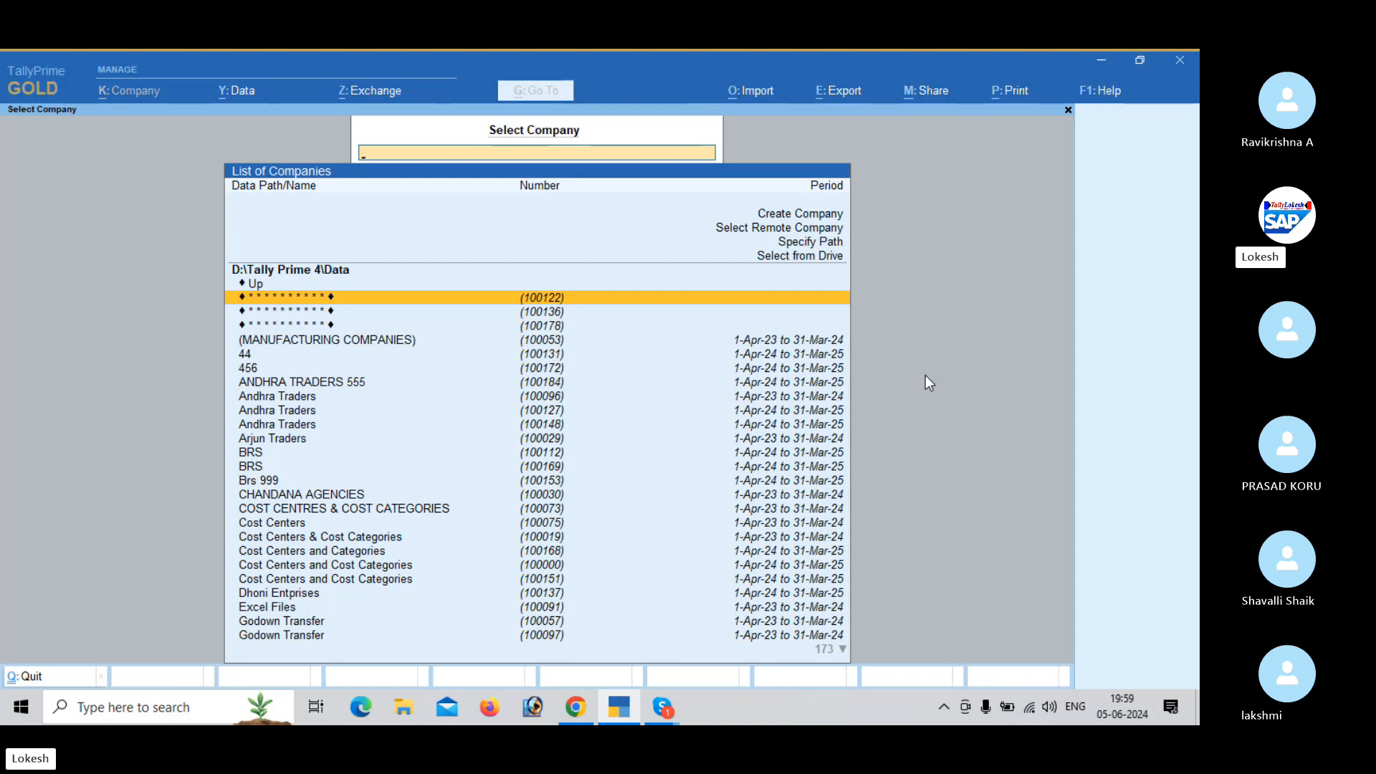
- Start creating a new company with the company name and mailing name Varun Agencies
key(Up)
key(Up)
key(Up)
key(Up)
key(Up)
key(Up)
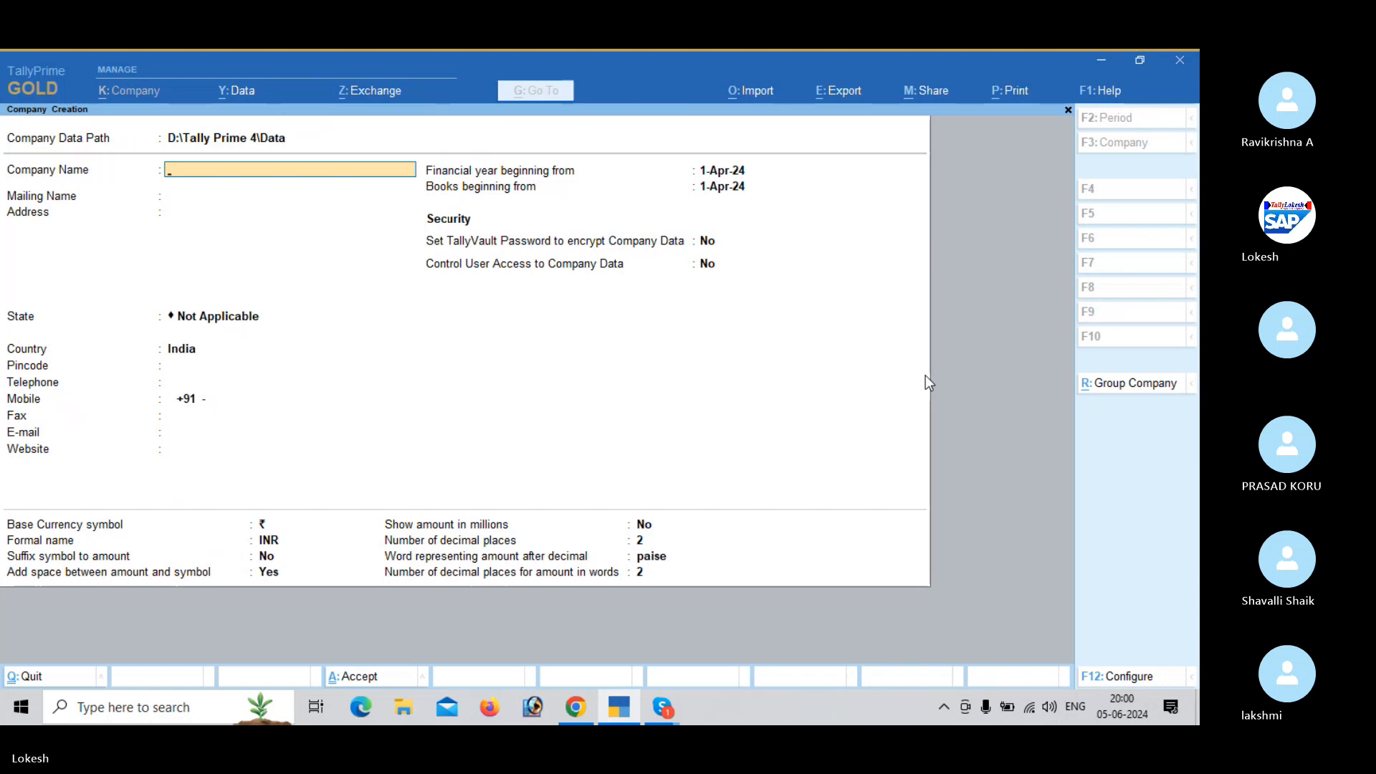
text(Varun)
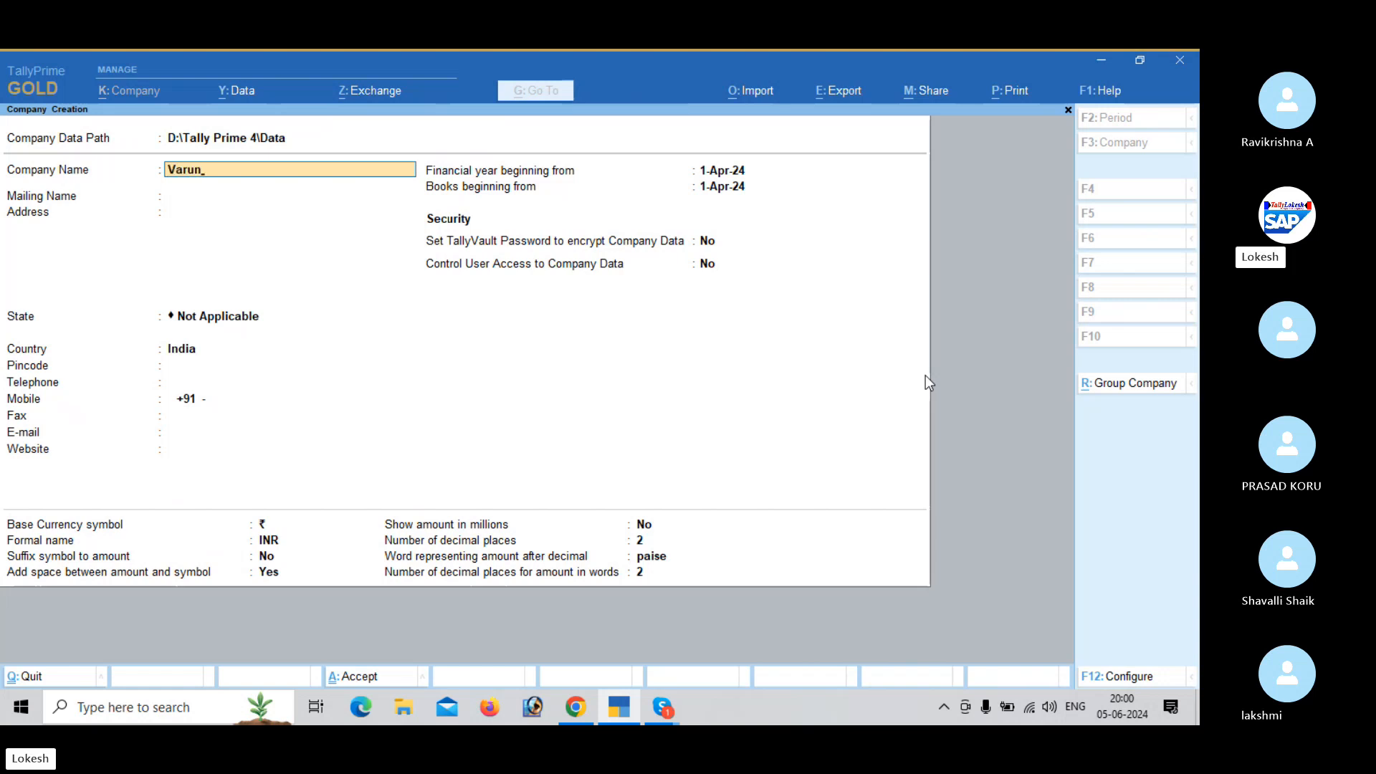
text( Agencies)
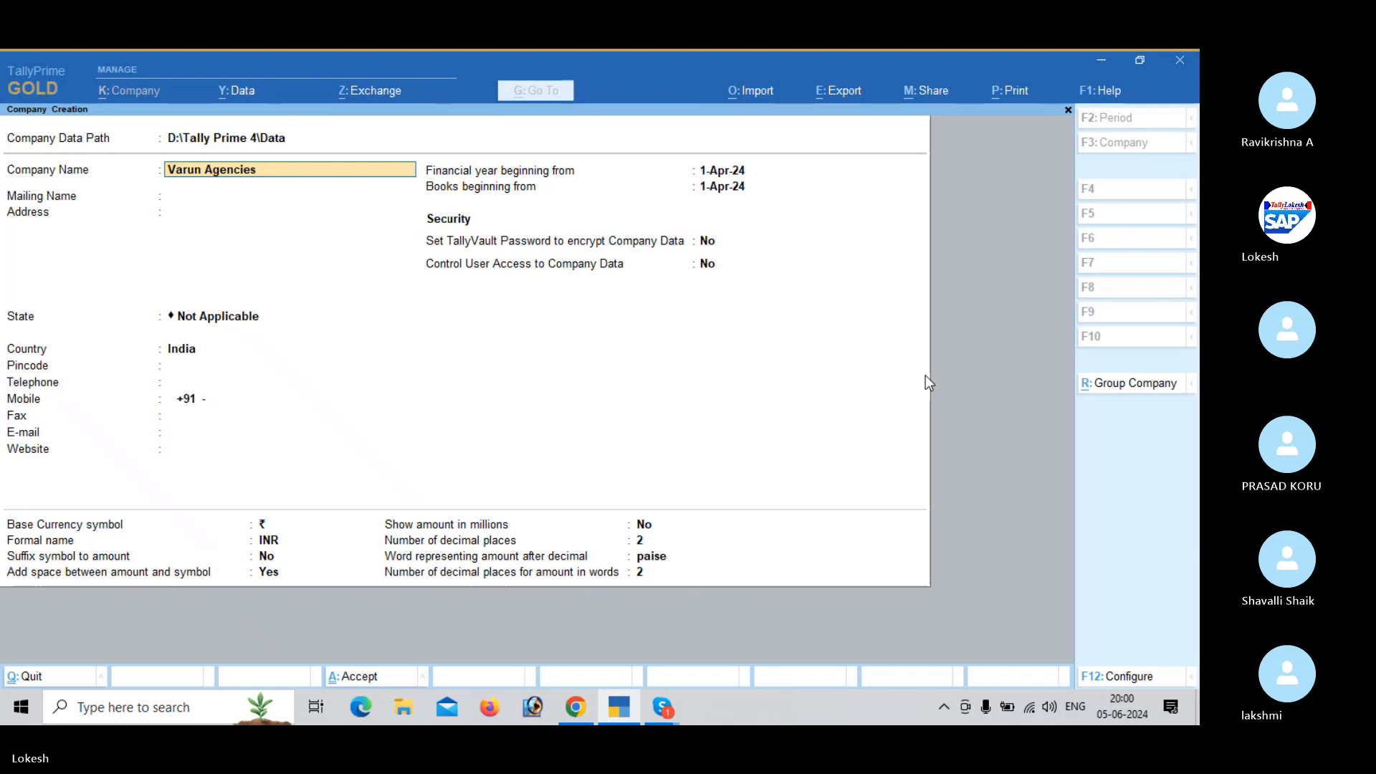
key(Return)
- Set the new company's state to Andhra Pradesh and save the company
key(Return)
key(Return)
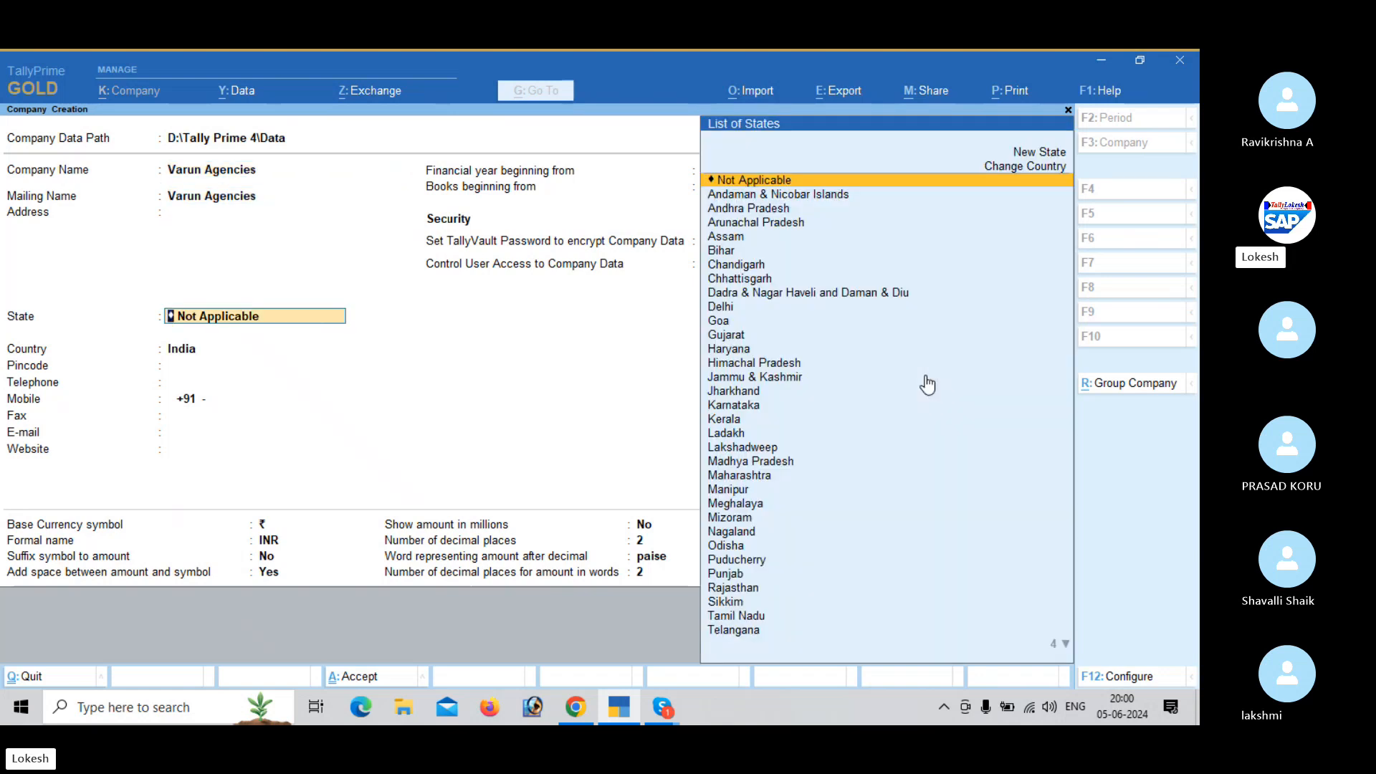
key(Down)
key(Down)
key(Return)
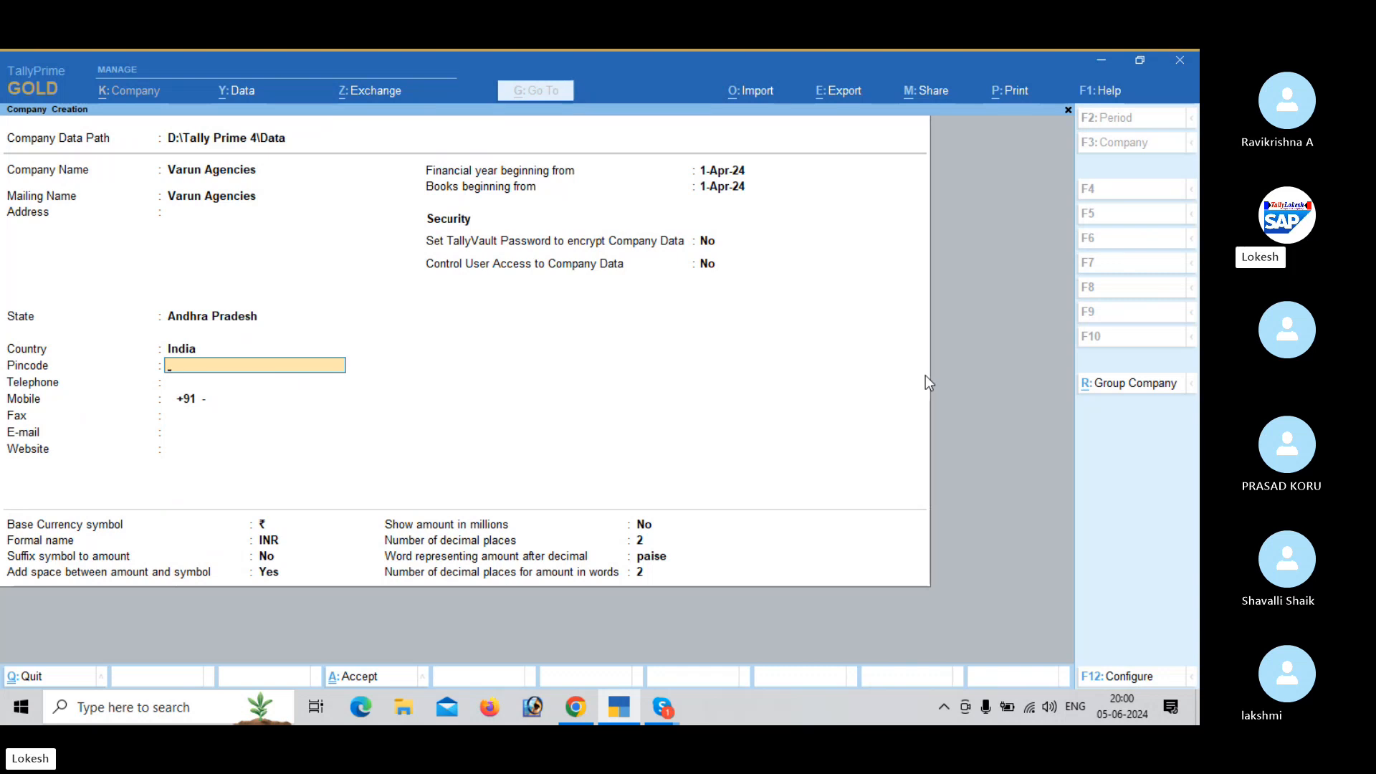
key(ctrl)
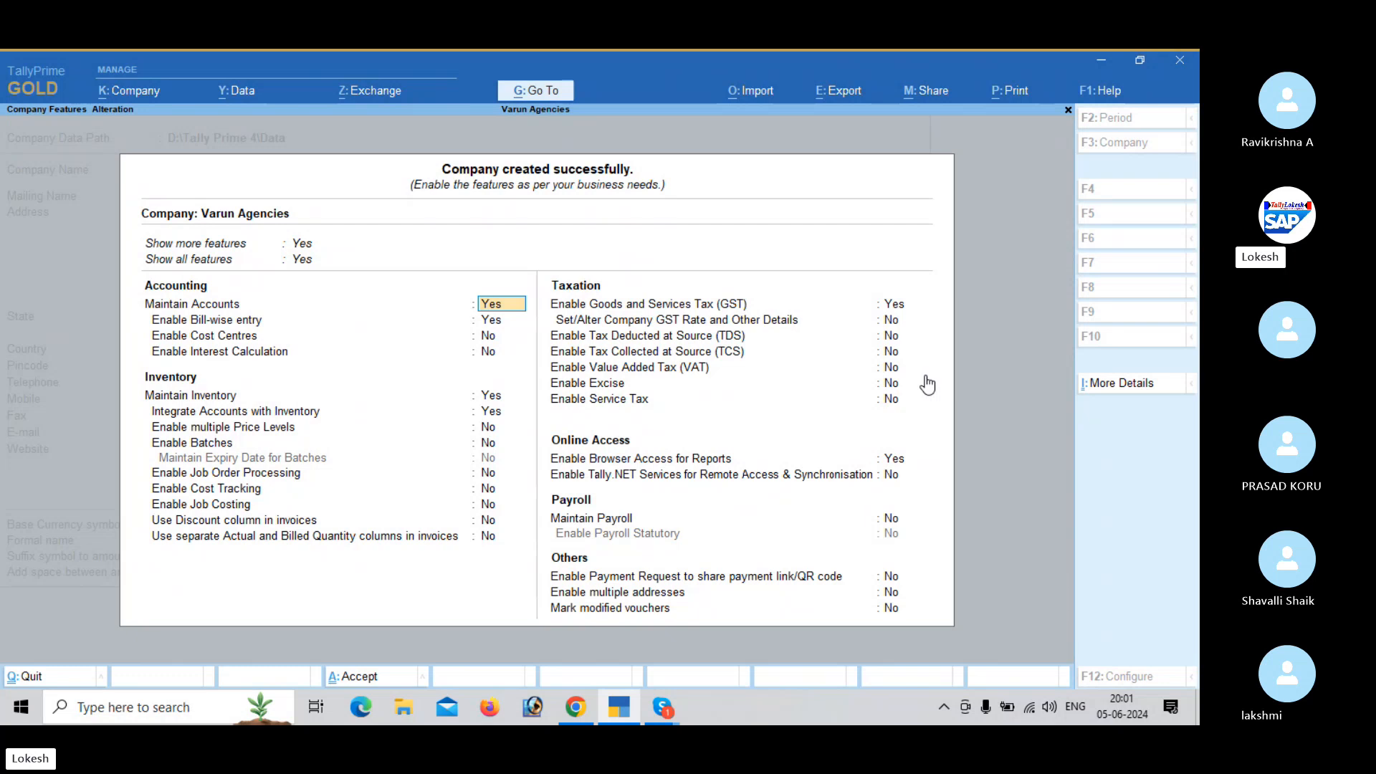
- Keep Maintain Accounts enabled and turn off bill-wise entry in the company's accounting features
key(Return)
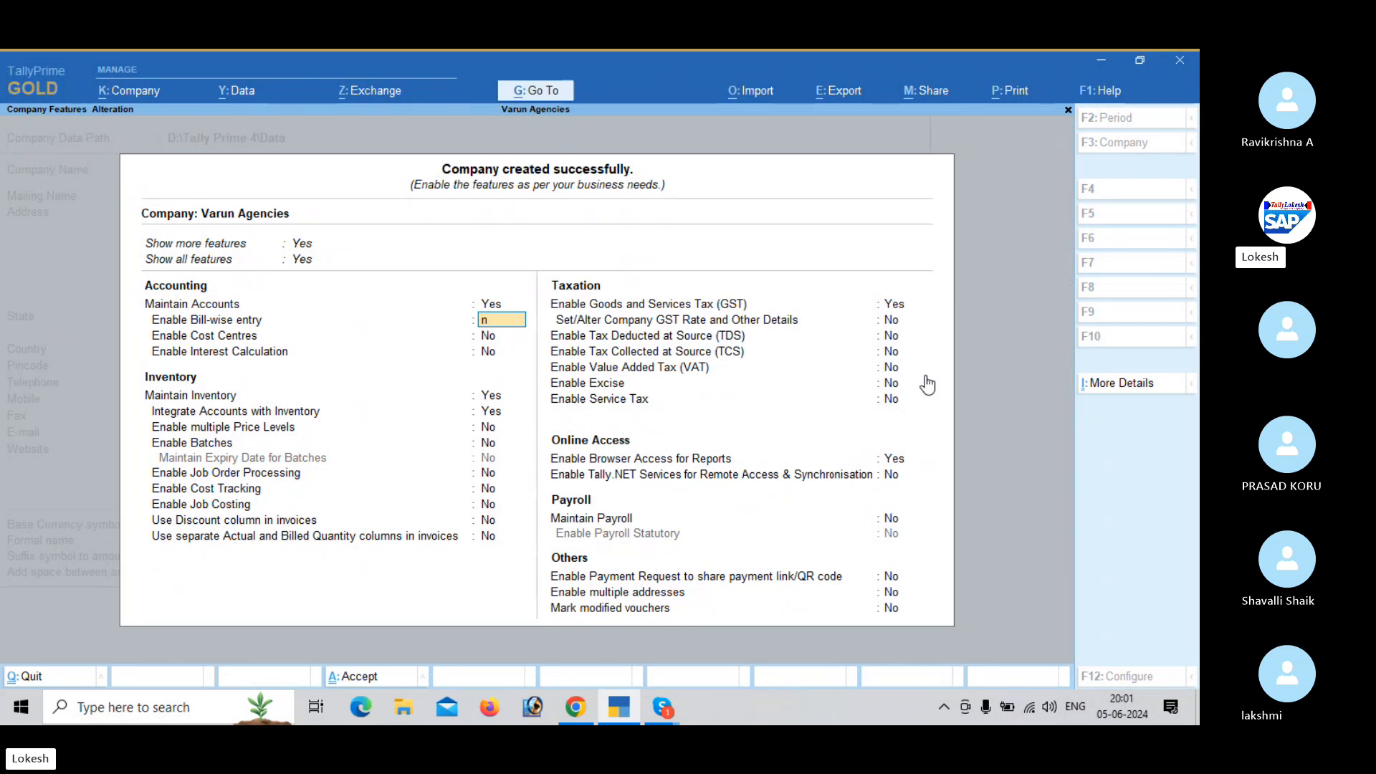
key(n)
key(Return)
key(Return)
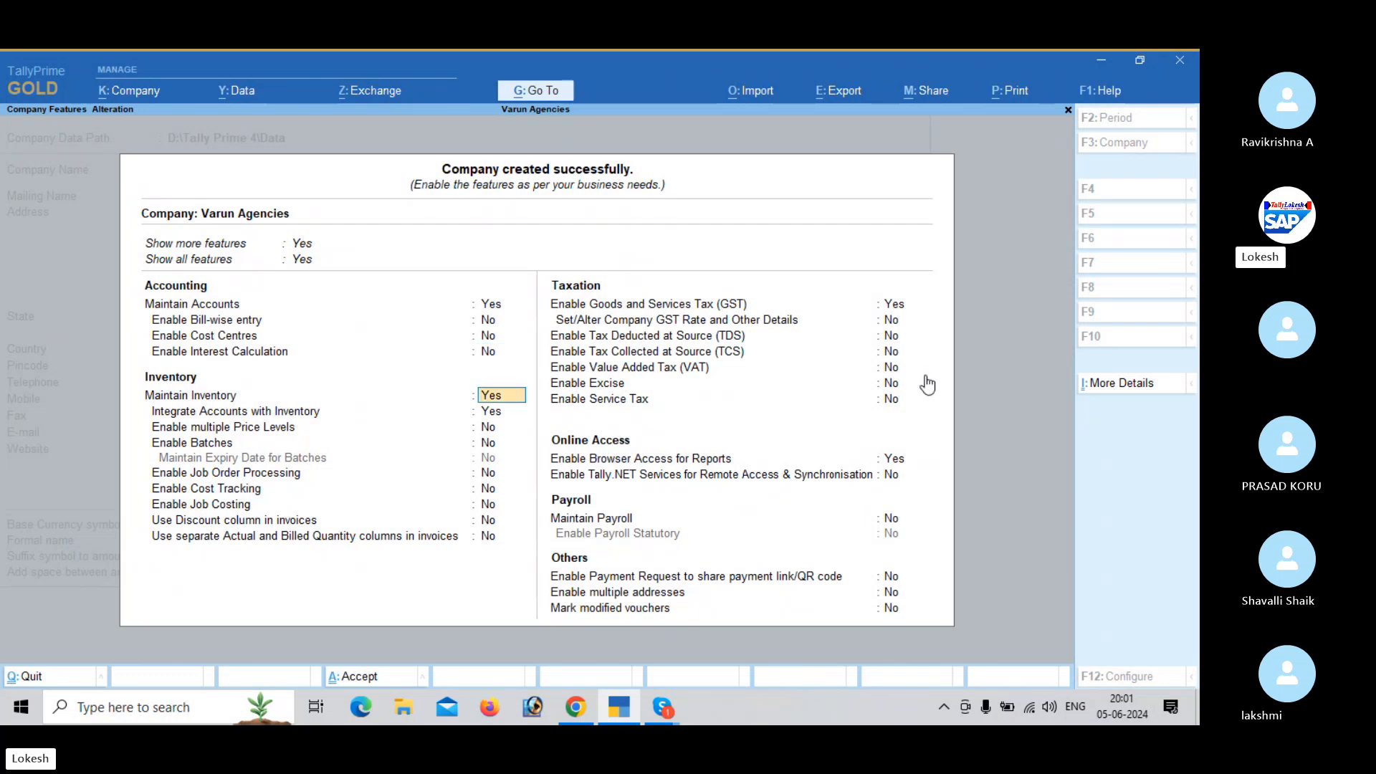
- Keep inventory integrated with accounts and enable multiple price levels in the company's inventory features
key(Return)
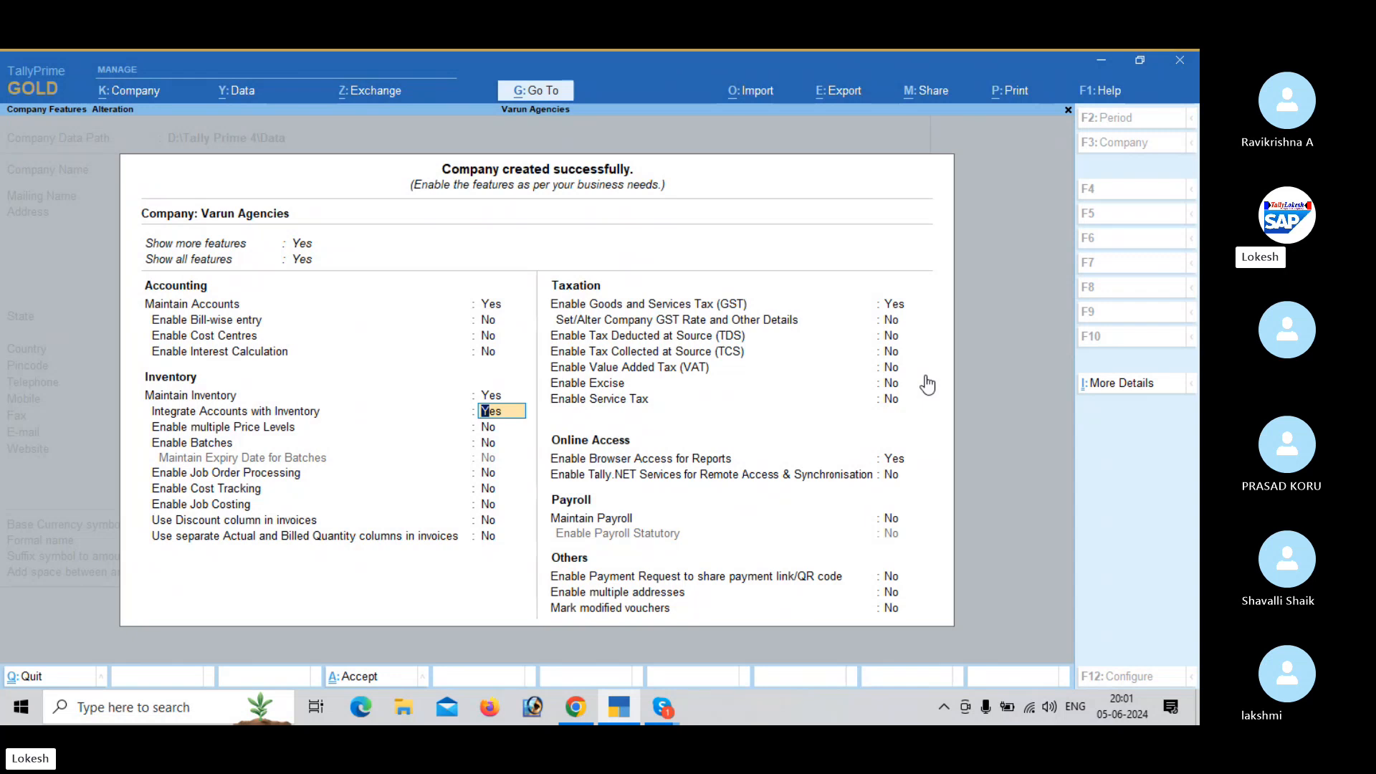
key(Return)
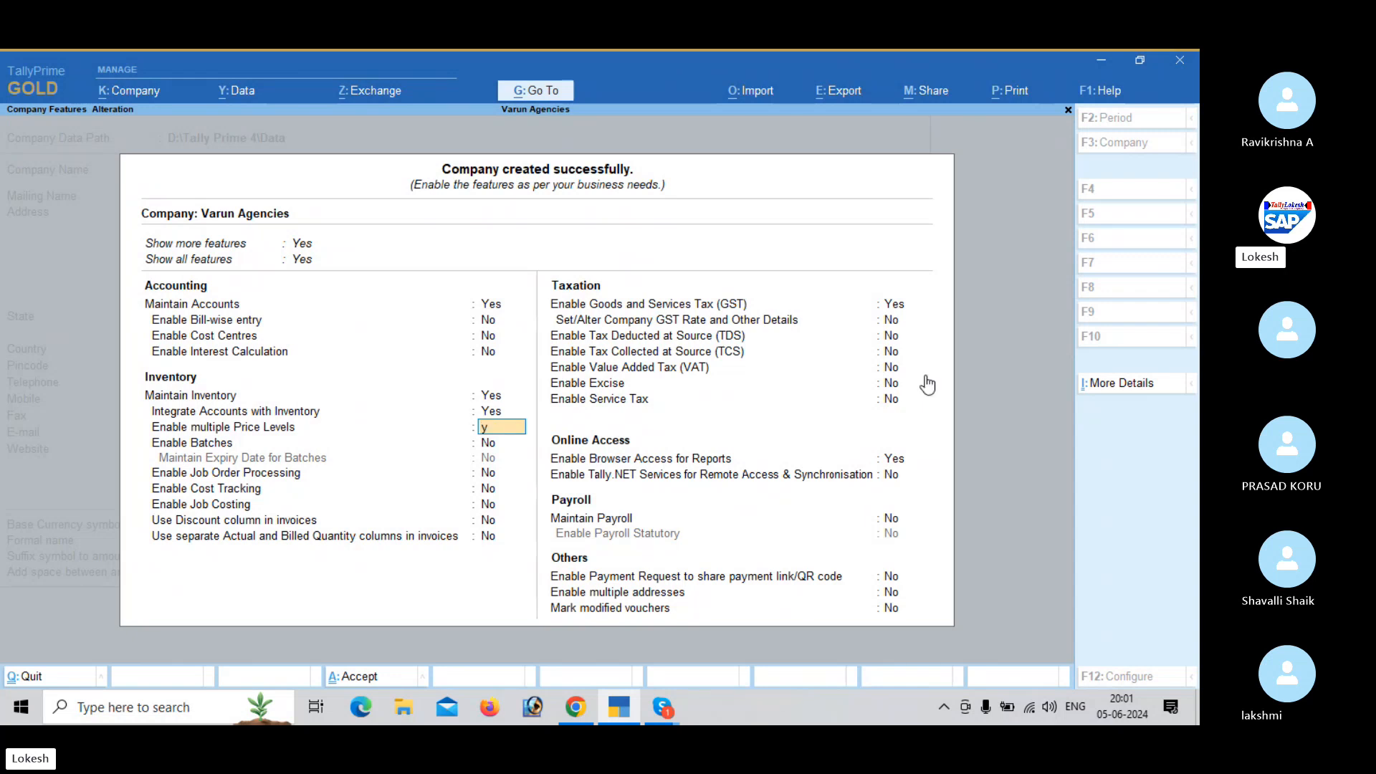
key(y)
key(Return)
key(Return)
key(Return)
key(Return)
key(Return)
key(Return)
key(Return)
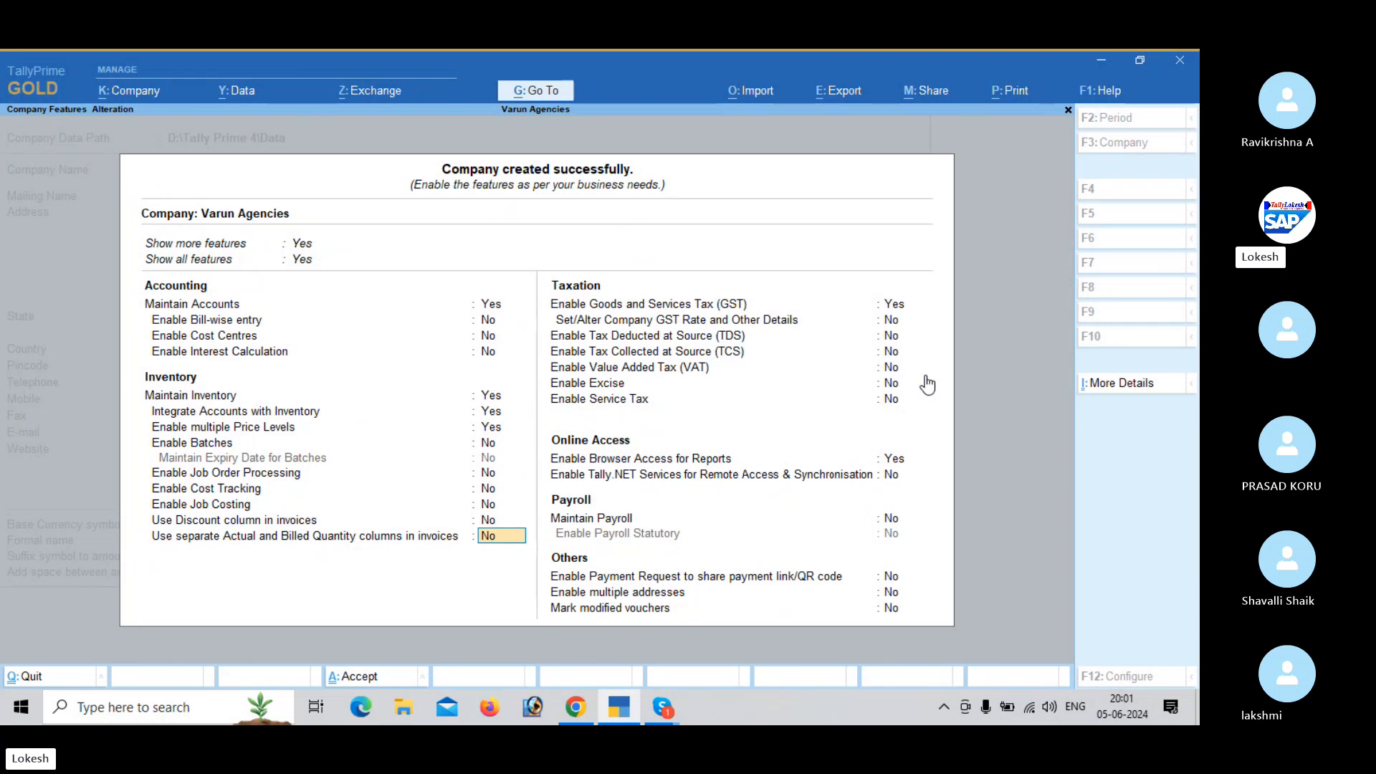
- Enter 37 as the company's GSTIN/UIN with e-Invoicing left at No, and save the GST details and company features
key(Return)
key(Return)
key(Return)
text(37)
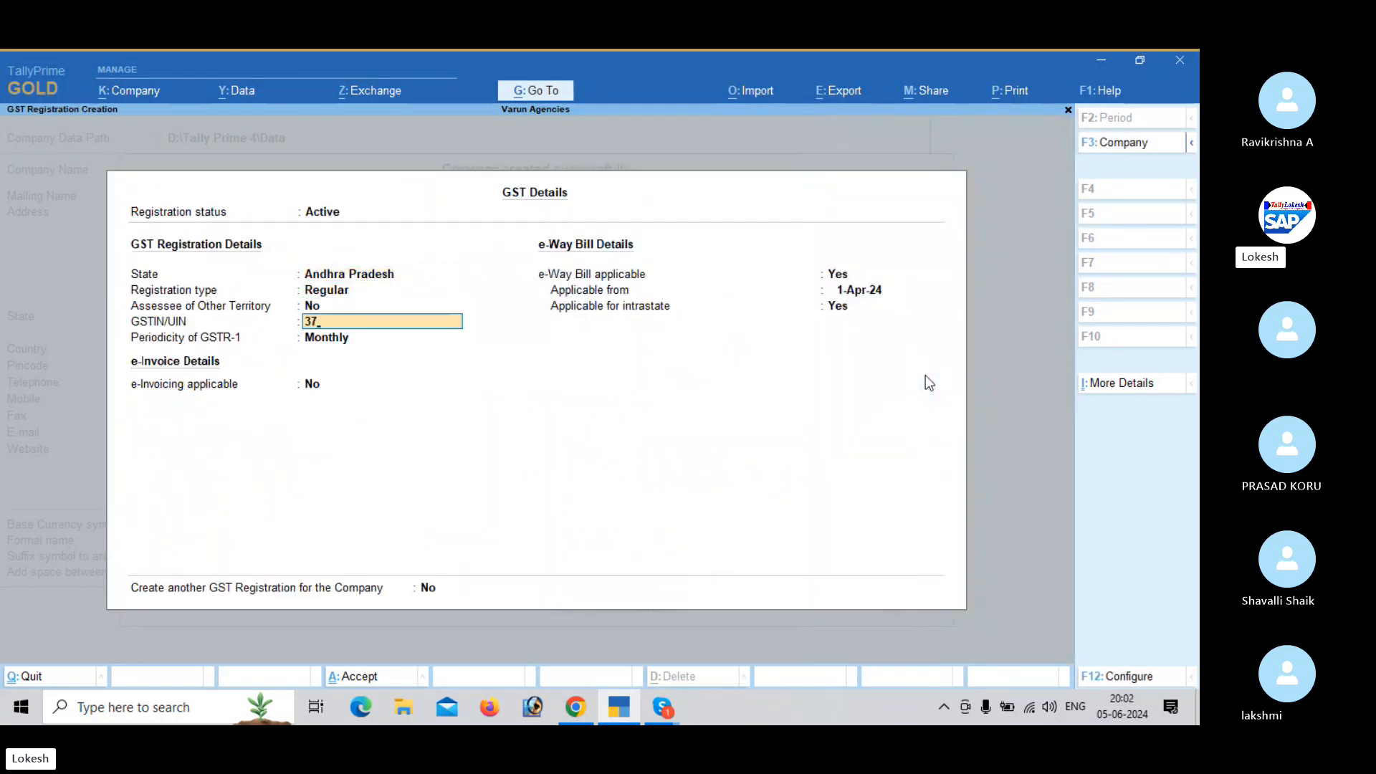
key(Return)
key(Return)
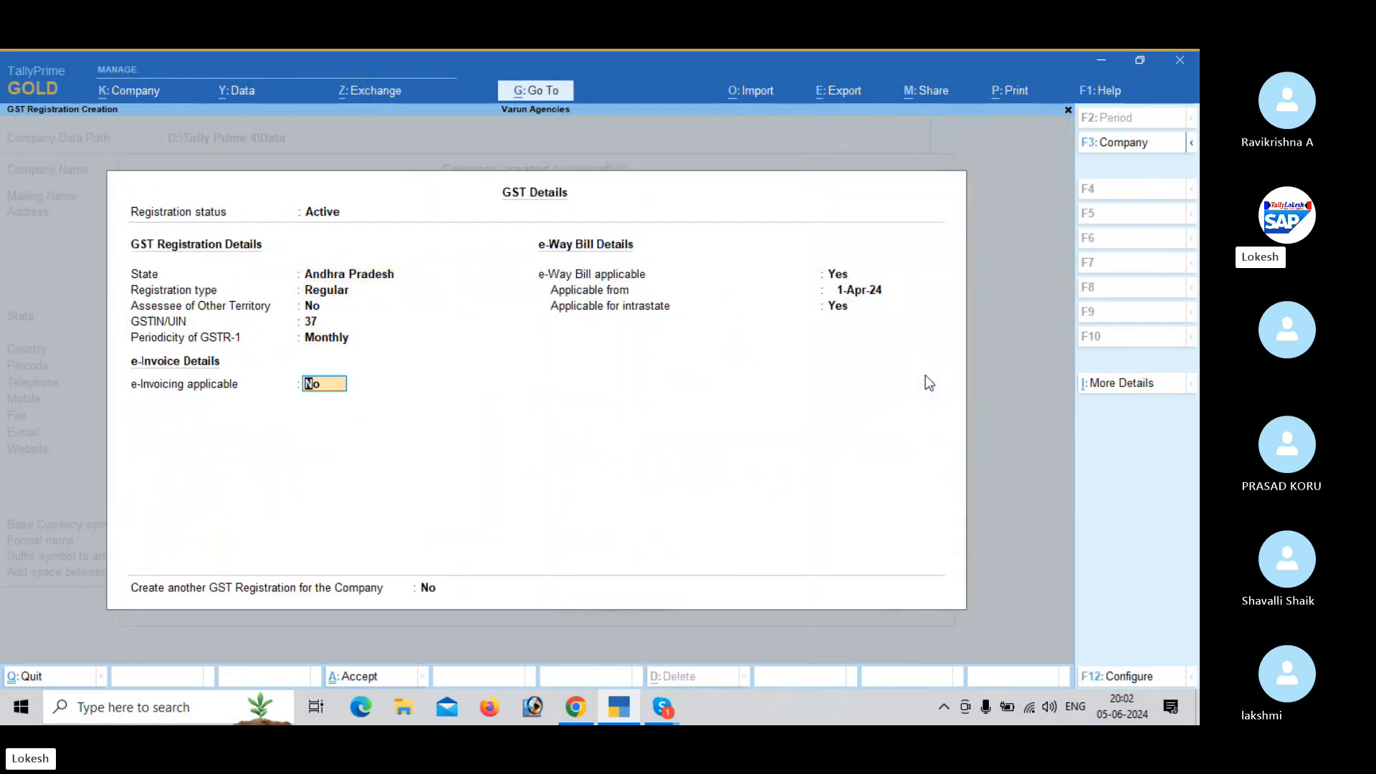
key(ctrl)
key(ctrl+a)
key(ctrl+a)
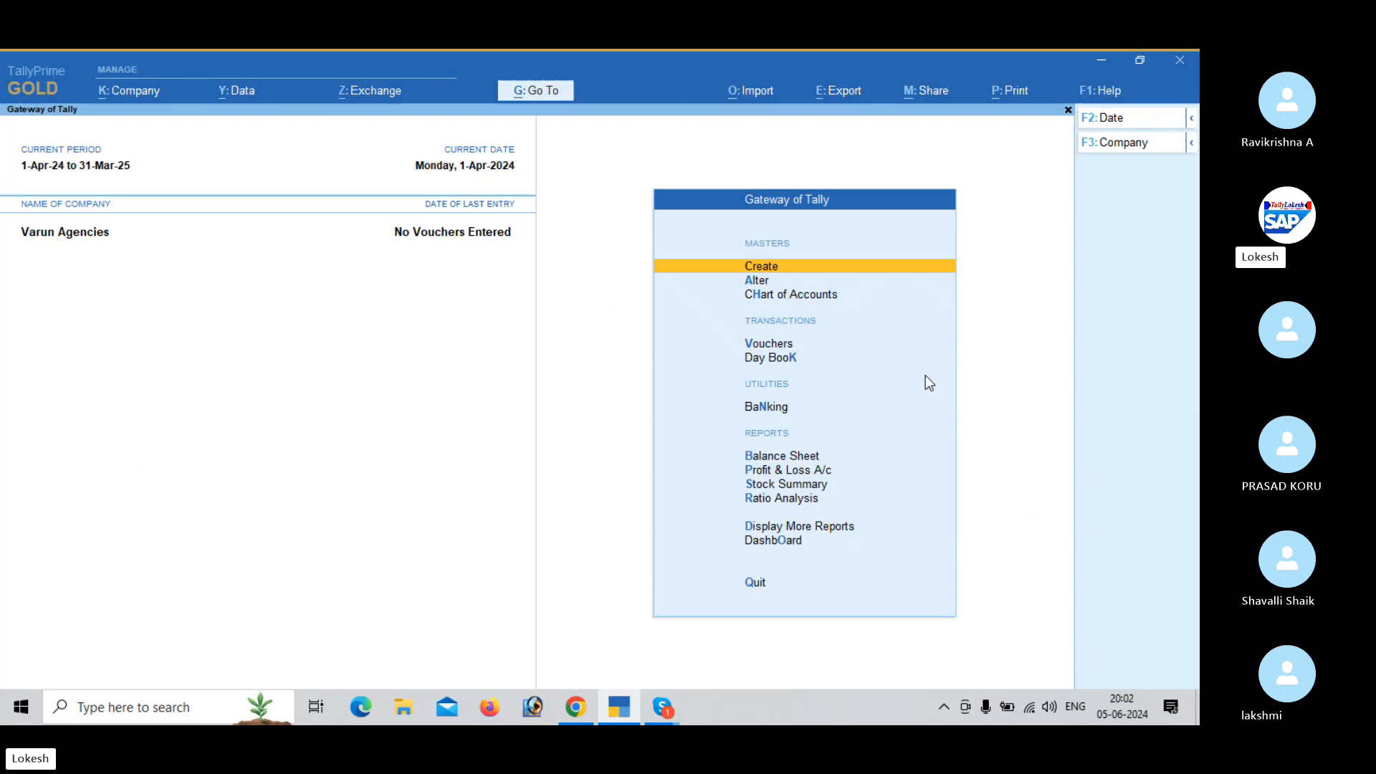
- Open voucher entry and switch to a new receipt voucher
key(Down)
key(Down)
key(Down)
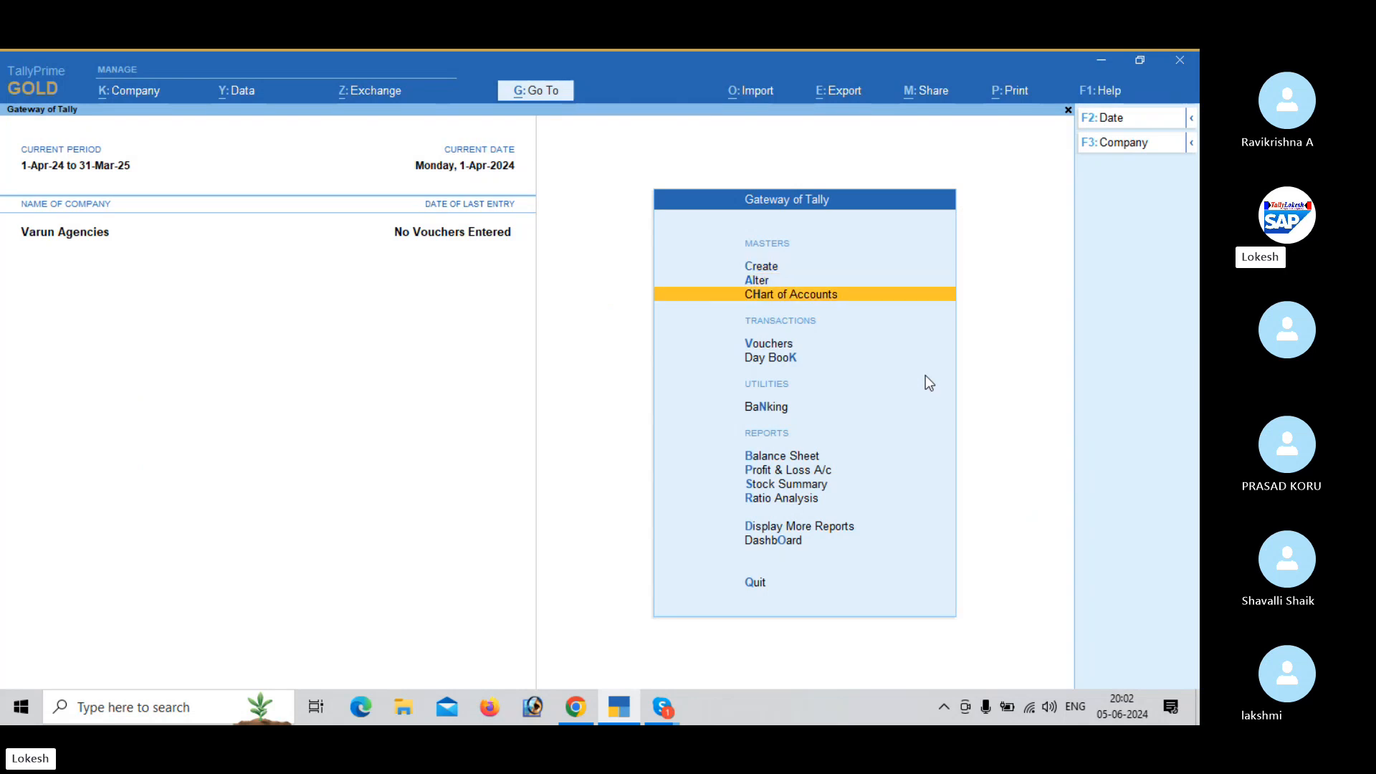
key(Return)
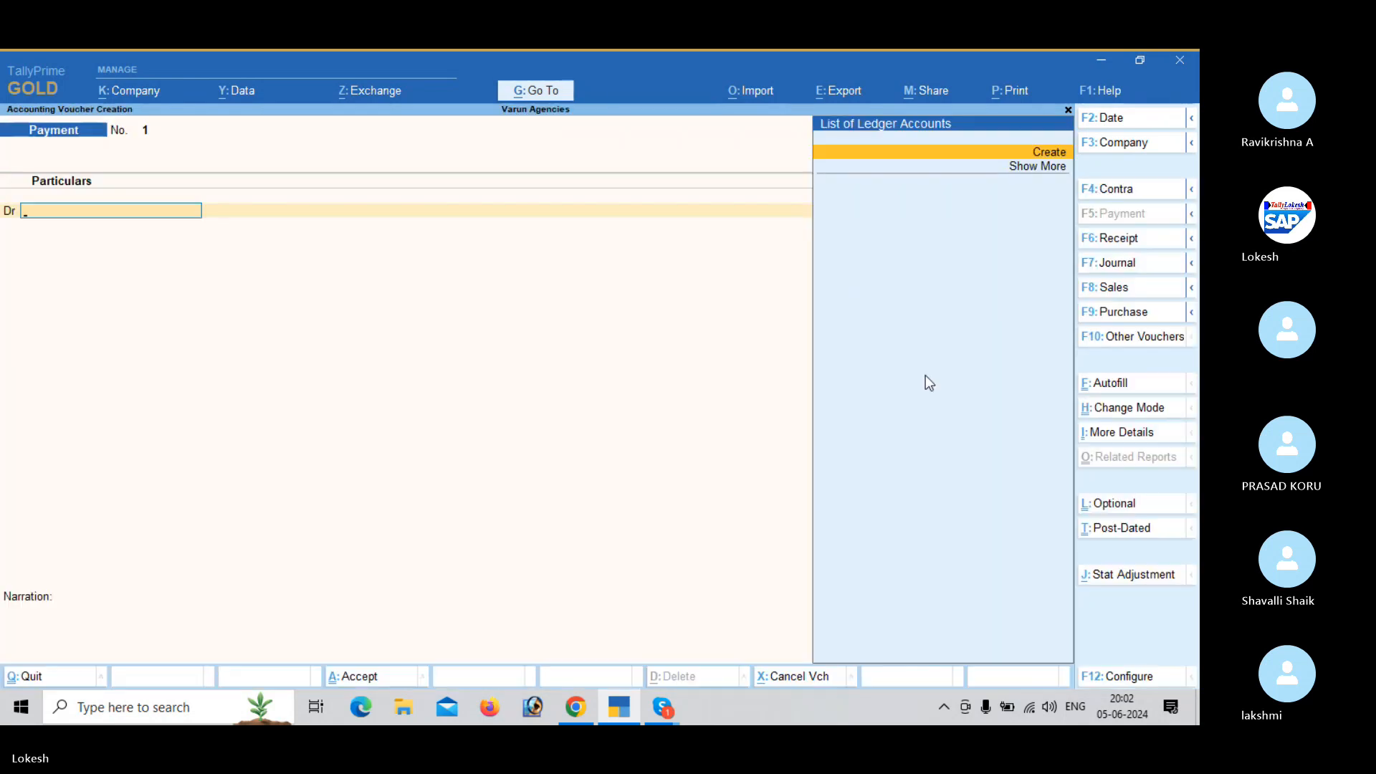
click(1132, 242)
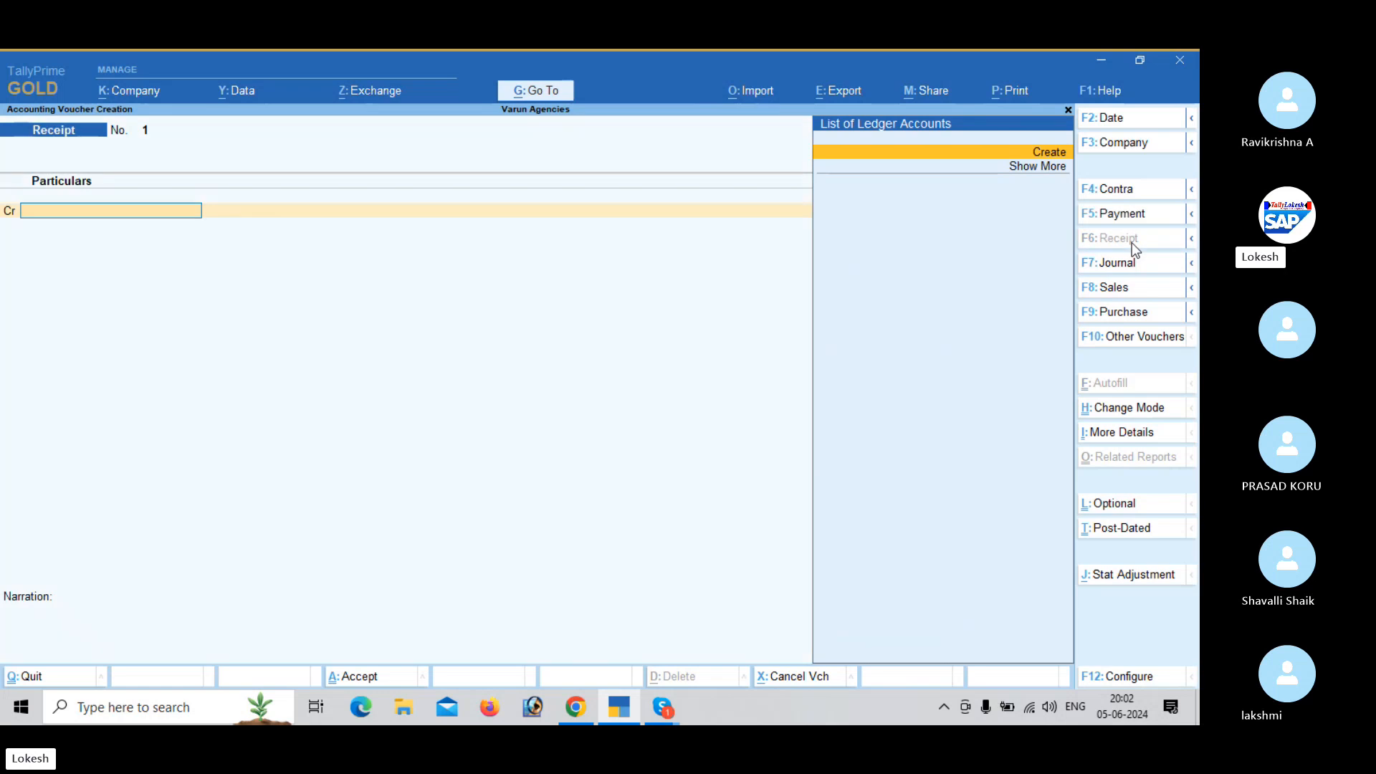
- Create a ledger named Capital under Capital Account for the receipt's credit line
key(Return)
text(C)
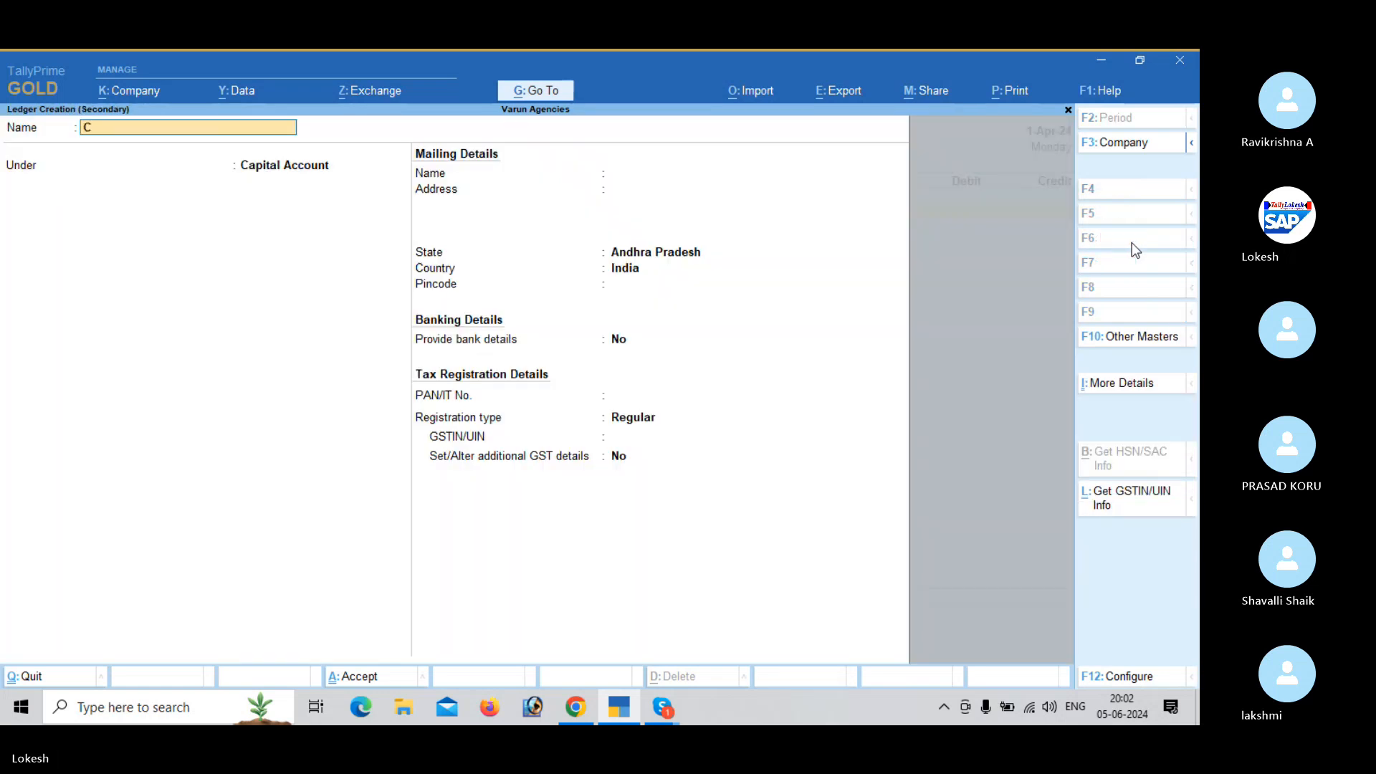
text(AP)
key(BackSpace)
key(BackSpace)
text(a)
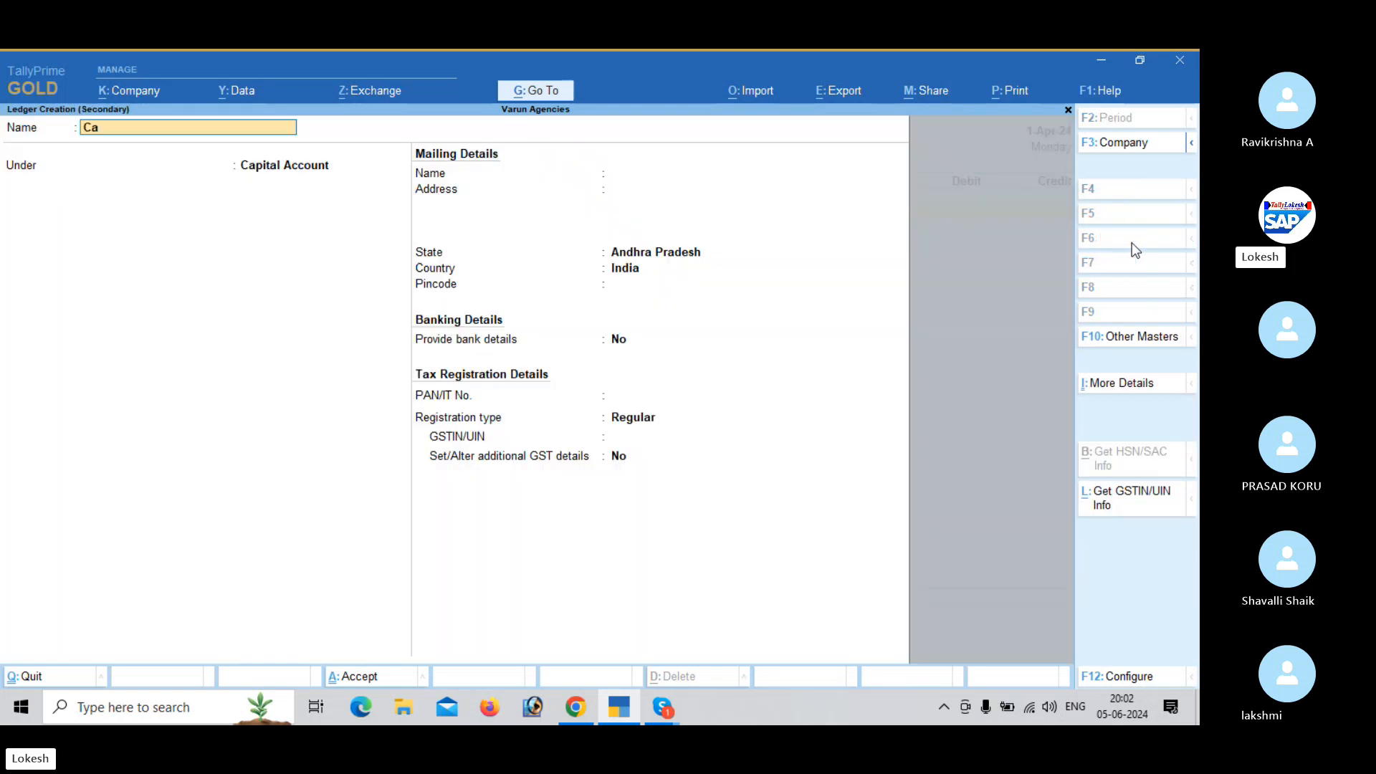
text(pital)
key(Return)
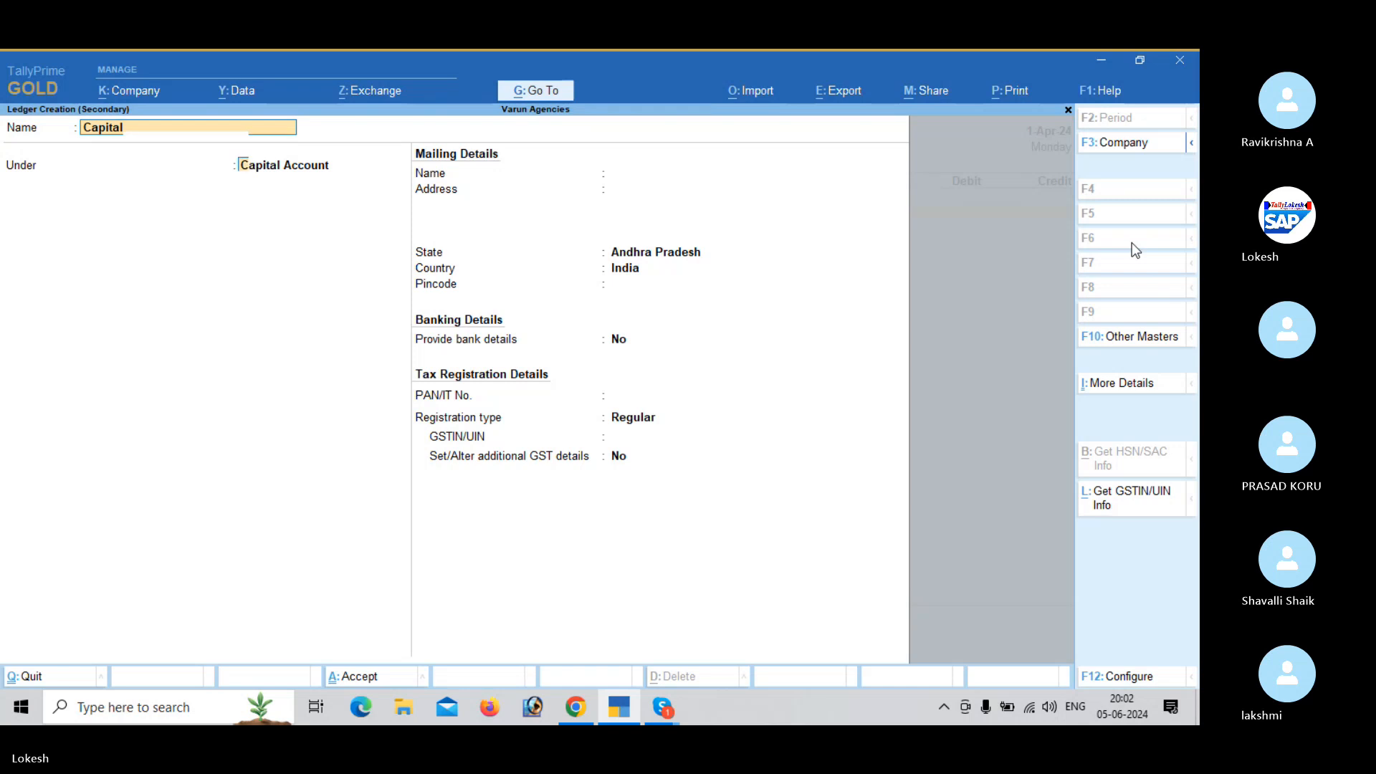
key(Return)
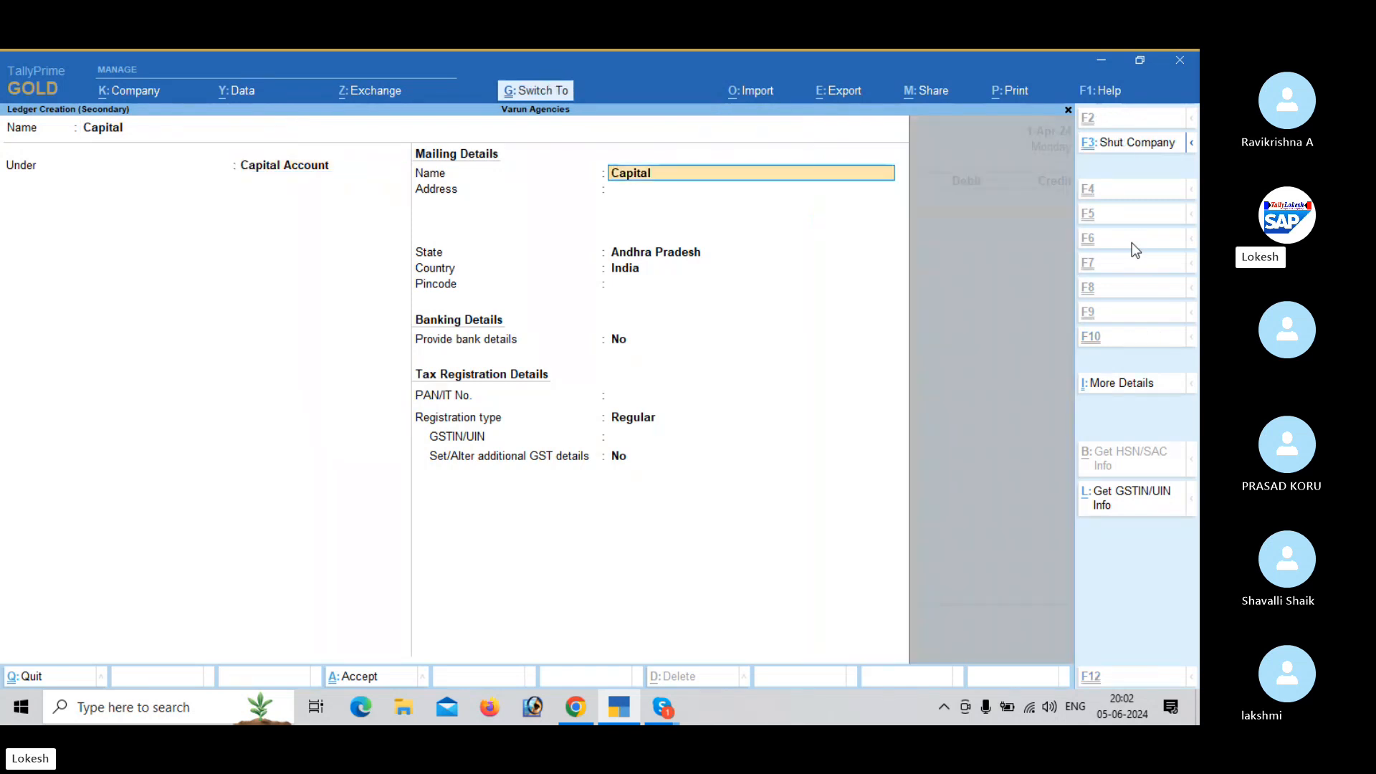
key(ctrl+a)
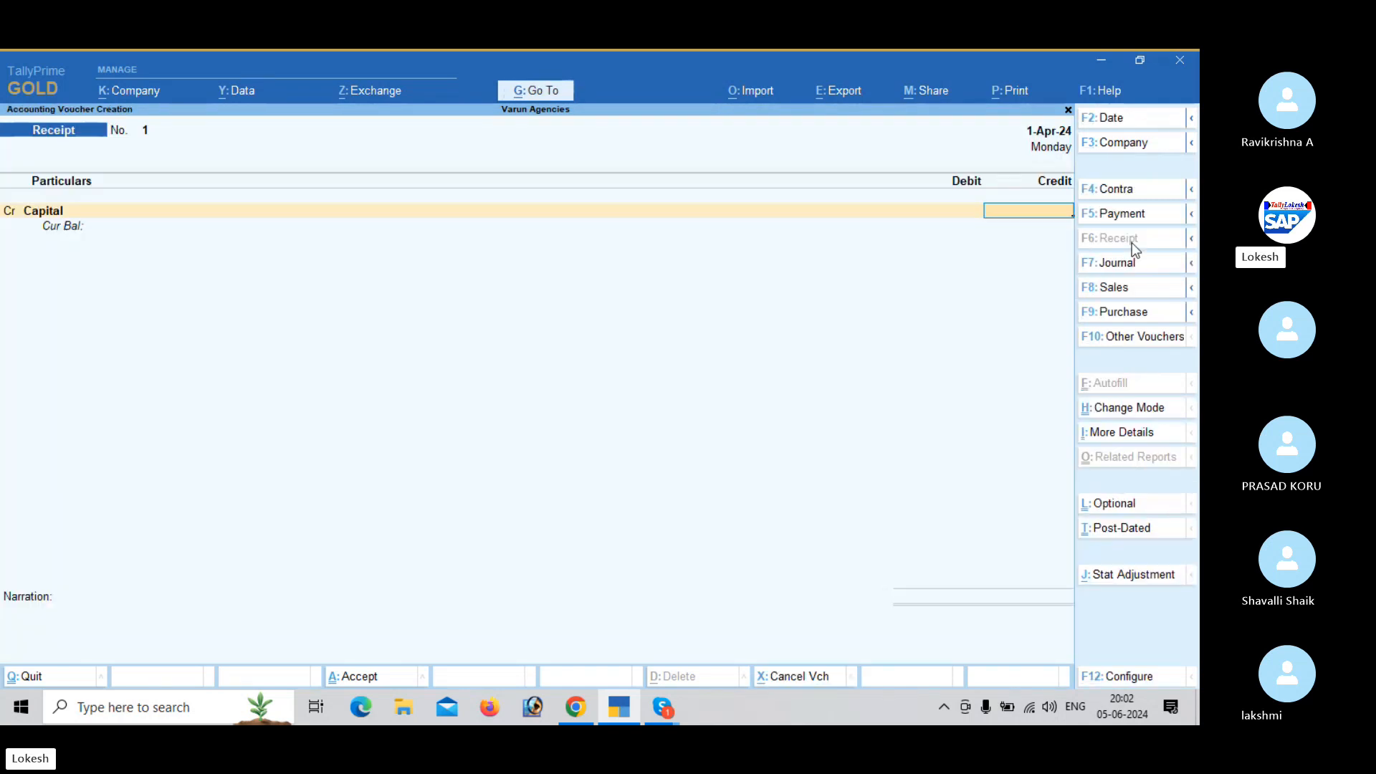
- Credit Capital with 10,00,000, debit Cash for the same amount, and save the receipt voucher
text(1000)
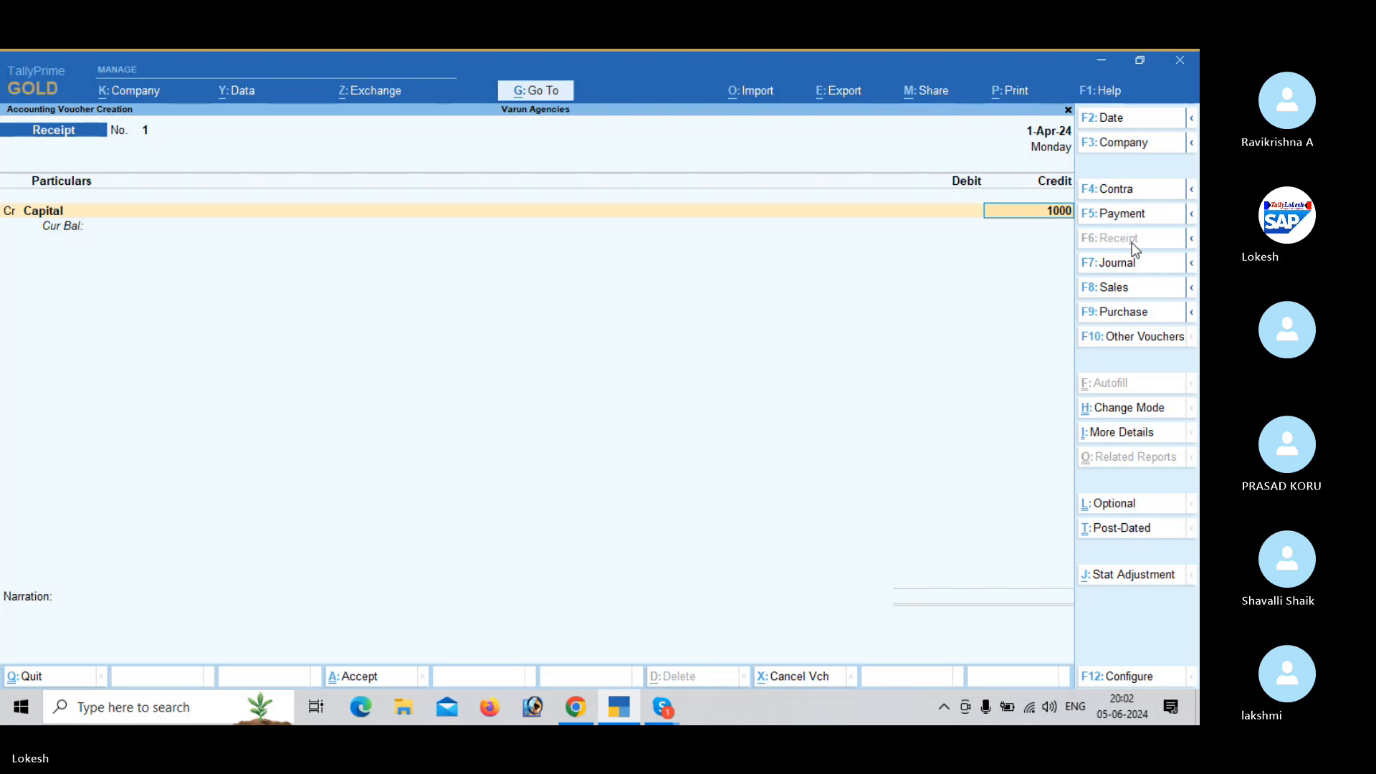
text(000)
key(Return)
key(Down)
key(Return)
key(Return)
key(Return)
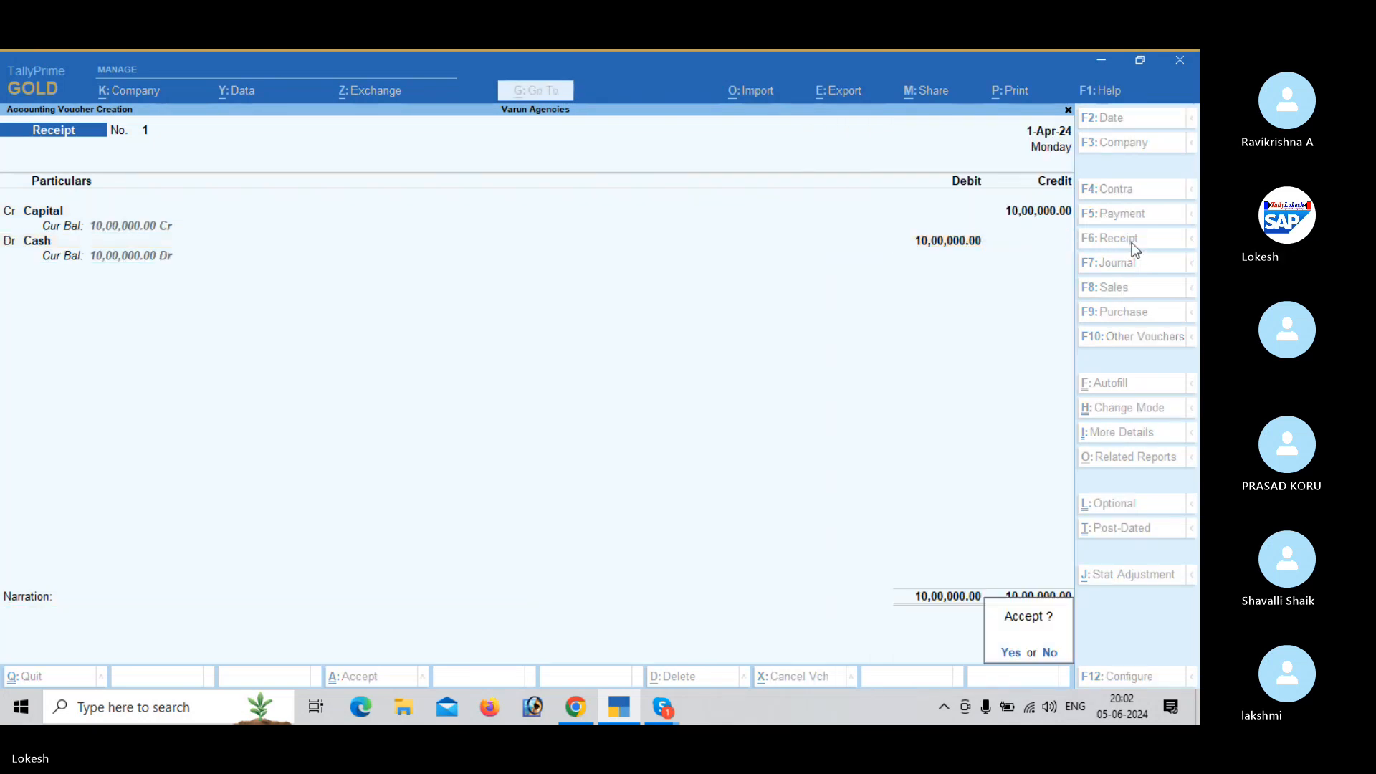
key(Return)
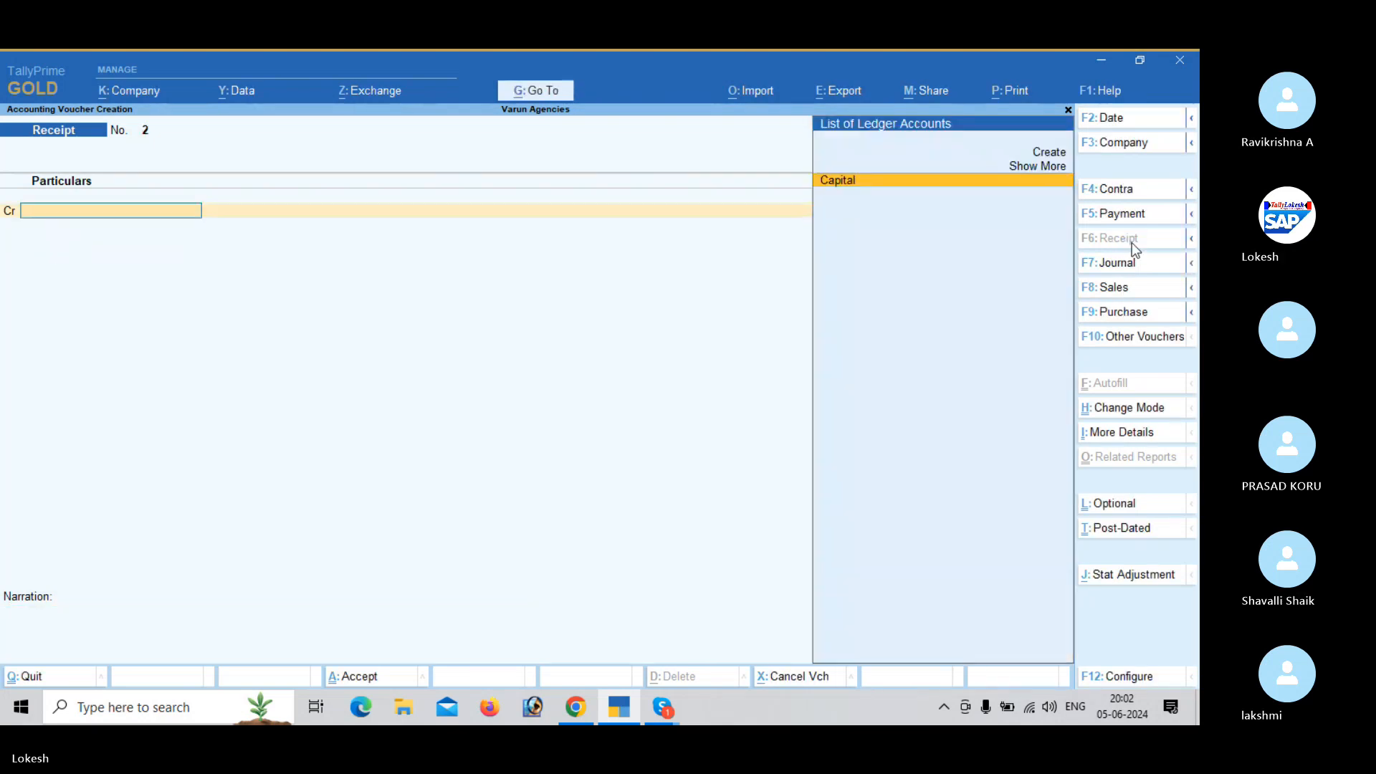
- Switch to a purchase voucher and start a new ledger named Purchase under Purchase Accounts
click(1137, 314)
key(Return)
key(alt+c)
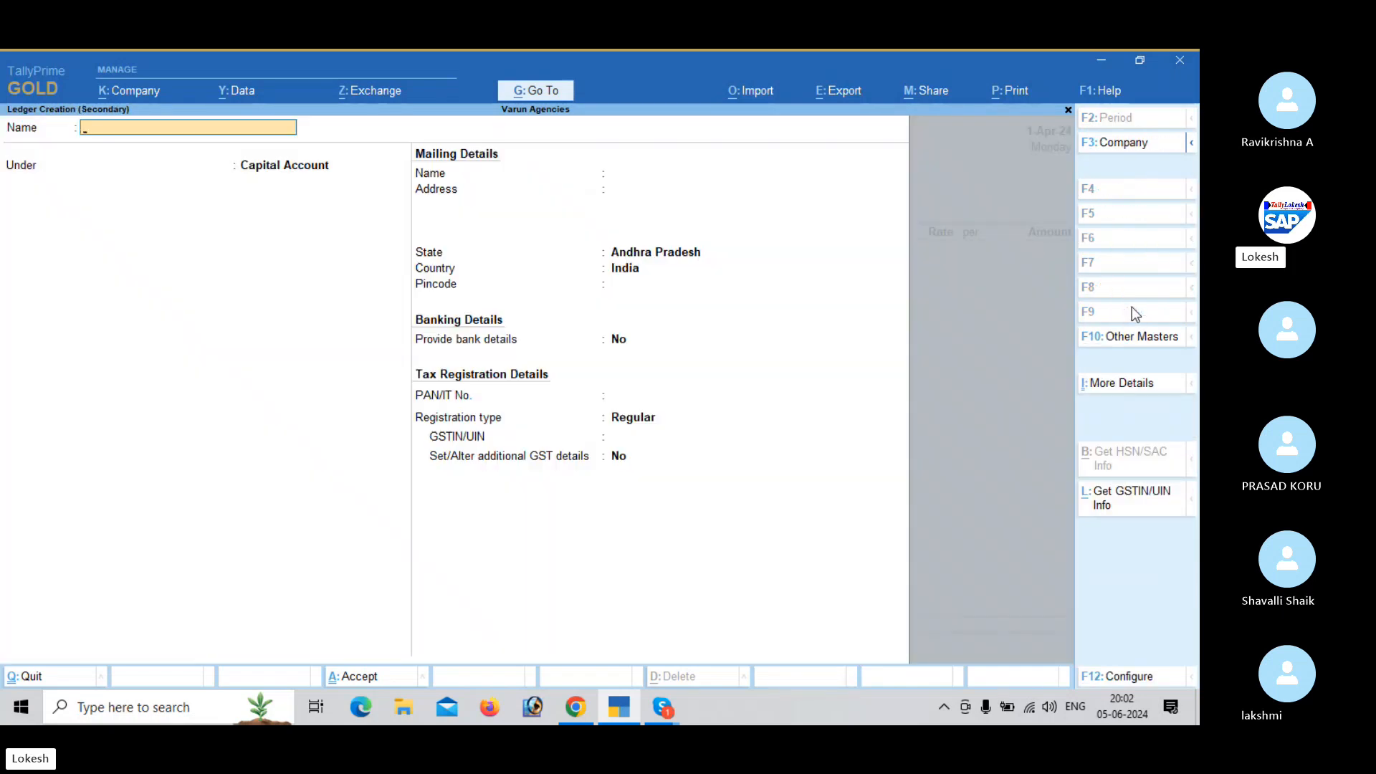
text(Purchase)
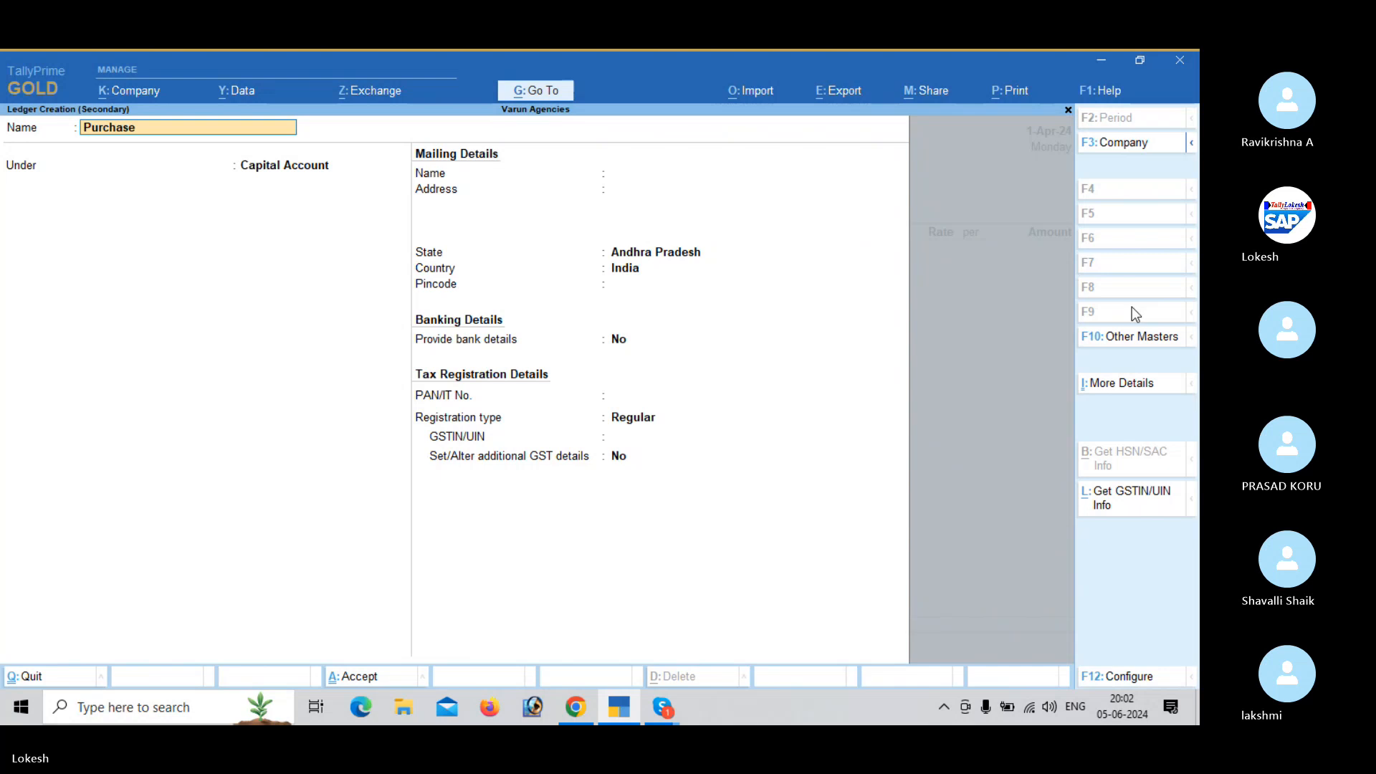
key(Return)
text(Pu)
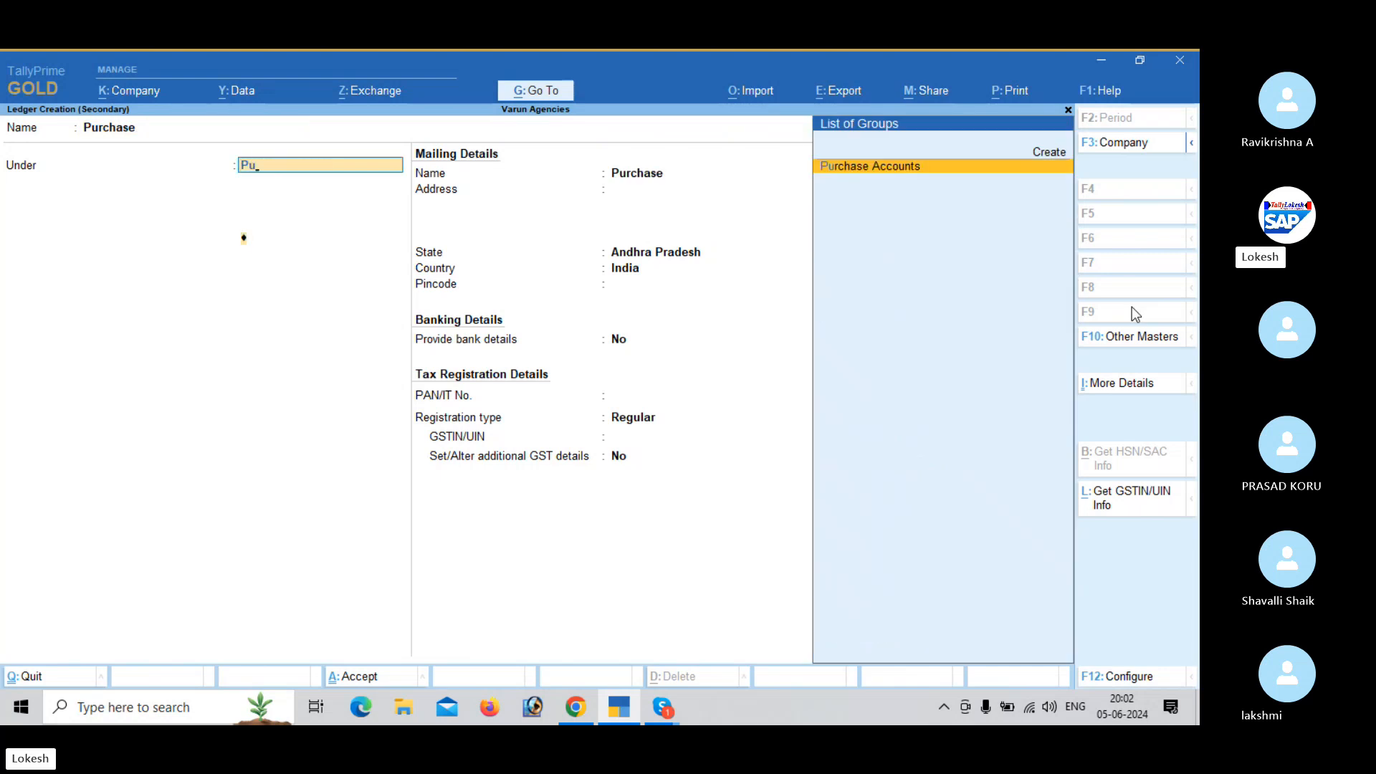
key(Return)
key(Return)
key(Return)
key(Return)
key(Return)
key(Return)
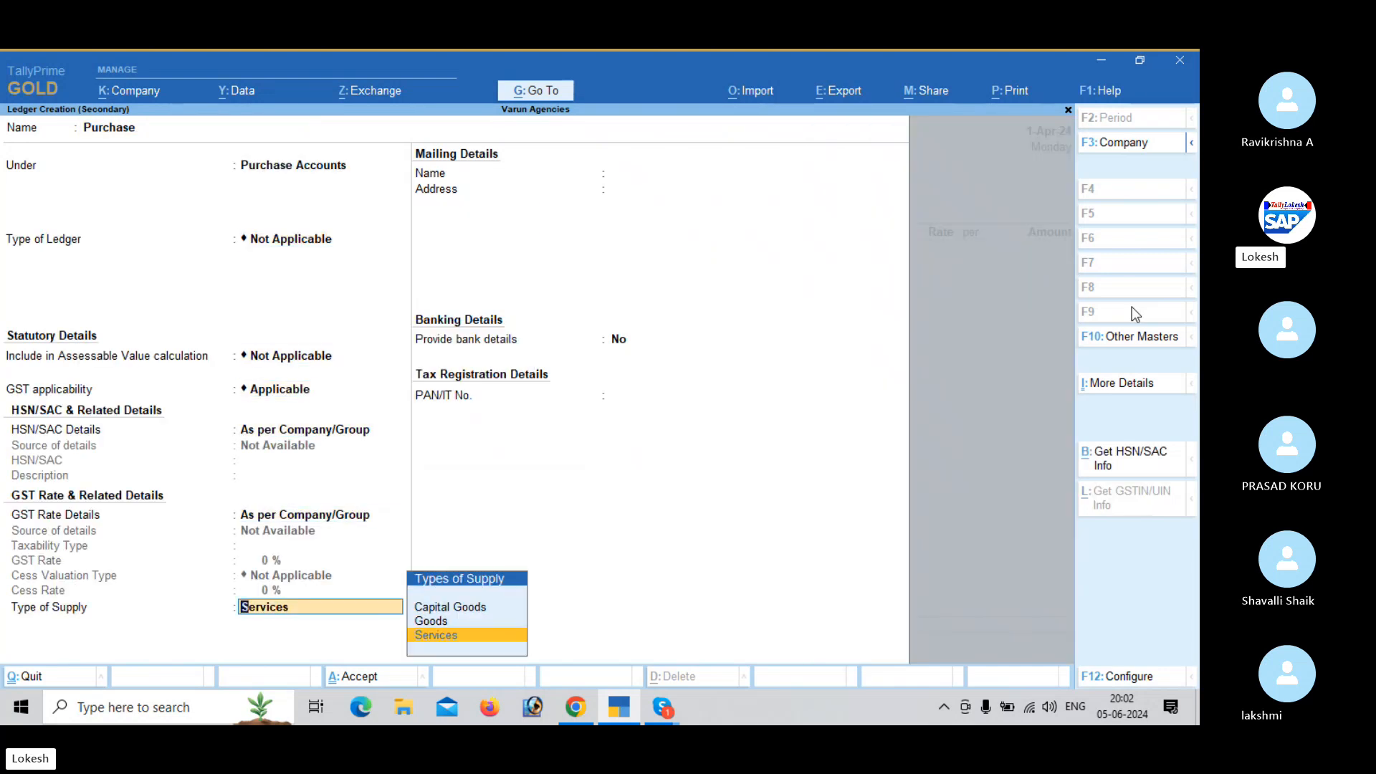
- Set the Purchase ledger's type of supply to Goods and save the ledger
key(Up)
key(Return)
key(Return)
key(Return)
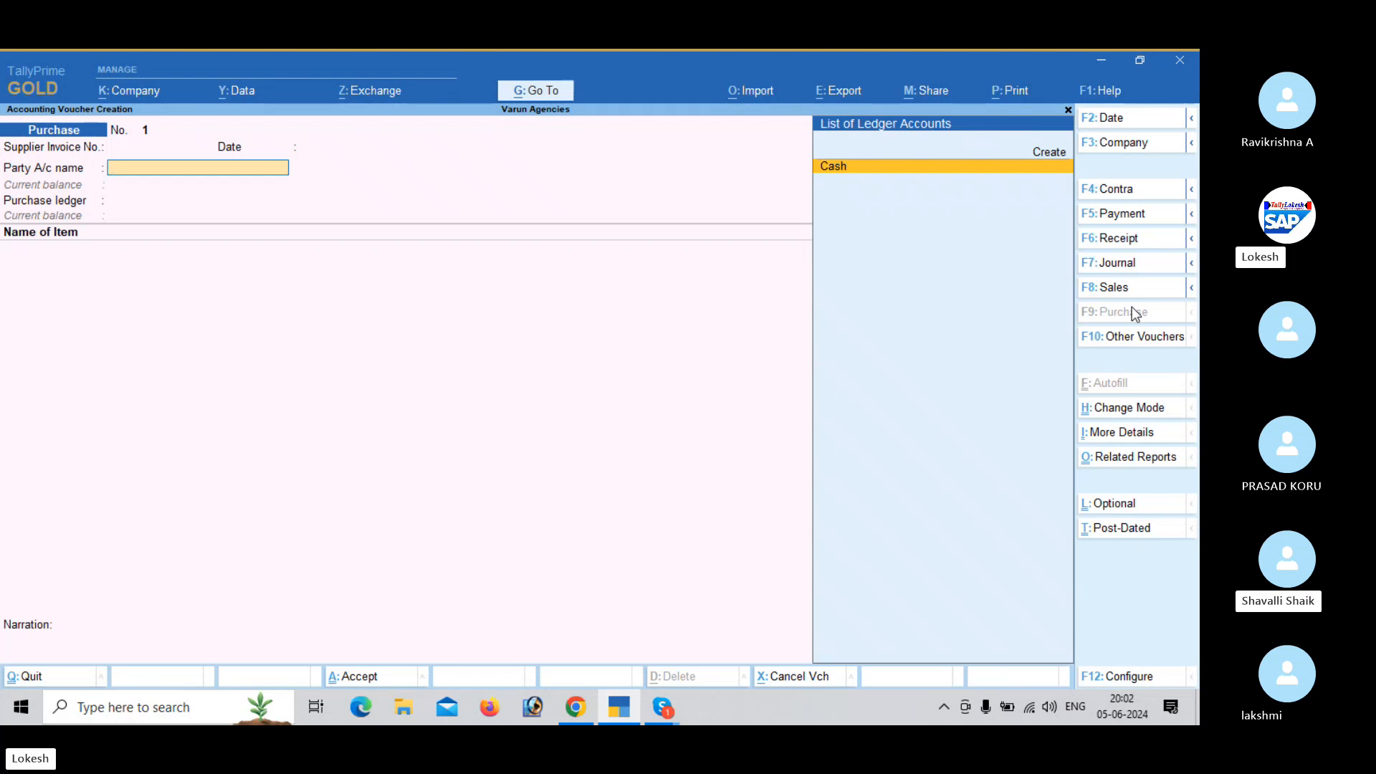
- Start a new party ledger named Navya Merchants under Sundry Creditors from the purchase voucher
key(alt+c)
text(Navey)
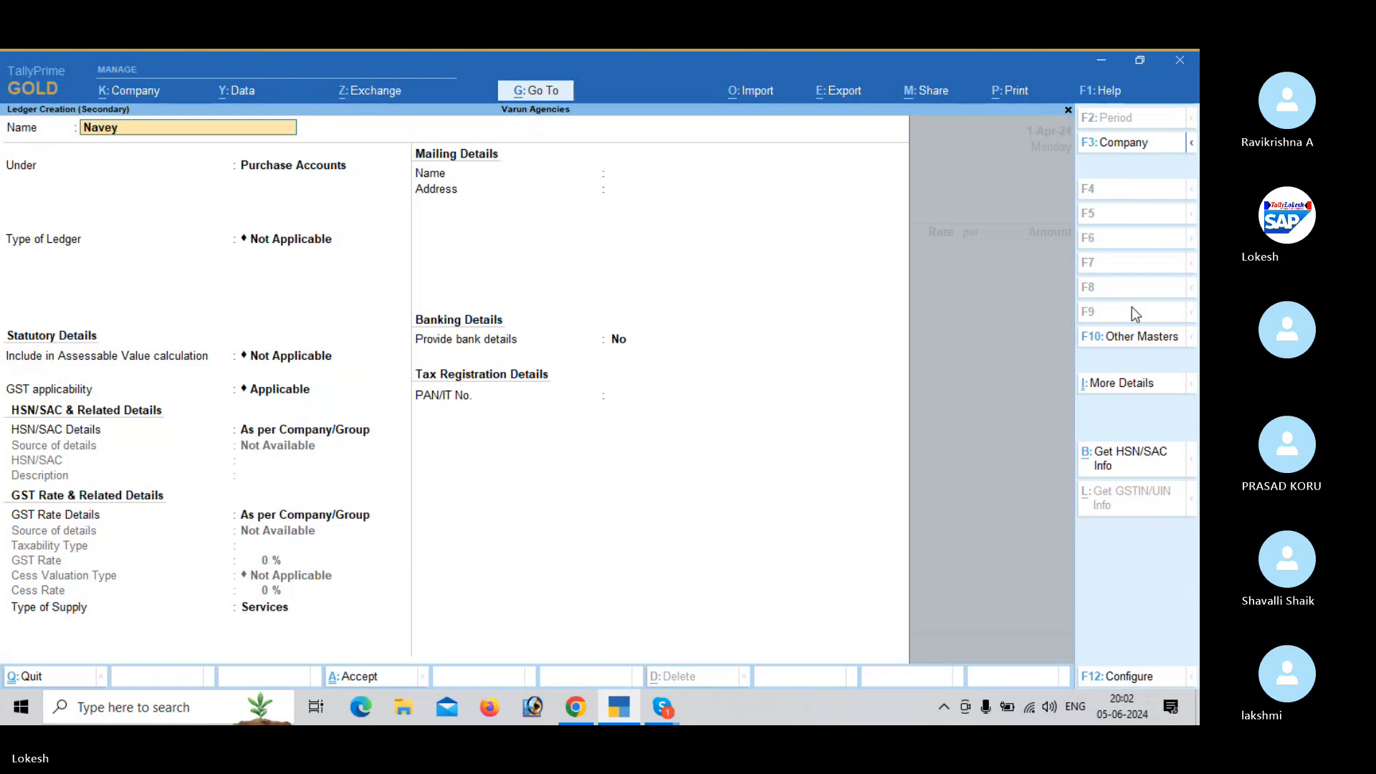
text(ya Merchants)
key(Return)
text(Sun)
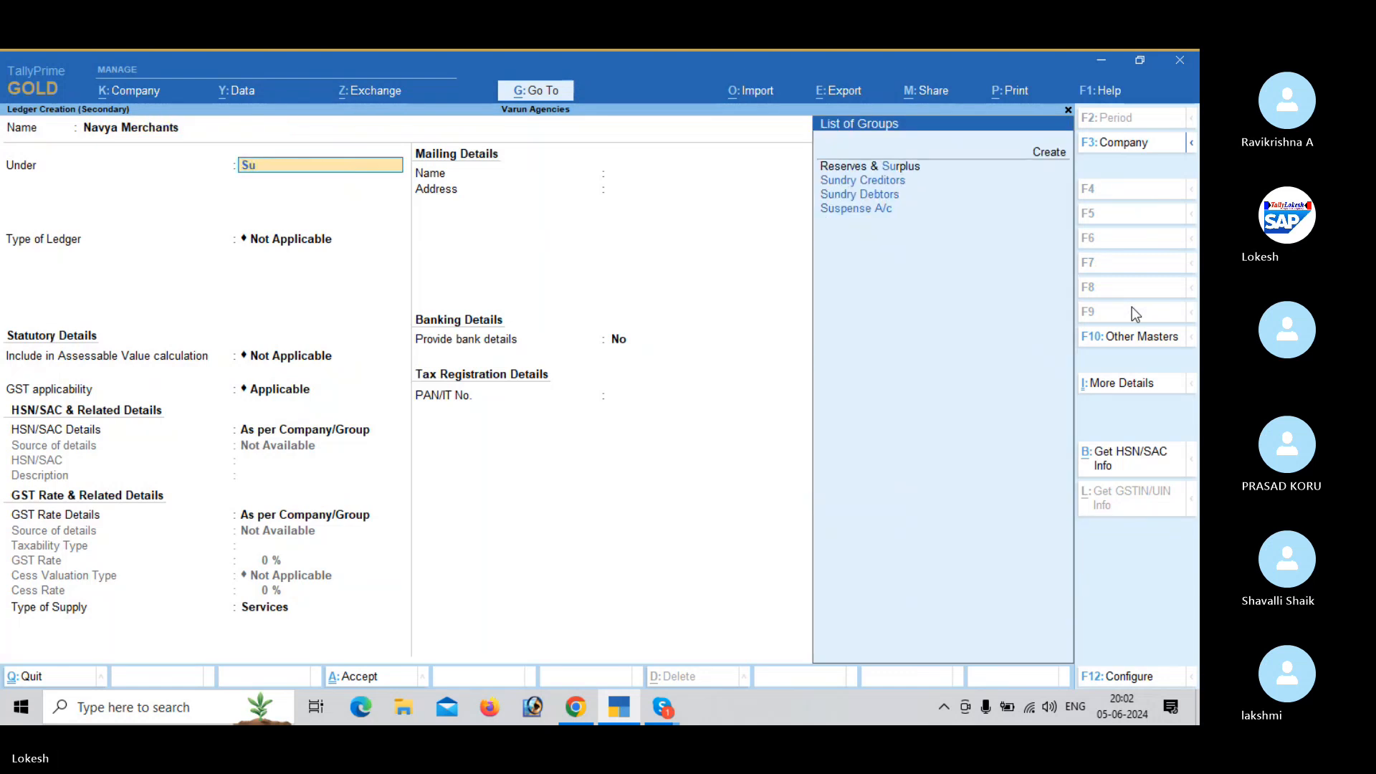
key(Return)
- Give Navya Merchants the state Andhra Pradesh, registration type Regular and GSTIN/UIN 37, and save the ledger
key(Return)
key(Return)
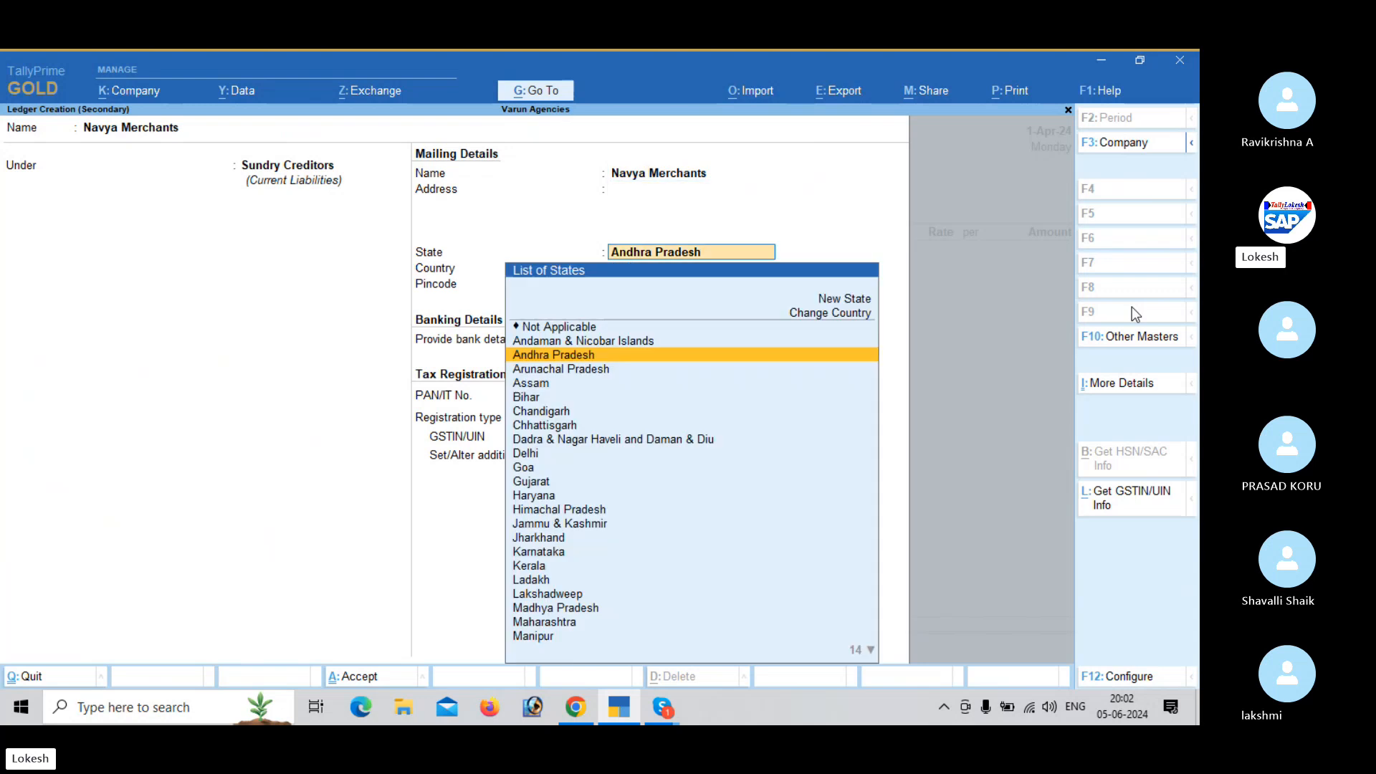
key(Return)
key(Return)
key(Return)
key(Return)
key(Return)
key(Return)
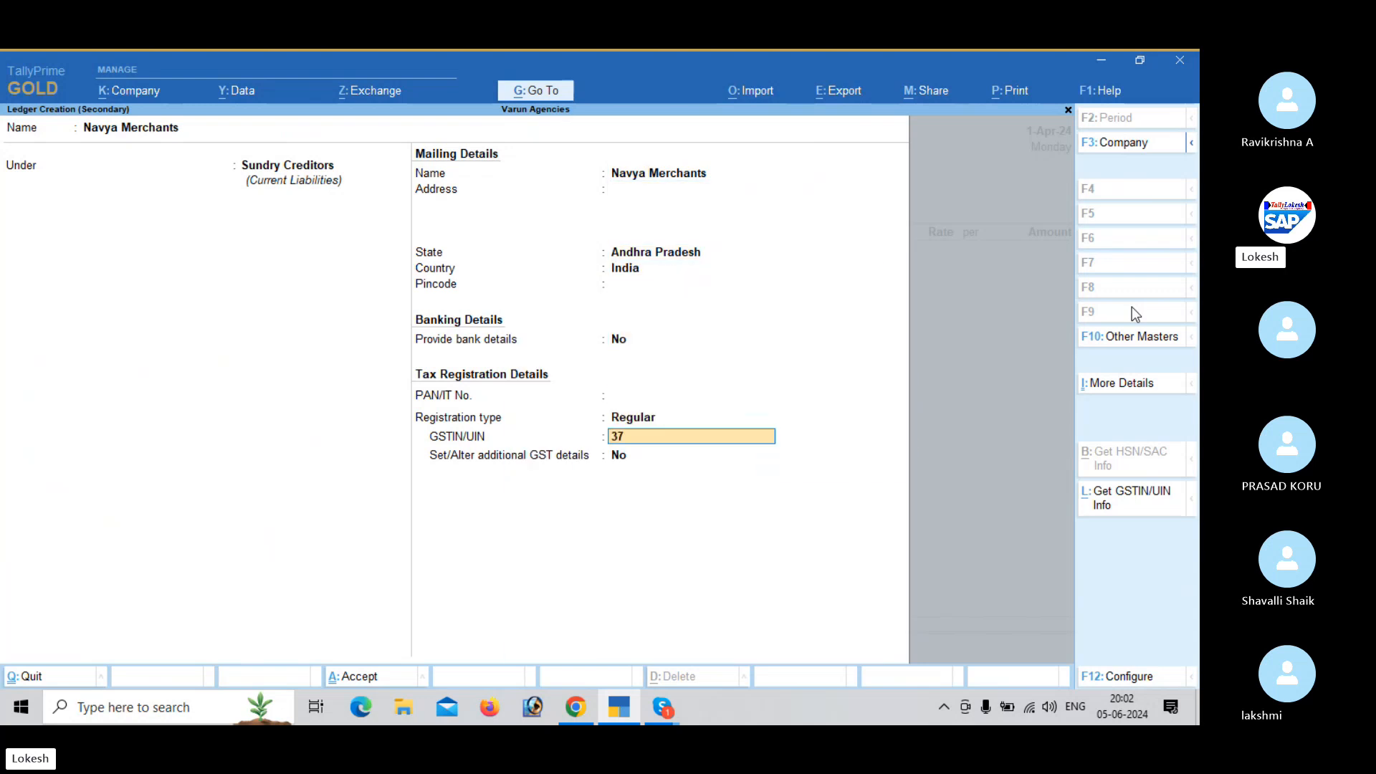
key(Return)
key(Return)
key(ctrl+a)
- Accept the party details with Purchase as the purchase ledger, and start a new stock item named Fruit Butter Jam under Primary
key(ctrl+a)
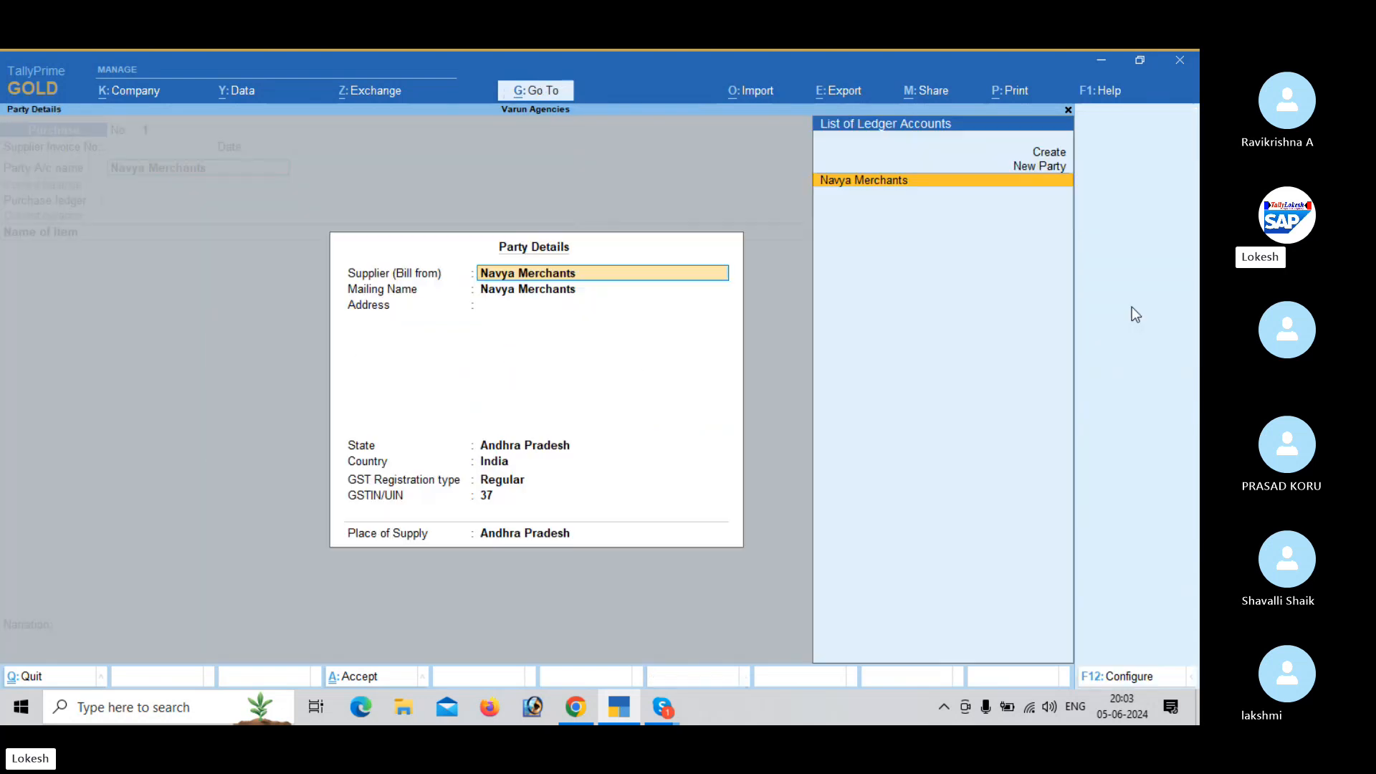
key(ctrl+a)
key(Return)
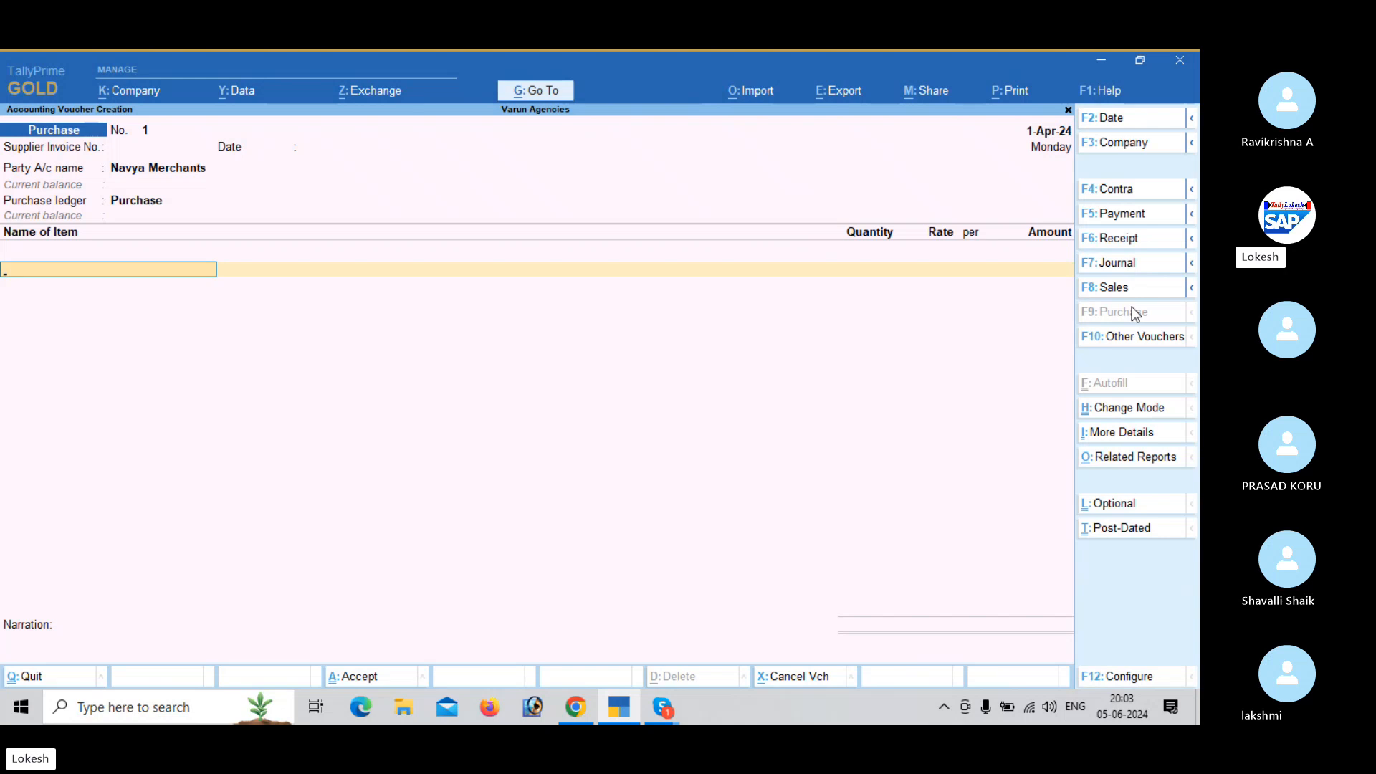
key(alt+c)
text(Fr)
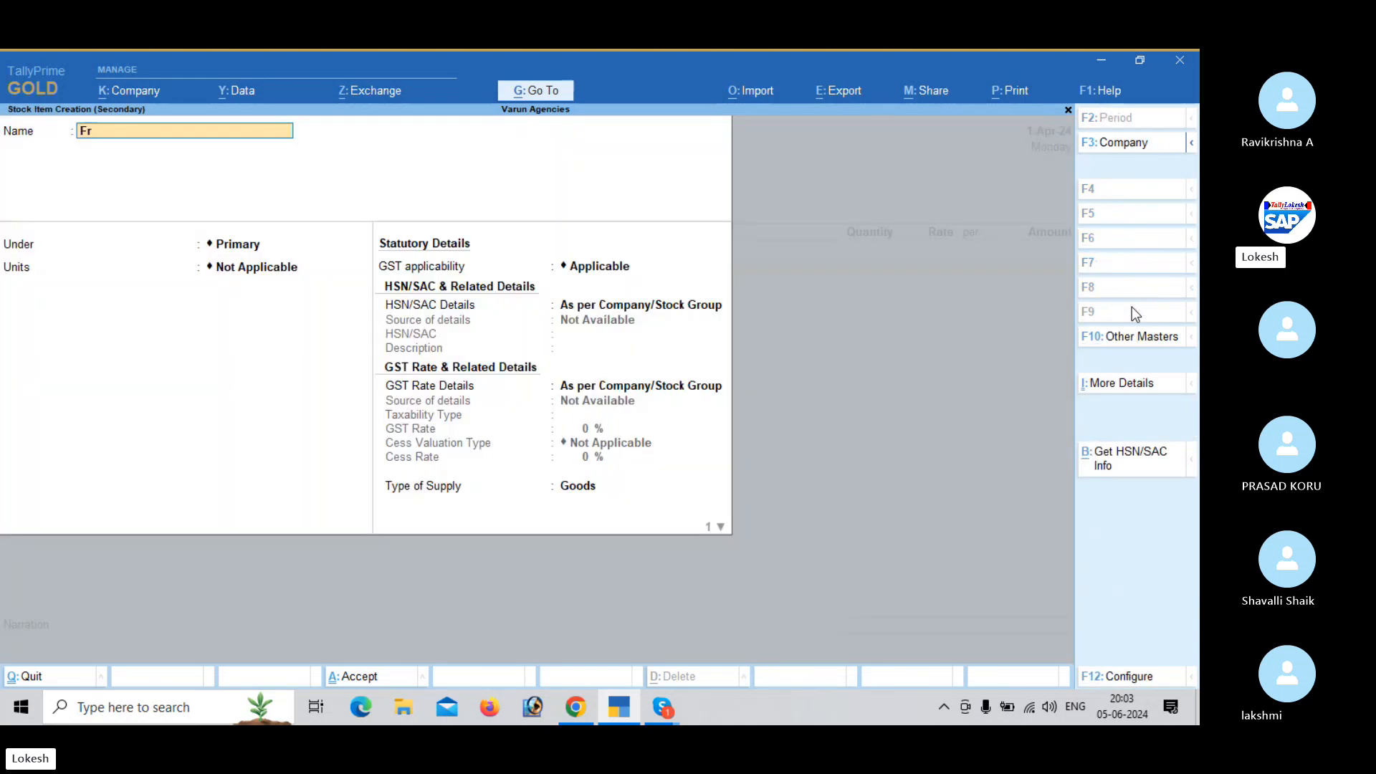
text(uit butterjam)
key(BackSpace)
text(r Jam)
key(Return)
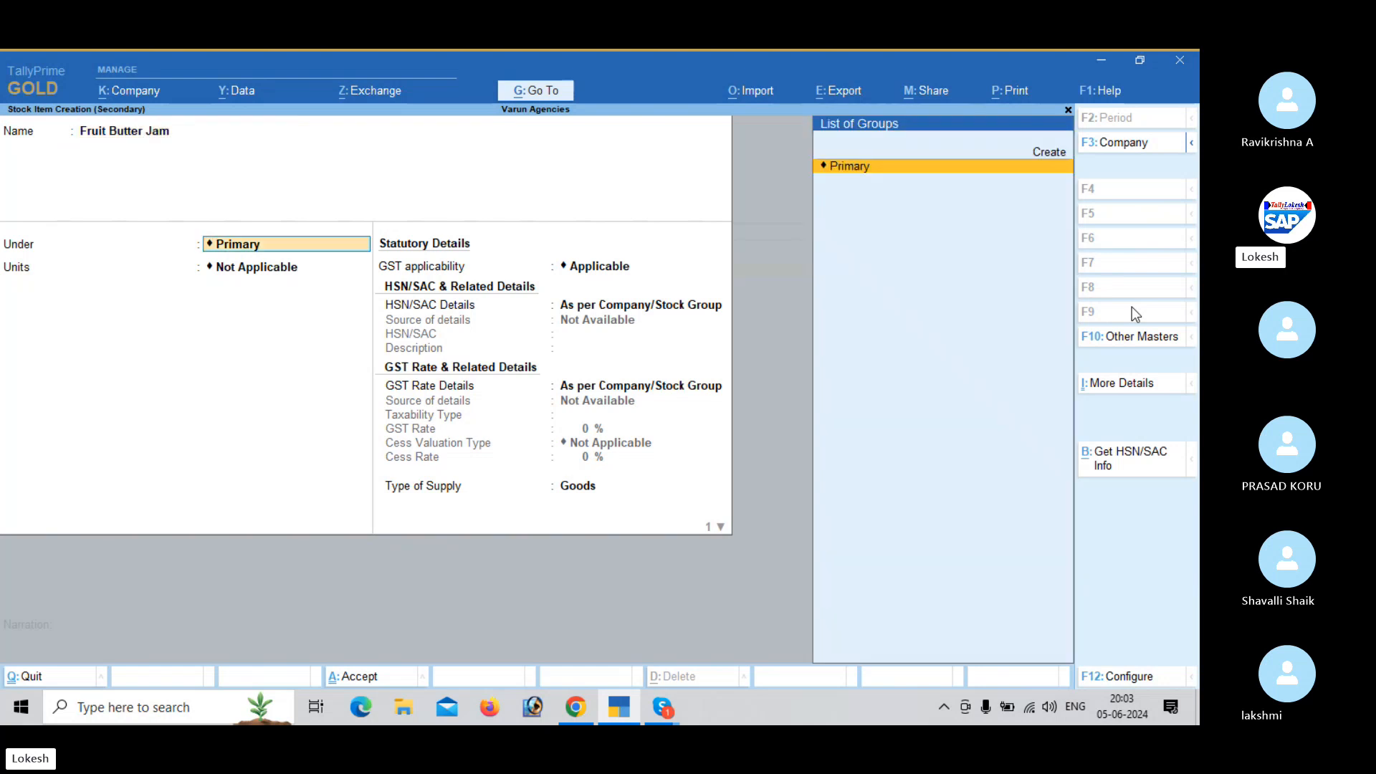
key(Return)
- Create the simple unit pk for Fruit Butter Jam, using the unit quantity code matching "pa"
key(alt+c)
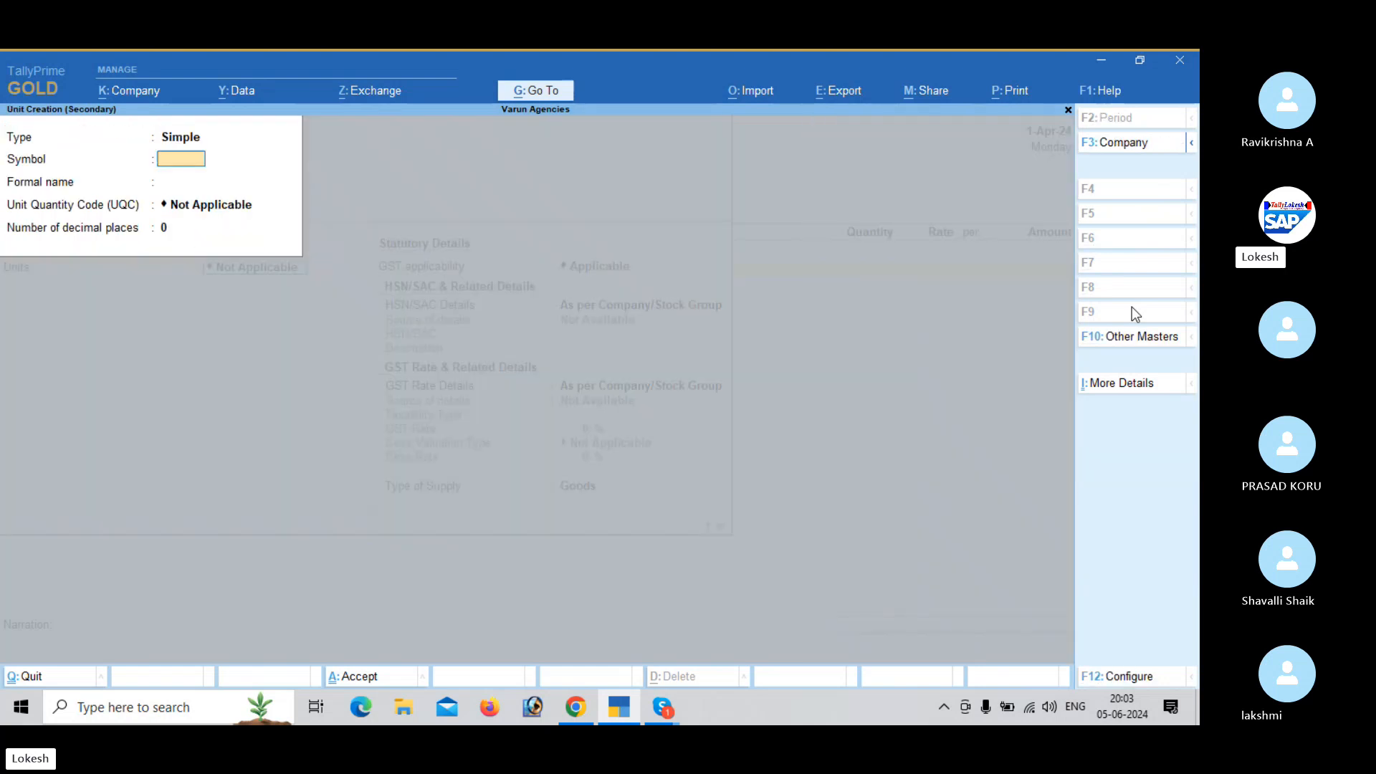
text(pk)
key(Return)
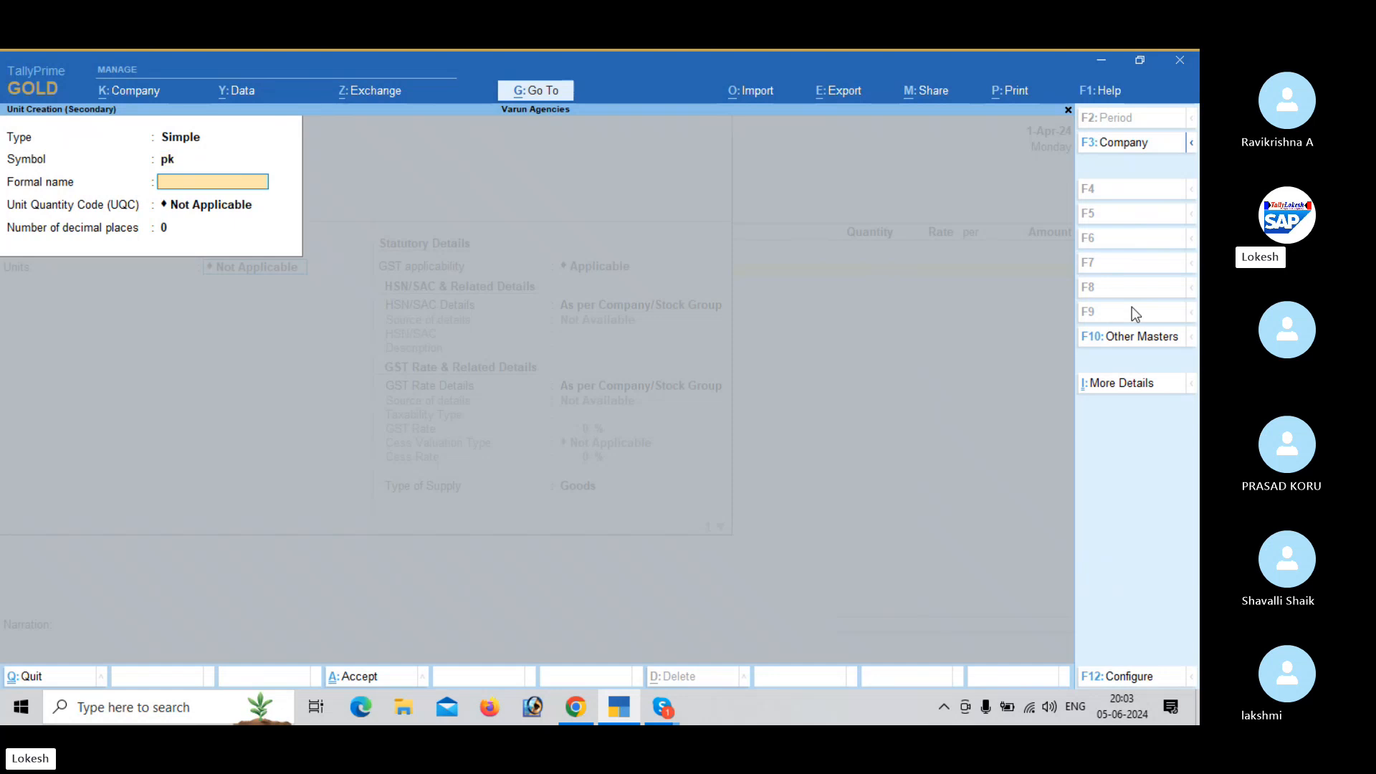
key(Return)
text(pa)
key(Return)
- Specify the HSN/SAC details directly for Fruit Butter Jam with code 7458, leaving the description blank
key(Return)
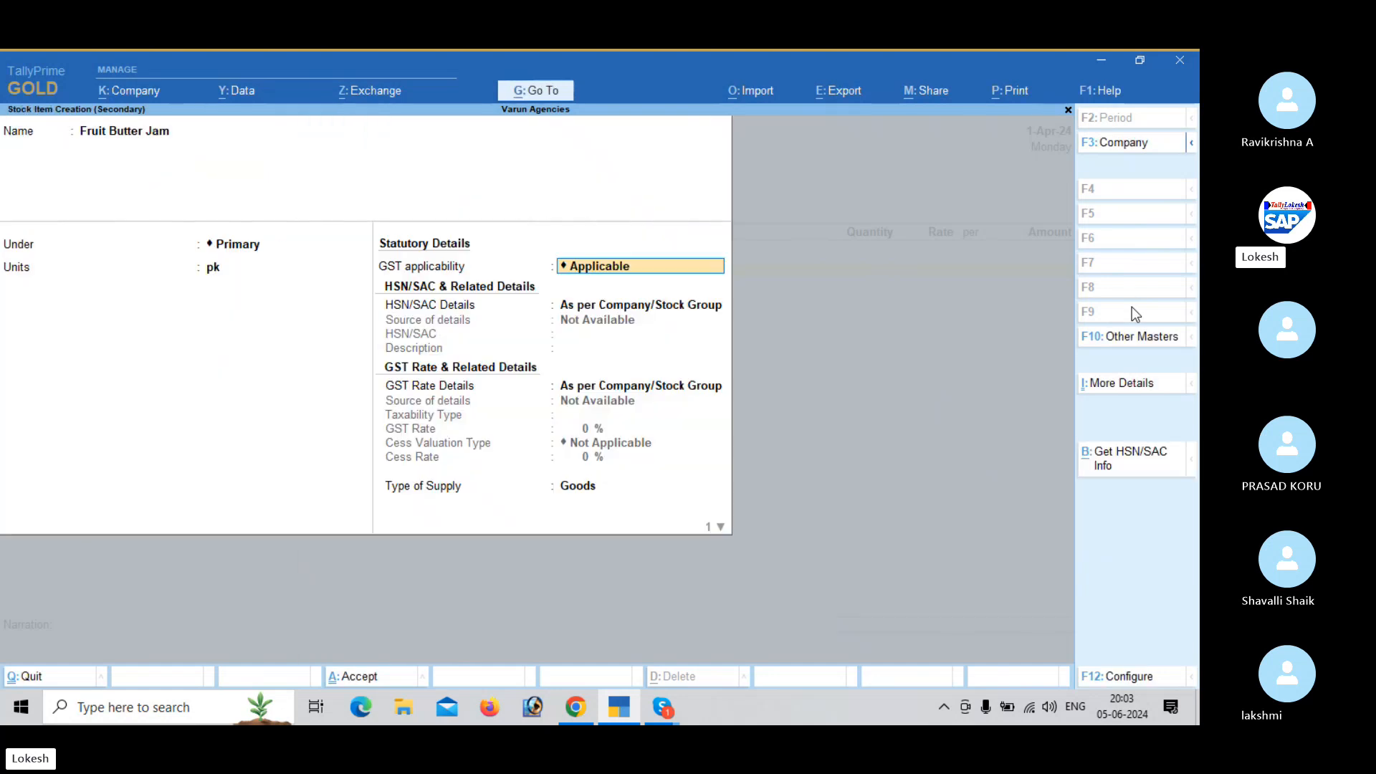
key(Return)
key(Down)
key(Return)
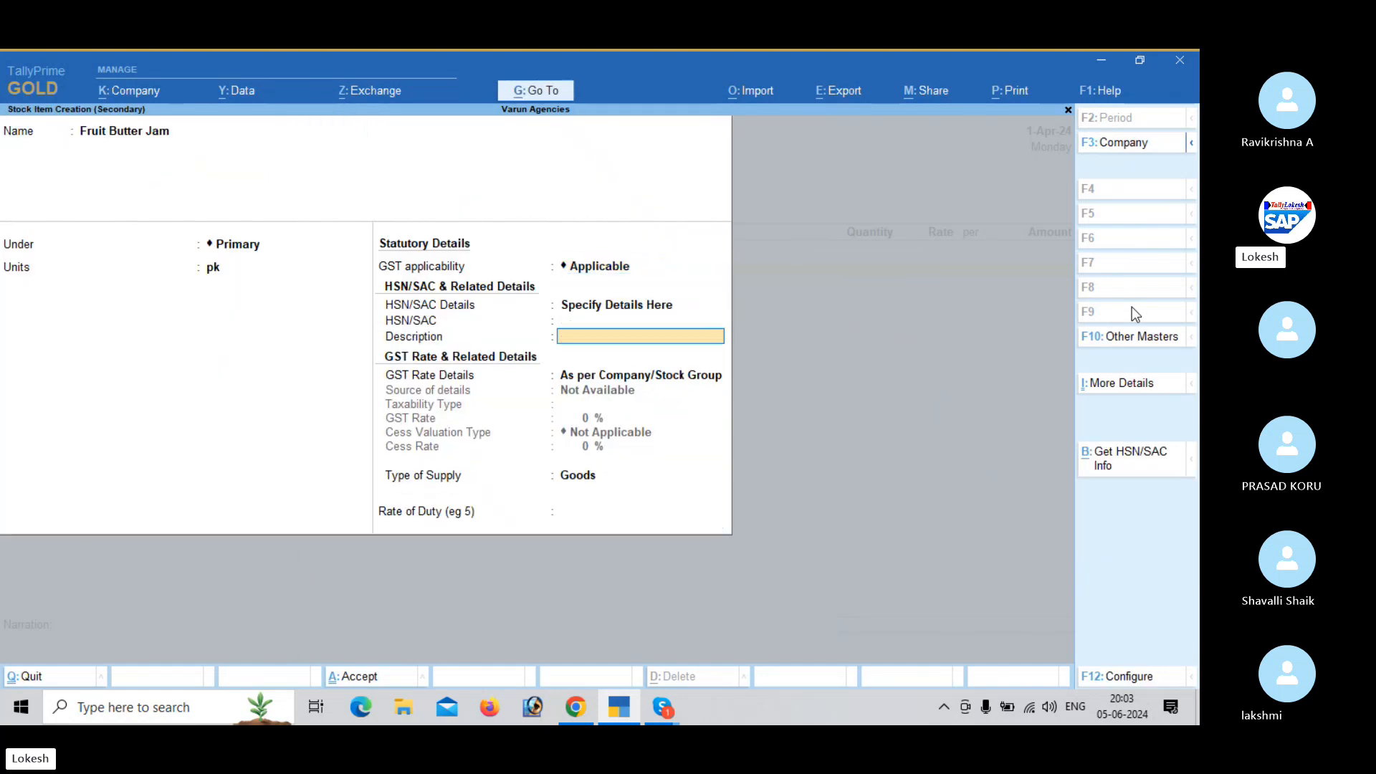
text(7458)
- Specify Fruit Butter Jam's GST rate details as Taxable at 5% and save the stock item
key(Return)
key(Return)
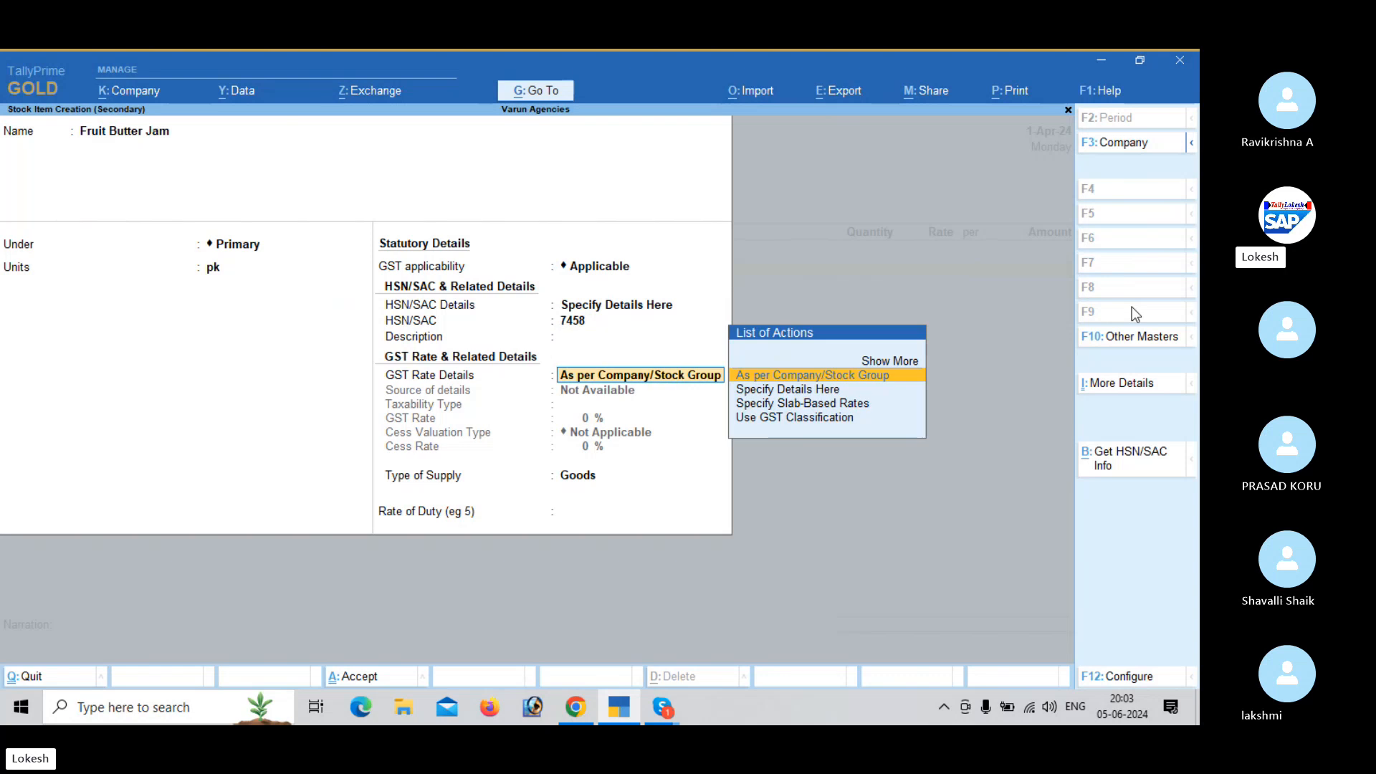
key(Down)
key(Return)
key(Return)
text(5)
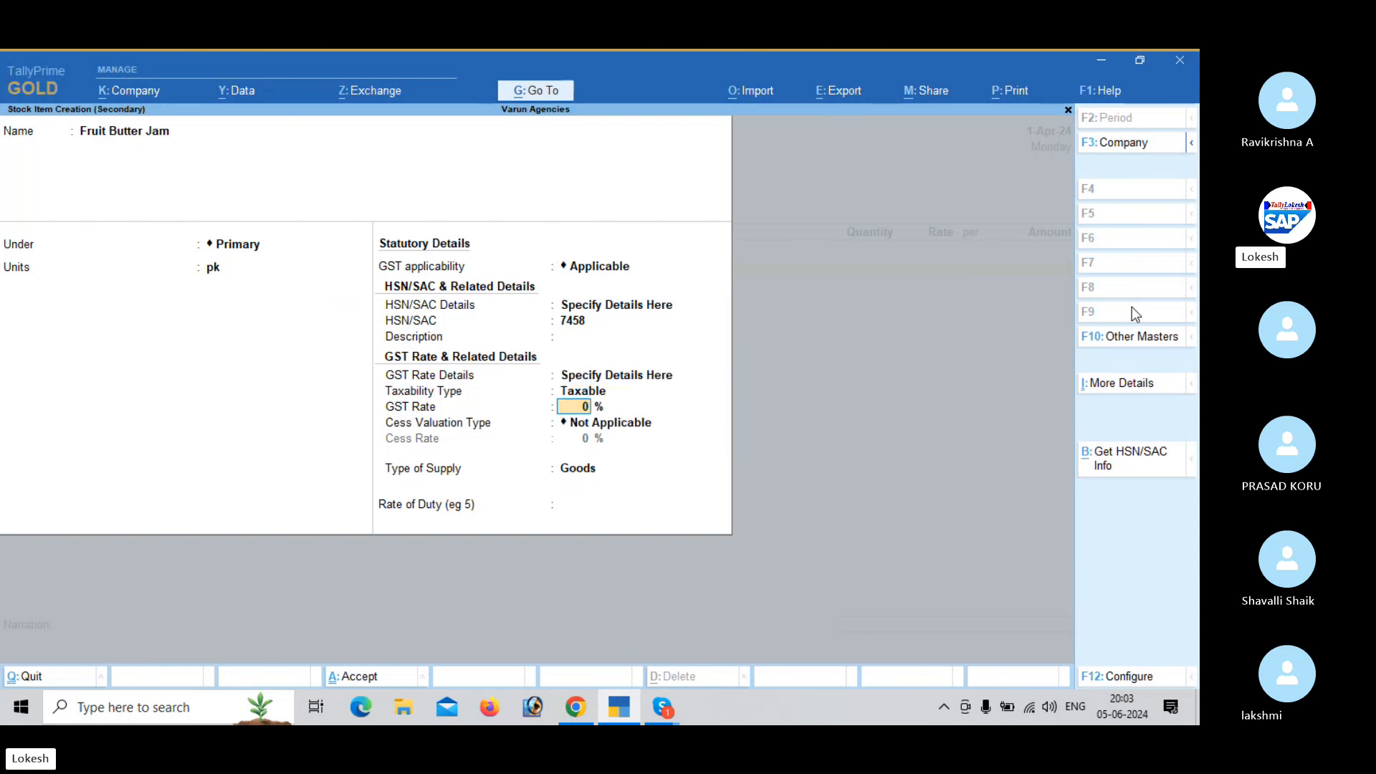
- Enter 50 pk of Fruit Butter Jam at a rate of 50 in the purchase voucher
key(Return)
key(Return)
key(Return)
key(Return)
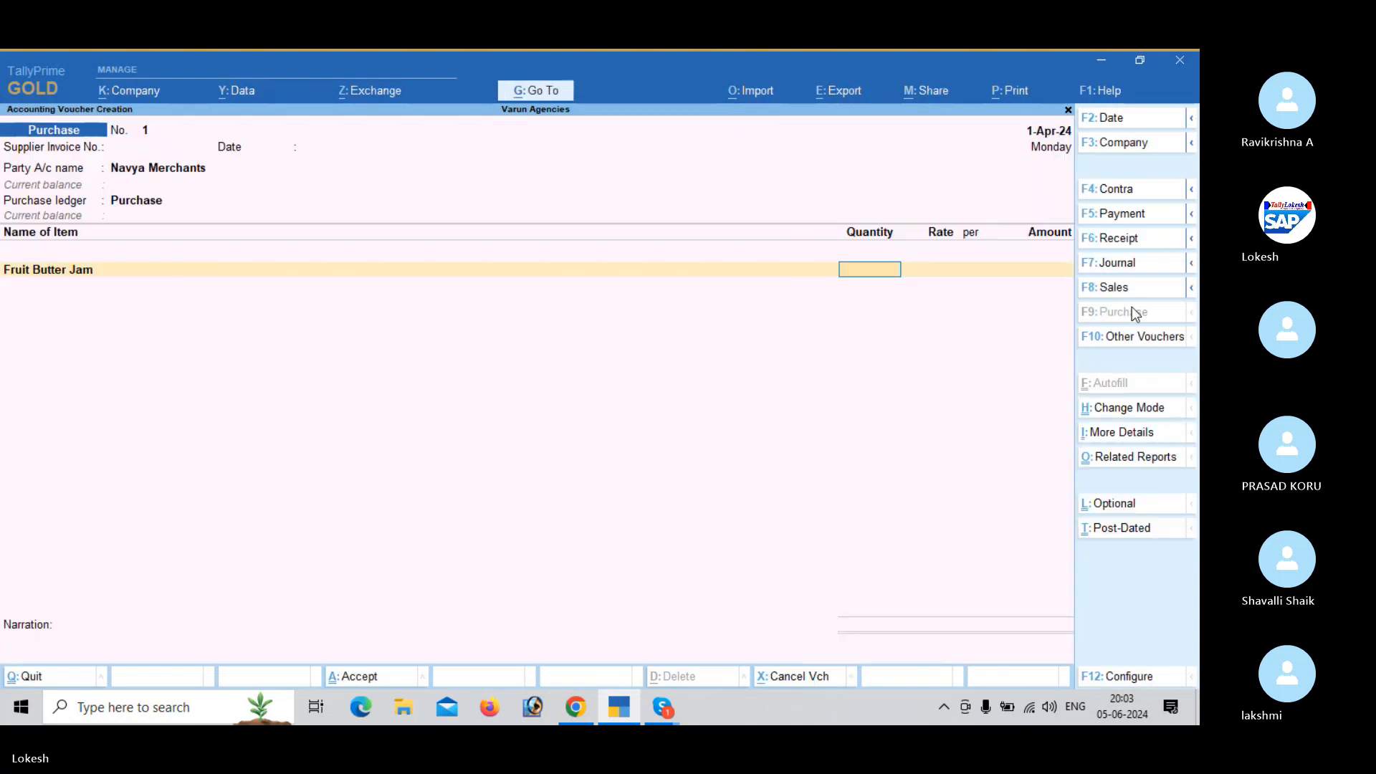
text(50)
key(Return)
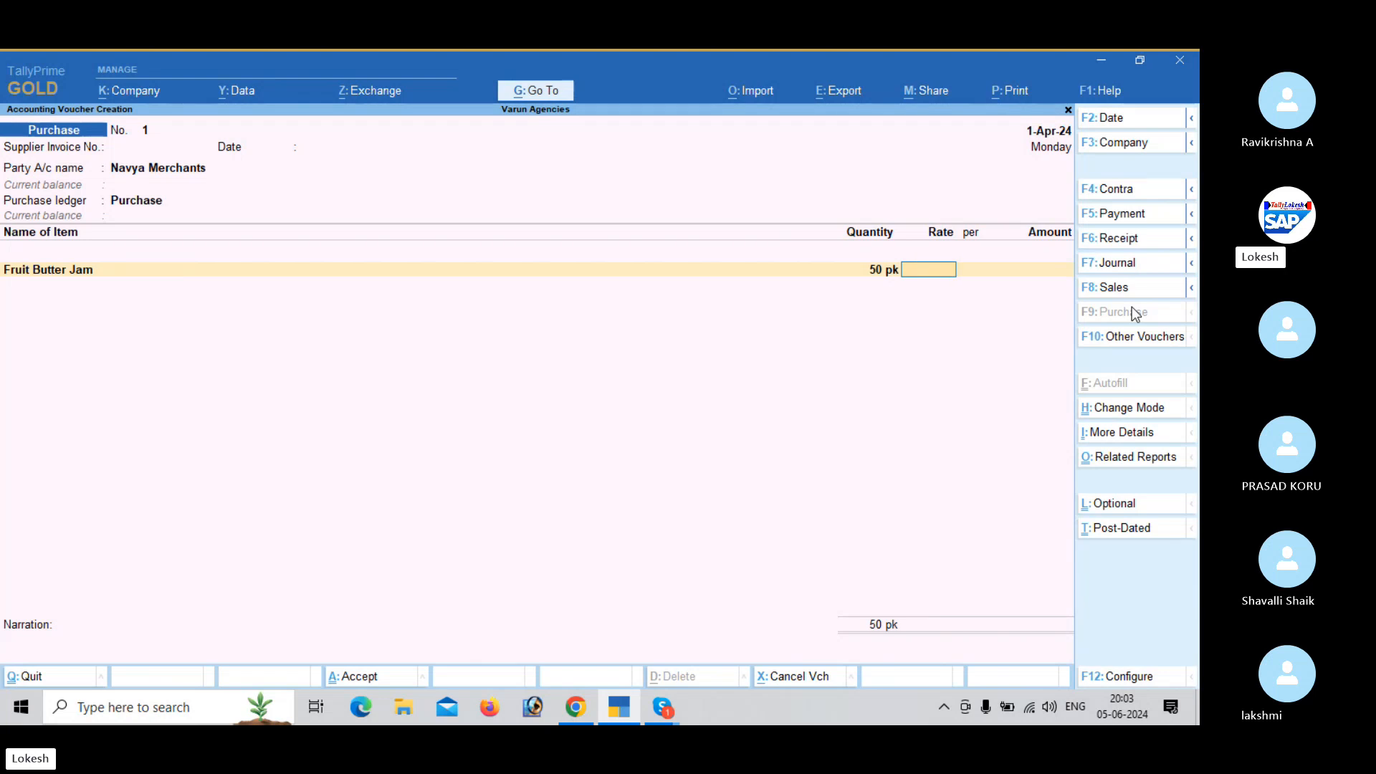
text(50)
key(Return)
key(Return)
key(Return)
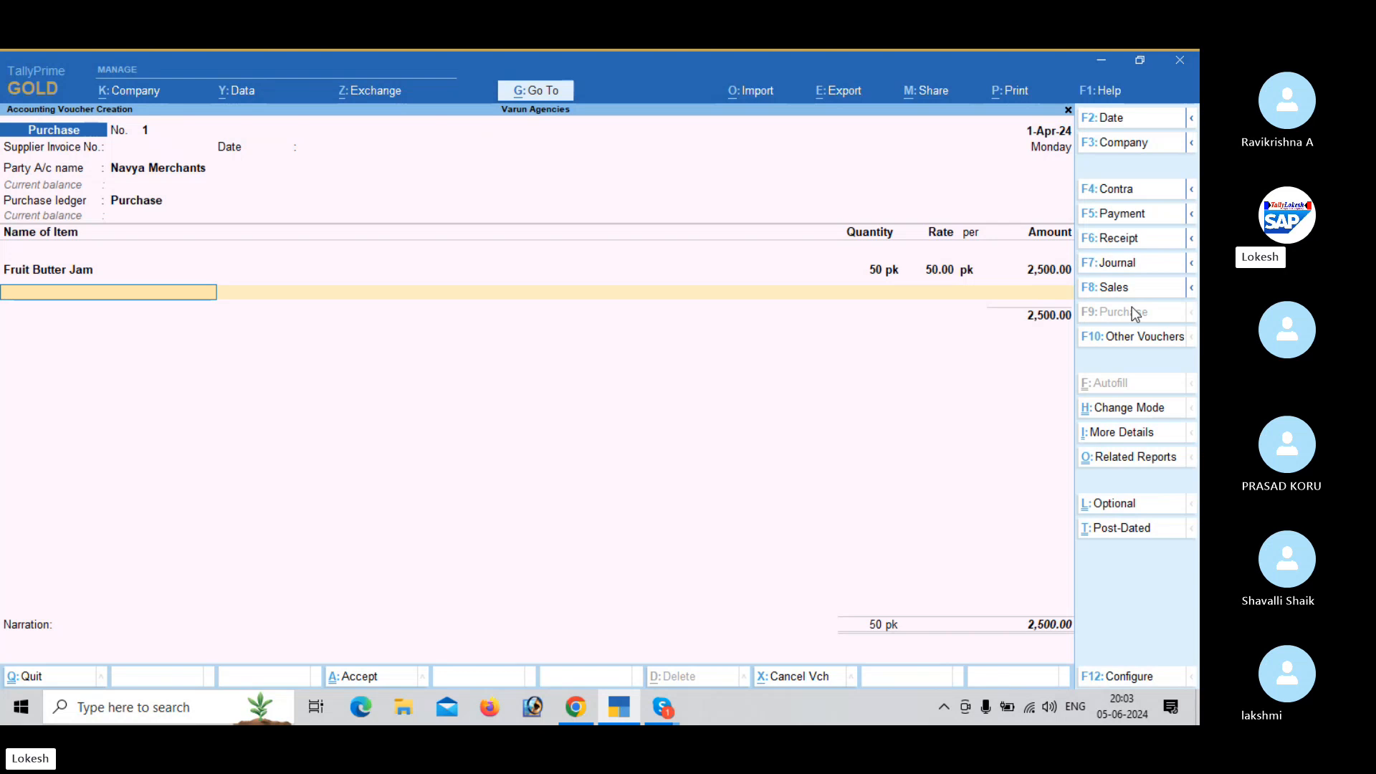
- Start a new stock item named Ayush Soap under Primary from the next voucher line
key(alt+c)
text(Ay)
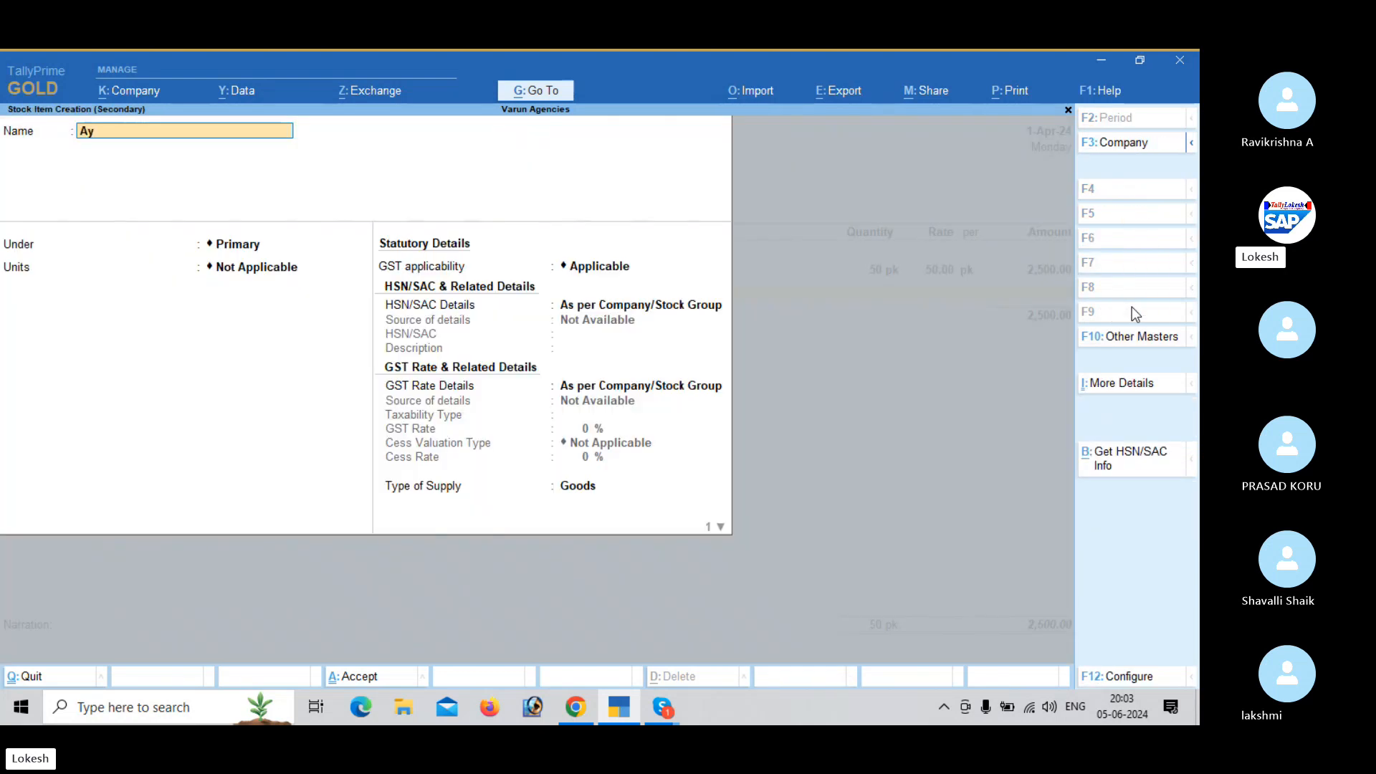
text(ush Soap)
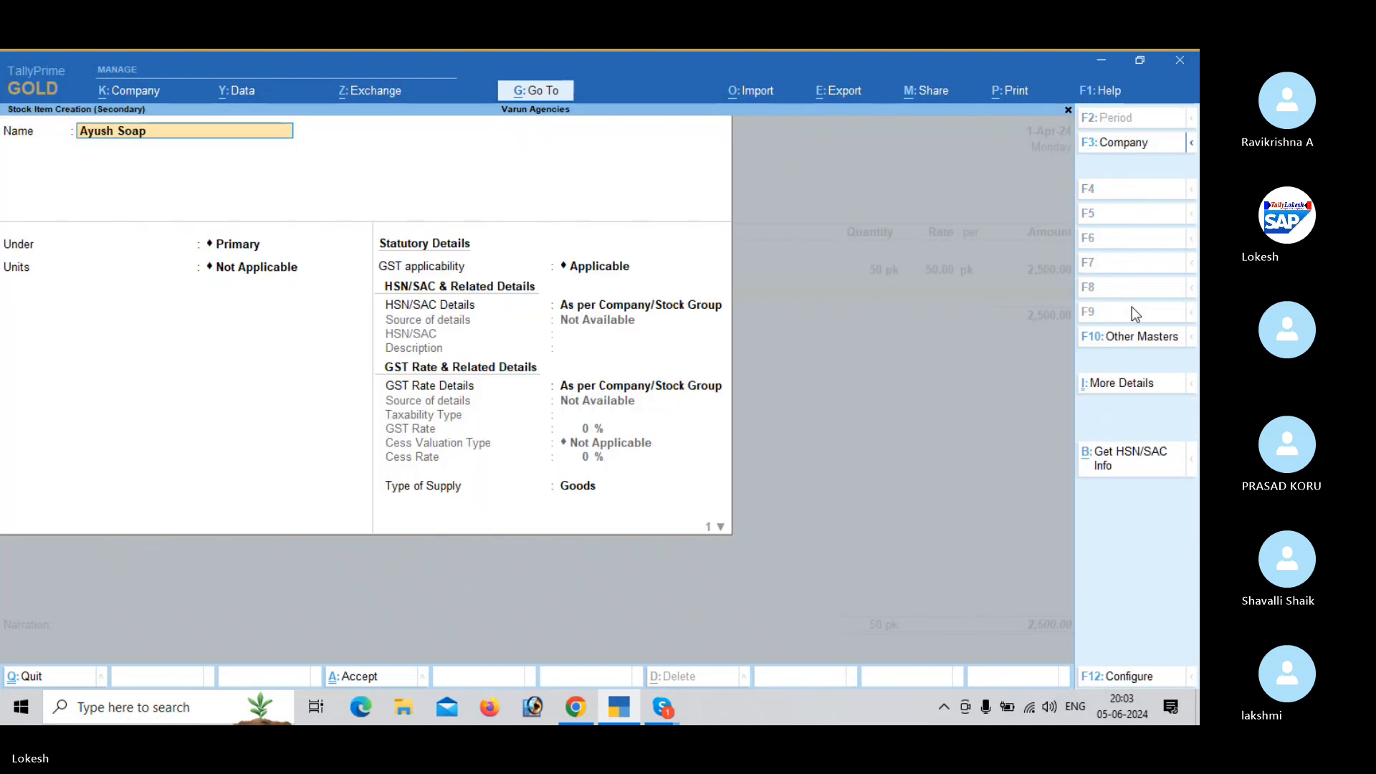
key(Return)
key(Return)
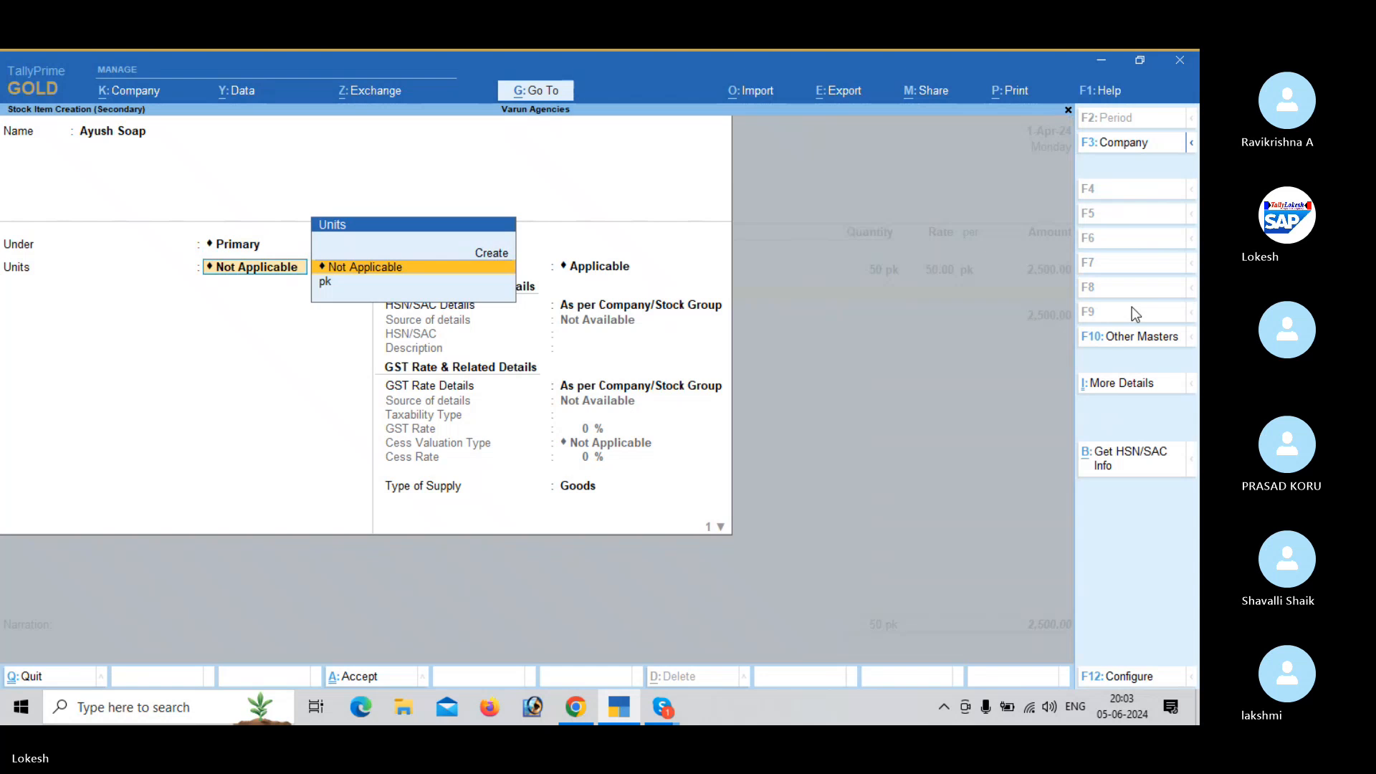
- Create the simple unit nos for Ayush Soap with the NOS unit quantity code and no decimal places
key(alt+c)
text(no)
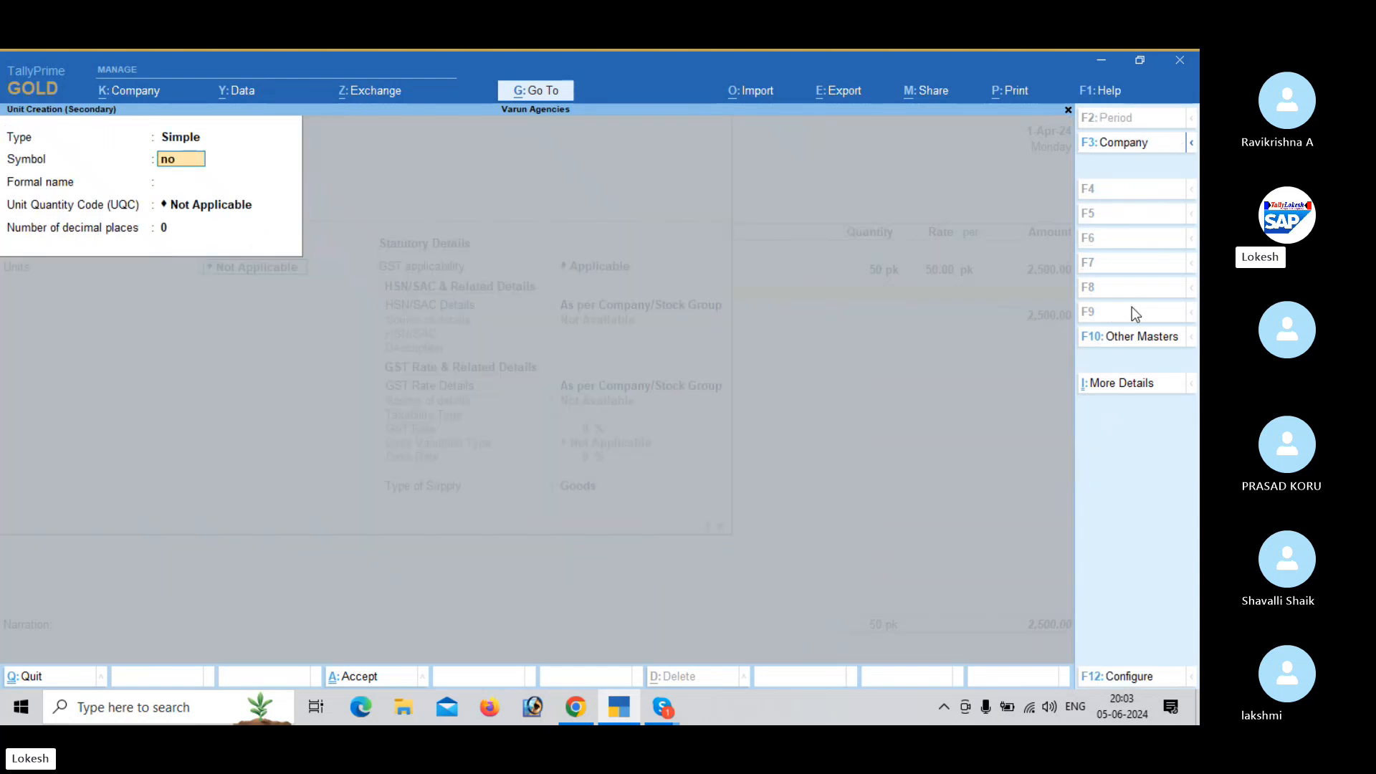
text(s)
key(Return)
key(Return)
text(no)
key(Return)
key(Return)
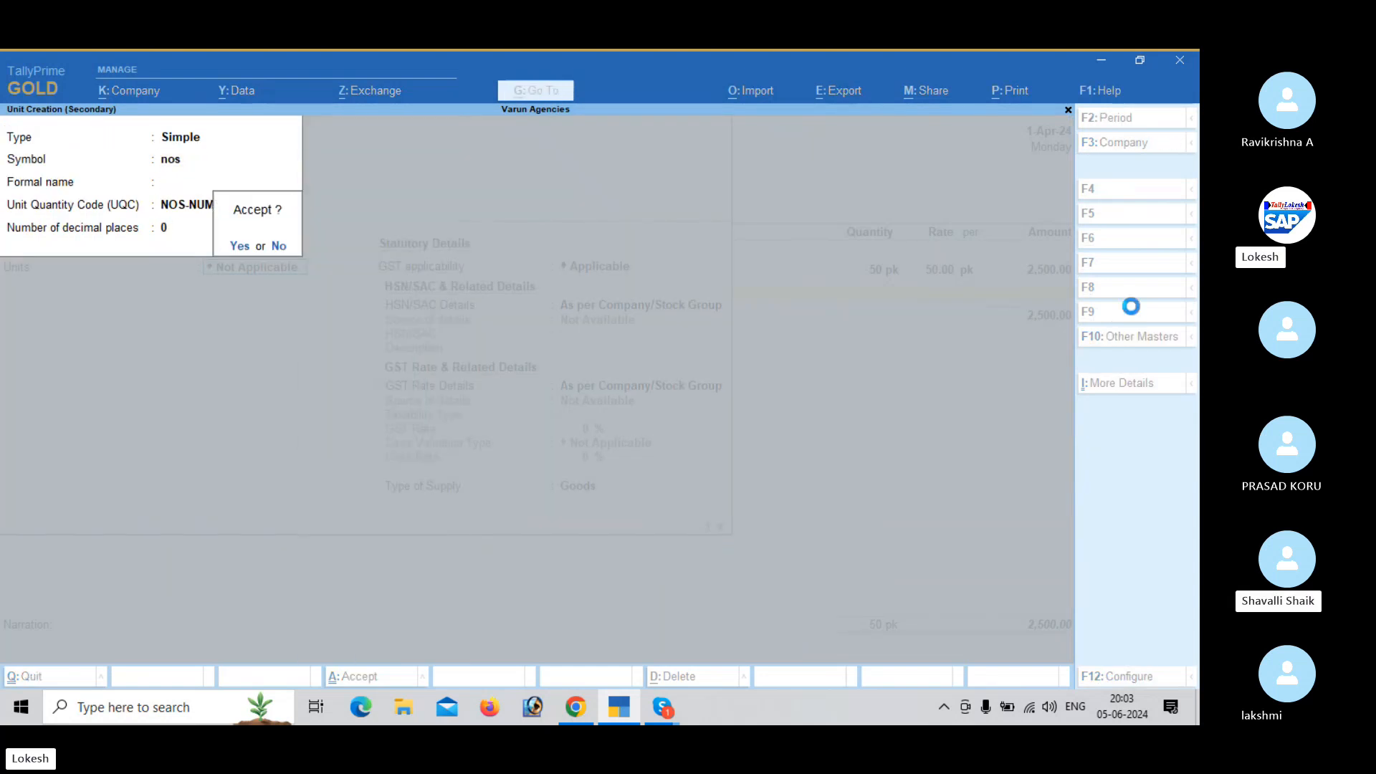
- Specify the HSN/SAC details directly for Ayush Soap with code 987, leaving the description blank
key(Return)
key(Return)
key(Return)
key(BackSpace)
key(Down)
key(Return)
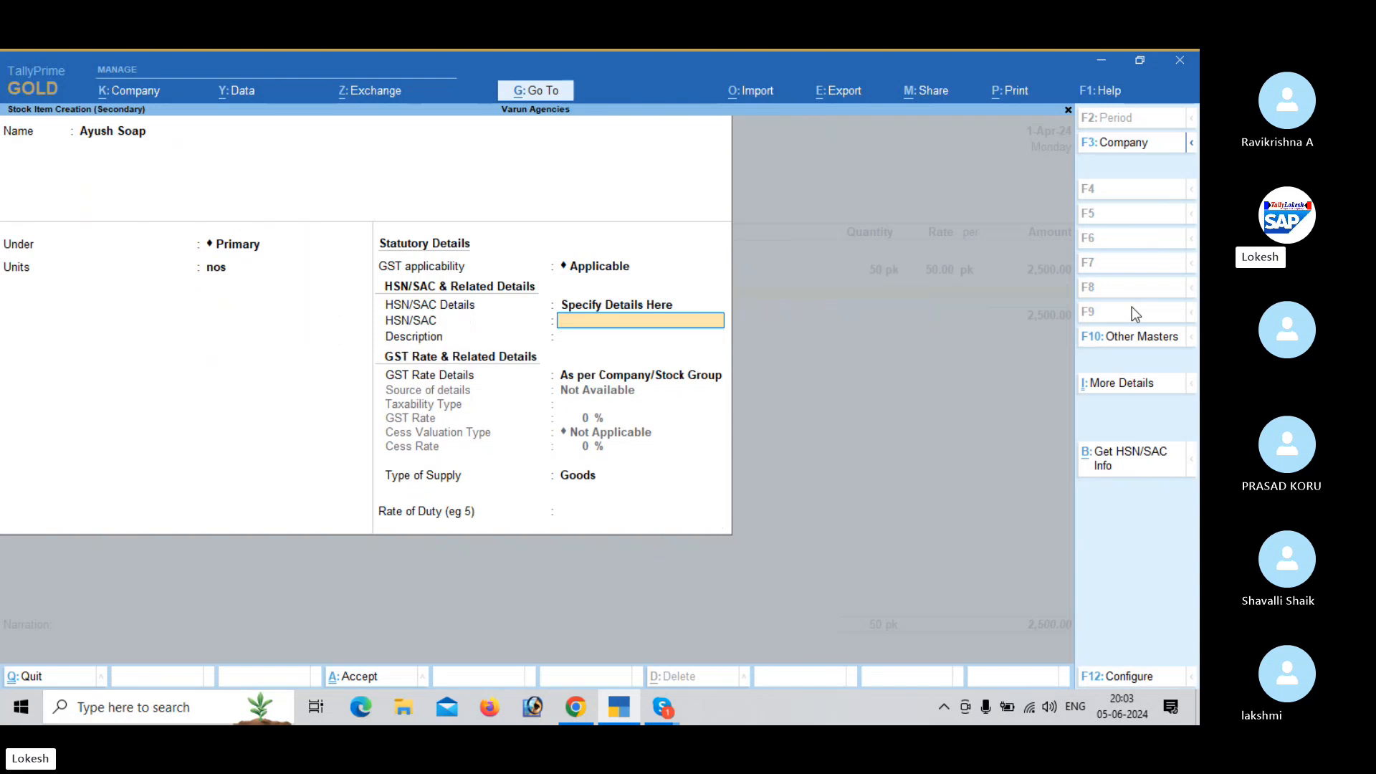
text(987)
key(Return)
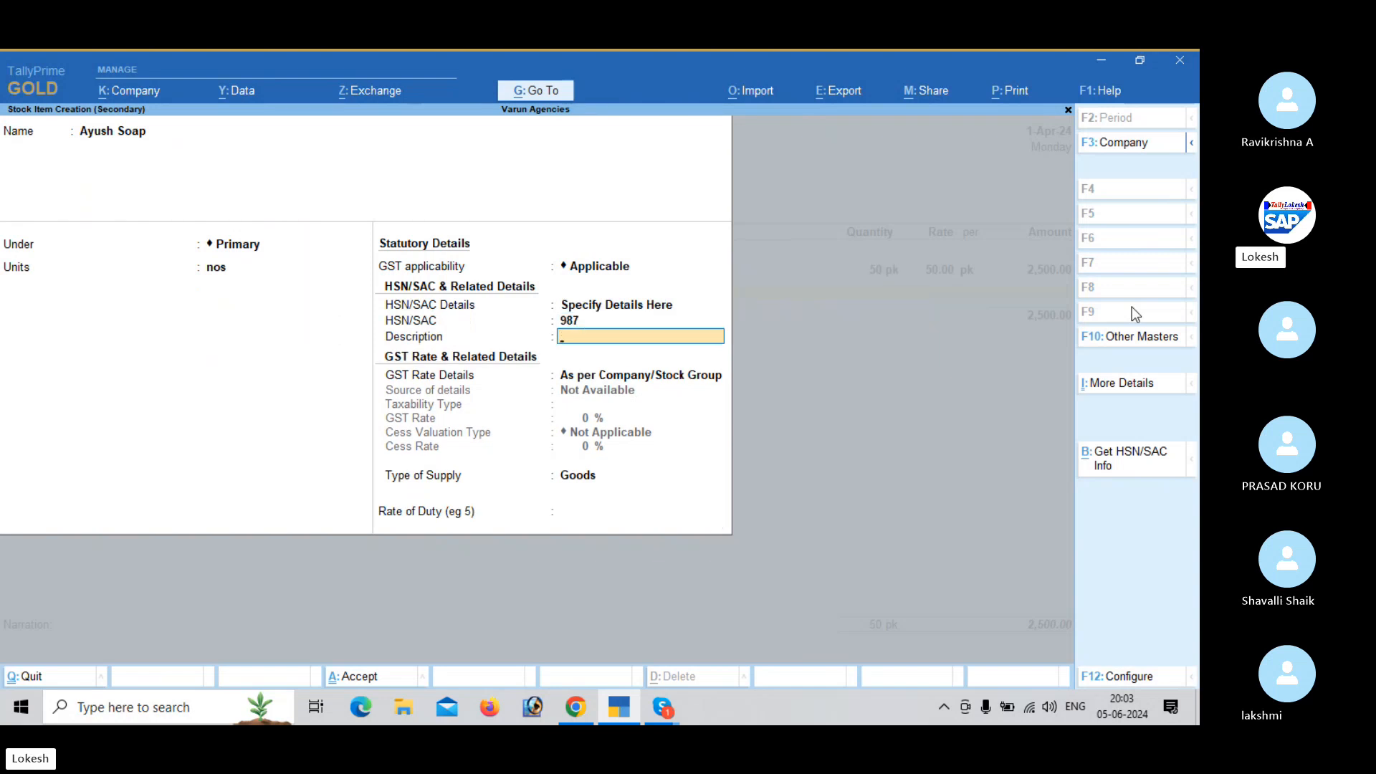
- Specify Ayush Soap's GST rate details as Taxable at 12% and save the stock item
key(Return)
key(Down)
key(Return)
key(Return)
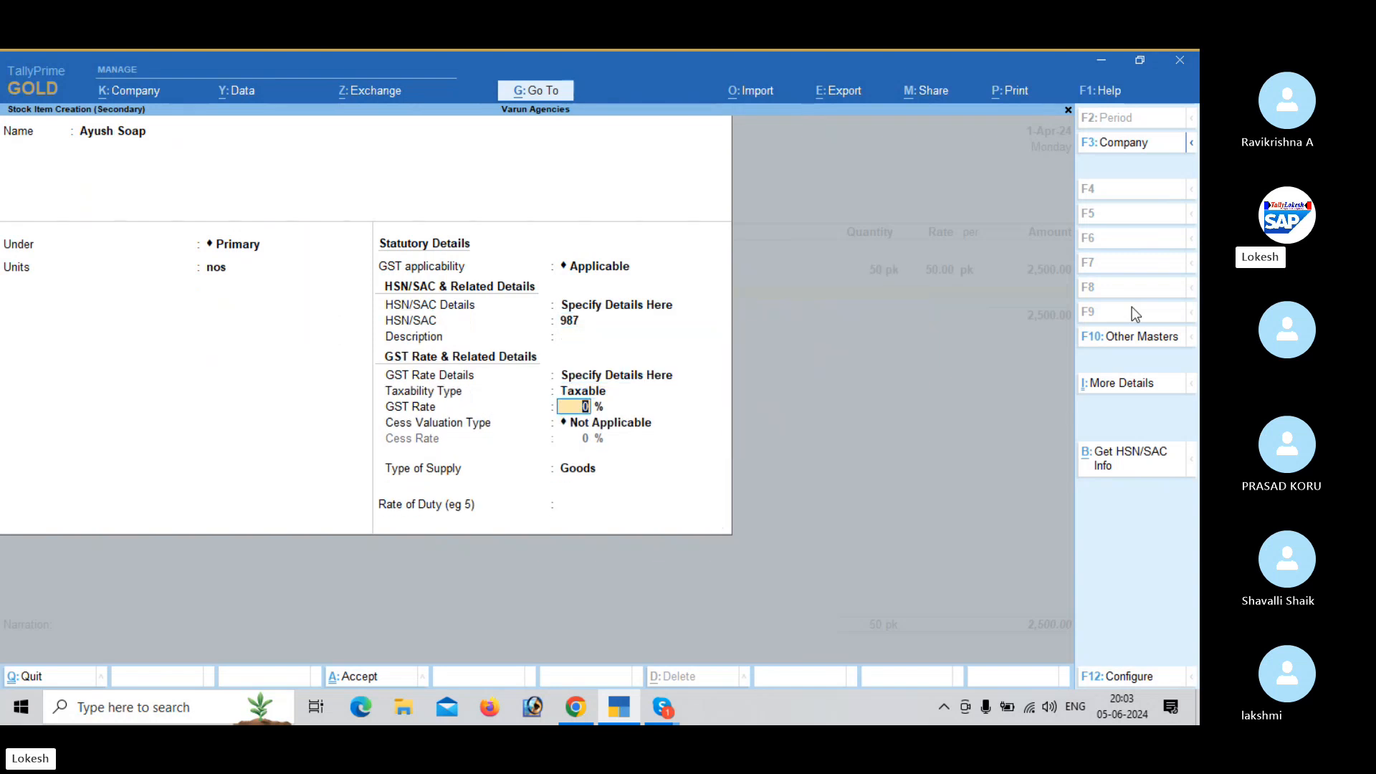
text(12)
key(Return)
key(Return)
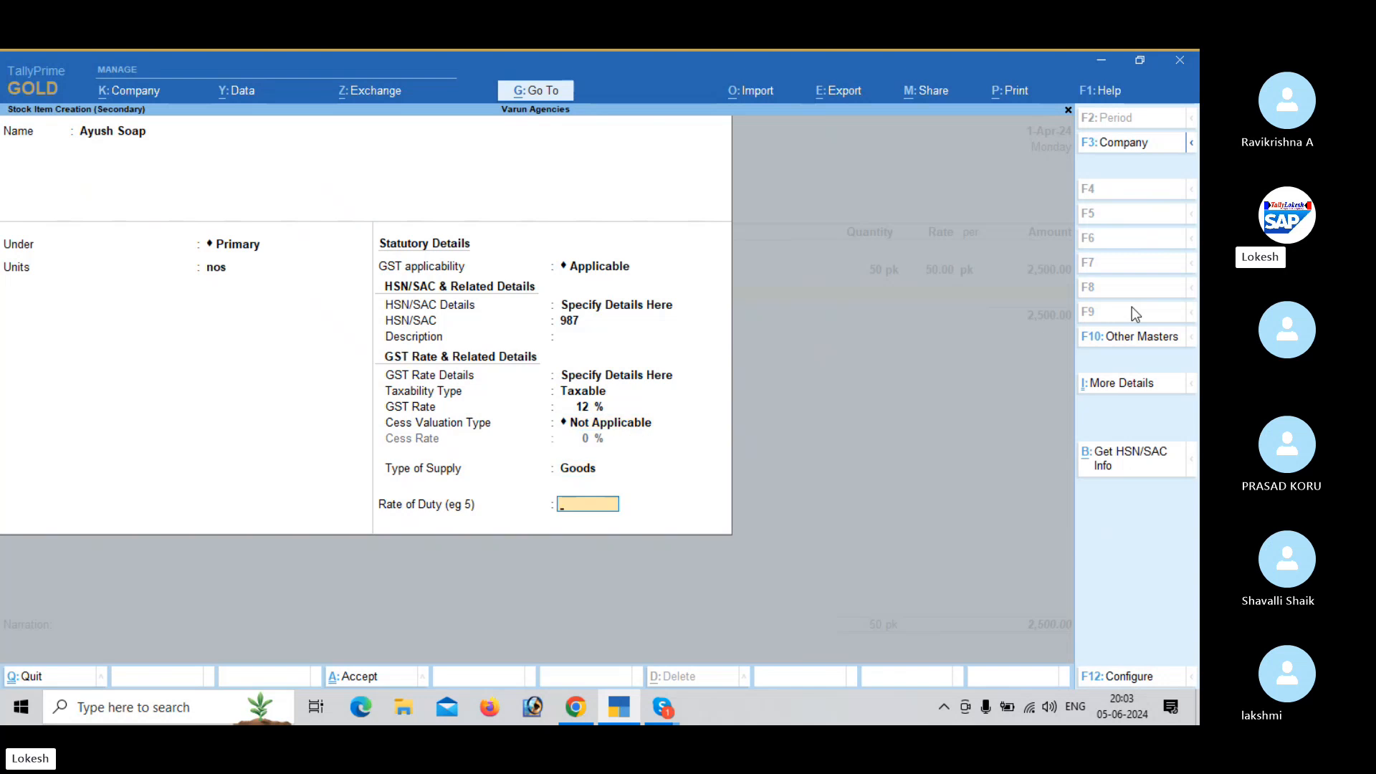
key(Return)
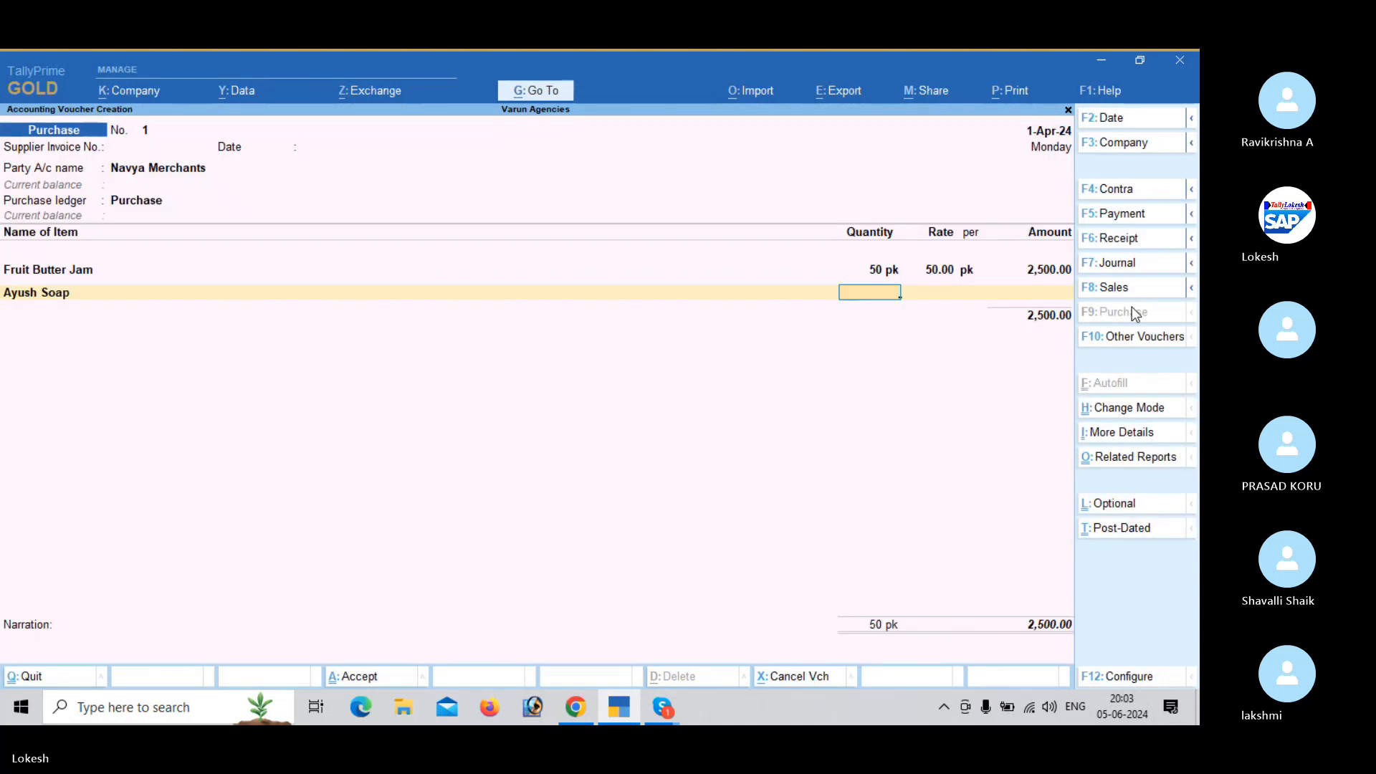
- Enter 100 nos of Ayush Soap at a rate of 40 in the purchase voucher
text(100)
key(Return)
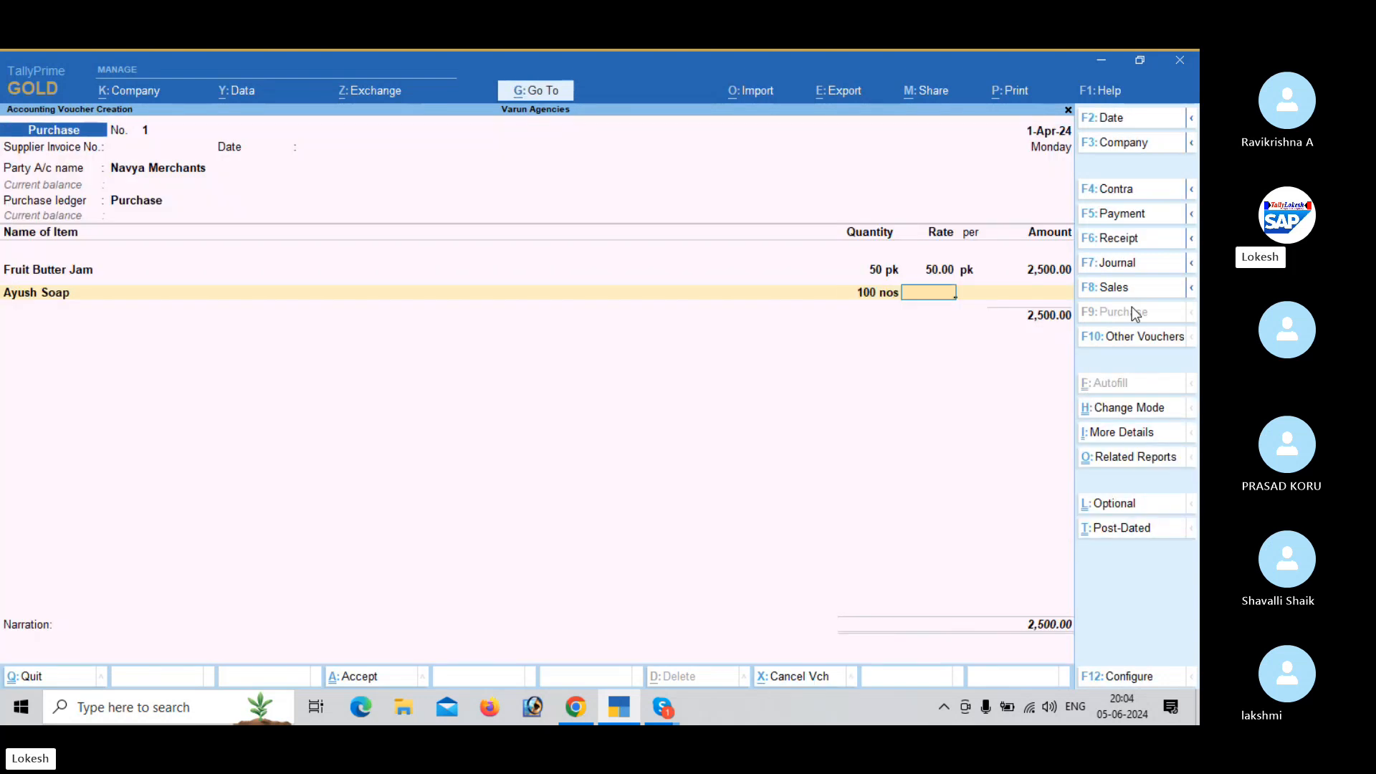
text(40)
key(Return)
key(Return)
key(Return)
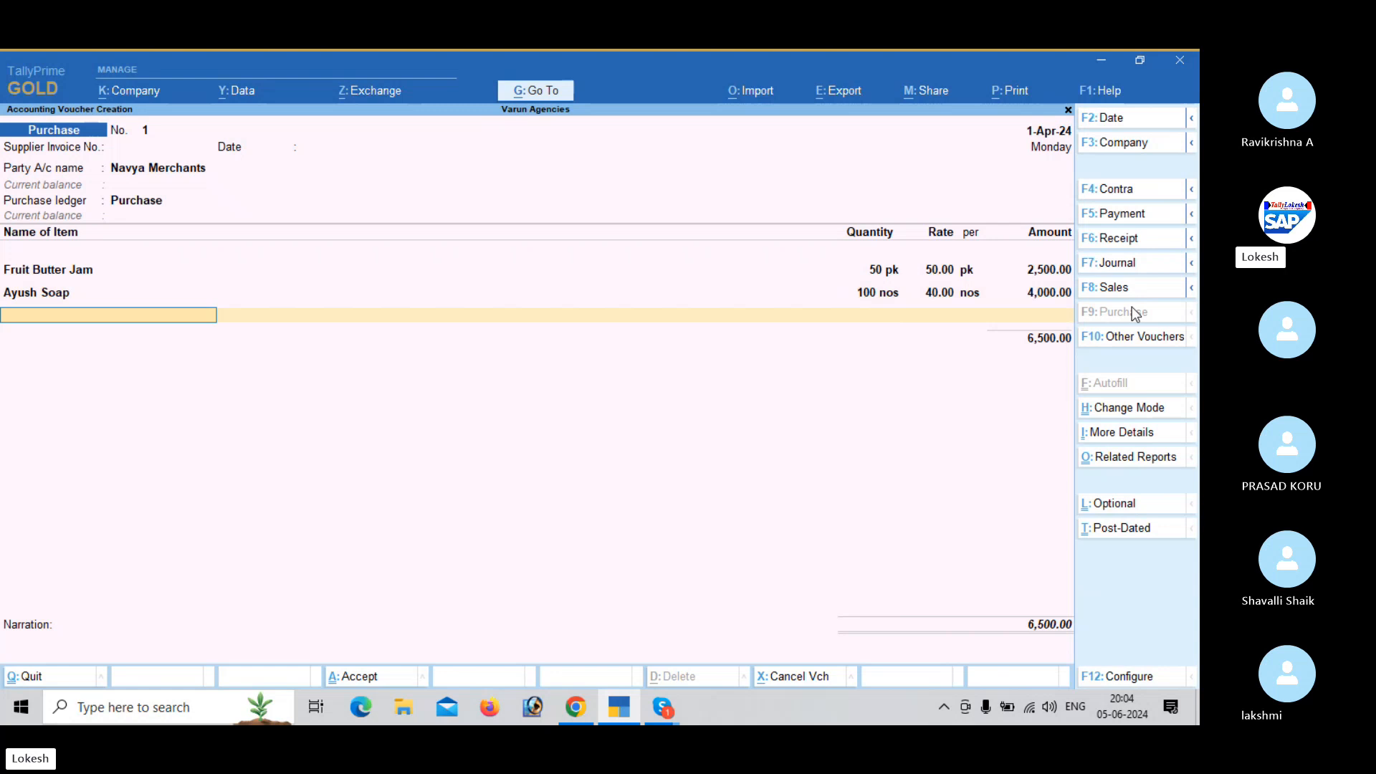
- Start a new stock item named Marrie Gold under Primary and assign it the unit nos
key(alt+c)
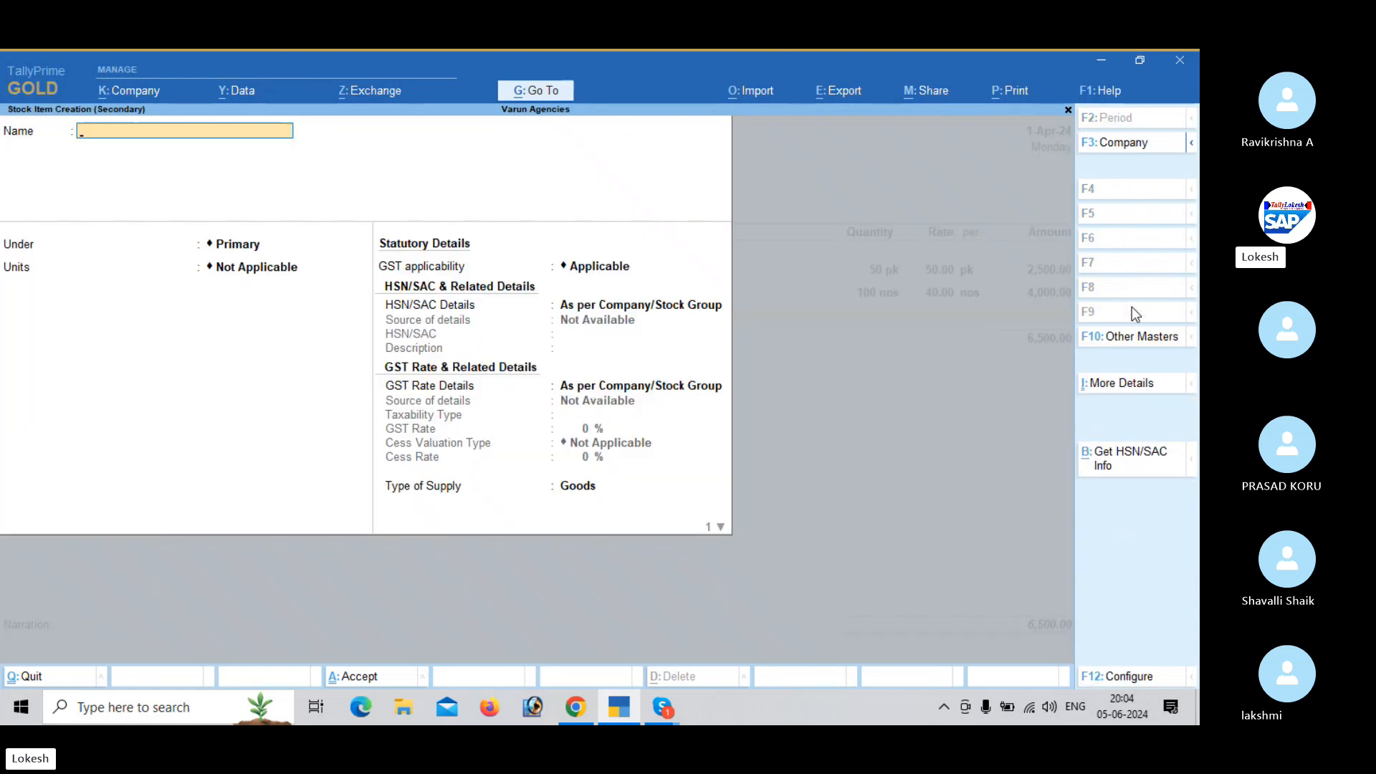
text(Marrie Gold)
key(Return)
key(Return)
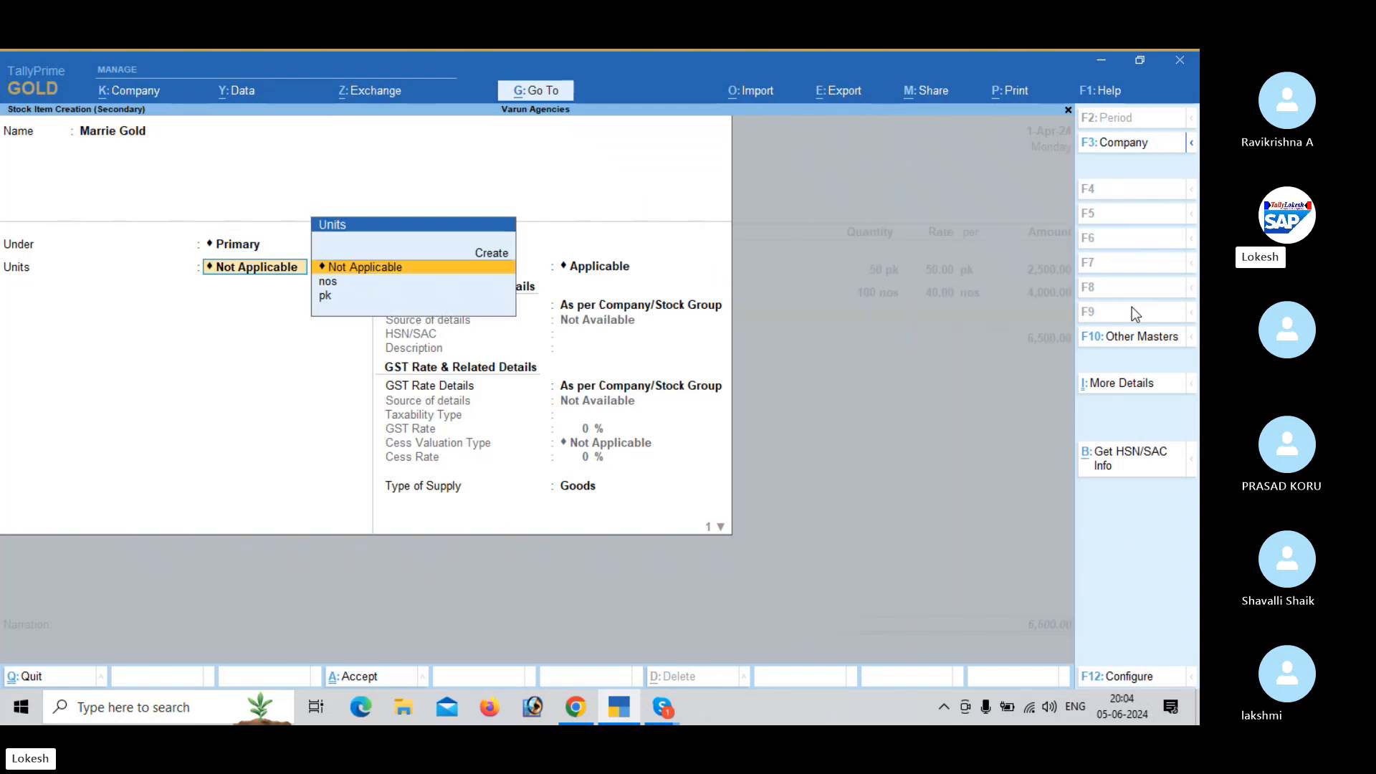
key(Down)
key(Down)
key(Up)
key(Return)
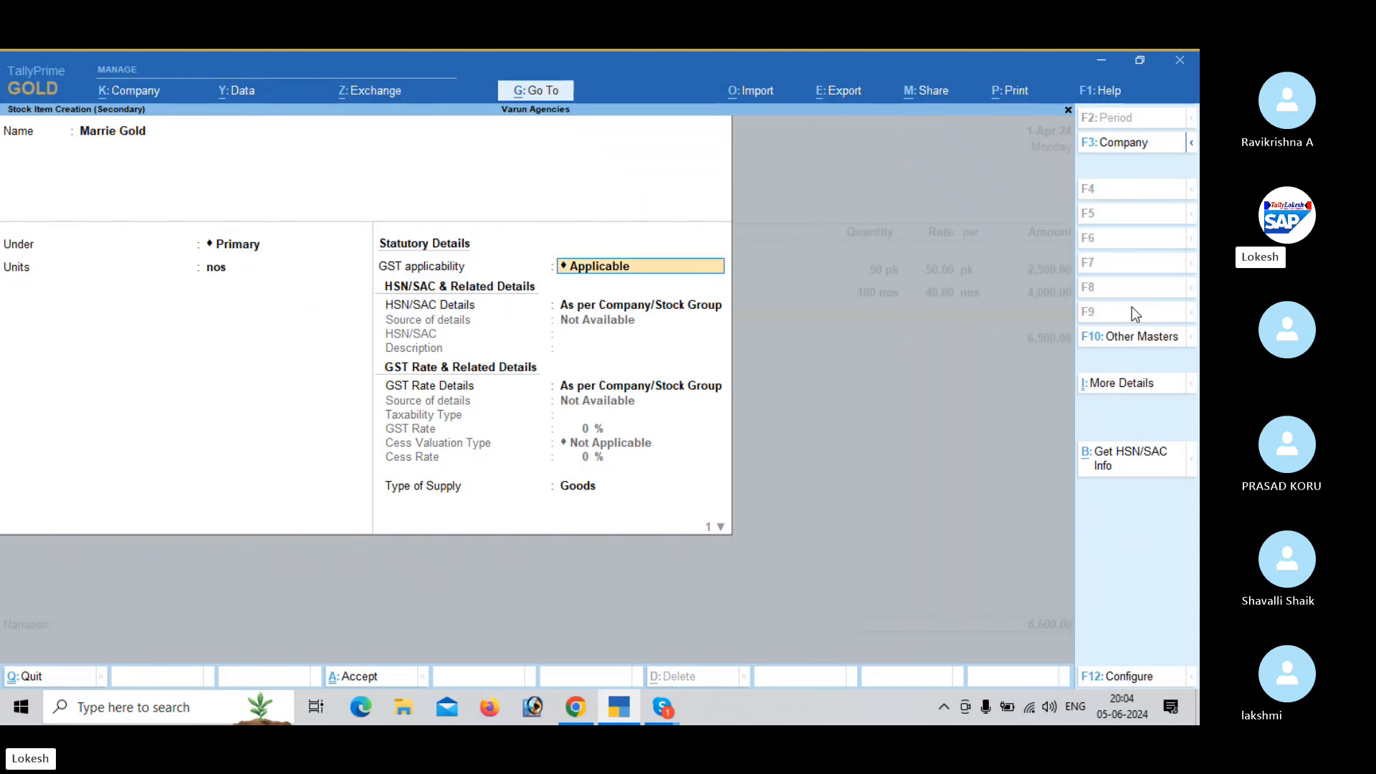
- Specify the HSN/SAC details directly for Marrie Gold with code 9856, leaving the description blank
key(Return)
key(Down)
key(Return)
text(9856)
- Specify Marrie Gold's GST rate details as Taxable at 18% and save the stock item
key(Return)
key(Return)
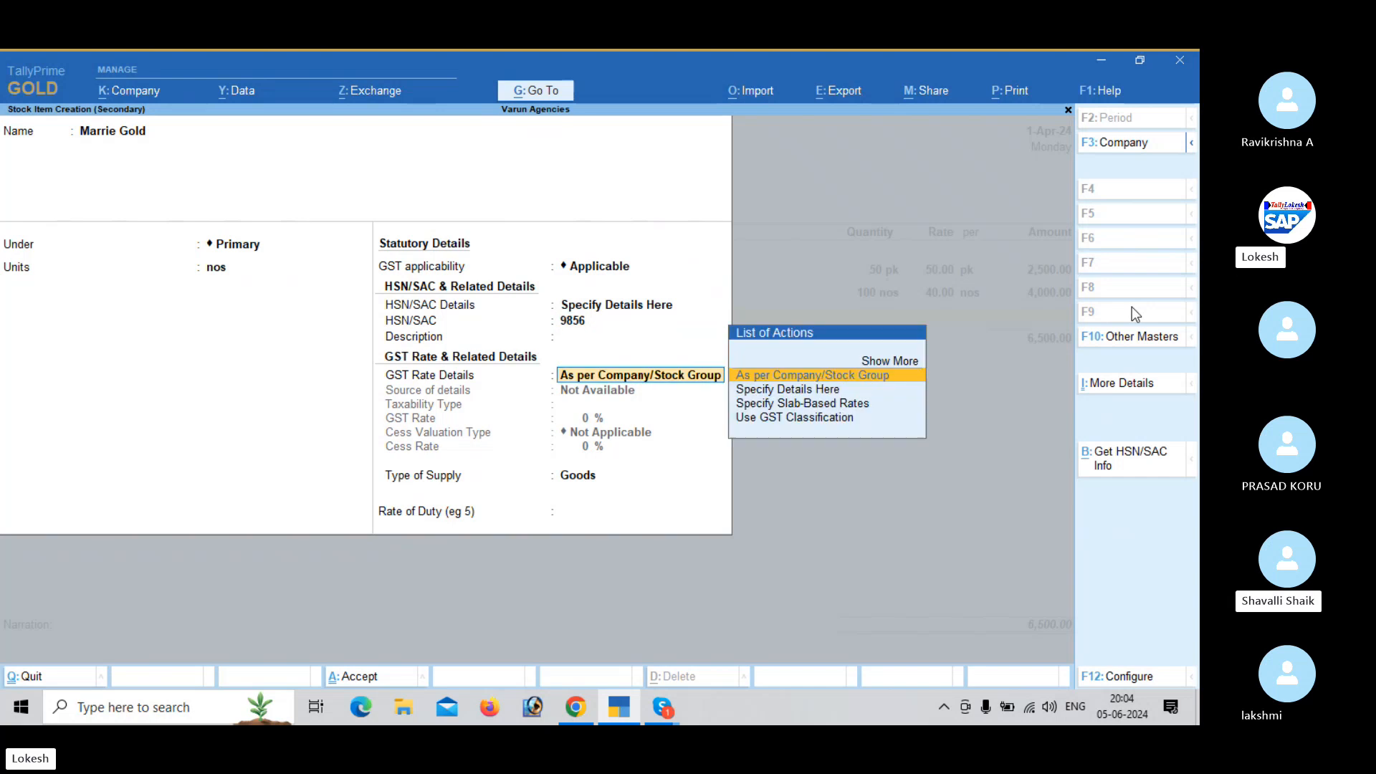
key(Down)
key(Return)
key(Return)
text(18)
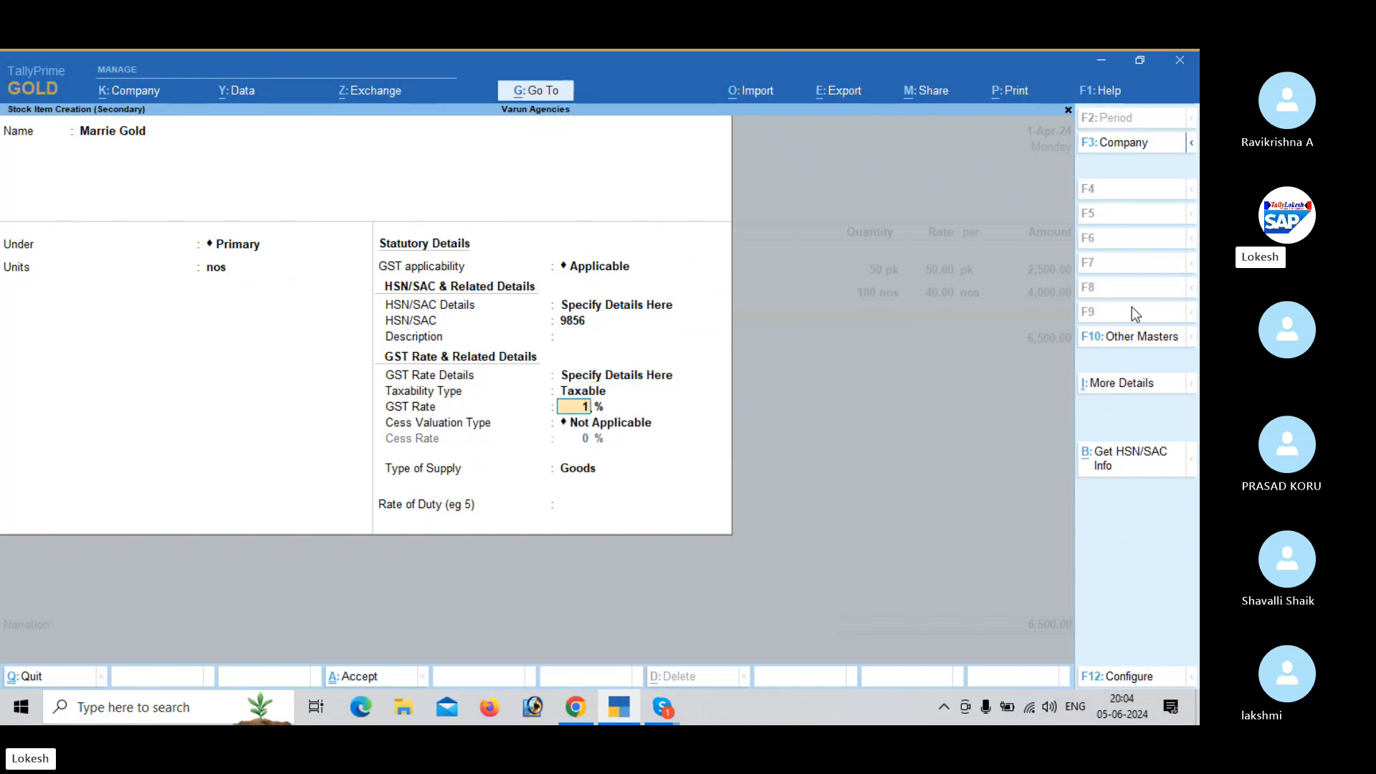
key(Return)
- Enter 80 nos of Marrie Gold at a rate of 30 in the purchase voucher
key(Return)
key(Return)
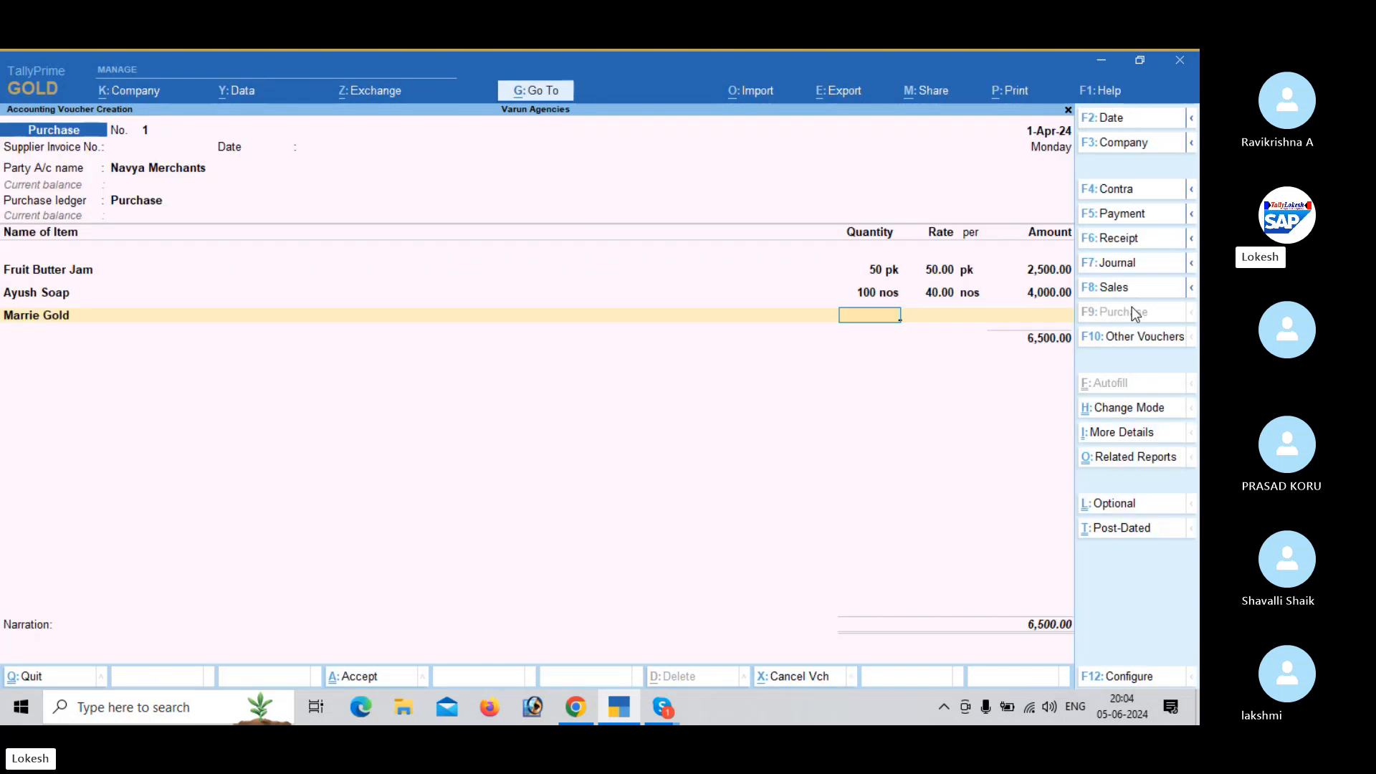
text(80)
key(Return)
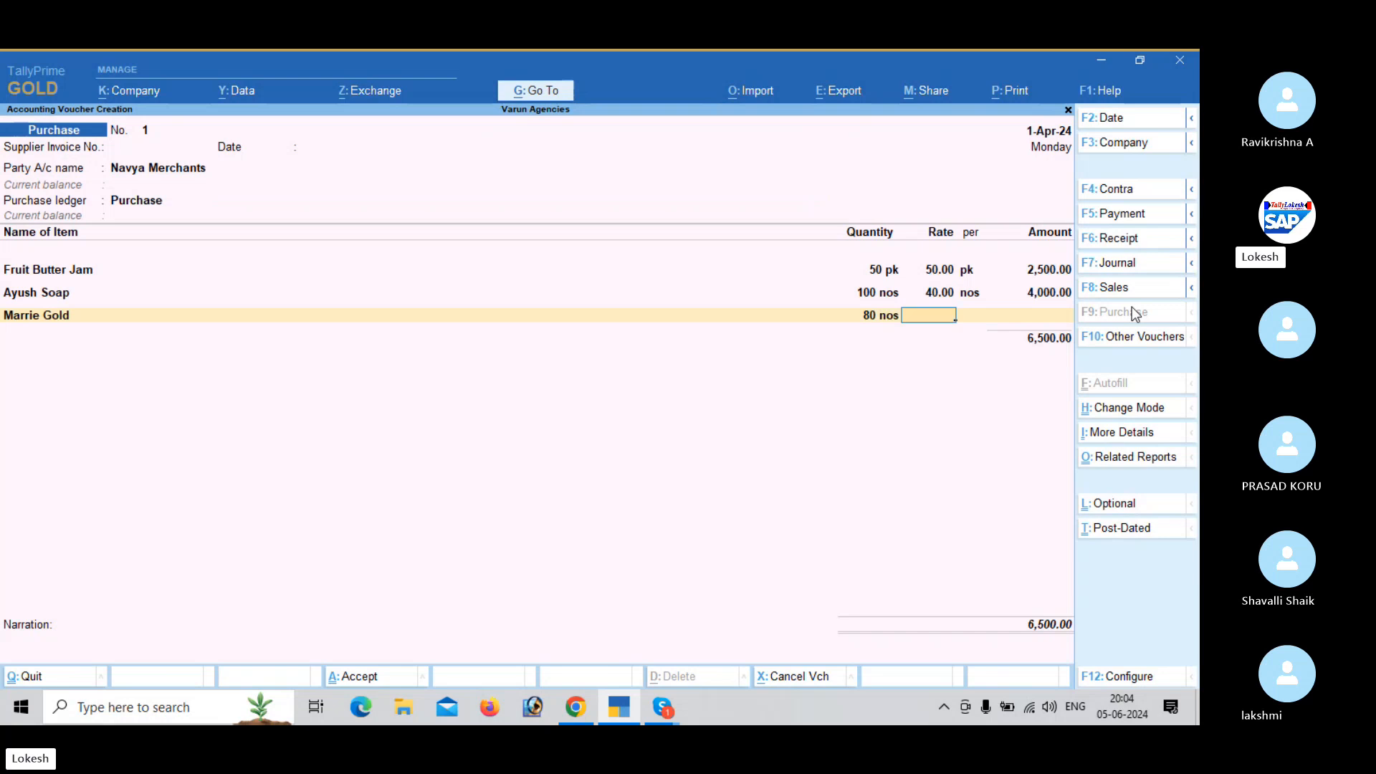
text(30)
key(Return)
key(Return)
key(Return)
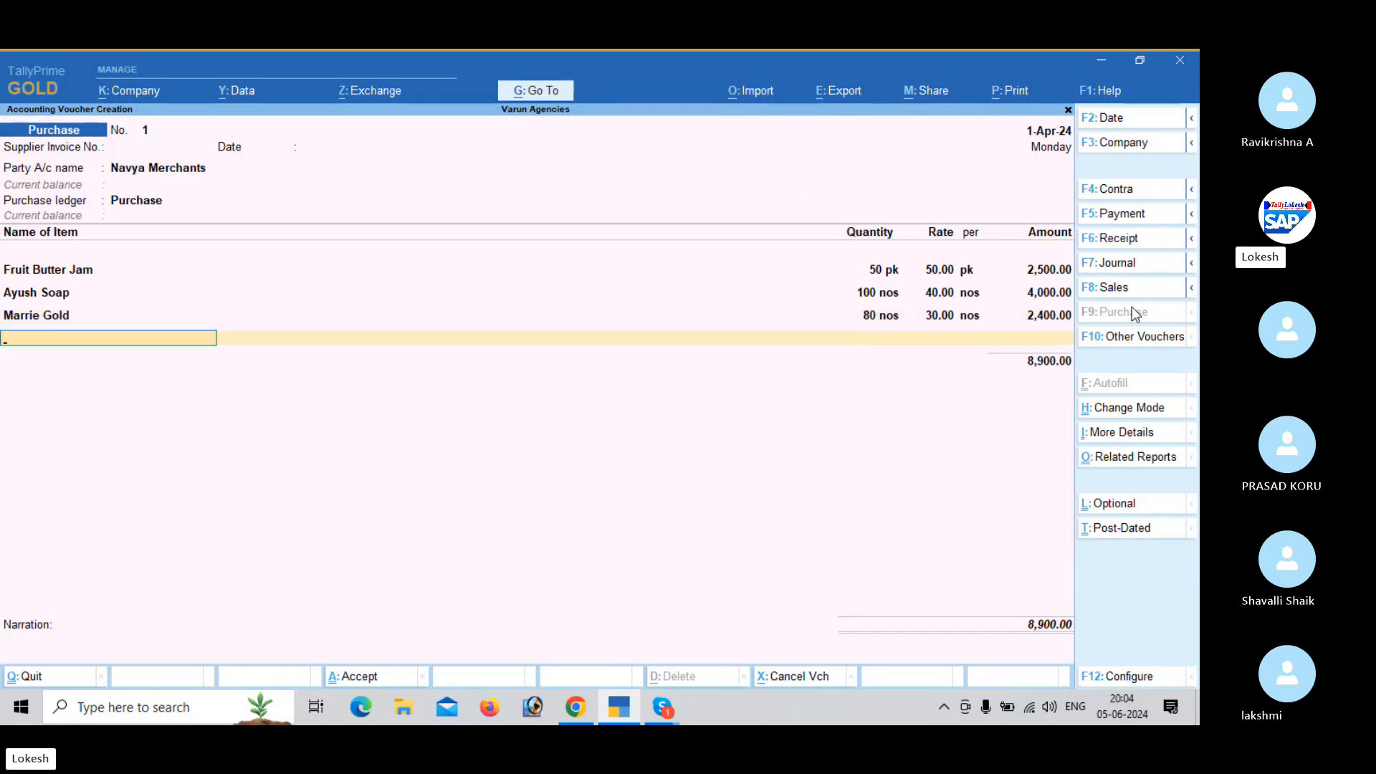
- Start a new stock item named Bingo under the Primary group from the purchase voucher
key(alt+c)
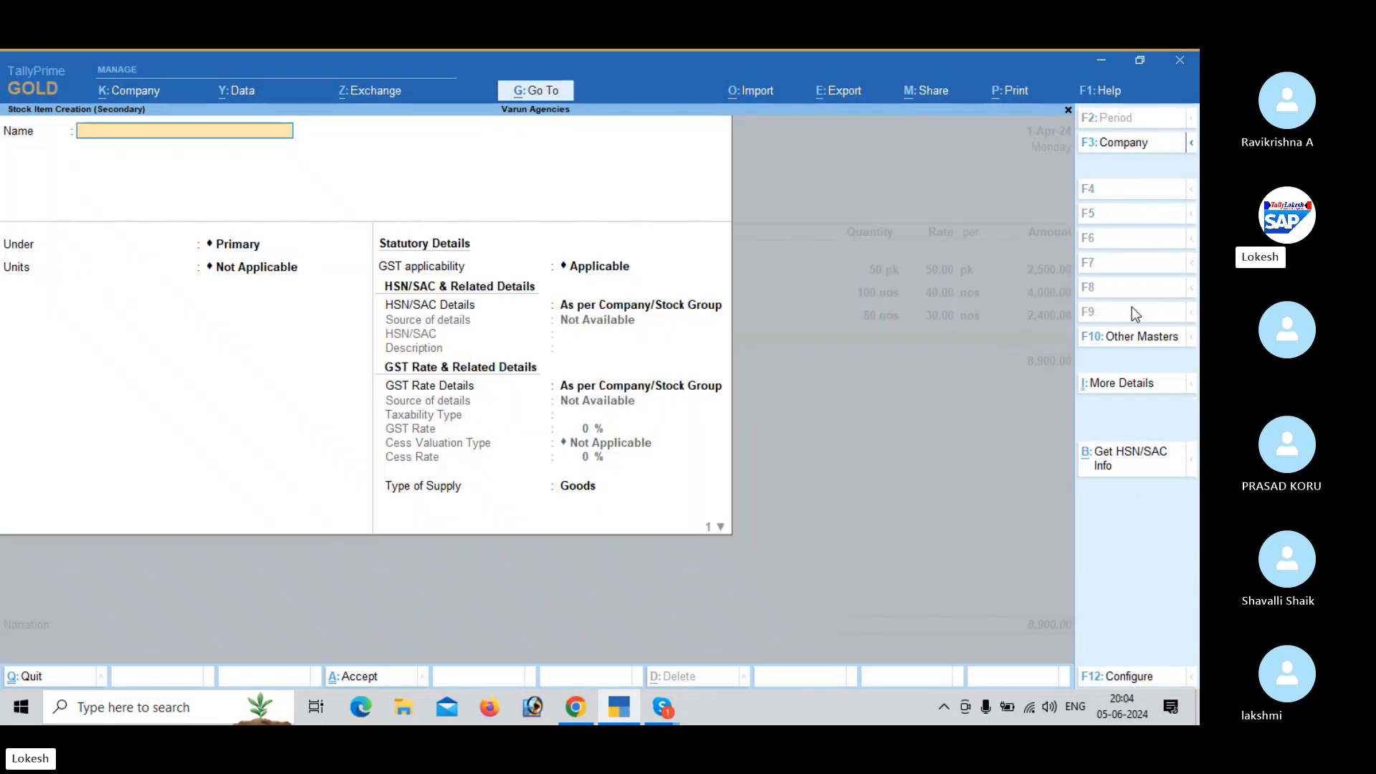
text(Bingo)
key(Return)
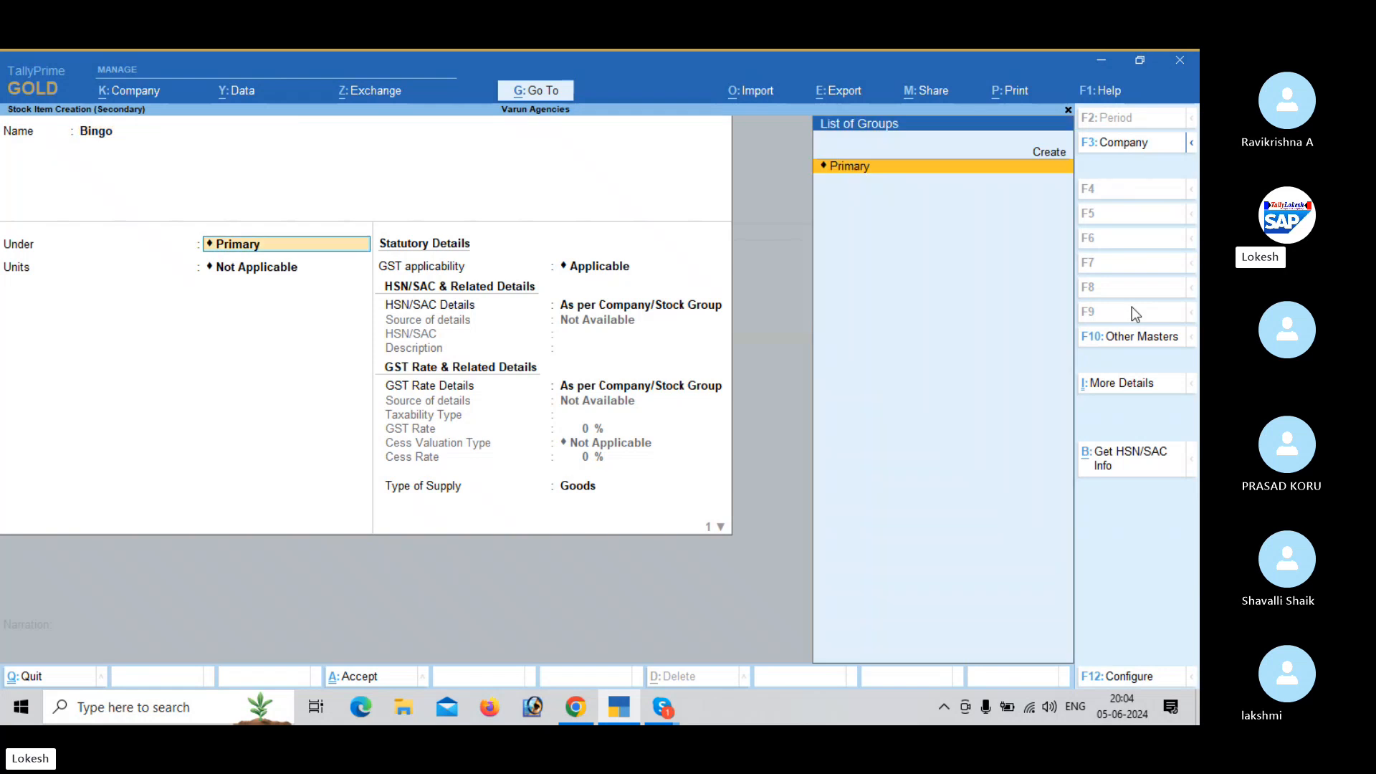
key(Return)
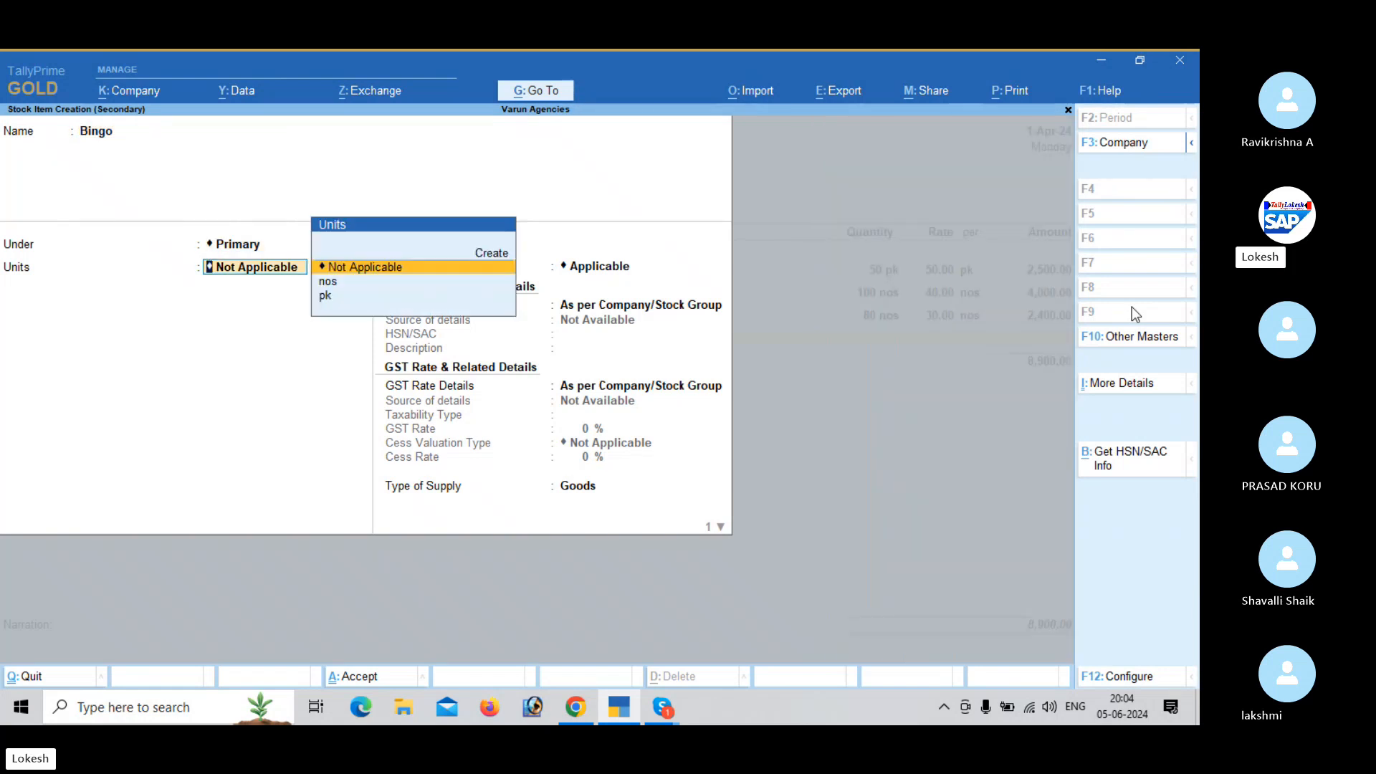
- Create a simple unit bx with unit quantity code BOX-BOX and 0 decimal places, and assign it to Bingo
key(alt+c)
text(bx)
key(Return)
key(Return)
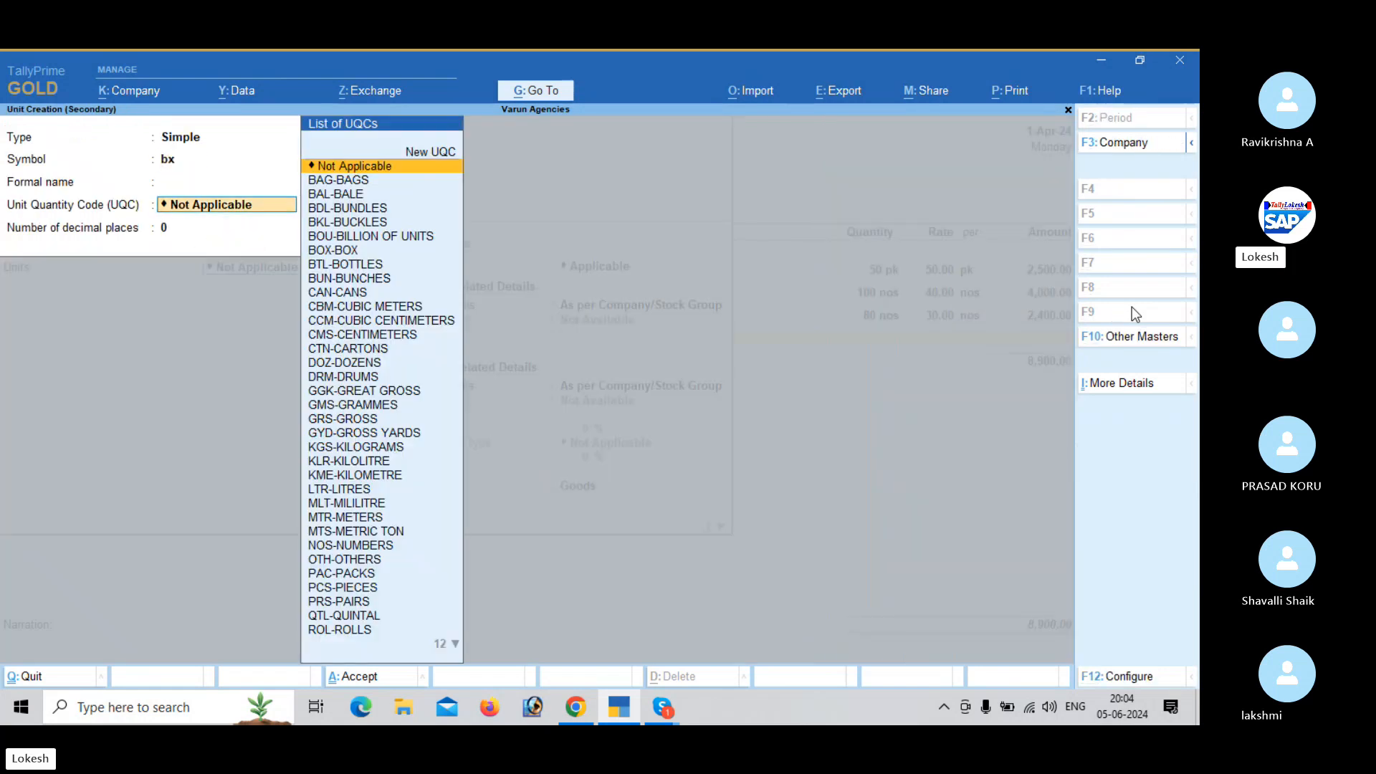
text(bo)
key(Down)
key(Down)
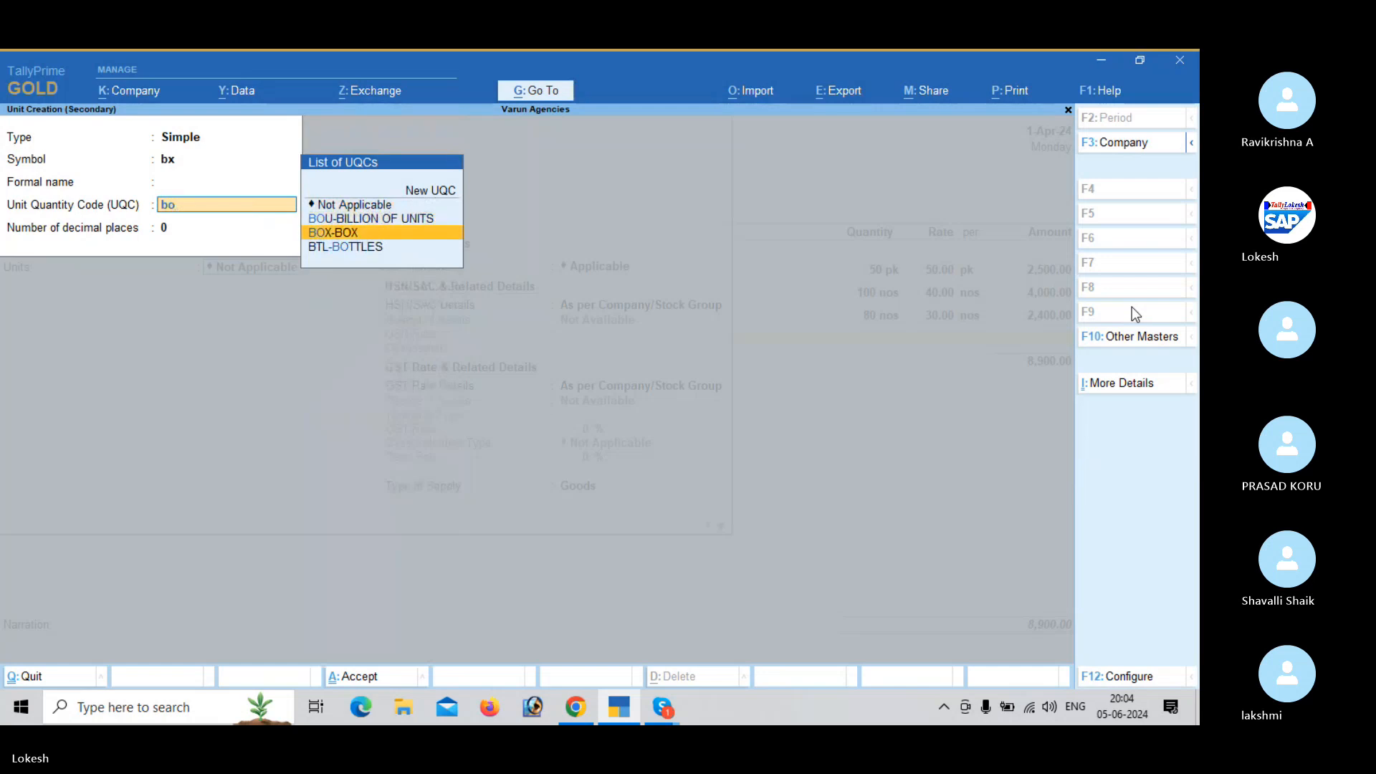
key(Return)
key(Return)
- Specify the HSN/SAC details directly for Bingo with code 9856, leaving the description blank
key(Return)
key(Return)
key(Down)
- Specify Bingo's GST rate details as Taxable at 28% and save the stock item
key(Return)
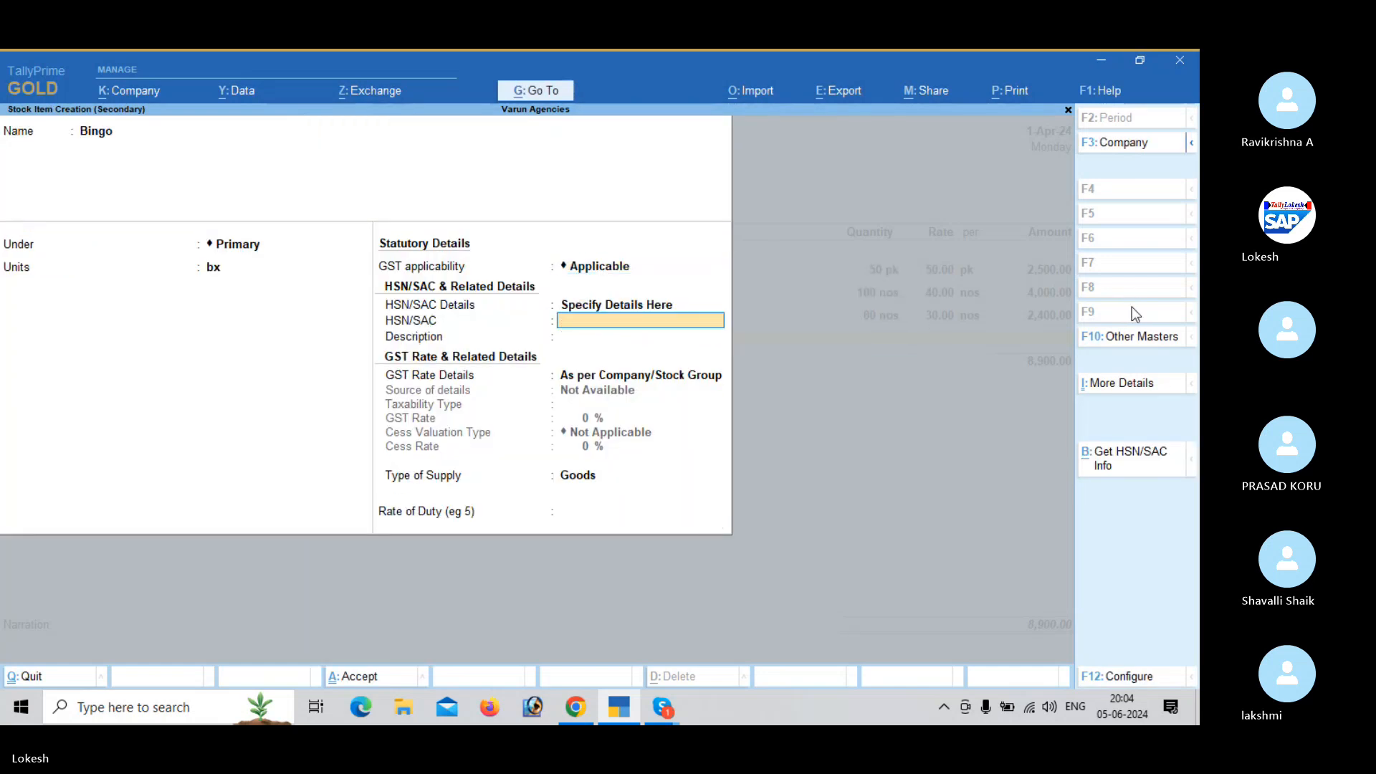
text(9856)
key(Return)
key(Return)
key(Down)
key(Return)
key(Return)
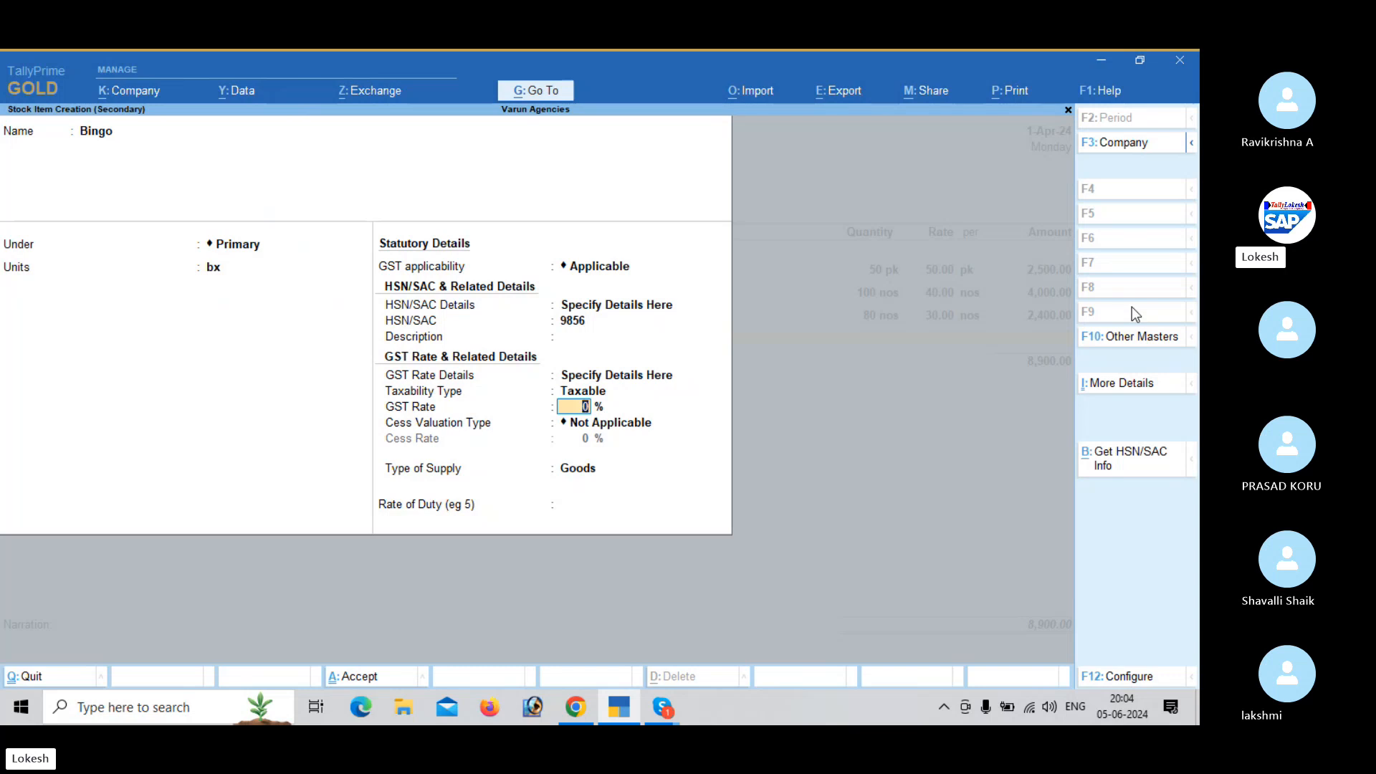
text(28)
key(Return)
key(Return)
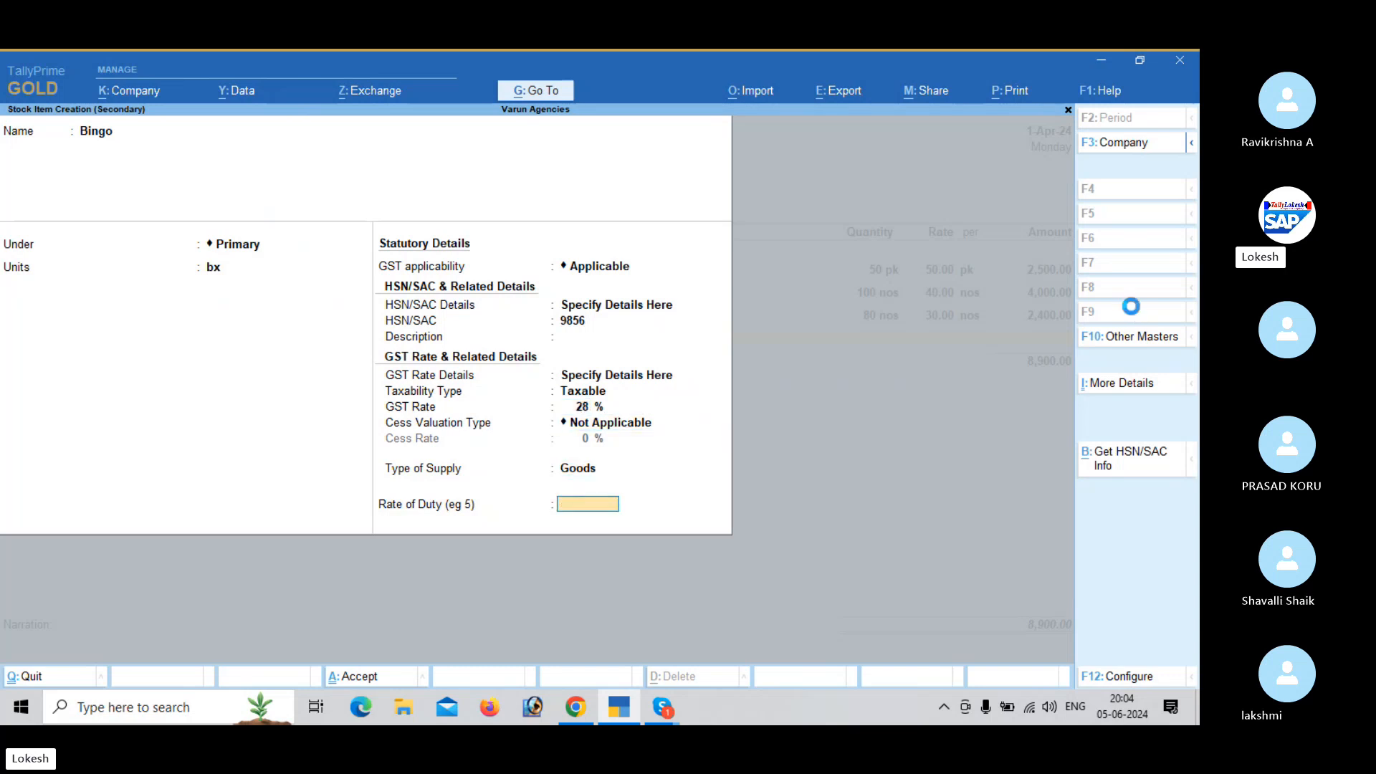
key(Return)
text(y)
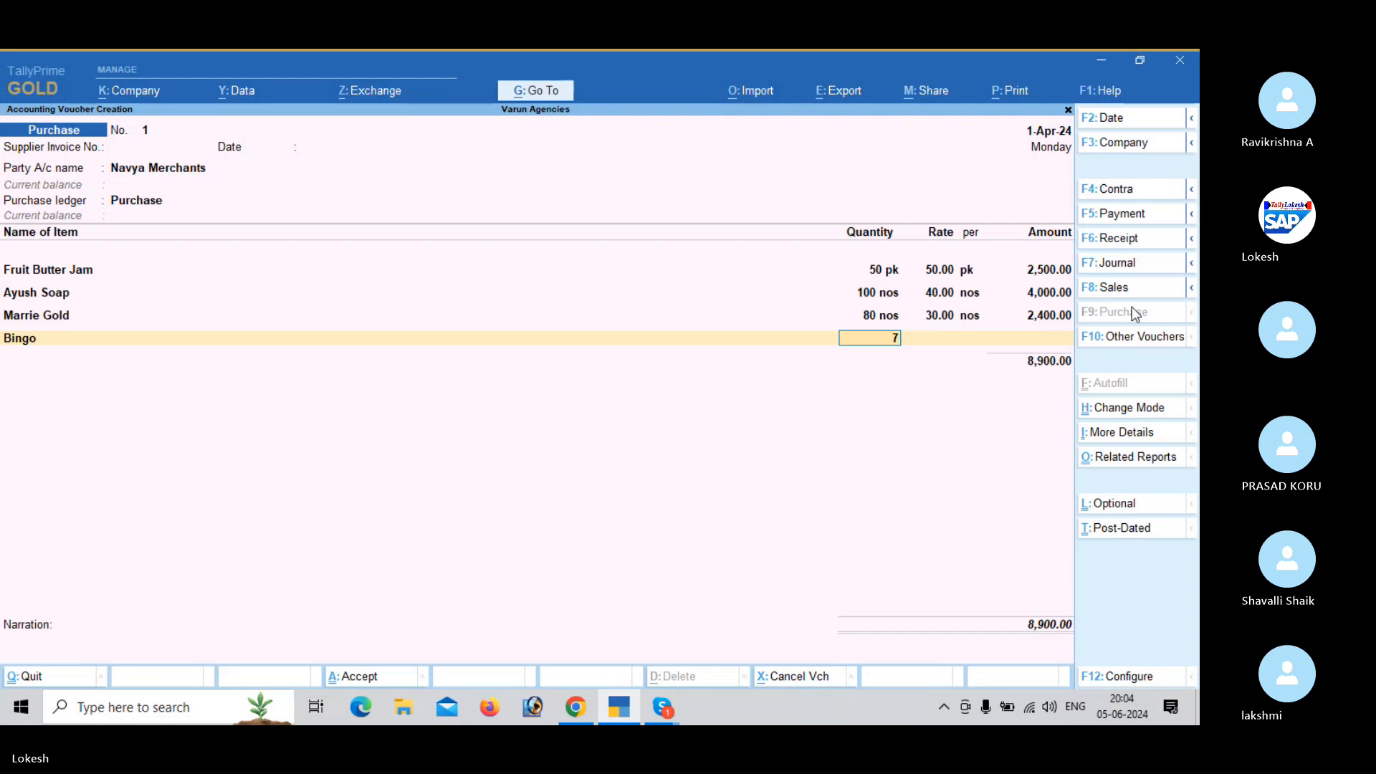
text(70)
- Enter 70 bx of Bingo at a rate of 10 in the purchase voucher and end the item list
key(Return)
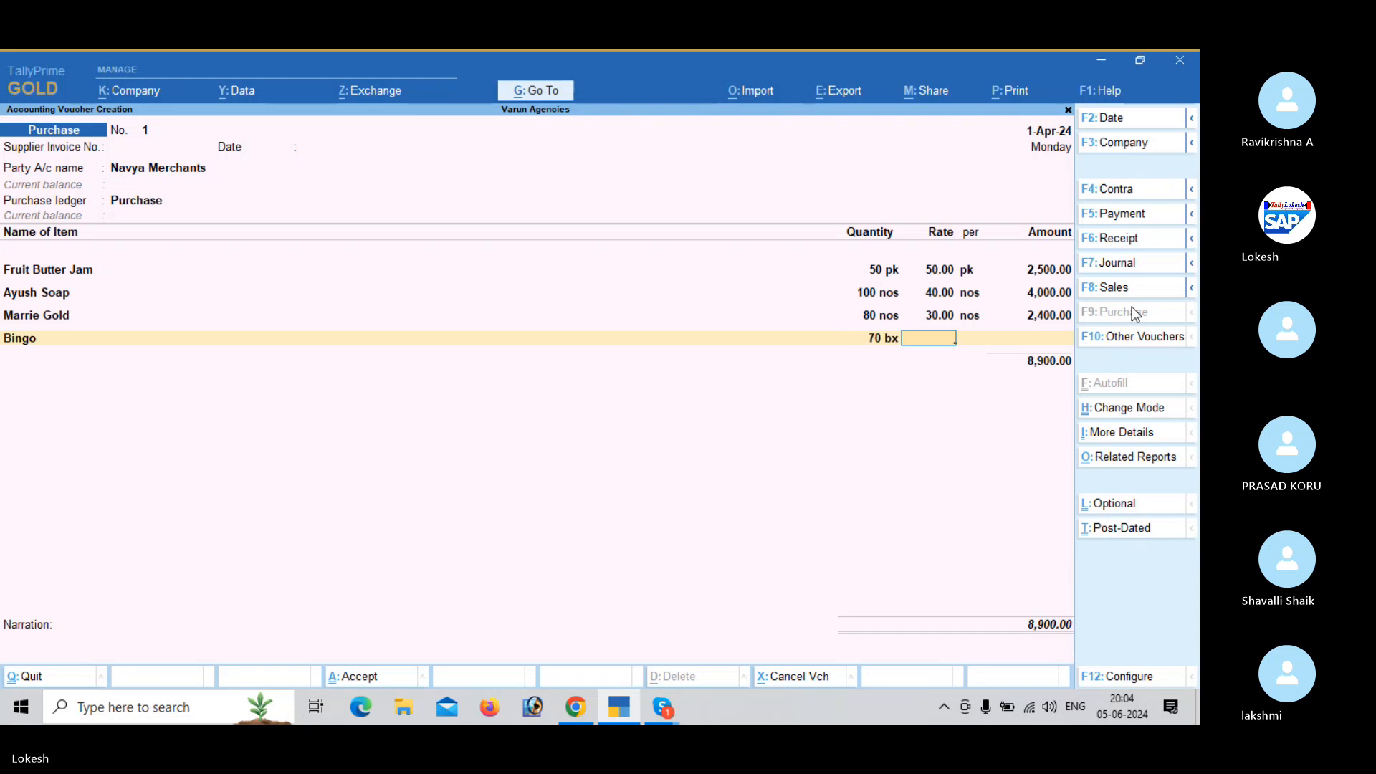
text(10)
key(Return)
key(Return)
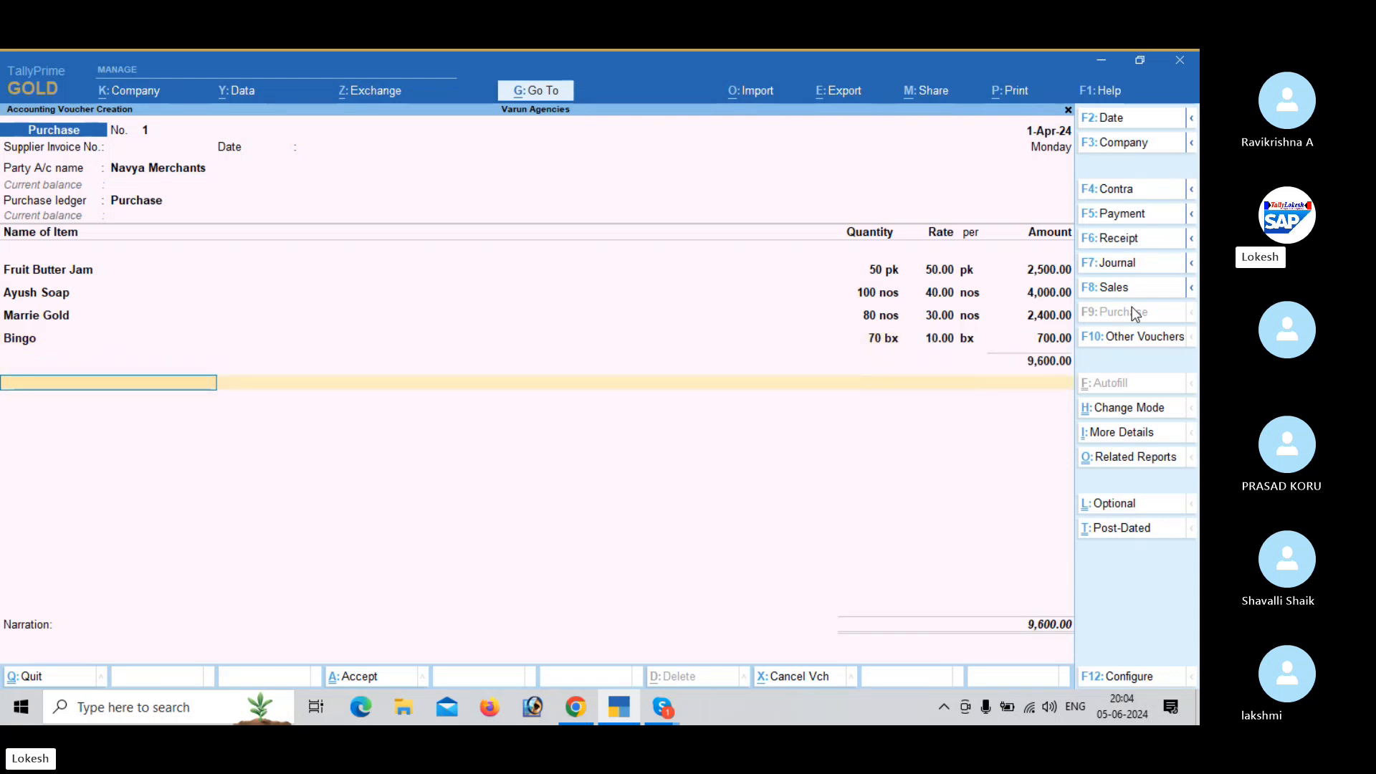
- Start a new ledger named CGST under Duties & Taxes from the purchase voucher
key(alt+c)
text(CGST)
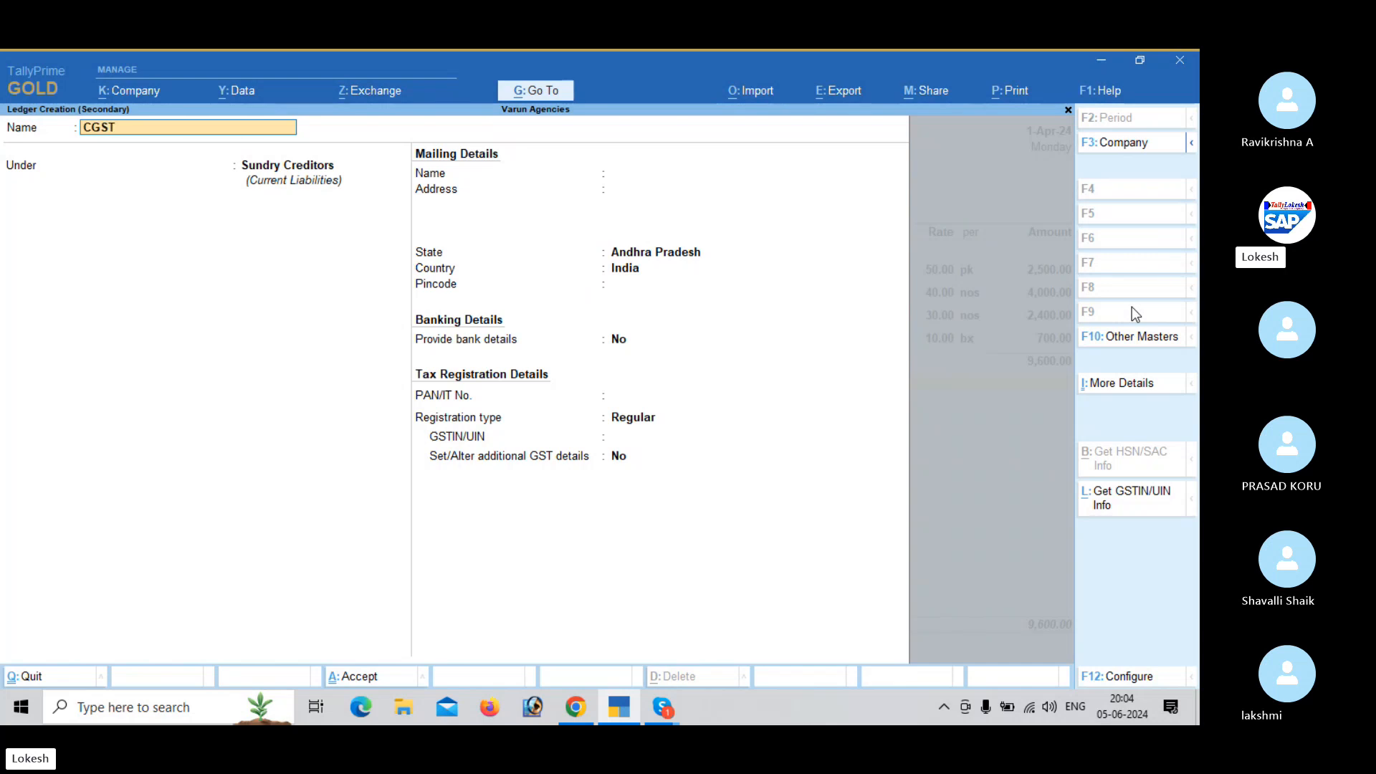
key(Return)
text(du)
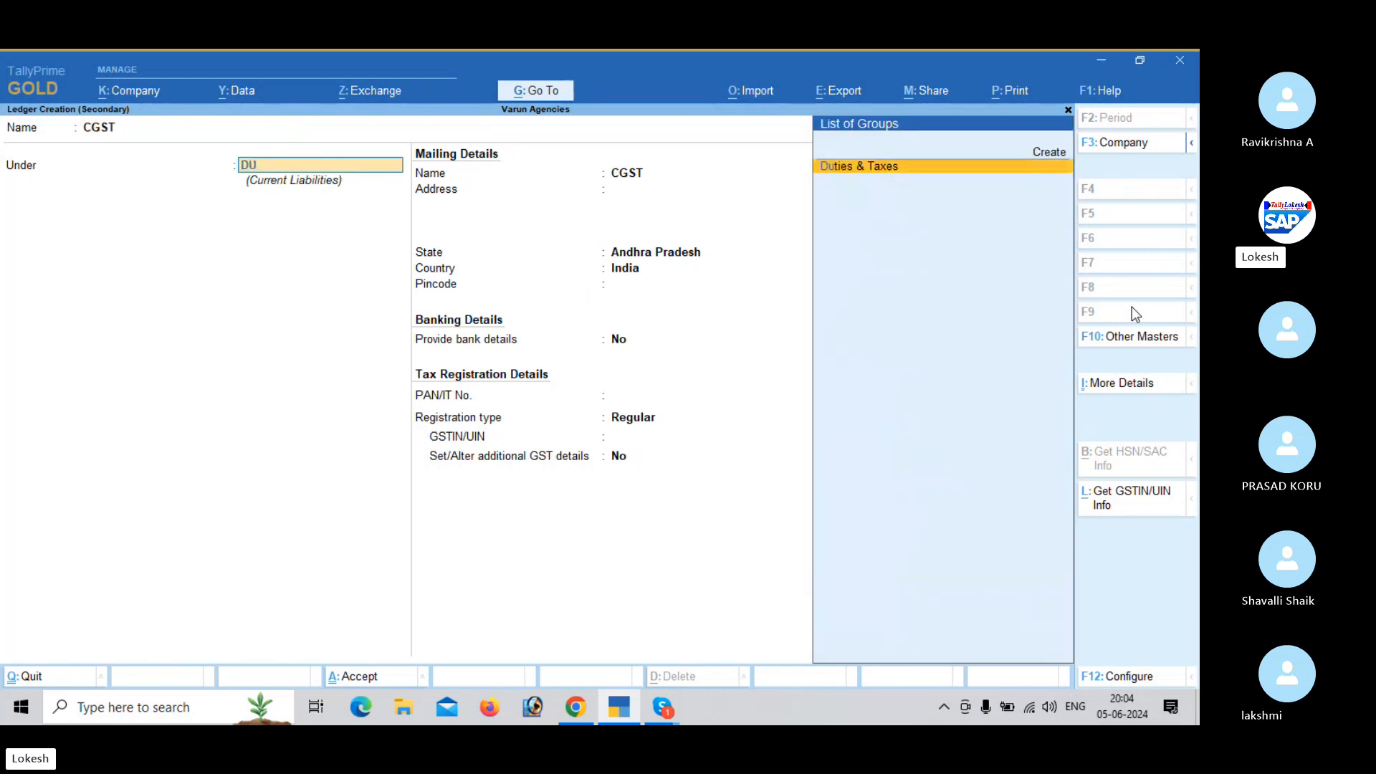
key(Return)
- Set the CGST ledger's duty type to GST with tax type CGST, and save it into the voucher
key(Up)
key(Return)
key(Down)
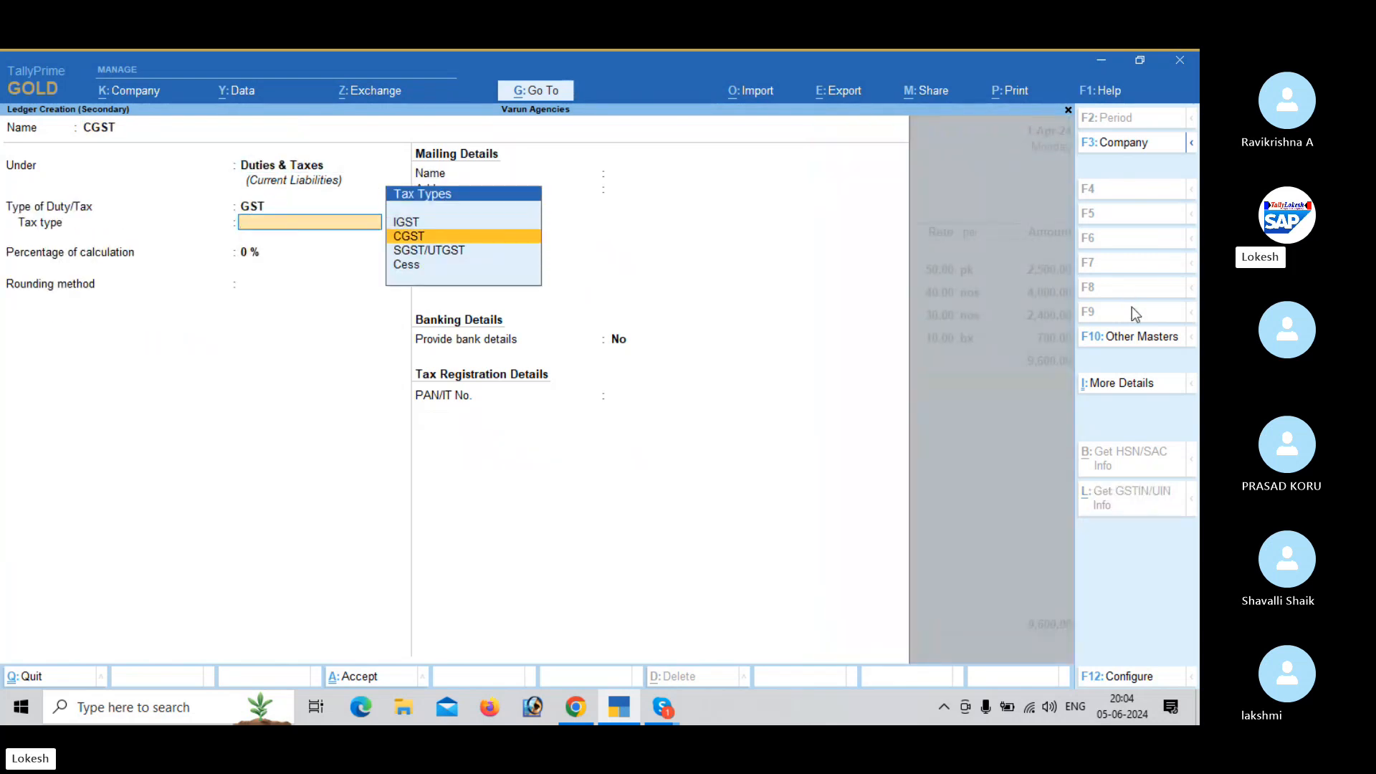
key(Return)
- Start a new ledger named SGST under Duties & Taxes from the purchase voucher
key(Return)
key(Return)
key(Return)
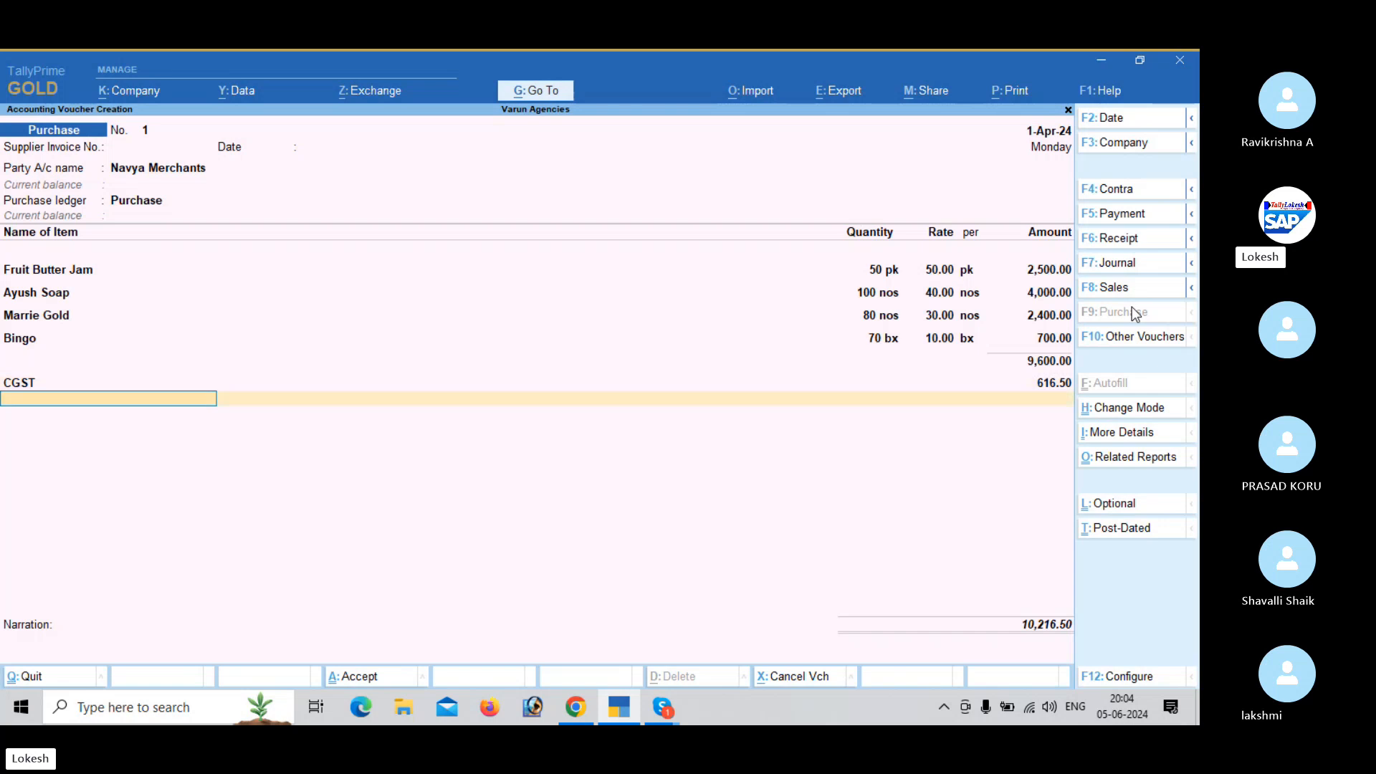
key(alt+c)
text(SGST)
- Set the SGST ledger's duty type to GST with tax type SGST/UTGST and rounding Not Applicable, and save it into the voucher
key(Return)
key(Return)
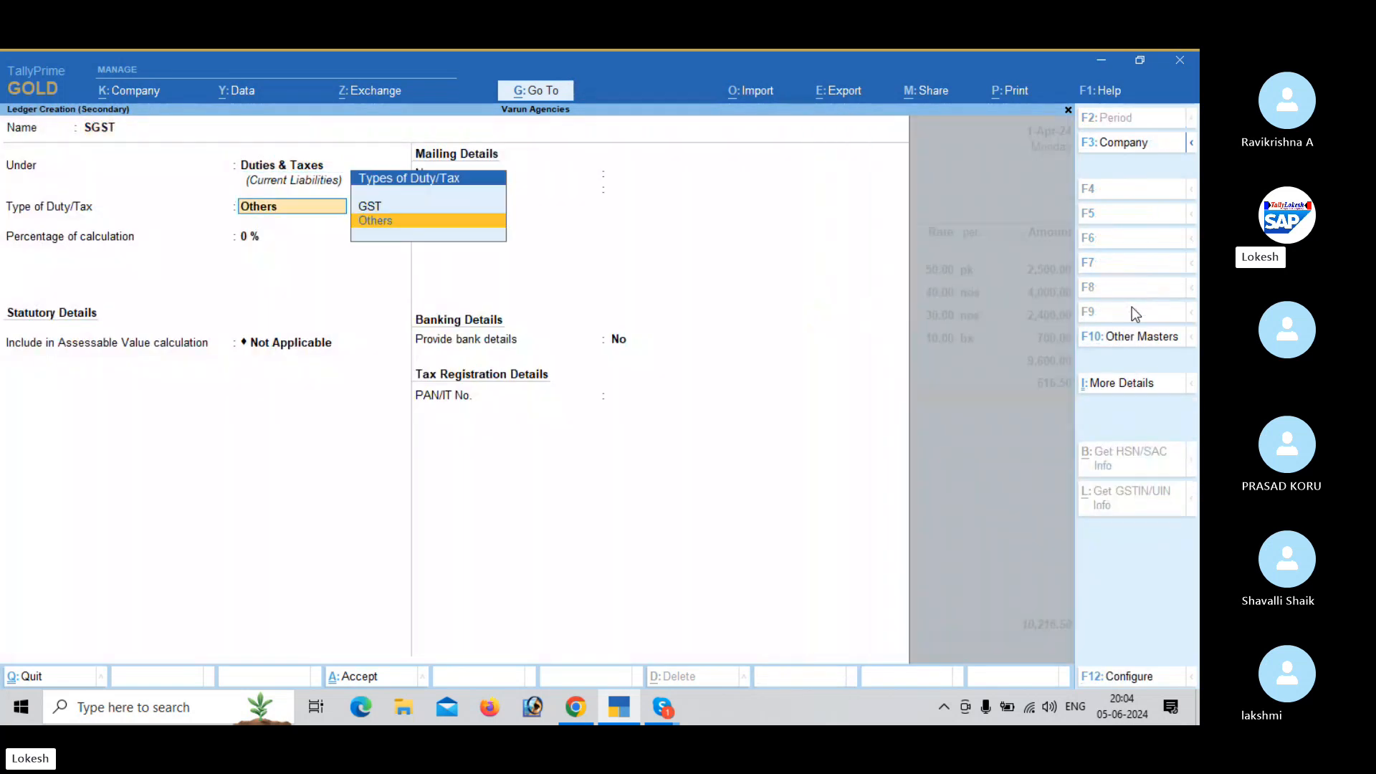
key(Up)
key(Return)
key(Down)
key(Down)
key(Return)
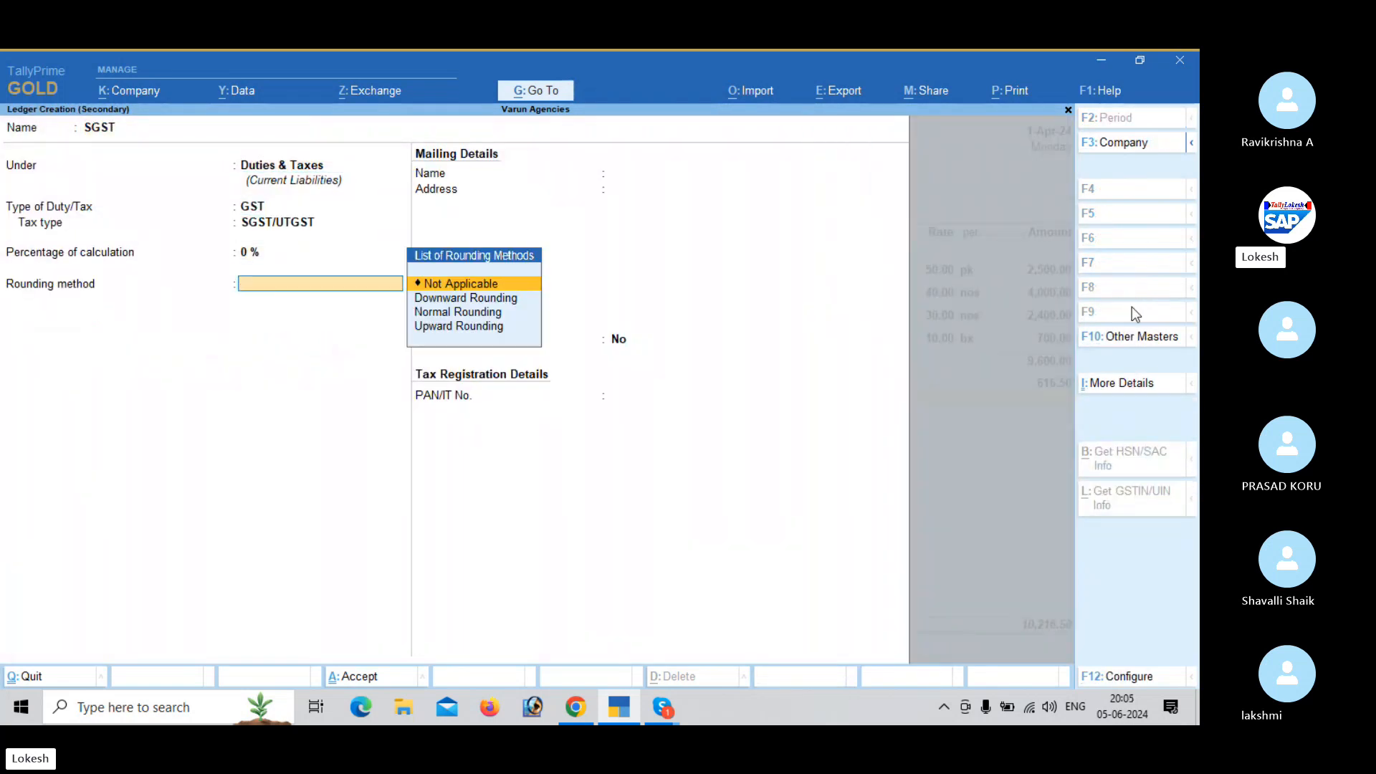
key(Return)
- Save the Navya Merchants purchase voucher without a narration and leave voucher entry
key(Return)
key(Return)
key(Return)
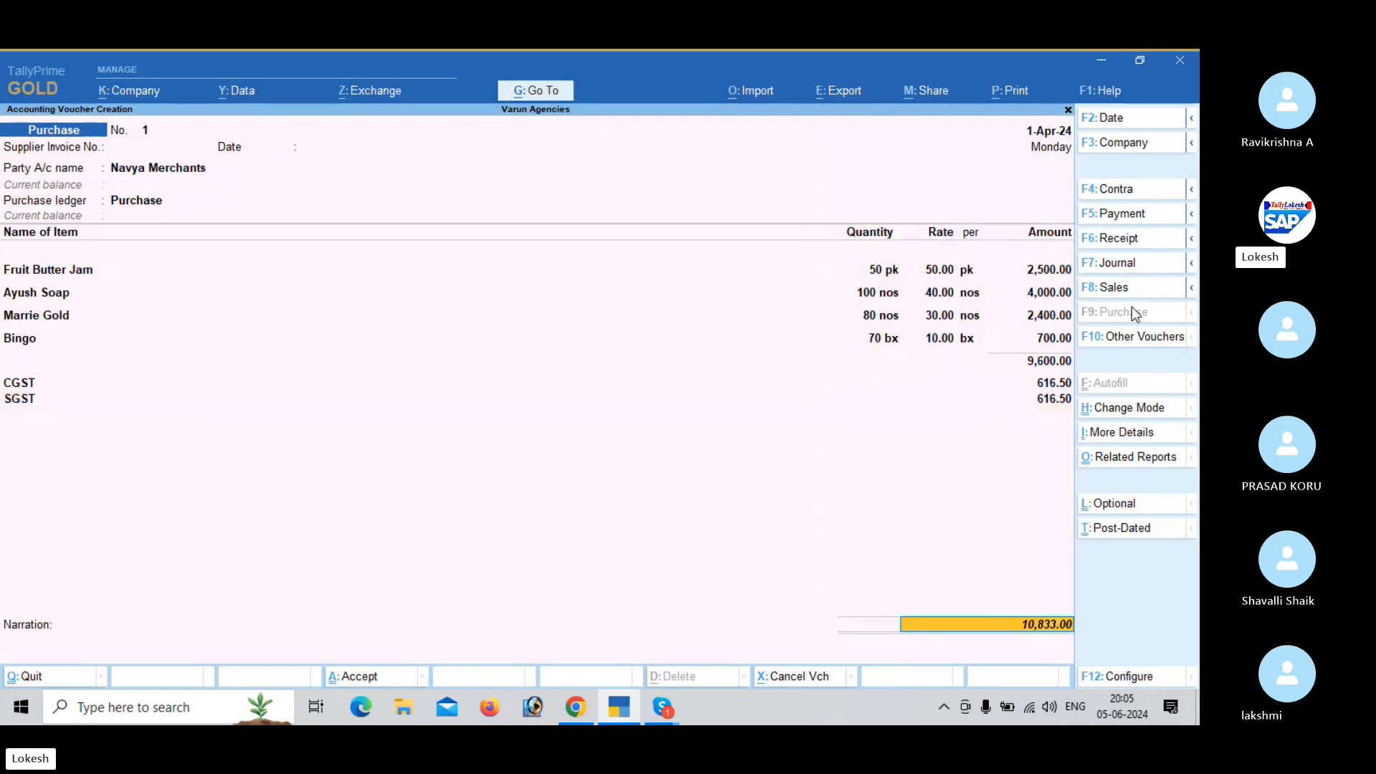
key(Return)
key(Return)
key(Return)
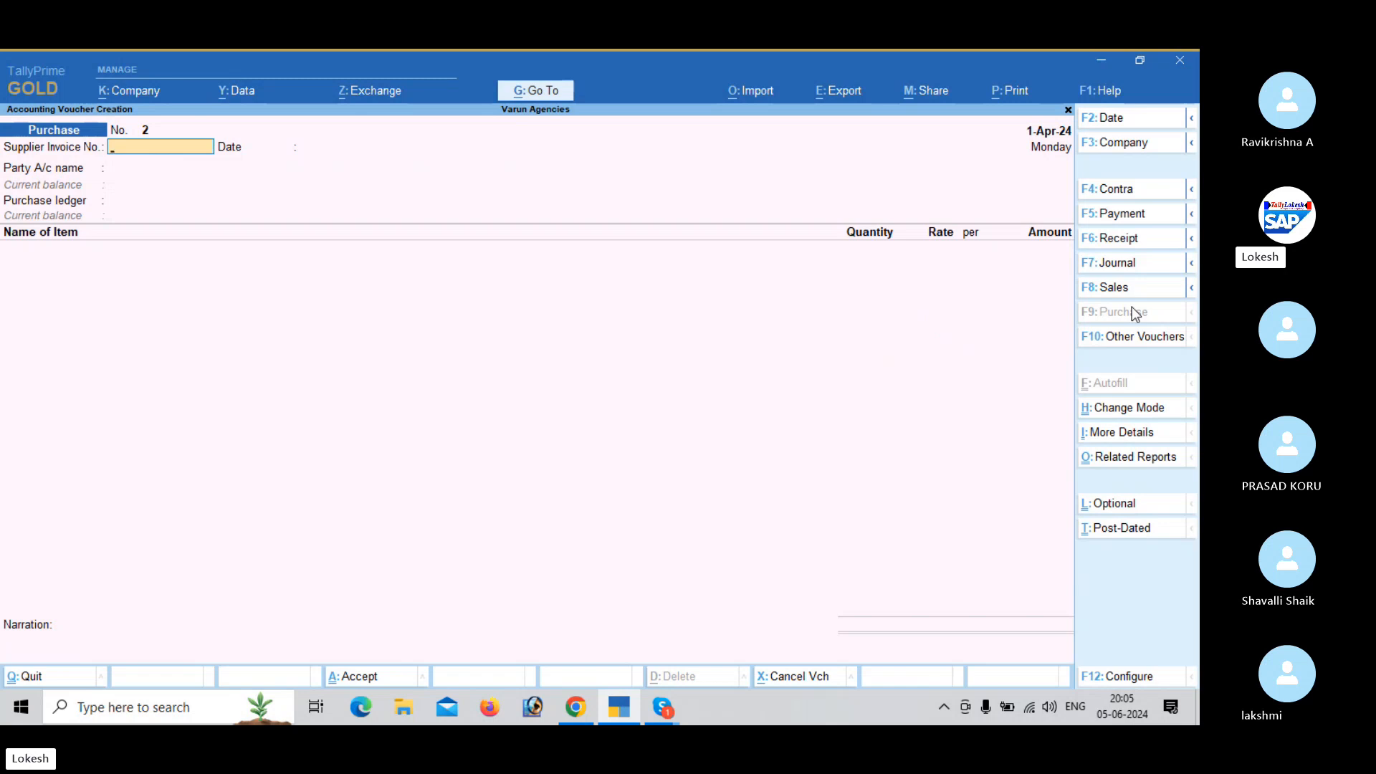
key(Escape)
- Open the company price levels for creation from the inventory masters
key(Up)
key(Up)
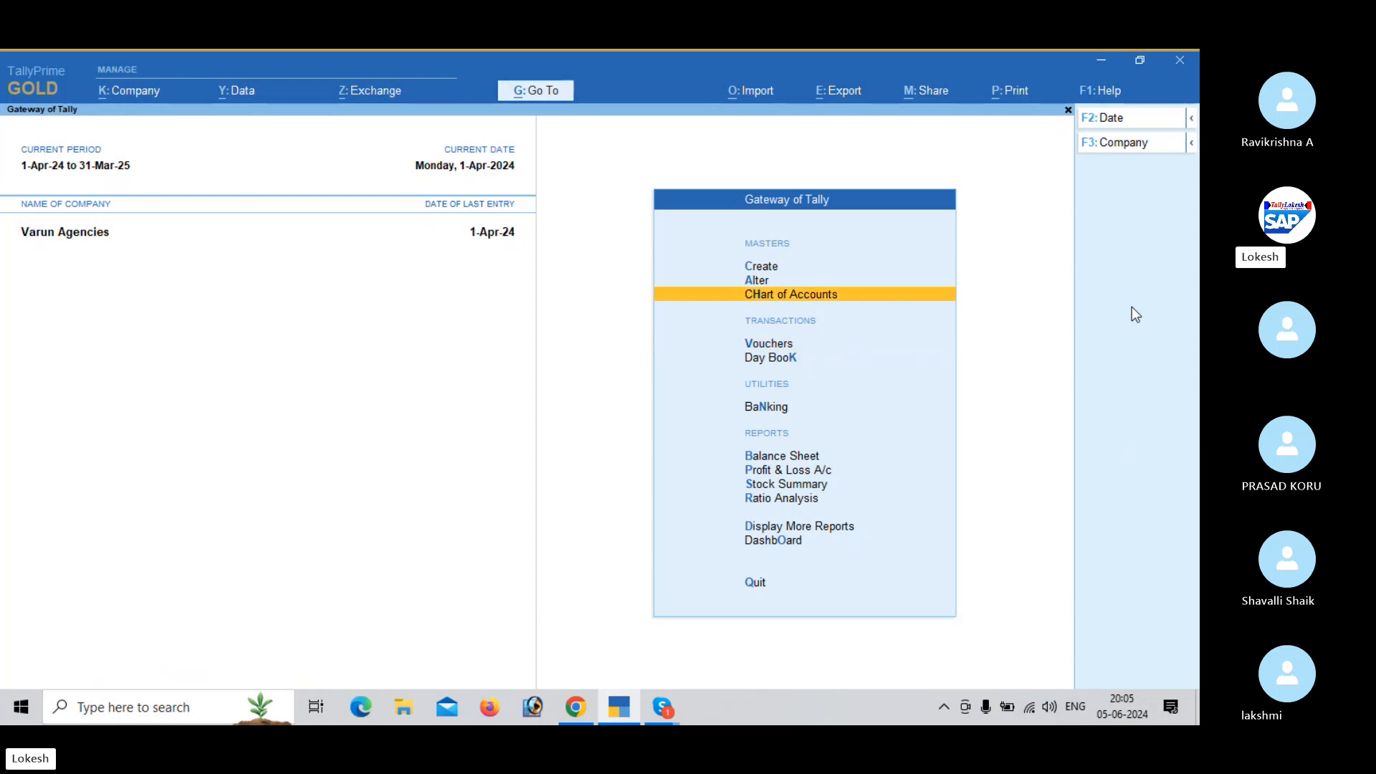
key(Up)
key(Return)
key(Down)
key(Down)
key(Down)
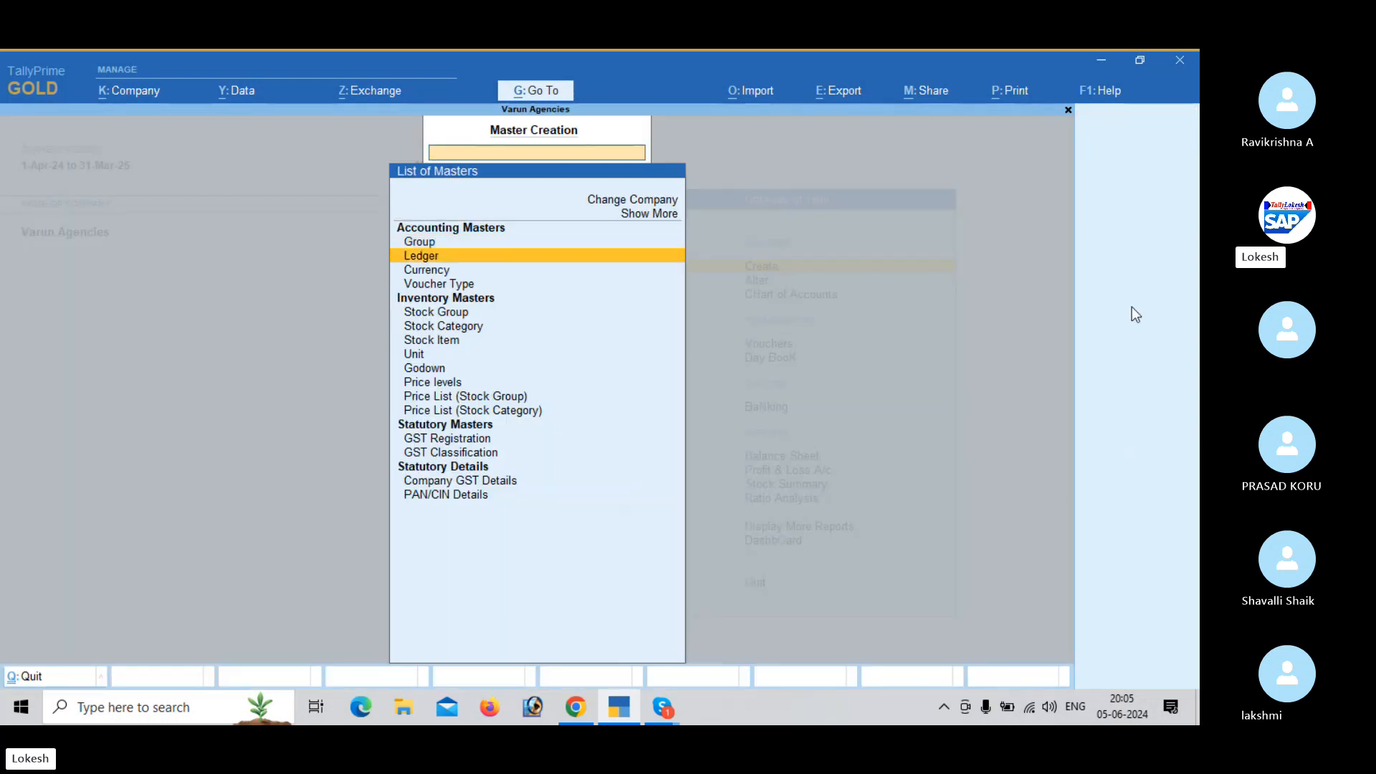
key(Down)
key(Down)
key(Down)
key(Down)
key(Down)
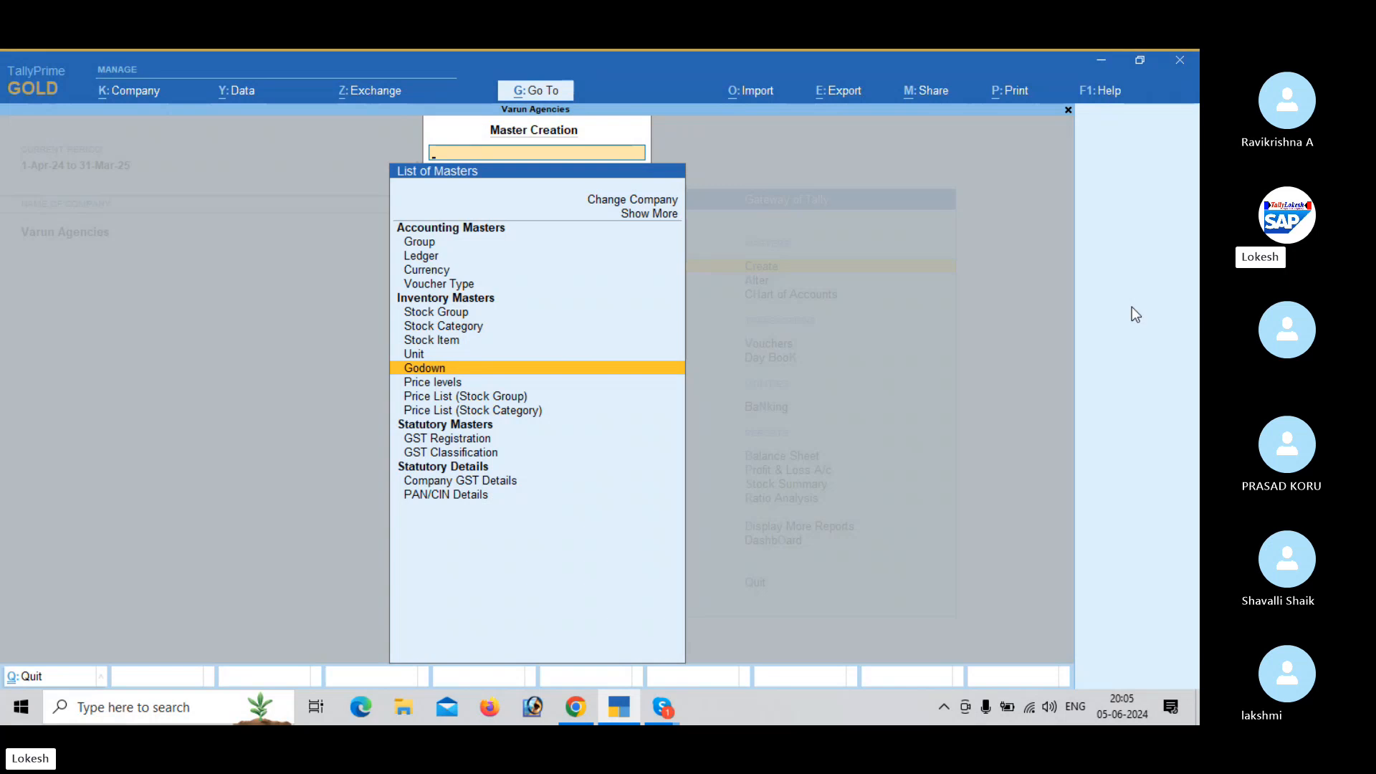
key(Down)
key(Down)
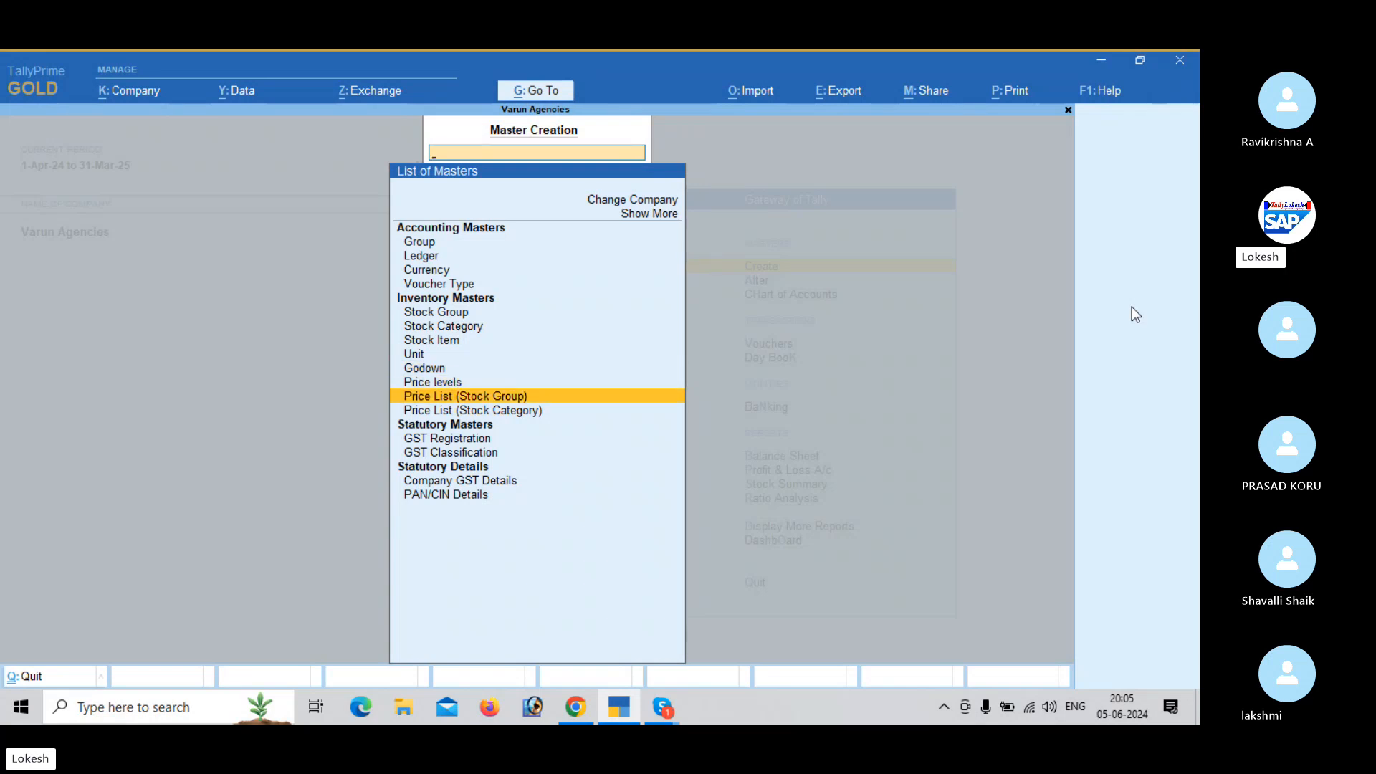
key(Down)
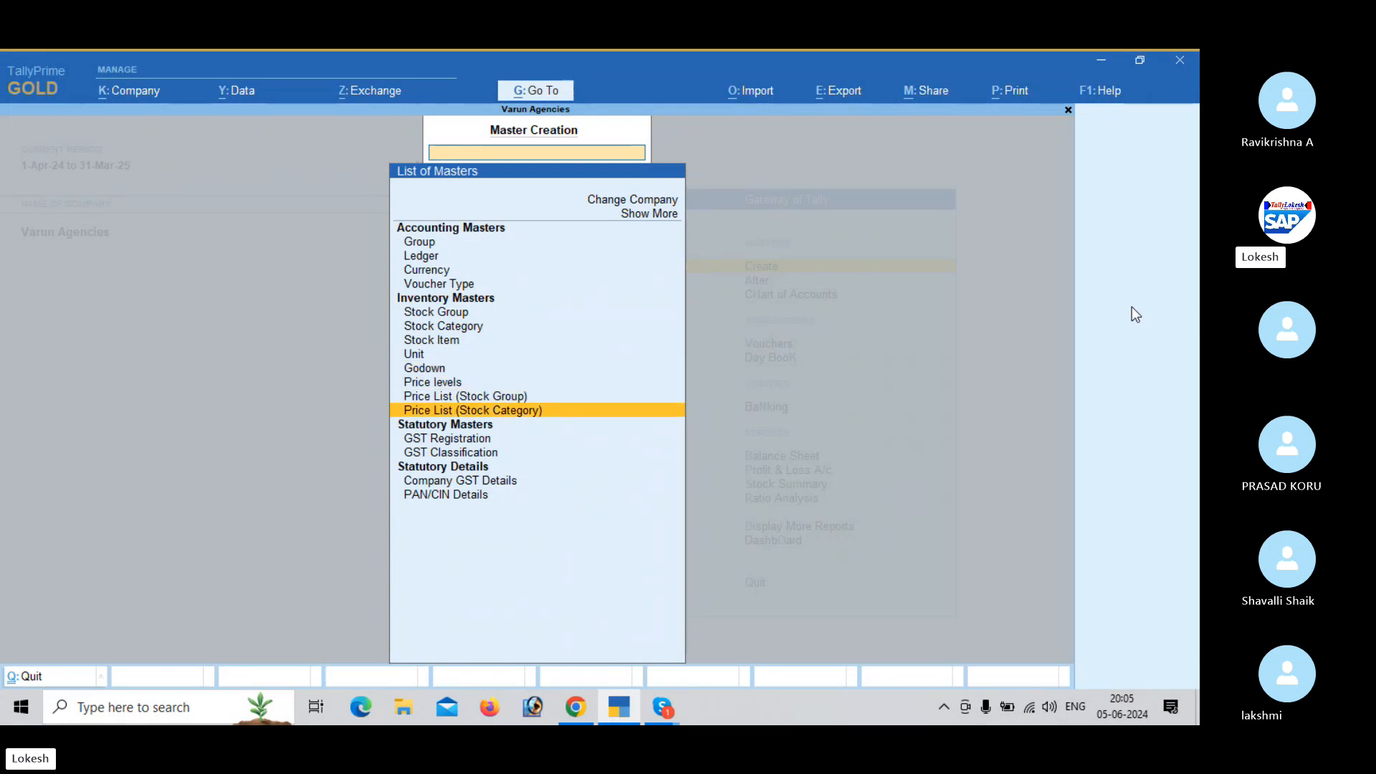
key(Up)
key(Up)
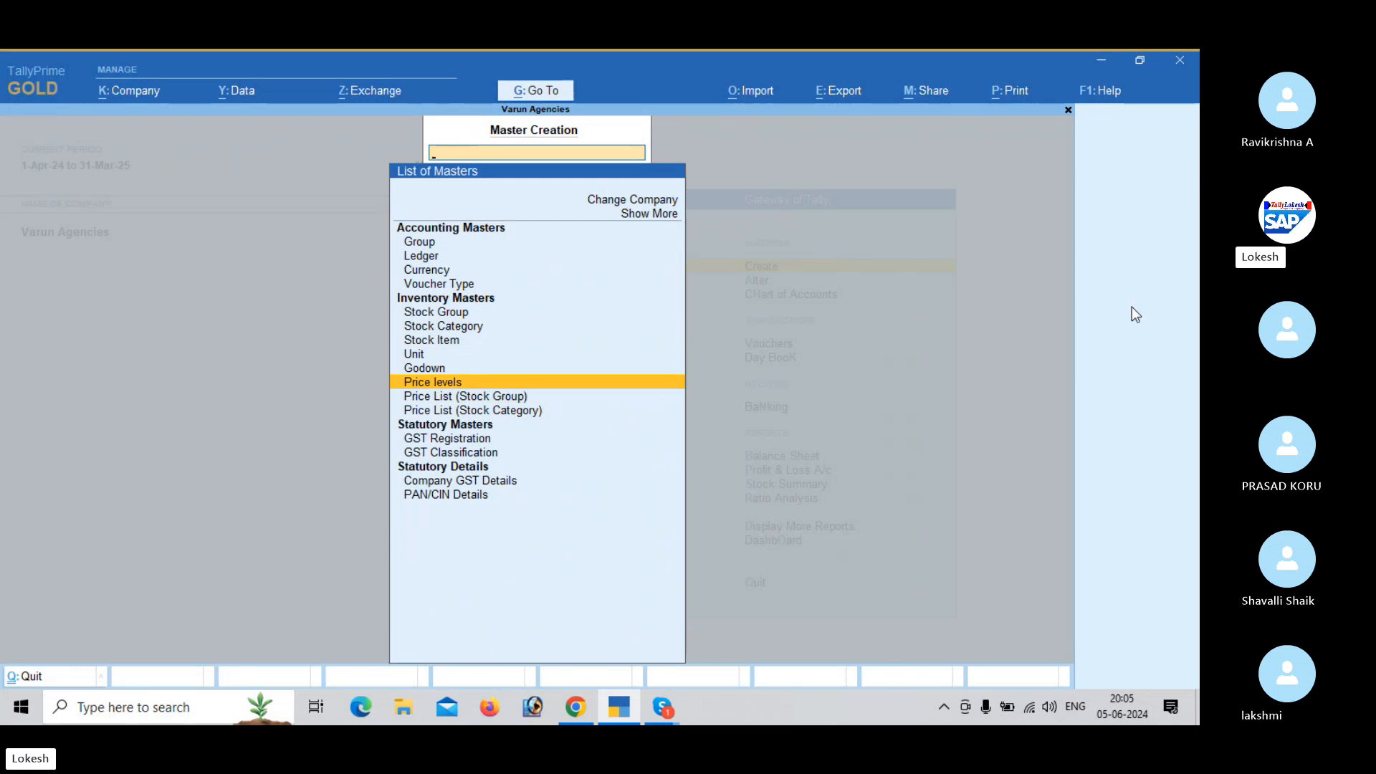
key(Return)
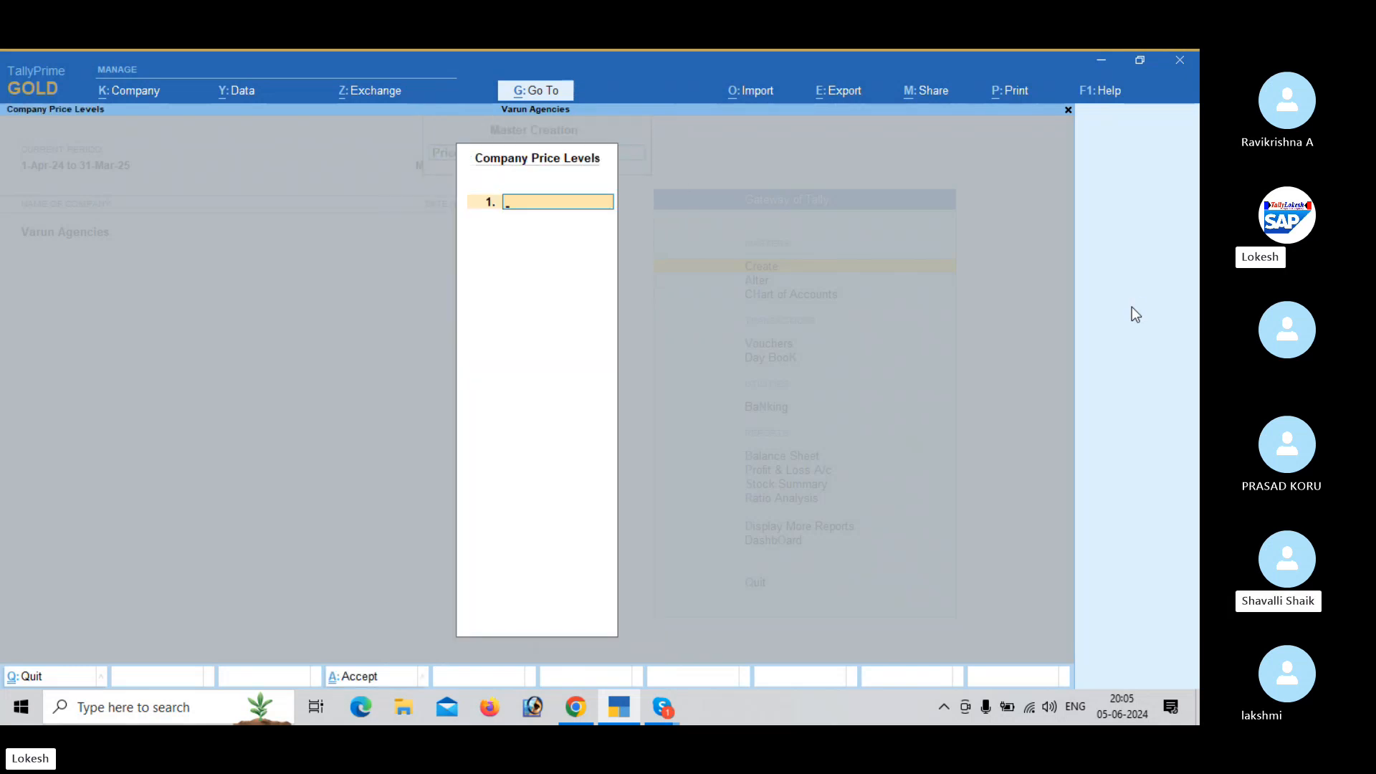
- Enter Distributors as the first company price level
text(DIST)
key(BackSpace)
key(BackSpace)
key(BackSpace)
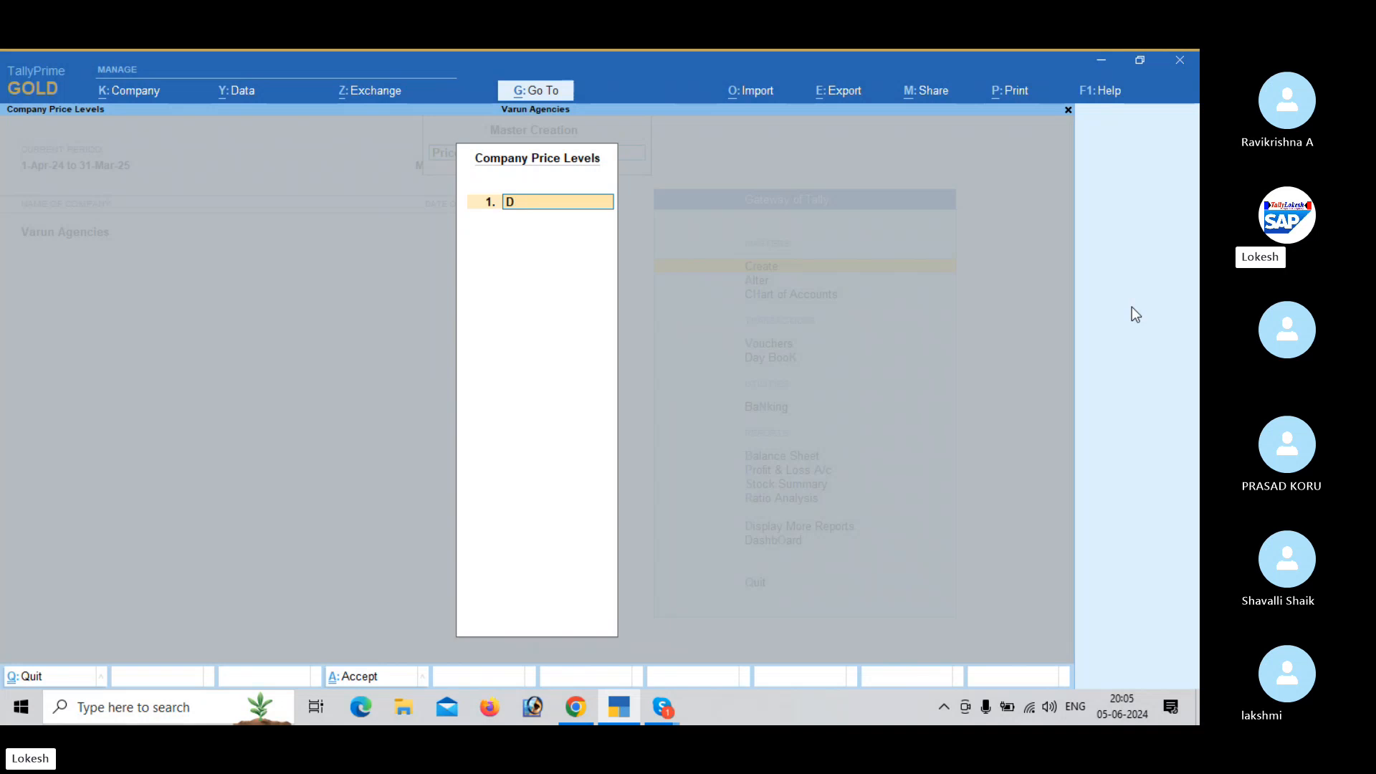
text(istributors)
key(Return)
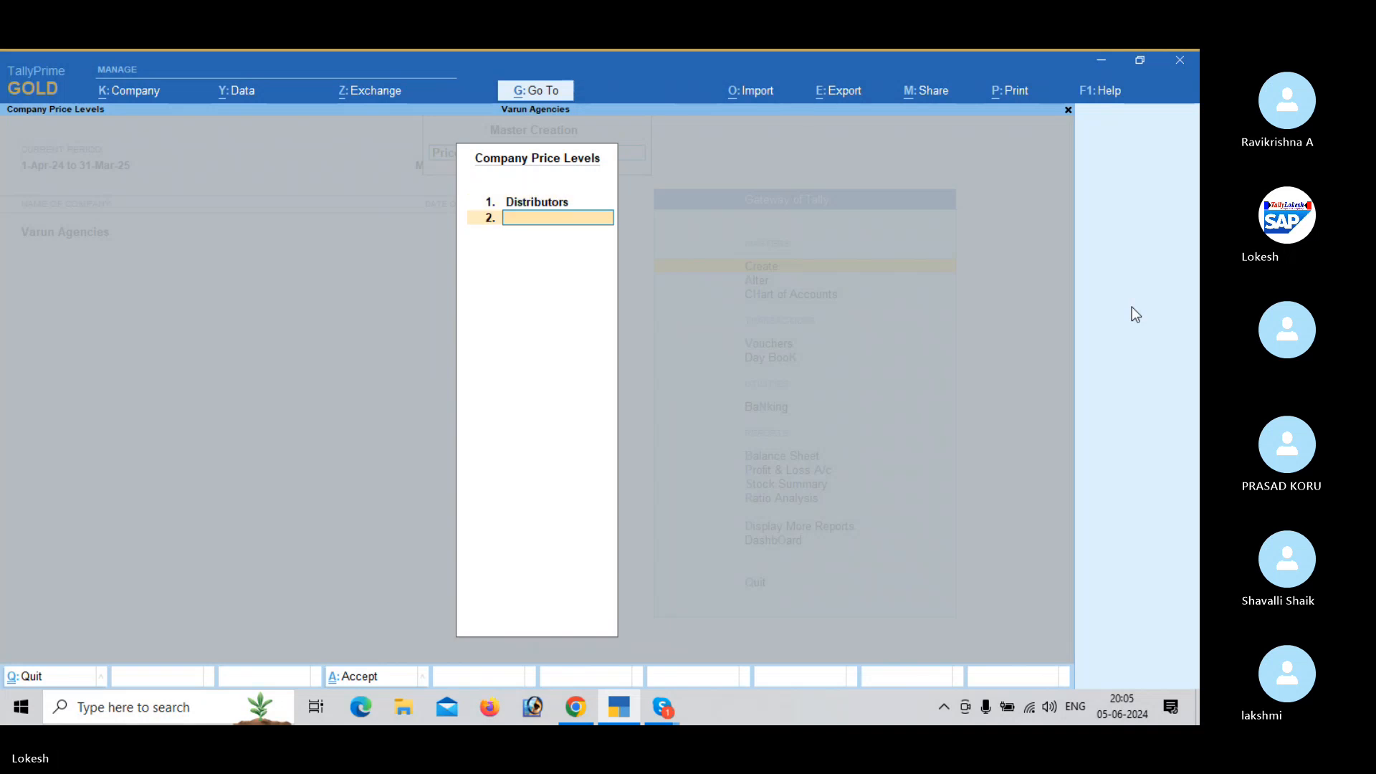
- Add Wholsellers and Retailers as the second and third price levels, and save the list
text(Wholse)
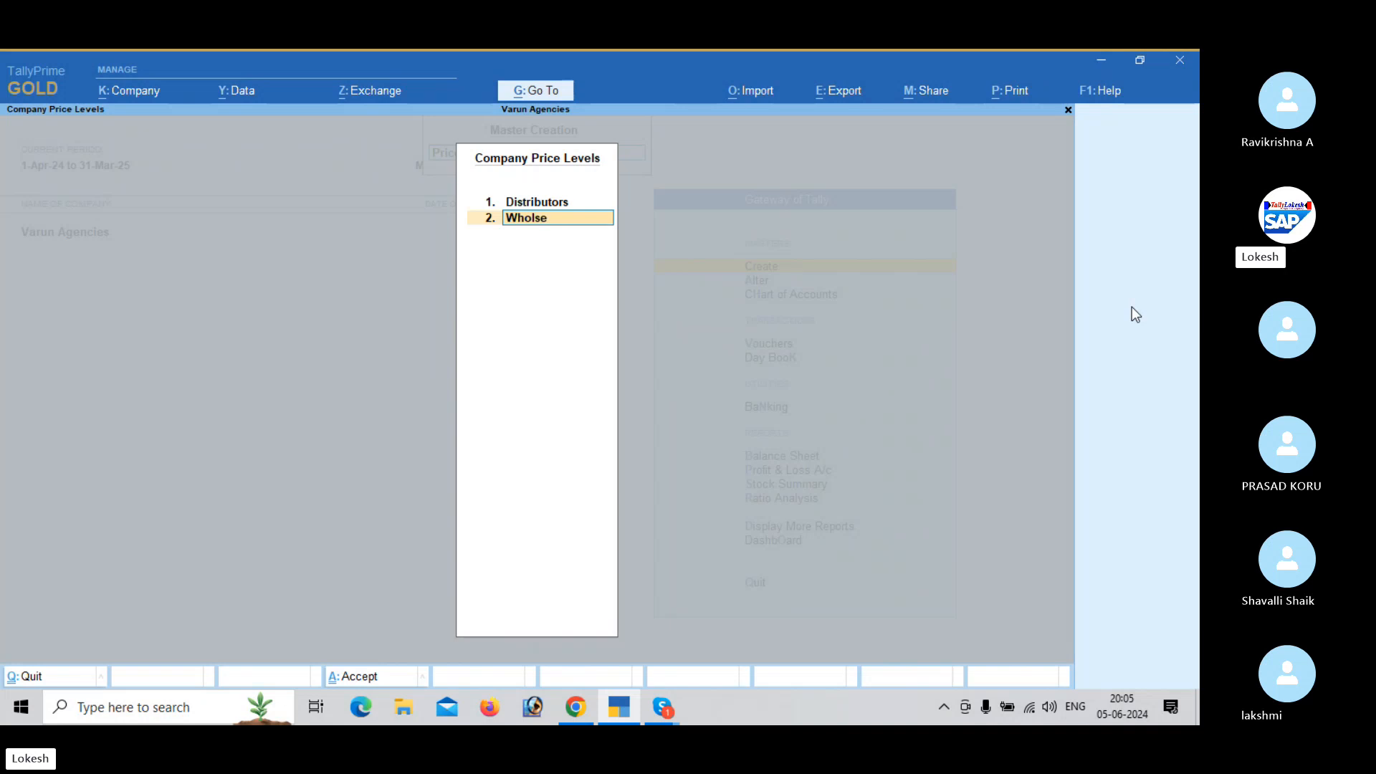
text(llers)
key(Return)
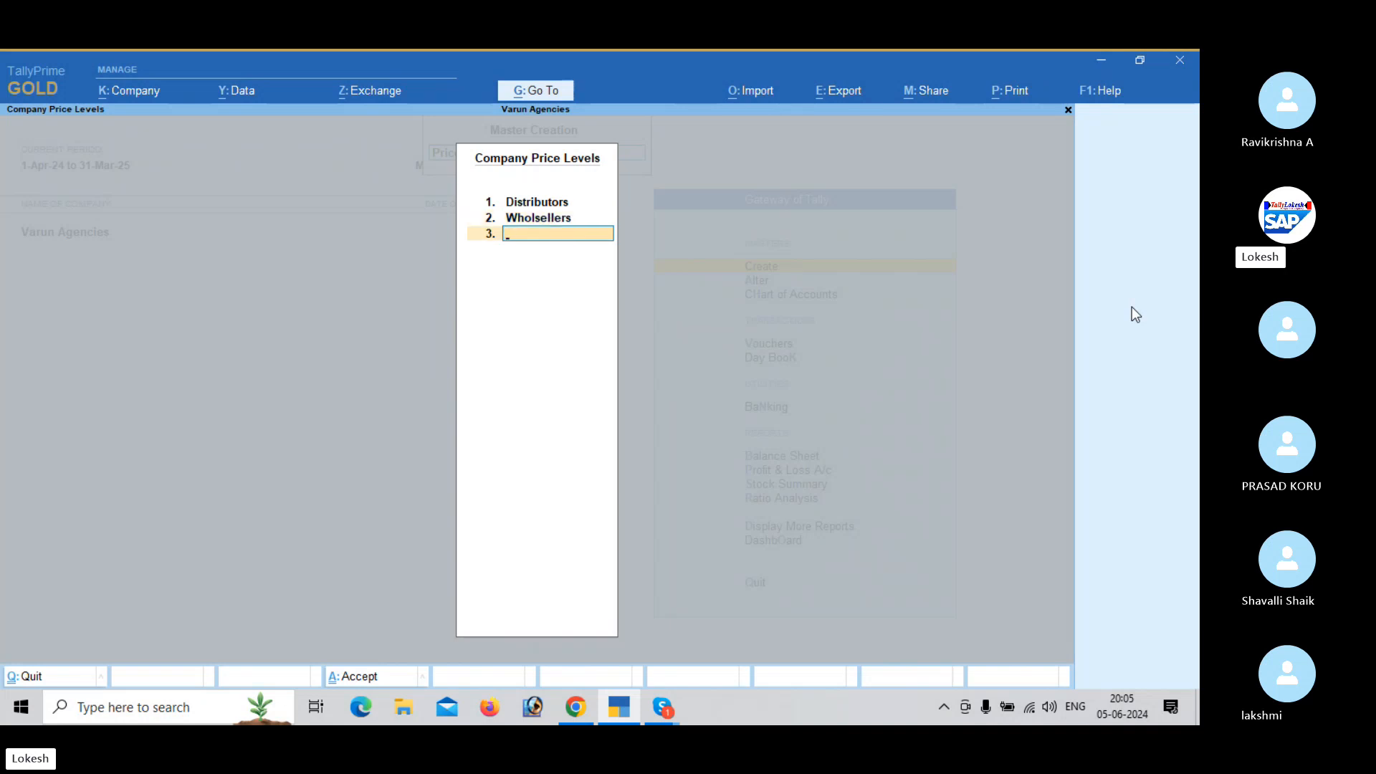
text(Retailers)
key(Return)
key(Return)
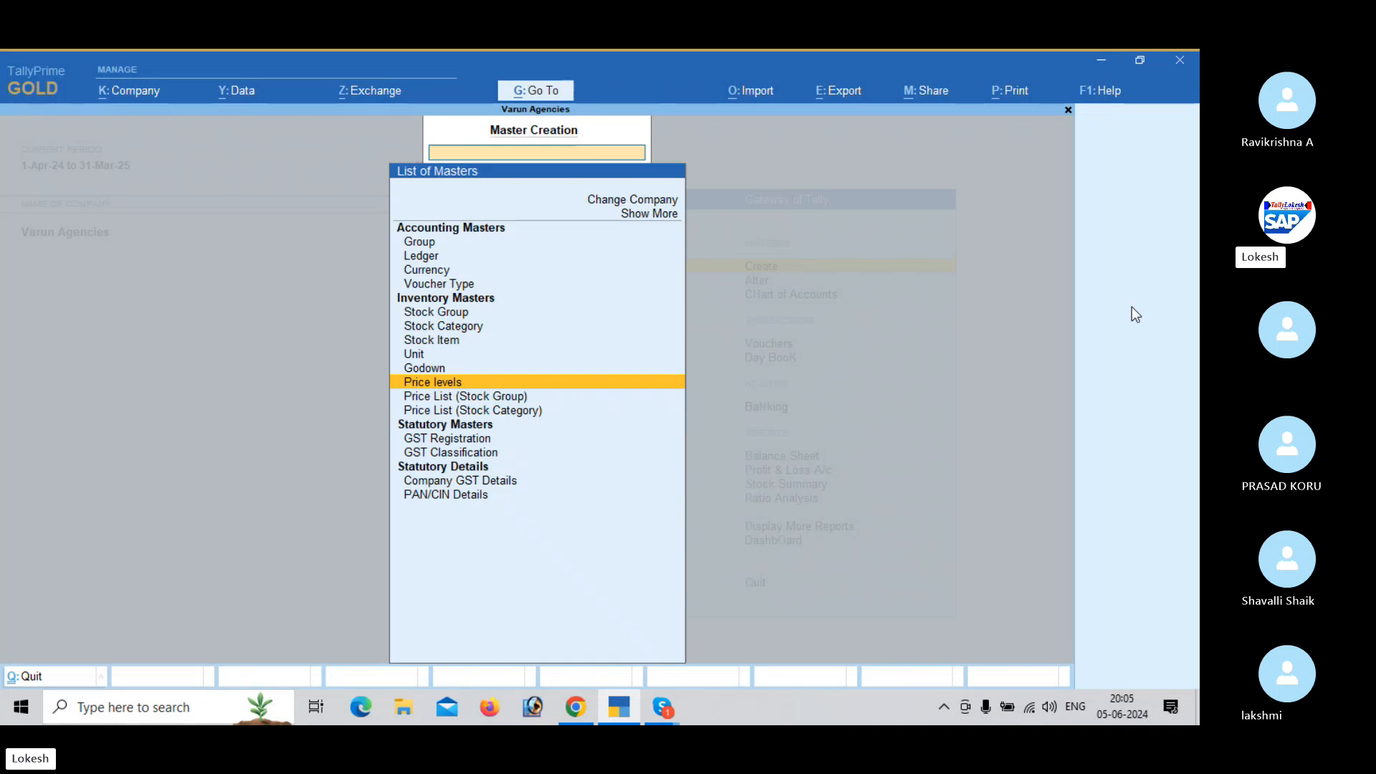
- Start a stock group price list for All Items at the Retailers price level, applicable from 1-Apr-24
key(Down)
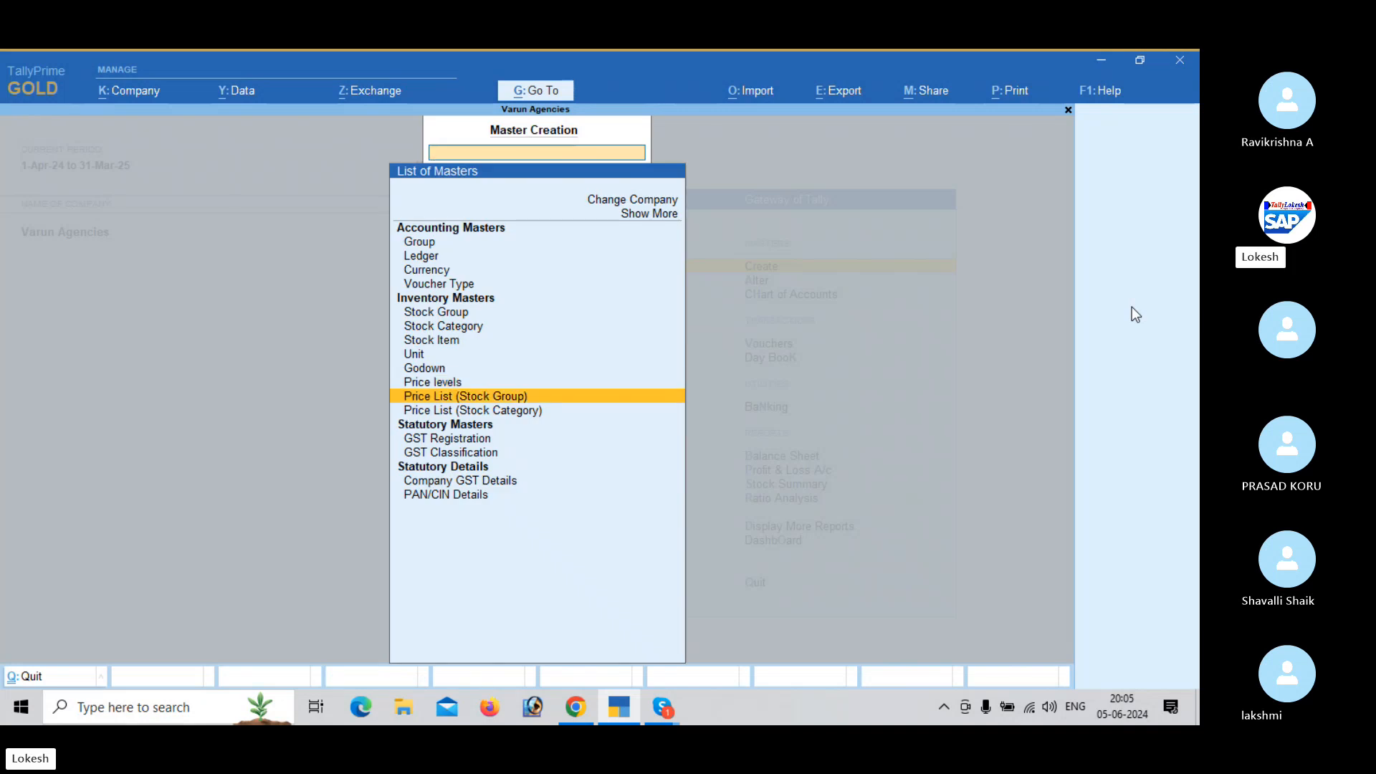
key(Return)
key(Return)
key(Down)
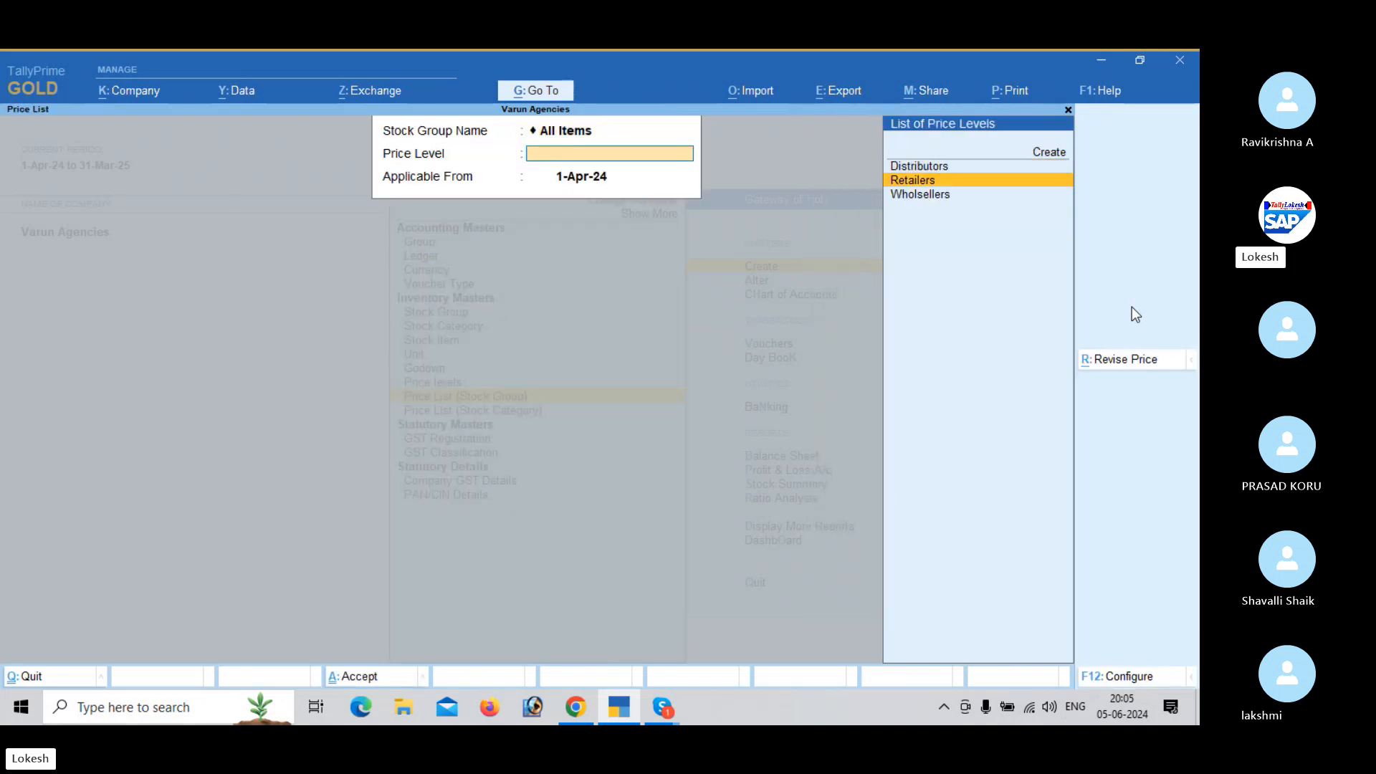
key(Return)
key(Return)
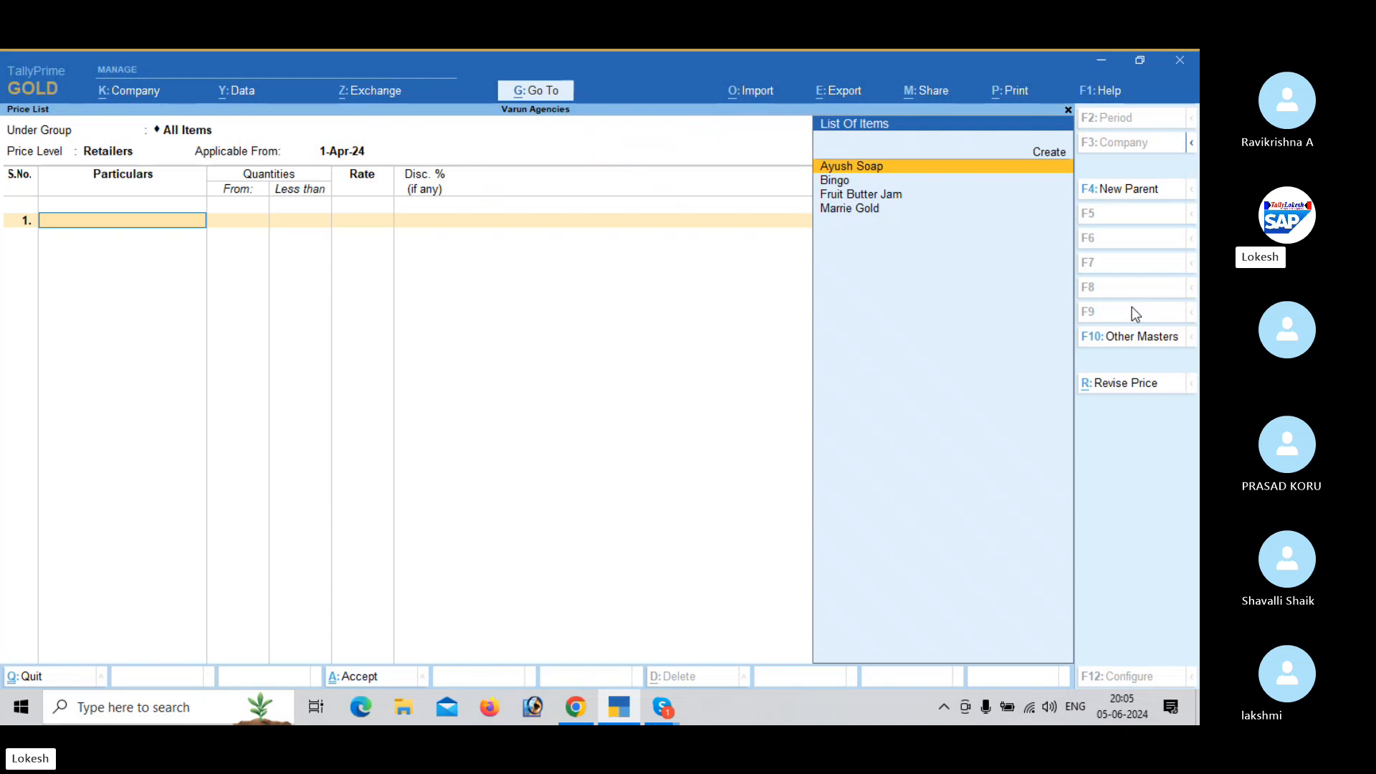
- Add Fruit Butter Jam to the price list, with quantities below 20 pk at rate 70 and 5% discount
text(F)
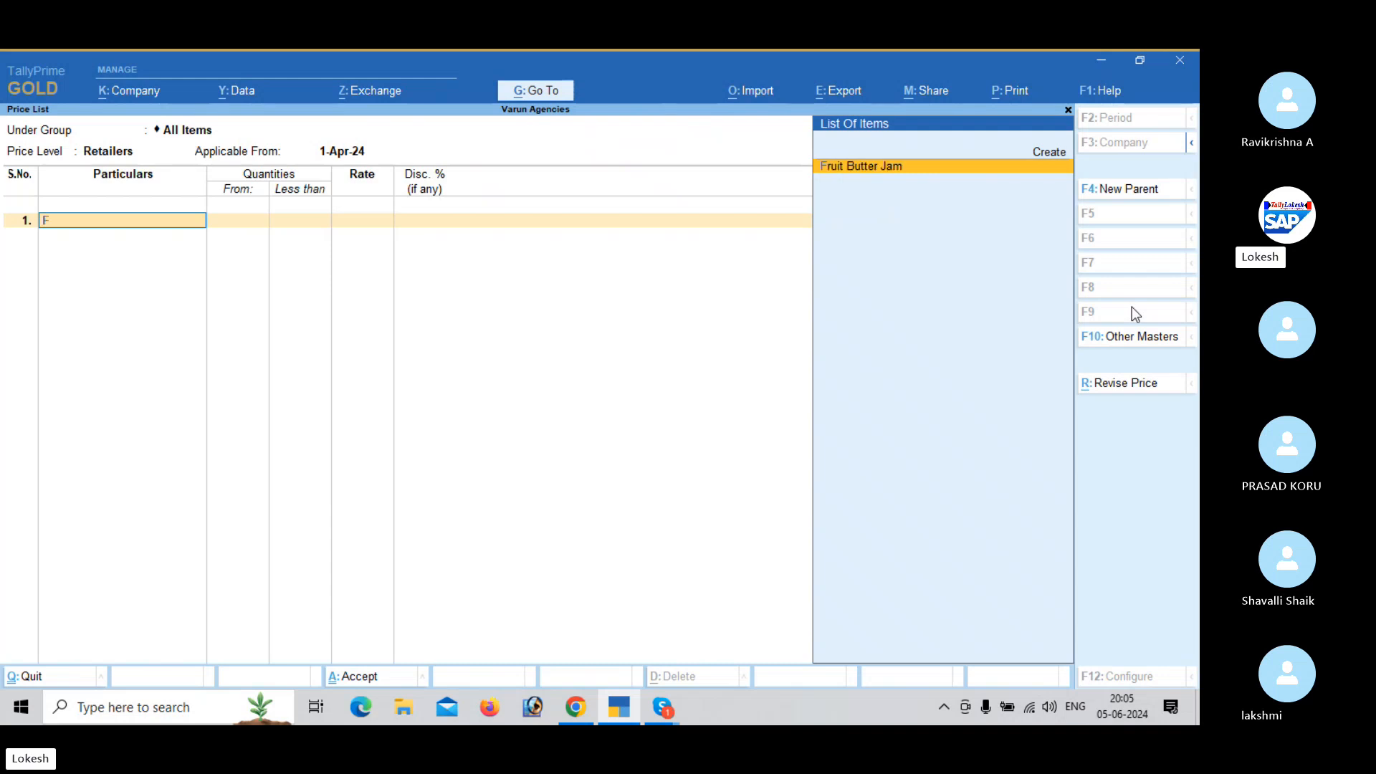
key(Return)
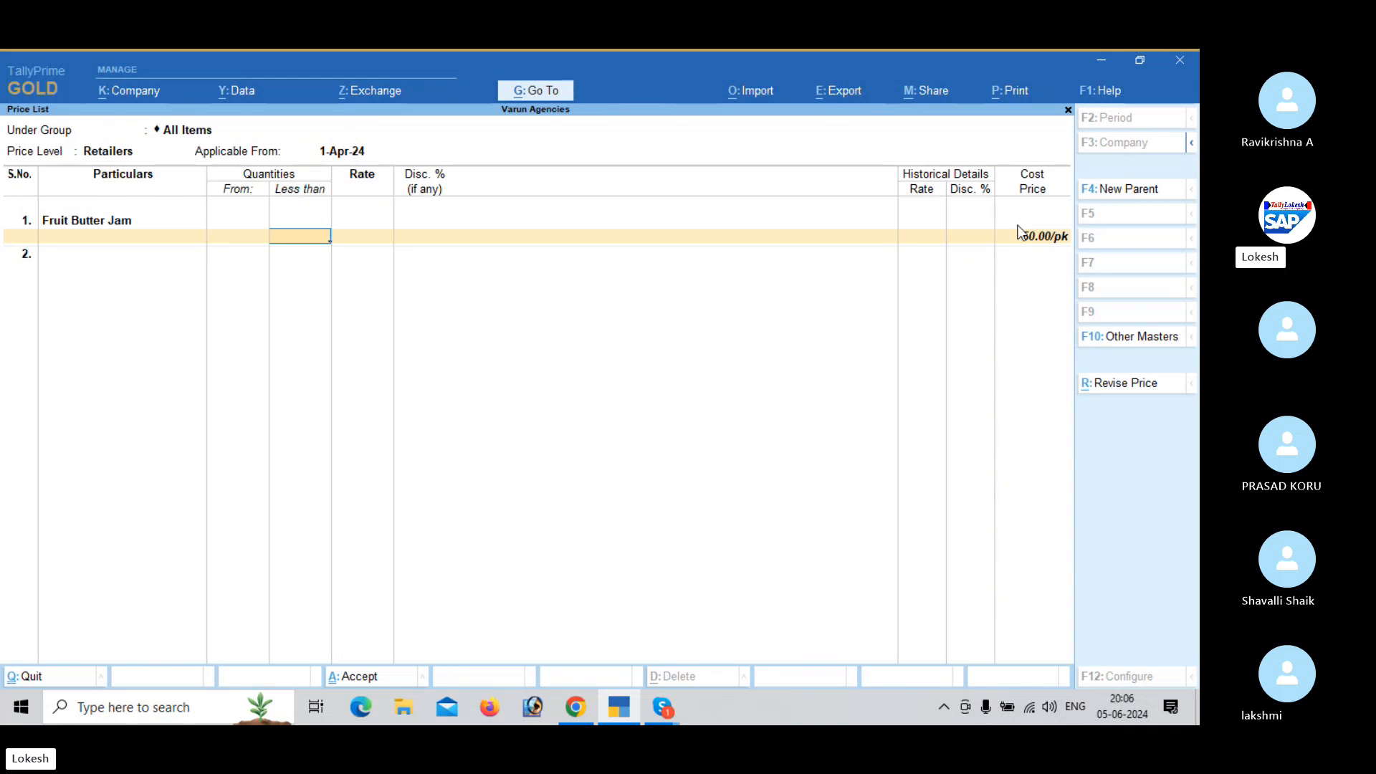
text(20)
key(Return)
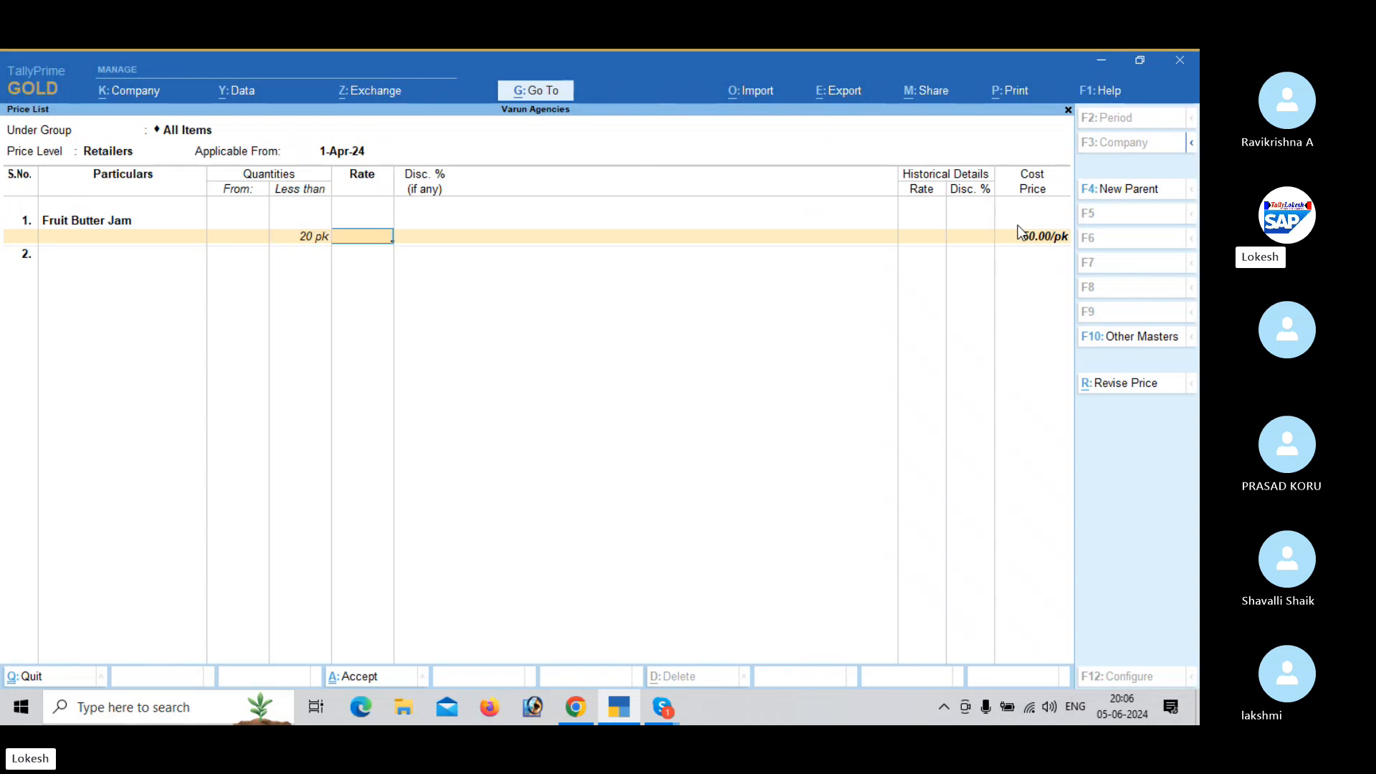
text(70)
key(Return)
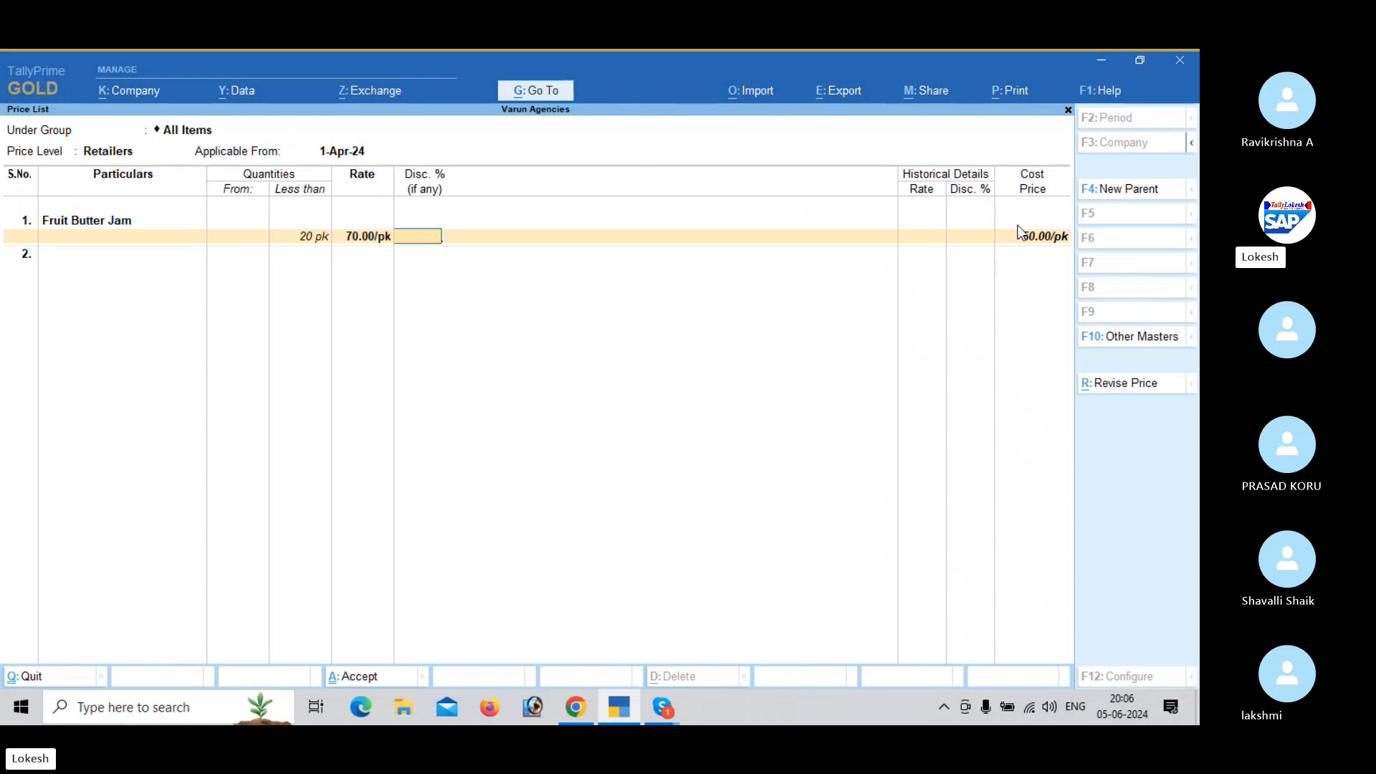
text(5)
key(Return)
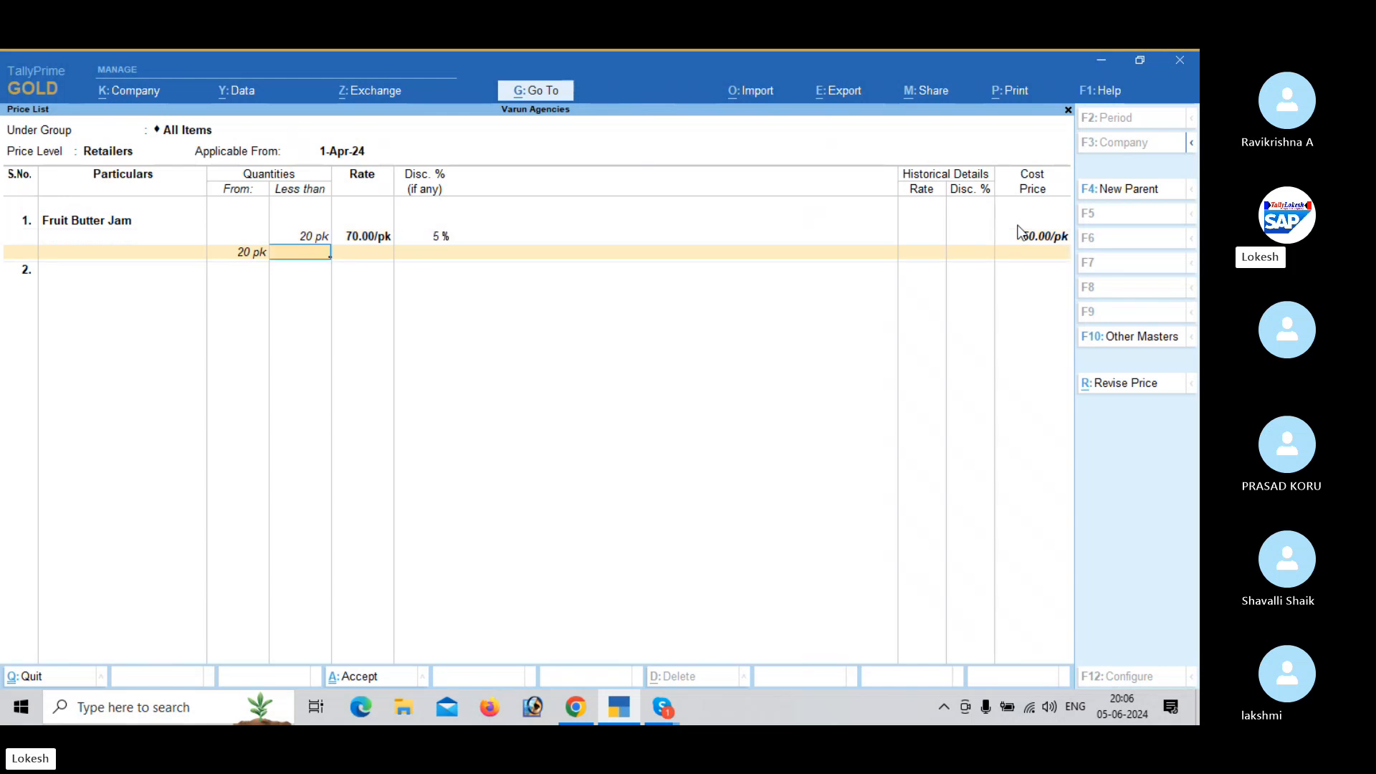
- Add the Fruit Butter Jam slab from 20 to less than 50 pk at rate 60 with 6% discount
text(50)
key(Return)
text(60)
key(Return)
text(6)
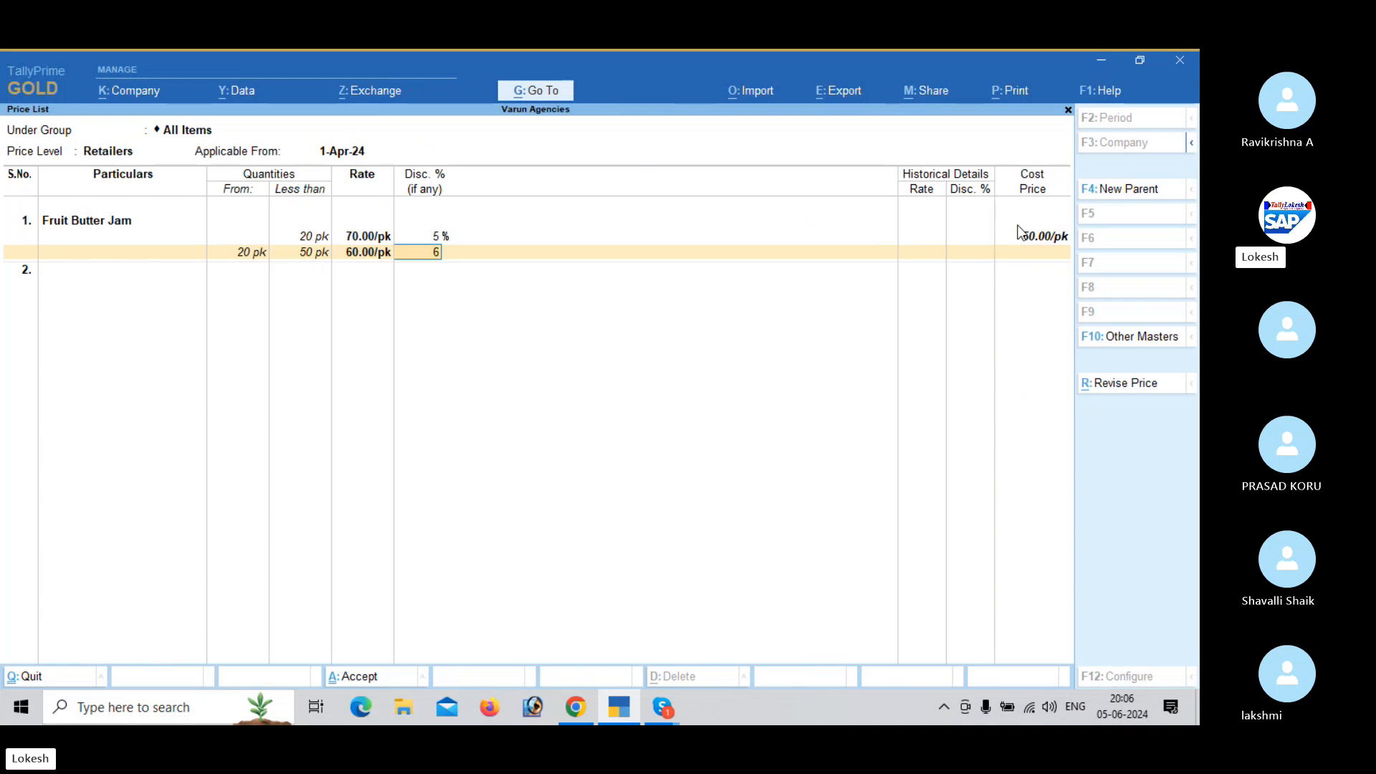
key(Return)
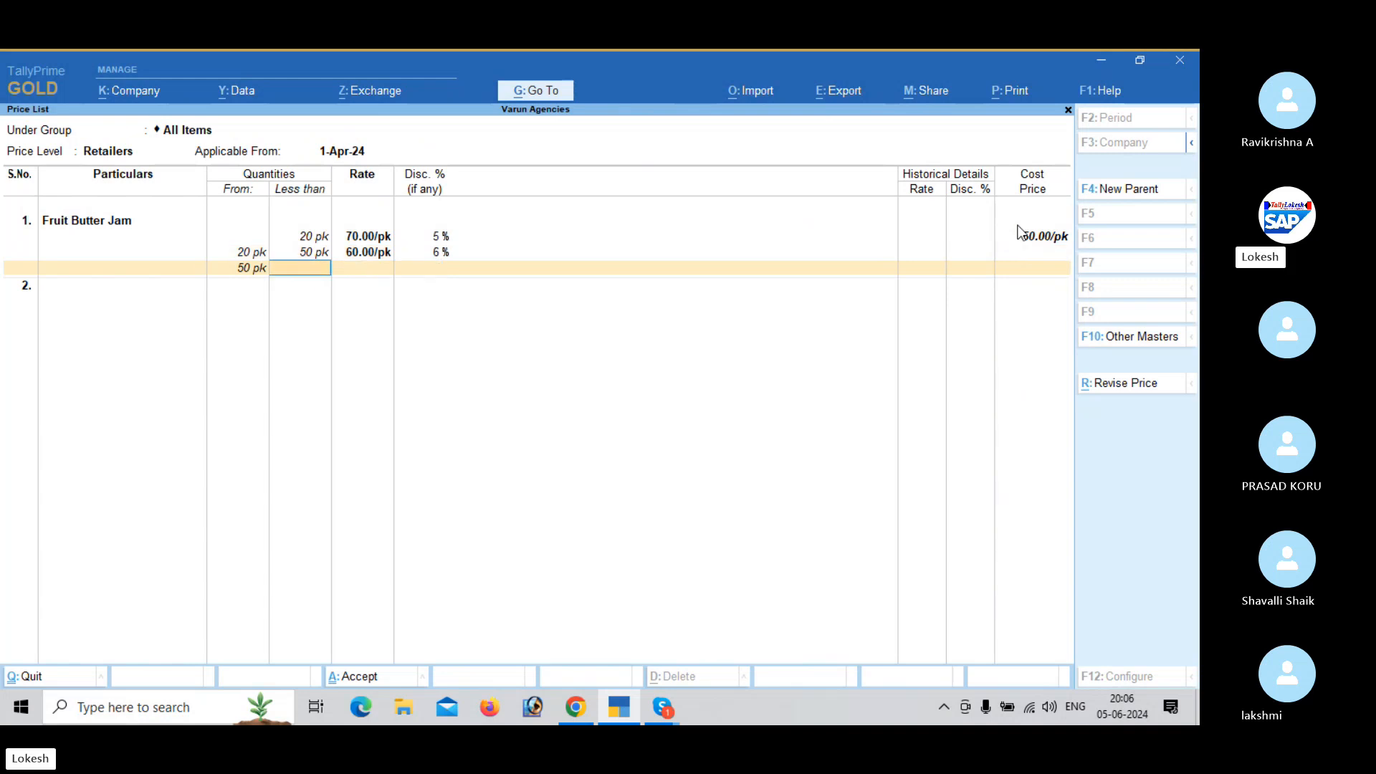
- Add the Fruit Butter Jam slab from 50 to less than 100 pk at rate 50 with 7% discount
text(100)
key(Return)
text(50)
key(Return)
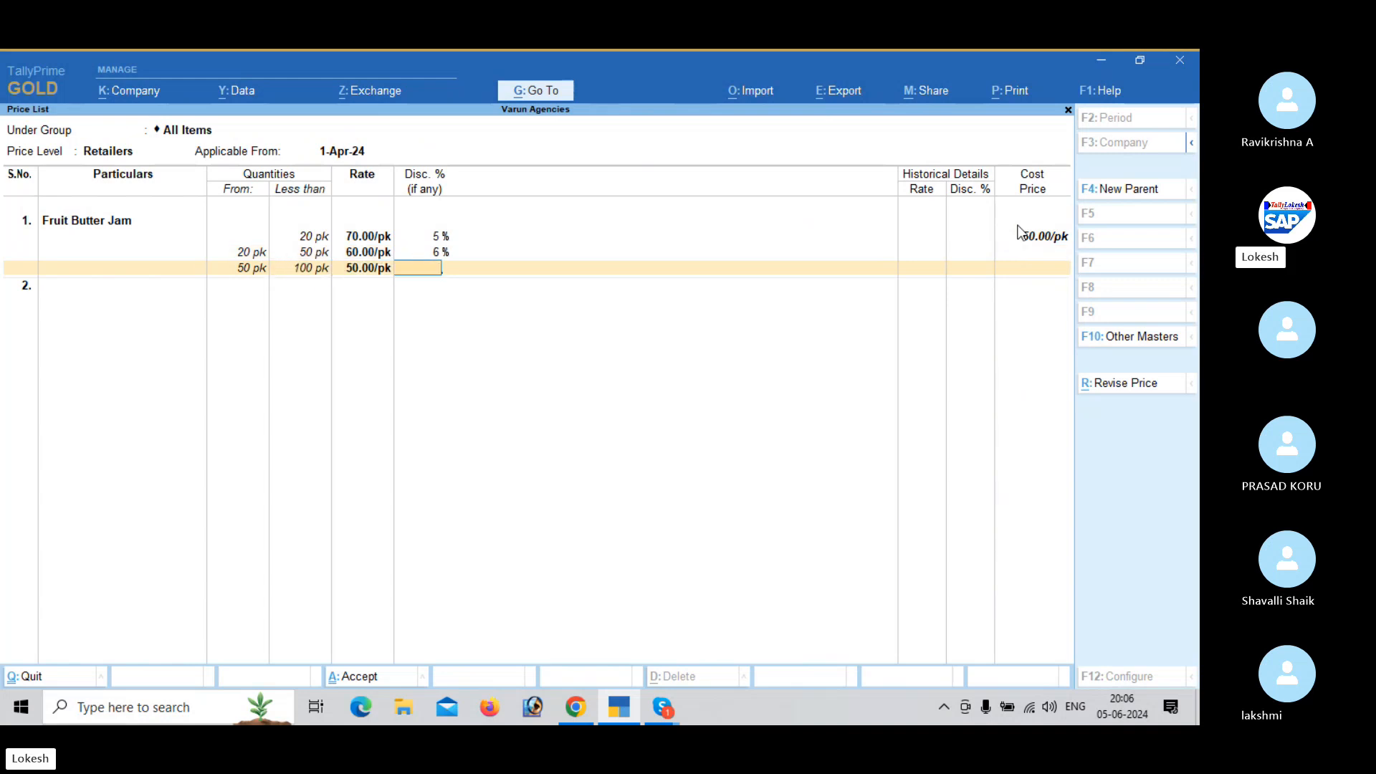
key(Return)
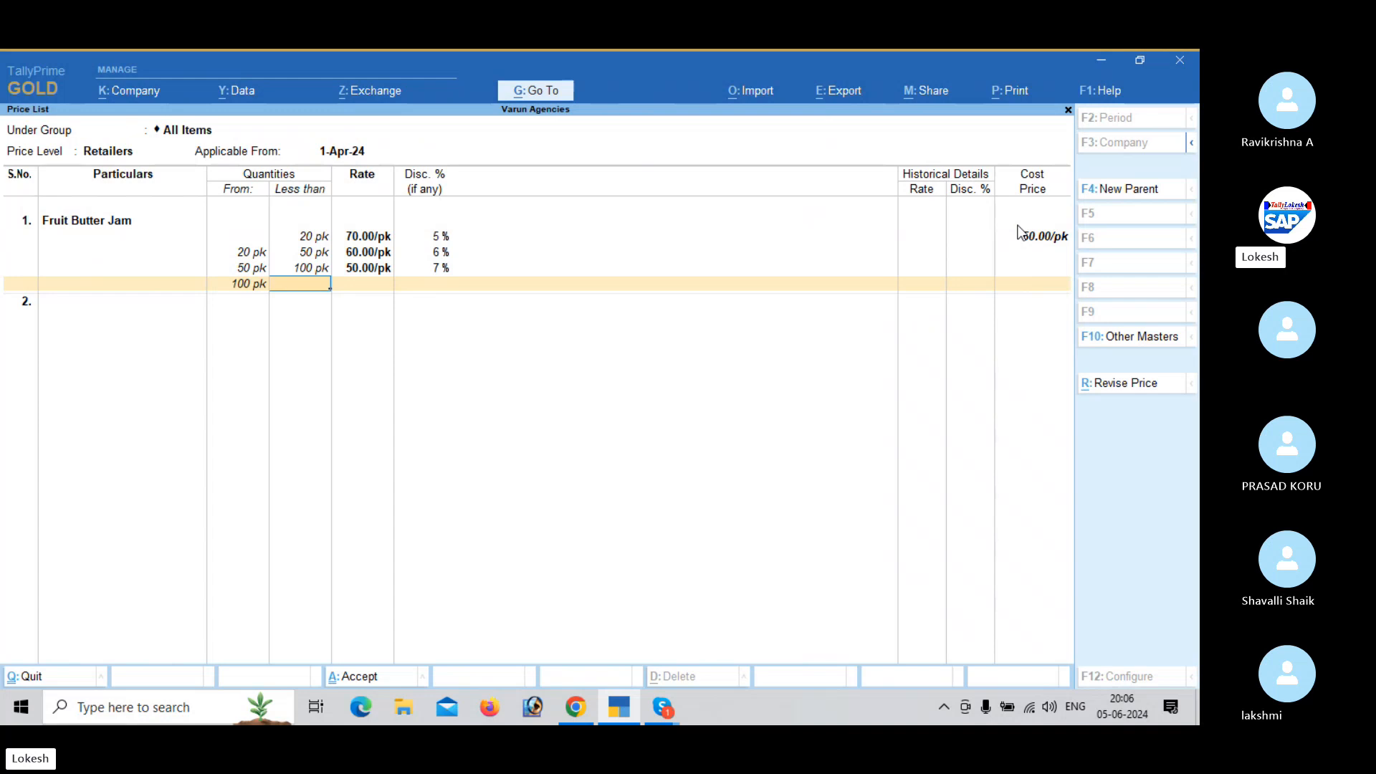
- Add the Fruit Butter Jam slab from 100 to less than 200 pk at rate 40 with 8% discount, and end its slabs
text(200)
key(Return)
text(40)
key(Return)
text(8)
key(Return)
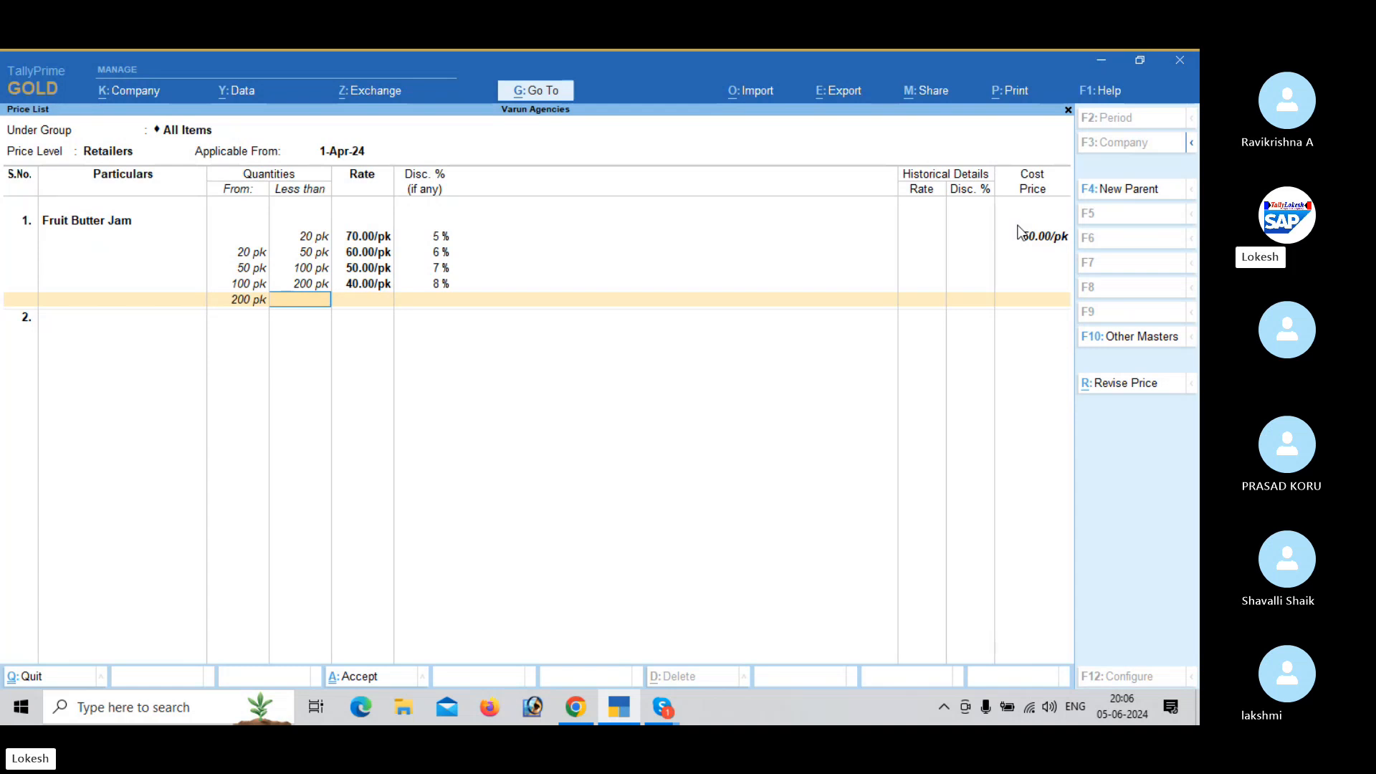
key(Return)
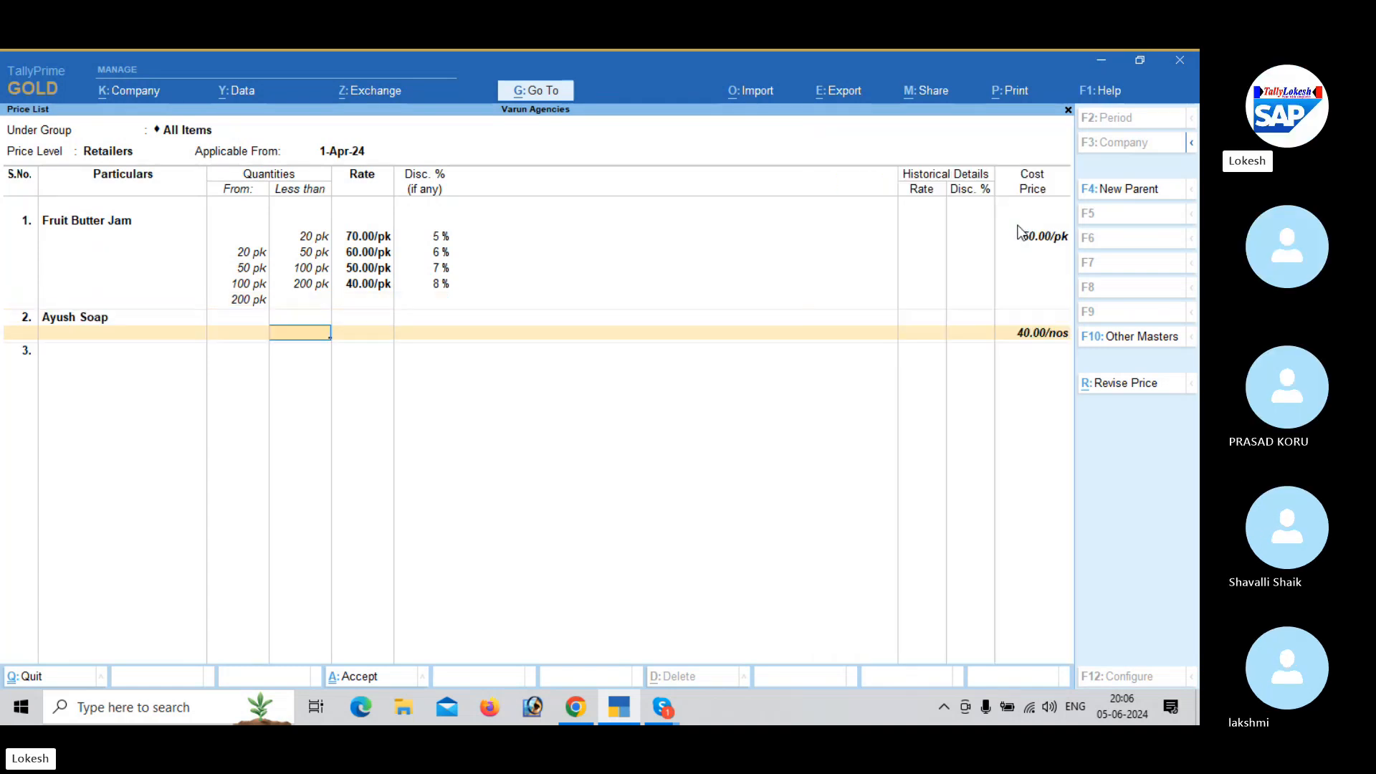
- Price Ayush Soap as the second item, with quantities below 50 nos at rate 50 and 5% discount
text(50)
key(Return)
text(50)
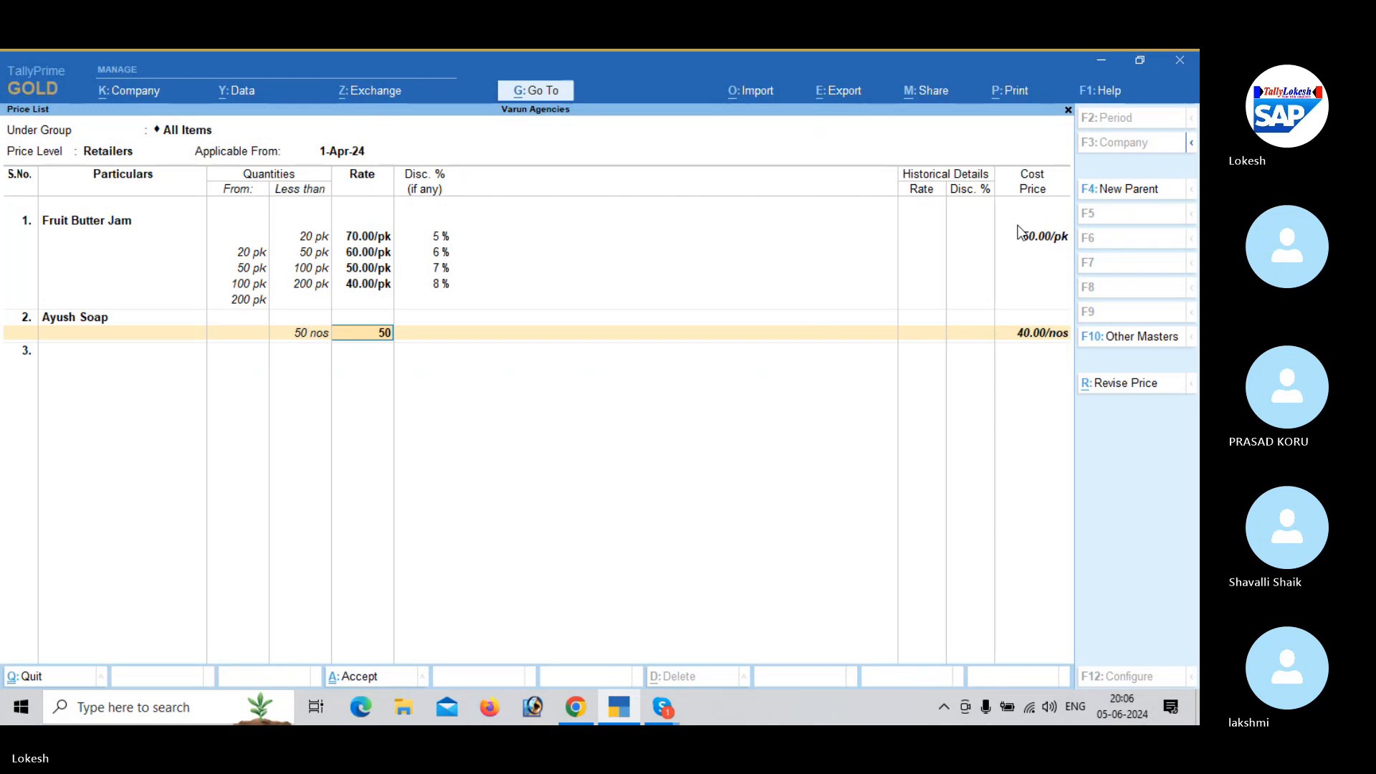
key(Return)
text(5)
key(Return)
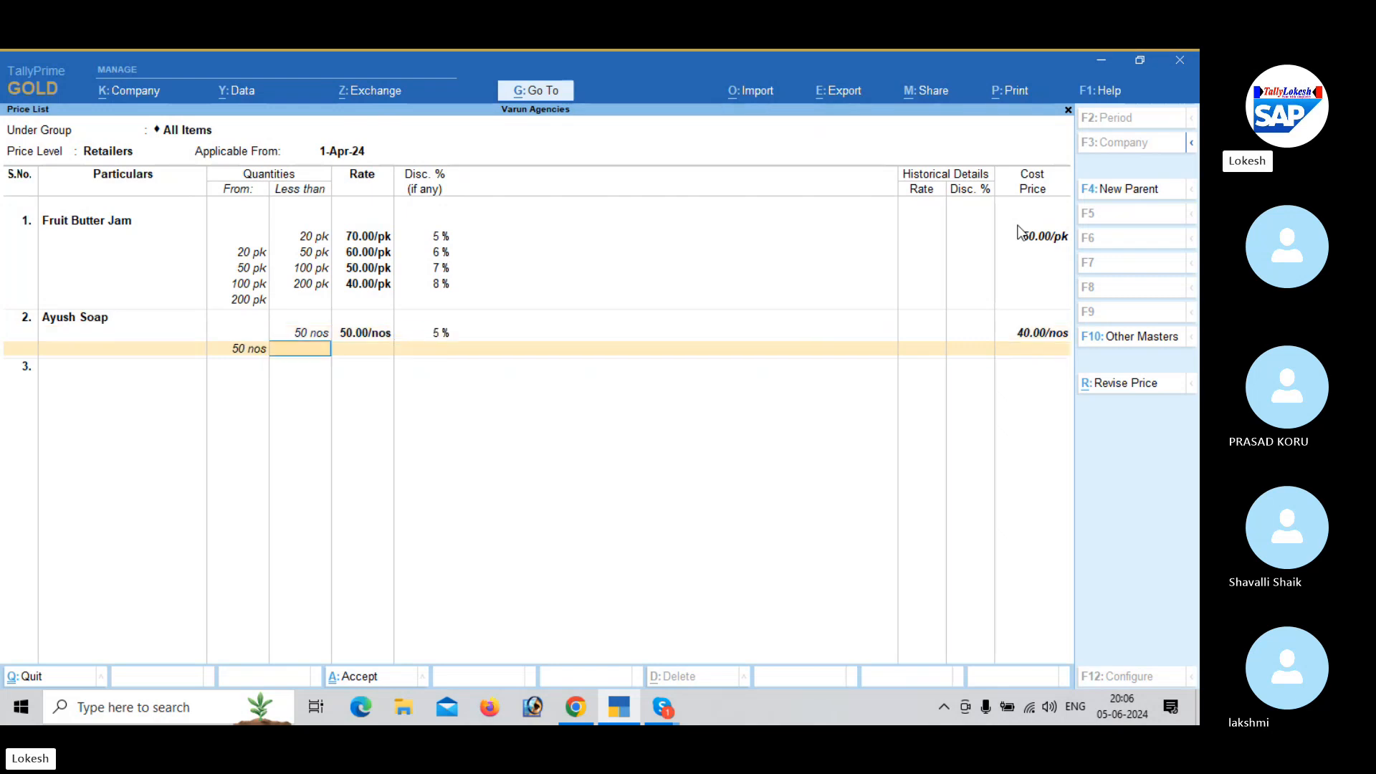
key(Return)
- Add Marrie Gold as the third item, with quantities below 30 nos at rate 40 and 5% discount
key(Return)
key(Return)
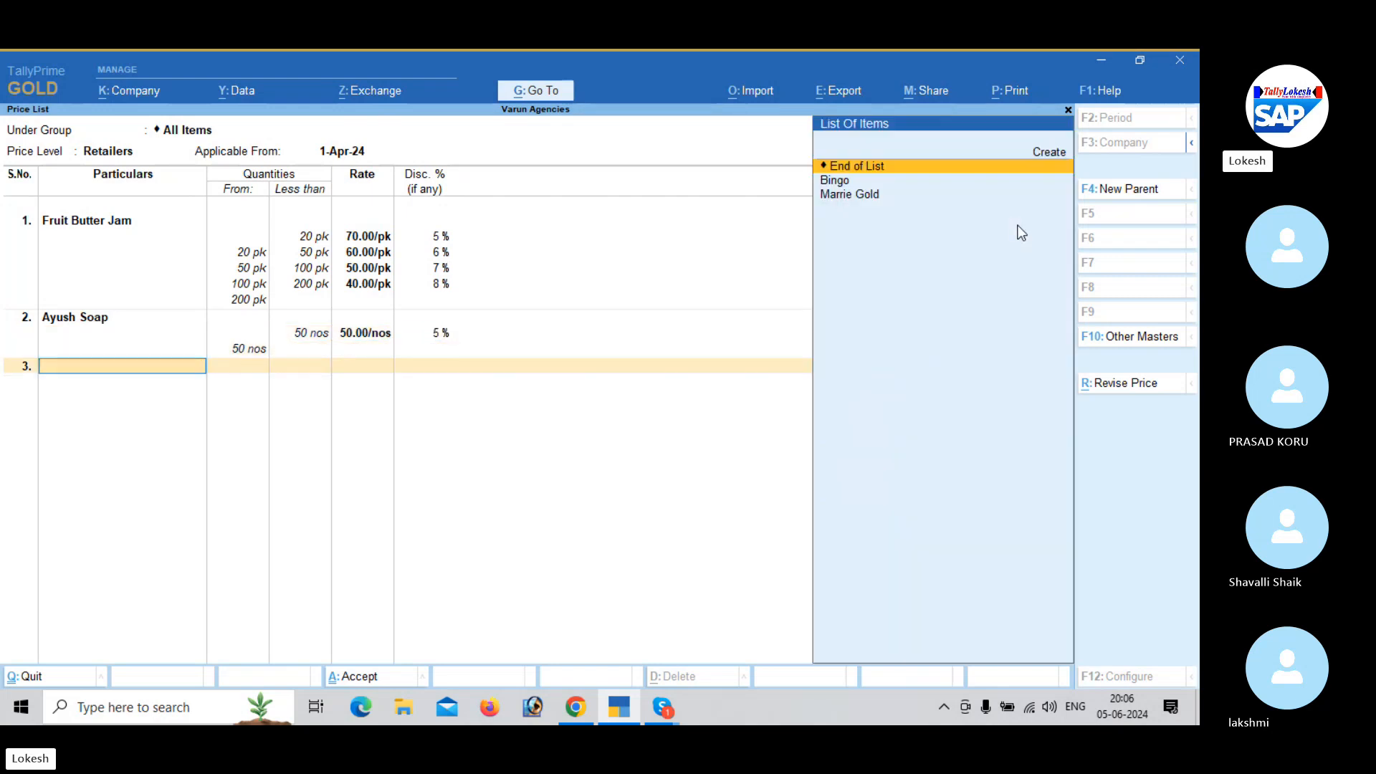
key(Down)
key(Down)
key(Return)
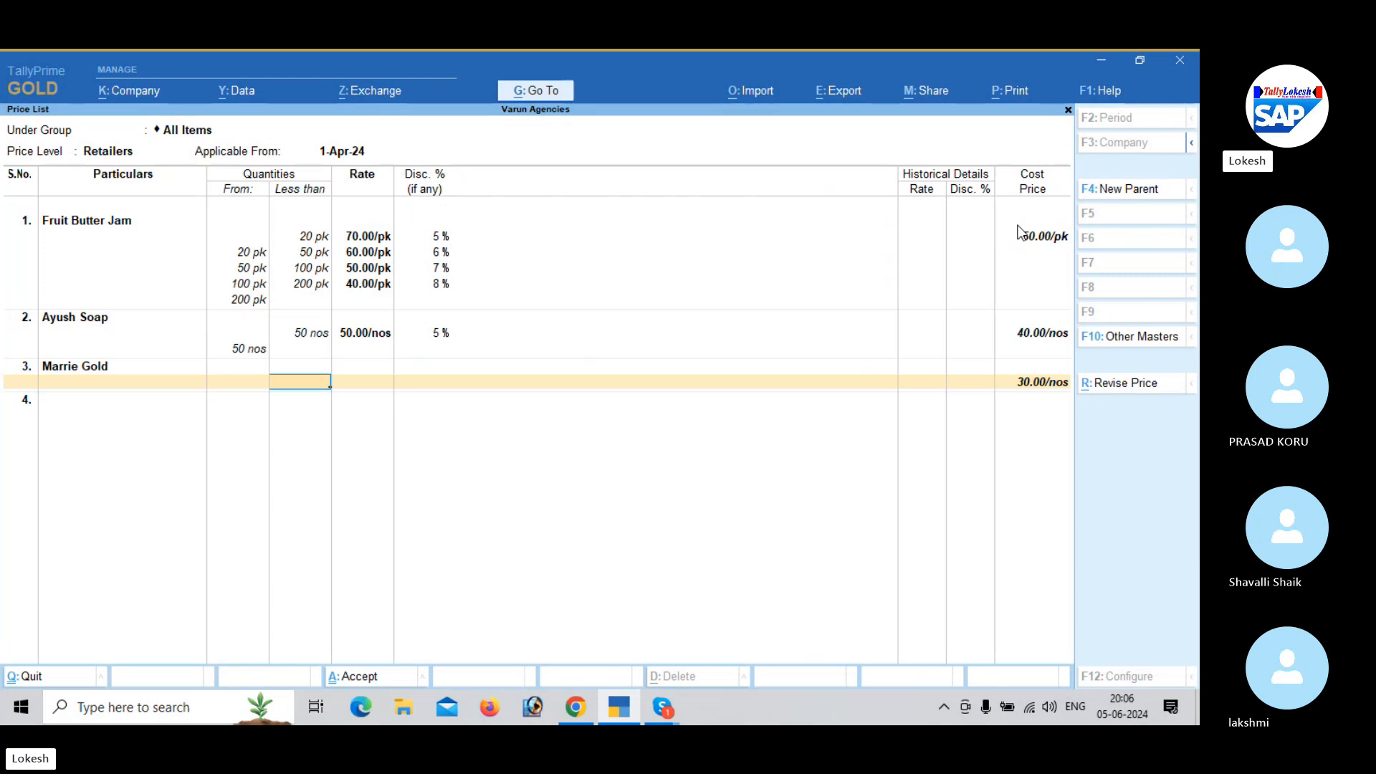
text(30)
key(Return)
text(40)
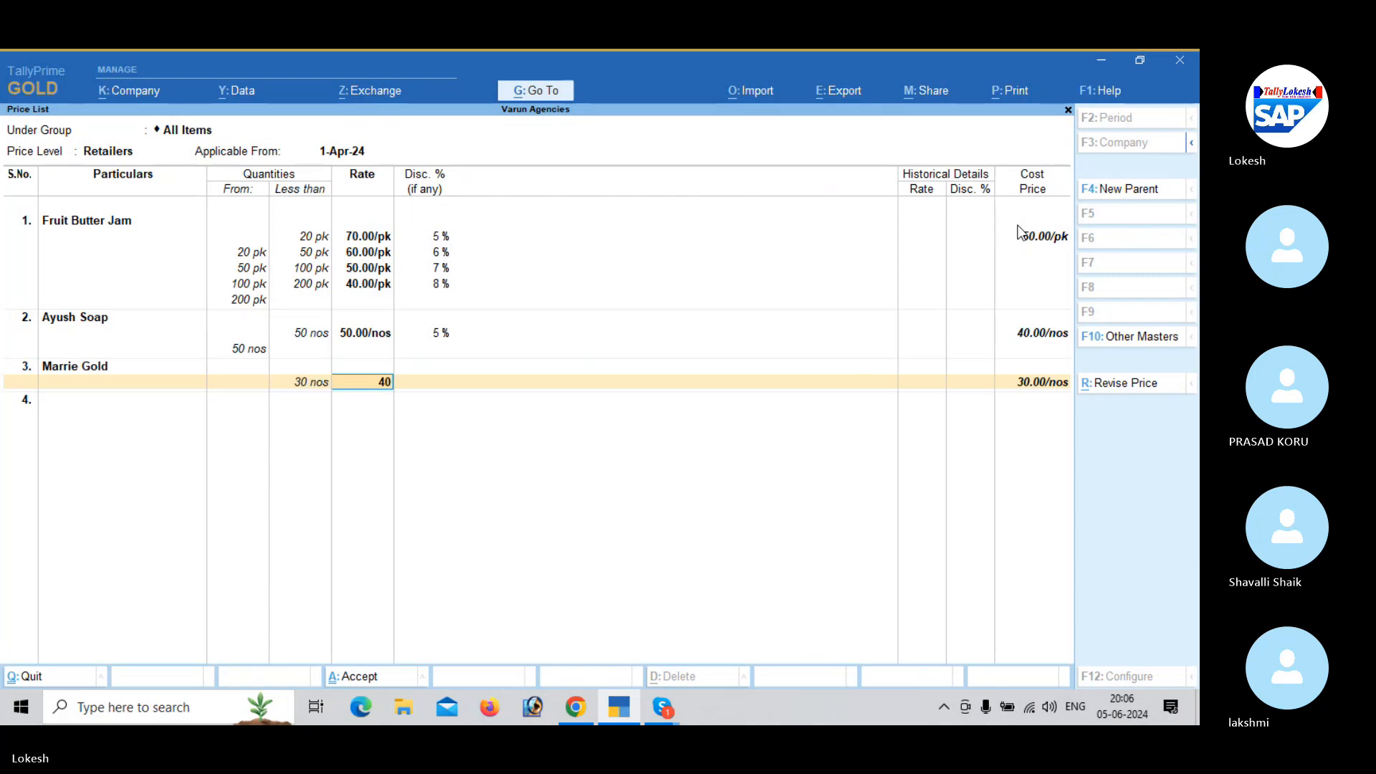
key(Return)
text(5)
- Add Bingo as the fourth item, with quantities below 34 bx at rate 30 and 5% discount
key(Return)
key(Return)
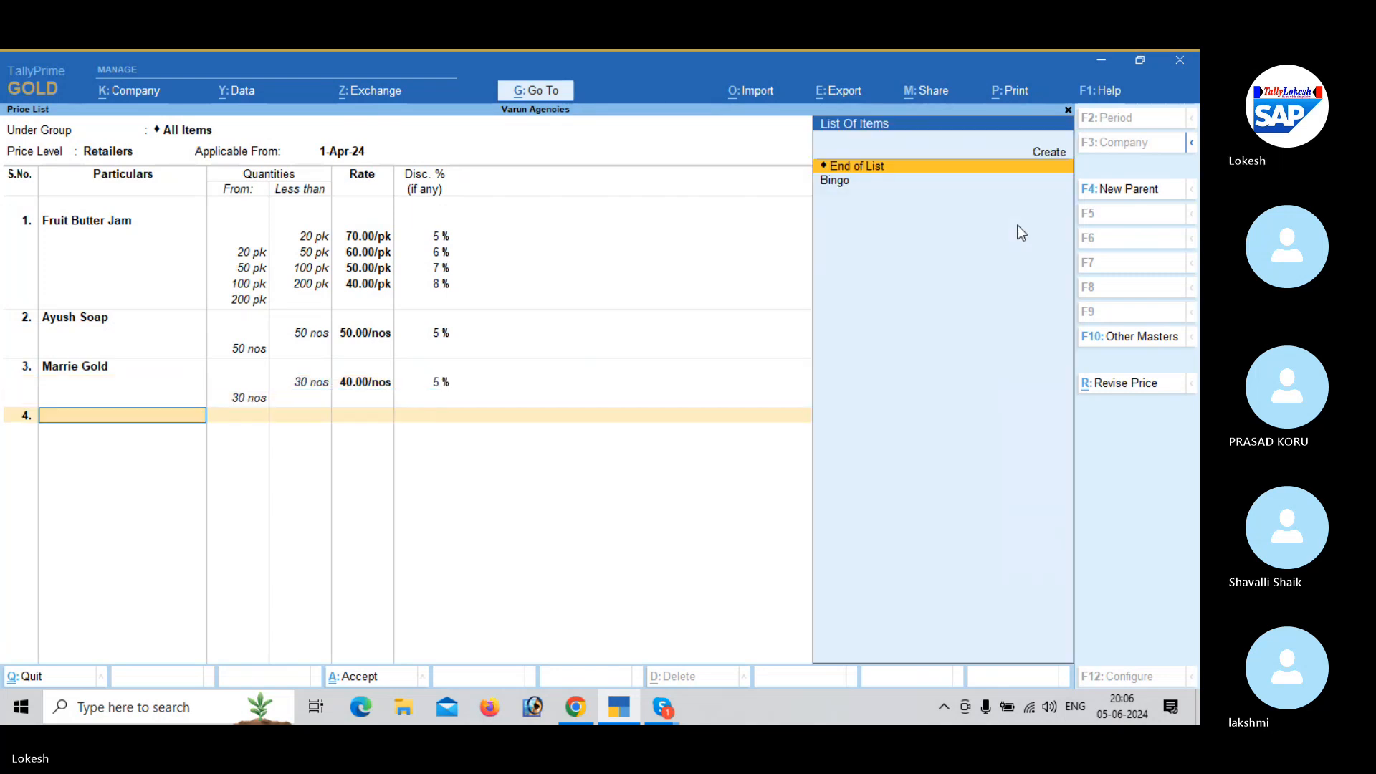
key(Down)
key(Return)
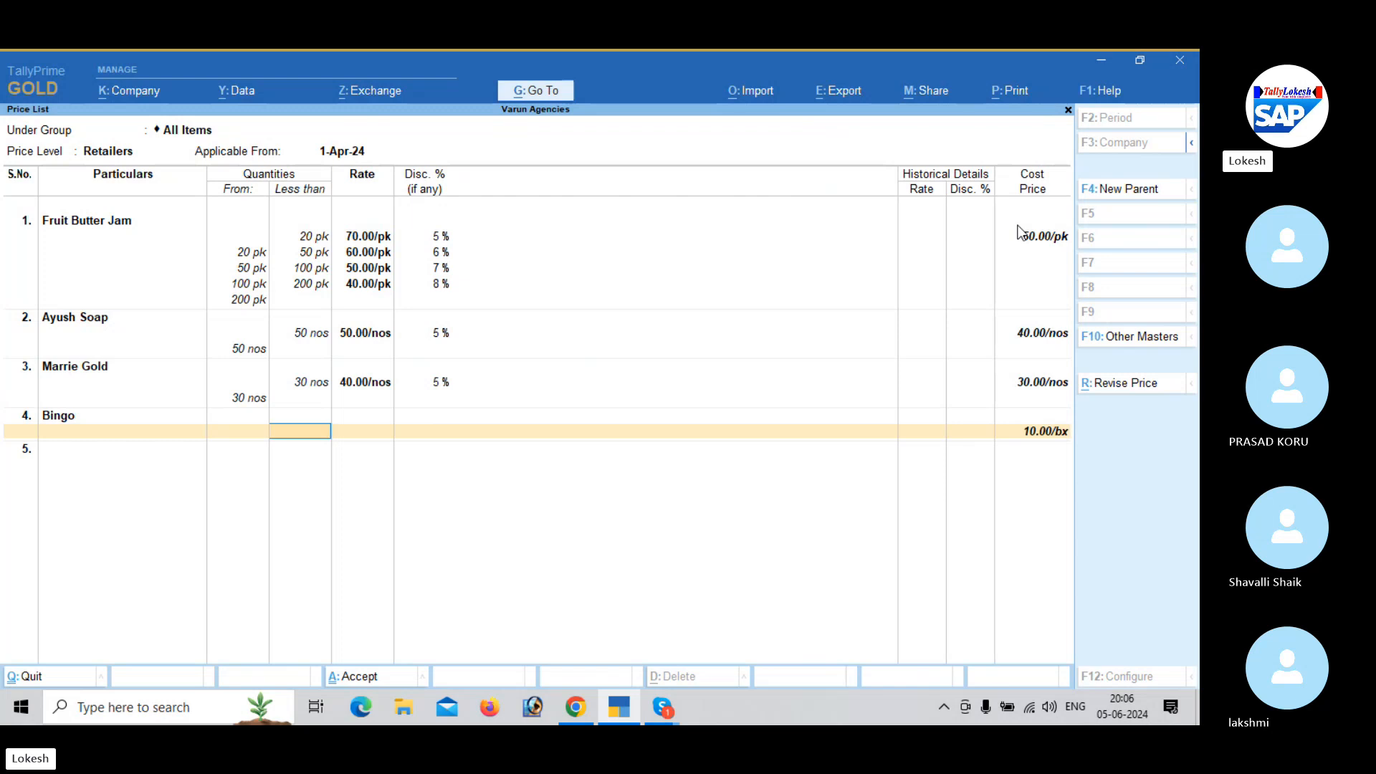
text(34)
key(Return)
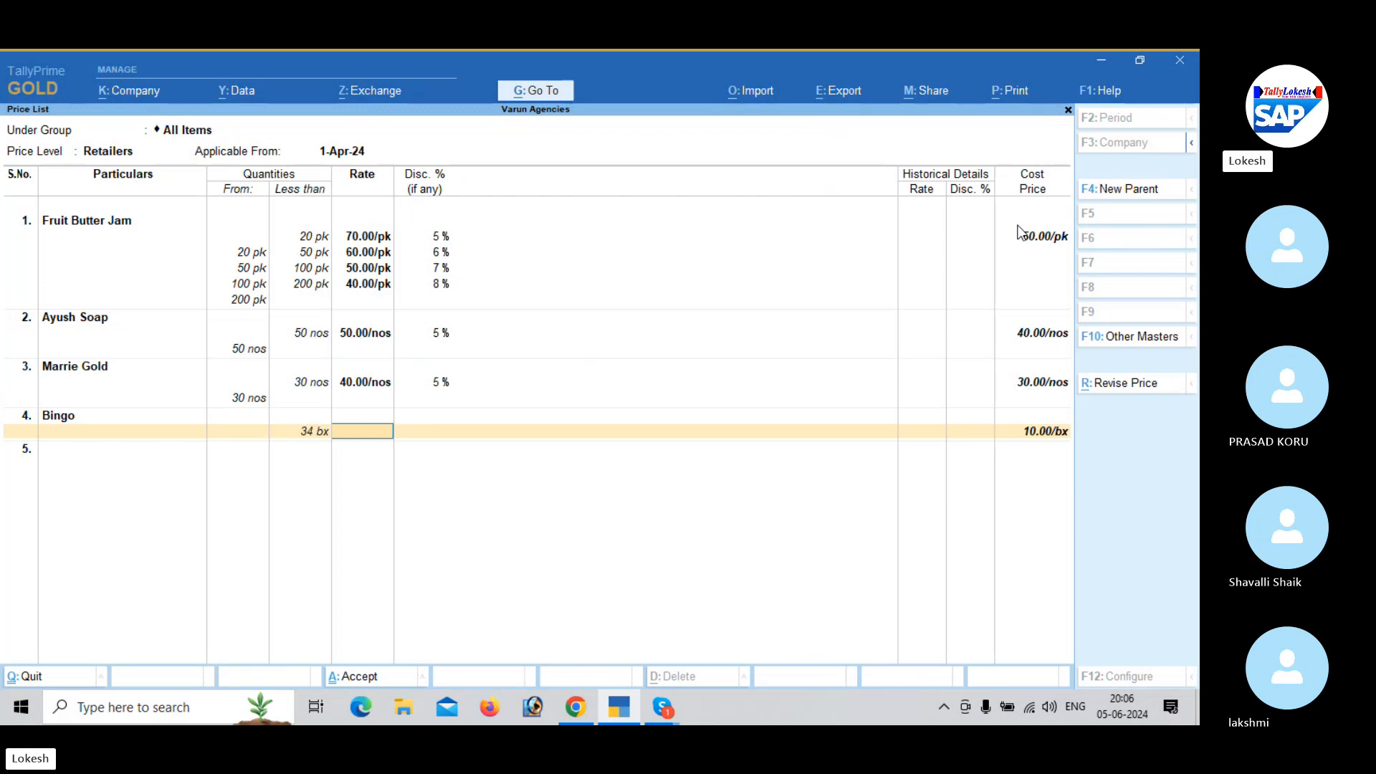
text(30)
key(Return)
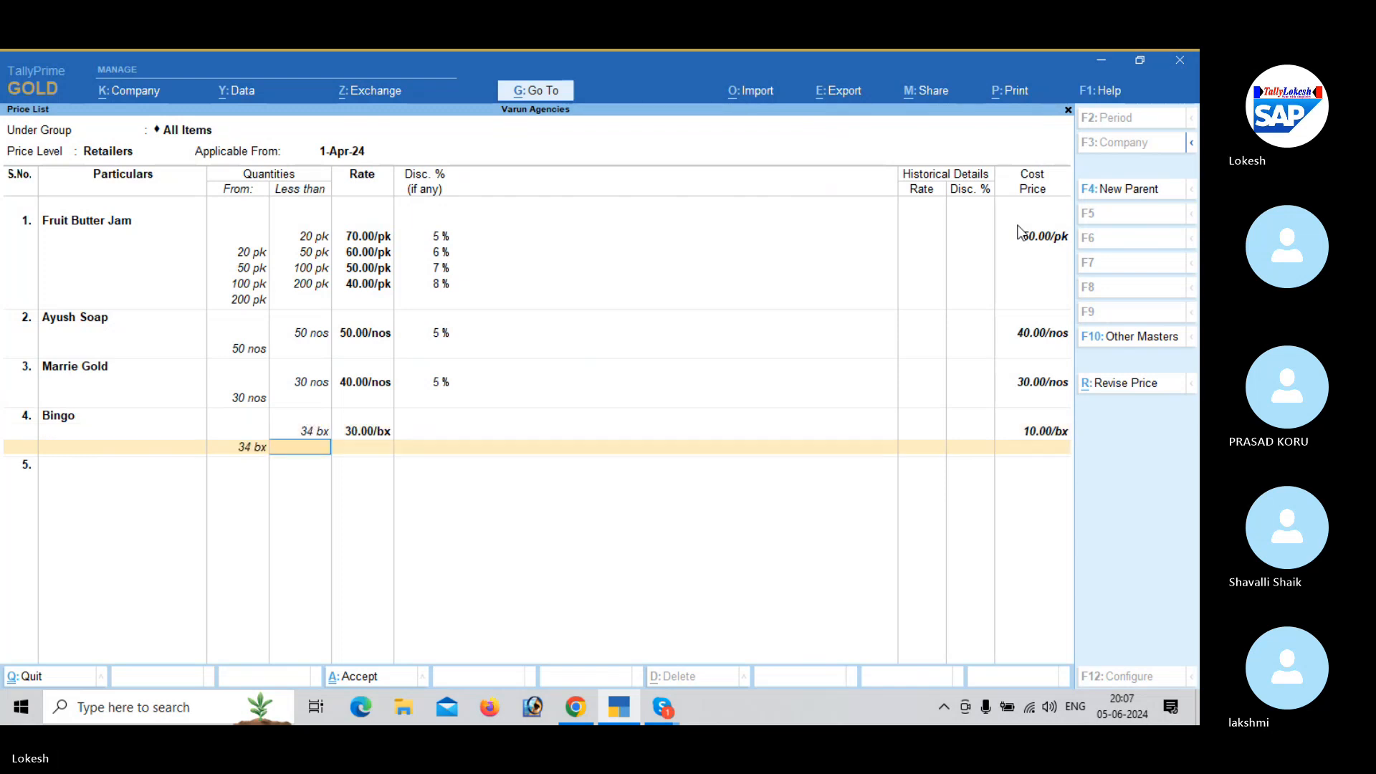
text(5)
key(Return)
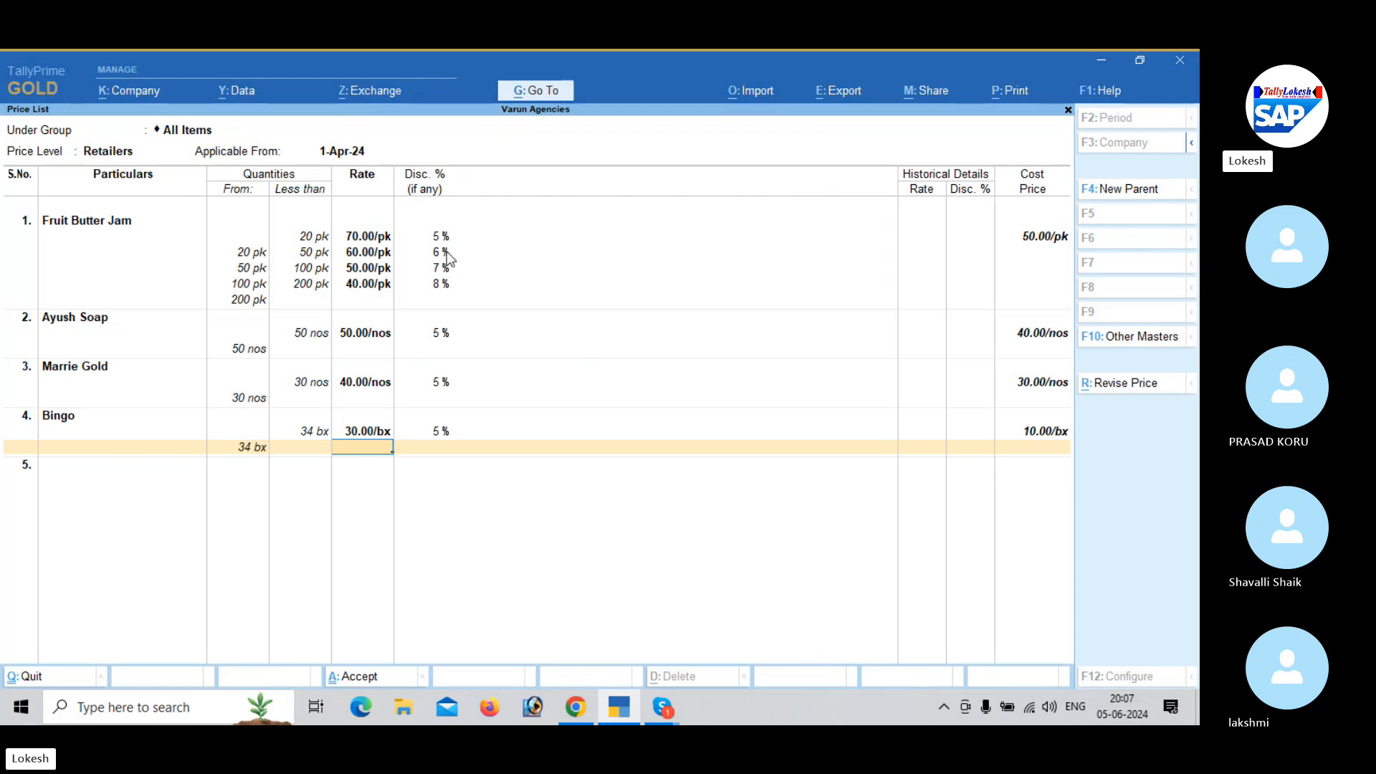
- End the item list, save the Retailers price list and return to the master creation list
key(Return)
key(Return)
key(Return)
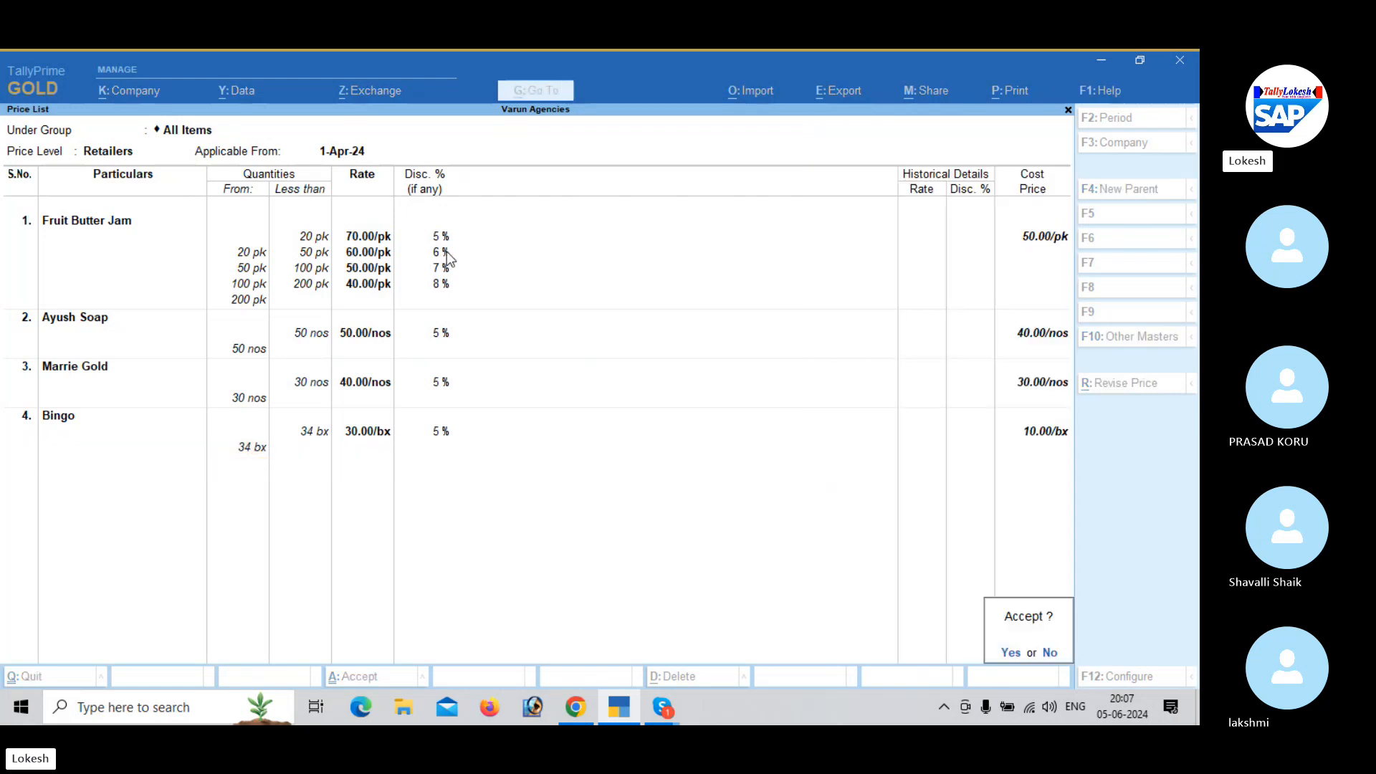
key(y)
key(Escape)
- Leave master creation and open a new sales voucher
key(Escape)
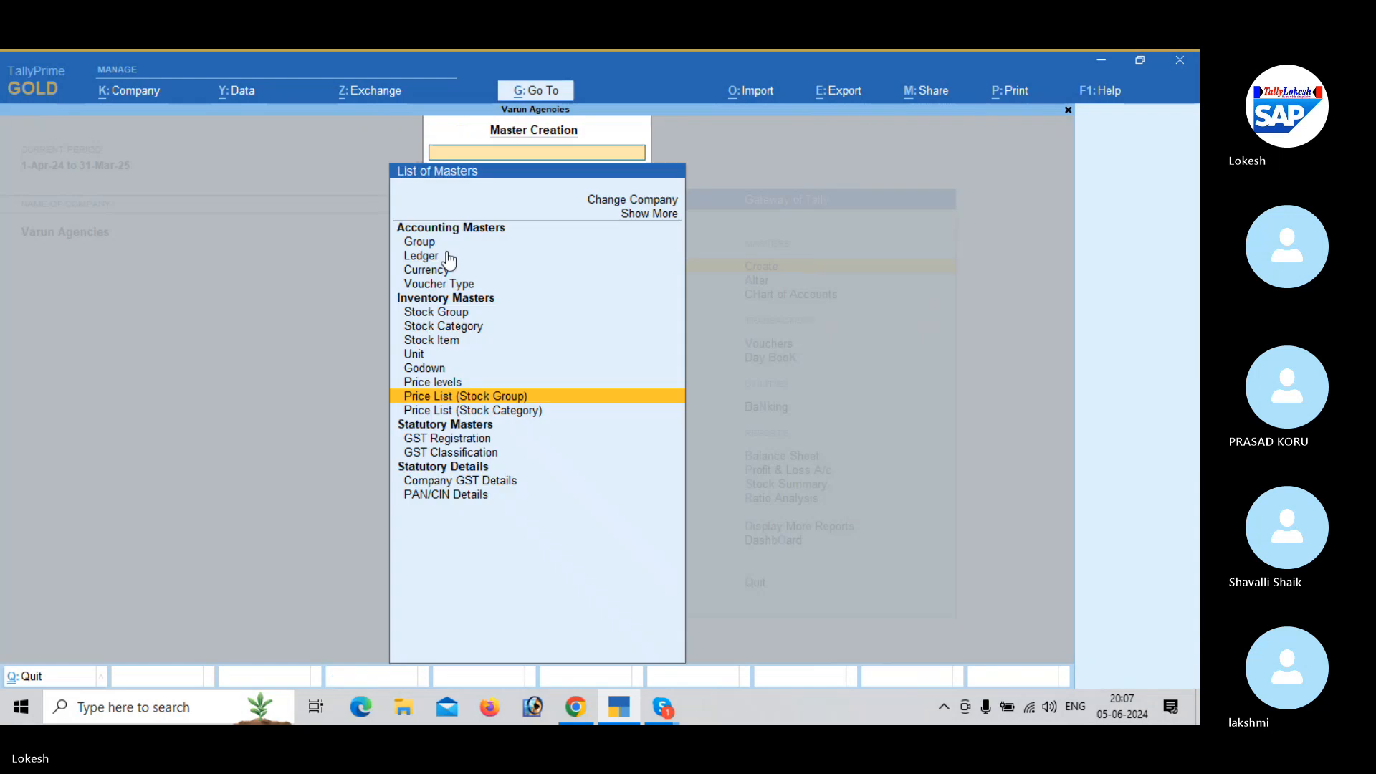
key(Escape)
key(Down)
key(Down)
key(Down)
key(Return)
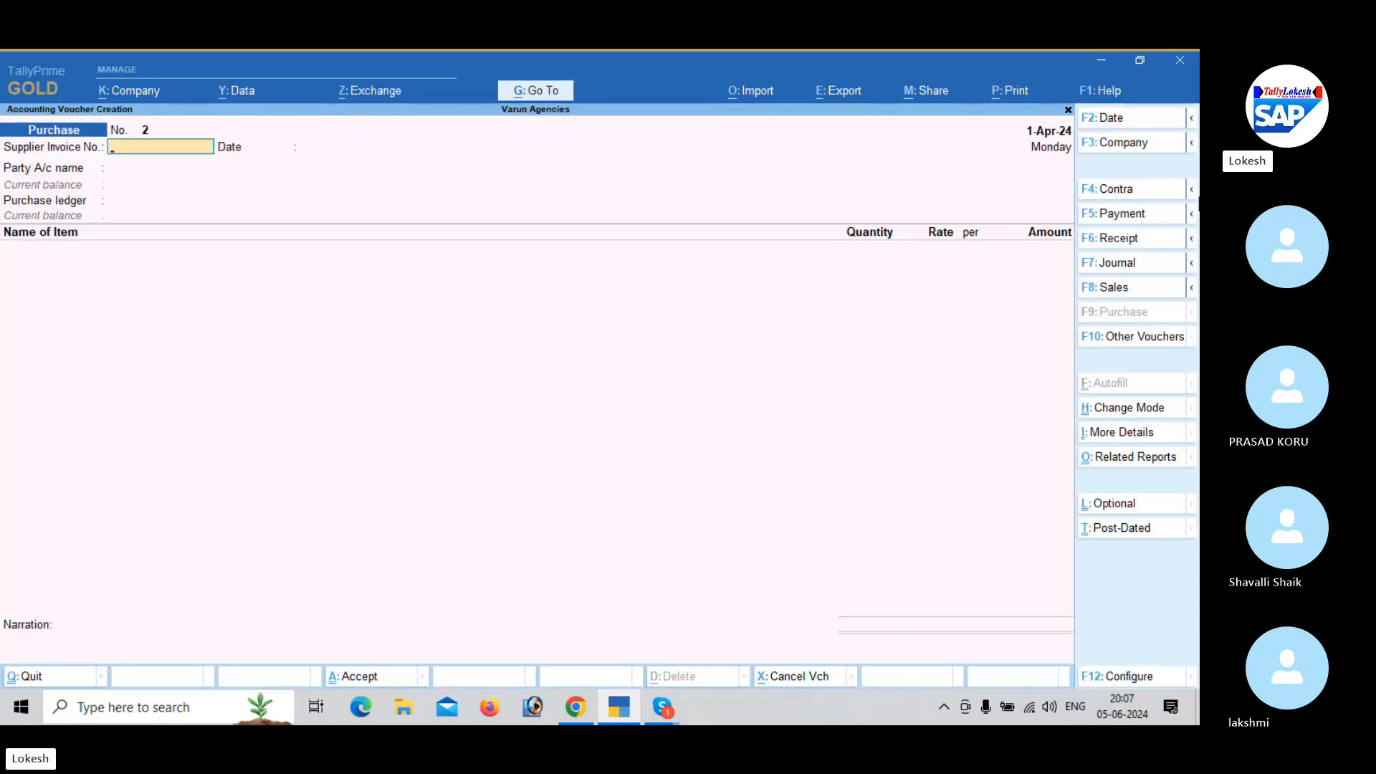
click(1155, 298)
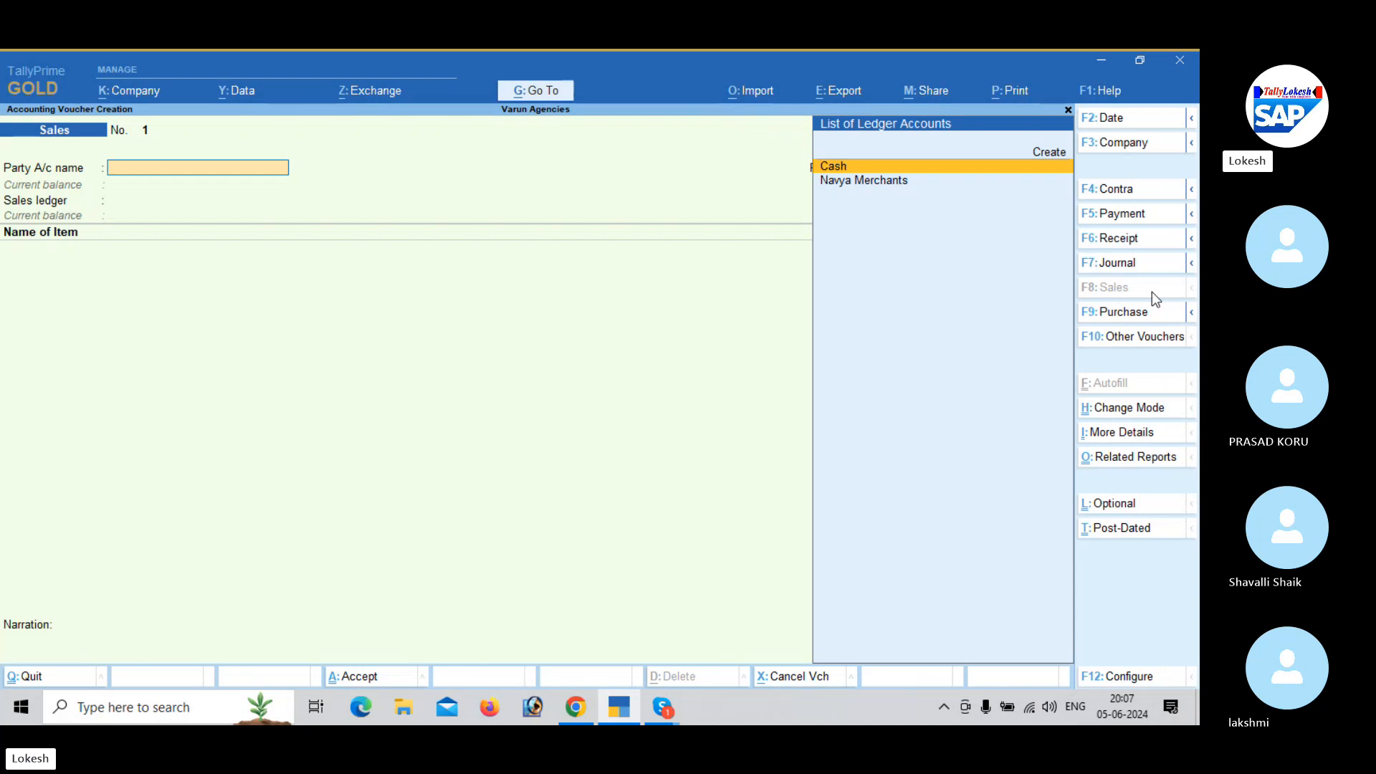
- Start a new party ledger from the sales voucher and name it John Traders
key(alt+c)
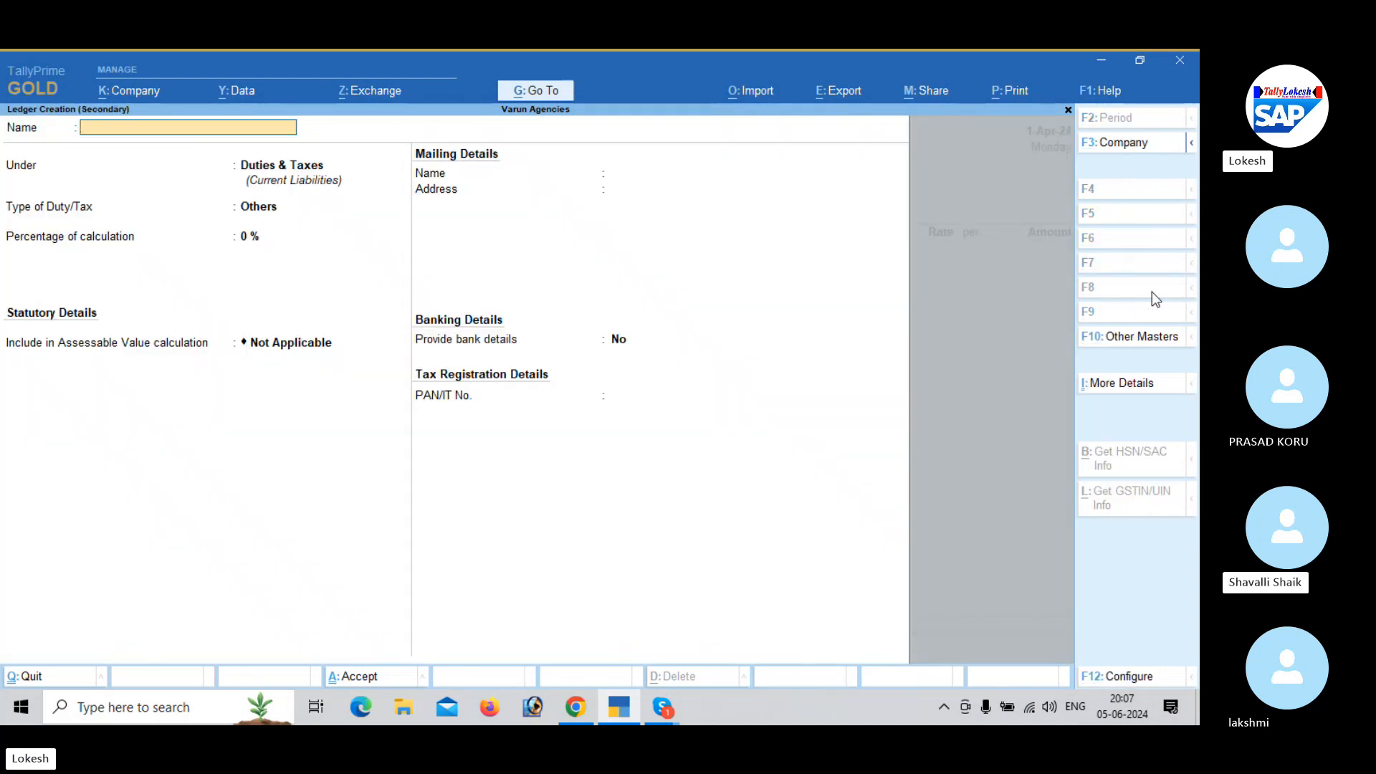
text(Jphn)
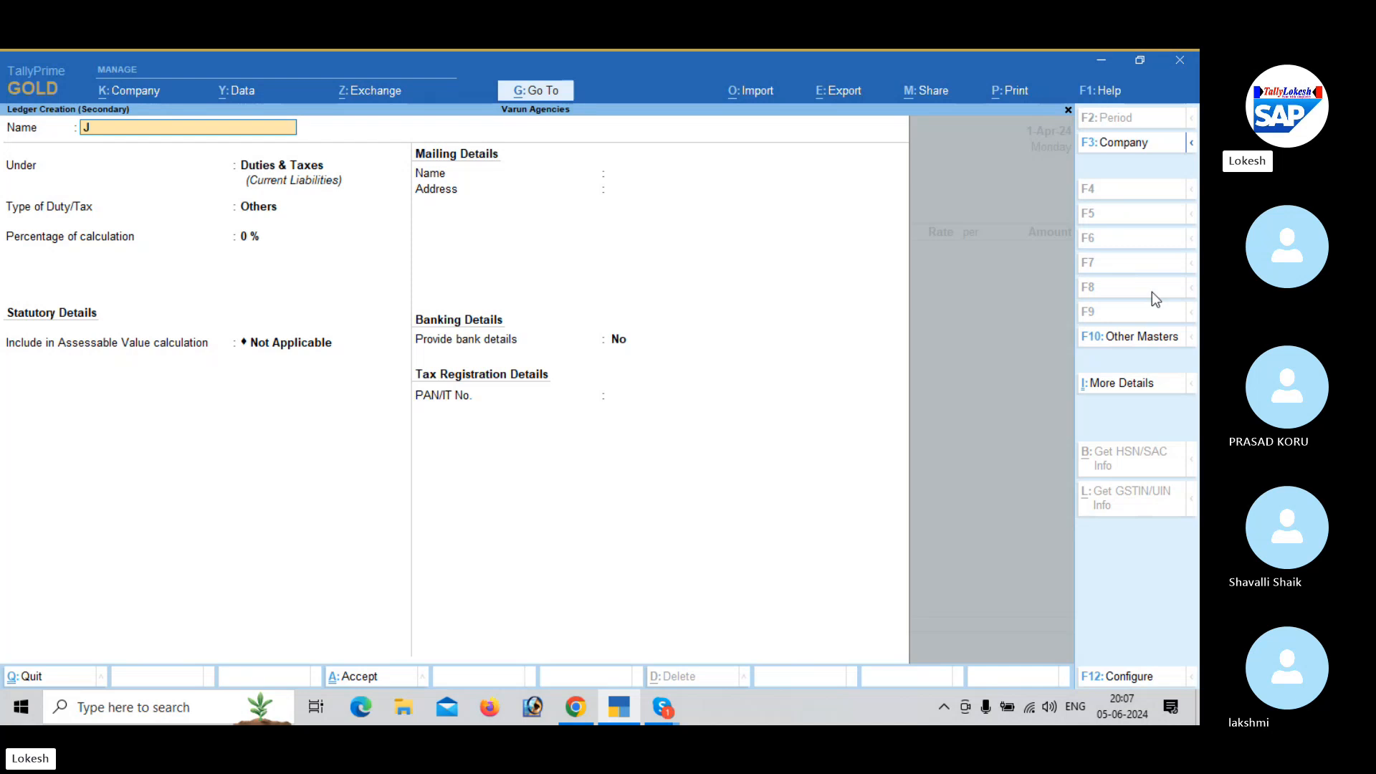
key(BackSpace)
key(BackSpace)
text(OH)
key(BackSpace)
key(BackSpace)
text(o)
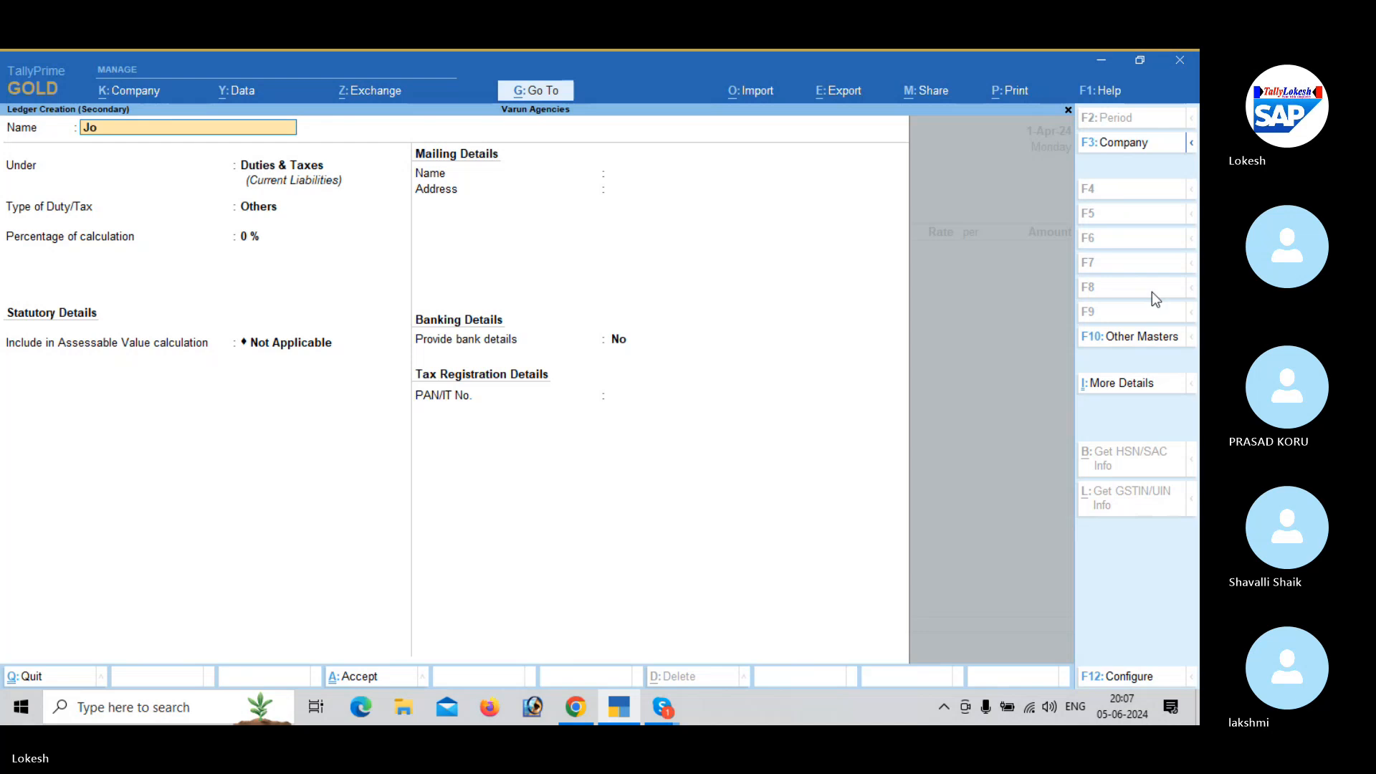
text(hn Traders)
key(Return)
- Place the John Traders ledger under Sundry Debtors, keeping the default mailing details with Andhra Pradesh and India
text(Sun)
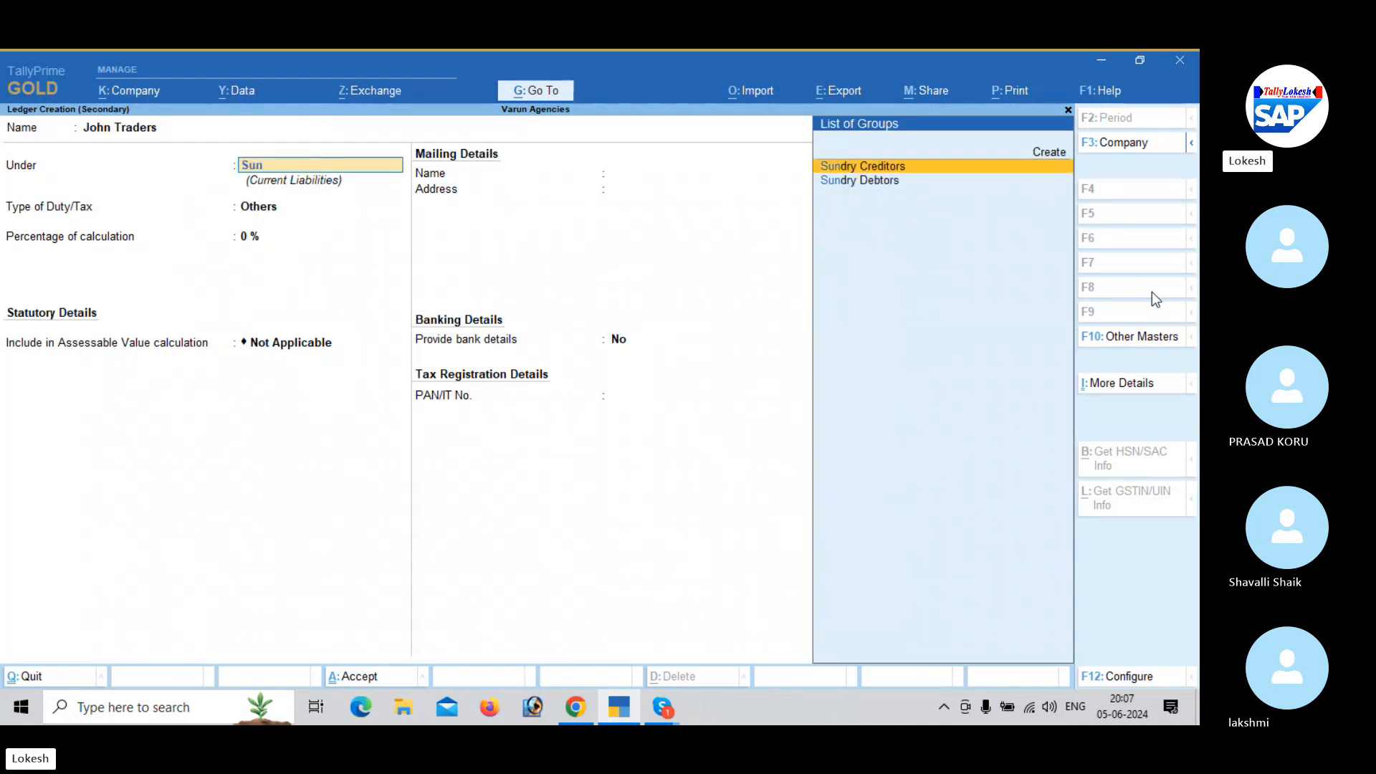
key(Down)
key(Return)
- Enter only state code 37 as the GSTIN/UIN of John Traders and save the ledger
key(Return)
key(Return)
key(Return)
key(Return)
key(Return)
key(Return)
key(Return)
key(Return)
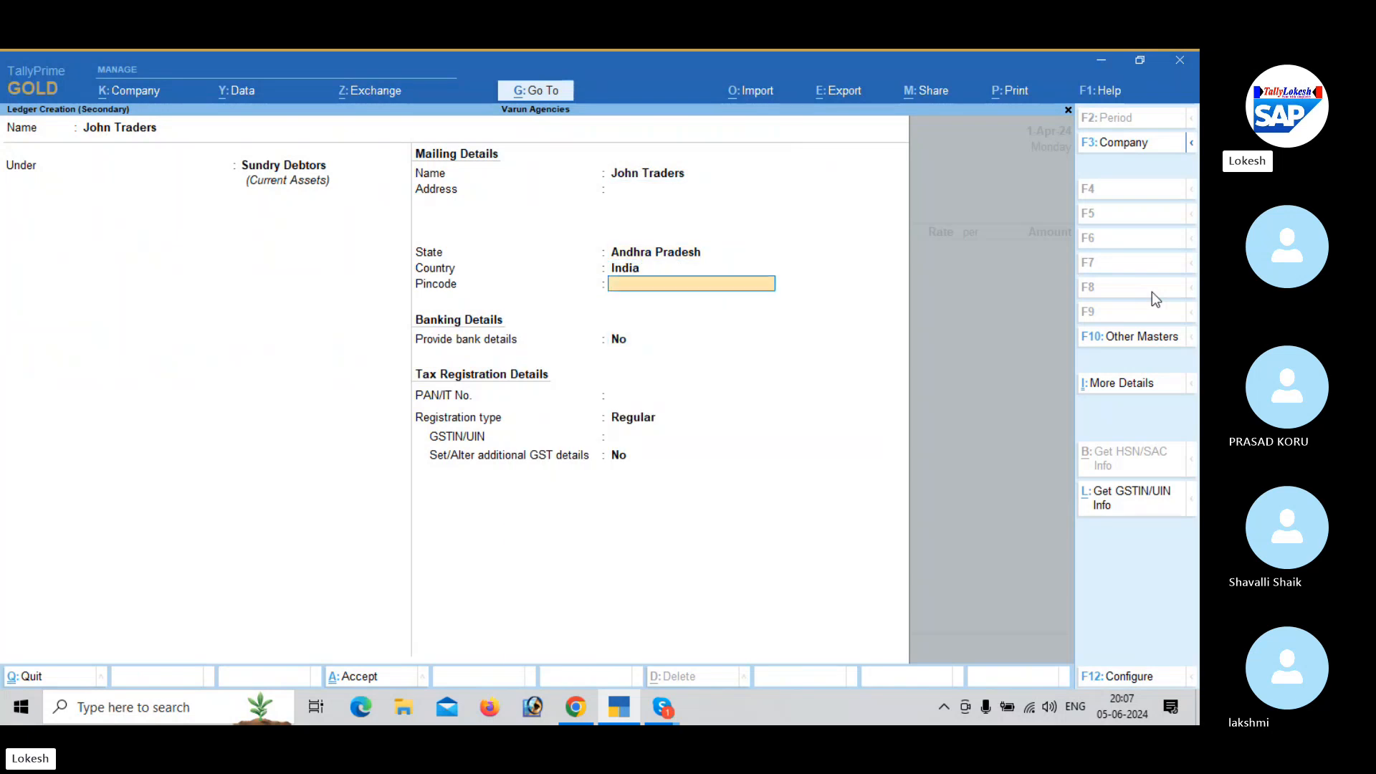
text(37)
key(Return)
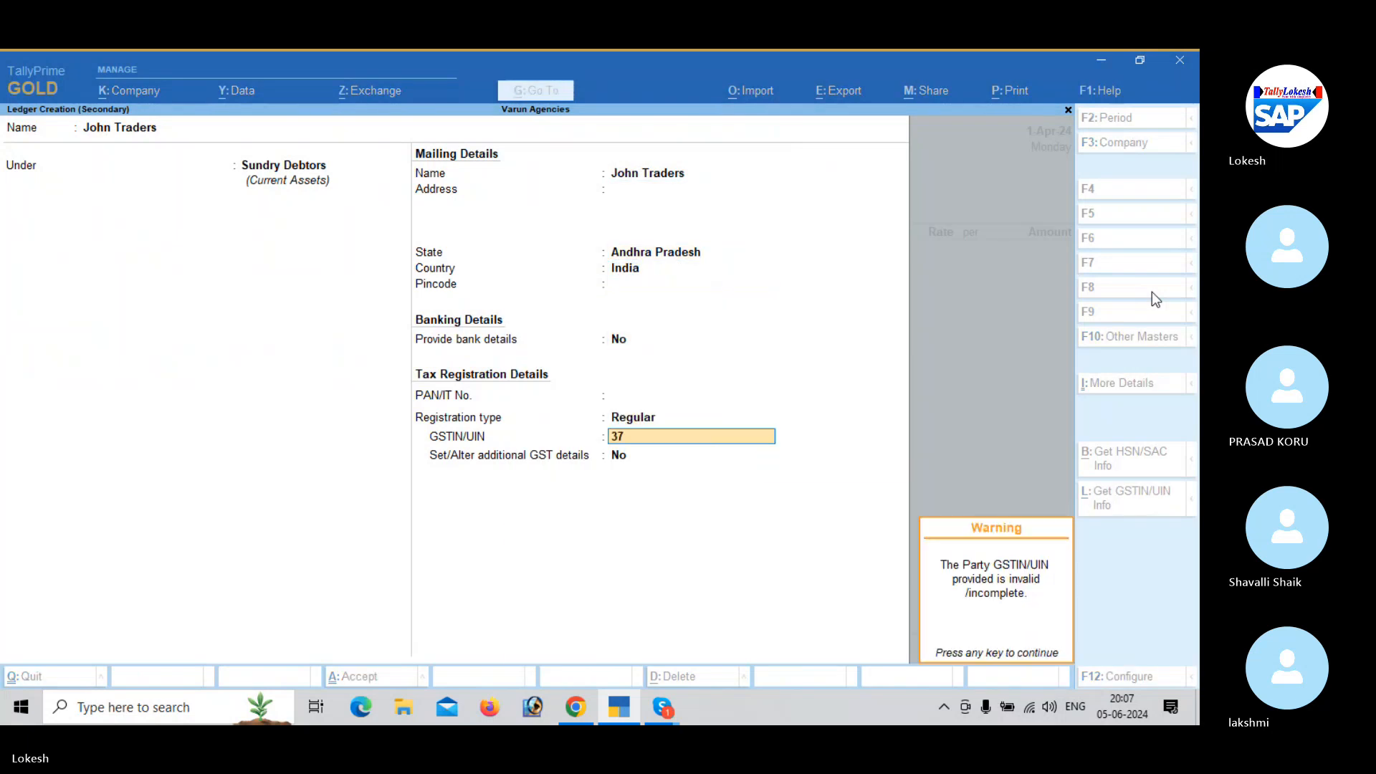
key(Return)
key(Return)
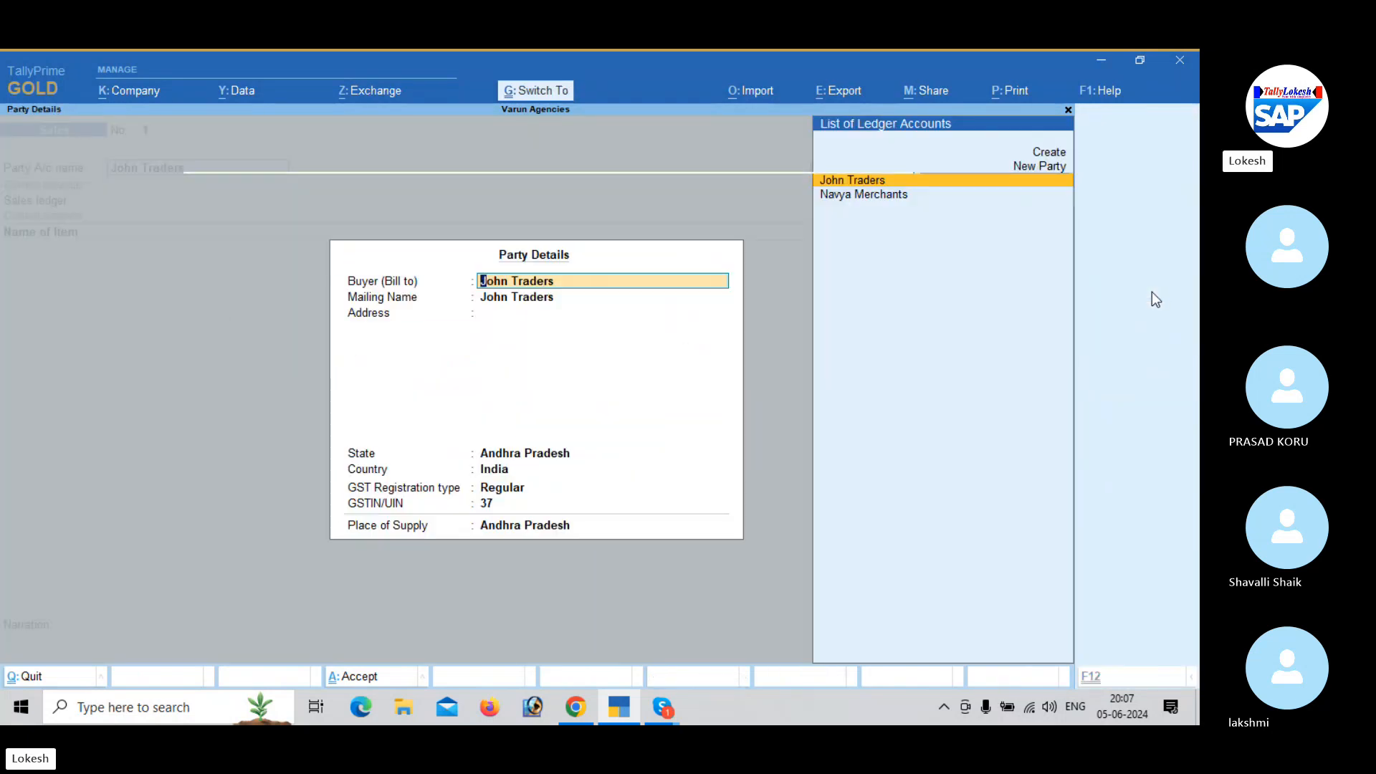
- Accept the party details for John Traders and choose Retailers as the sales voucher's price level
key(ctrl+a)
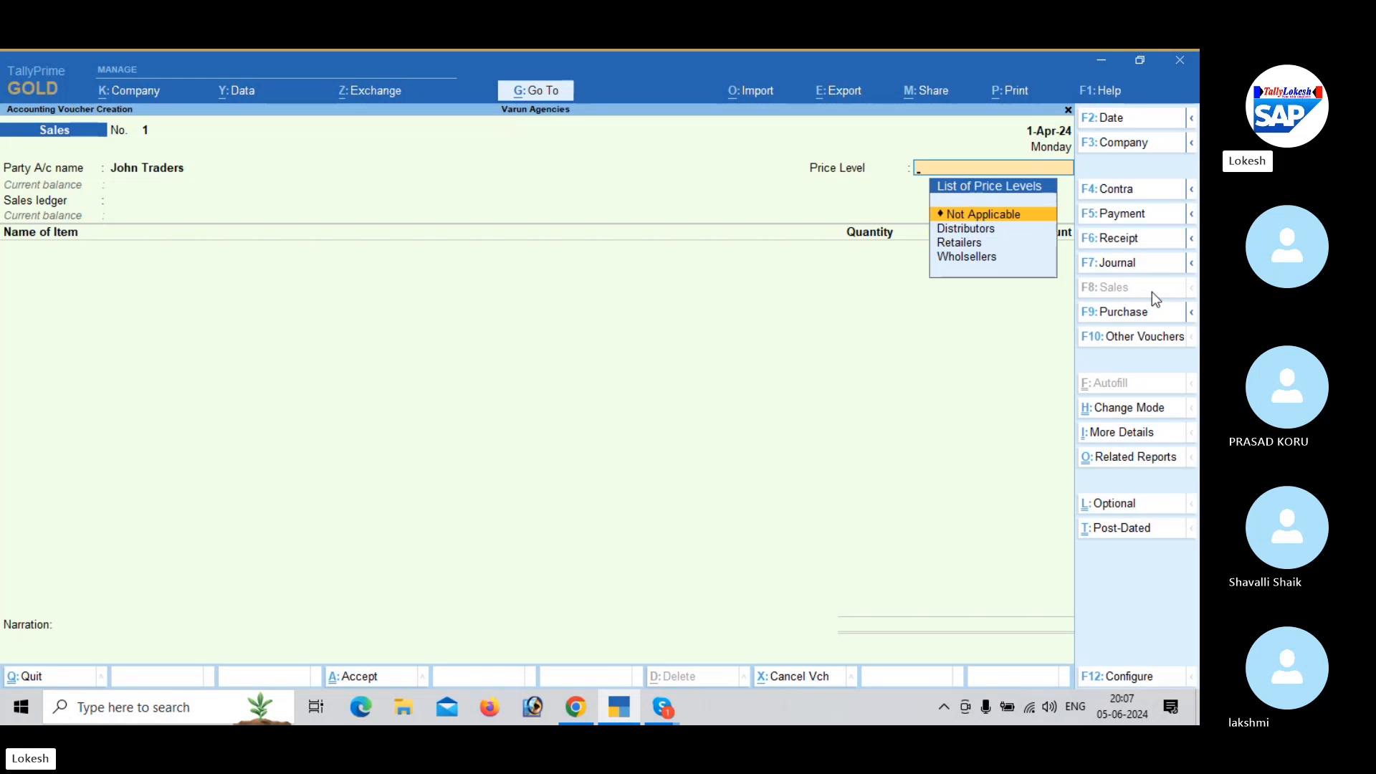
key(Down)
key(Down)
key(Return)
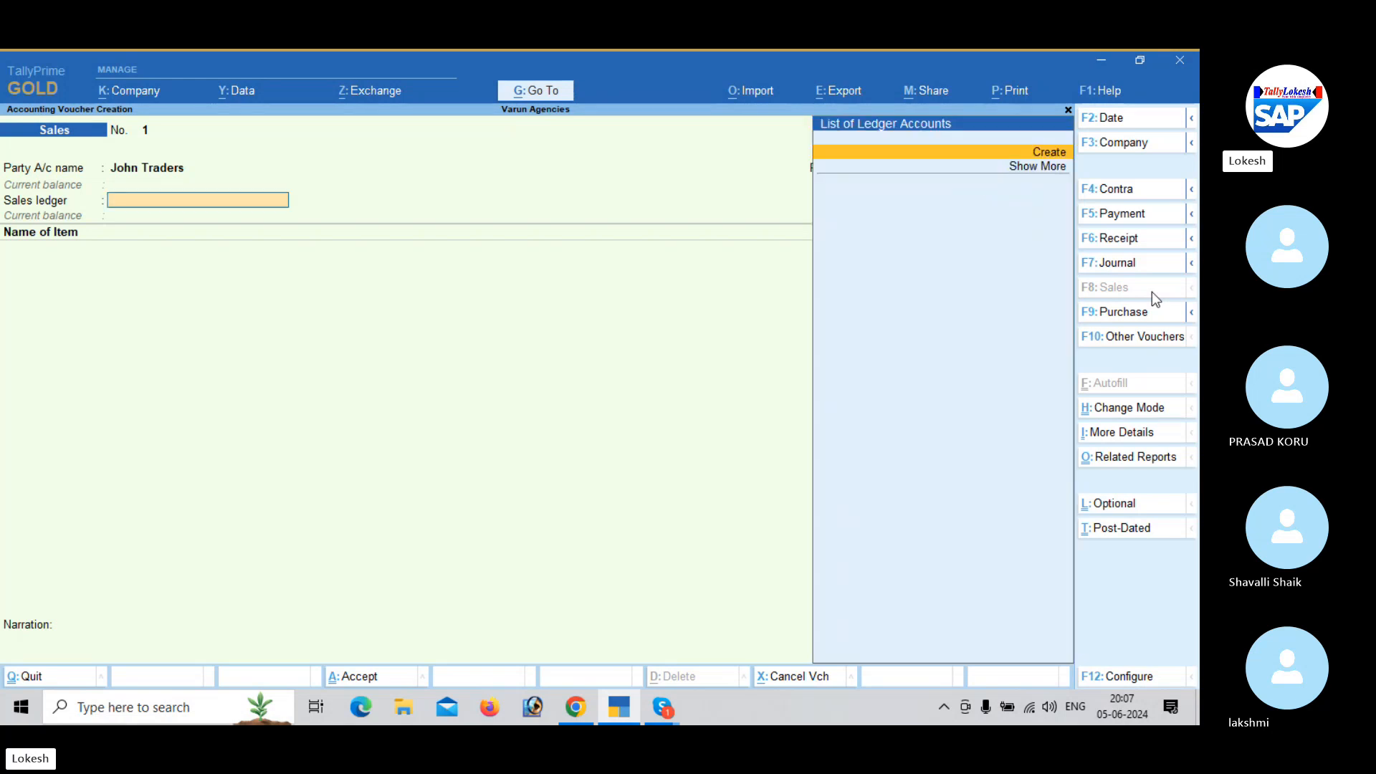
- Create a ledger named Sales from the voucher's sales ledger field and place it under Sales Accounts
key(alt+c)
text(Sa)
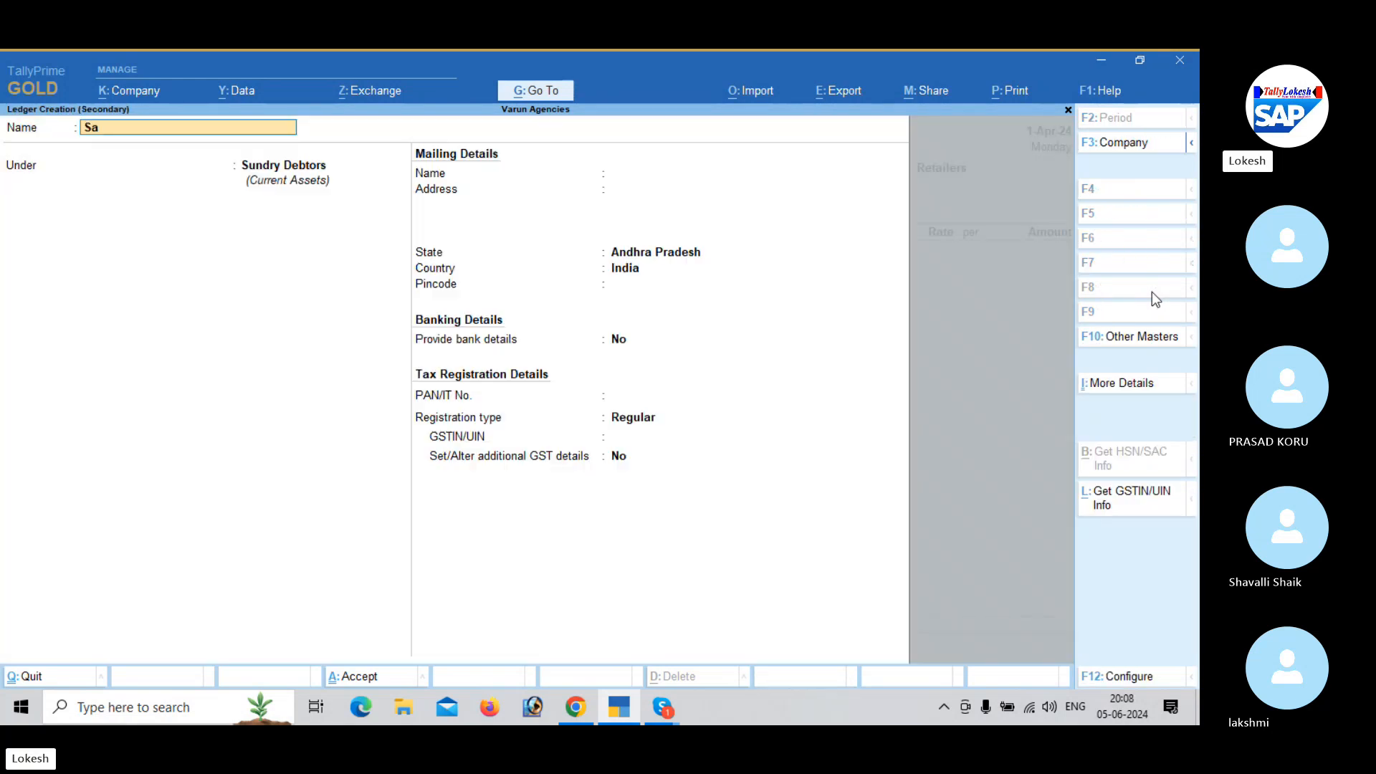
text(les)
key(Return)
text(Sa)
key(Return)
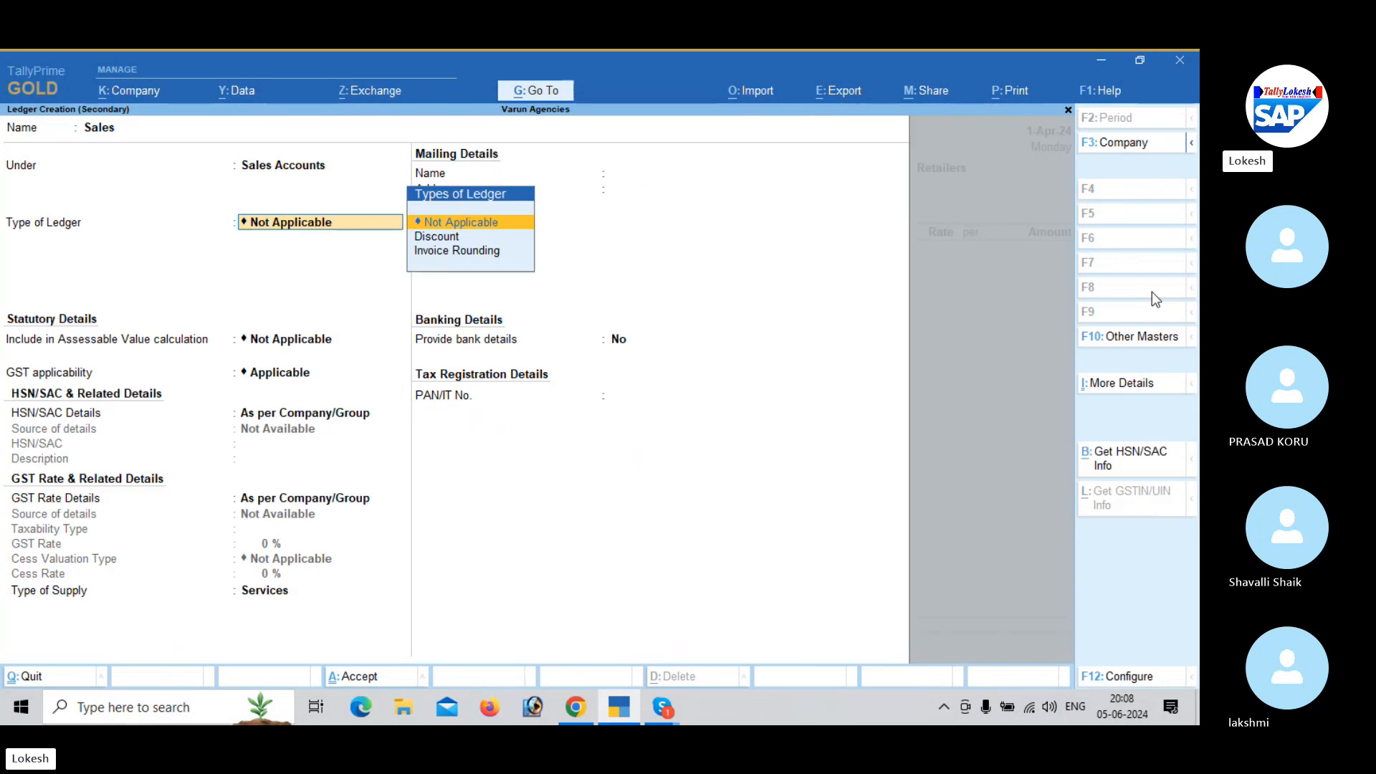
- Set the Sales ledger's type of supply to Goods, keep the other defaults, and save the ledger
key(Return)
key(Return)
key(Return)
key(Return)
key(Return)
key(Up)
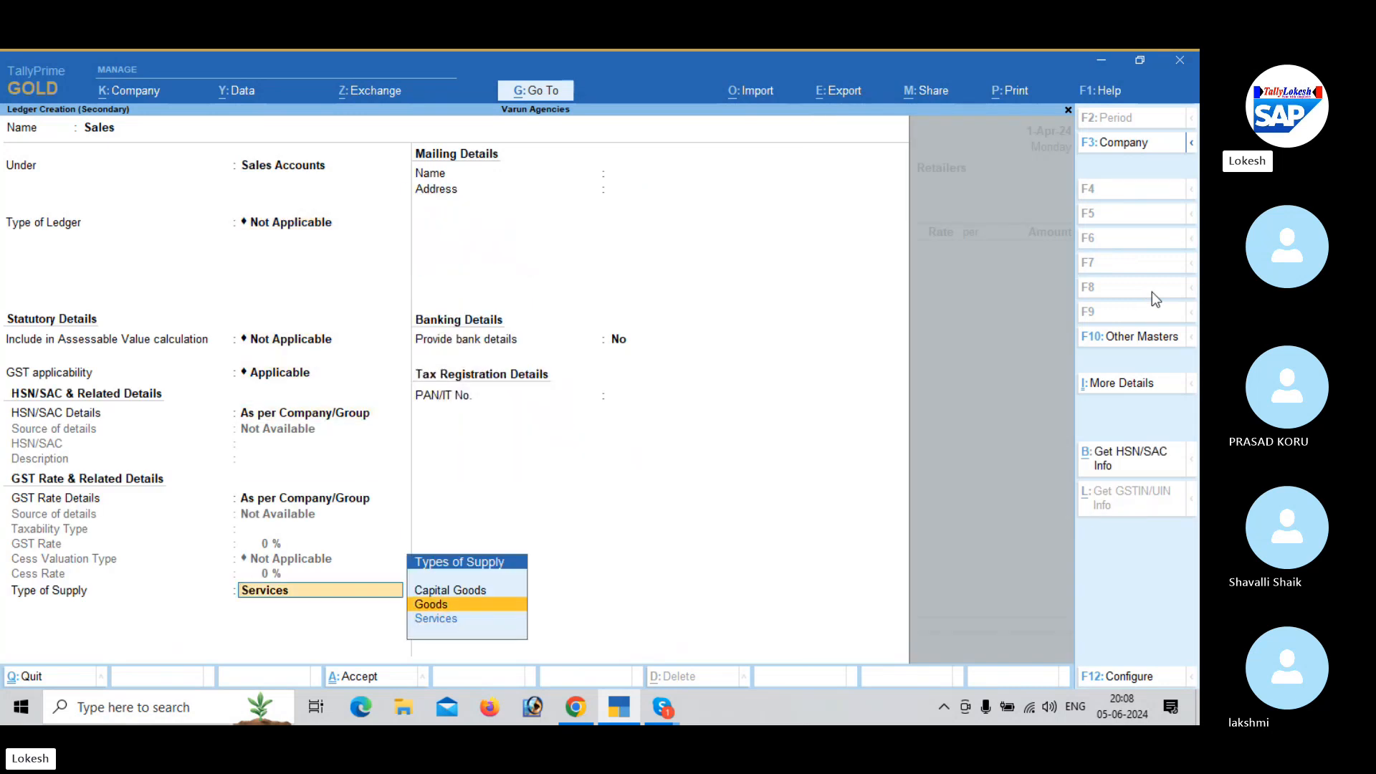
key(Return)
key(Return)
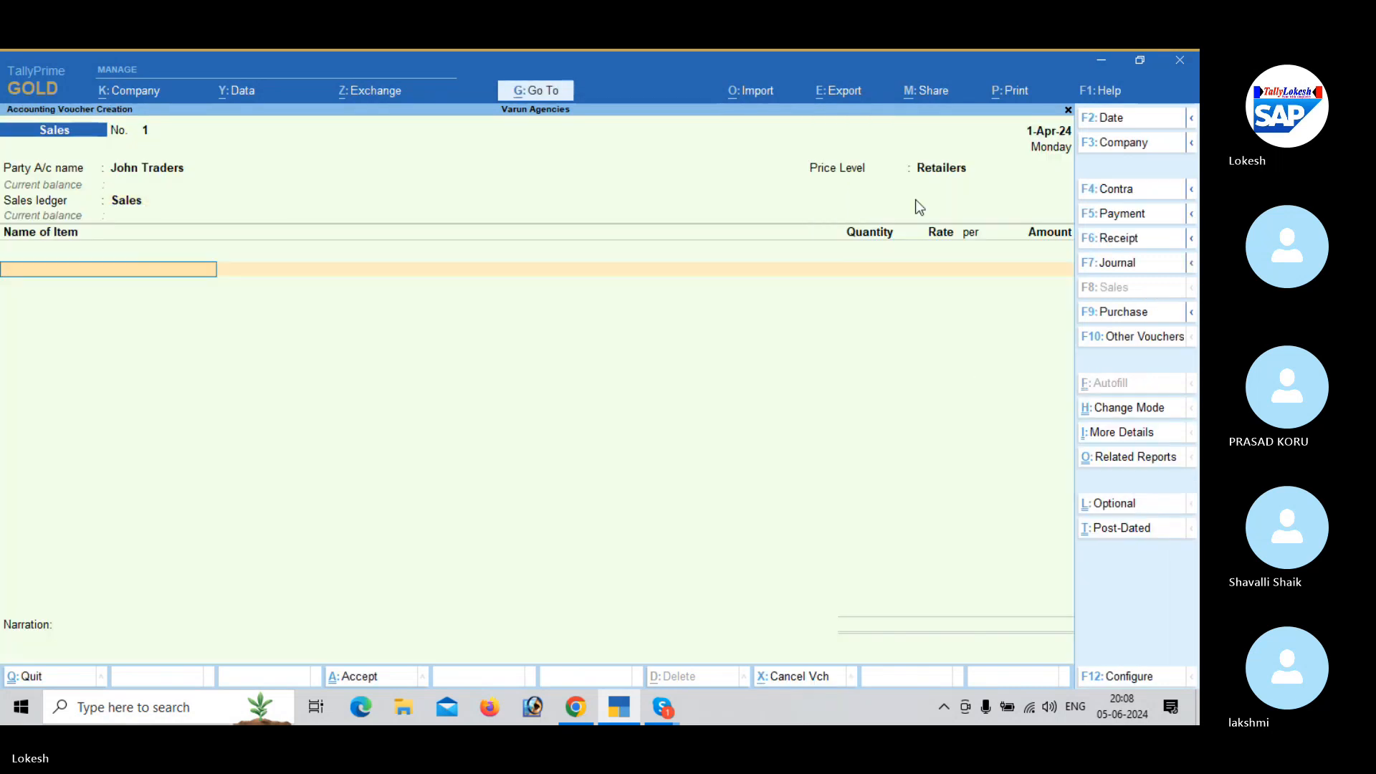
- Enable the Discount column in invoices in the company features and save the settings
click(146, 92)
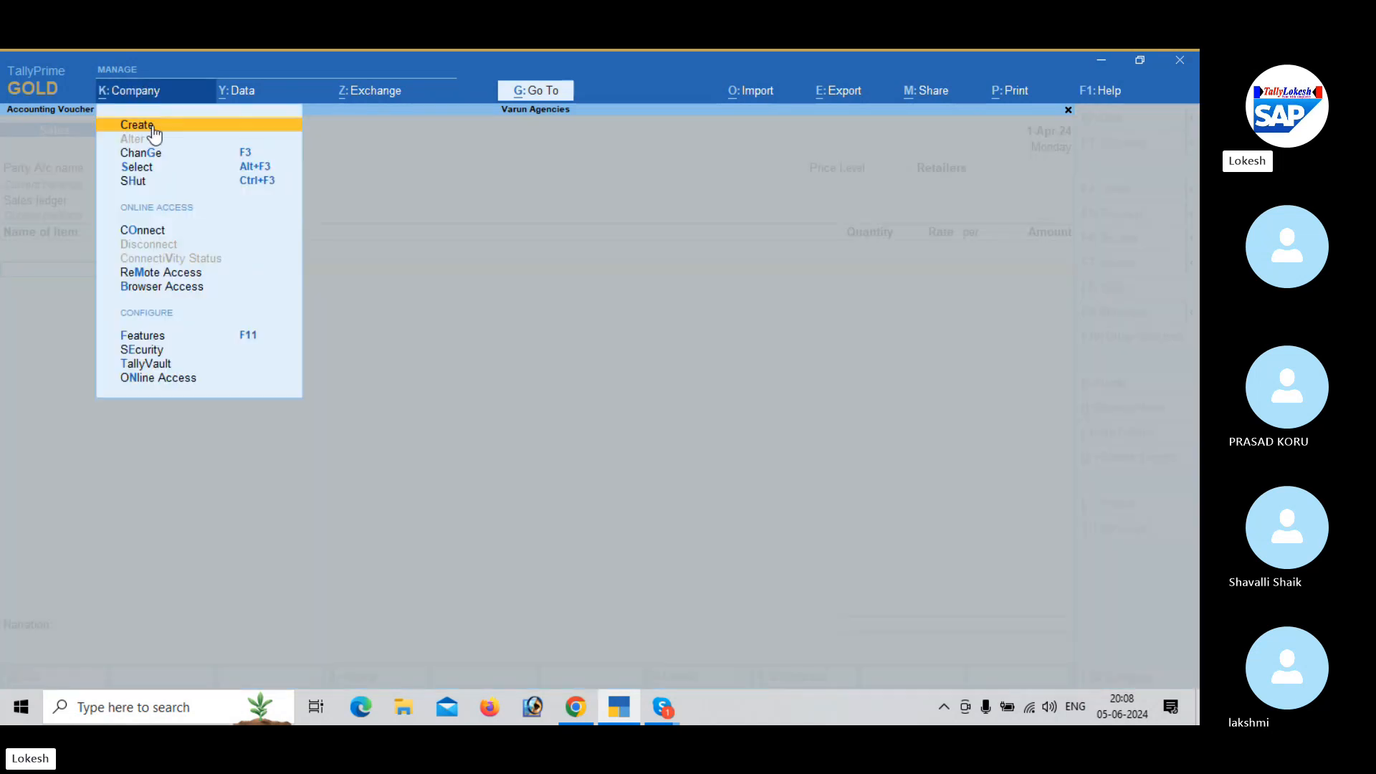
click(203, 337)
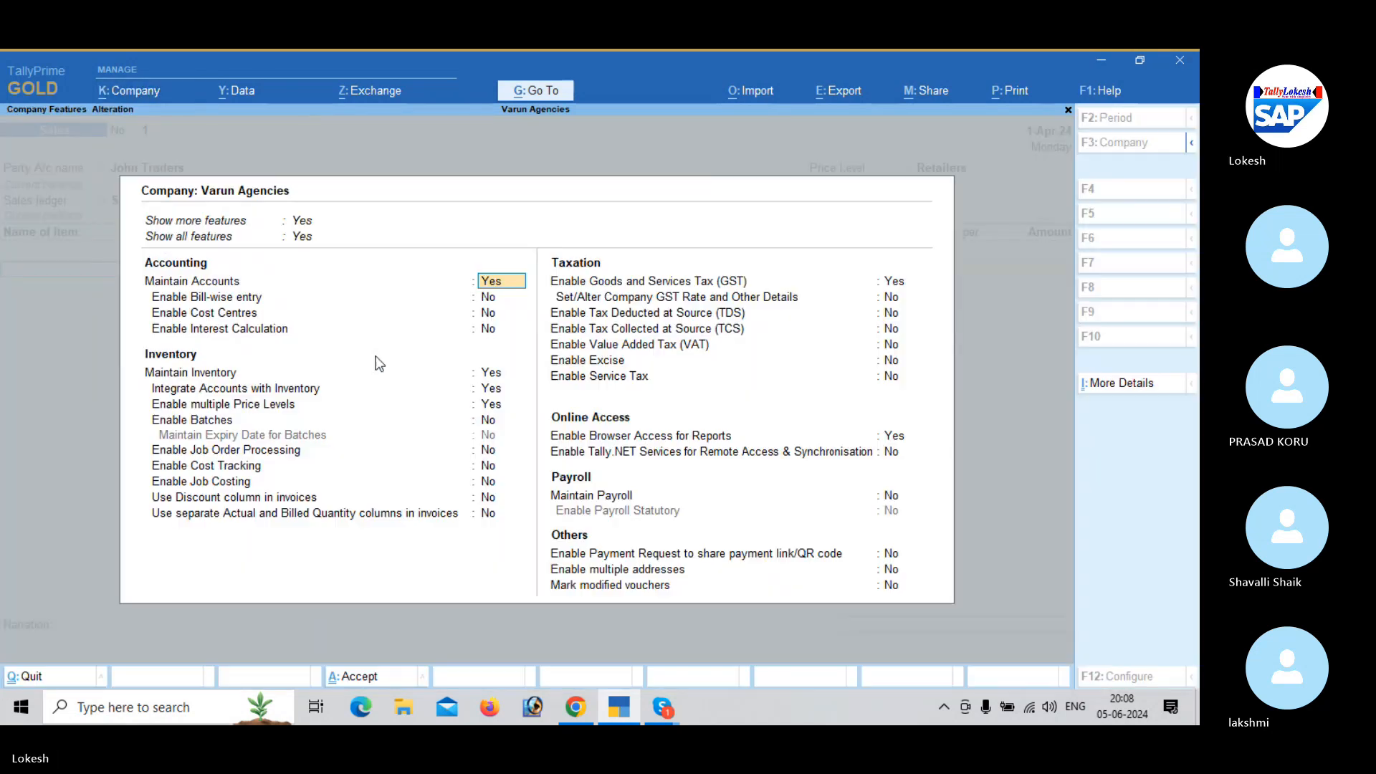
click(492, 500)
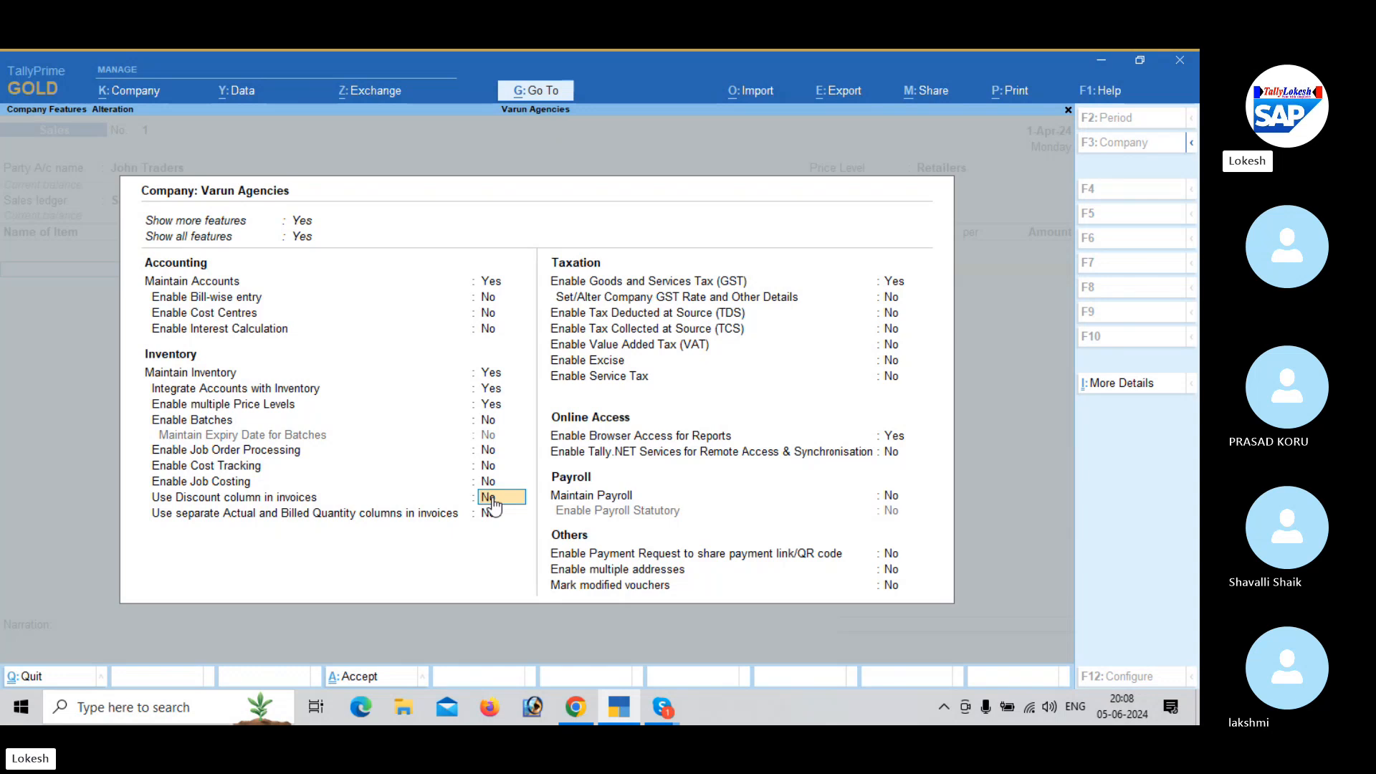
key(y)
key(ctrl+a)
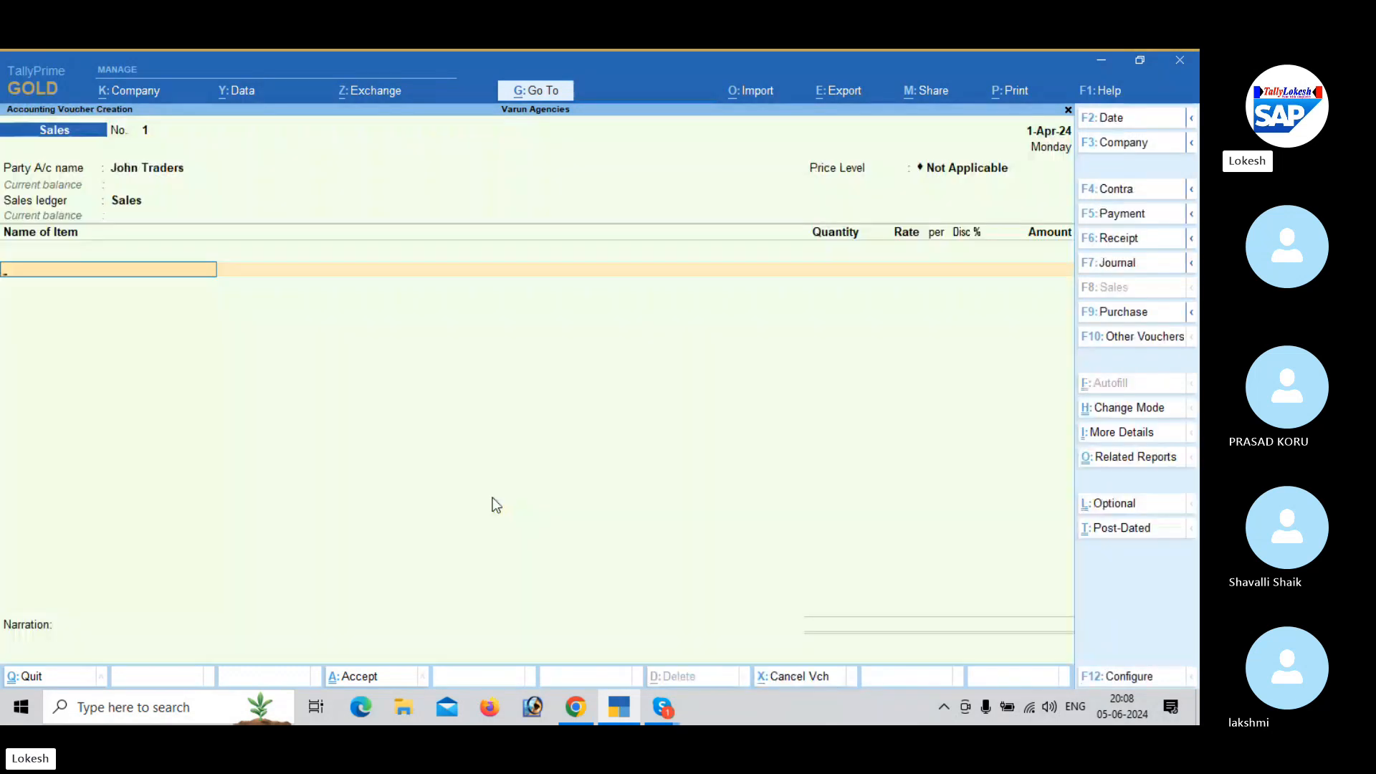
- Set the sales voucher's price level to Retailers again and return to the item lines
click(957, 174)
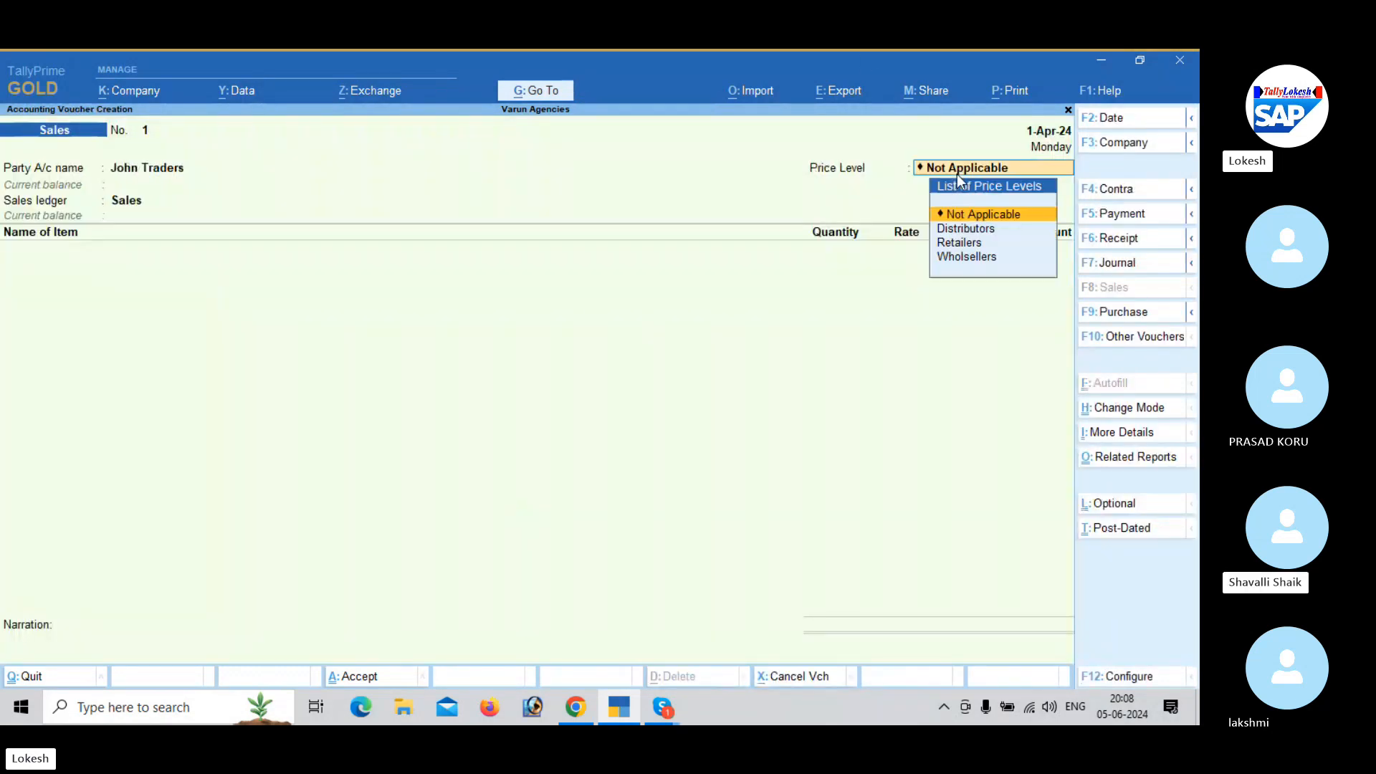
key(Down)
key(Down)
key(Return)
key(Return)
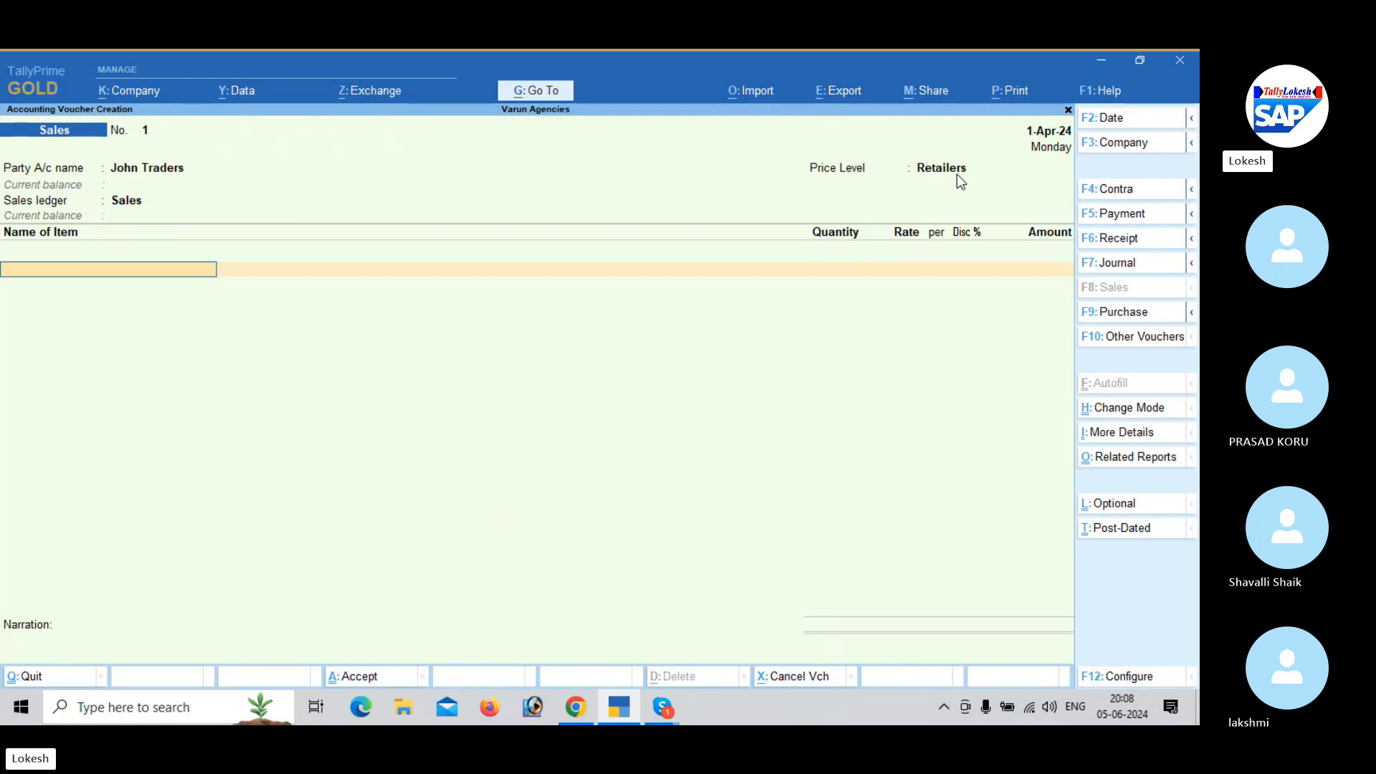
- Enter Fruit Butter Jam as the first item with a quantity of 10 pk, accepting the price list rate and discount
text(F)
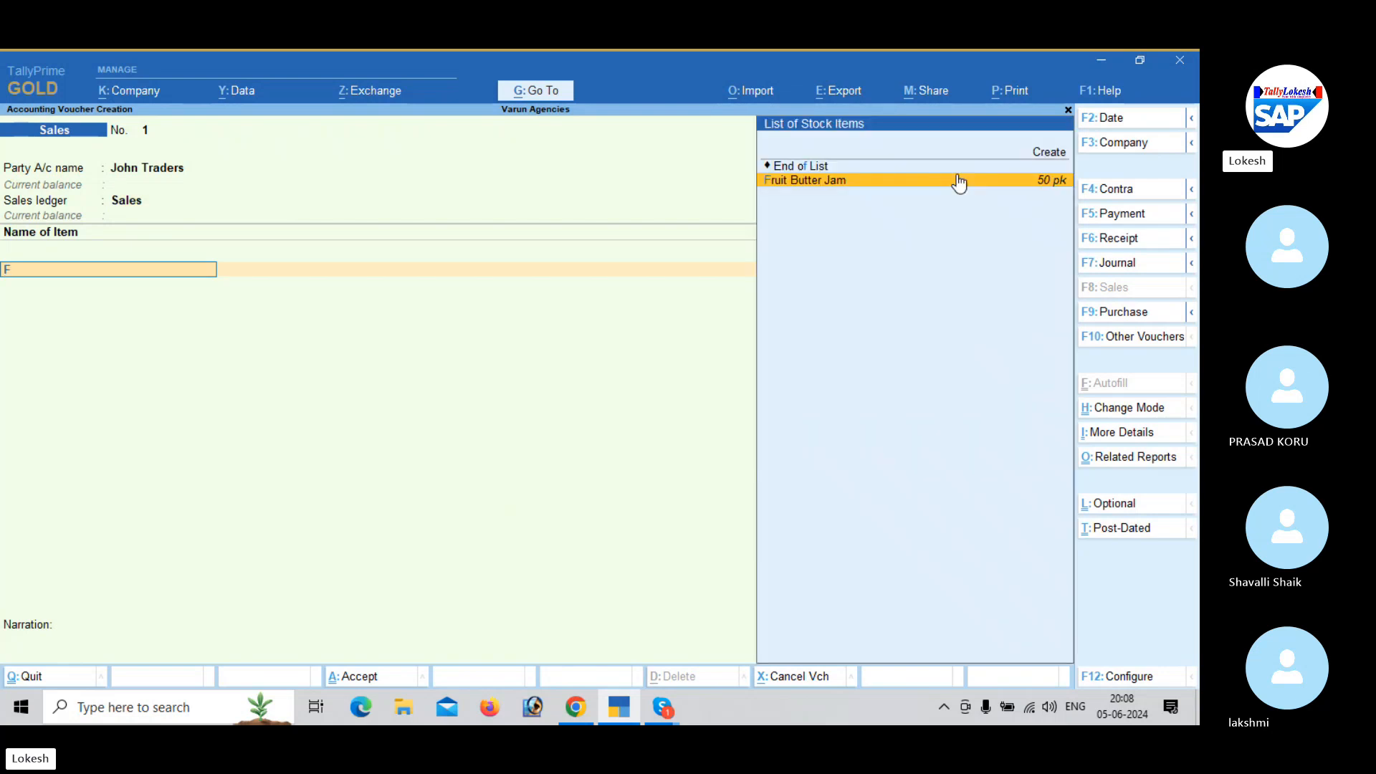
key(Return)
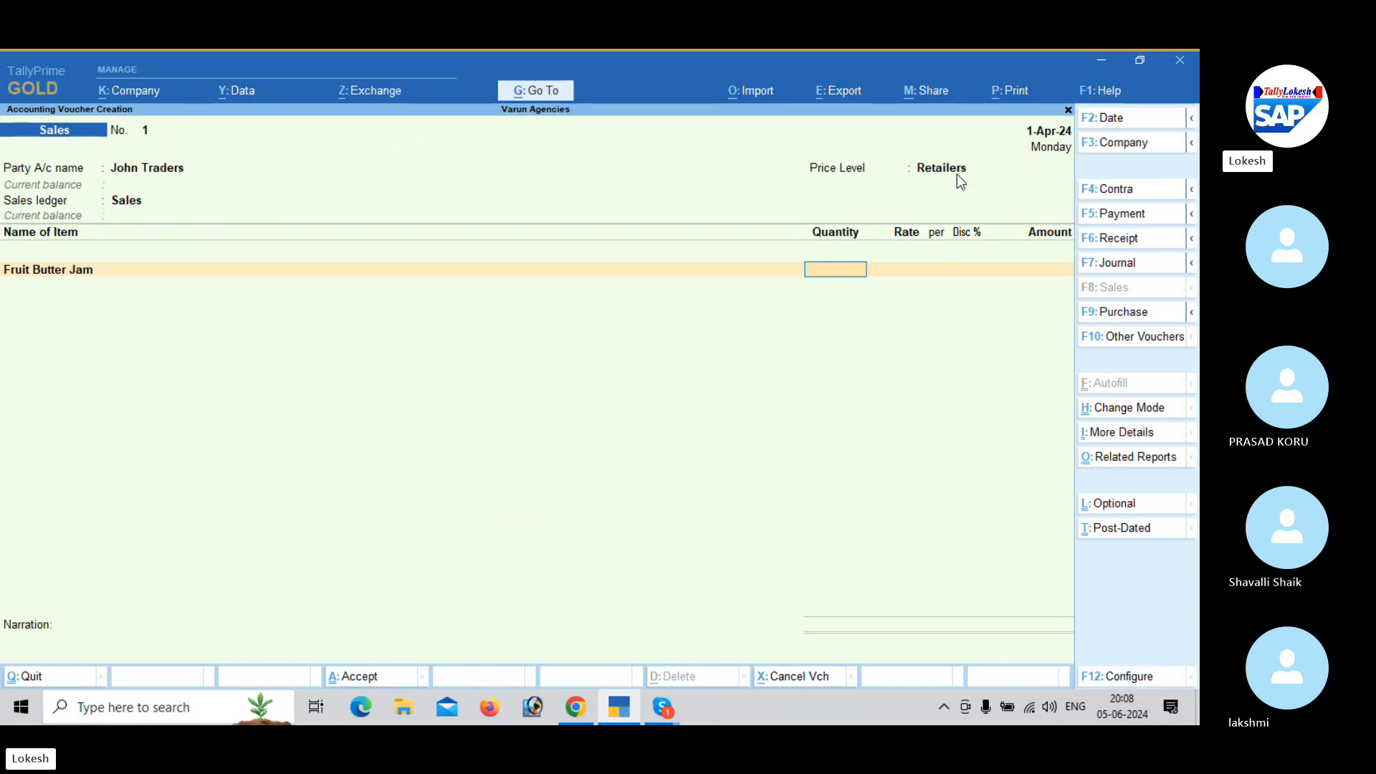
text(10)
key(Return)
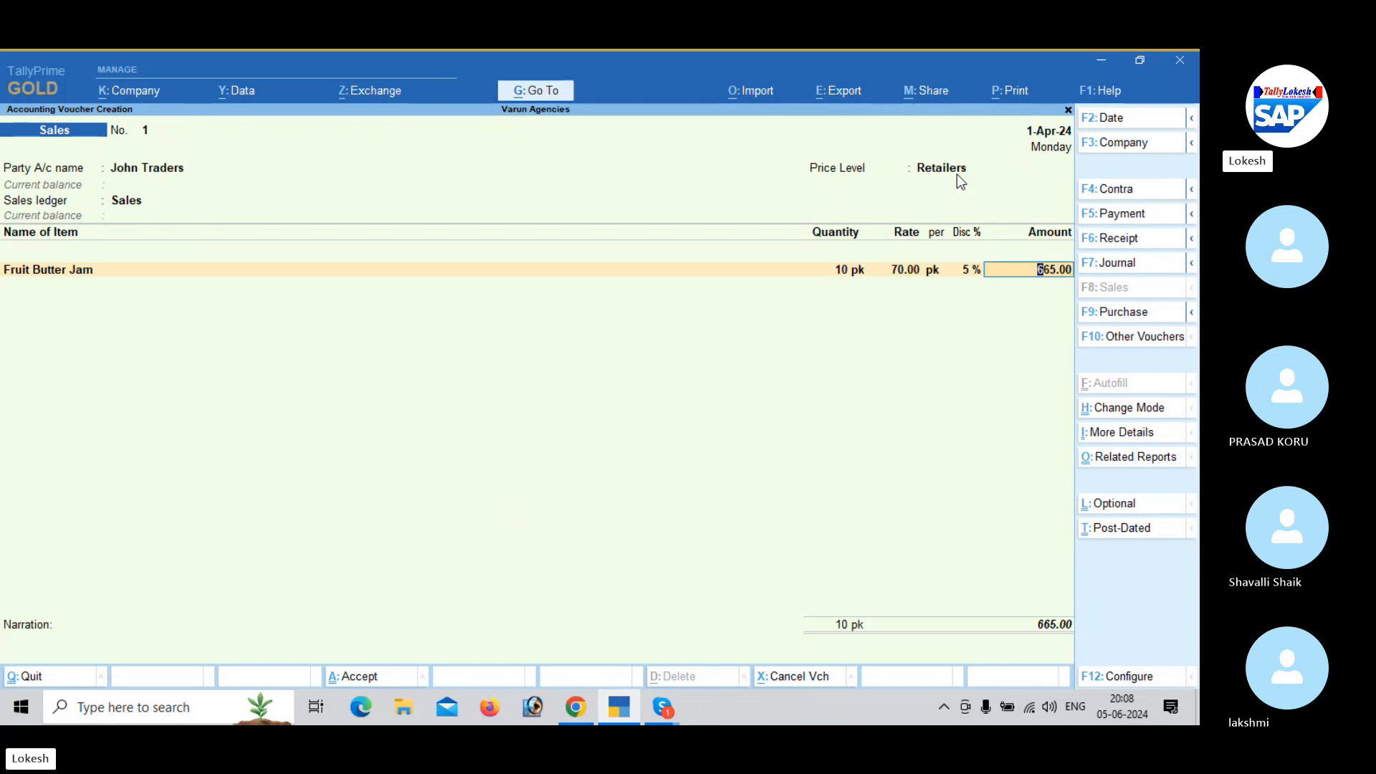
key(Return)
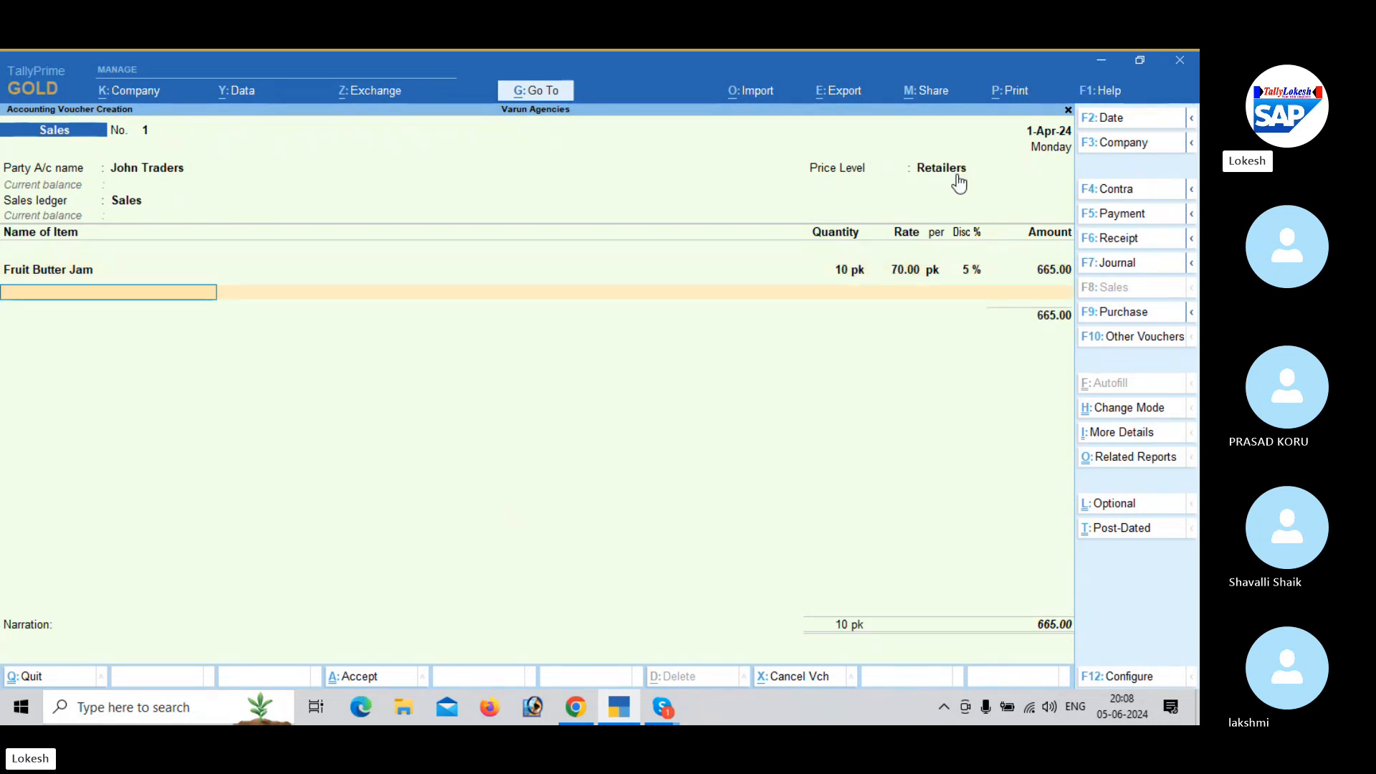
- Add a second Fruit Butter Jam line, trying a quantity of 50 pk before settling on 45 pk
text(F)
key(Return)
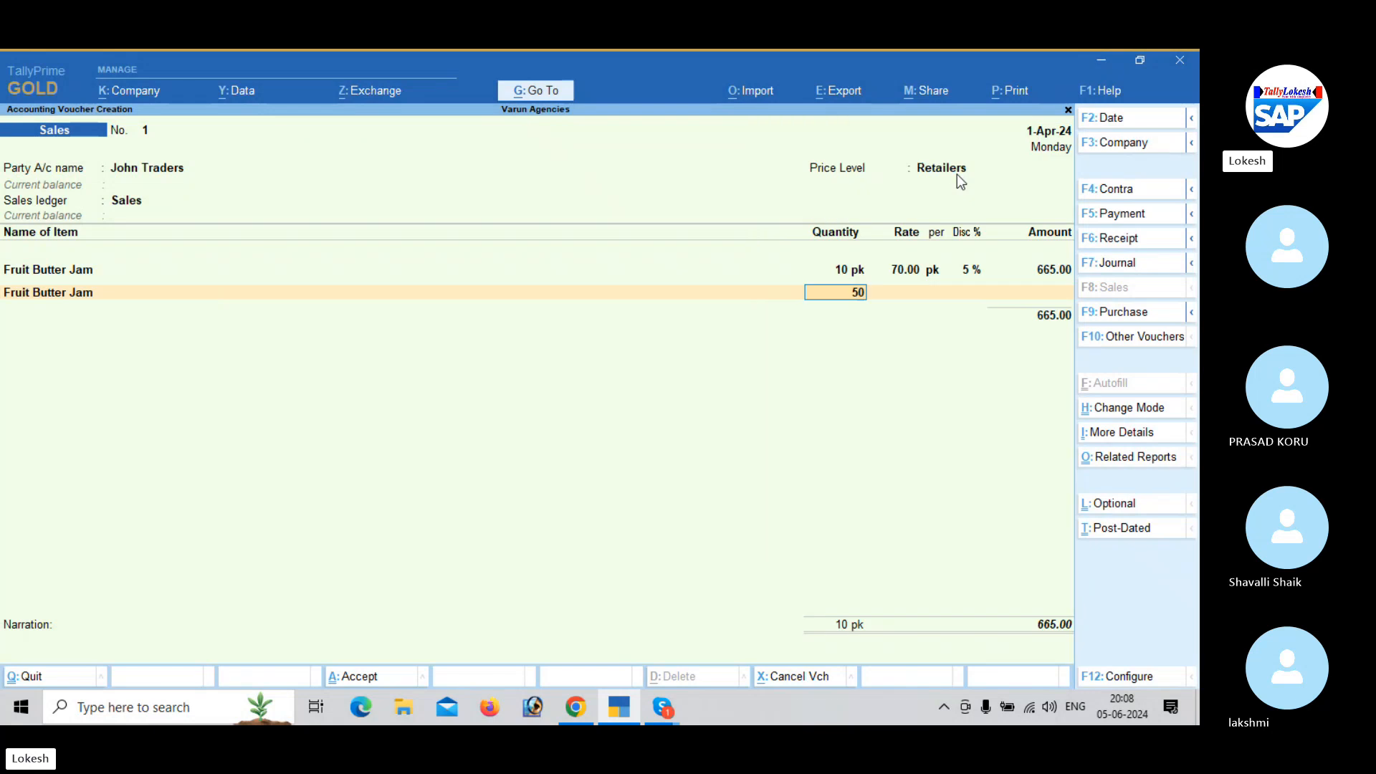
text(50)
key(Return)
key(Return)
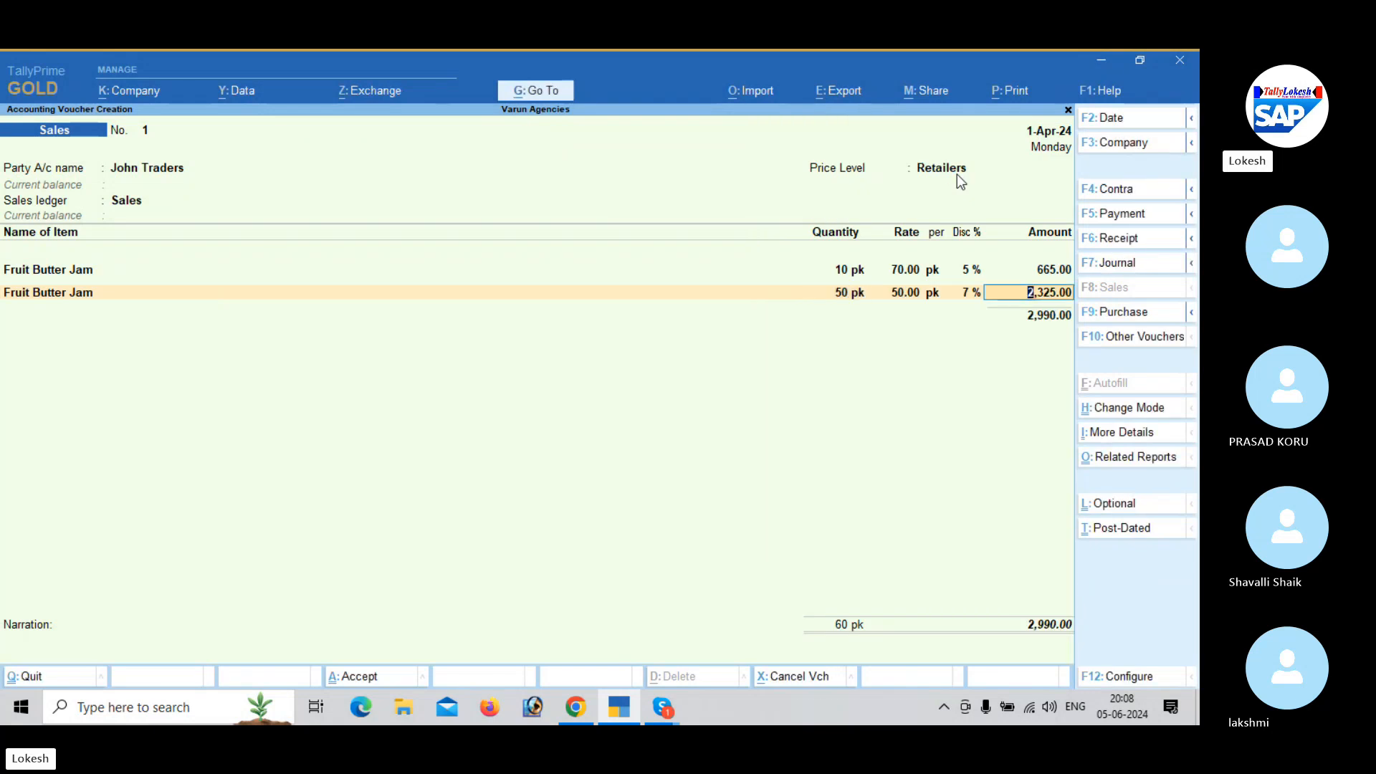
key(BackSpace)
text(45)
key(Return)
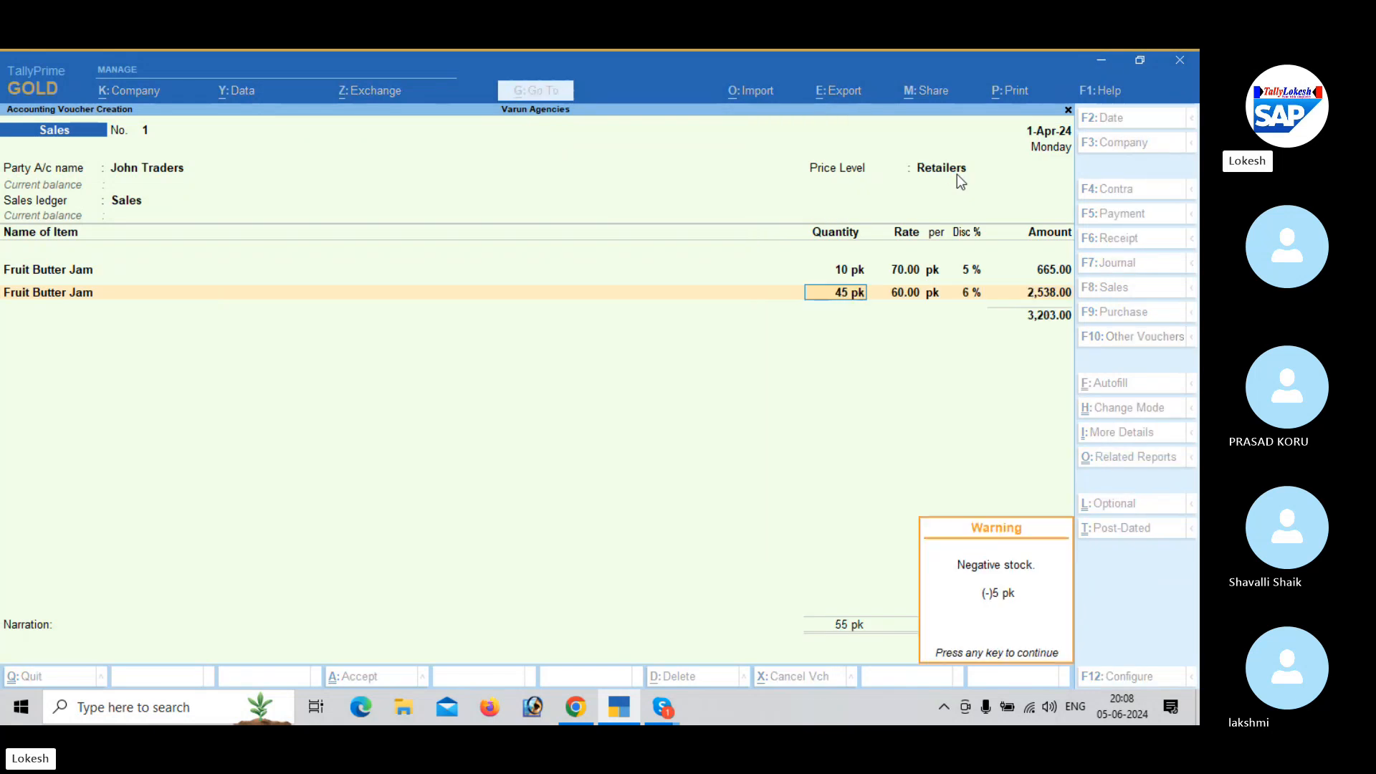
- Add a third Fruit Butter Jam line with a quantity of 75 pk and accept its amount
key(Return)
key(Return)
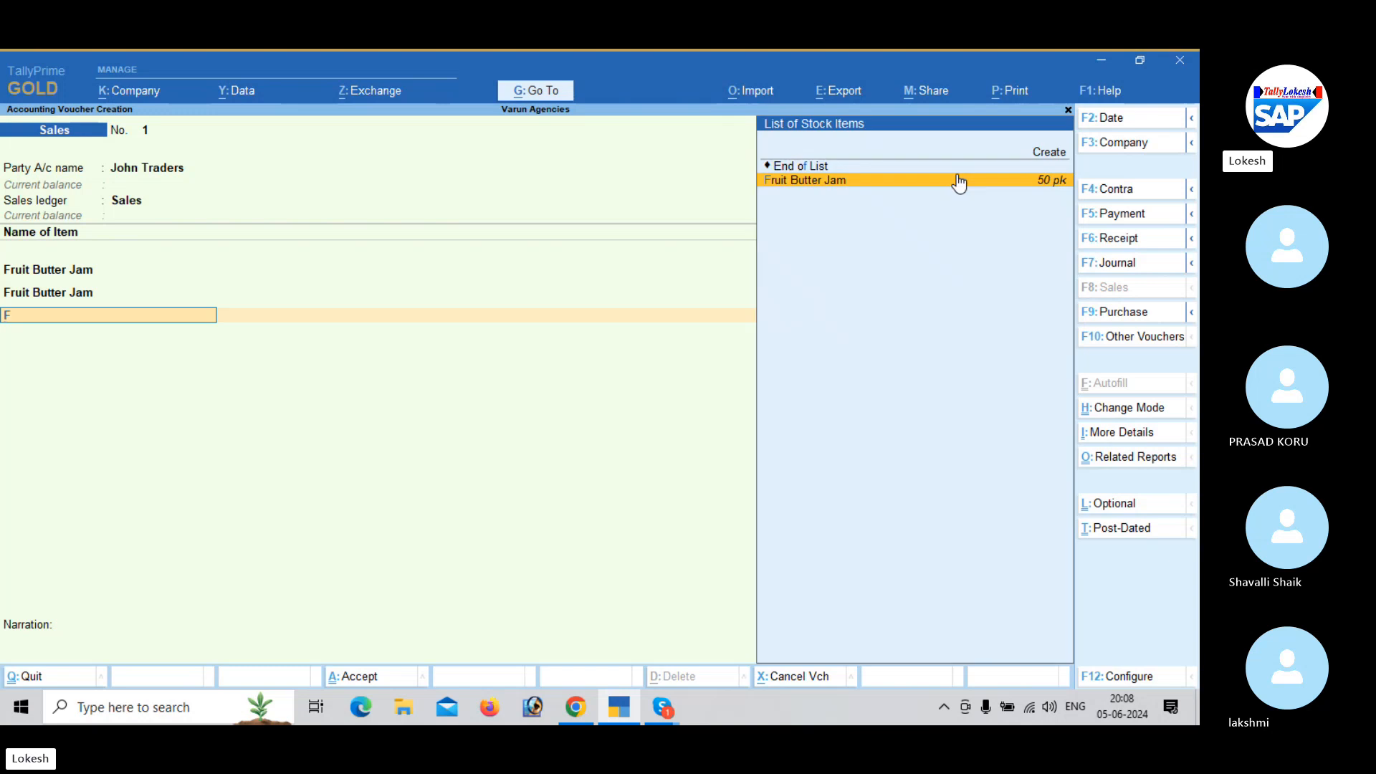
key(Return)
text(75)
key(Return)
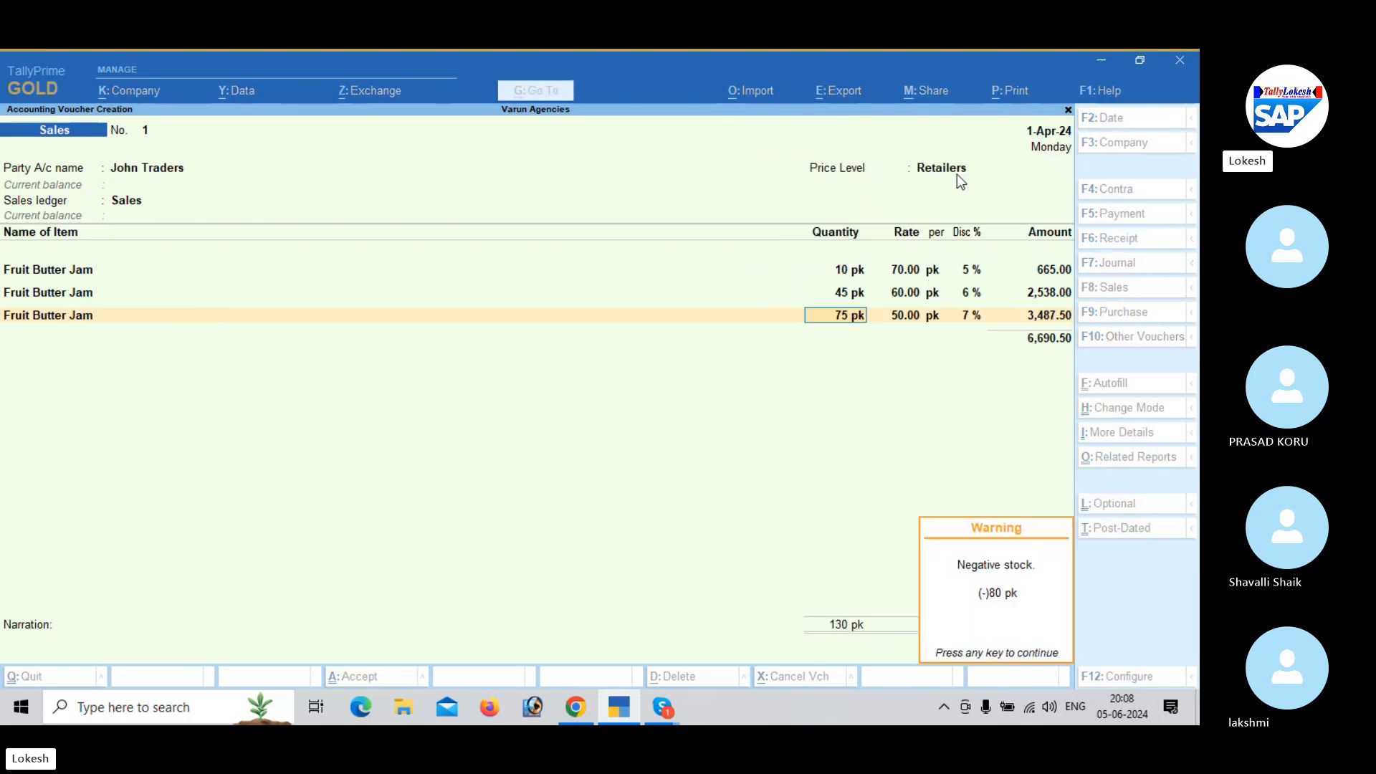
key(Return)
- Add a fourth Fruit Butter Jam line of 120 pk and quit the sales voucher without saving
key(Return)
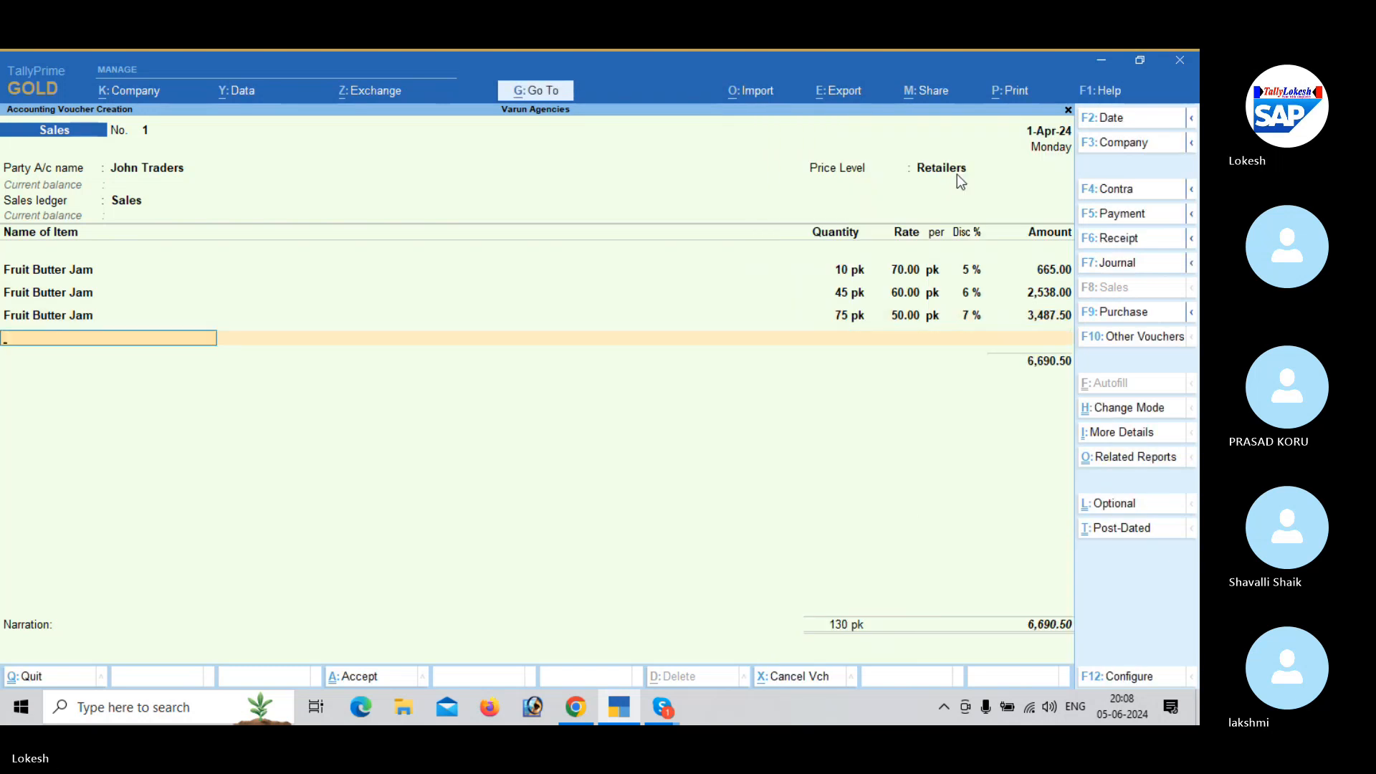
key(Return)
text(20)
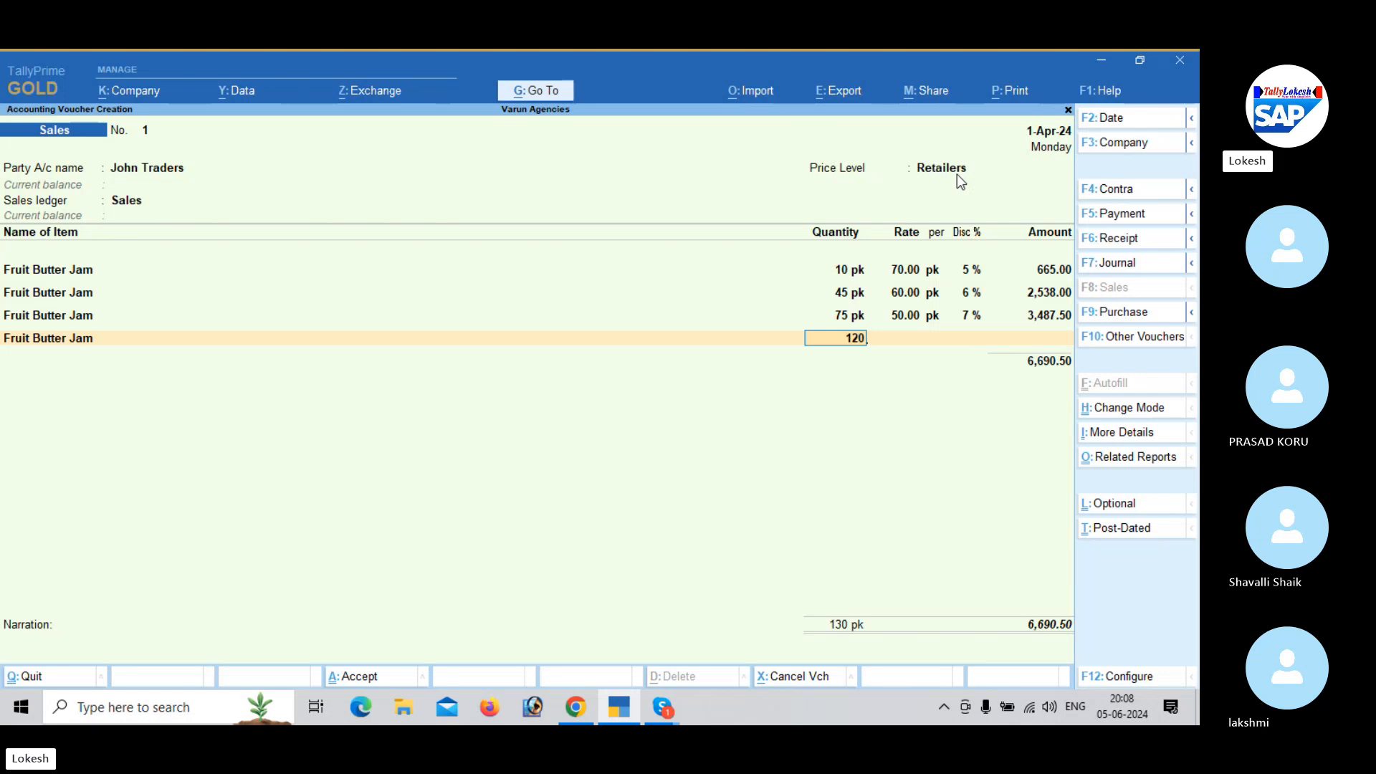
key(Return)
key(Return)
key(Return)
key(Return)
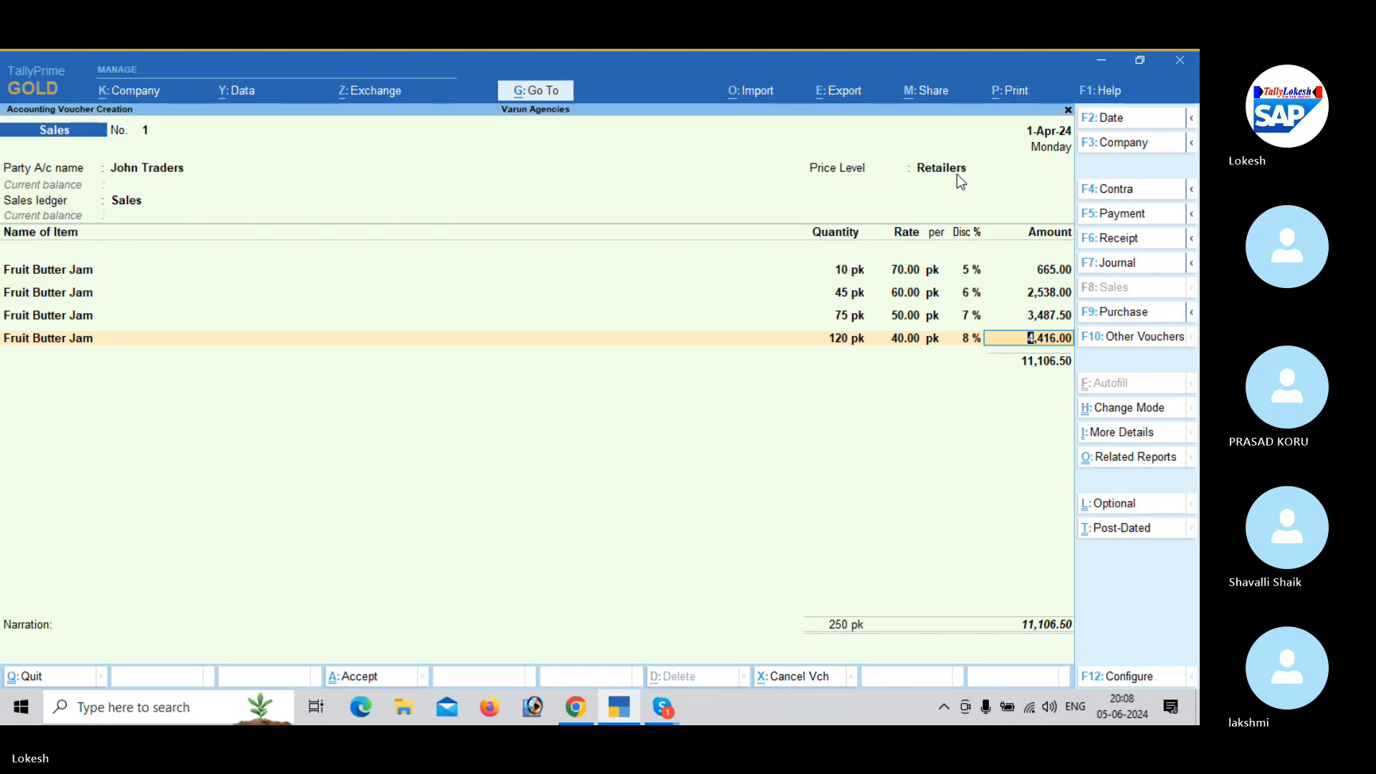
key(Escape)
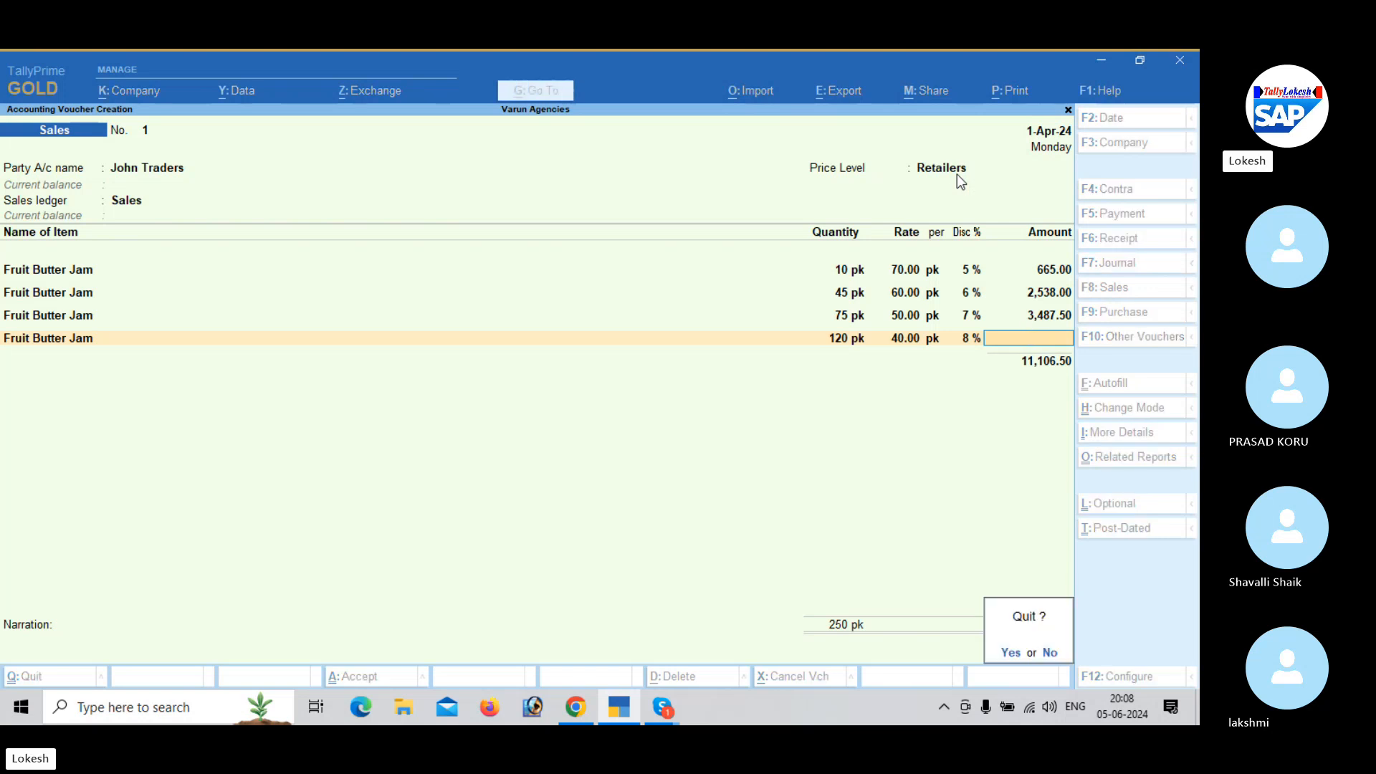
key(y)
- Open the stock group price list for alteration, choosing All Items and the Retailers price level
key(Up)
key(Up)
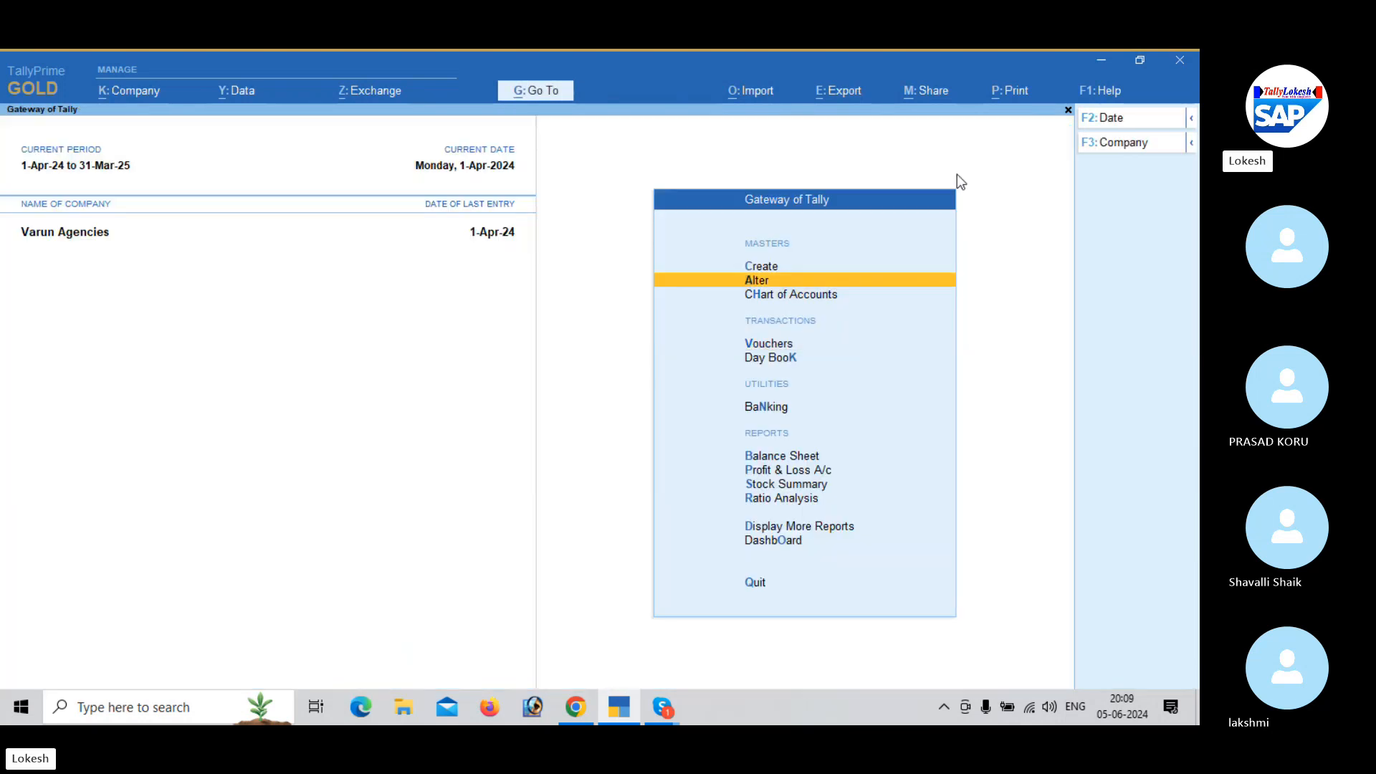
key(Return)
key(Down)
key(Down)
key(Down)
key(Down)
key(Down)
key(Down)
key(Down)
key(Down)
key(Down)
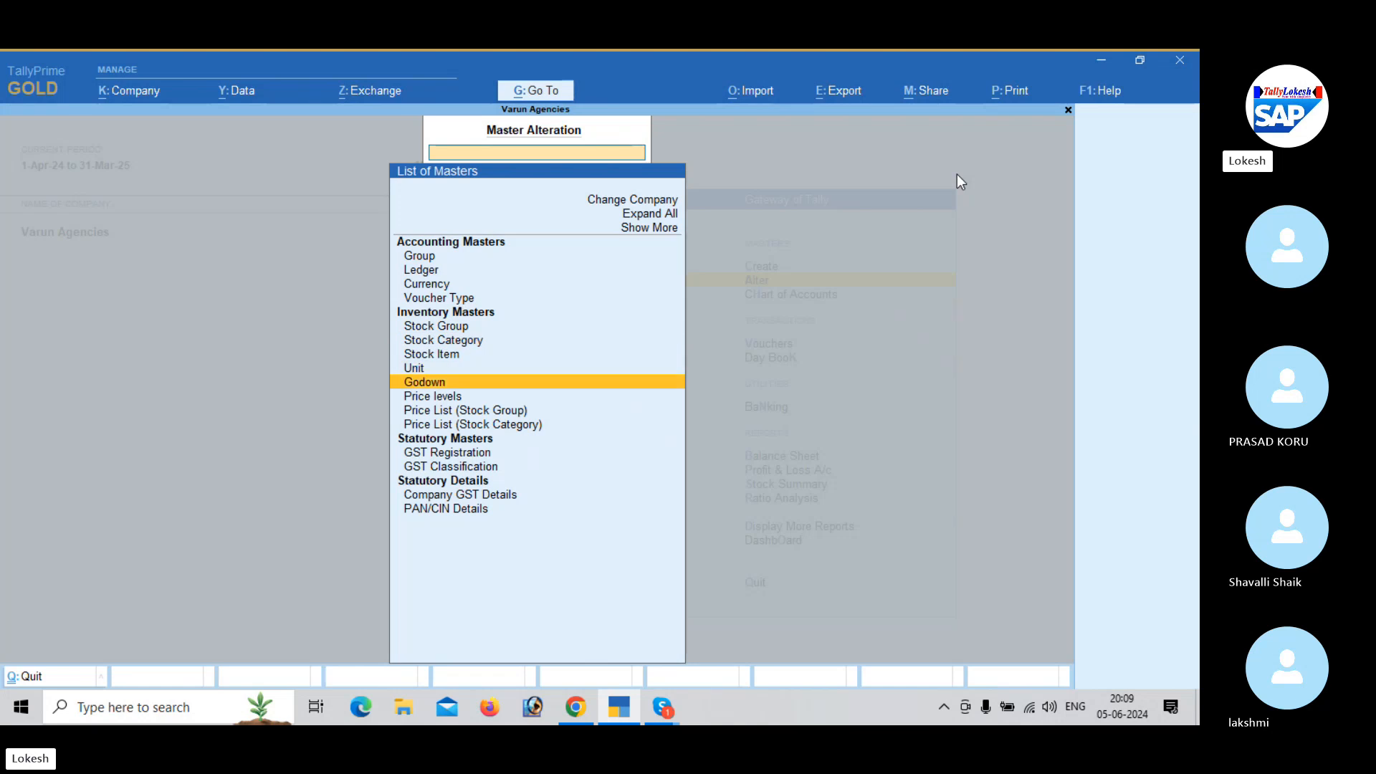
key(Return)
- Remove Fruit Butter Jam's price slabs from 20 pk upward in the Retailers list applicable from 1-Apr-24
key(Return)
key(Return)
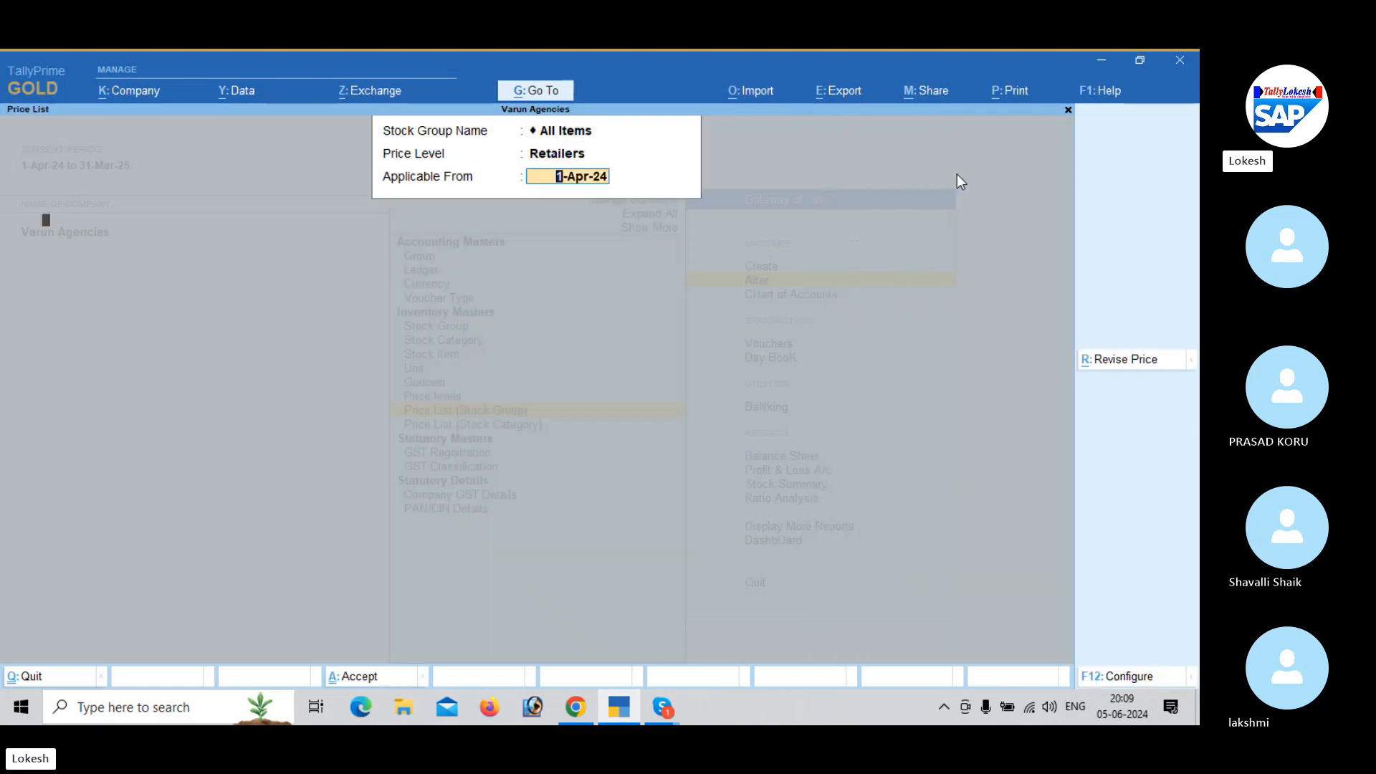
key(Return)
key(Return)
key(Return)
key(Return)
key(Return)
key(Return)
key(Return)
key(Return)
key(Return)
key(Return)
key(Return)
key(Return)
key(Return)
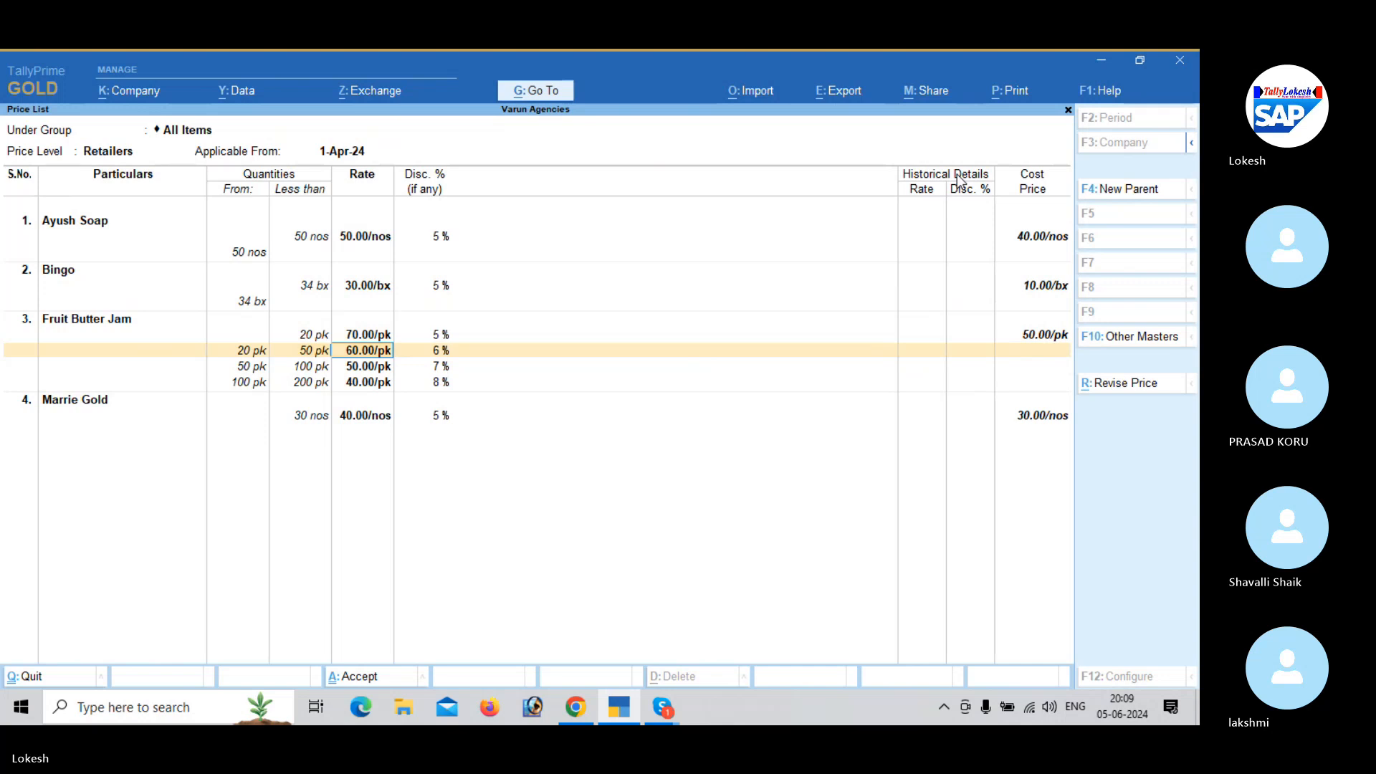
key(BackSpace)
key(space)
key(Return)
key(space)
key(Return)
key(space)
key(Return)
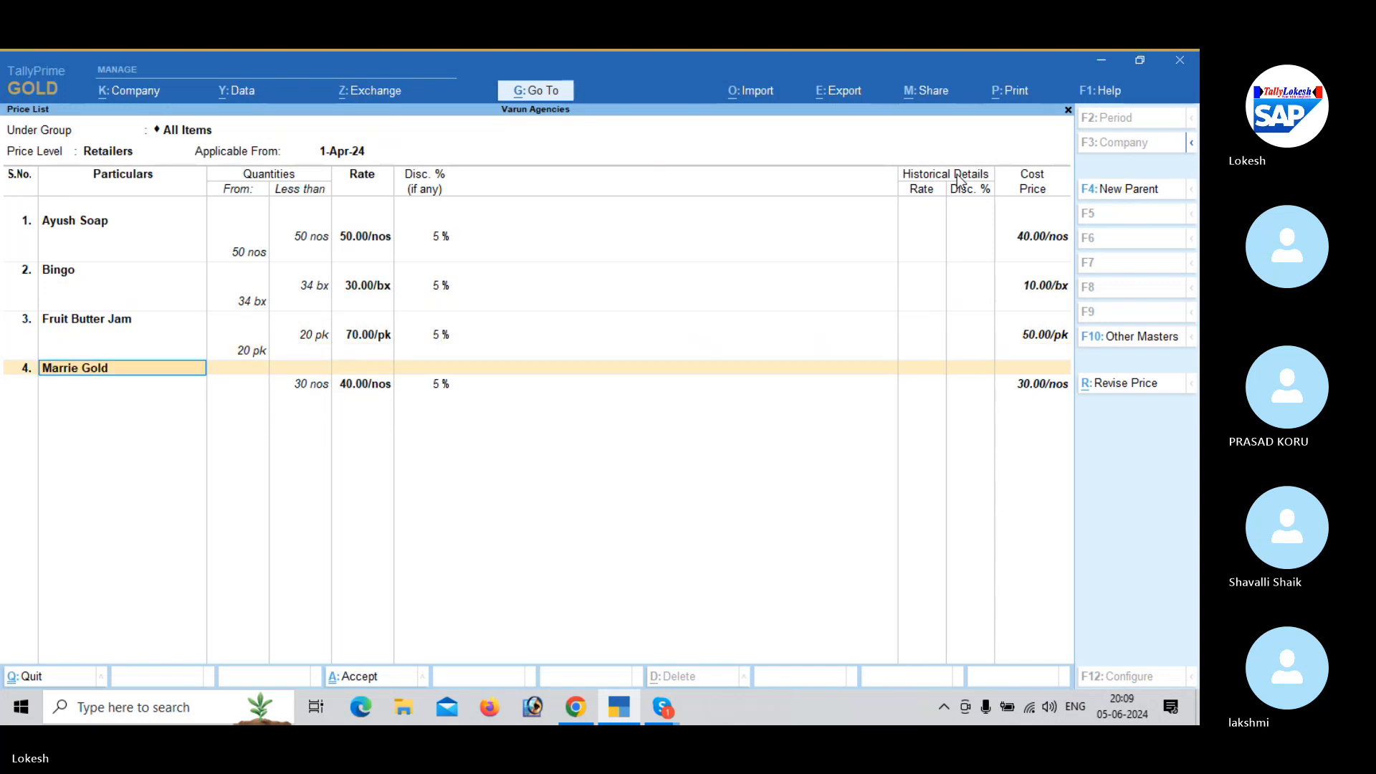
- Keep the Marrie Gold prices and save the altered Retailers price list
key(Return)
key(Return)
key(Return)
key(Return)
key(Return)
key(Return)
key(Return)
key(Return)
key(Return)
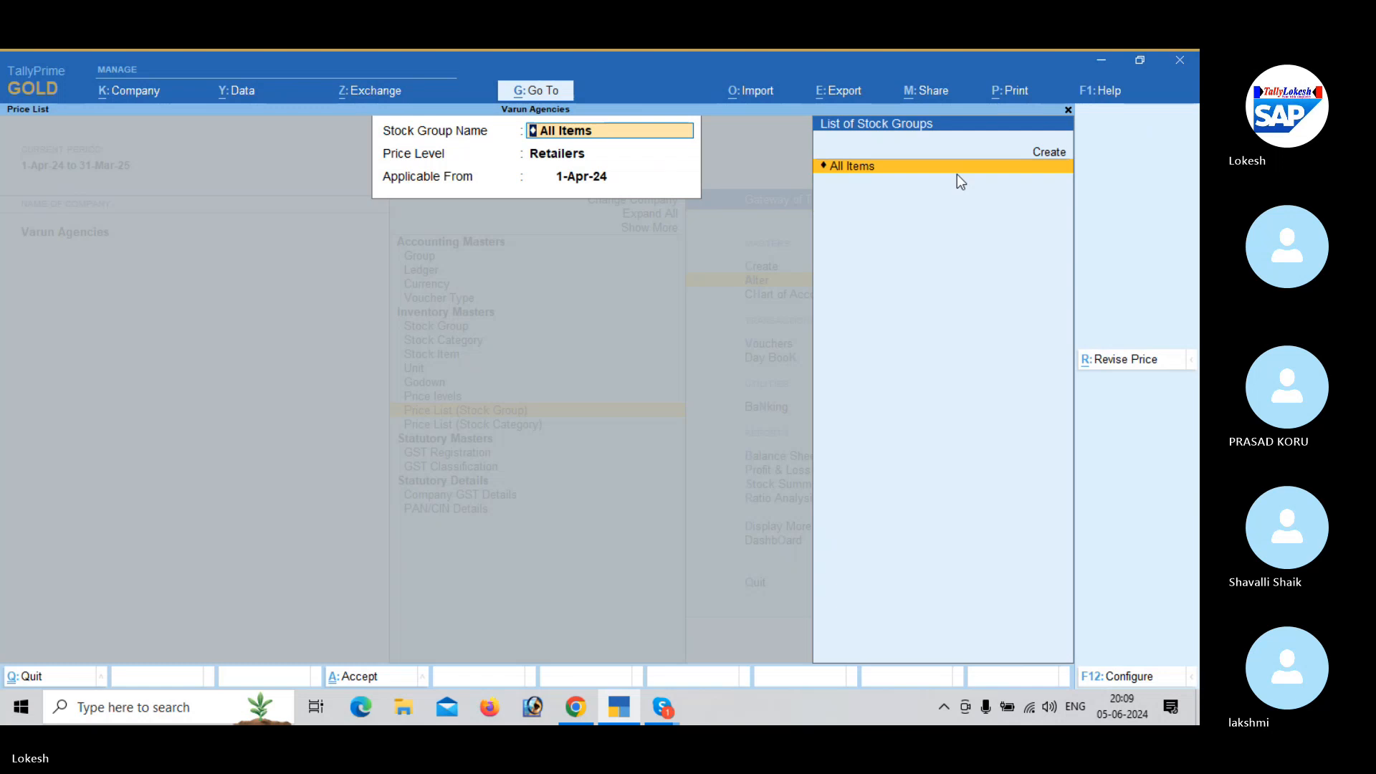
- Start a new sales voucher for John Traders with blank dispatch details, the Retailers price level and the Sales ledger
key(Escape)
key(Escape)
key(Escape)
key(v)
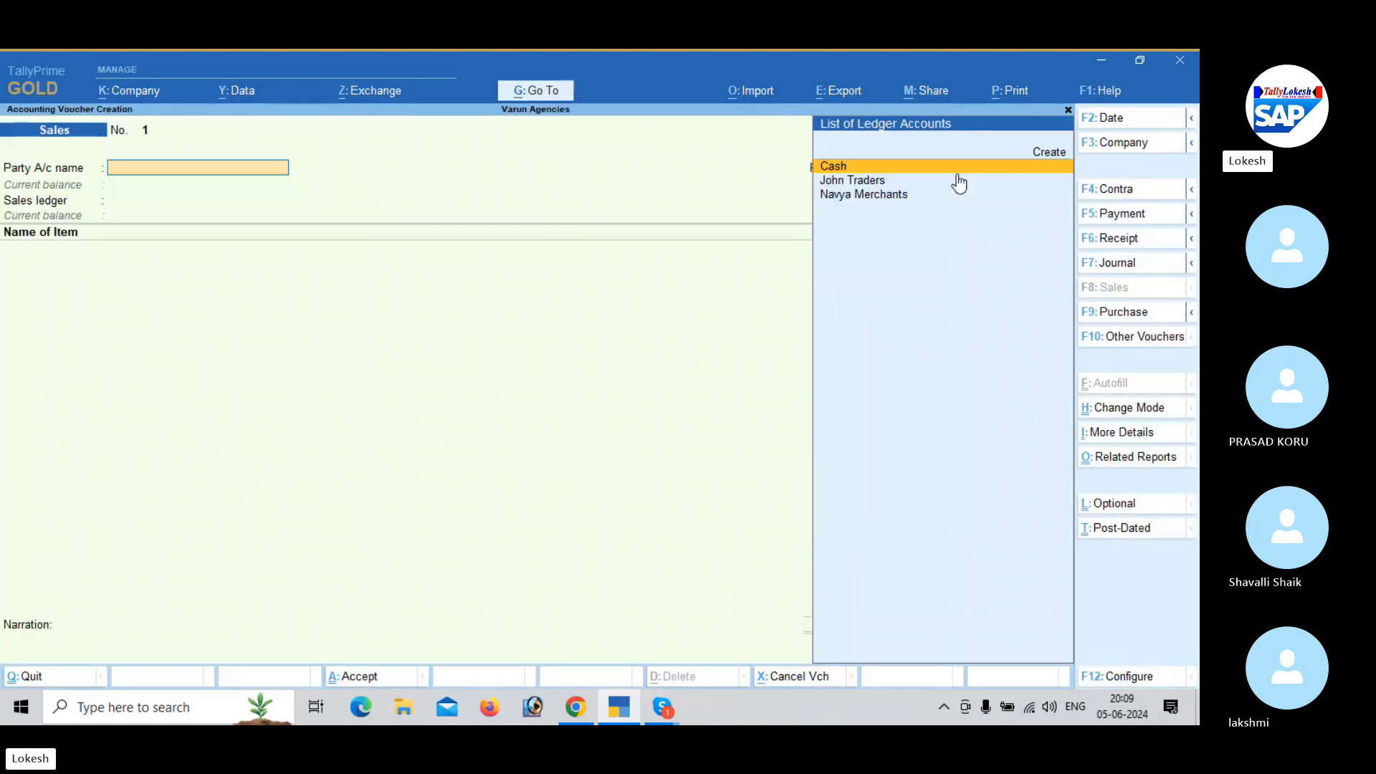
key(Return)
key(Return)
key(Return)
key(Return)
key(Return)
key(Return)
key(Return)
key(Return)
key(Return)
key(Return)
key(Return)
key(Return)
key(Return)
key(Return)
key(Return)
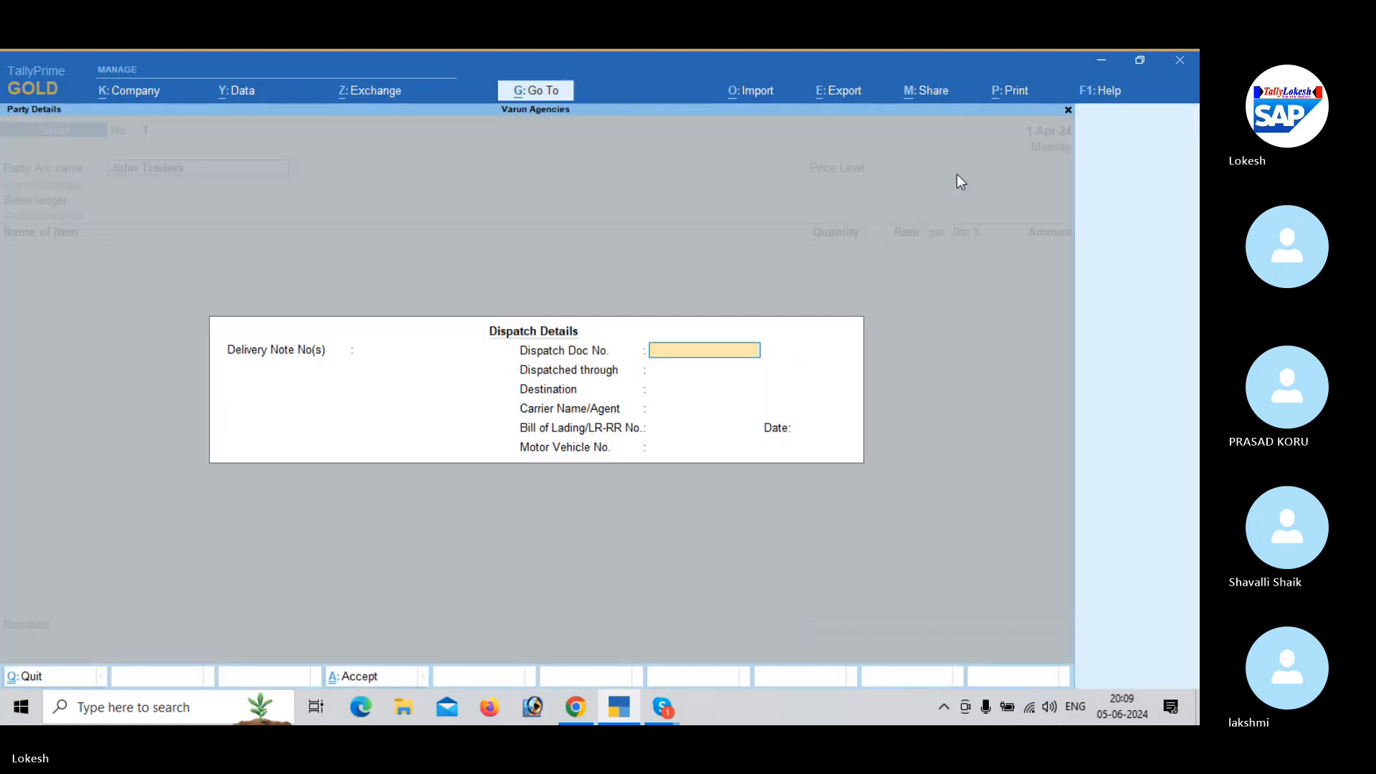
key(Down)
key(Down)
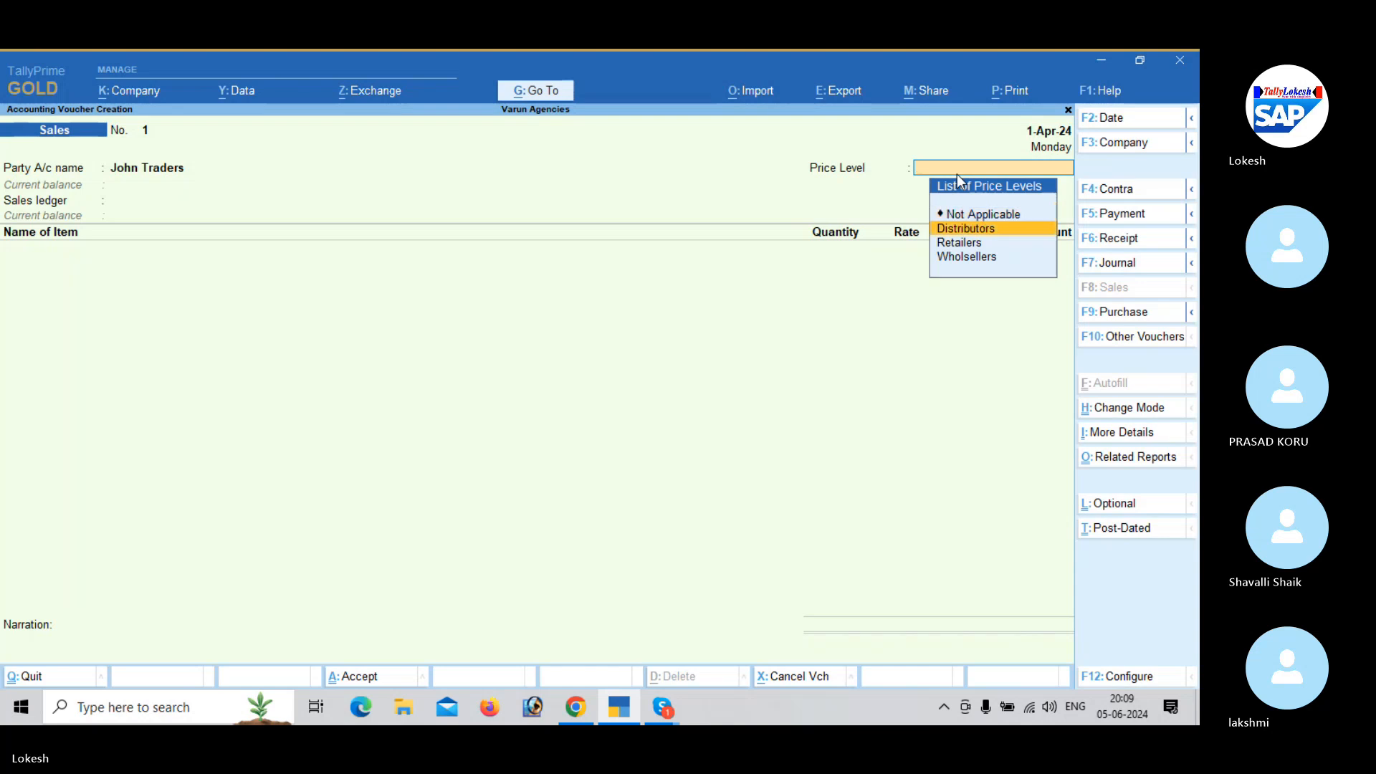
key(Return)
key(Return)
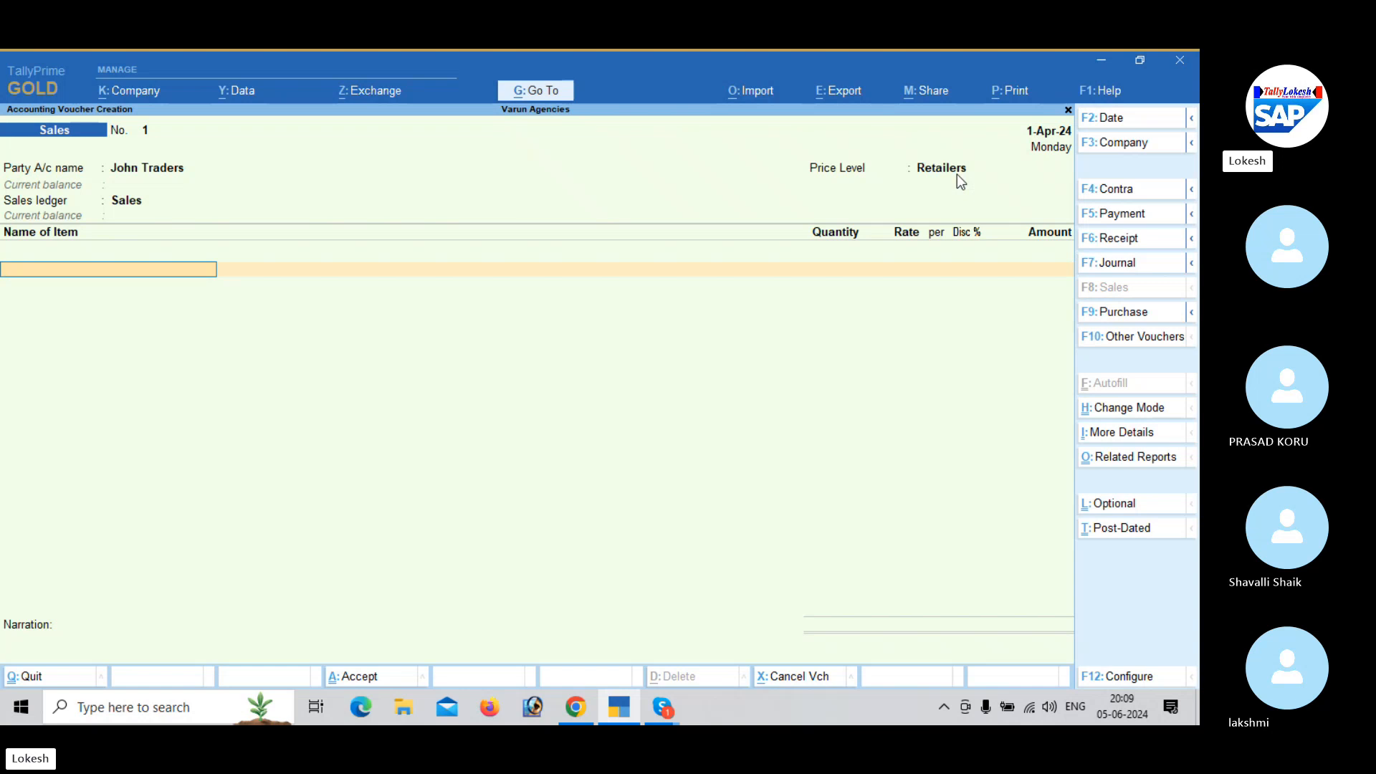
- Enter Fruit Butter Jam in the new sales voucher with a quantity of 20 pk
text(F)
key(Return)
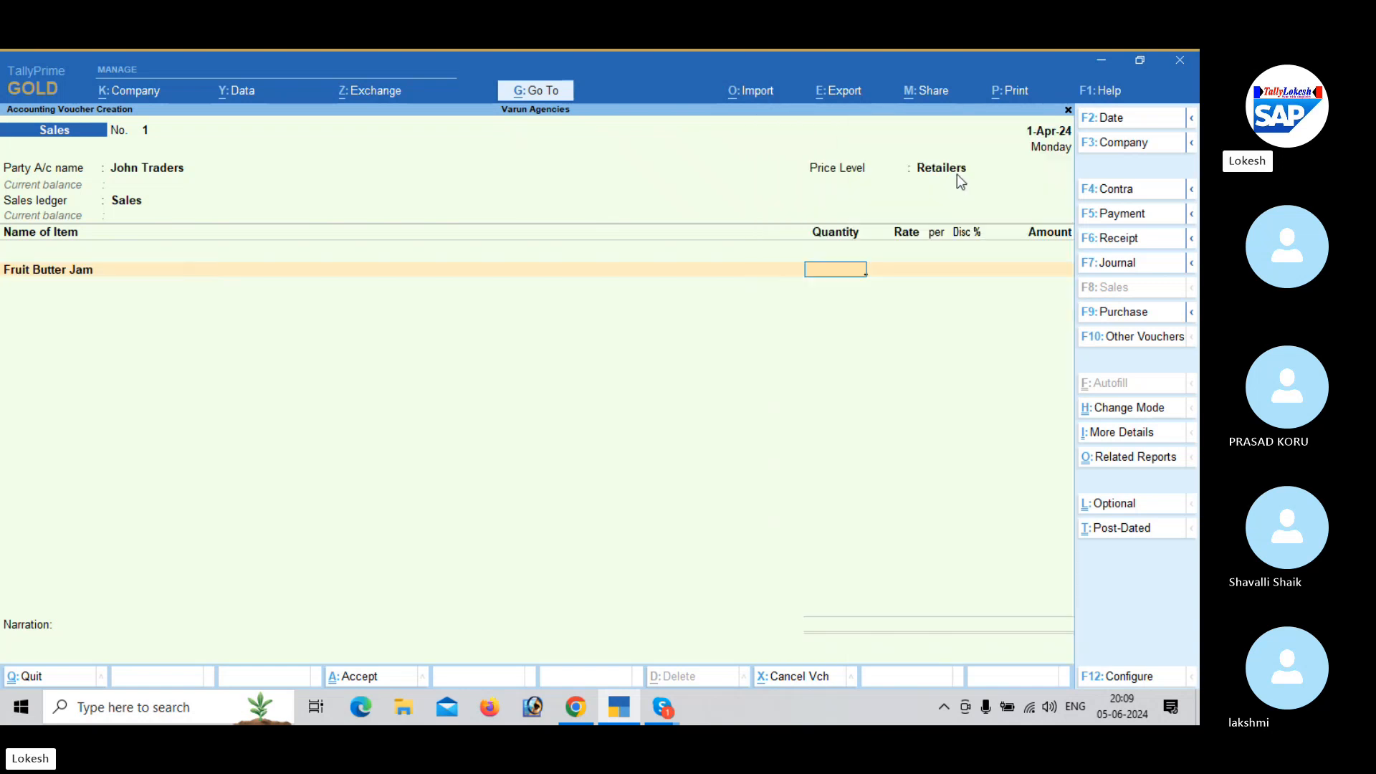
text(20)
key(Return)
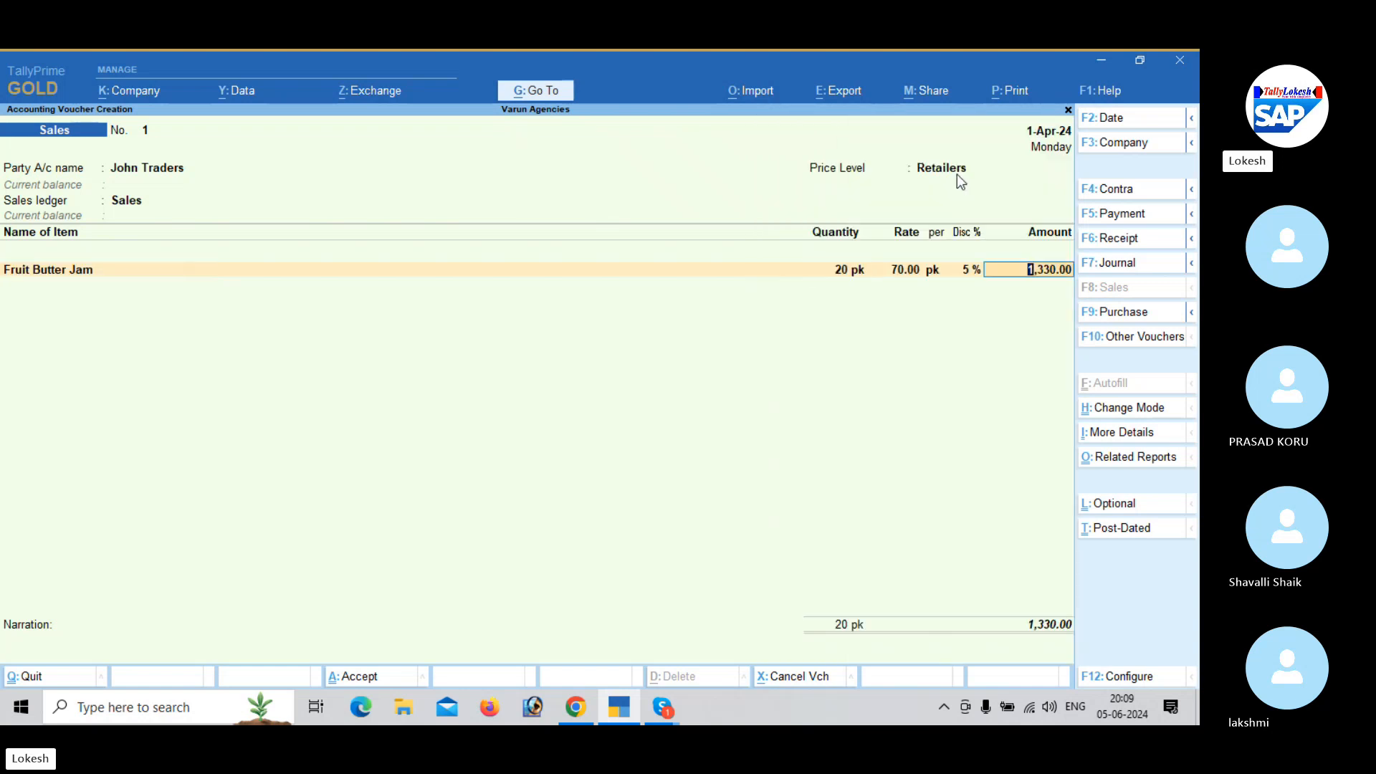
- Keep the Fruit Butter Jam line and add Ayush Soap to the sales voucher with a quantity of 50 nos
key(Return)
key(Return)
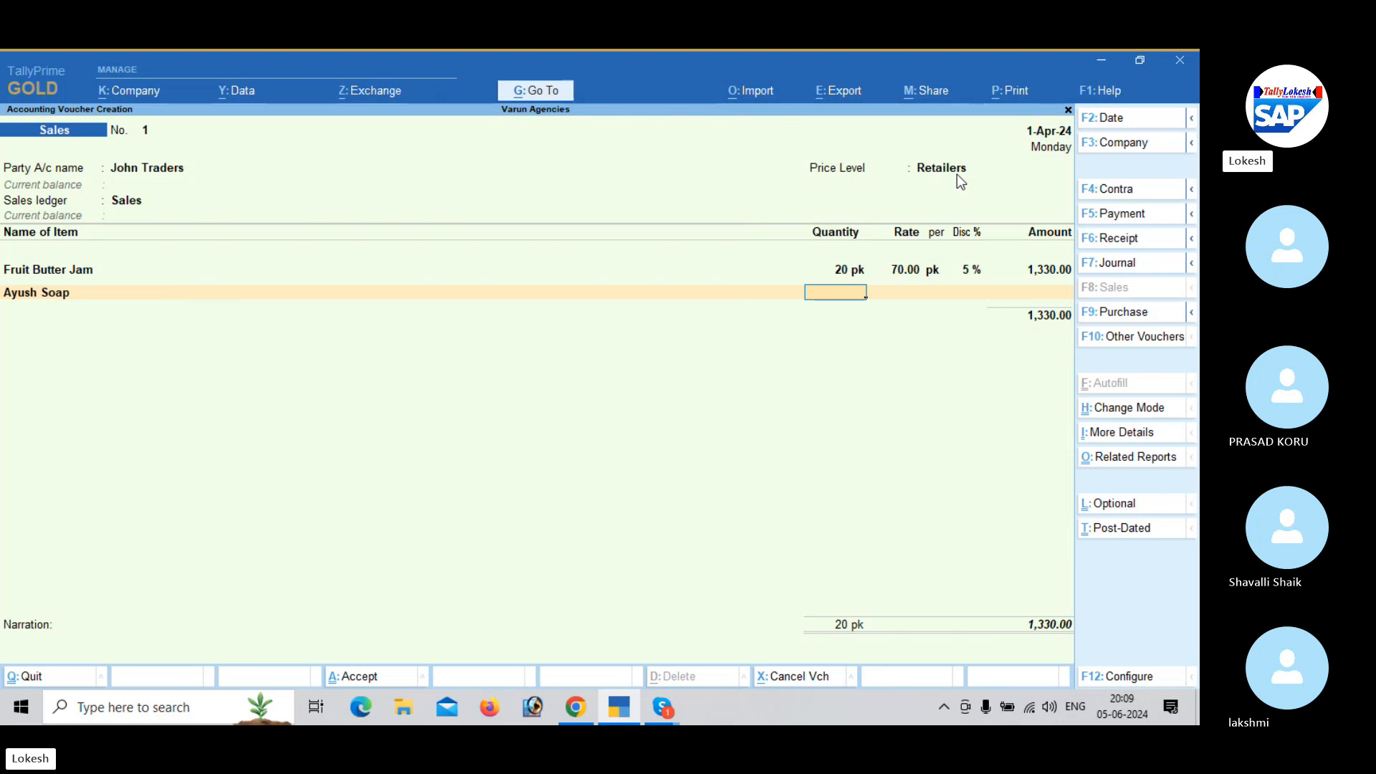
text(50)
key(Return)
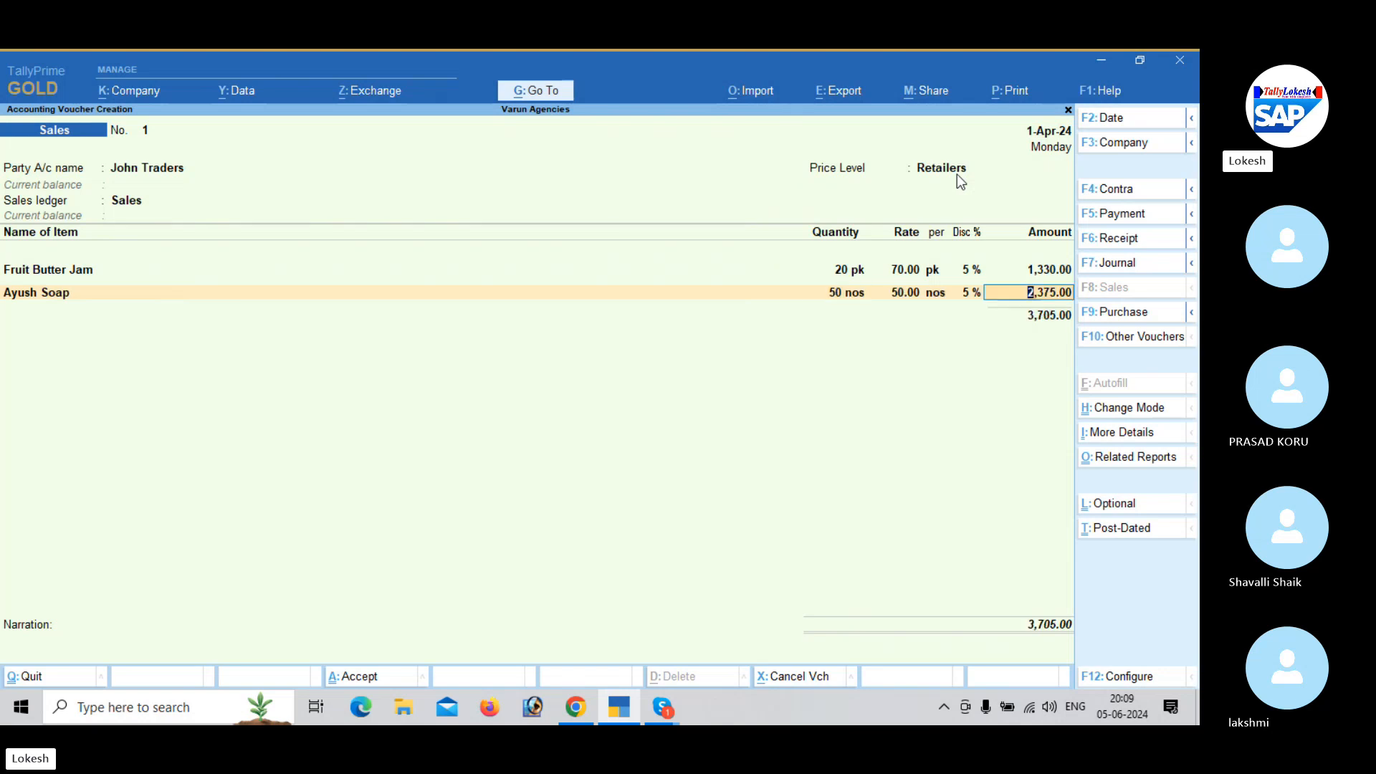
- Add Marrie Gold to the John Traders sales voucher with a quantity of 30 nos
key(Return)
text(m)
key(Return)
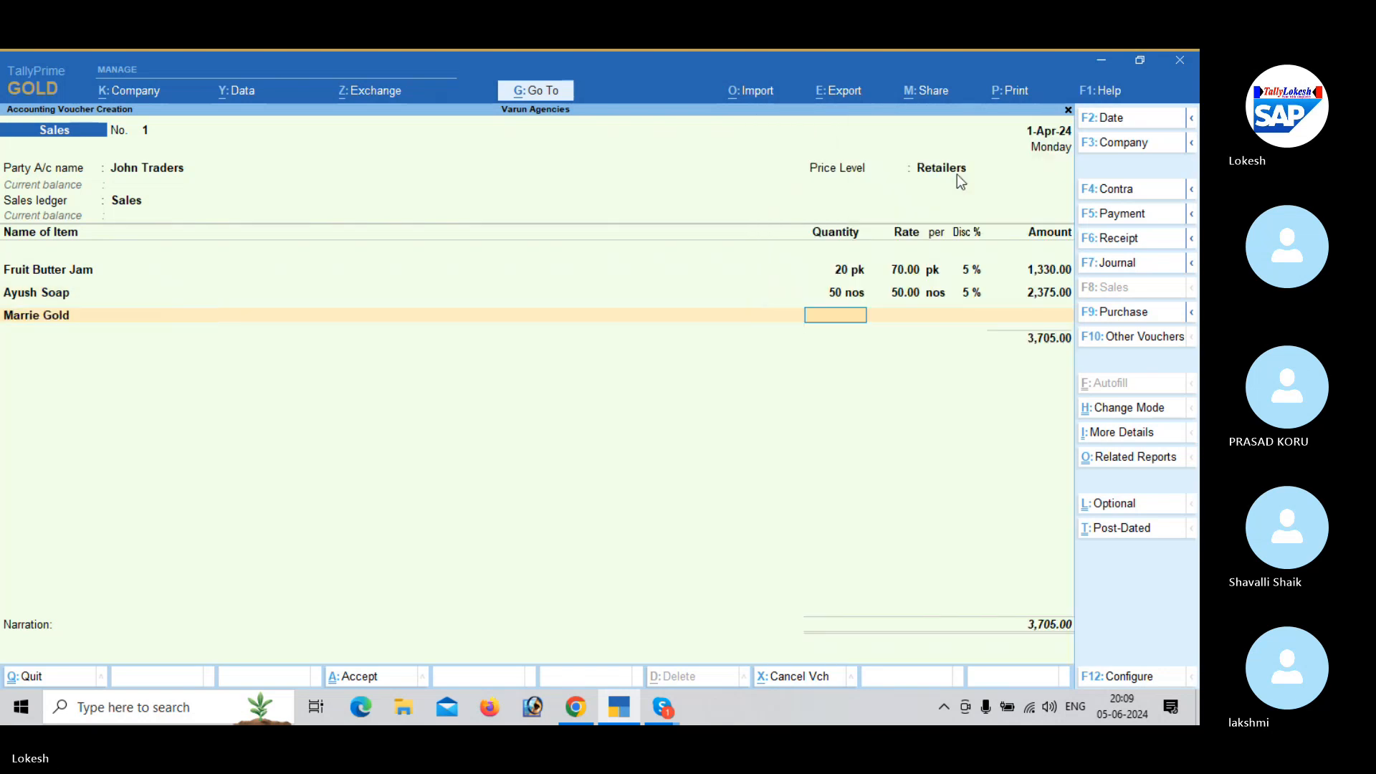
text(30)
key(Return)
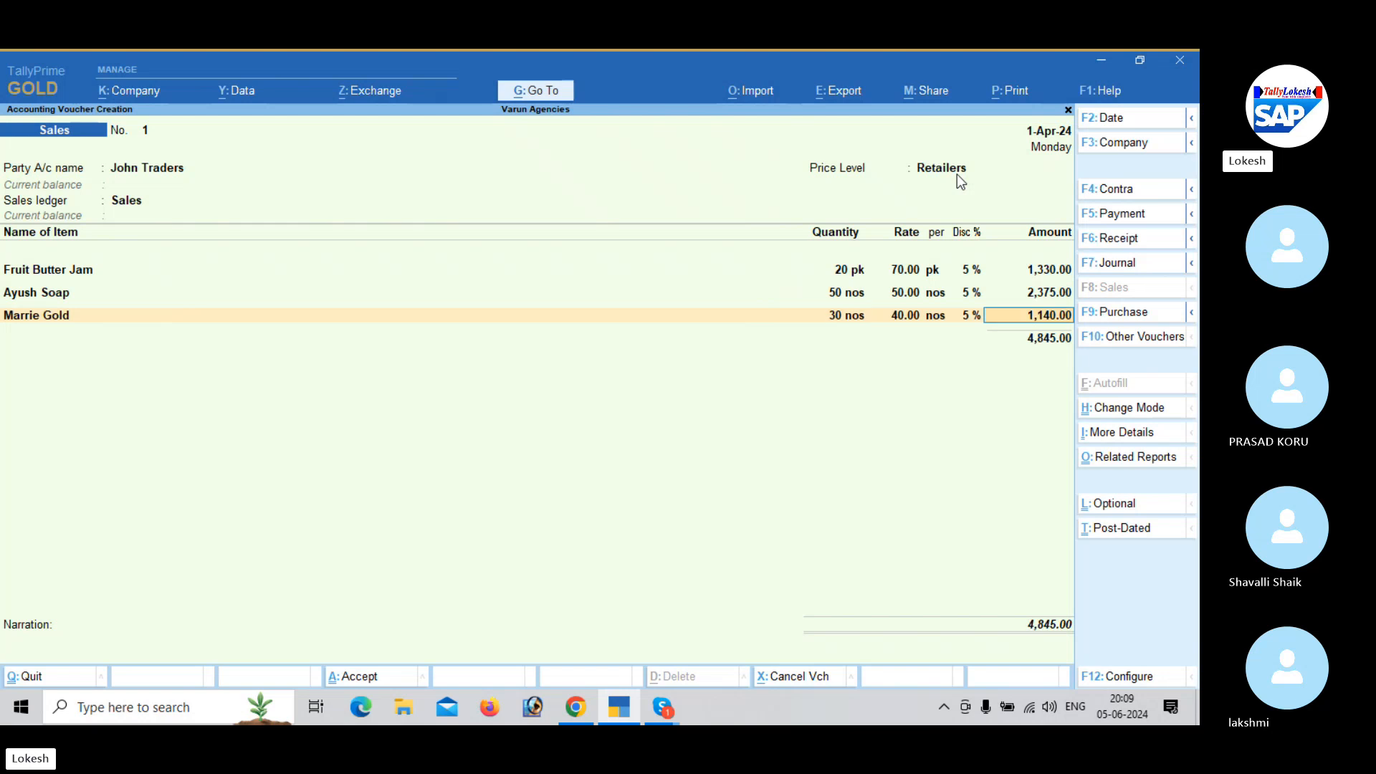
- Add Bingo to the John Traders sales voucher with a quantity of 34 bx
key(Return)
text(b)
key(Return)
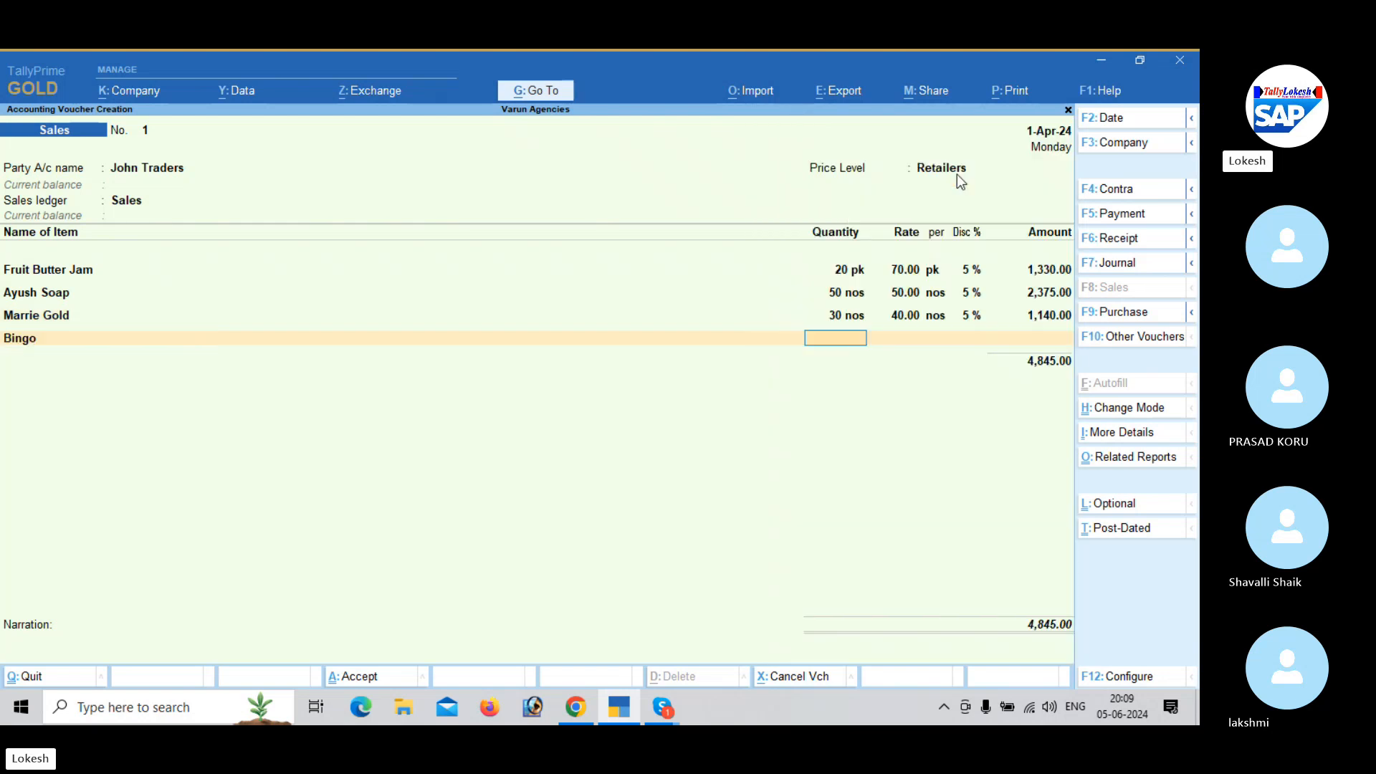
text(34)
key(Return)
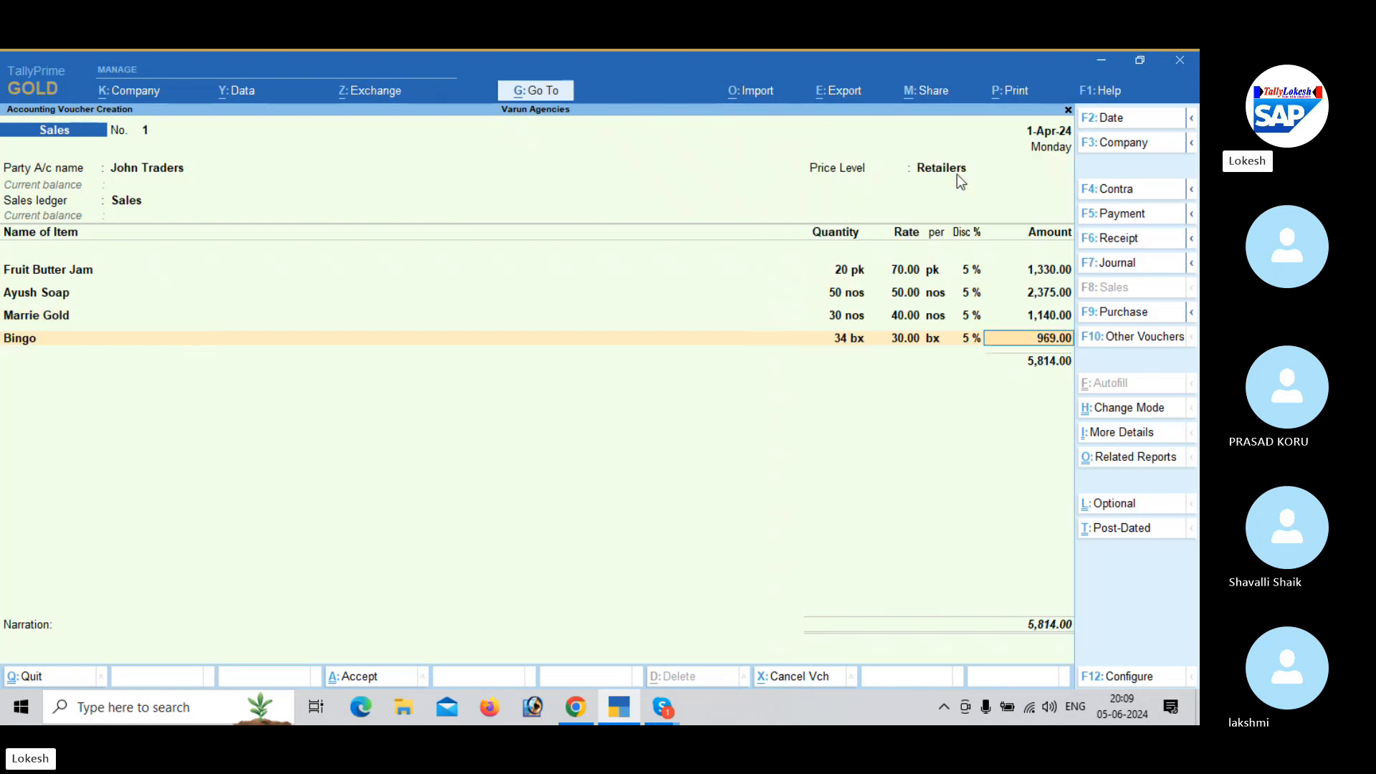
- Apply the CGST and SGST ledgers below the sales items and save the voucher without a narration
key(Return)
key(Return)
text(c)
key(Return)
key(Return)
text(s)
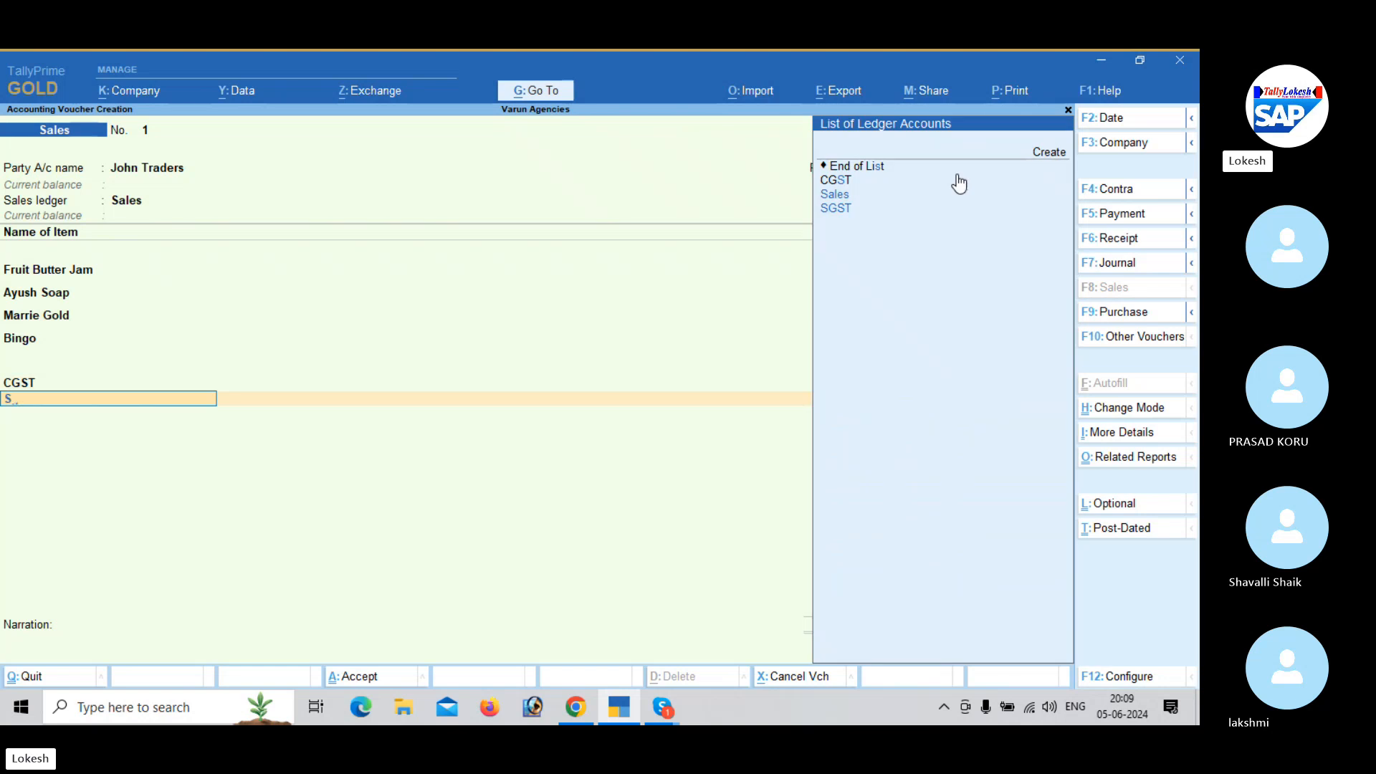
key(Return)
key(Return)
key(Return)
key(Return)
key(Return)
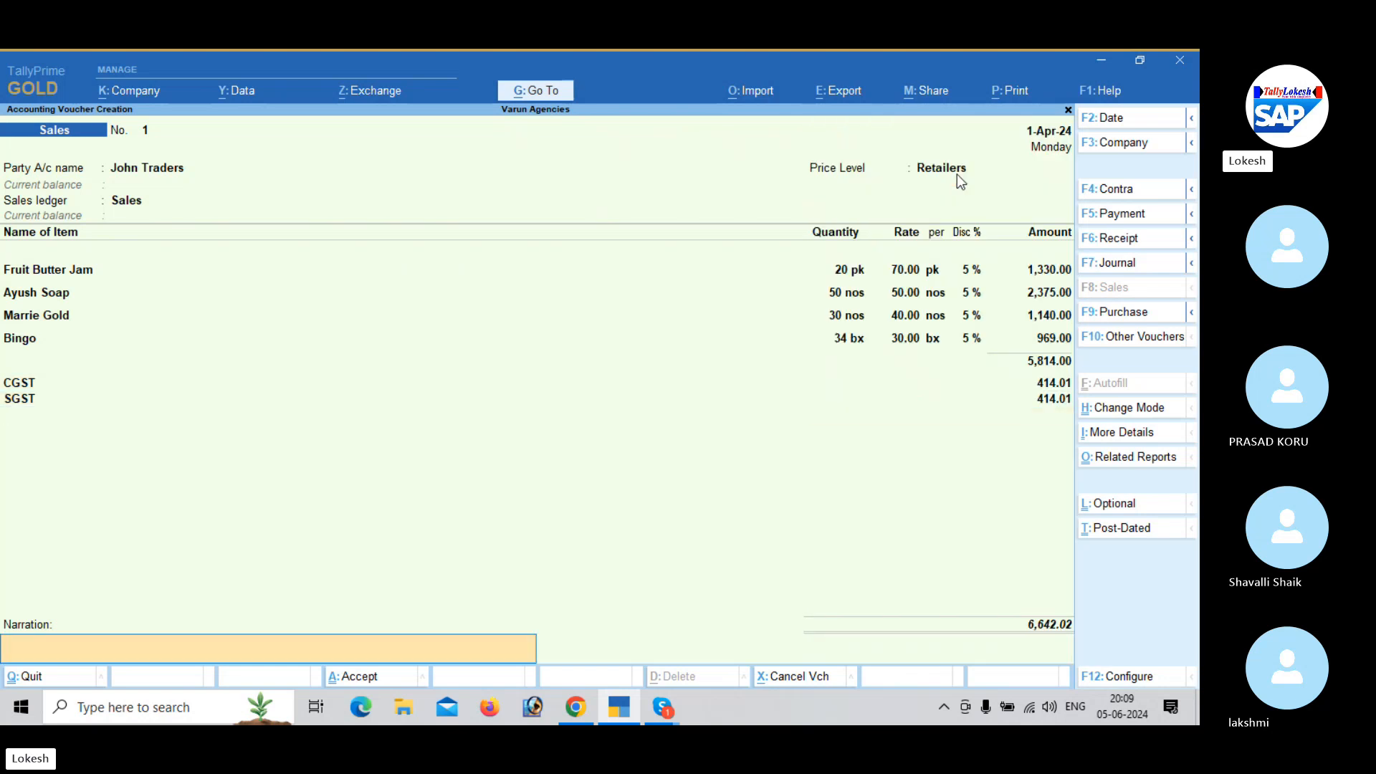
key(Return)
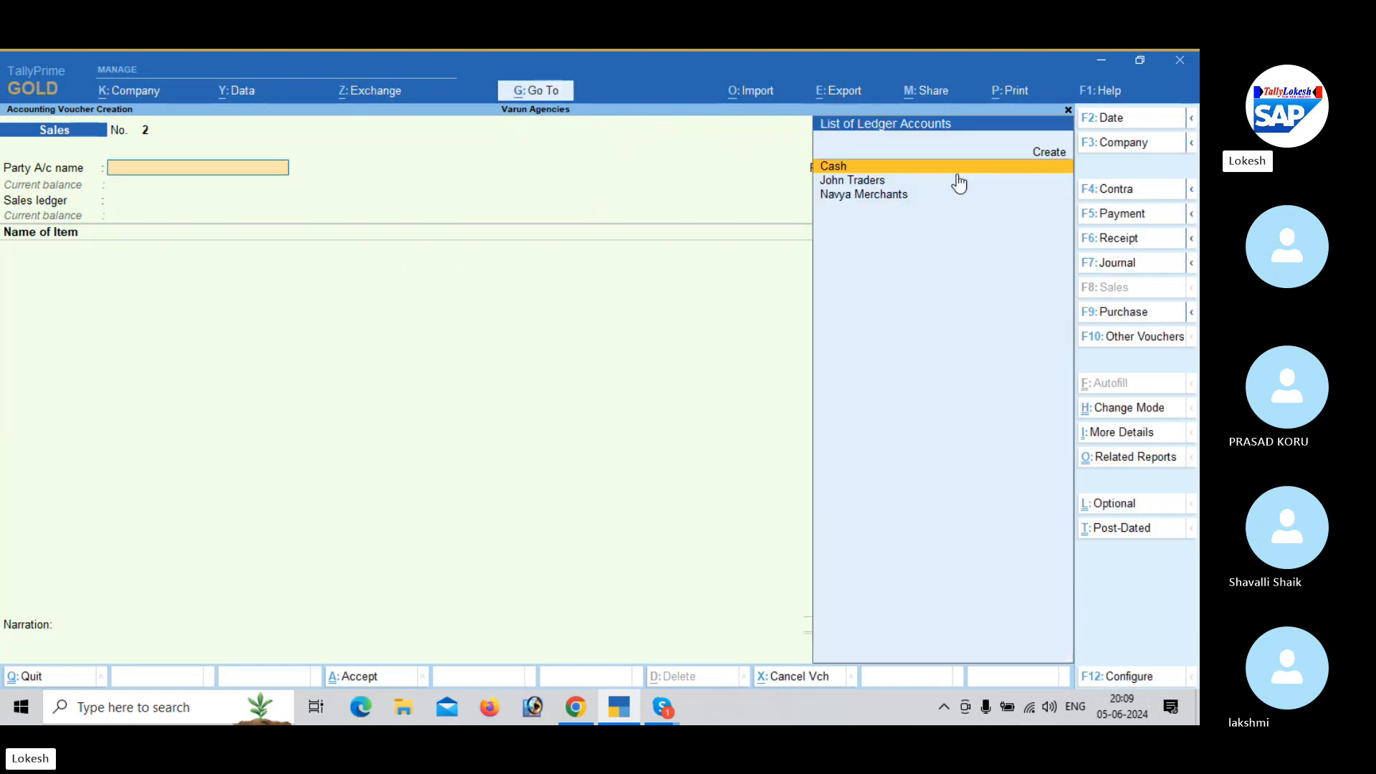
- Record and save a payment voucher debiting Navya Merchants with 5,000 and crediting Cash
click(1128, 218)
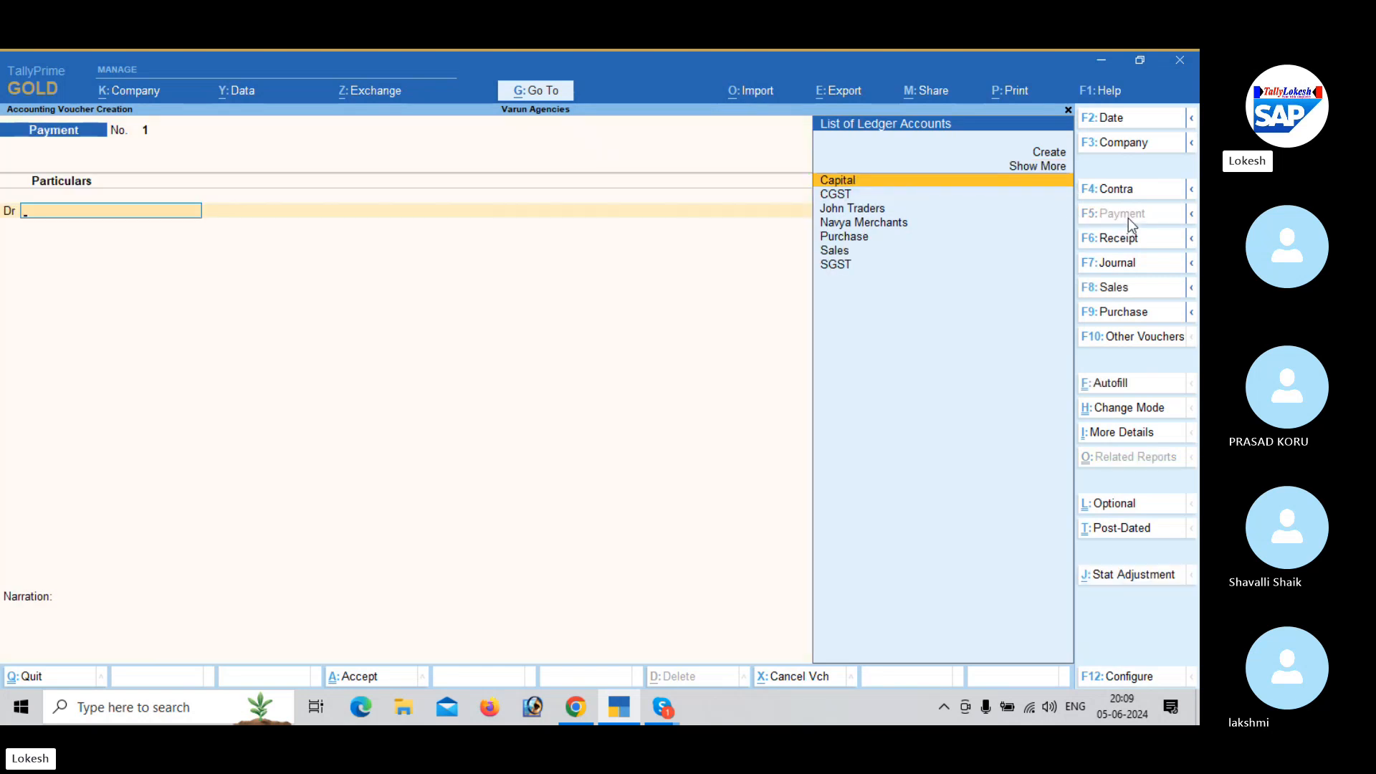
text(n)
key(Return)
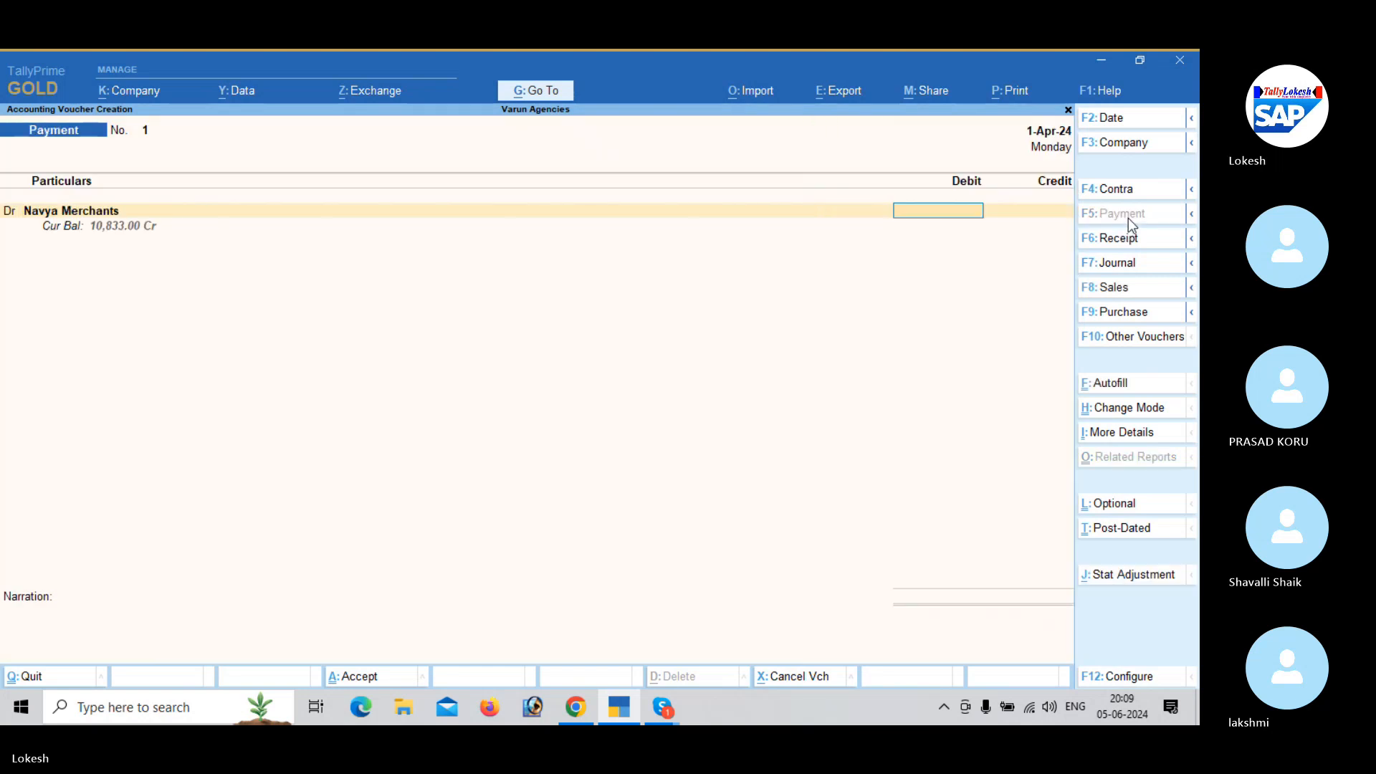
text(5000)
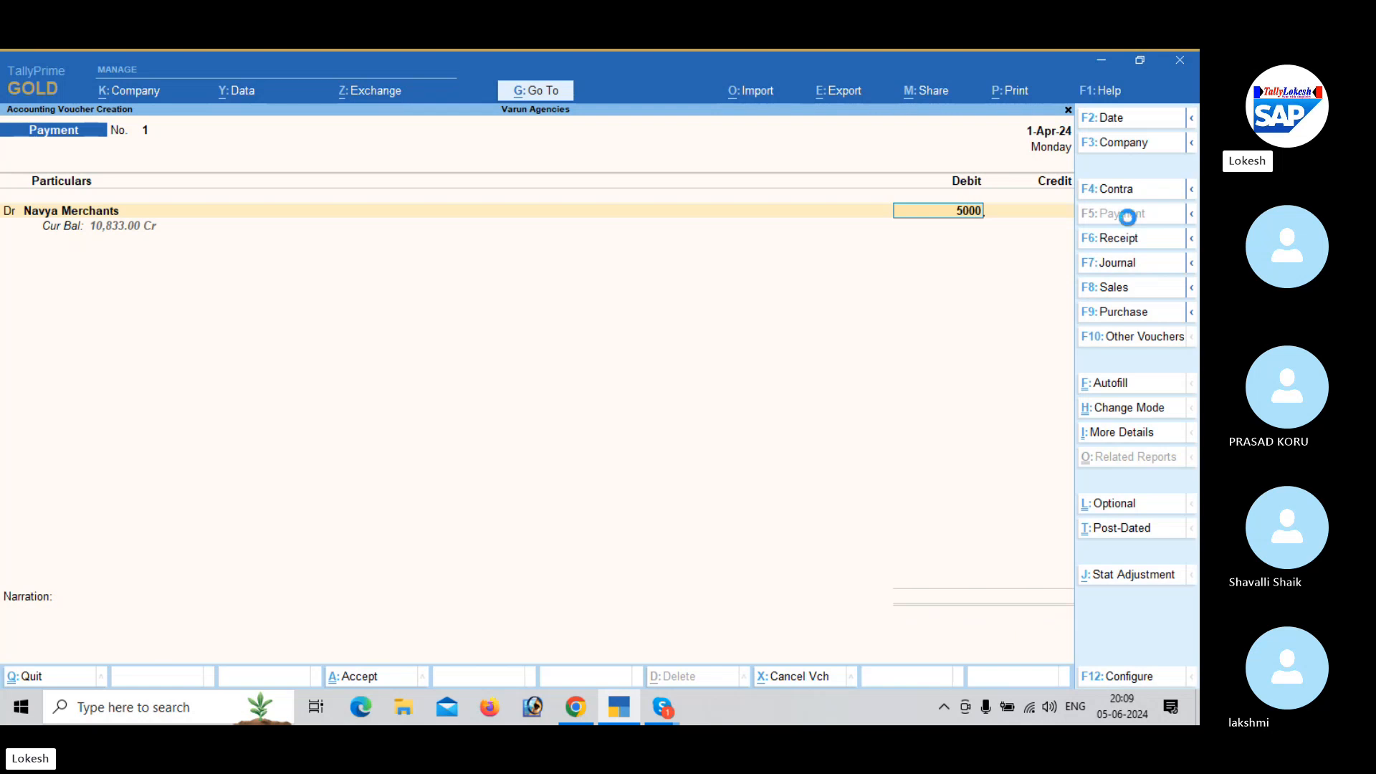
key(Return)
key(Down)
key(Return)
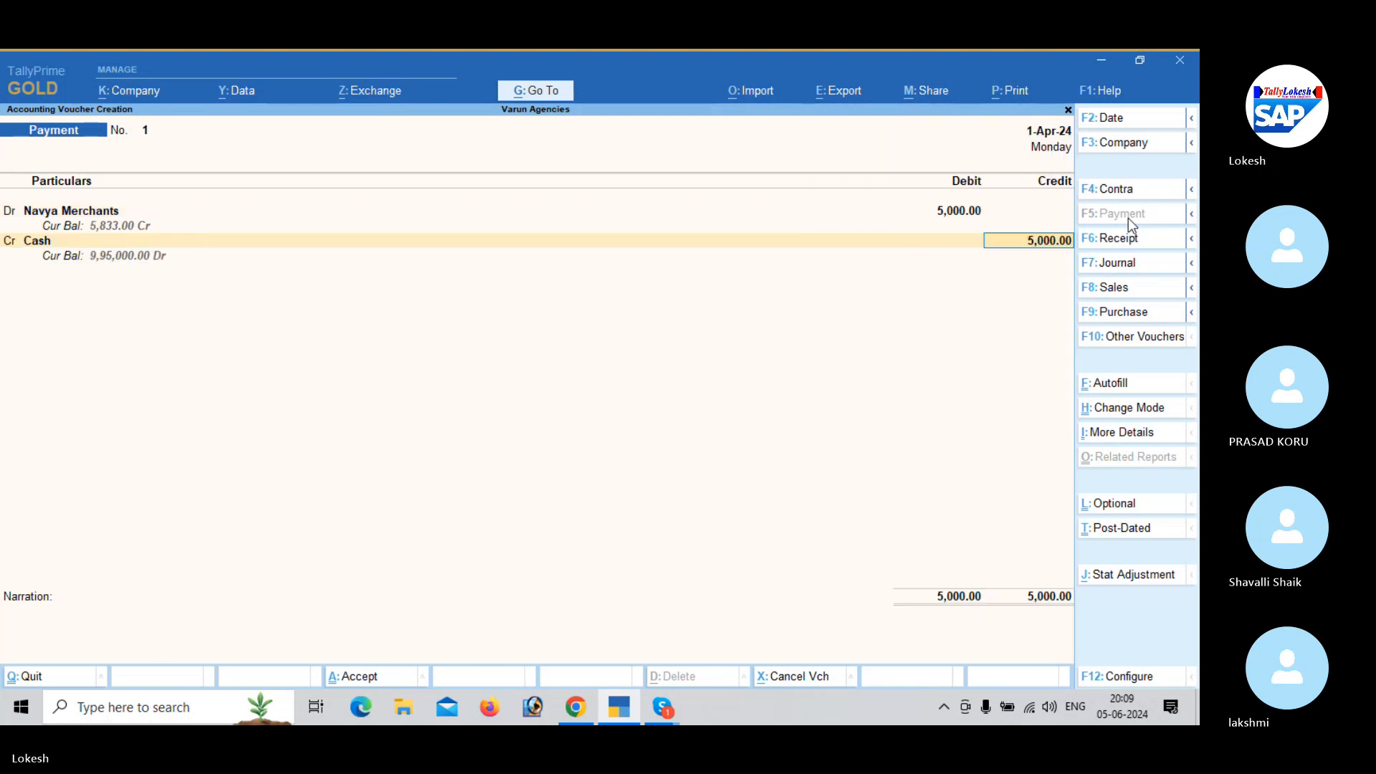
key(Return)
key(Return)
key(Return)
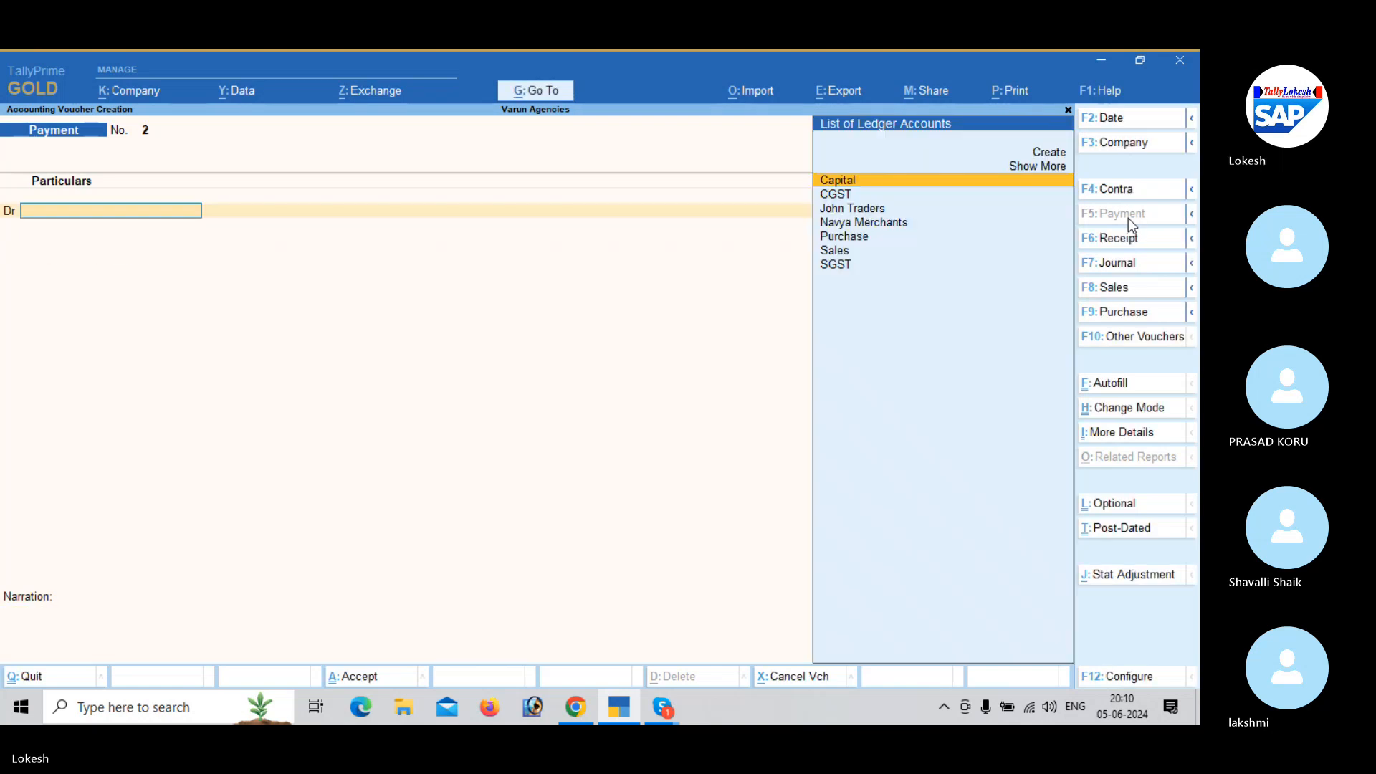
- Record and save a receipt voucher crediting John Traders with 3,500 and debiting Cash
click(1126, 238)
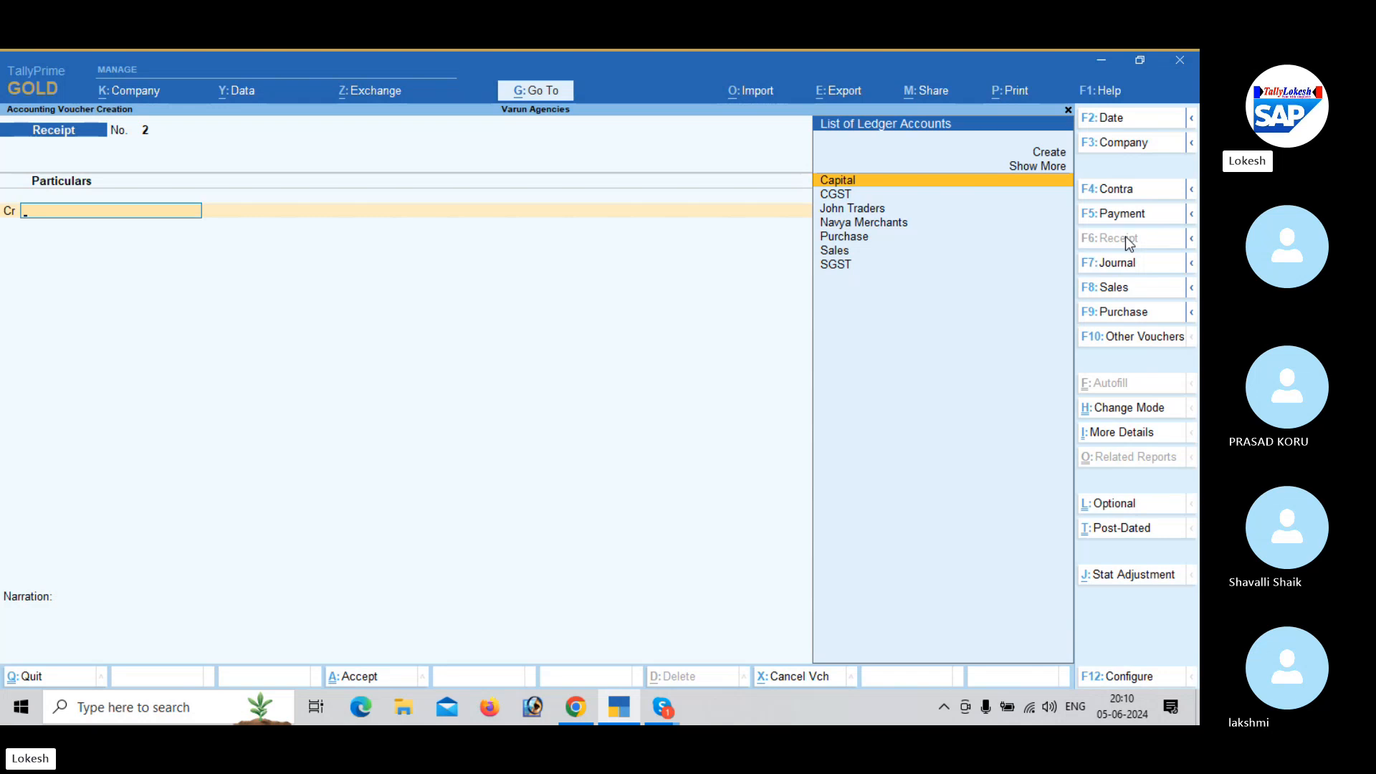
text(j)
key(Return)
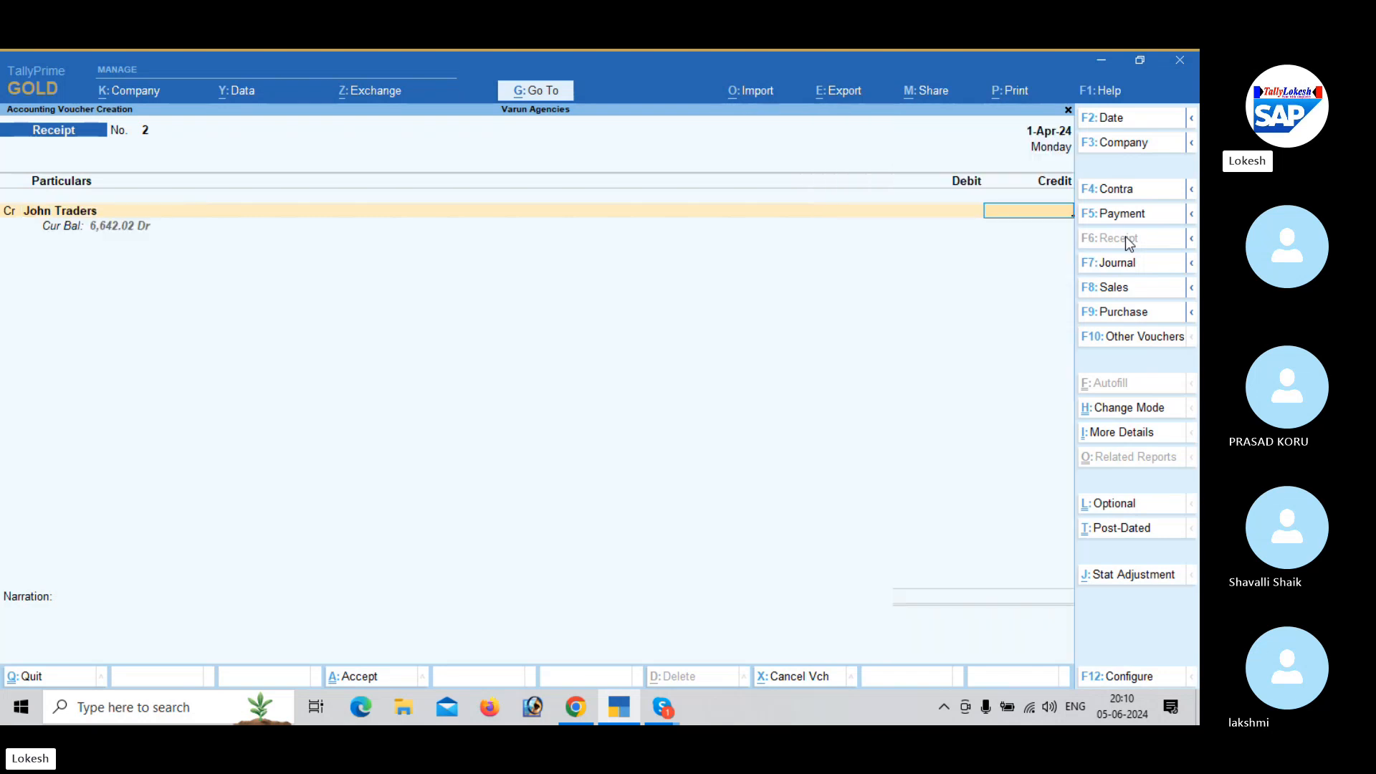
text(3500)
key(Return)
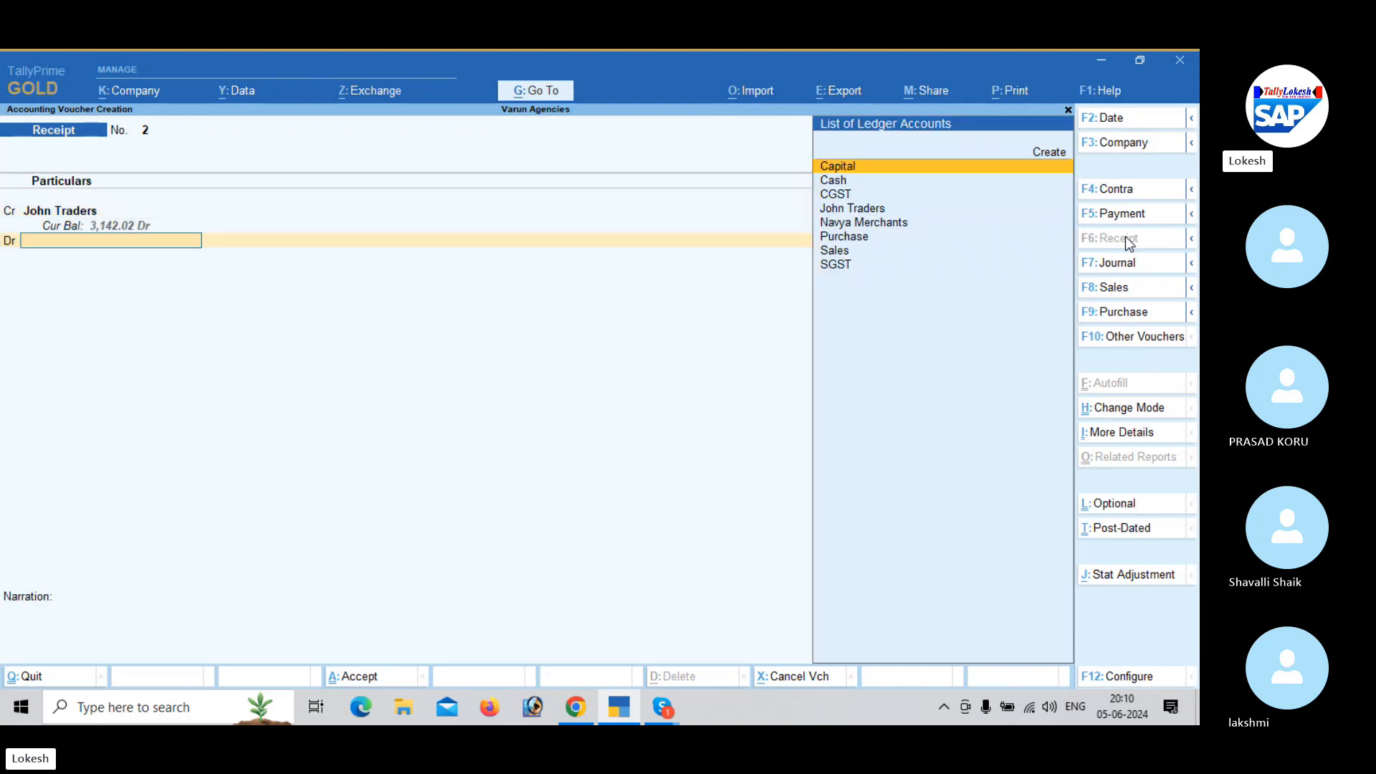
key(Down)
key(Return)
key(Return)
key(Return)
key(Return)
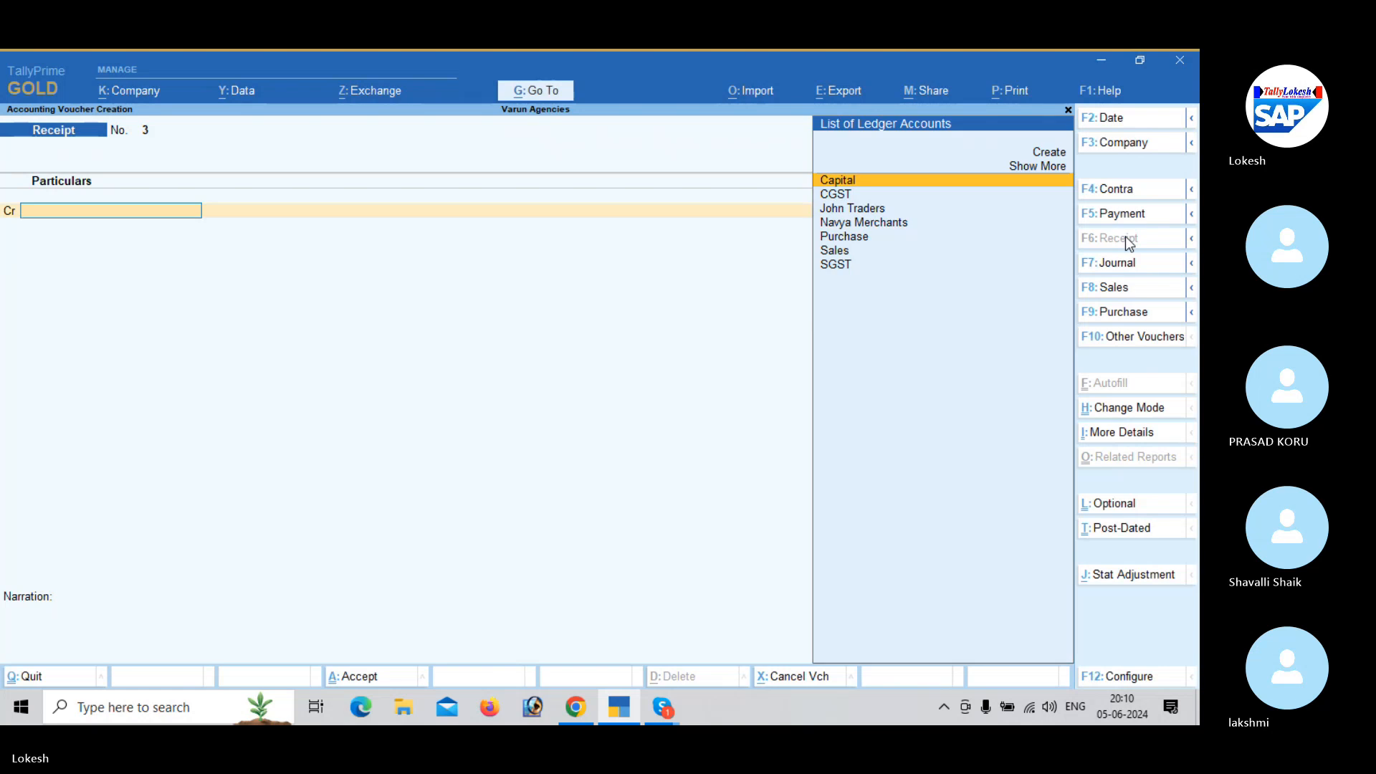
- In a new payment voucher, create the debit ledger Traveling Exp under Indirect Expenses with no bank details
click(1136, 215)
text(T)
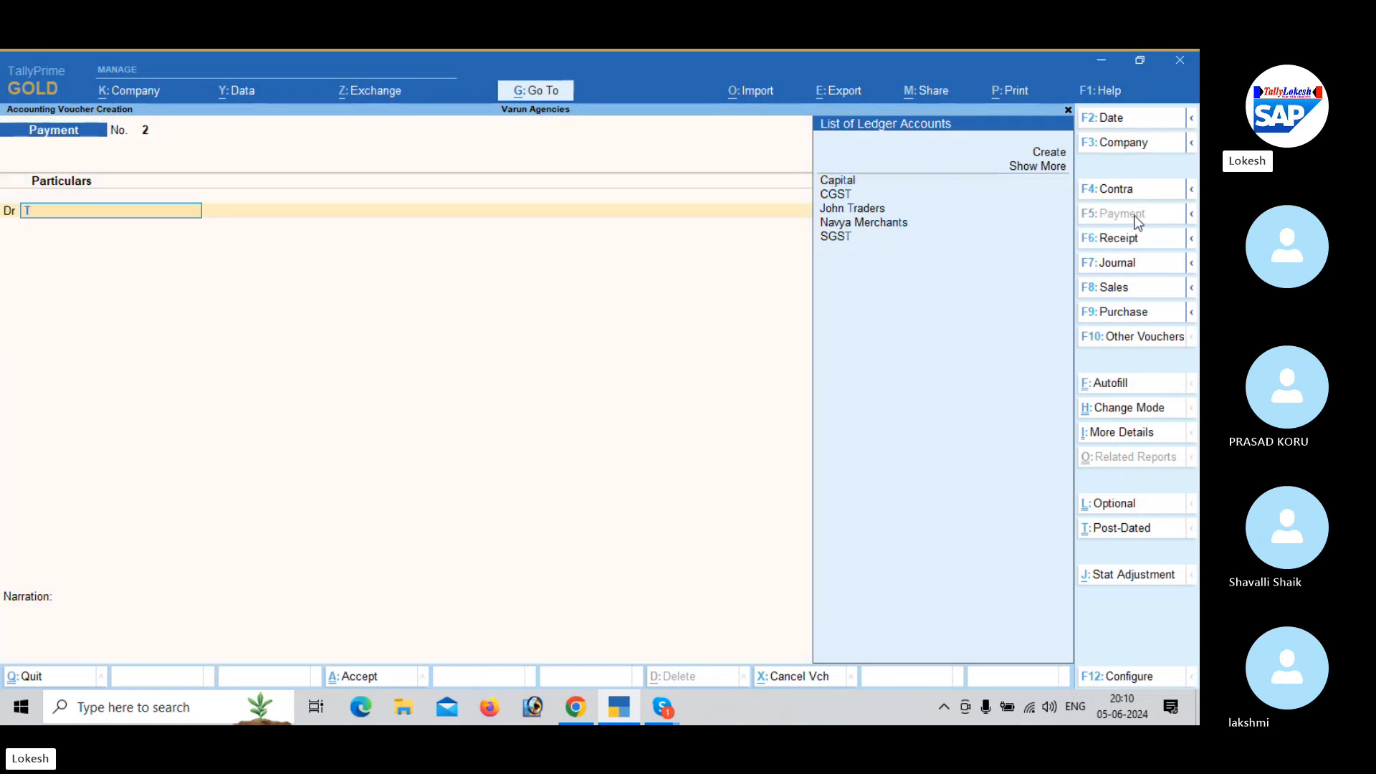
key(alt+c)
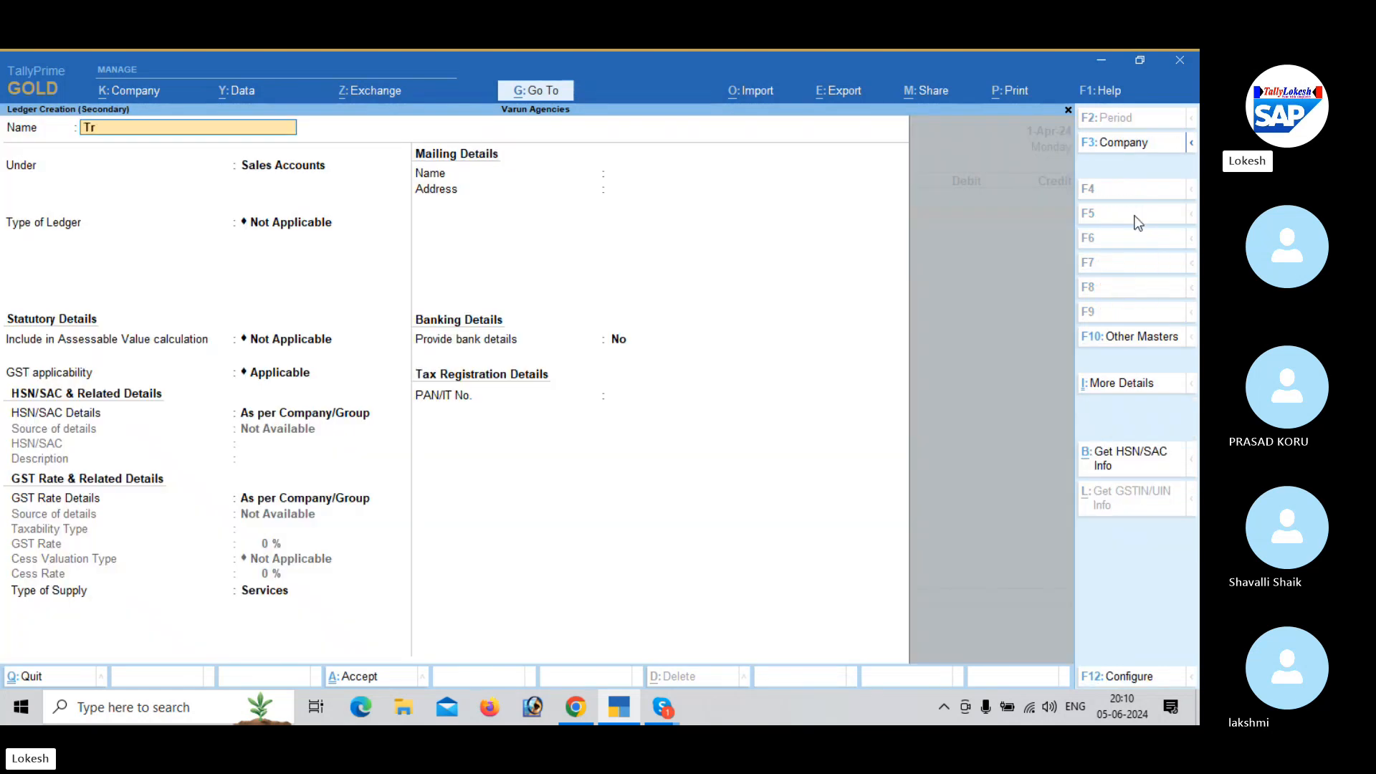
text(Traveling Exp)
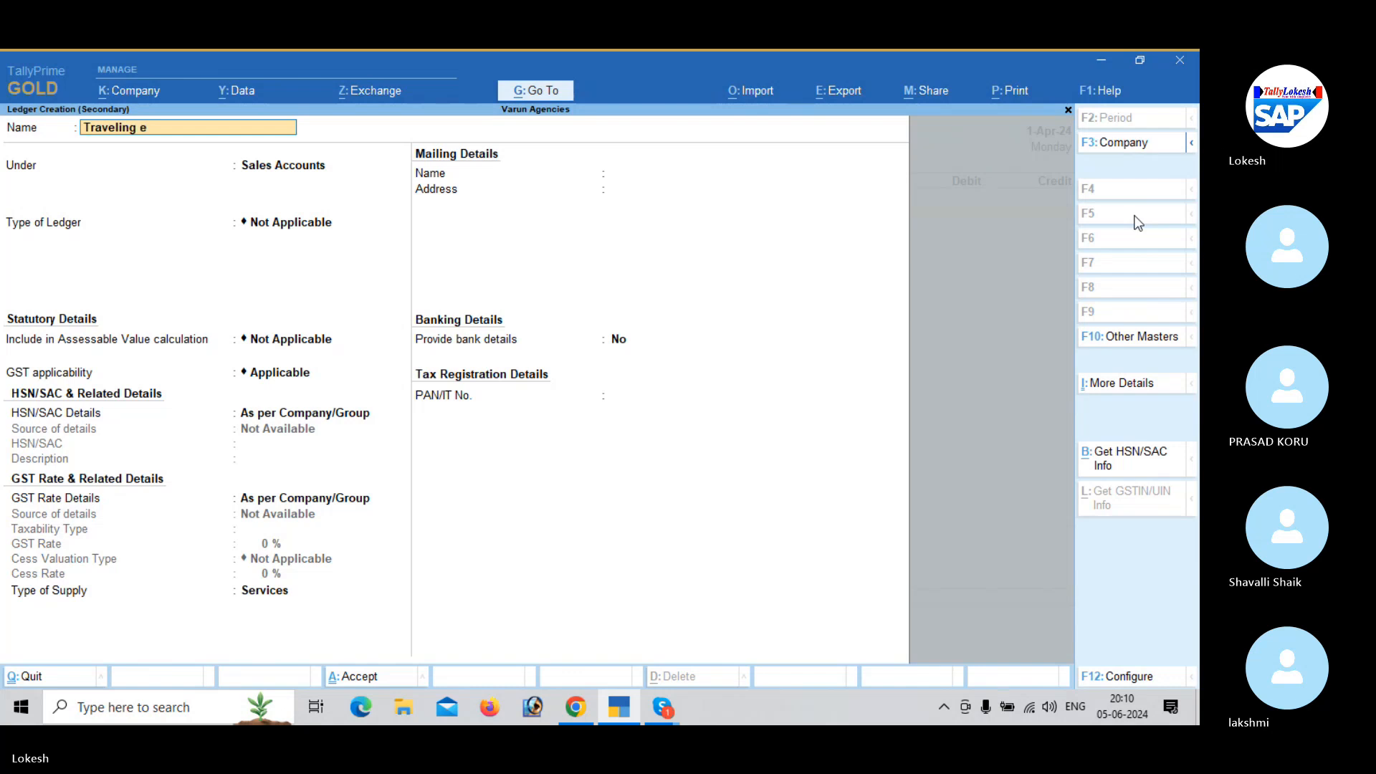
key(Return)
text(Ind)
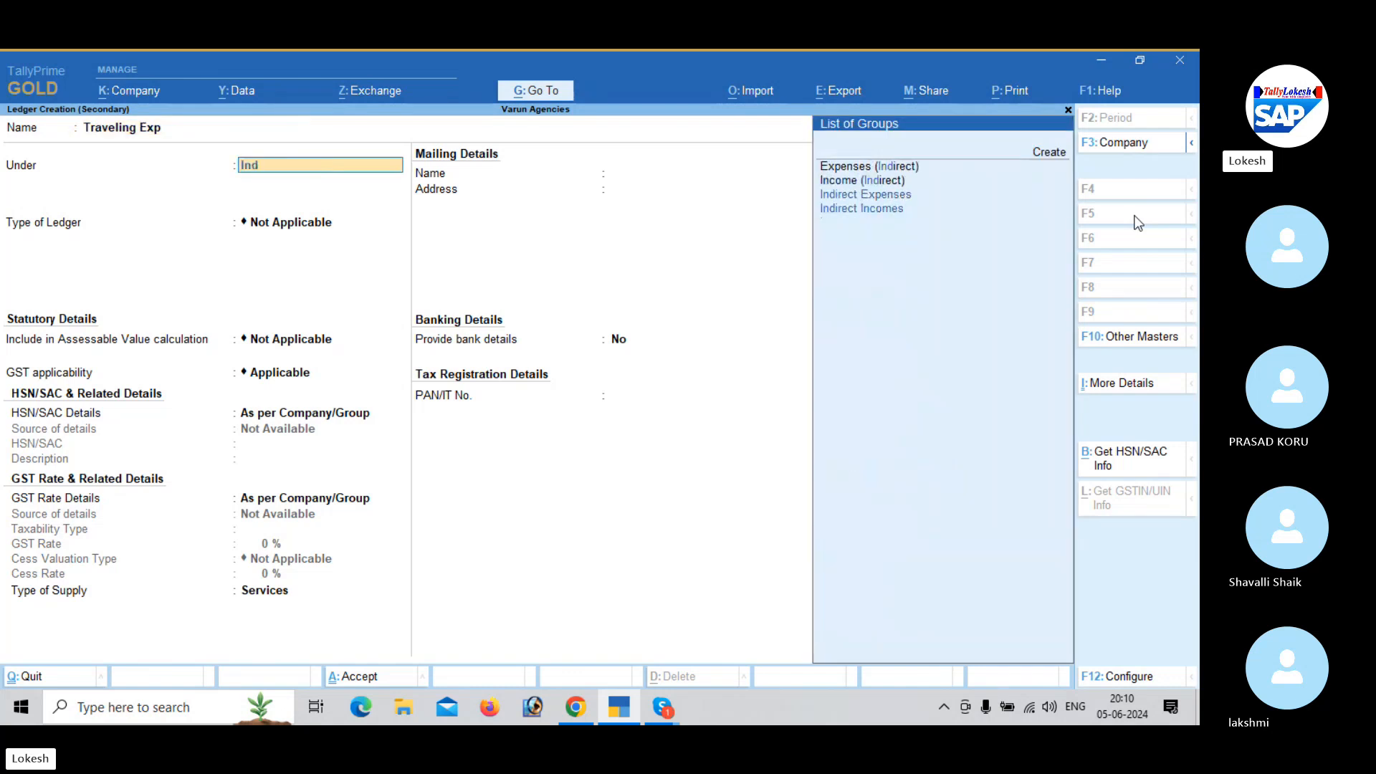
key(Return)
key(Return)
key(Return)
key(Return)
key(Return)
key(Return)
key(Return)
key(Return)
key(Return)
key(Return)
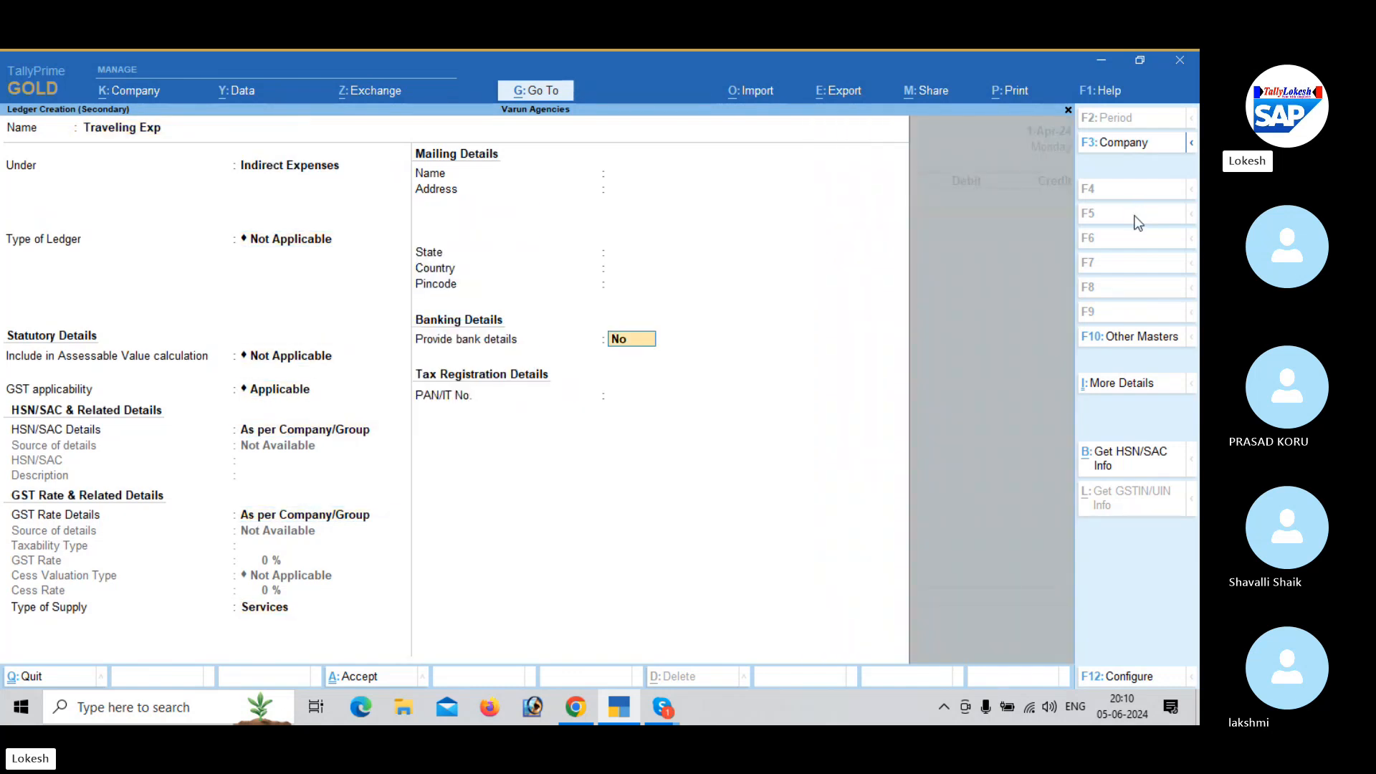
key(Return)
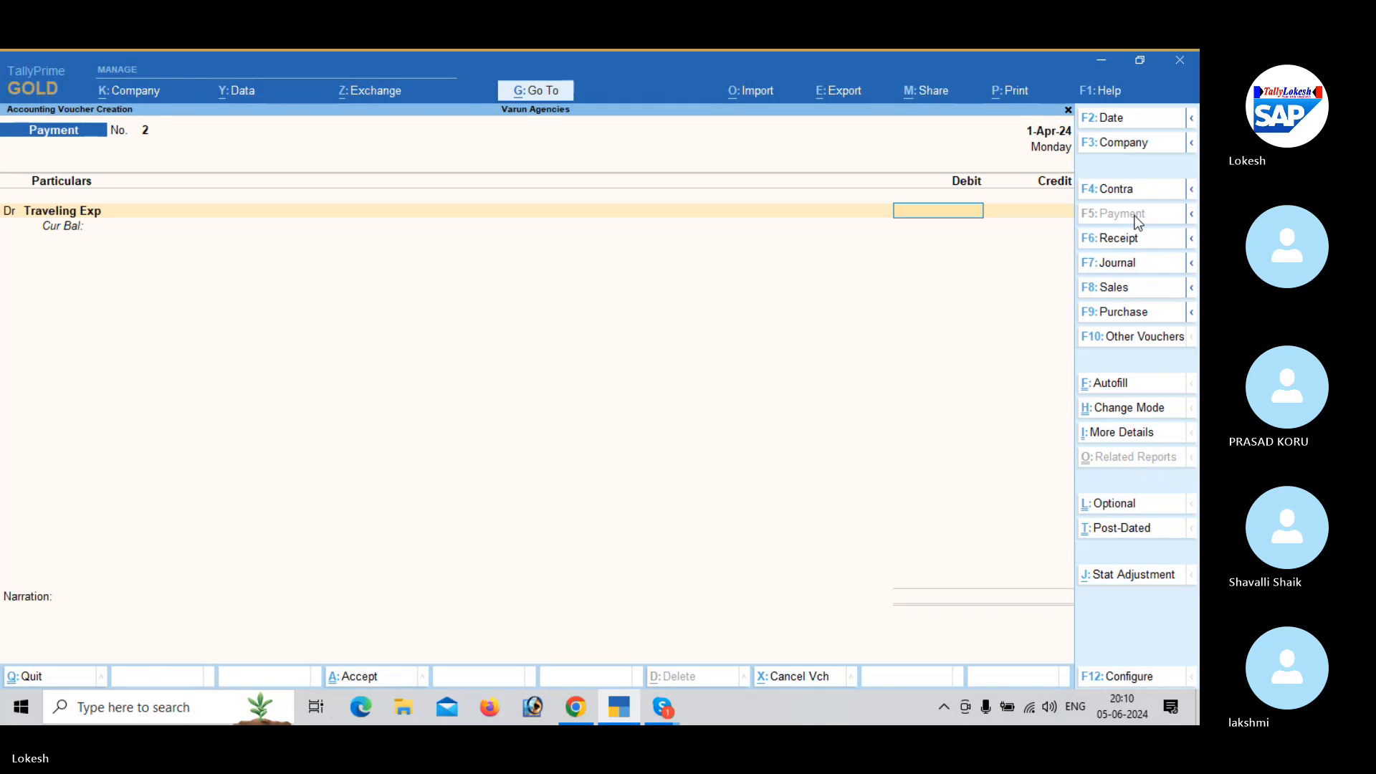
- Set the Traveling Exp debit to 574, credit Cash for it and save the payment voucher
text(574)
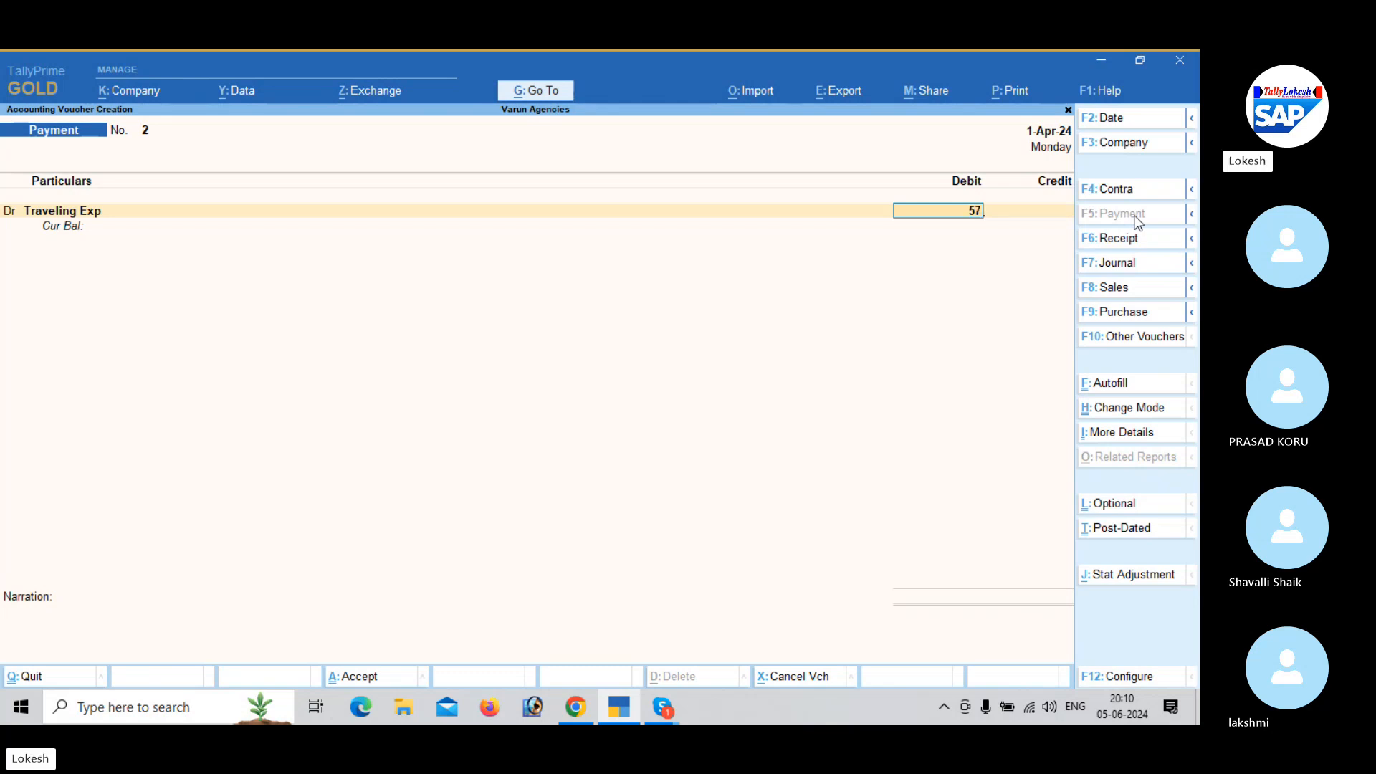
key(Return)
key(Down)
key(Return)
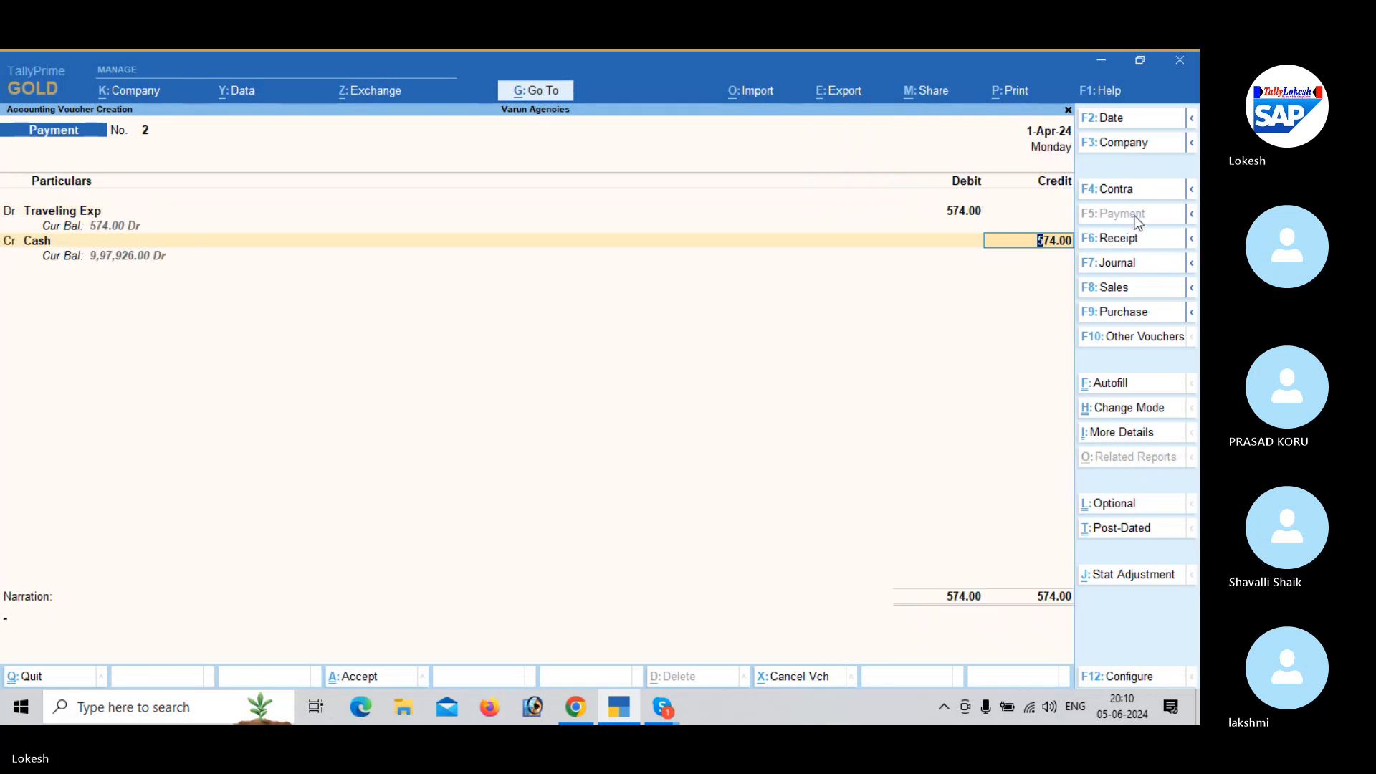
key(Return)
key(Return)
- Leave voucher entry and review the recorded vouchers in the Day Book
key(Return)
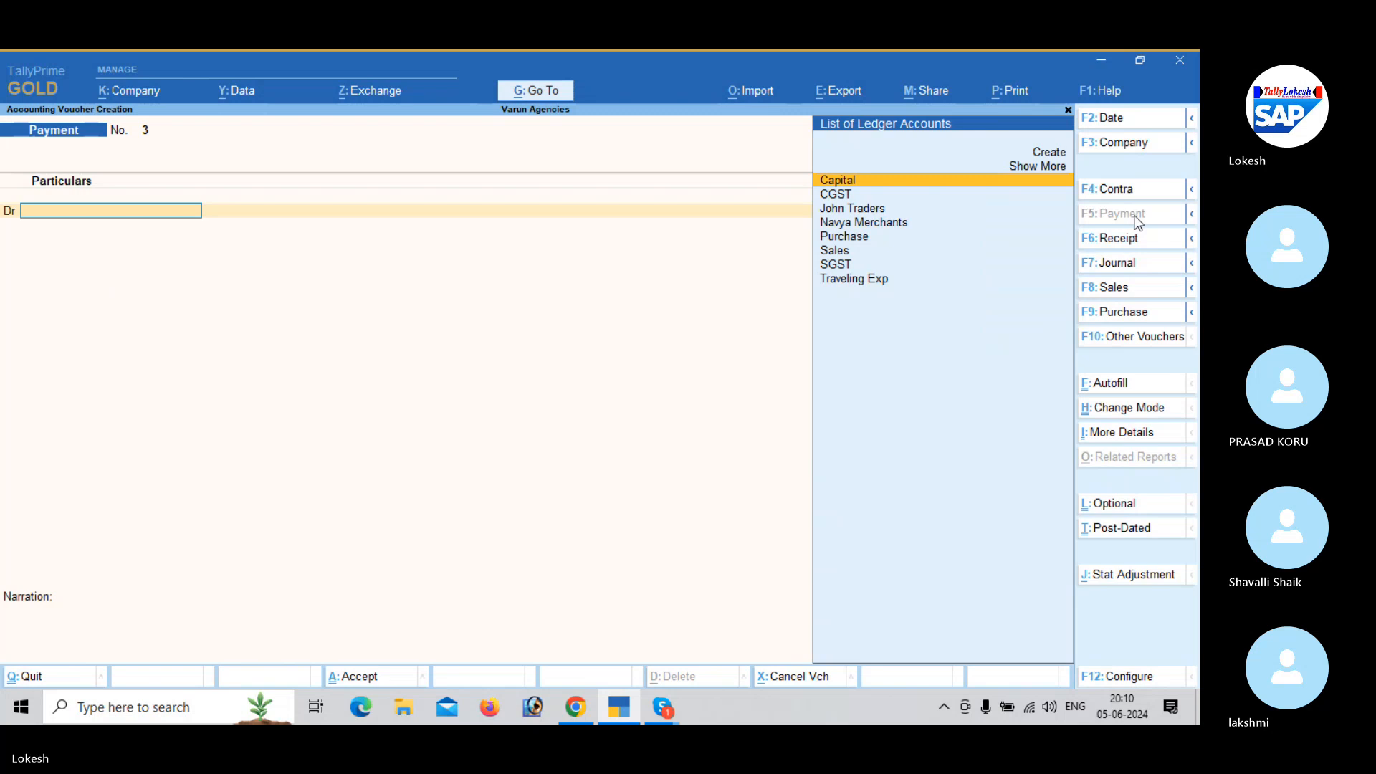
key(Escape)
key(Return)
key(Down)
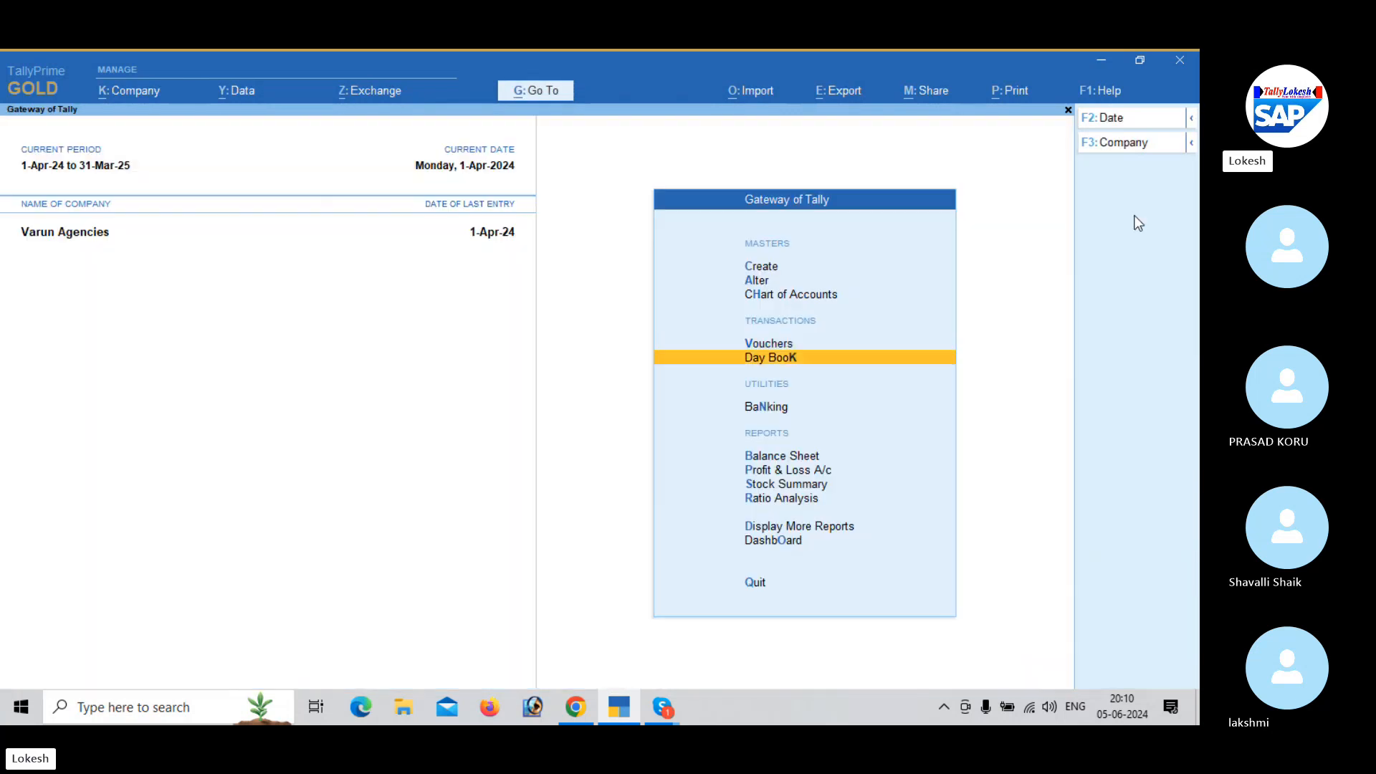
key(Return)
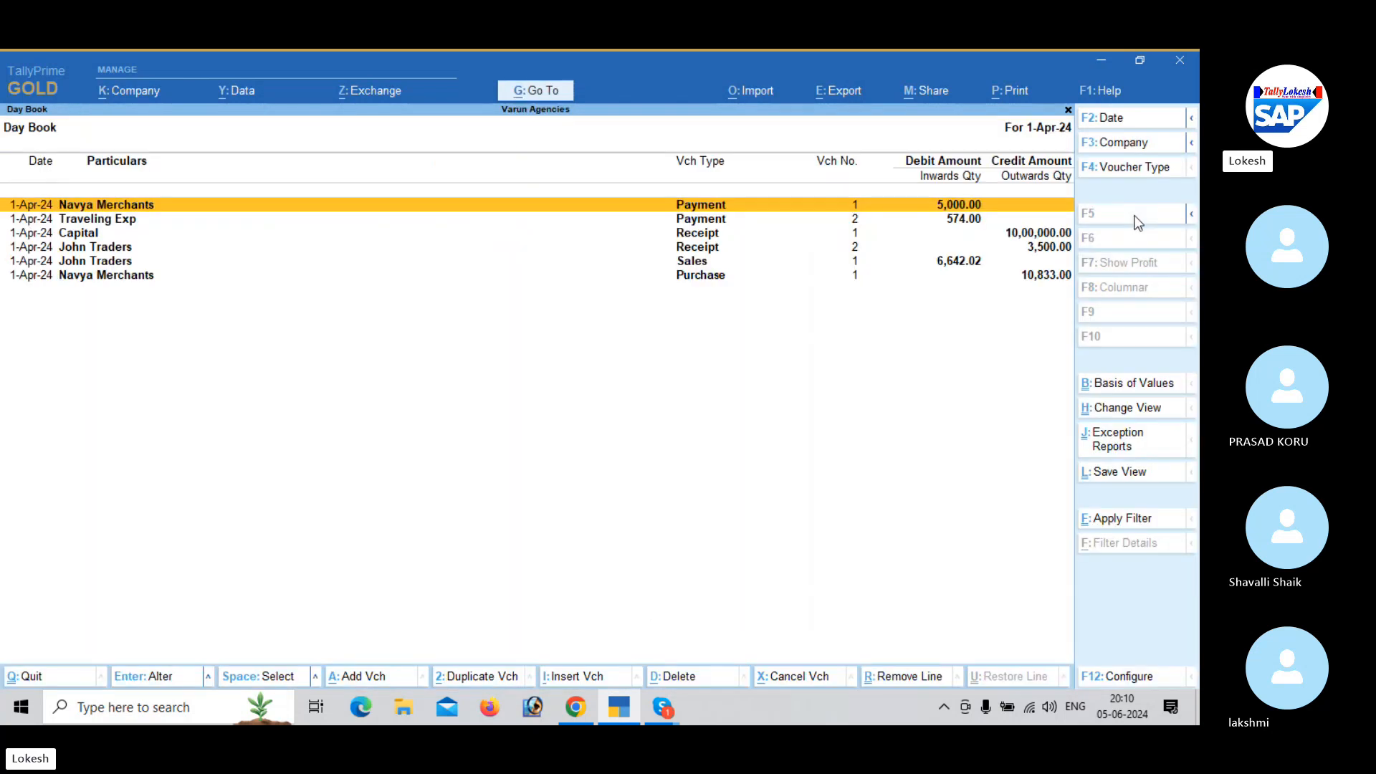
- Examine the Profit & Loss A/c in detailed format, down to the Nett Profit line
key(Escape)
key(Down)
key(Down)
key(Down)
key(Return)
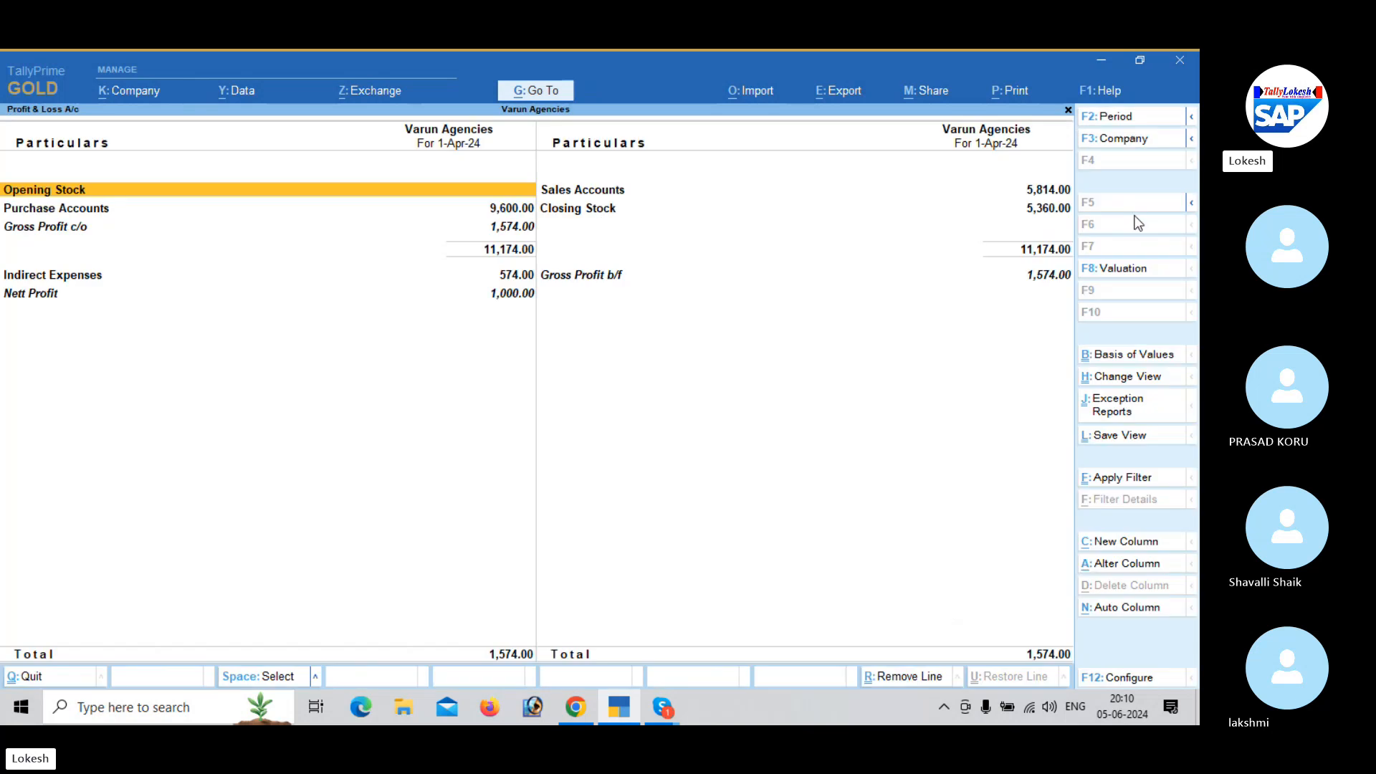
key(alt)
key(alt+F5)
key(Down)
key(Down)
key(Down)
key(Down)
key(Down)
key(Down)
key(Down)
key(Down)
key(Down)
key(Down)
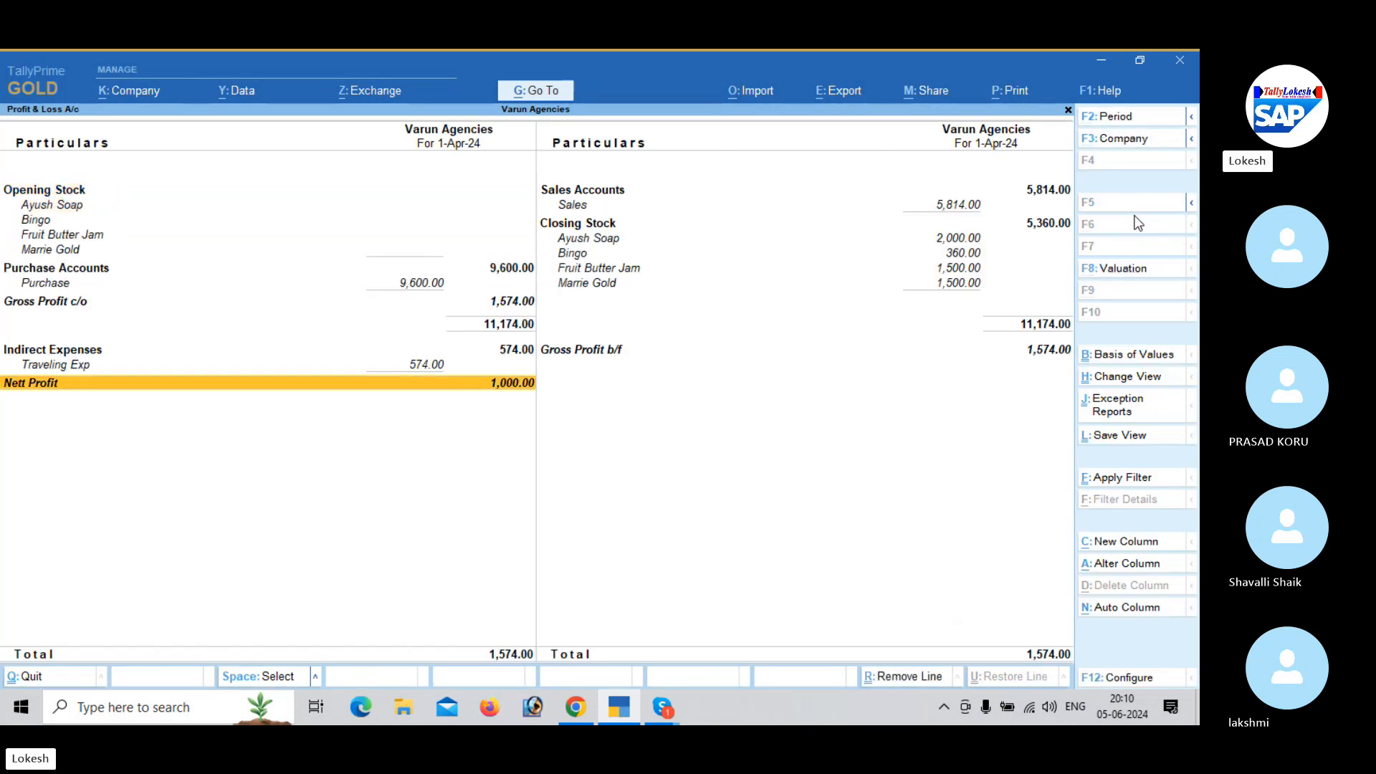
- Leave the Profit & Loss A/c and open the Stock Summary report
key(Escape)
key(Down)
key(Return)
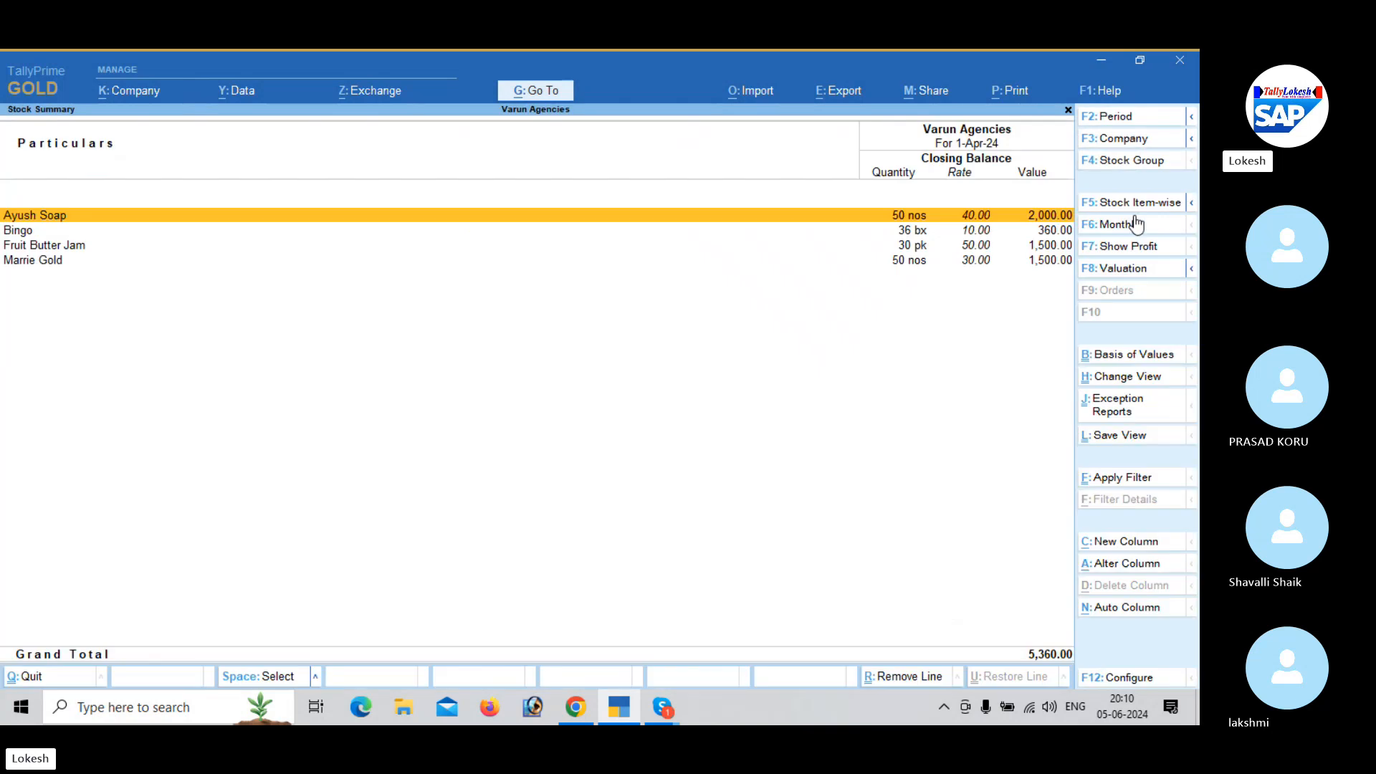
- Configure the Stock Summary to show goods inwards and goods outwards, keeping the default sorting method
click(1121, 681)
key(Down)
key(Down)
key(Down)
key(Down)
key(Down)
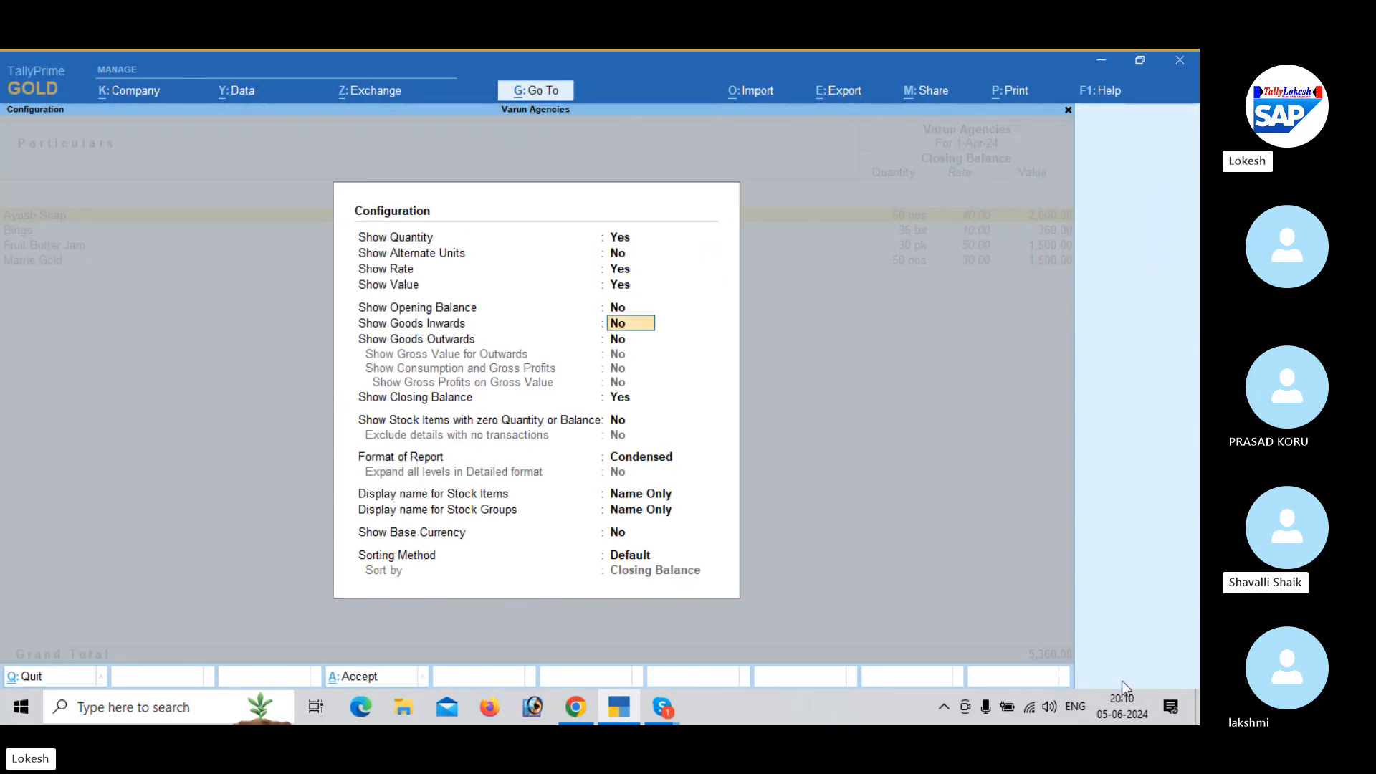
text(y)
key(Return)
text(y)
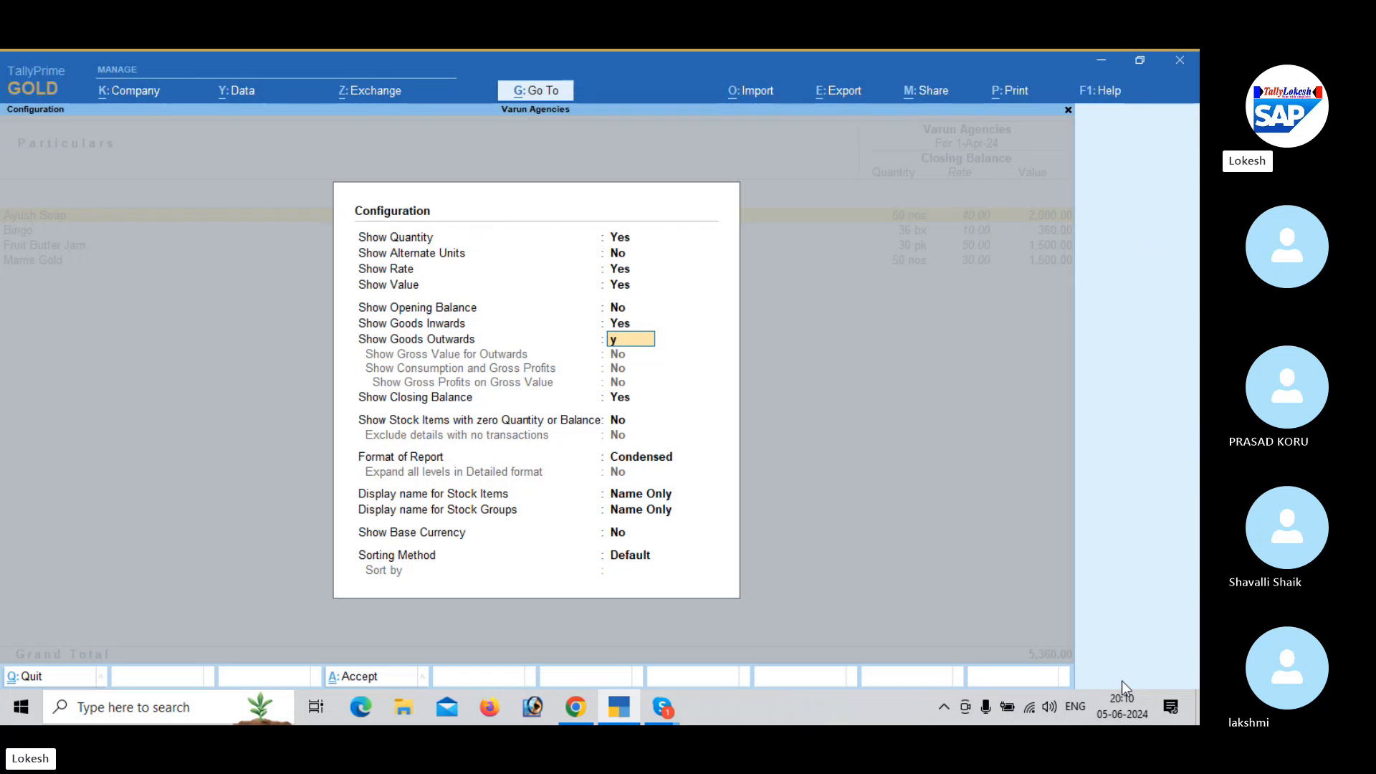
key(Return)
key(Return)
key(Return)
key(Return)
key(Return)
key(Return)
key(Return)
key(Return)
key(Return)
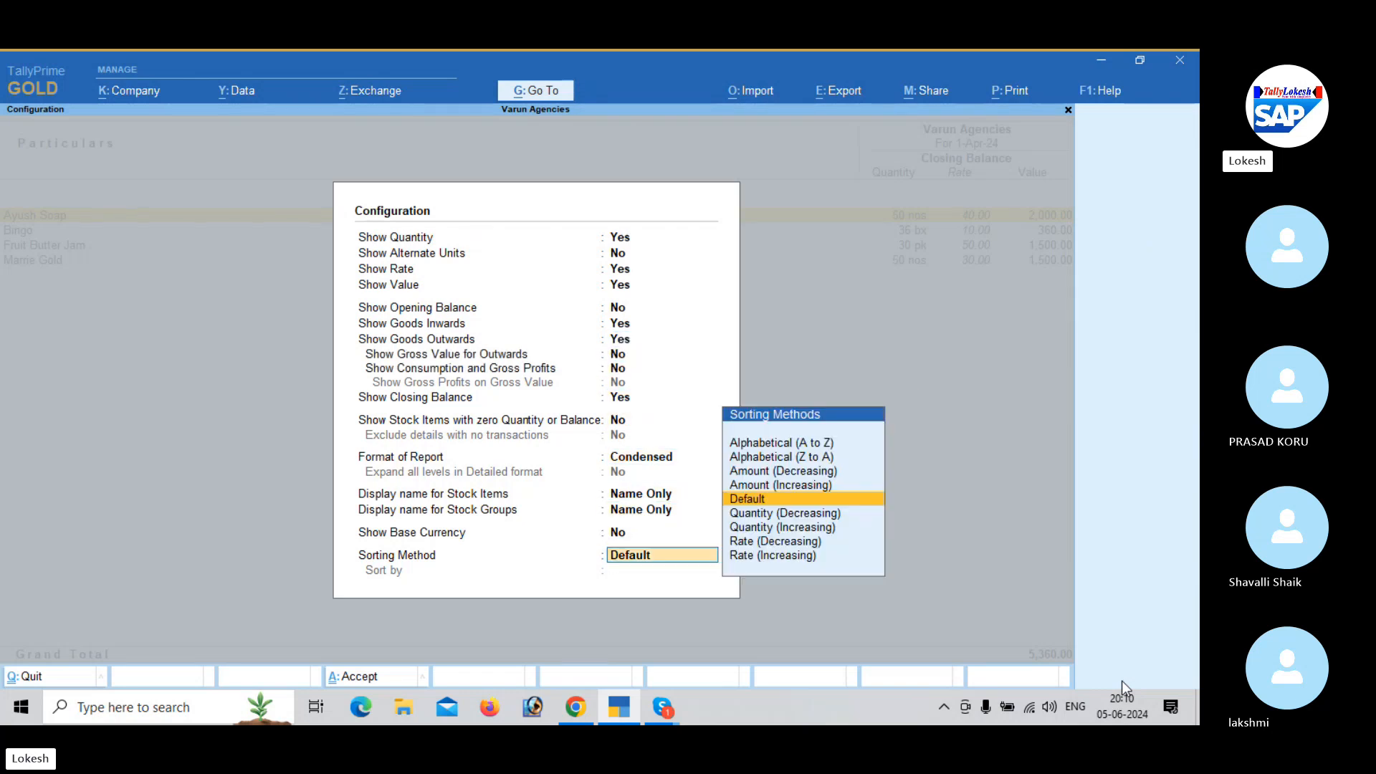
key(Return)
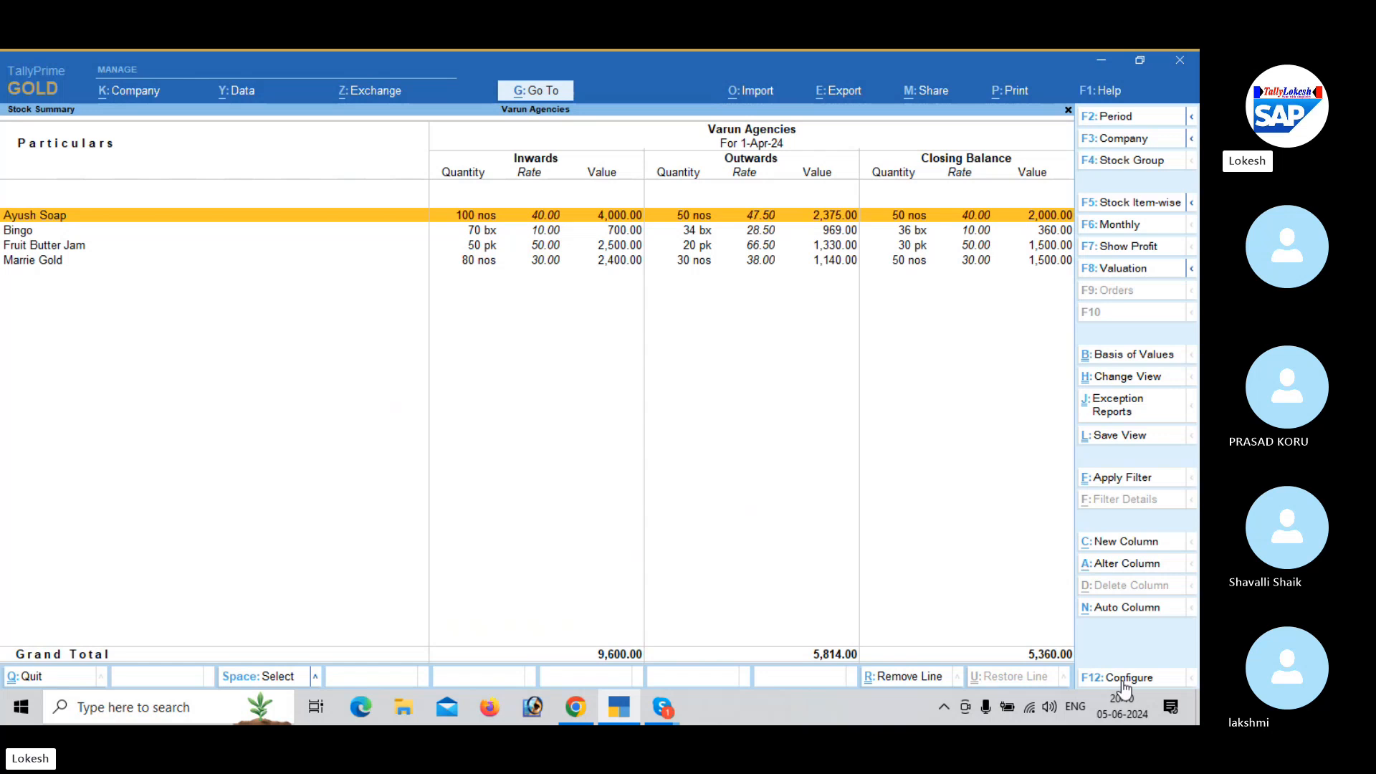
- Leave the Stock Summary and review the Dashboard tiles down to Inventory Details
key(Escape)
key(Down)
key(Down)
key(Down)
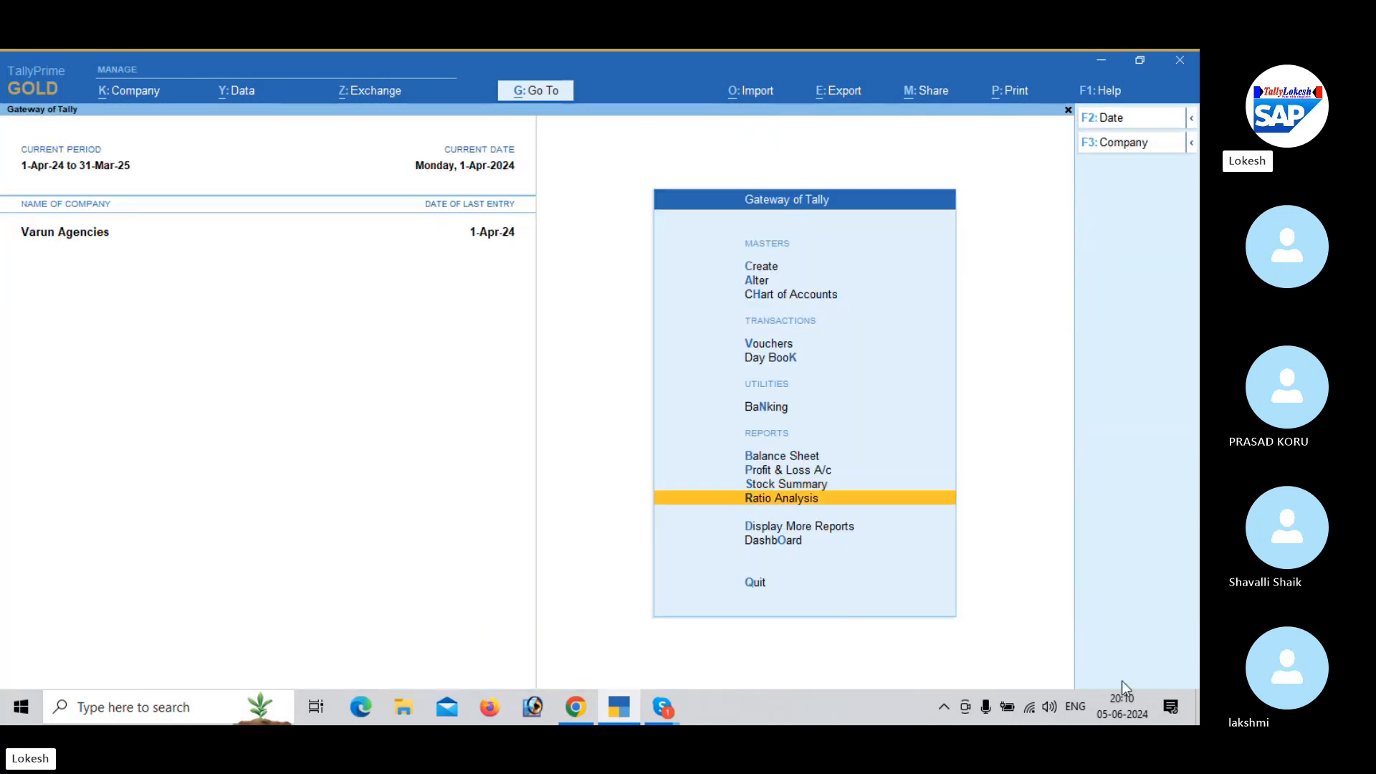
key(Return)
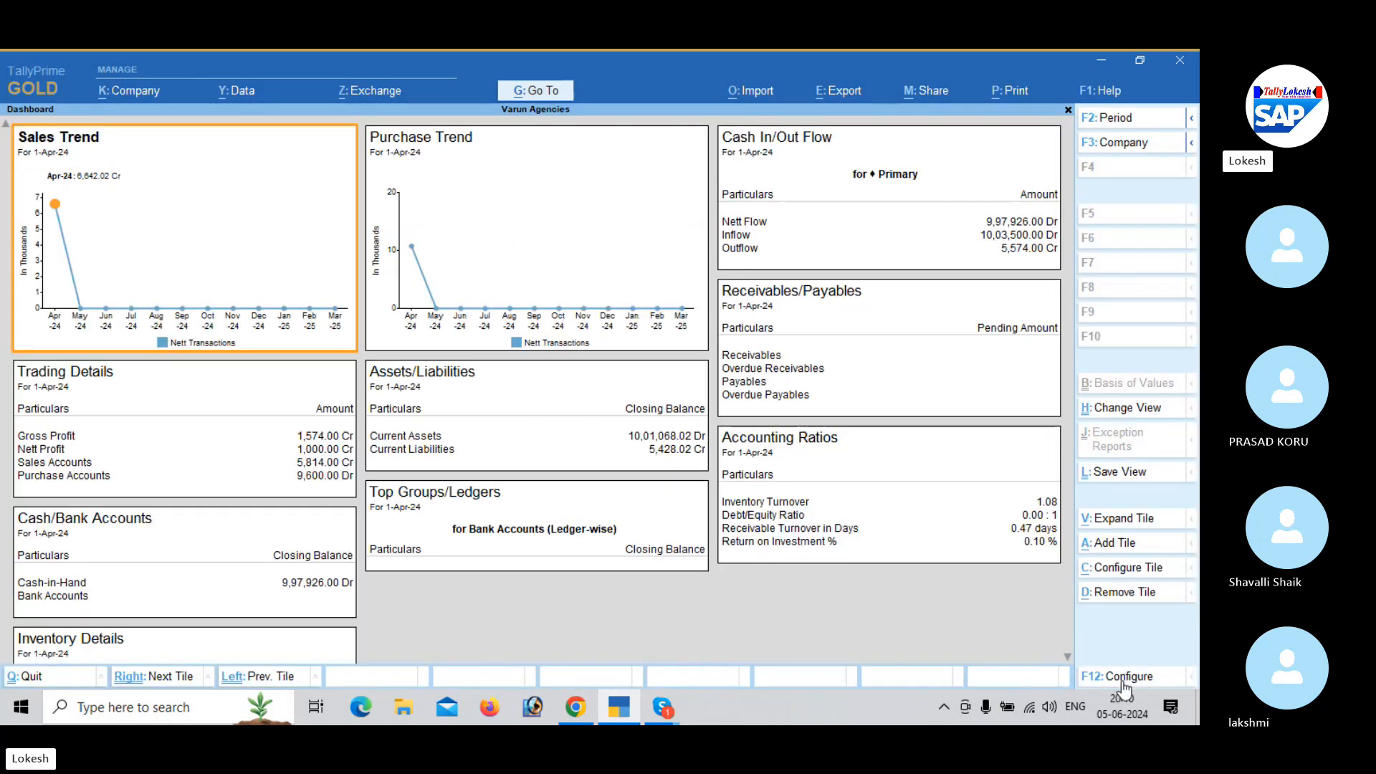
click(1070, 660)
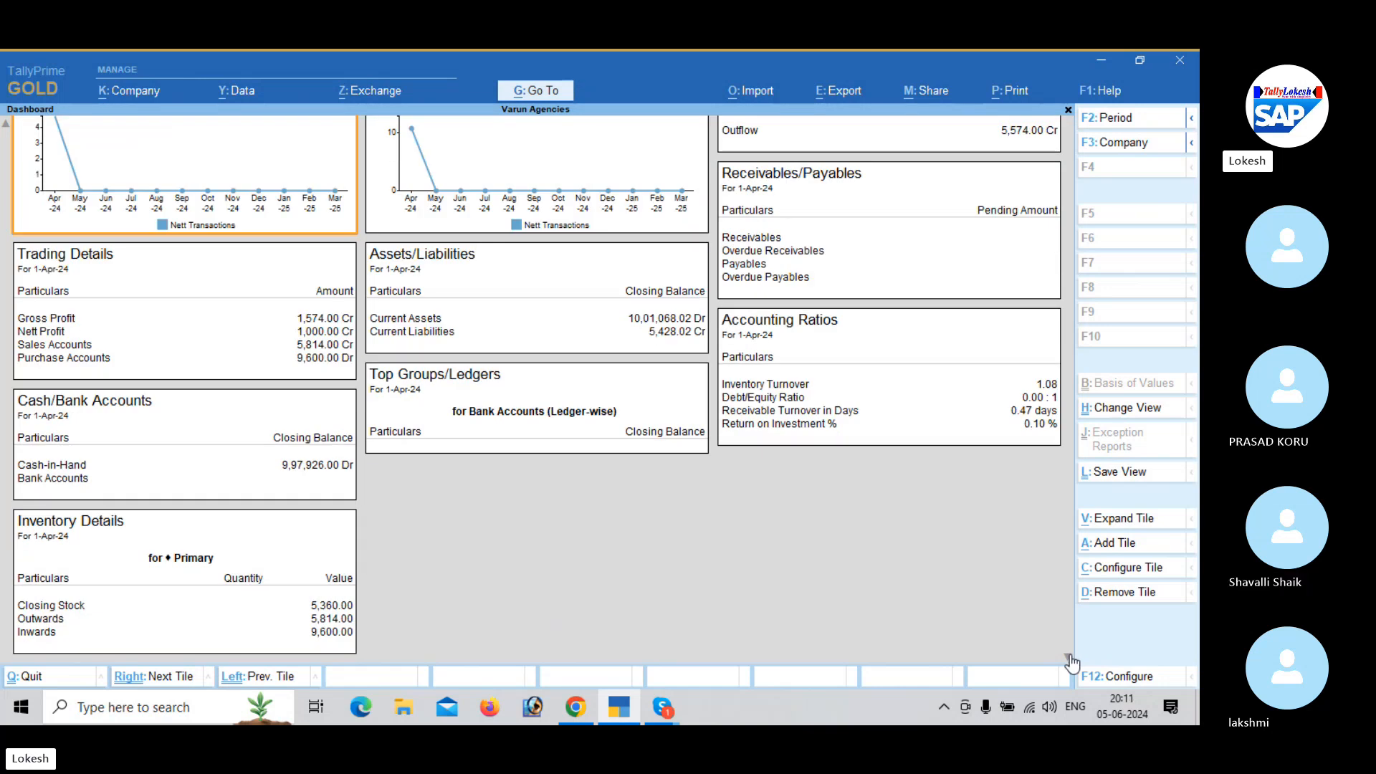
key(Escape)
- View the Sales Register among the Account Books and close it again
key(Up)
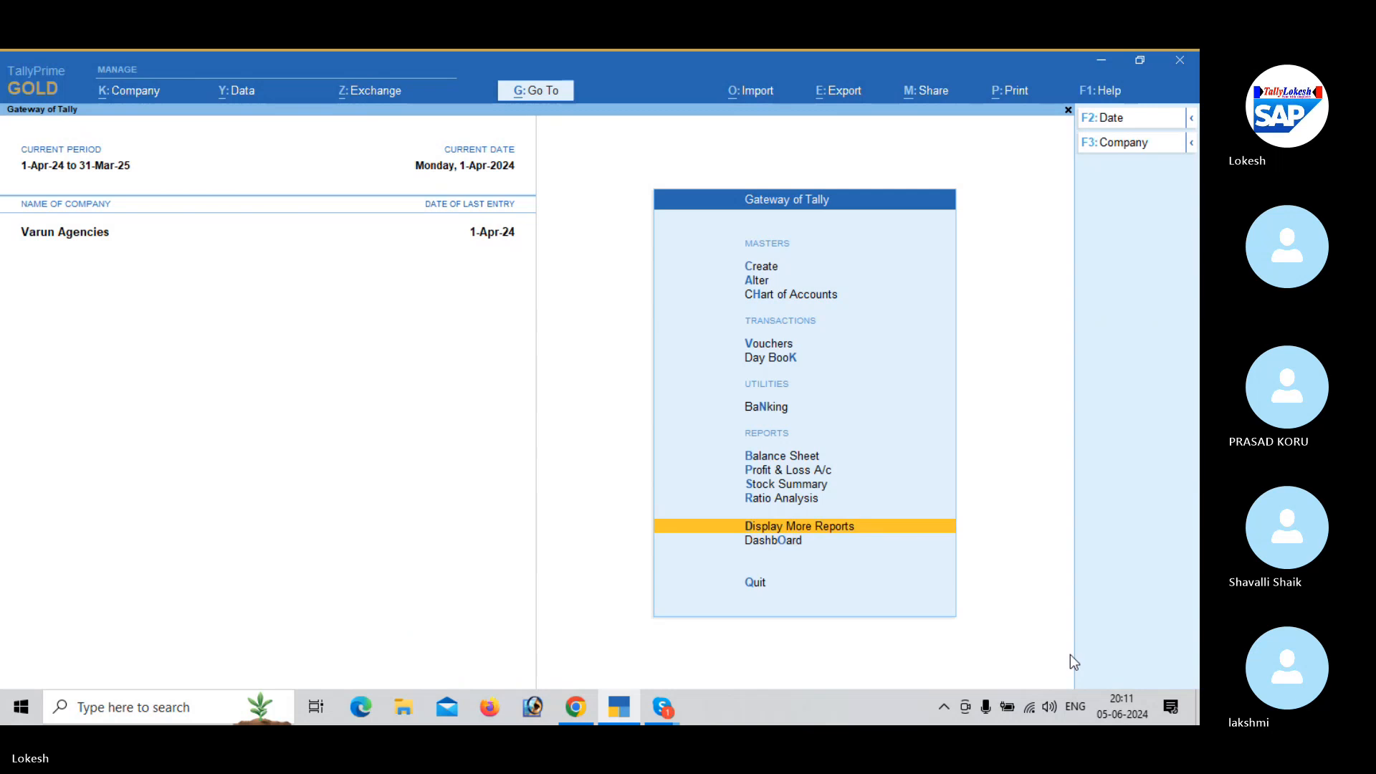
key(Return)
key(Down)
key(Down)
key(Down)
key(Down)
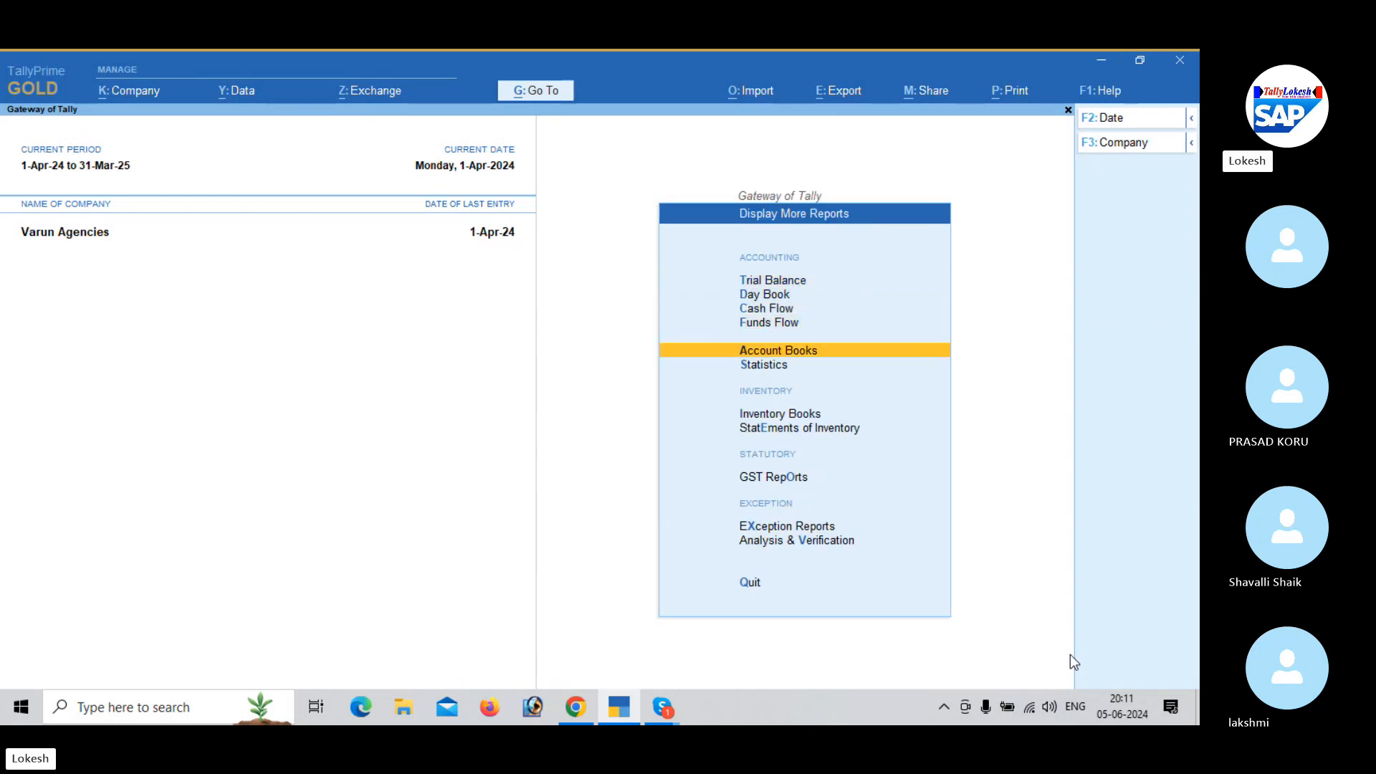
key(Return)
- View the Purchase Register, and the April vouchers in the Receipt Register
key(Down)
key(Down)
key(Down)
key(Down)
key(Down)
key(Down)
key(Down)
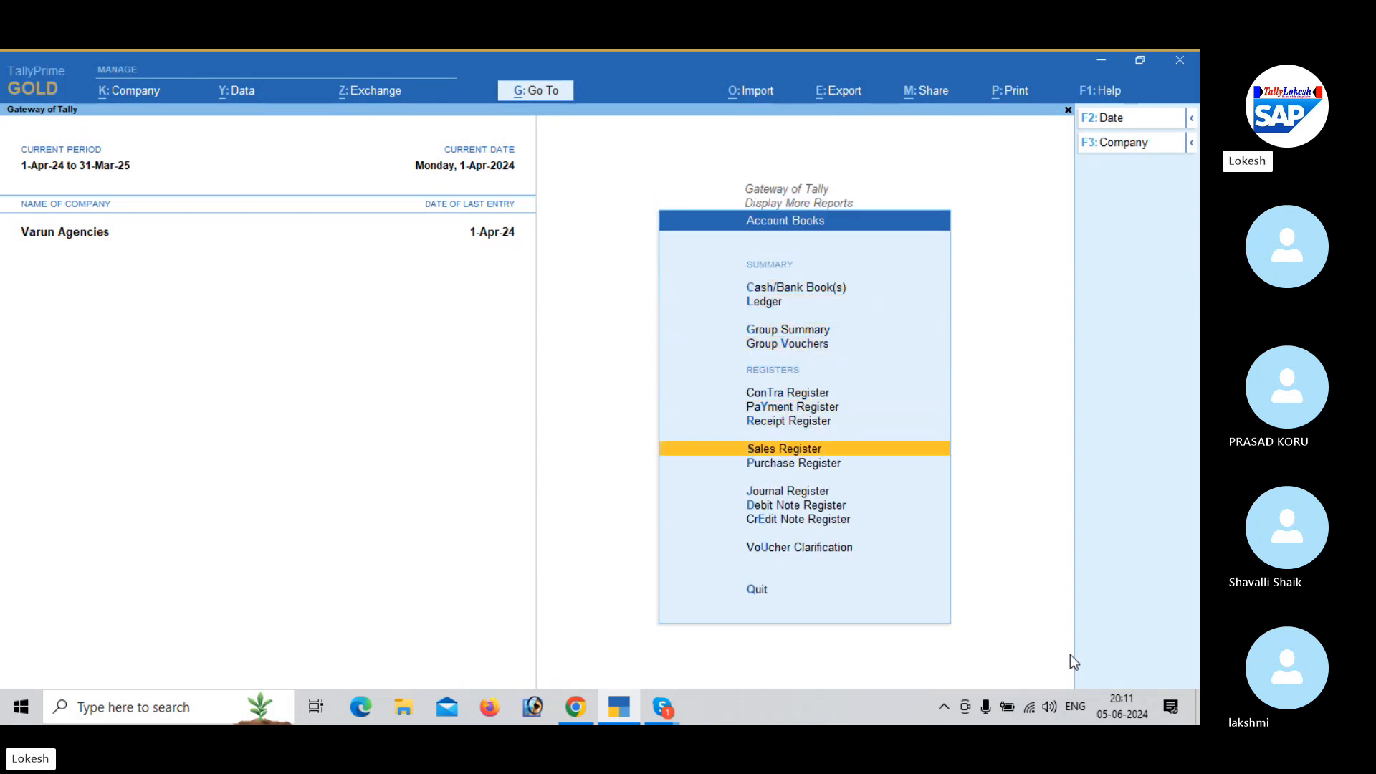
key(Return)
key(Escape)
key(Down)
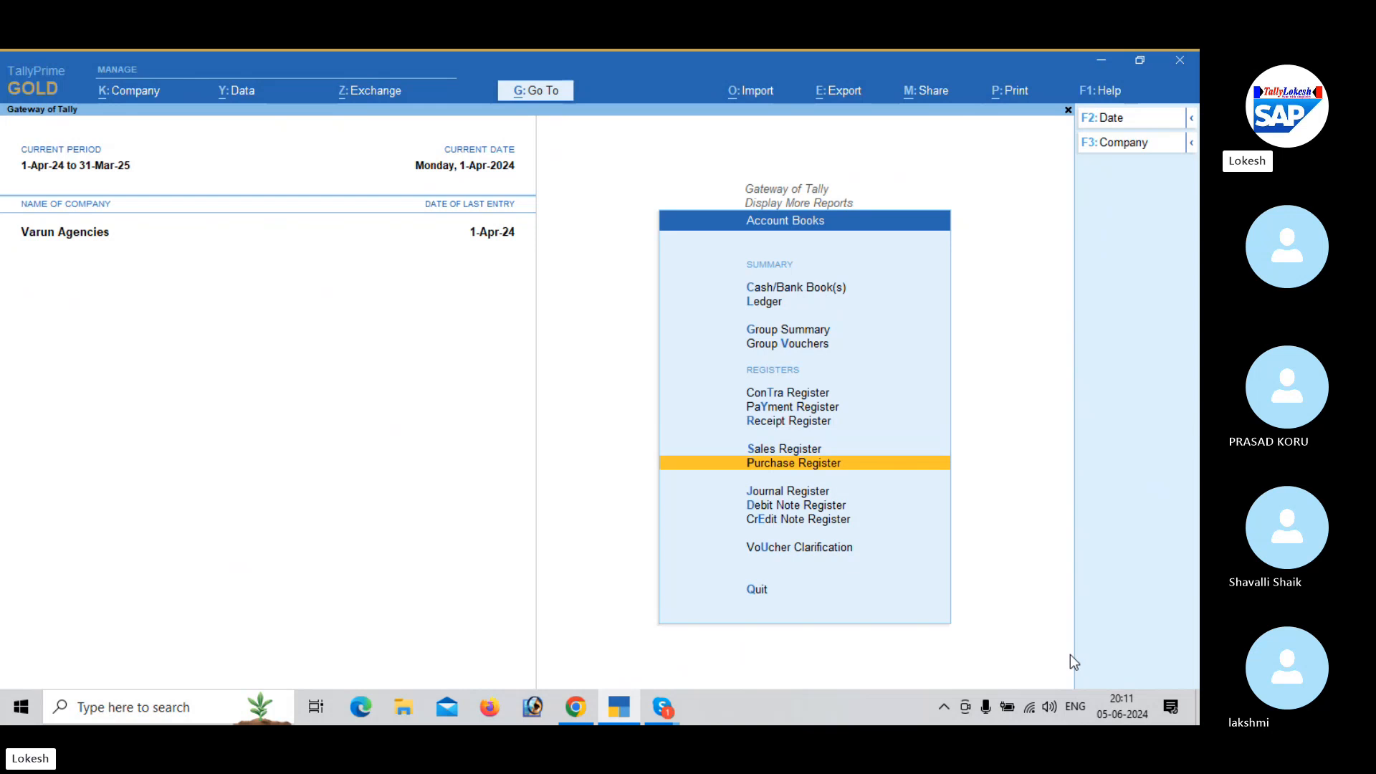
key(Return)
key(Escape)
key(Up)
key(Up)
key(Return)
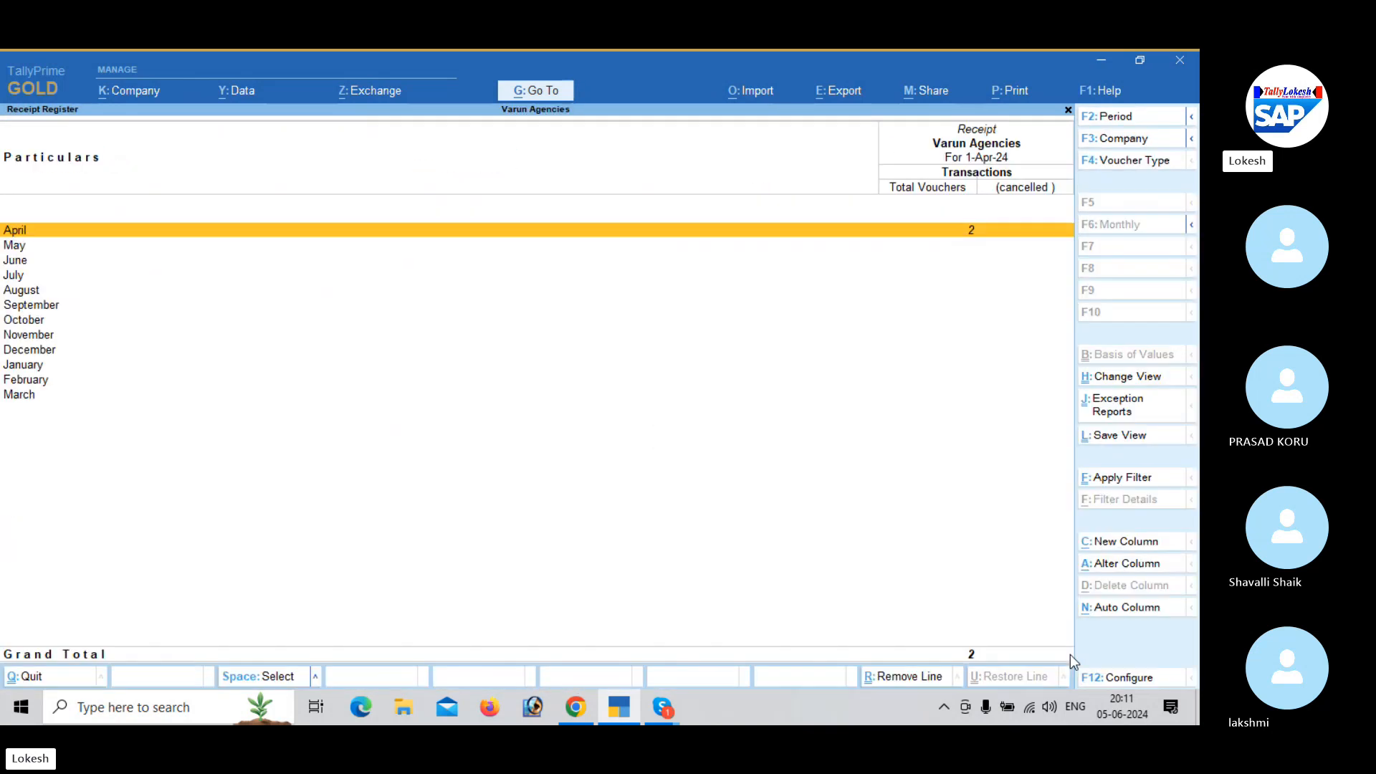
key(Return)
key(Escape)
key(Escape)
- Review the April vouchers in the Payment Register and check the Contra Register
key(Up)
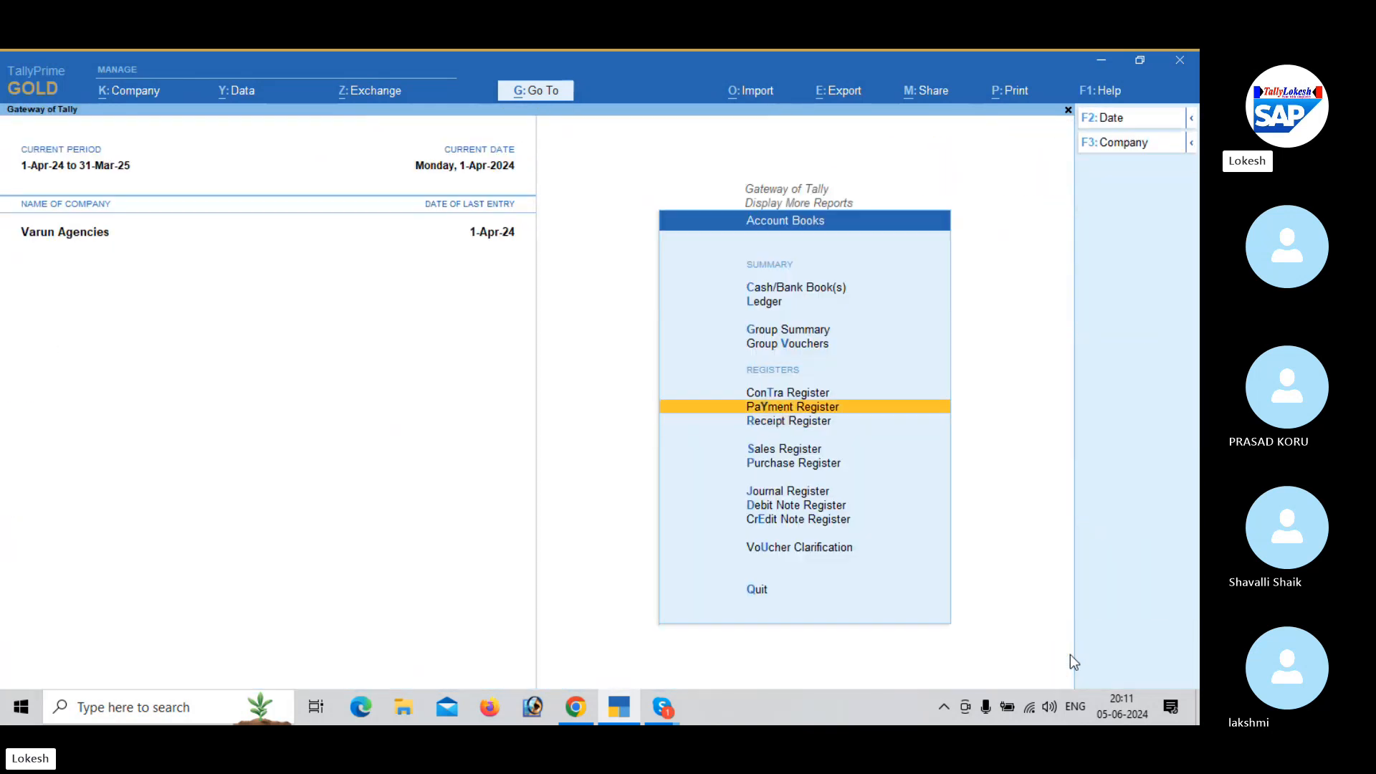
key(Return)
key(Return)
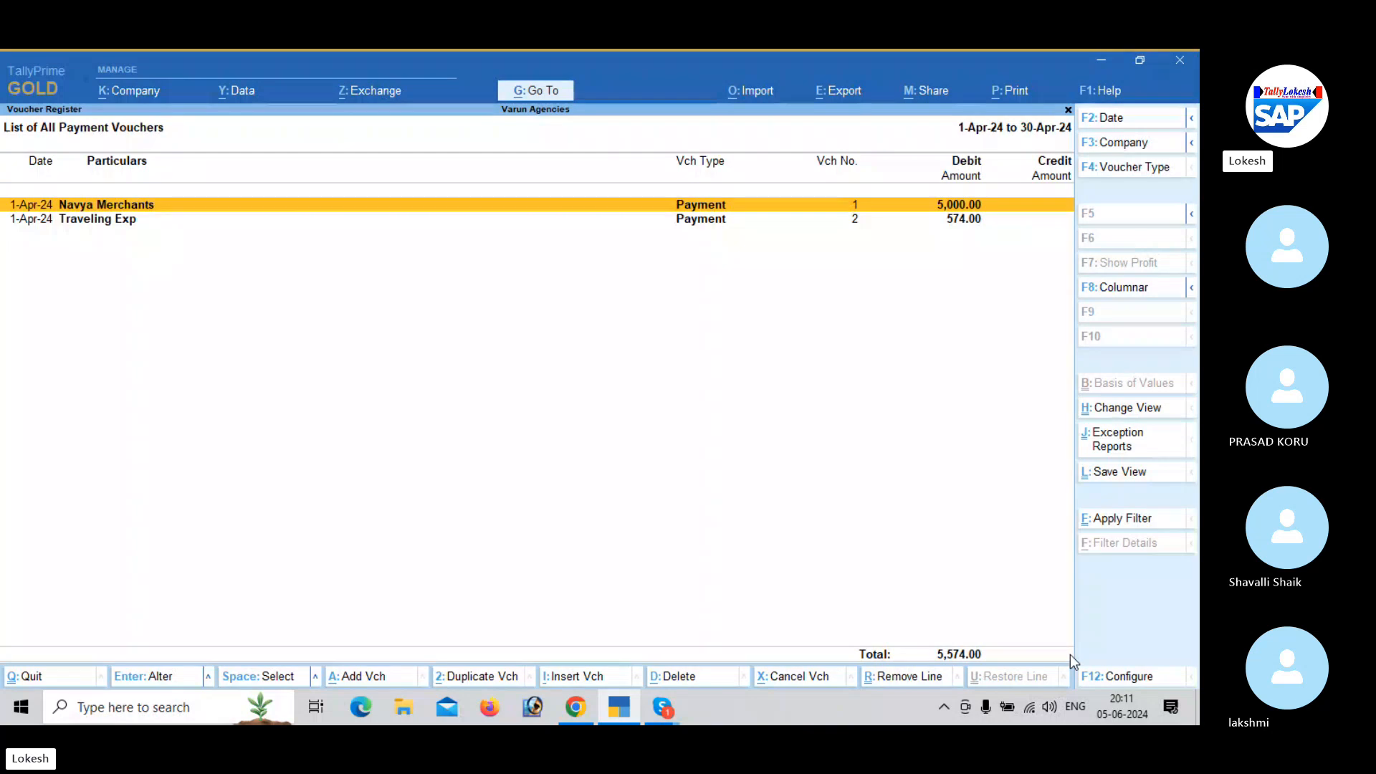
key(Escape)
key(Escape)
key(Up)
key(Return)
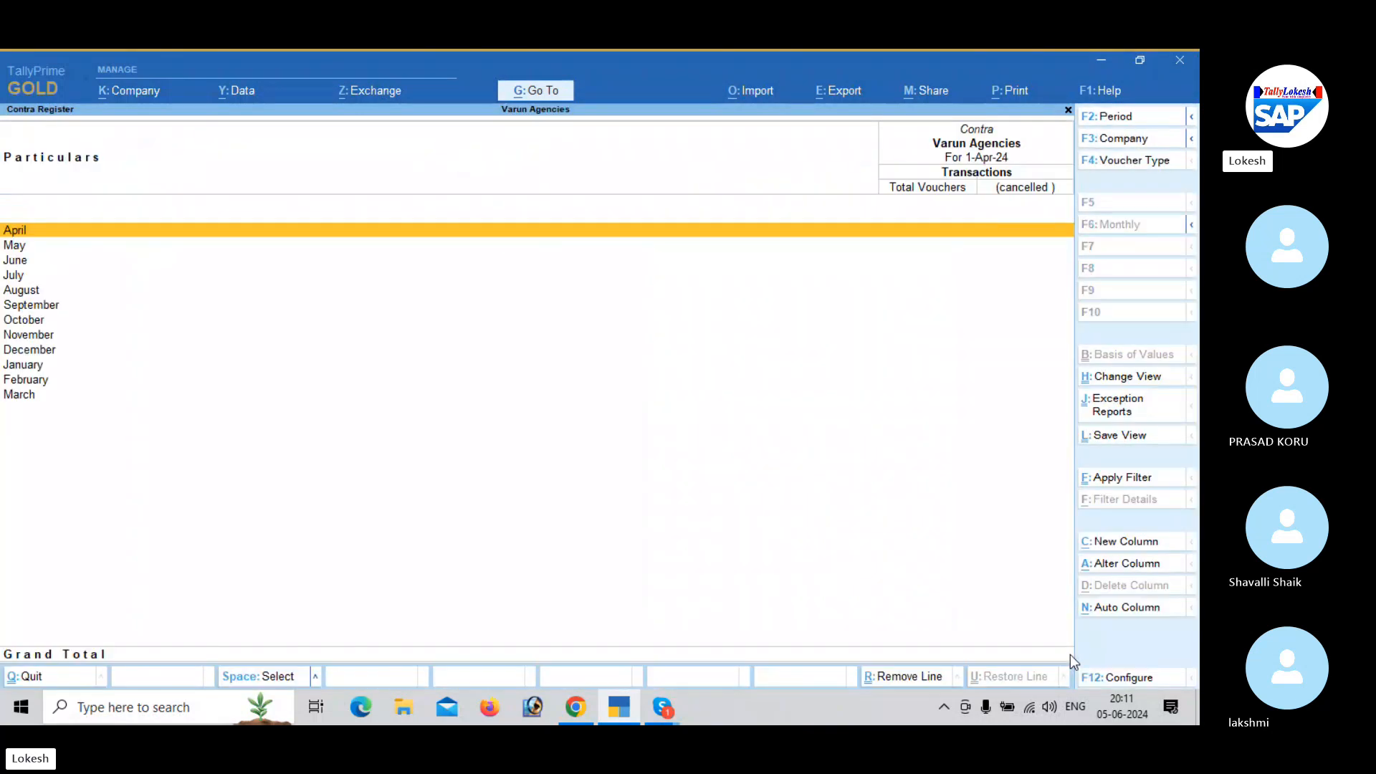
- Leave the Account Books and view the monthly summary of stock item Bingo in the Inventory Books
key(Escape)
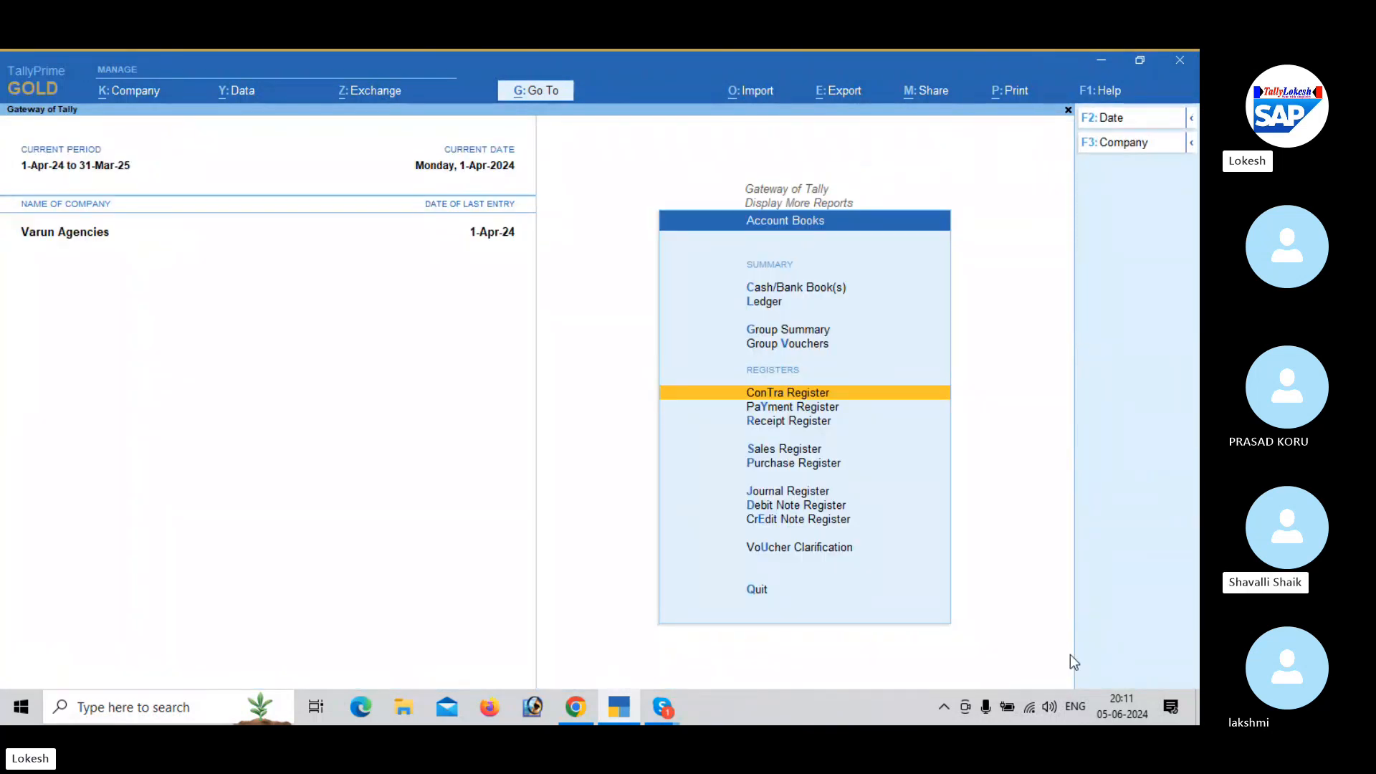
key(Escape)
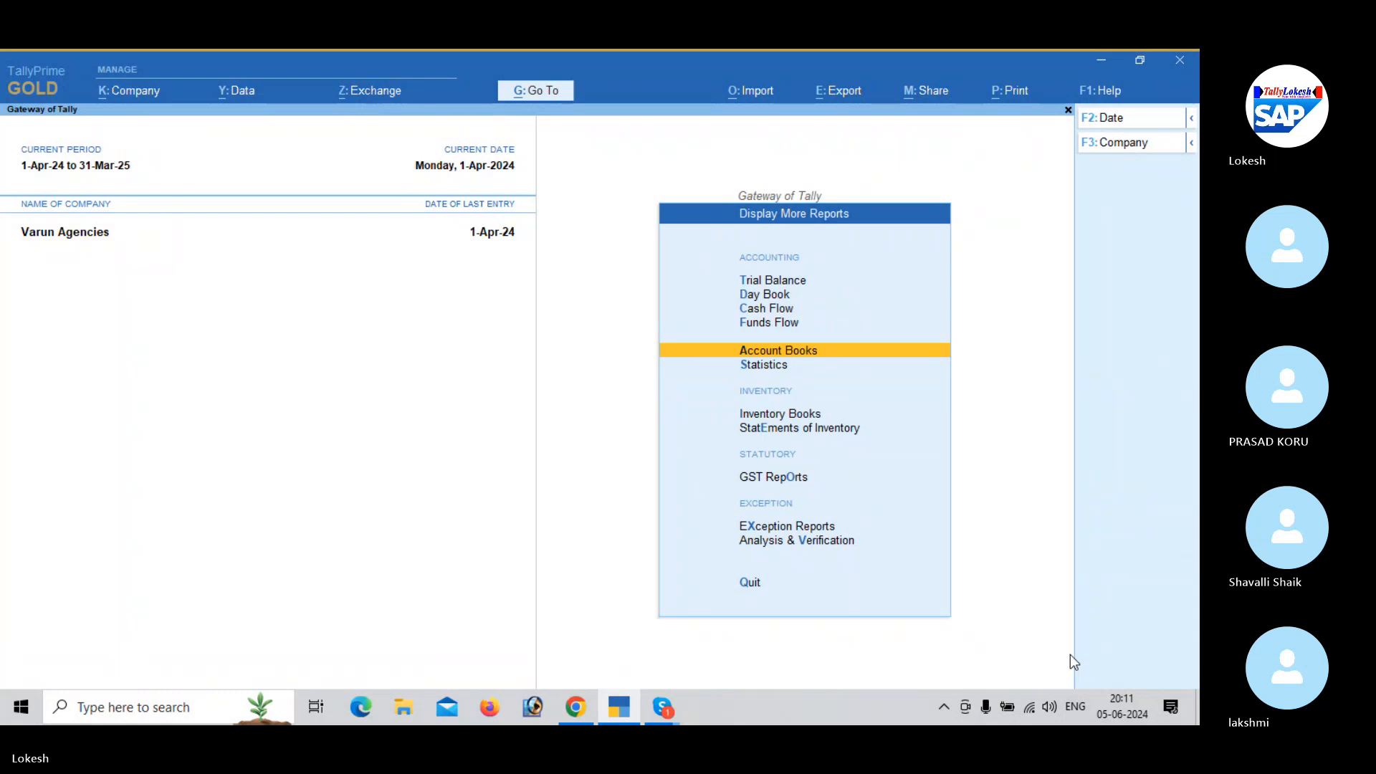
key(Down)
key(Down)
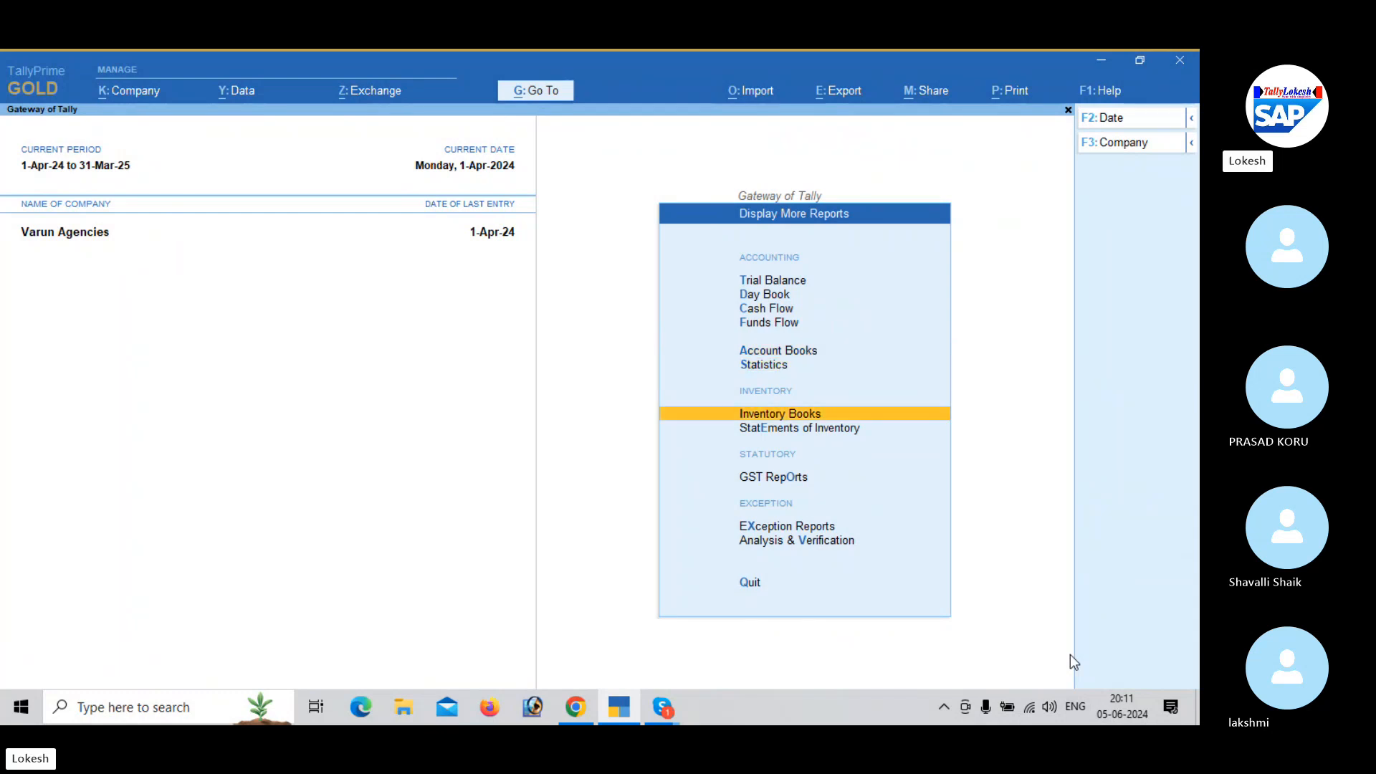
key(Return)
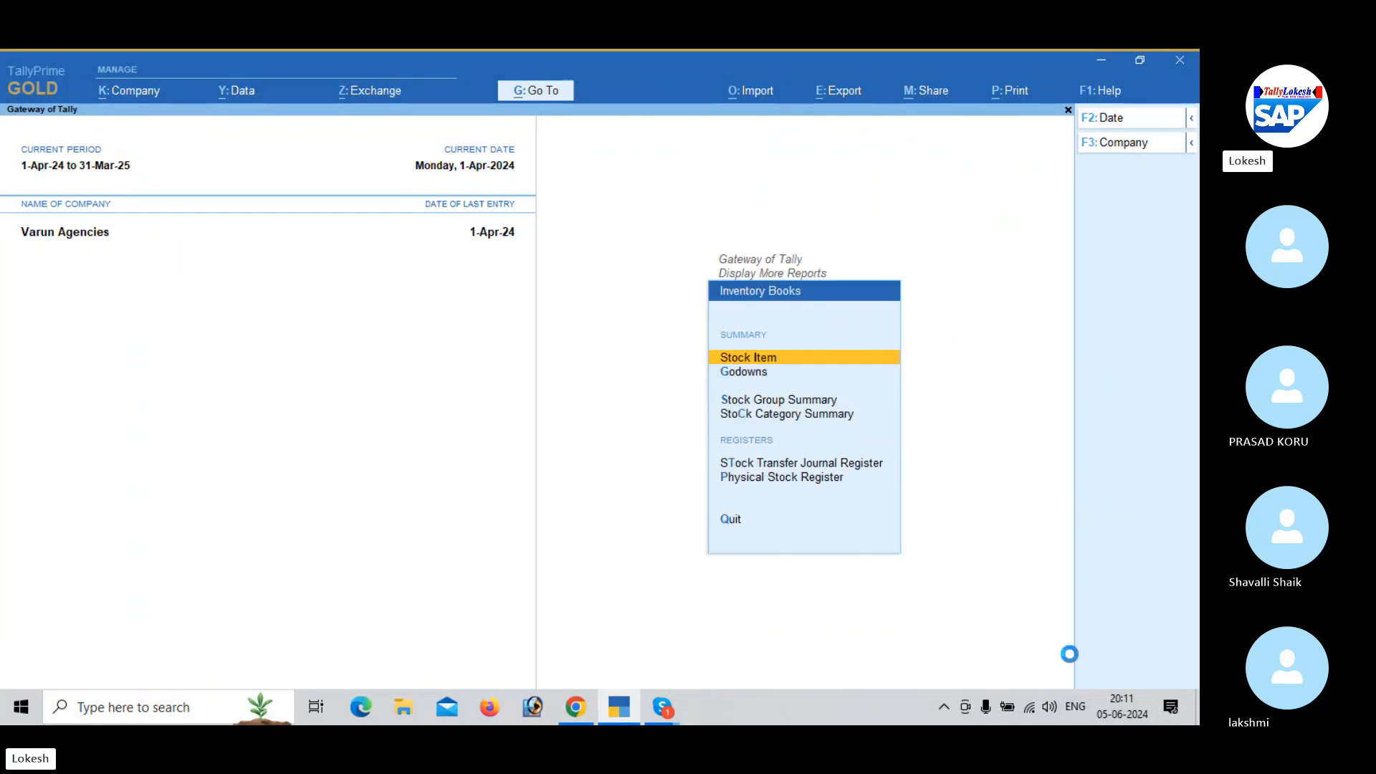
key(Return)
key(Down)
key(Return)
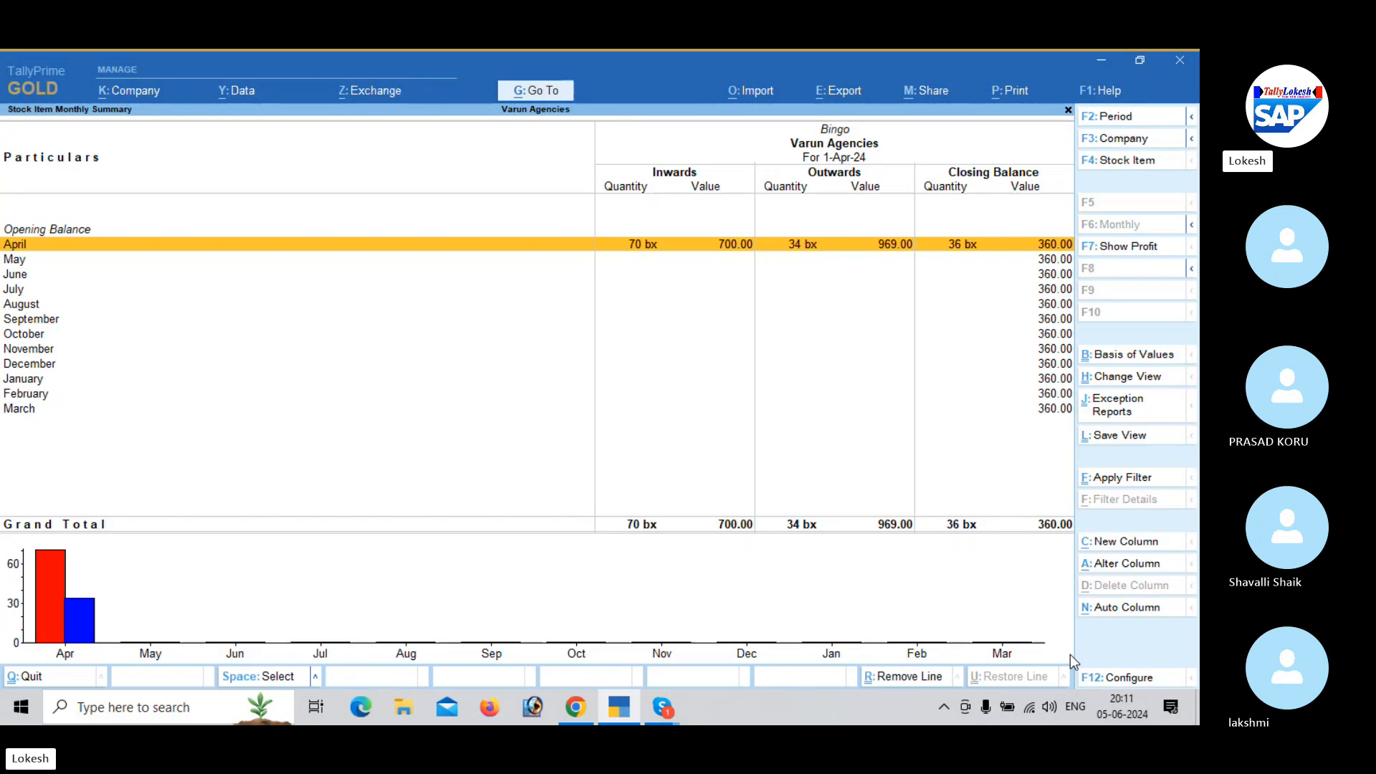
key(Escape)
key(Escape)
key(Escape)
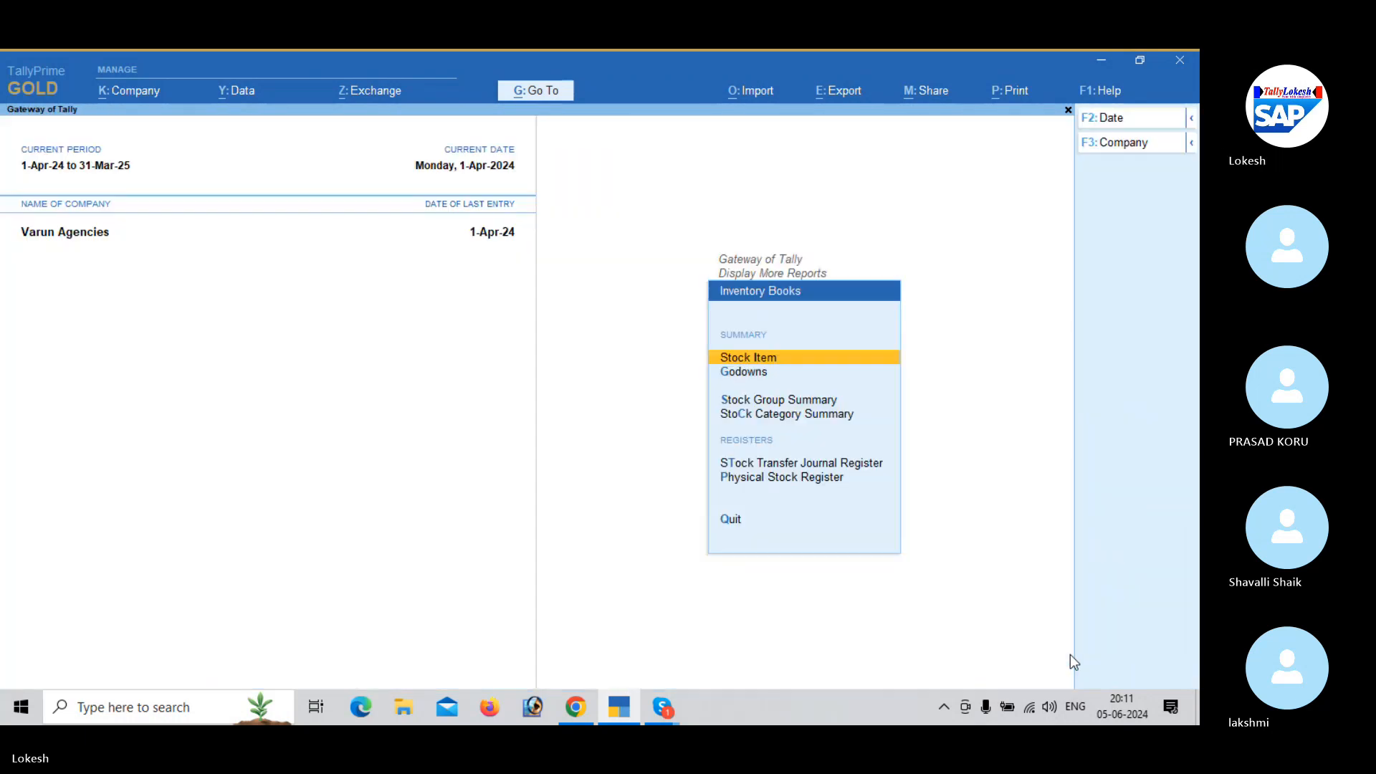
- Run a Stock Query for Fruit Butter Jam from the Statements of Inventory
key(Down)
key(Return)
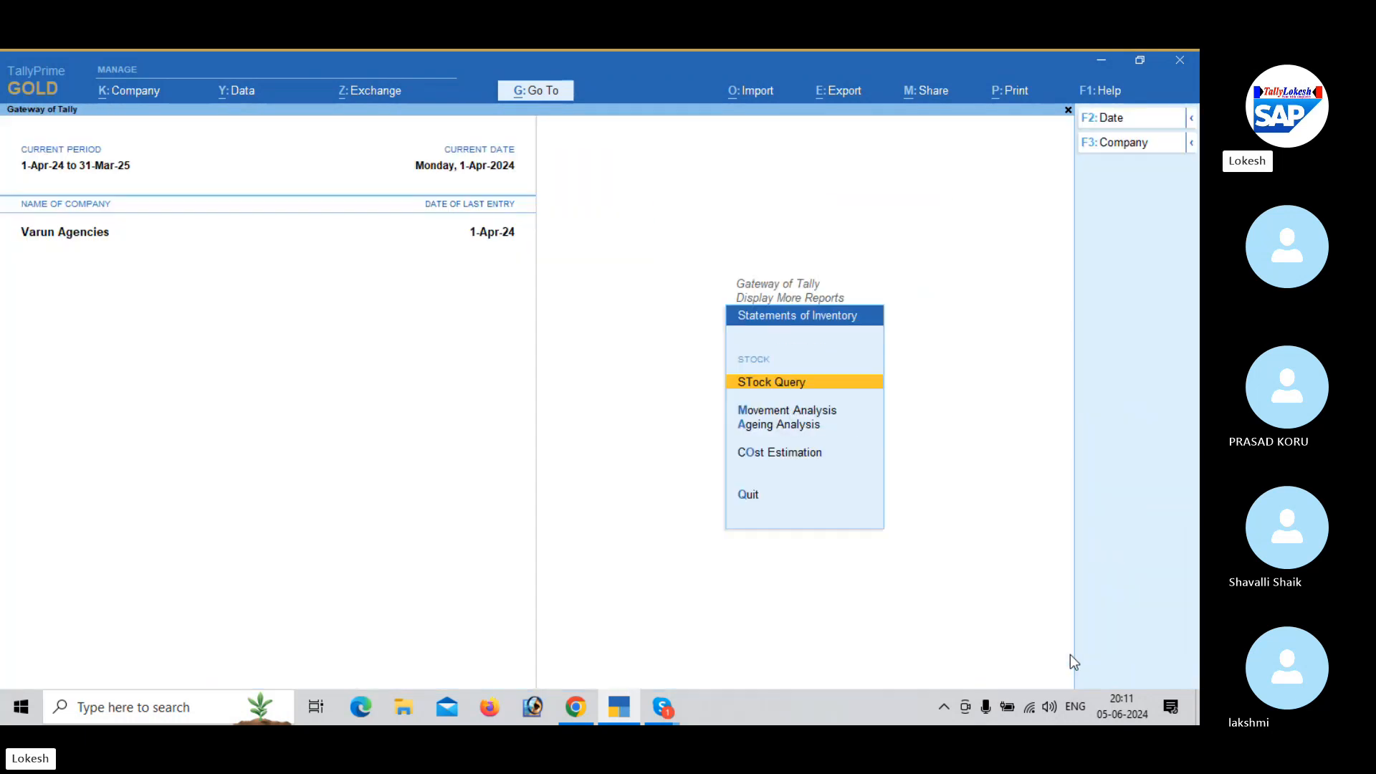
key(Return)
key(Down)
key(Down)
key(Down)
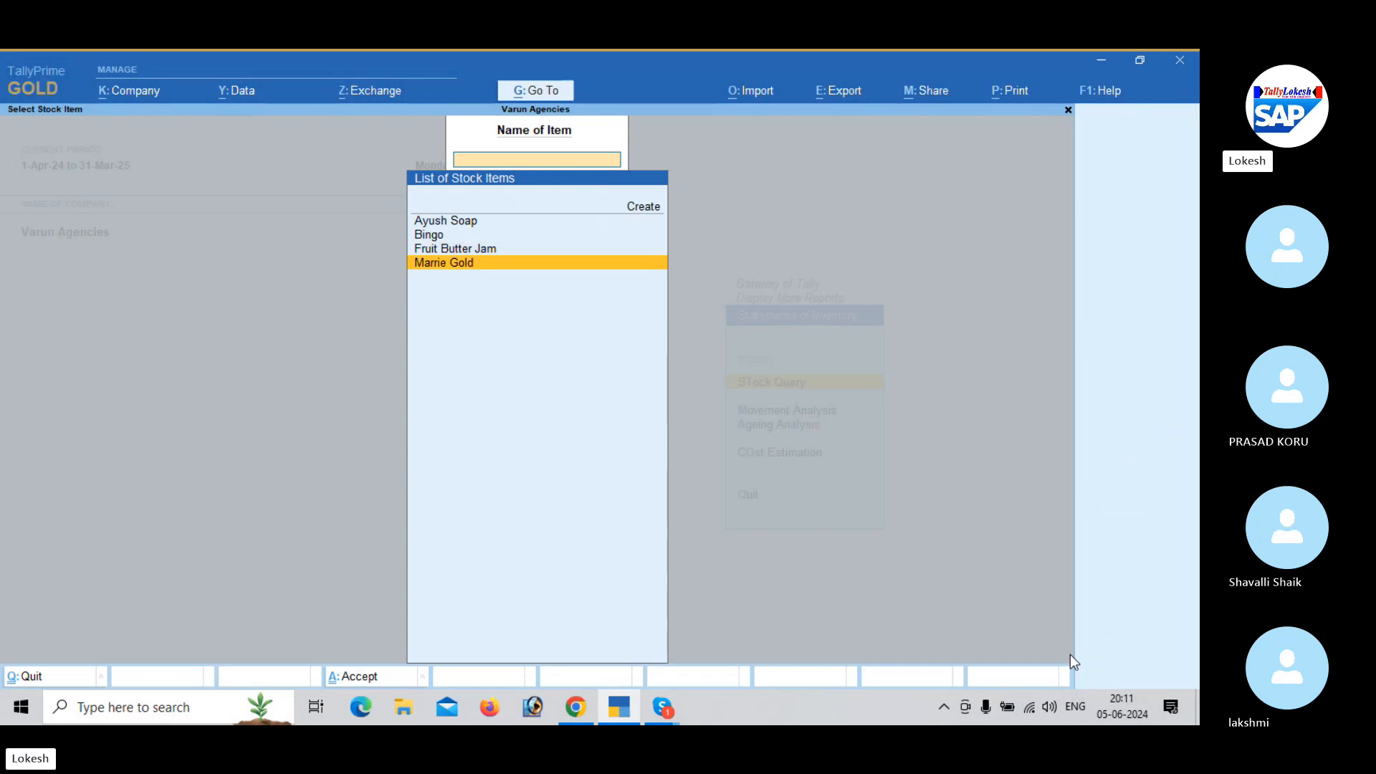
key(Up)
key(Return)
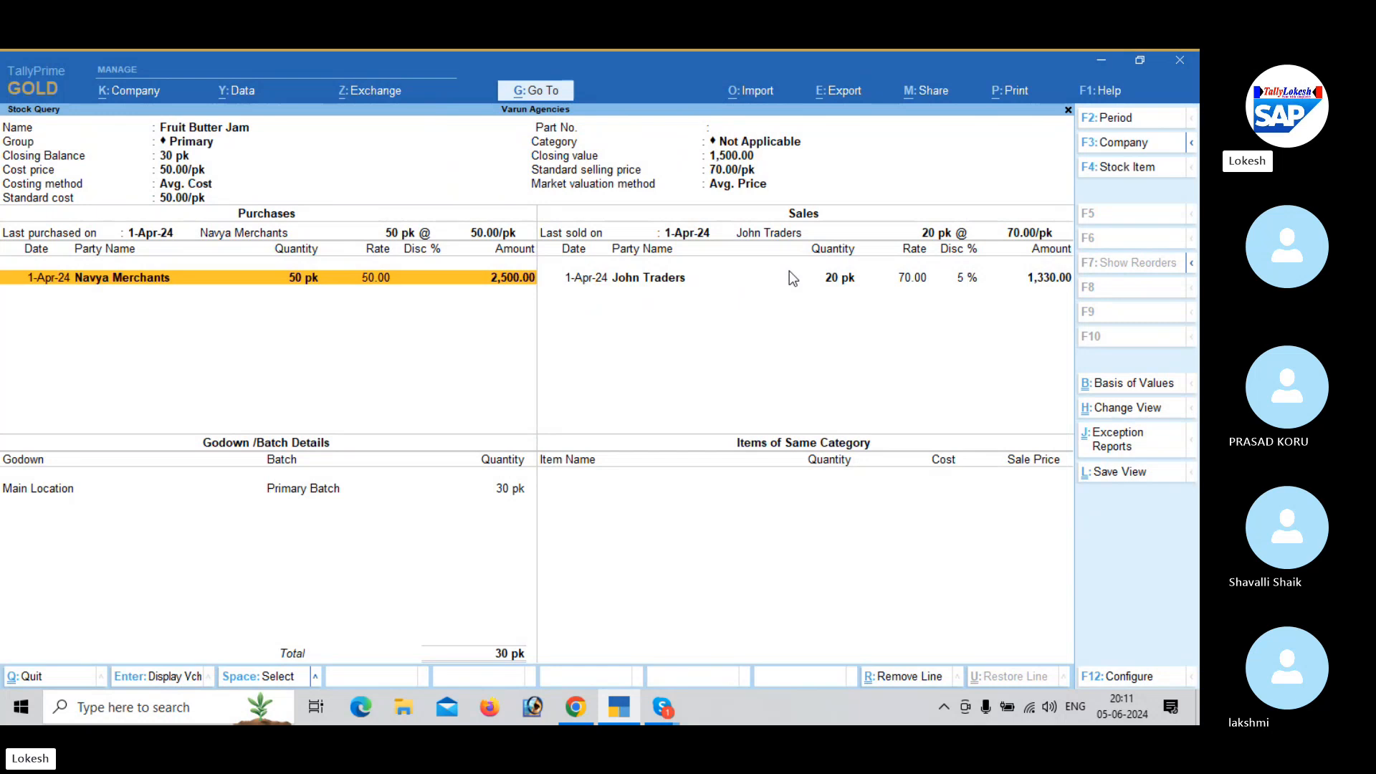
- Switch the Stock Query to Bingo and to Marrie Gold to check their purchases and sales
click(1126, 172)
key(Up)
key(Return)
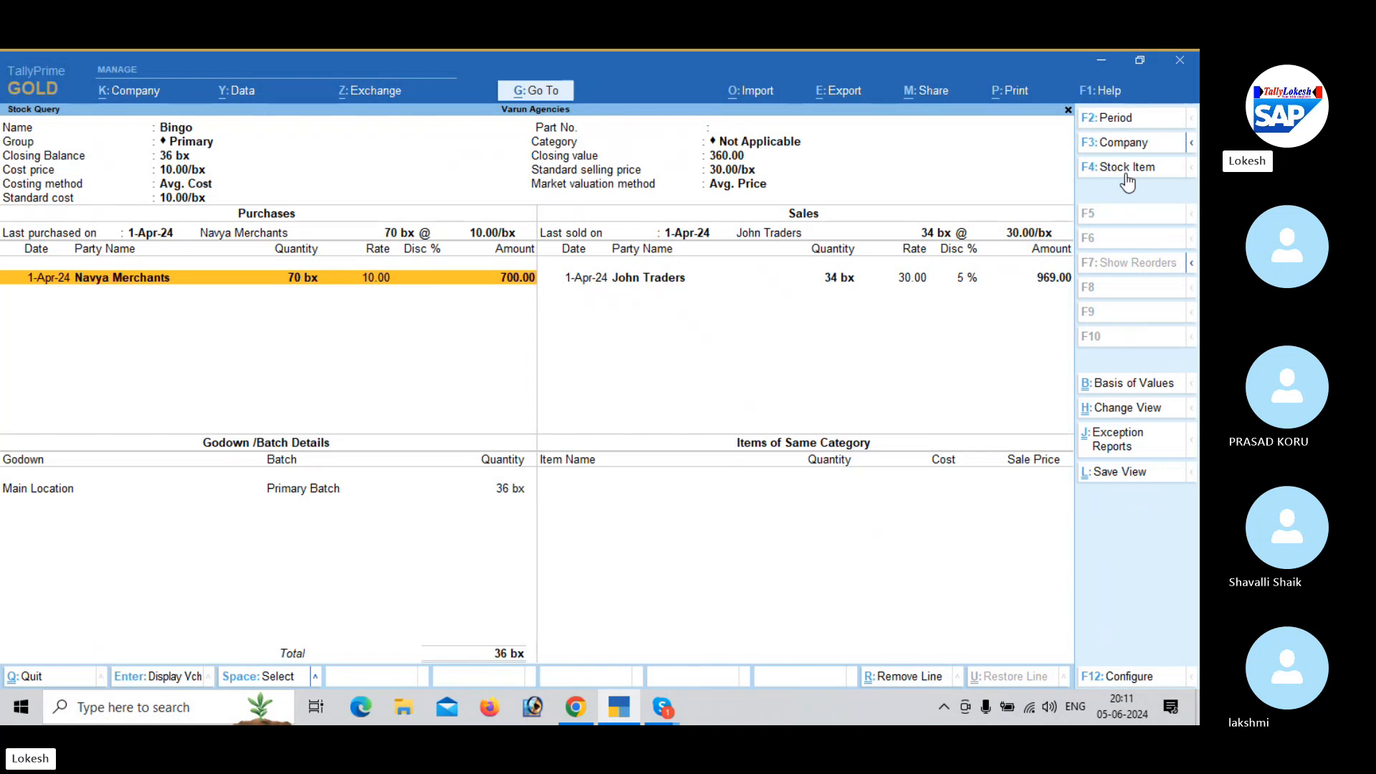
click(1125, 173)
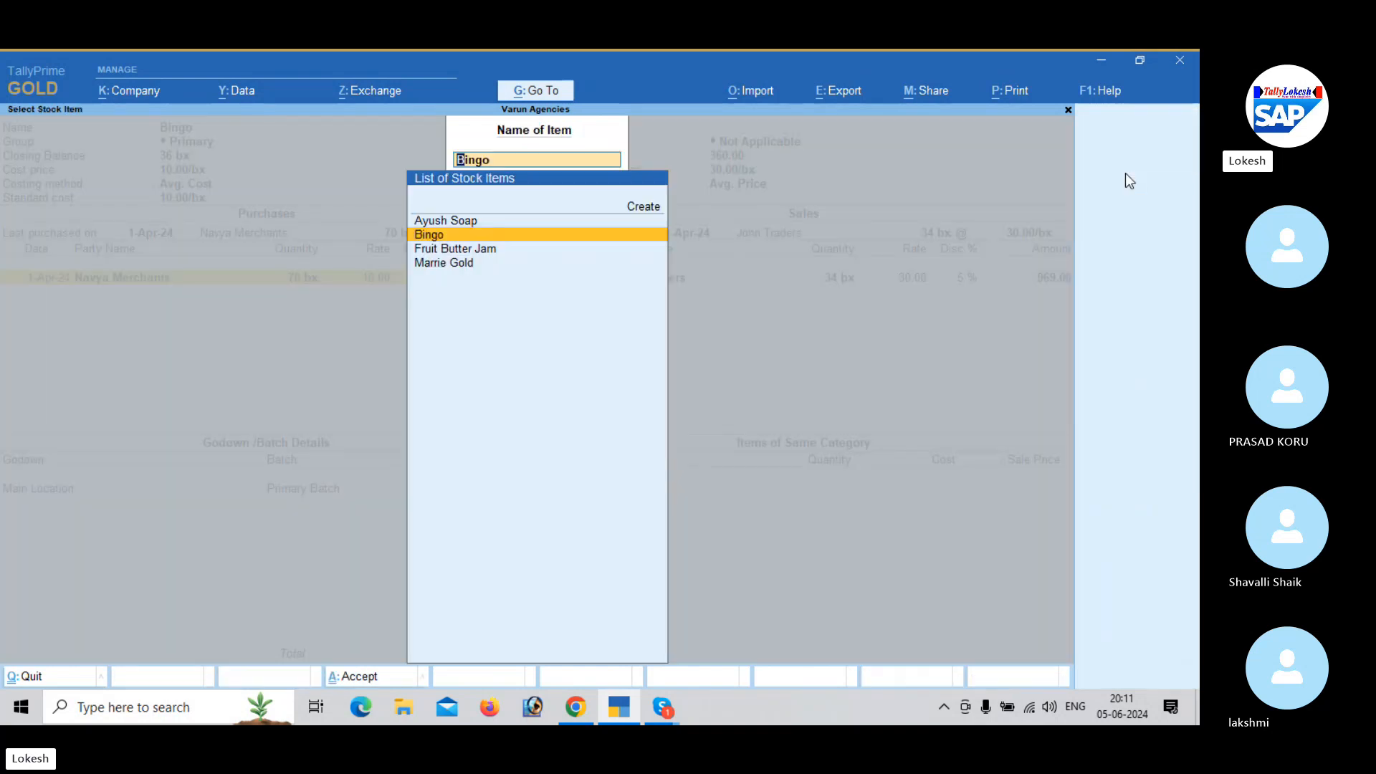
key(Down)
key(Down)
key(Return)
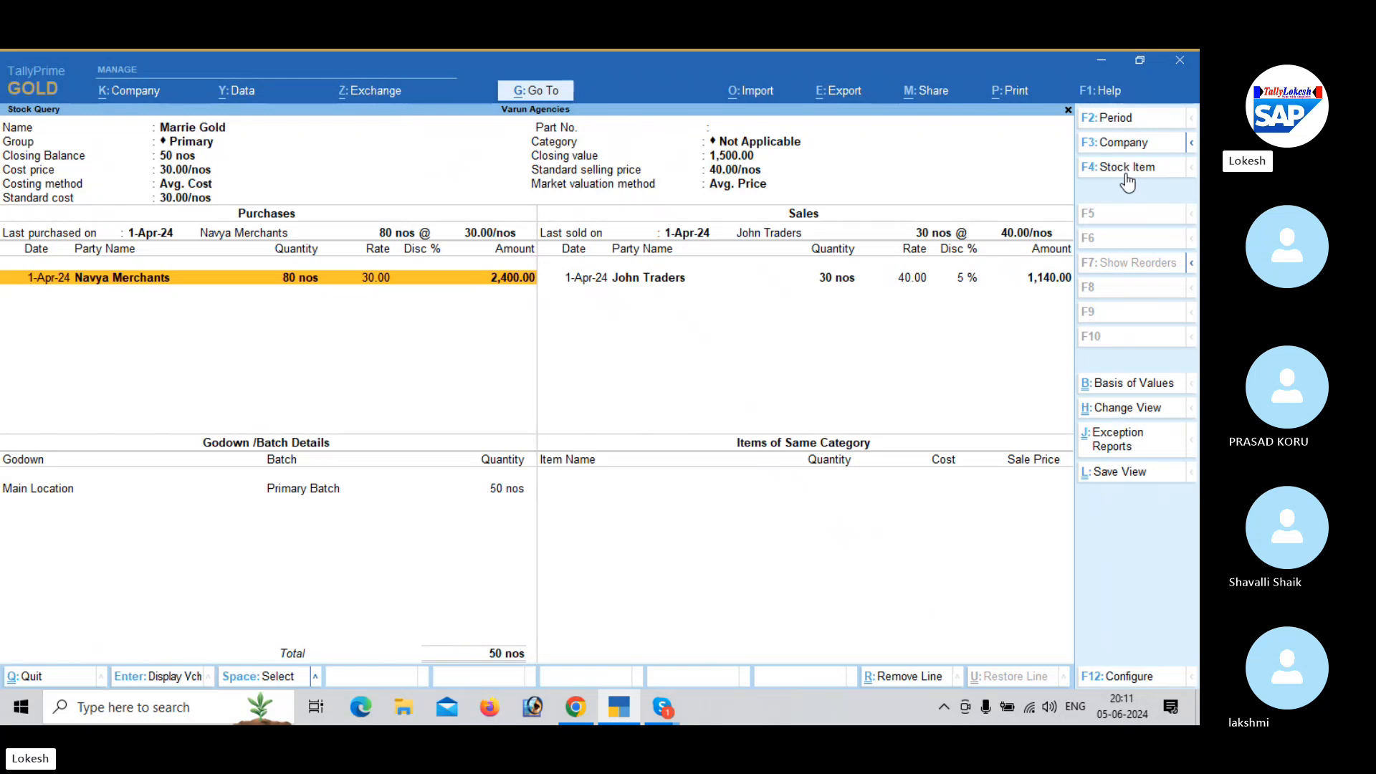
- Show the Stock Query for Bingo again and for Ayush Soap, and close the query
click(1126, 173)
key(Up)
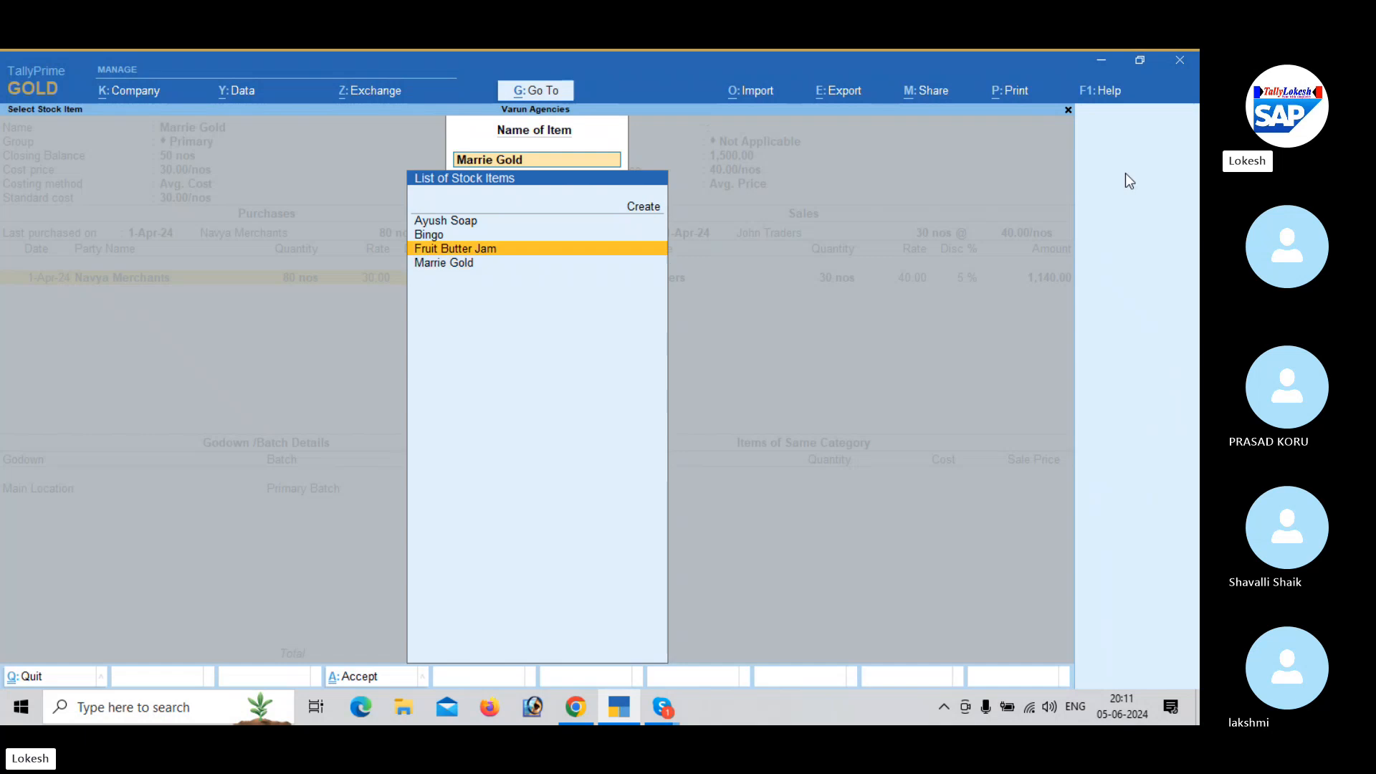
key(Up)
key(Return)
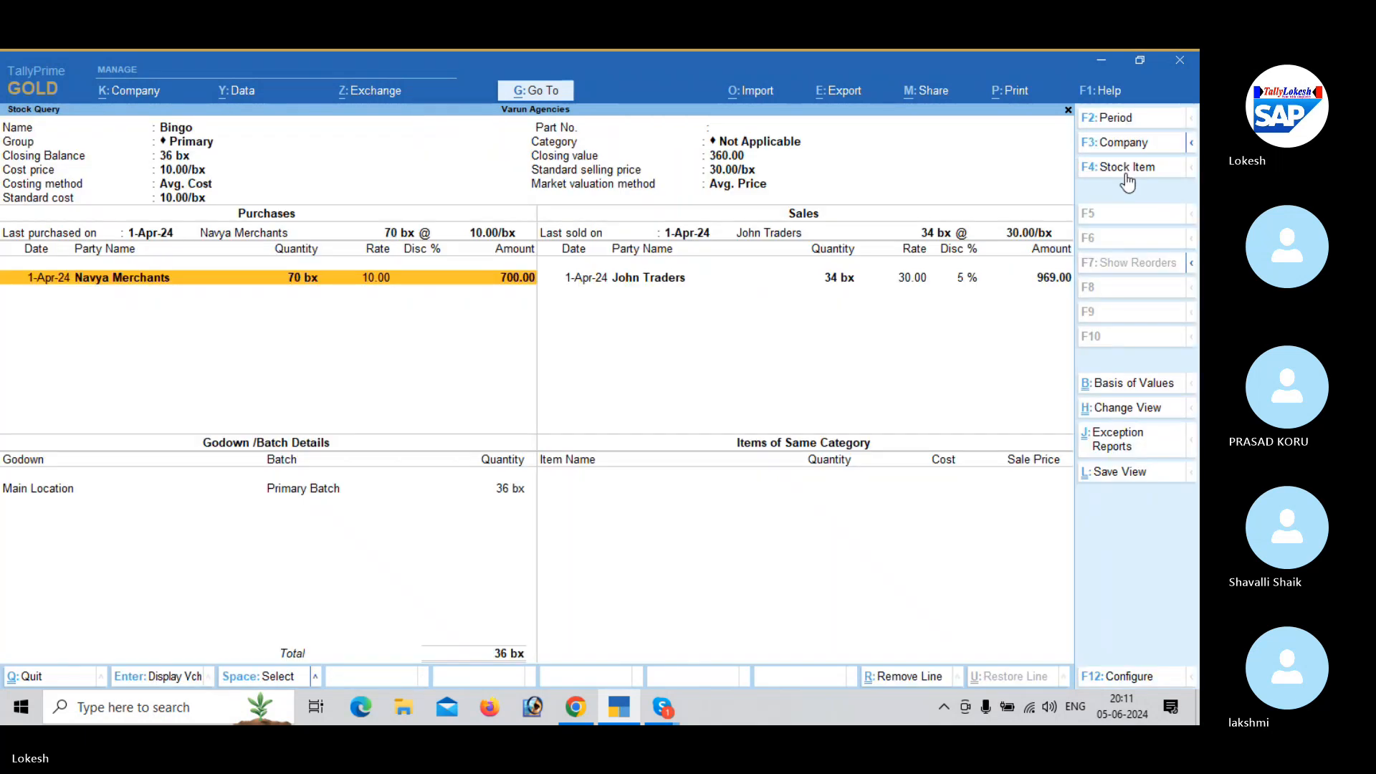
click(1126, 174)
key(Up)
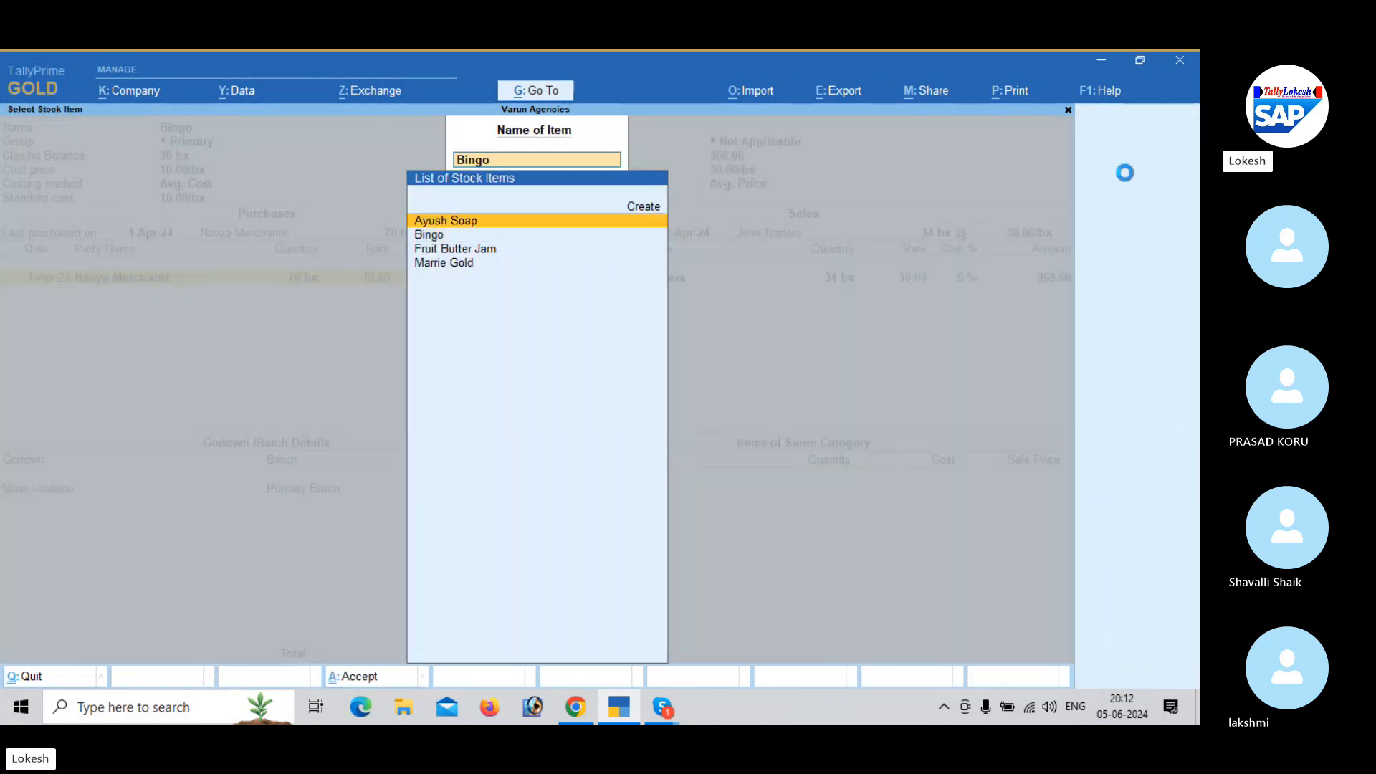
key(Return)
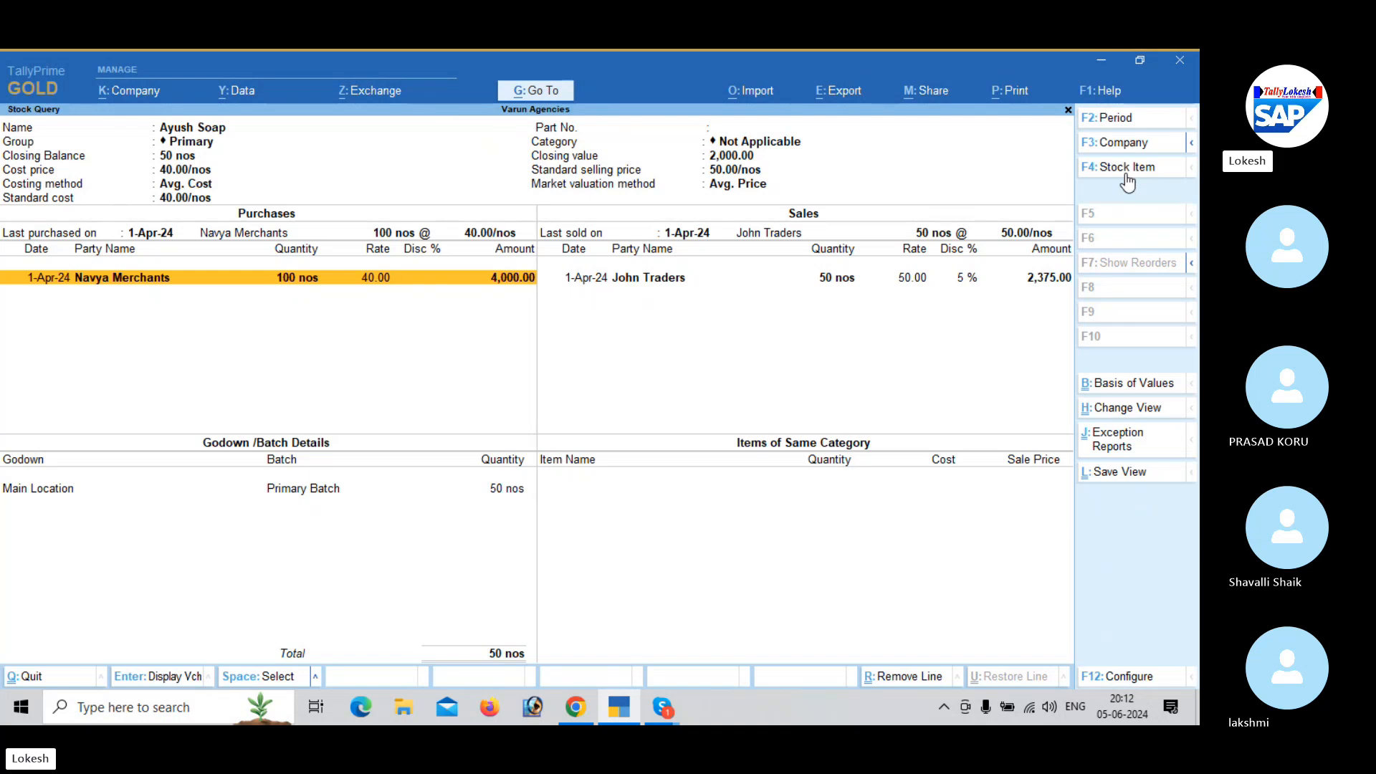
click(1126, 176)
key(Escape)
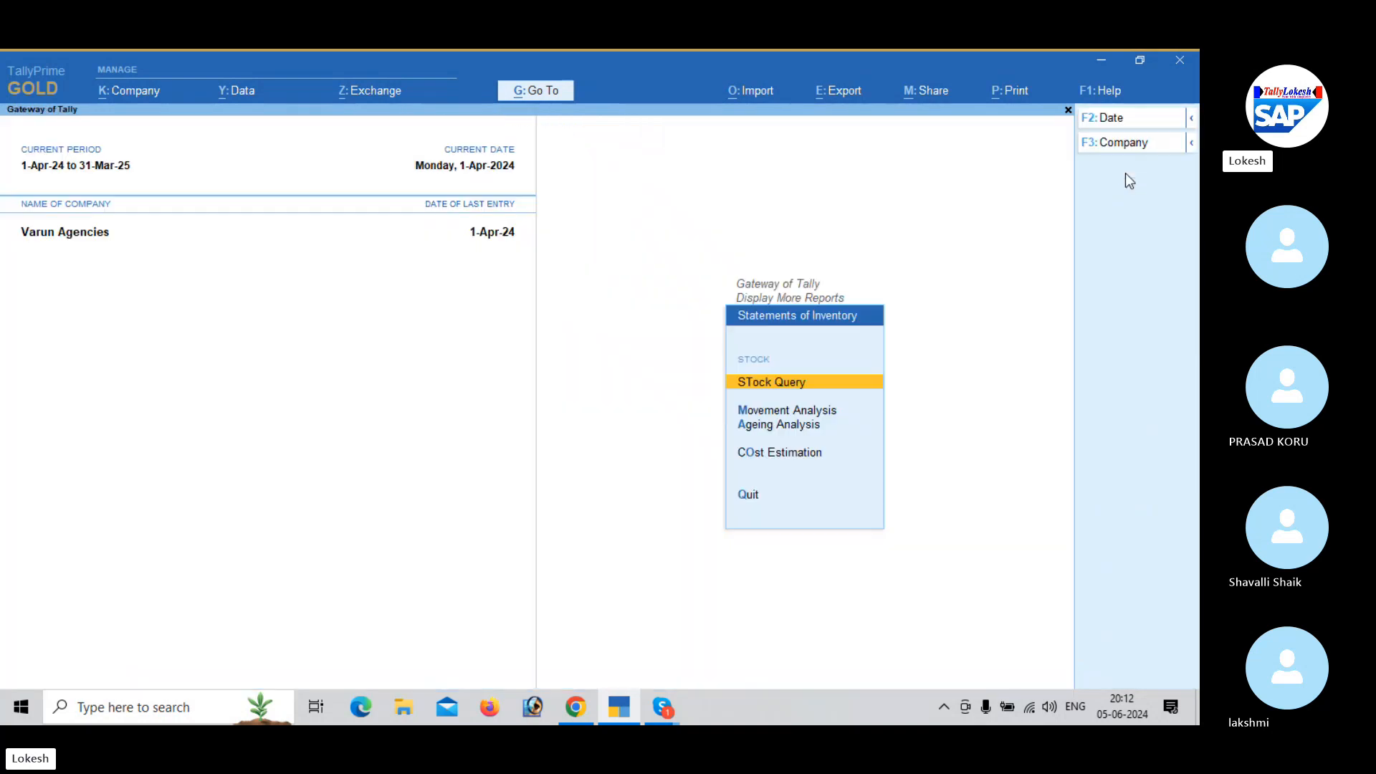
- Leave the Statements of Inventory and start creating a Price List by stock group
key(Escape)
key(Escape)
key(Up)
key(Up)
key(Up)
key(Up)
key(Up)
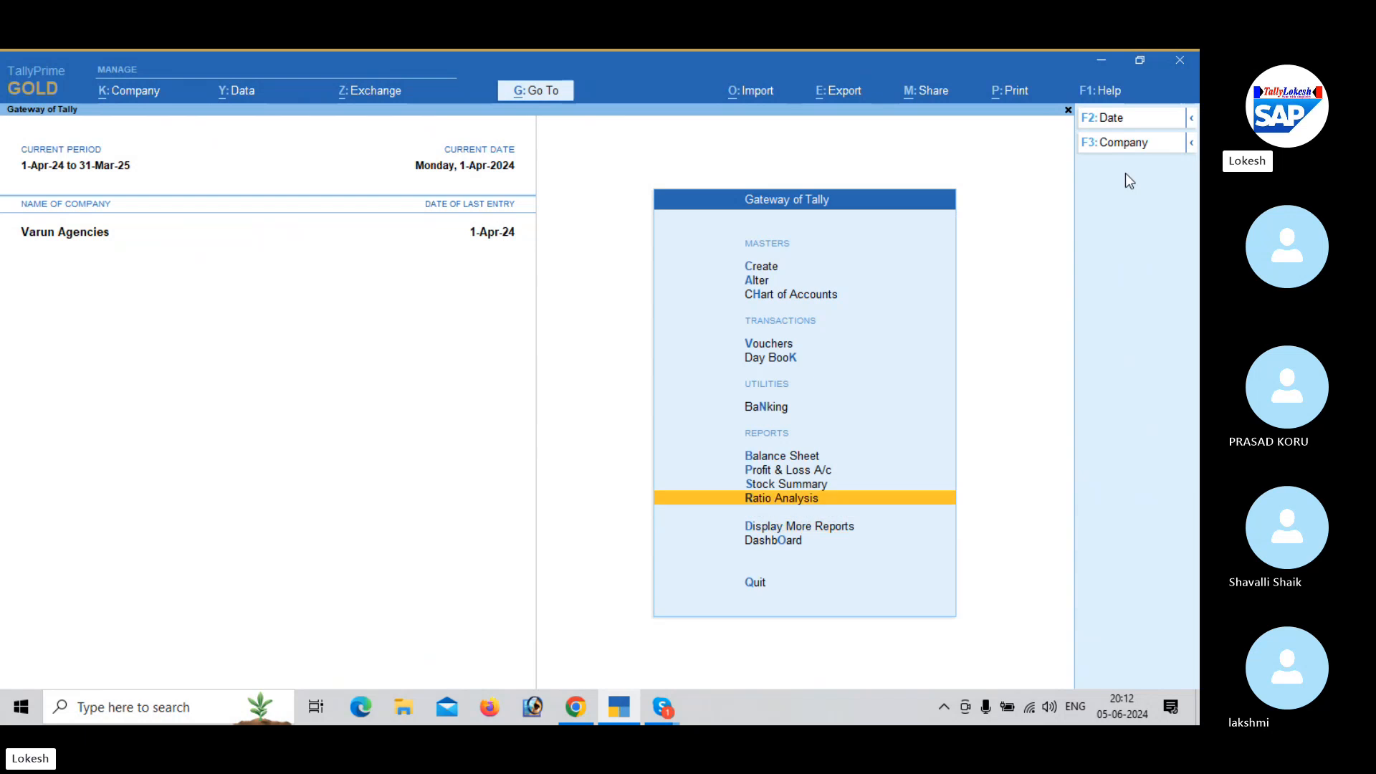
key(c)
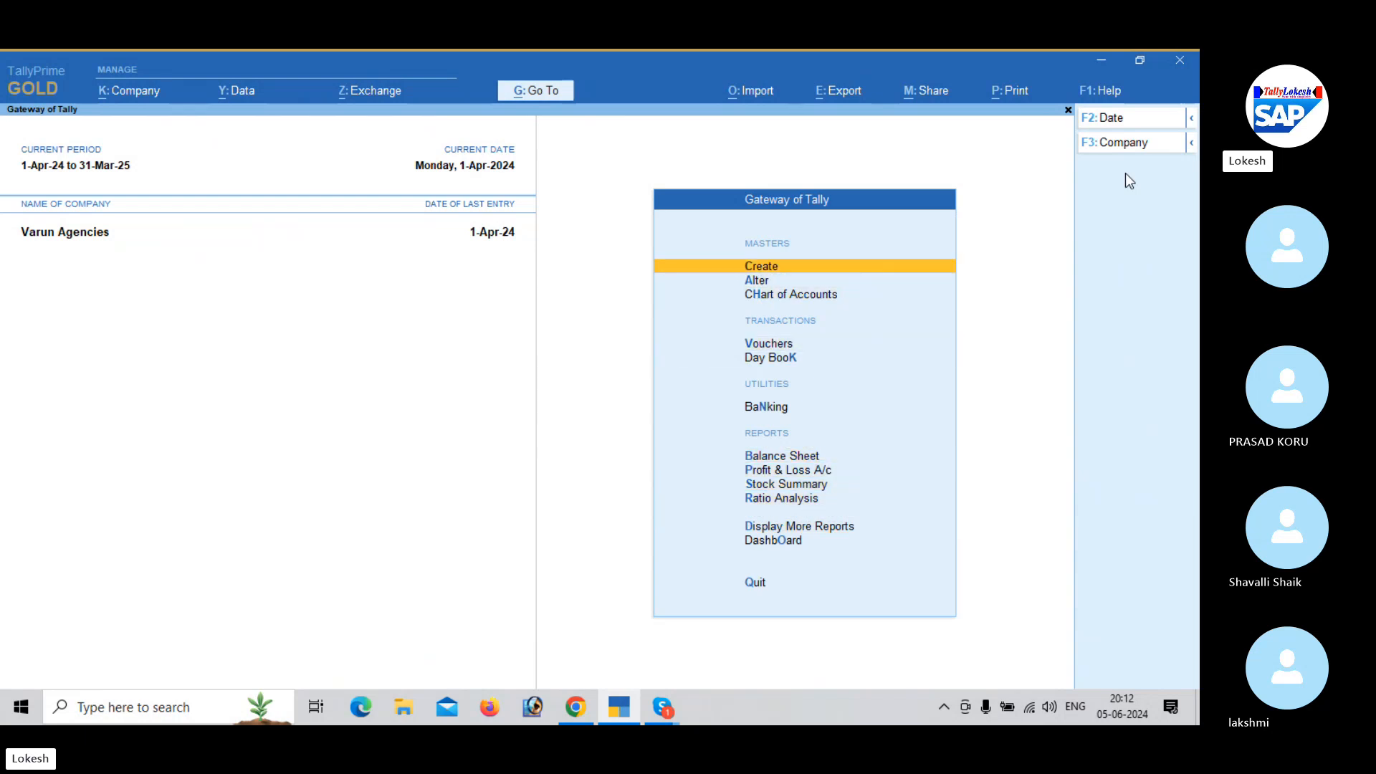
key(Down)
key(Down)
key(Down)
key(Down)
key(Down)
key(Down)
key(Down)
key(Down)
key(Down)
key(Down)
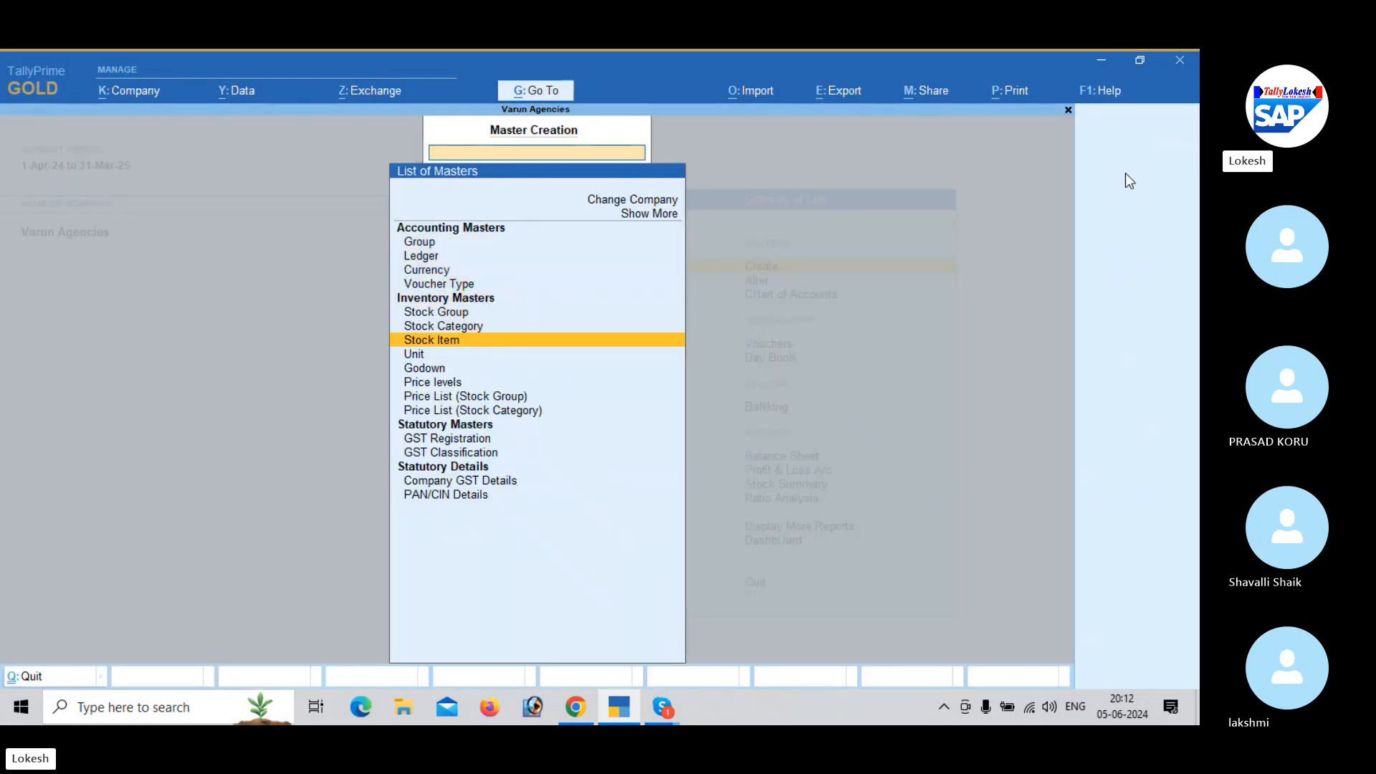
key(Return)
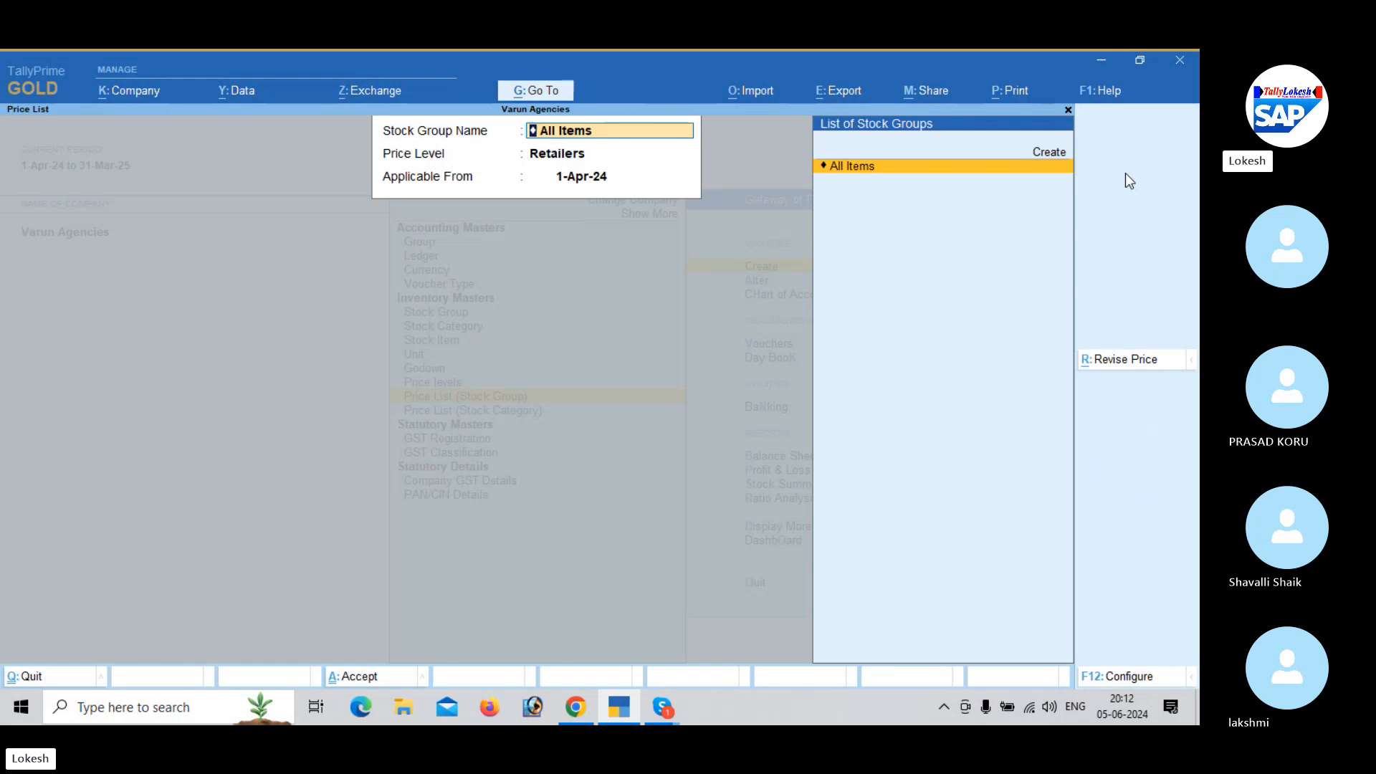
- Set the price list to stock group All Items and price level Wholsellers, applicable from 1-Apr-24
key(Return)
key(Down)
key(Return)
key(Return)
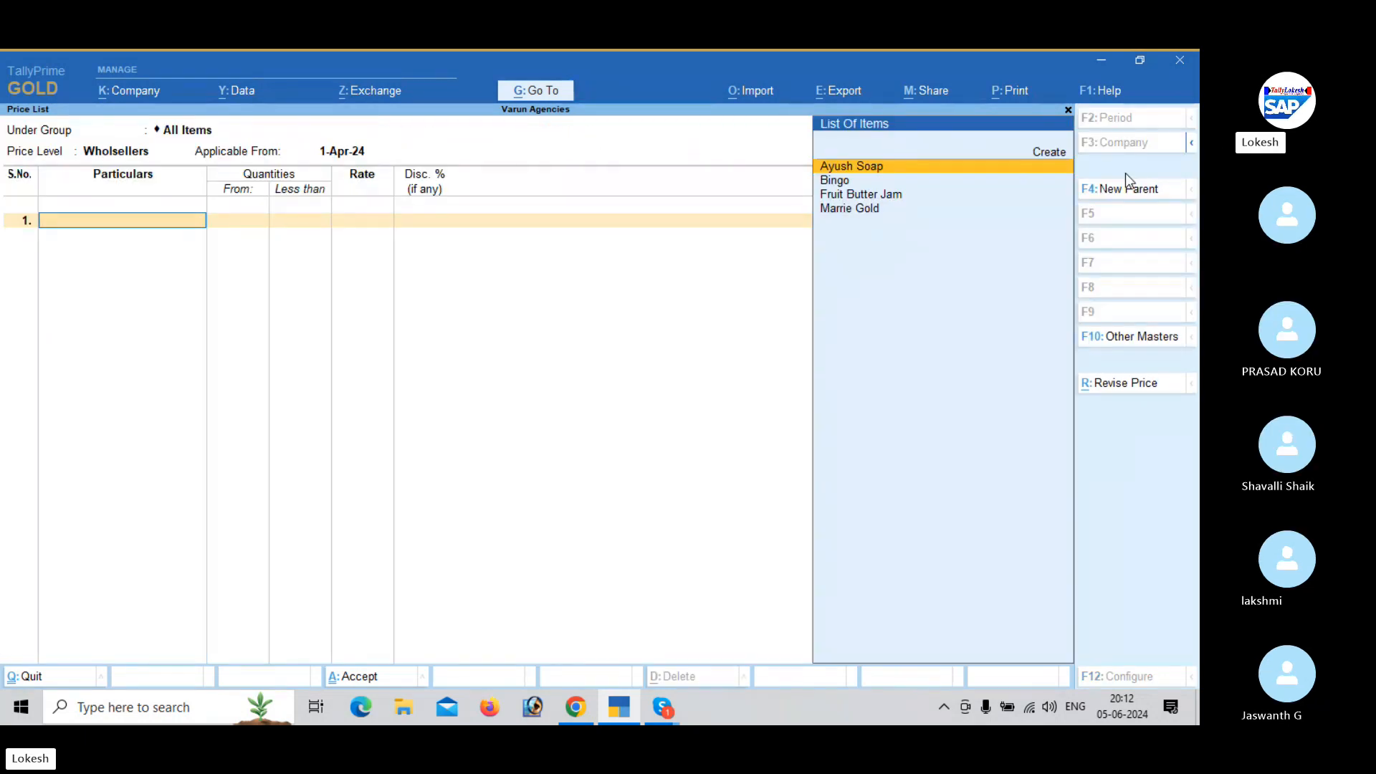
- Add Ayush Soap to the price list with quantities less than 10 nos, rate 50 and a 5% discount
key(Return)
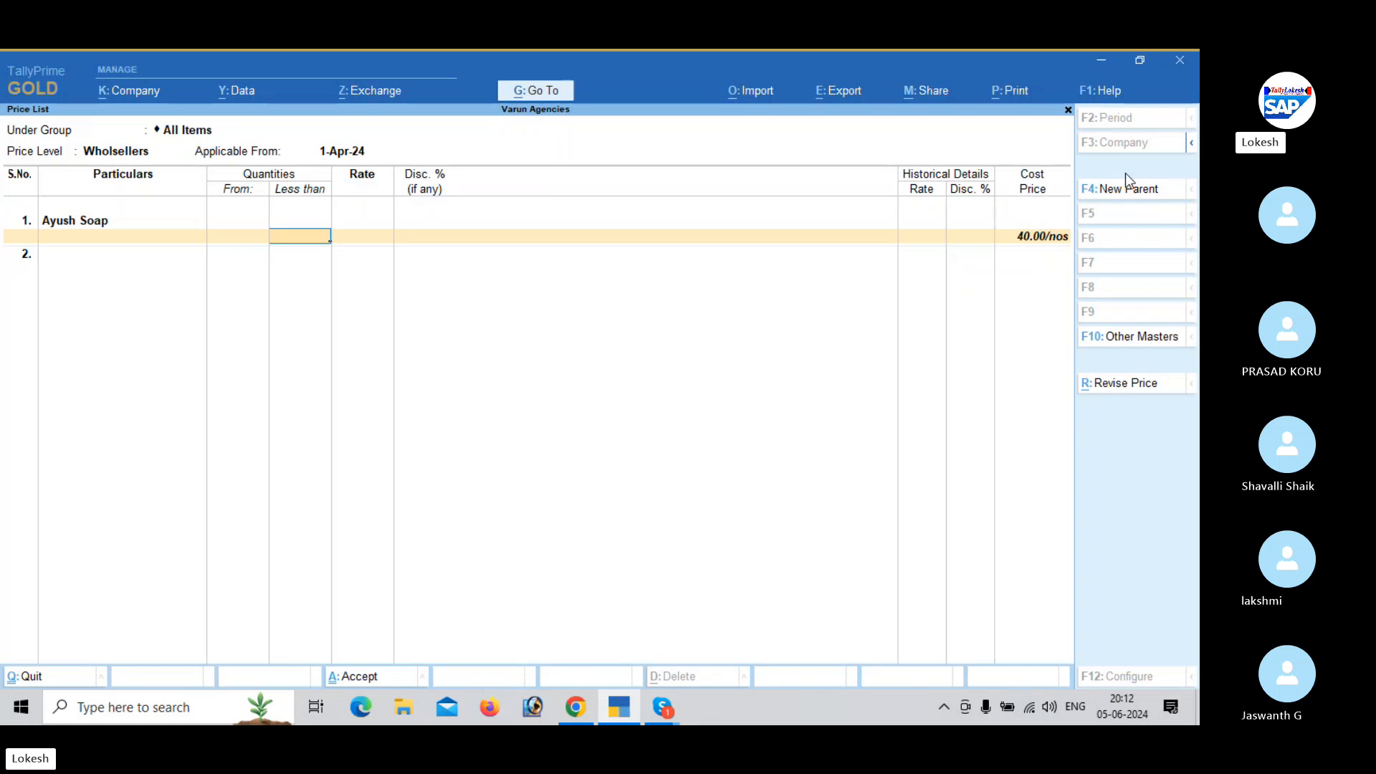
text(10)
key(Return)
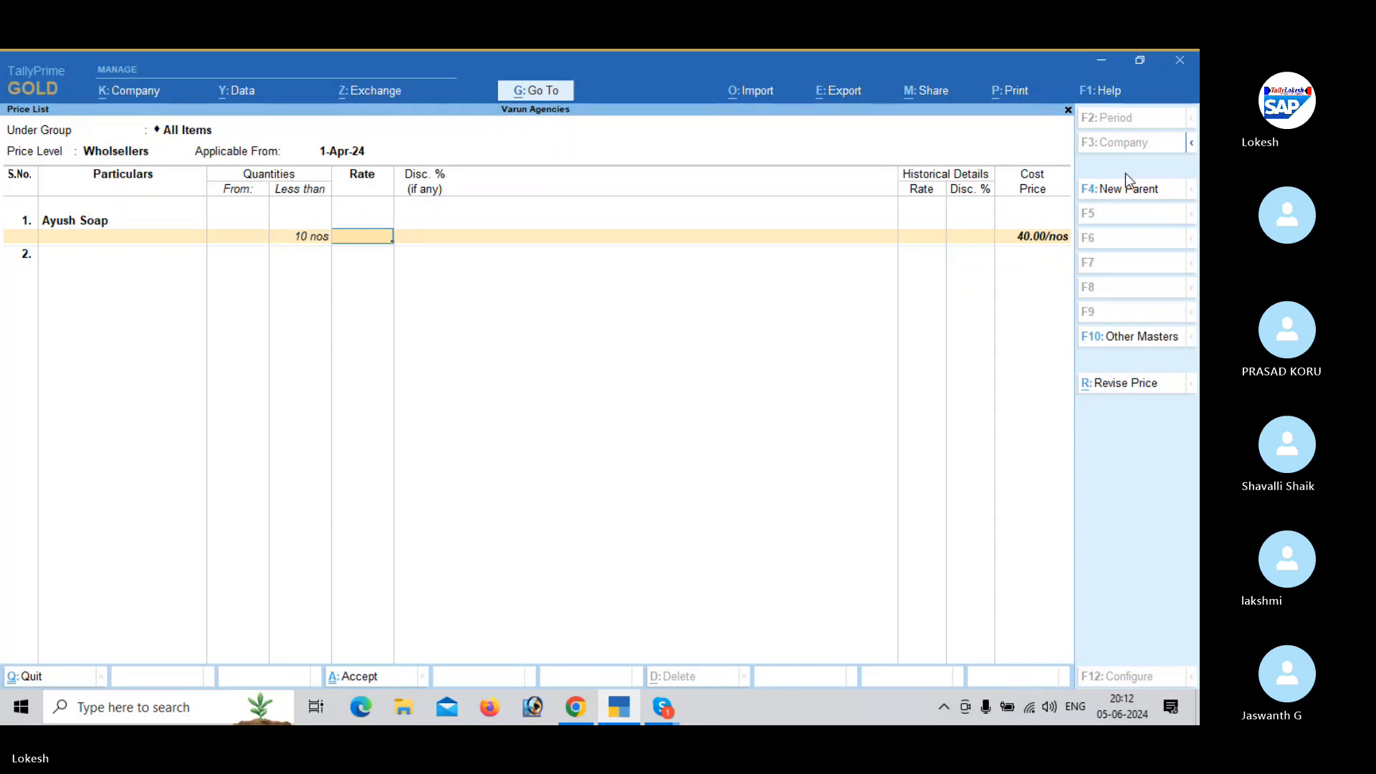
text(50)
key(Return)
text(5)
key(Return)
key(Return)
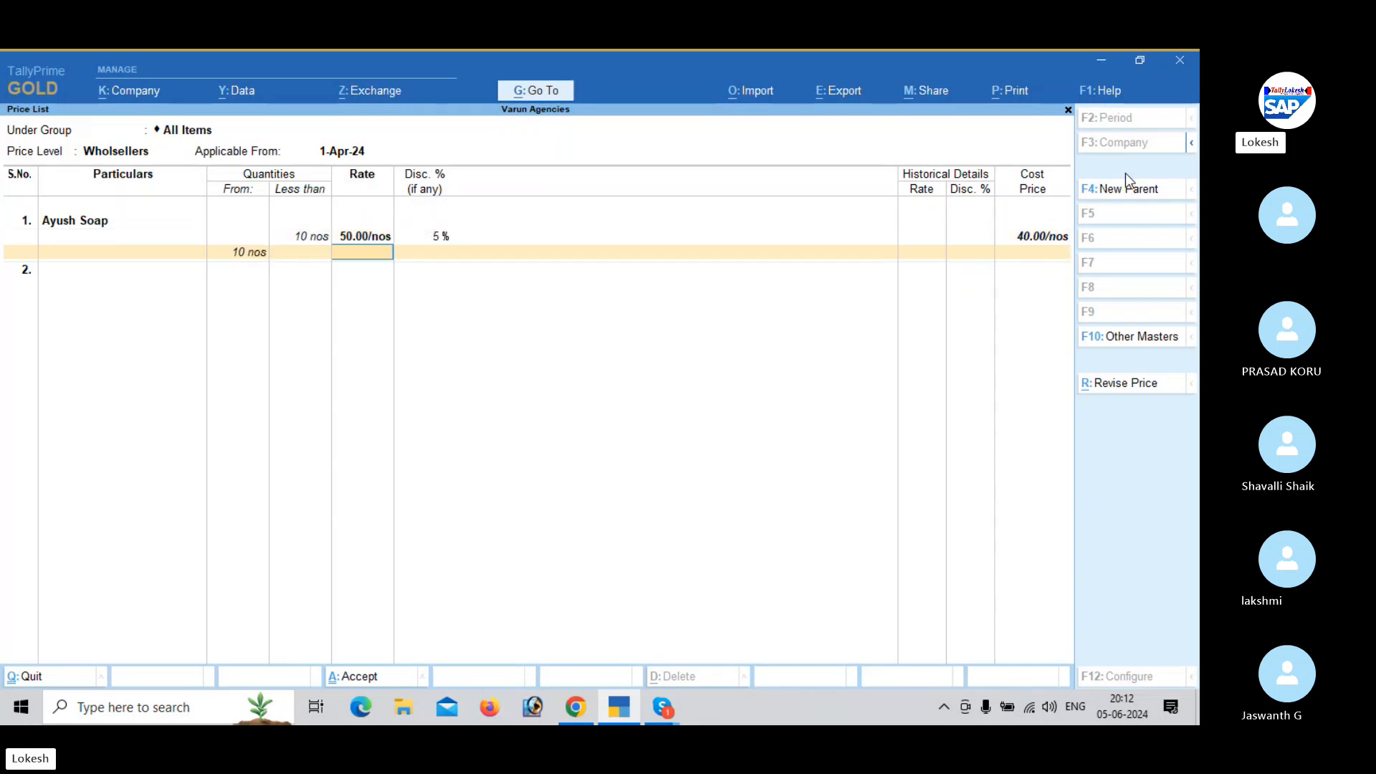
key(Return)
- Add Bingo to the price list with quantities less than 20 bx, rate 40 and a 6% discount
key(Return)
key(Down)
key(Return)
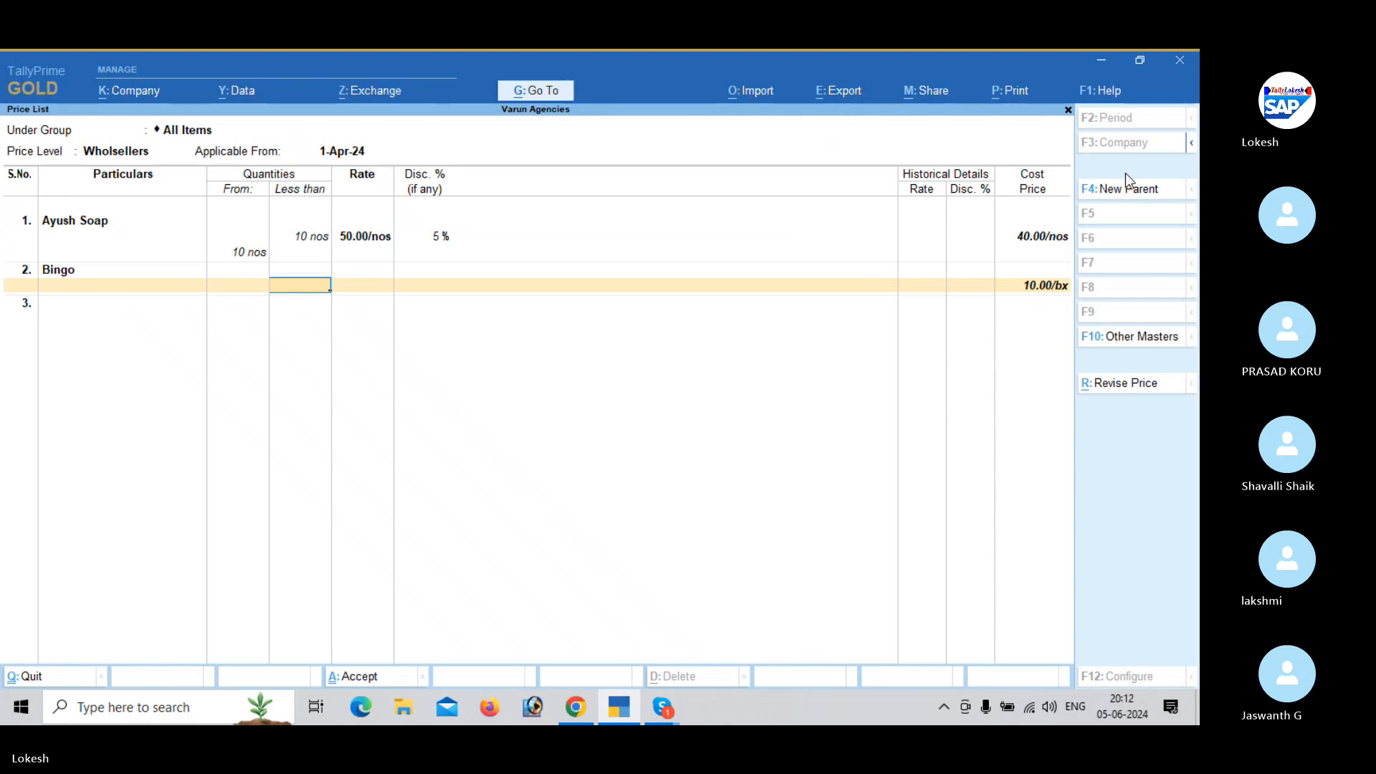
text(20)
key(Return)
text(40)
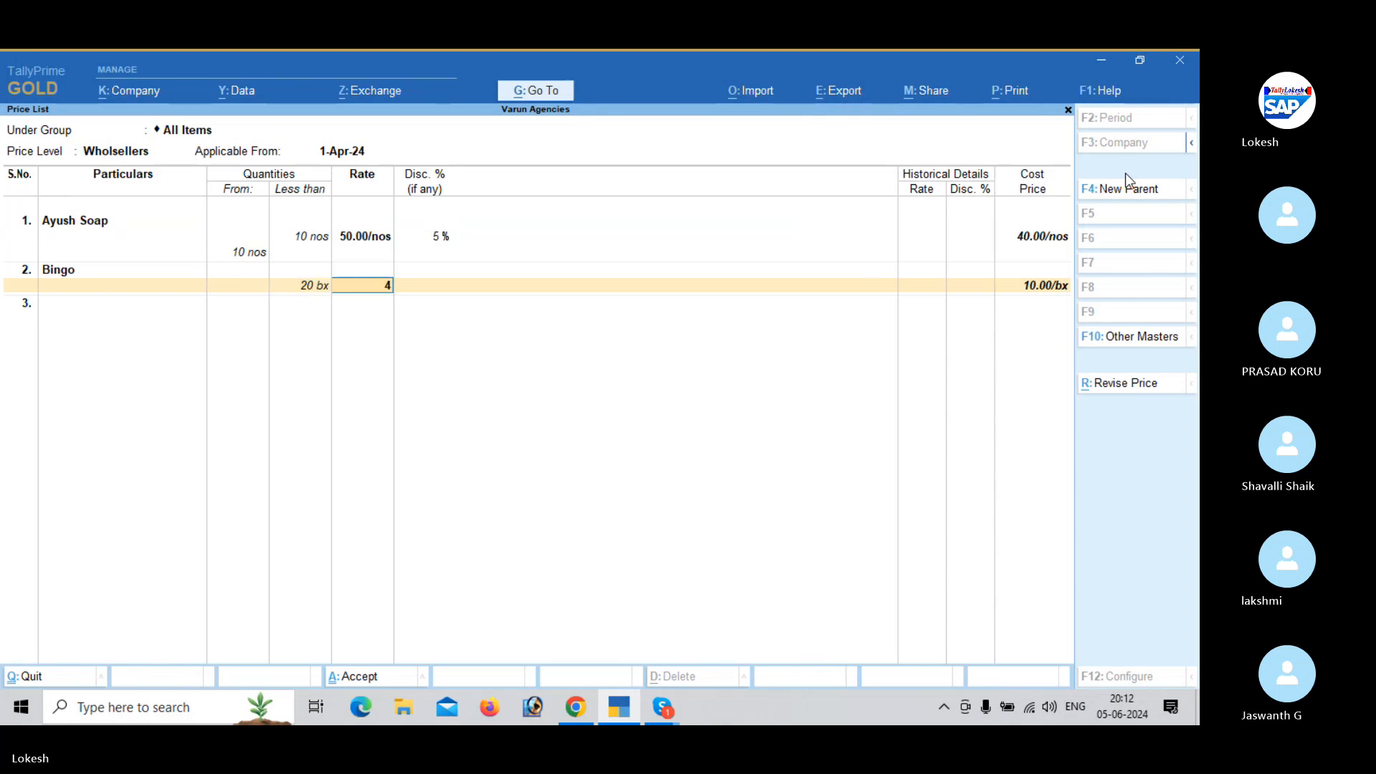
key(Return)
text(6)
key(Return)
- Add Fruit Butter Jam to the price list with quantities less than 40 pk, rate 30 and a 7% discount
key(Return)
key(Return)
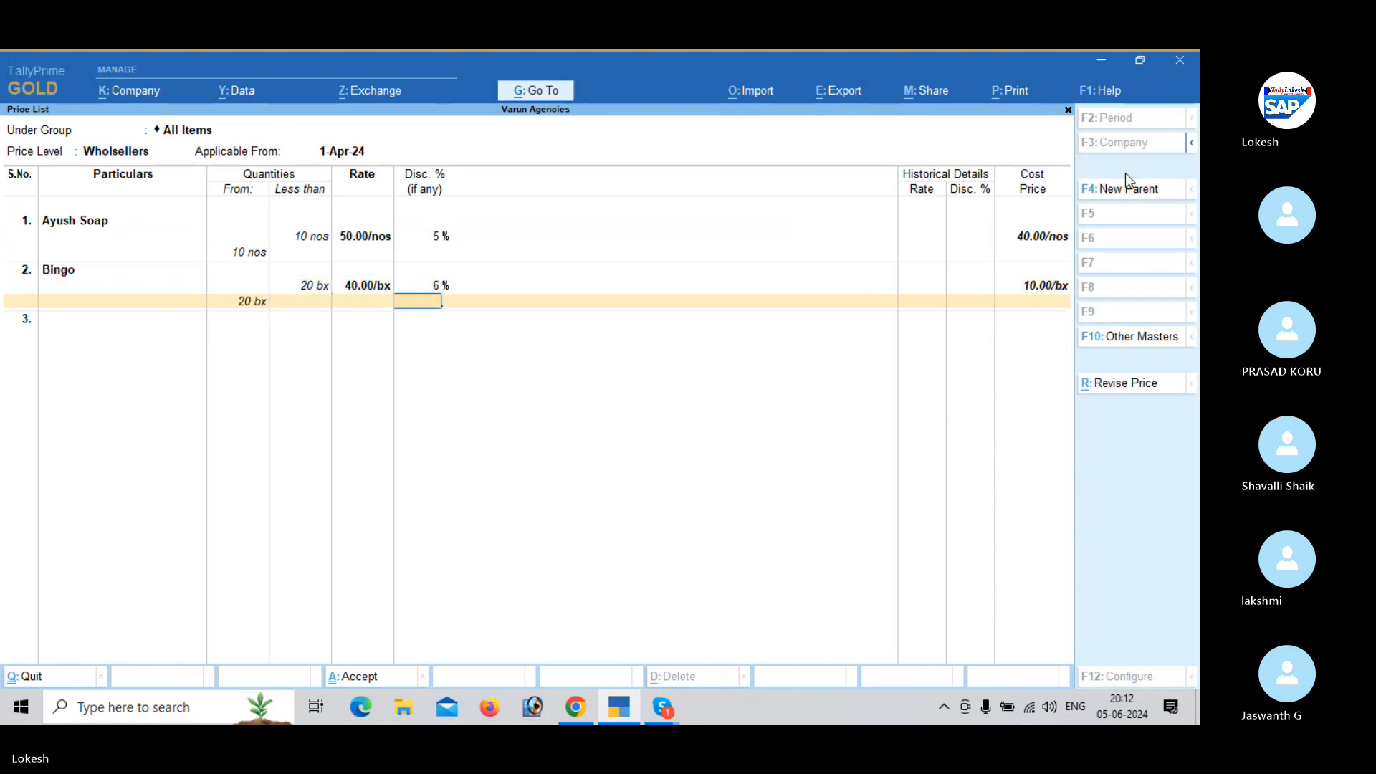
key(Return)
key(Down)
key(Return)
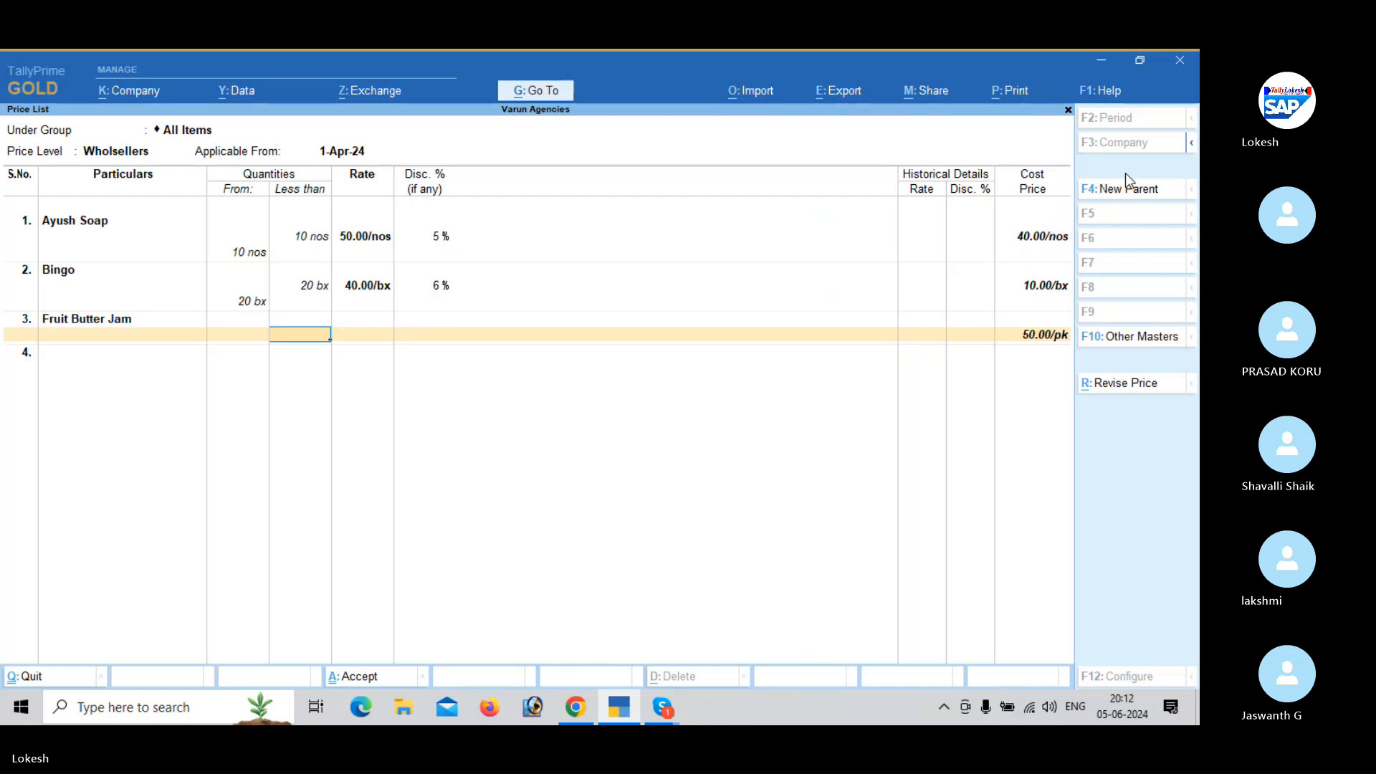
text(40)
key(Return)
text(30)
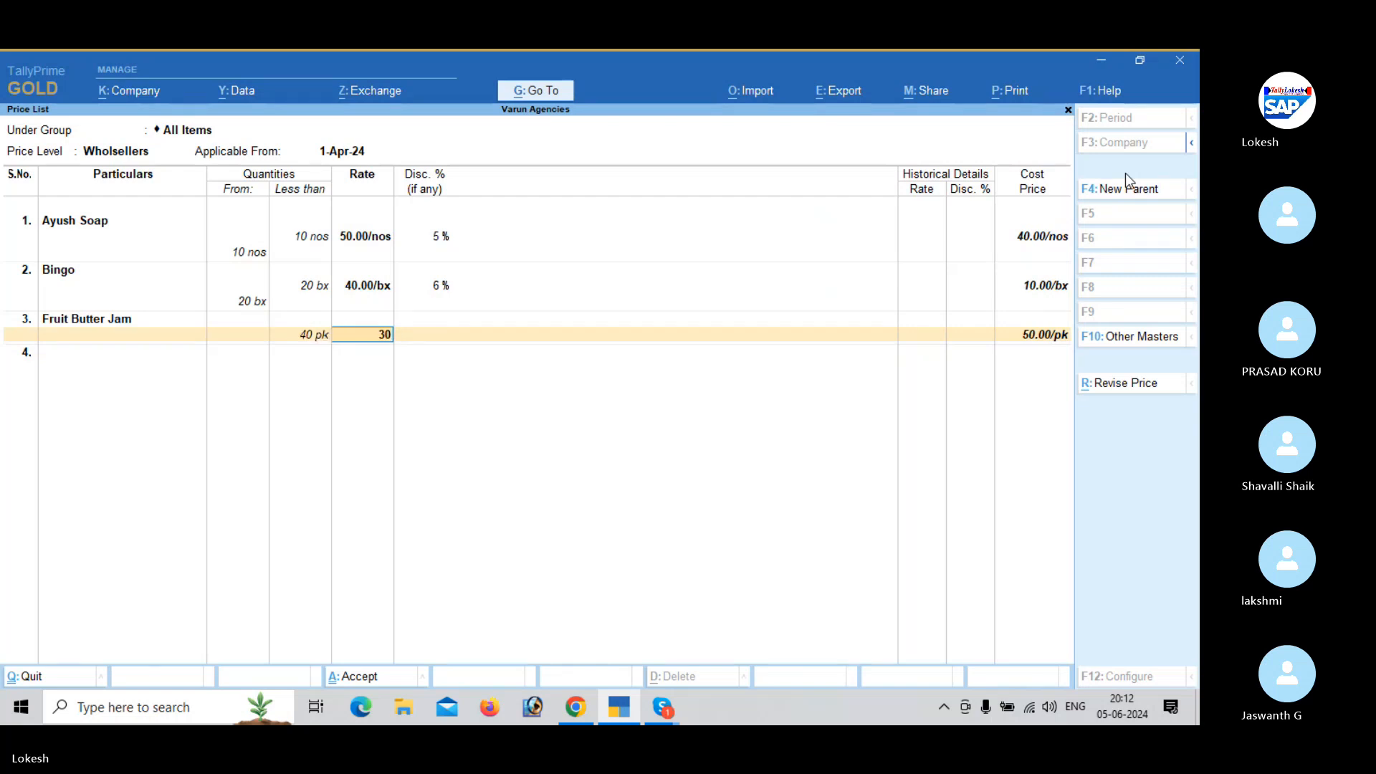
key(Return)
text(7)
key(Return)
key(Return)
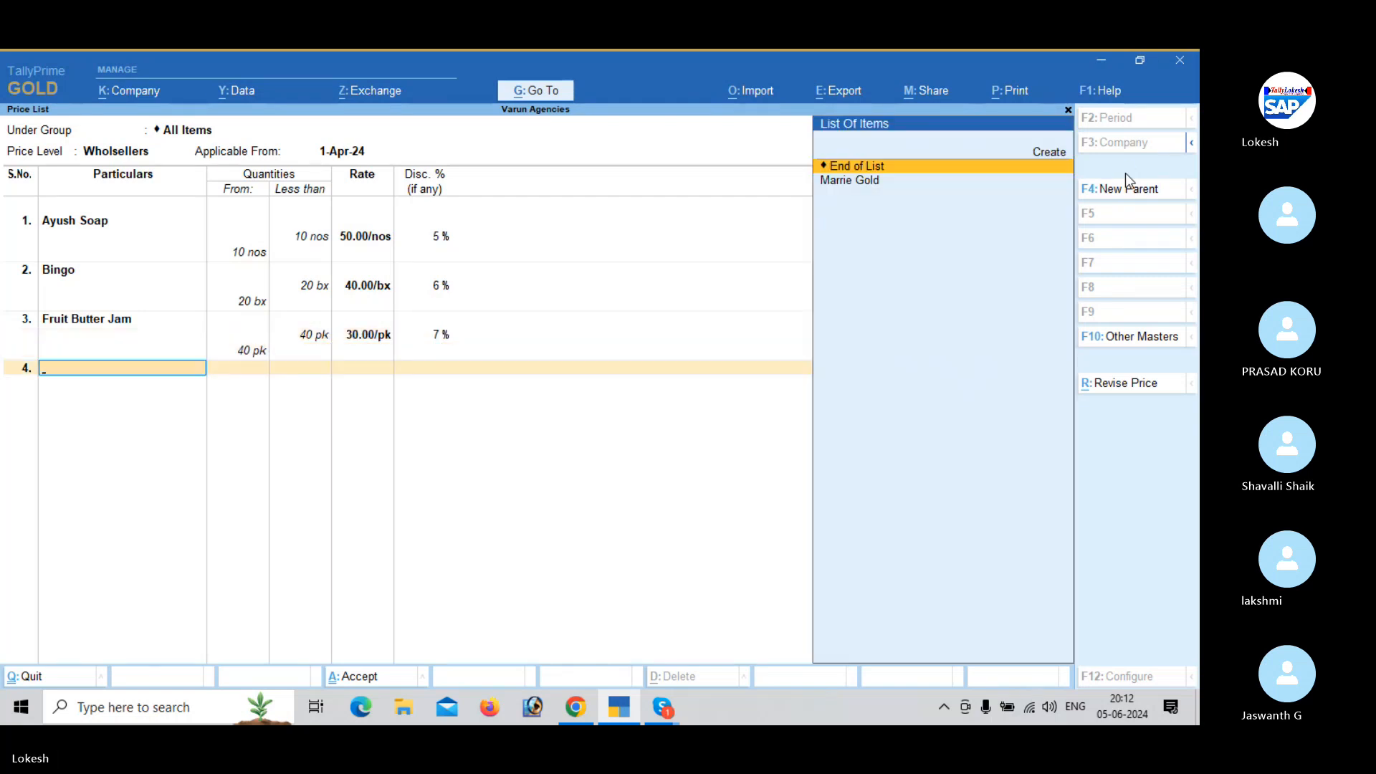
key(Return)
key(BackSpace)
key(BackSpace)
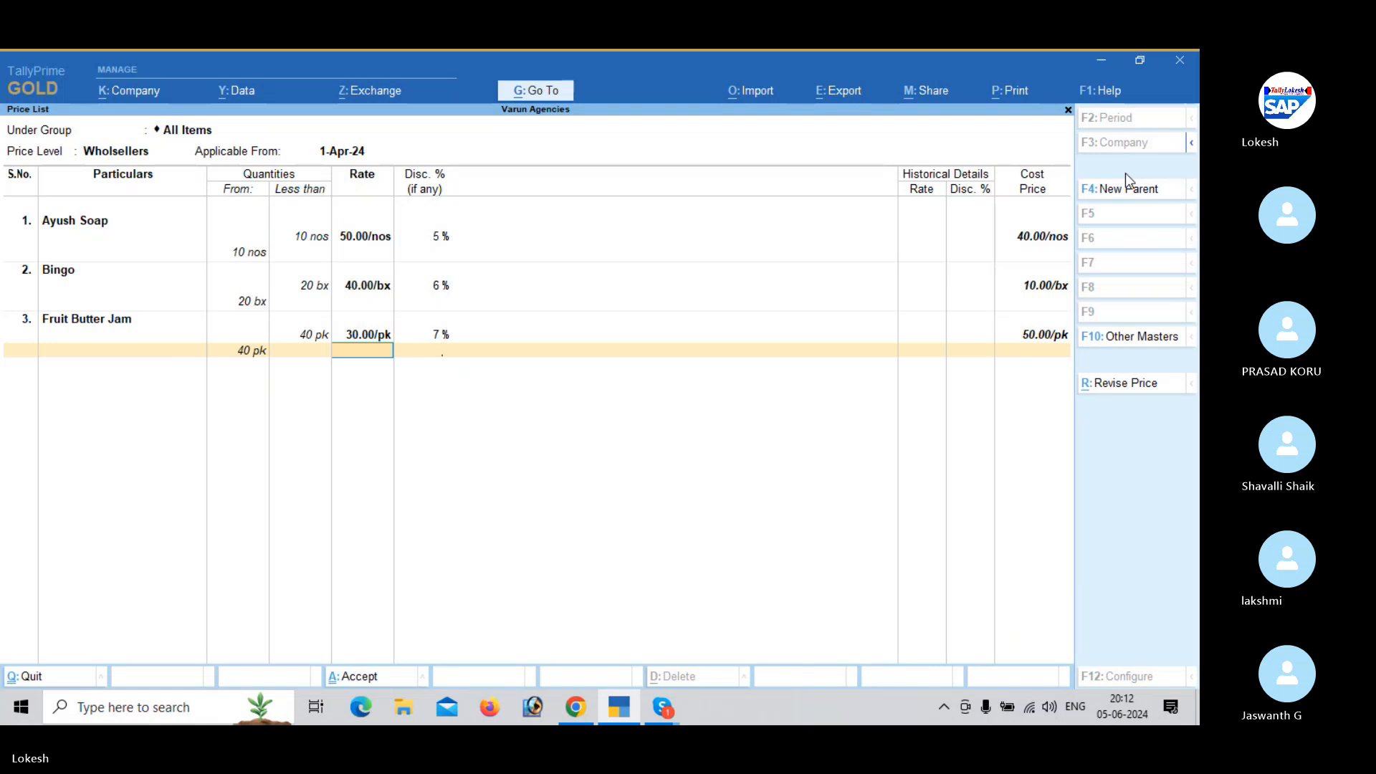
key(Return)
key(Return)
- Add Marrie Gold to the price list with quantities less than 60 nos, rate 50 and an 8% discount
key(Down)
key(Return)
text(60)
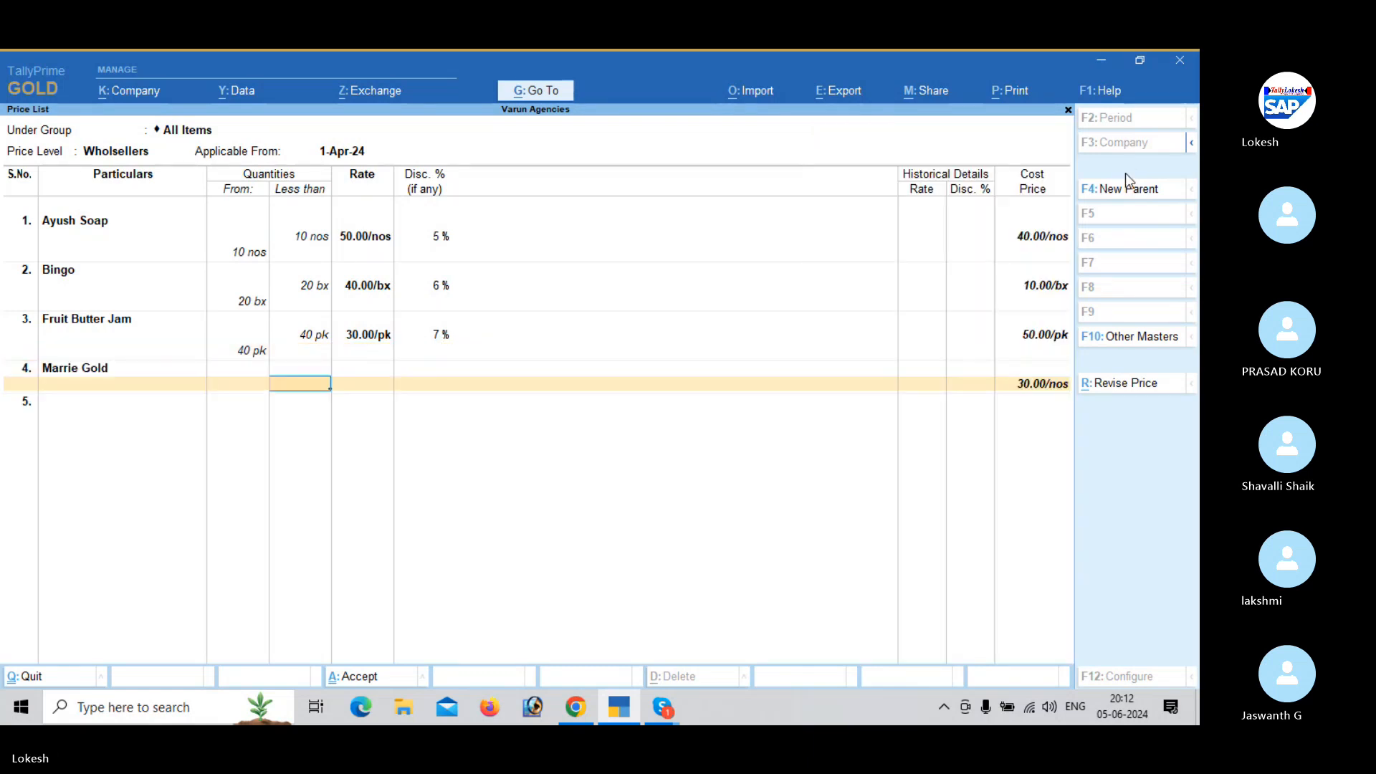
key(Return)
text(50)
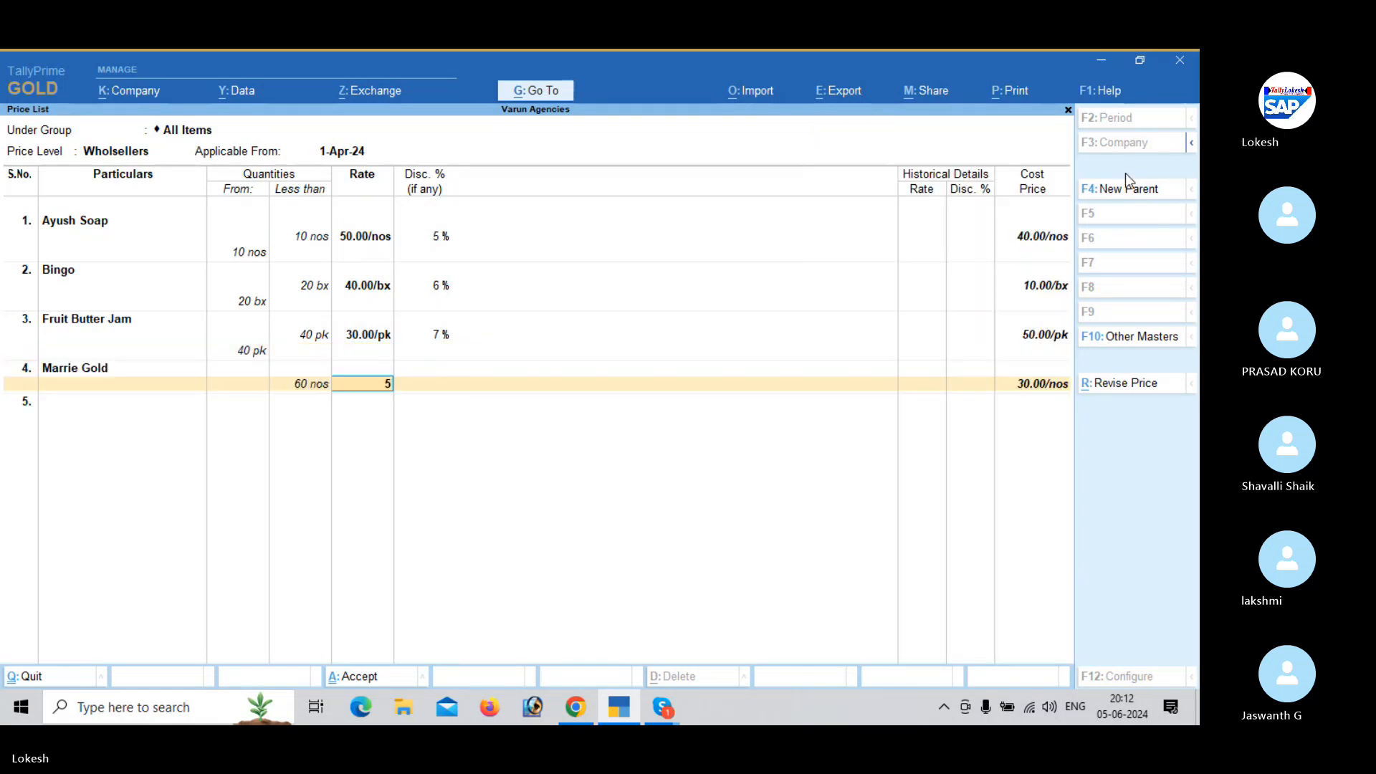
key(Return)
text(8)
key(Return)
key(Return)
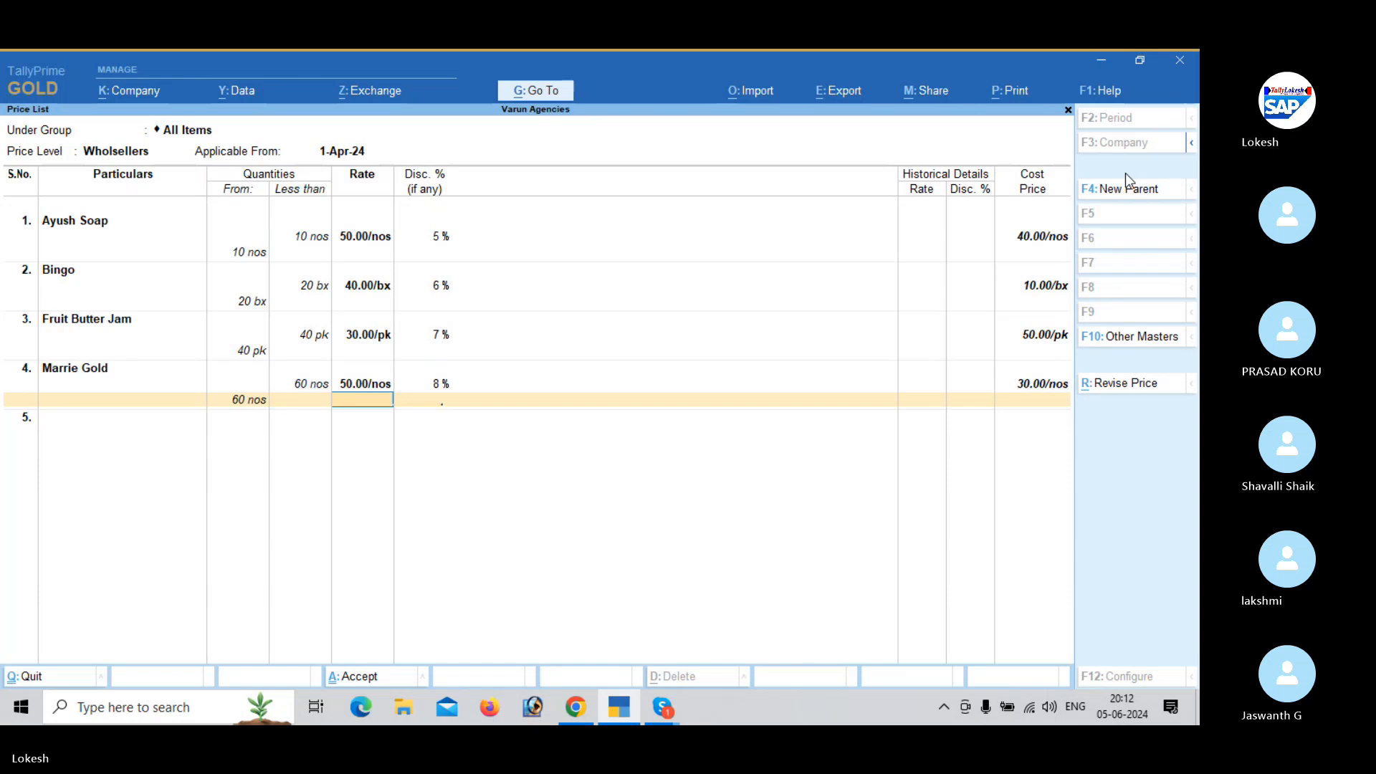
key(Return)
key(Return)
- End the item list, accept the Wholsellers price list and return to the Gateway of Tally
key(Return)
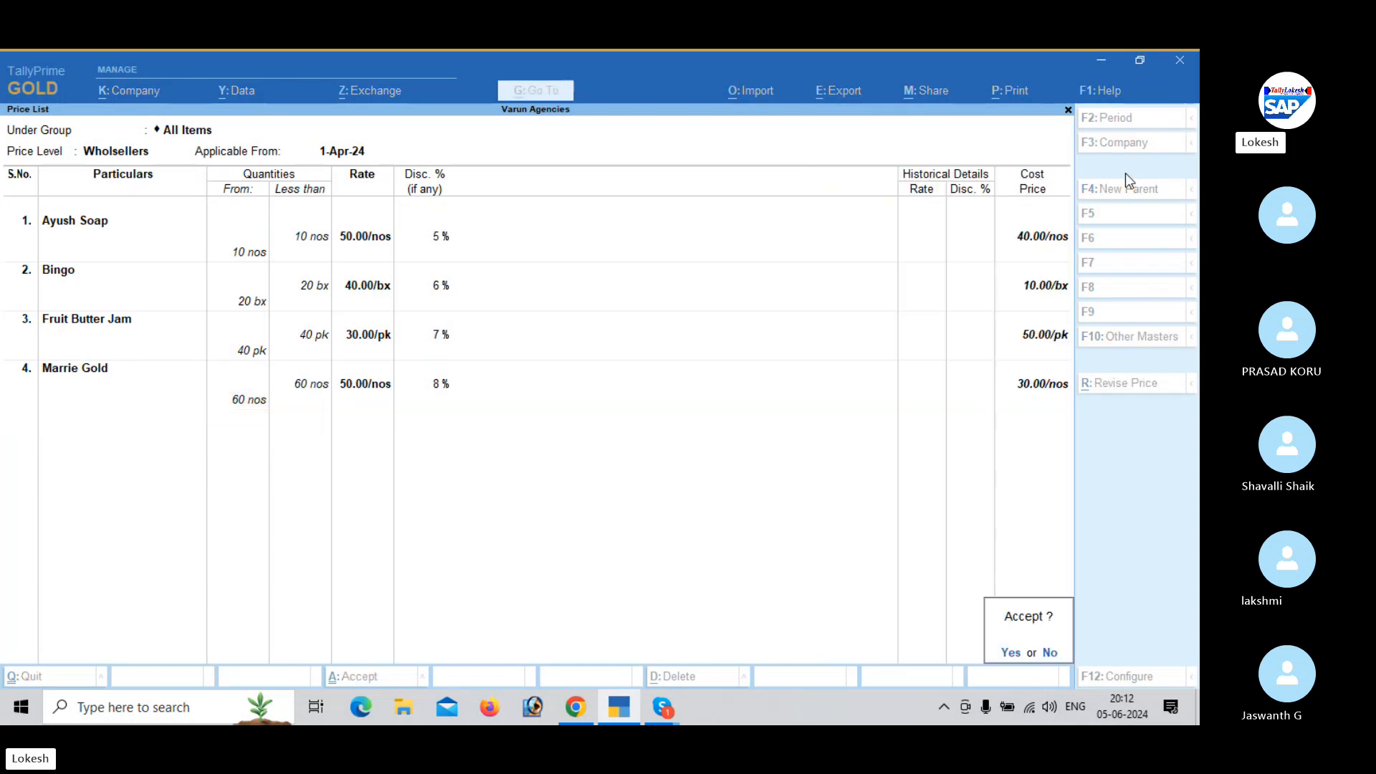
key(Return)
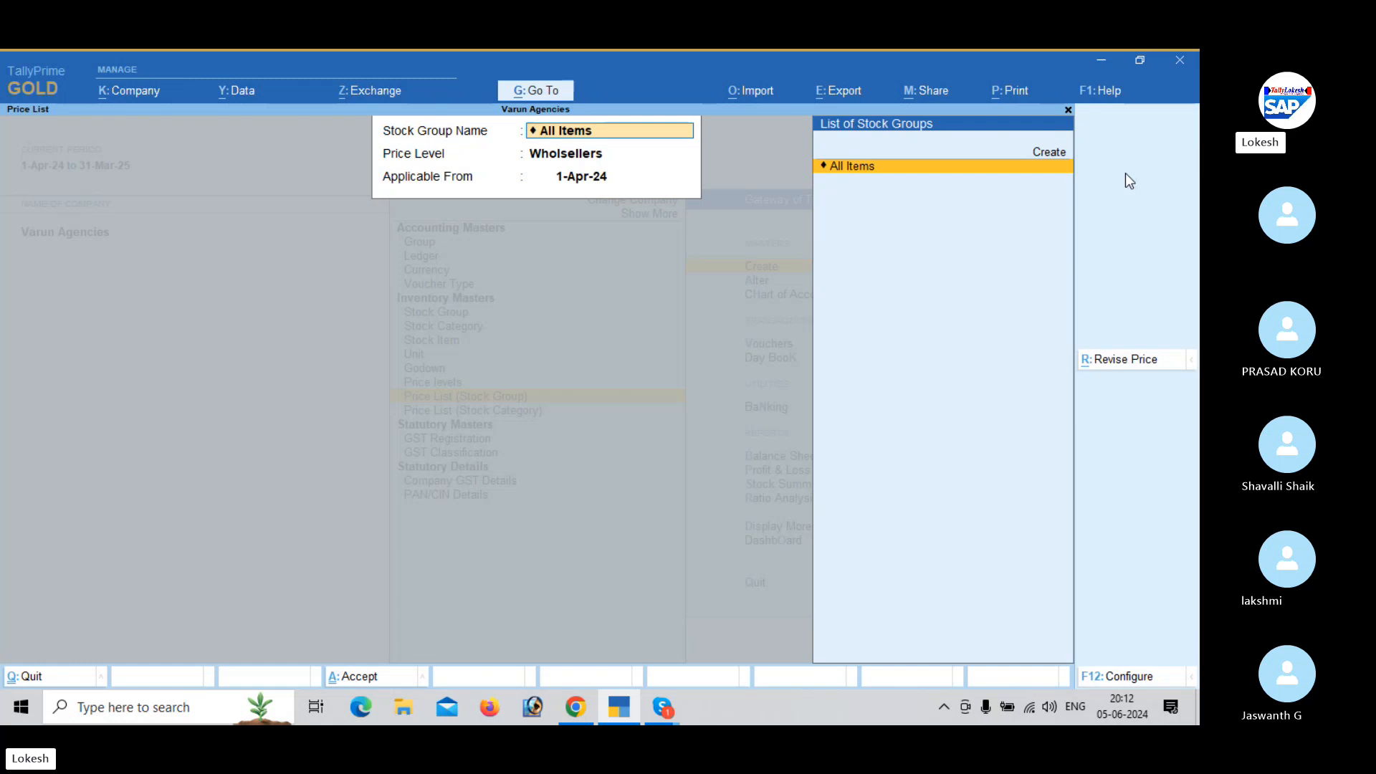
key(Escape)
key(Escape)
key(Escape)
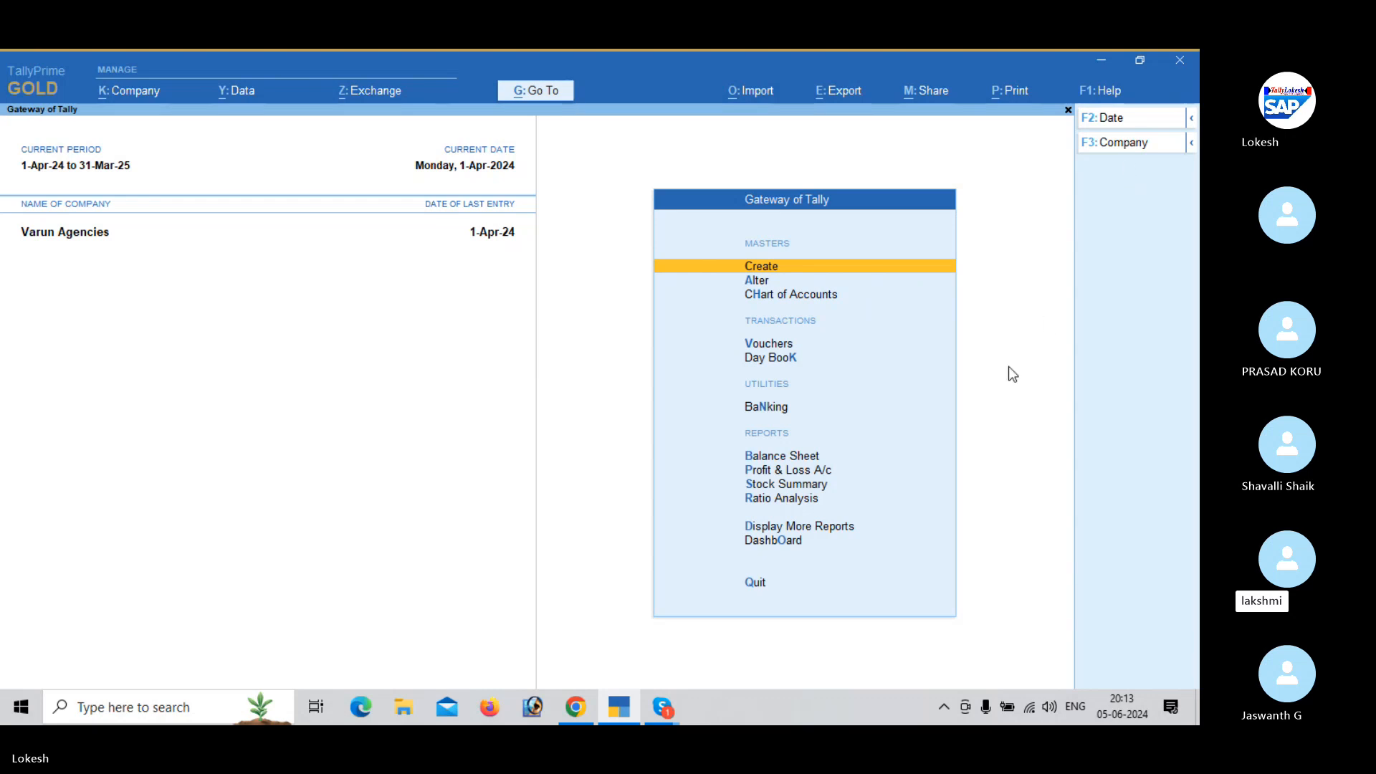
- Switch to the Skype call window and dismiss its recording notice
mouse_move(647, 707)
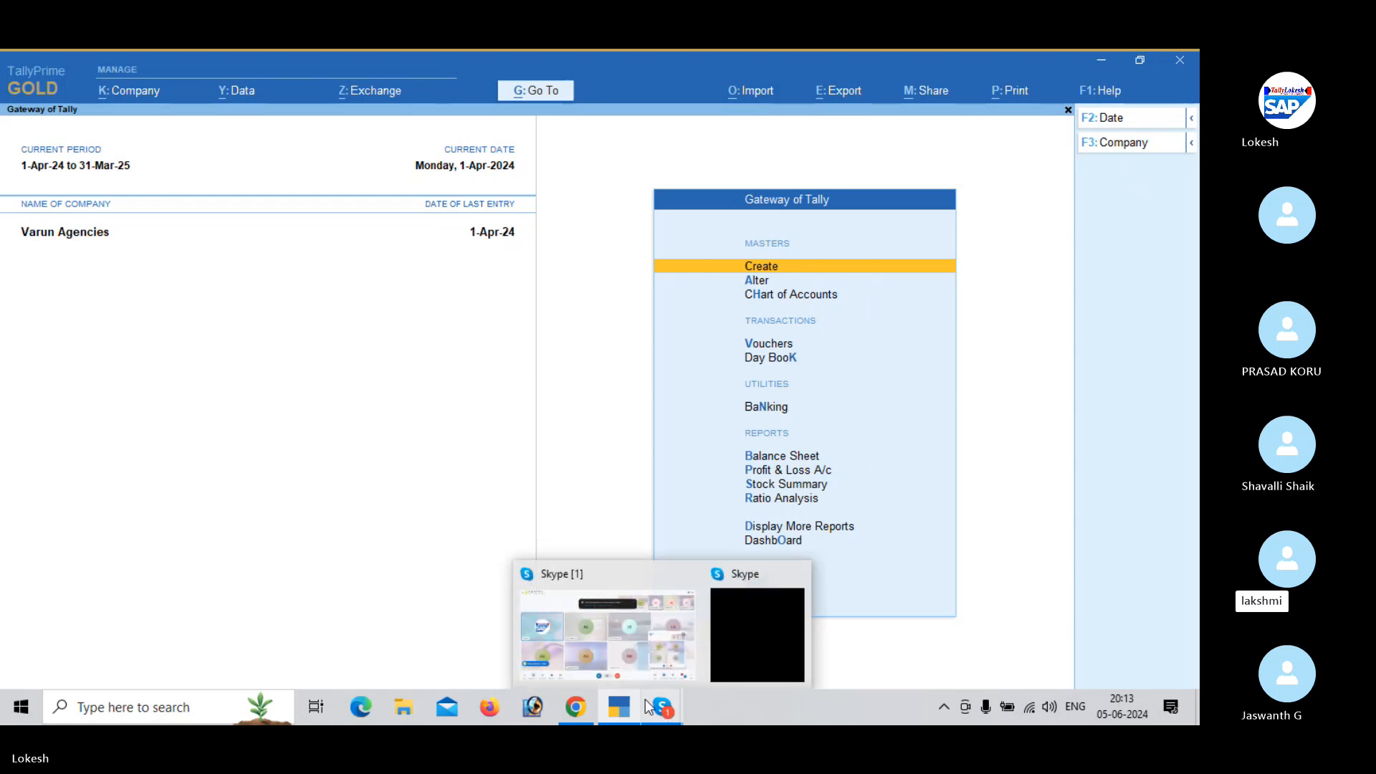
click(651, 627)
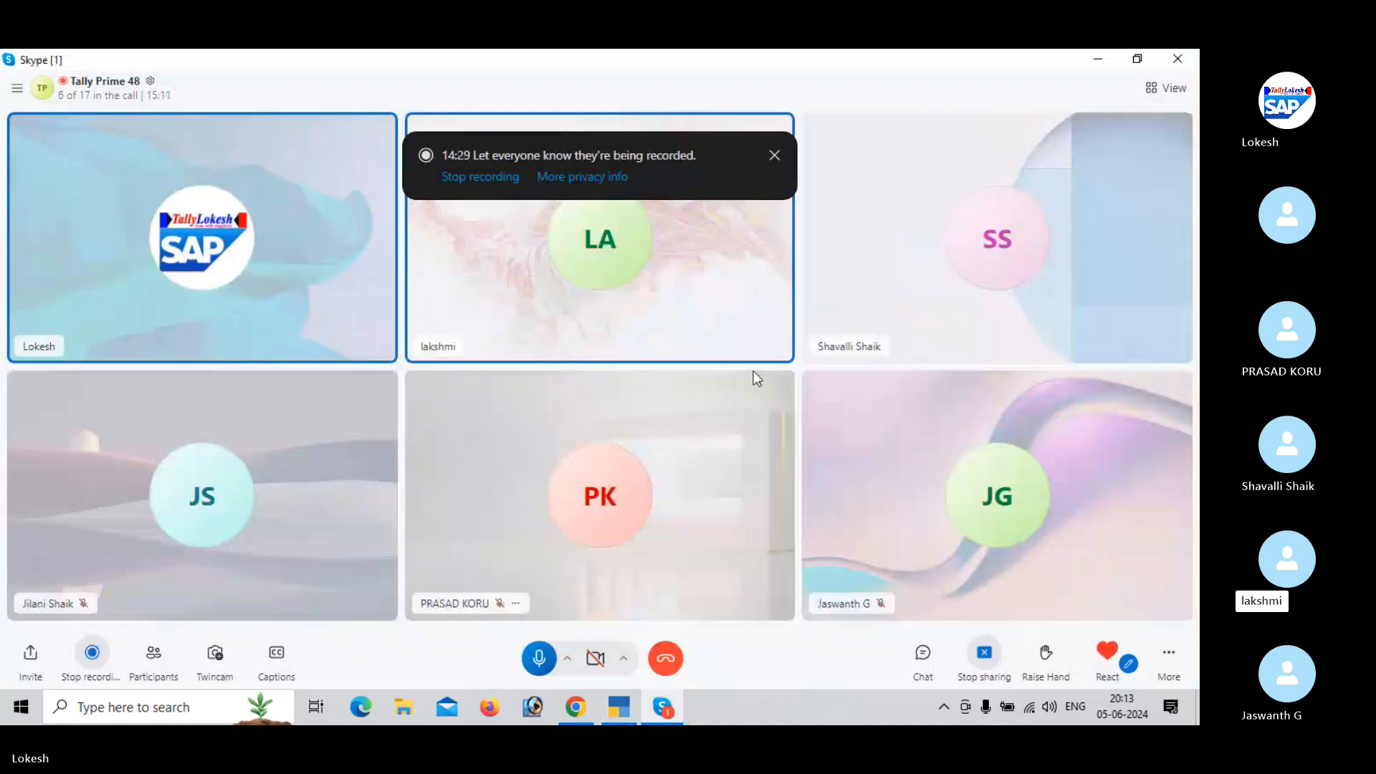
click(772, 155)
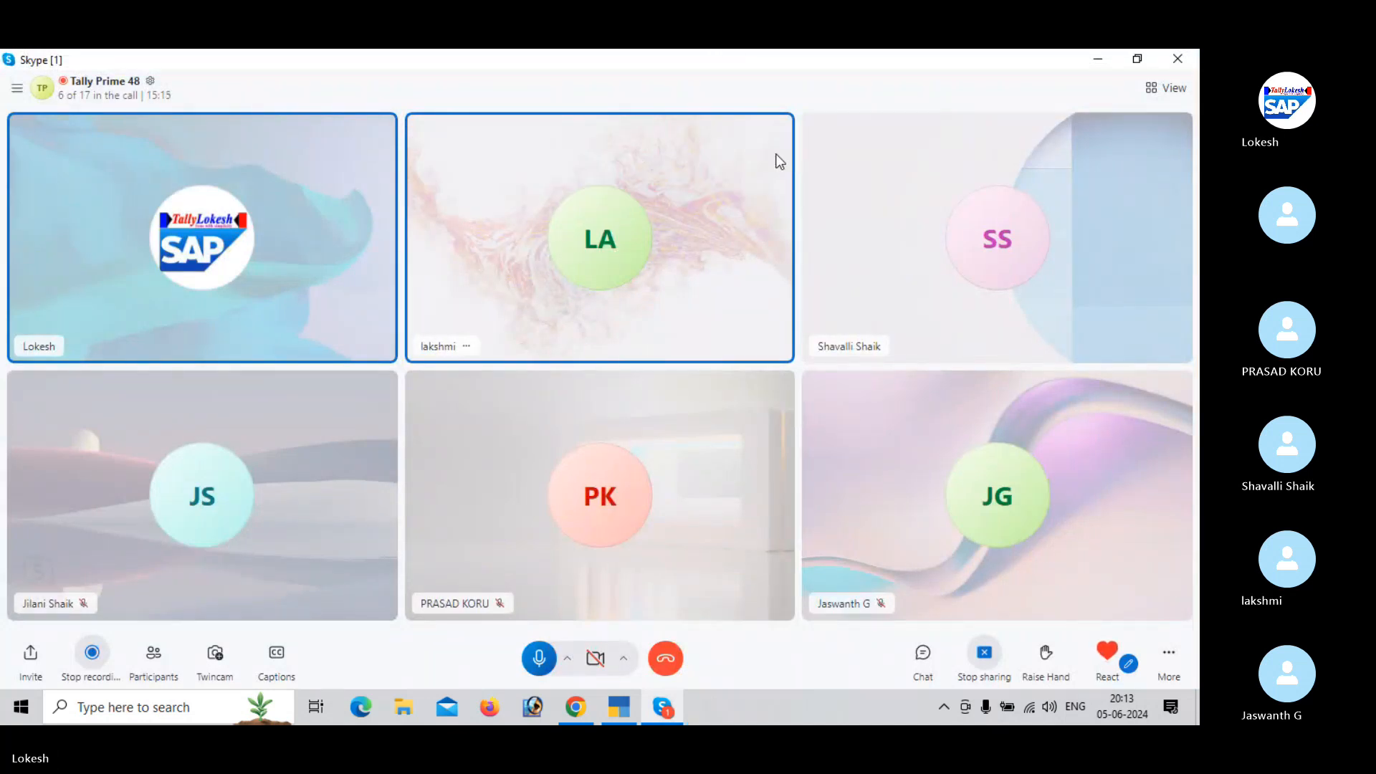
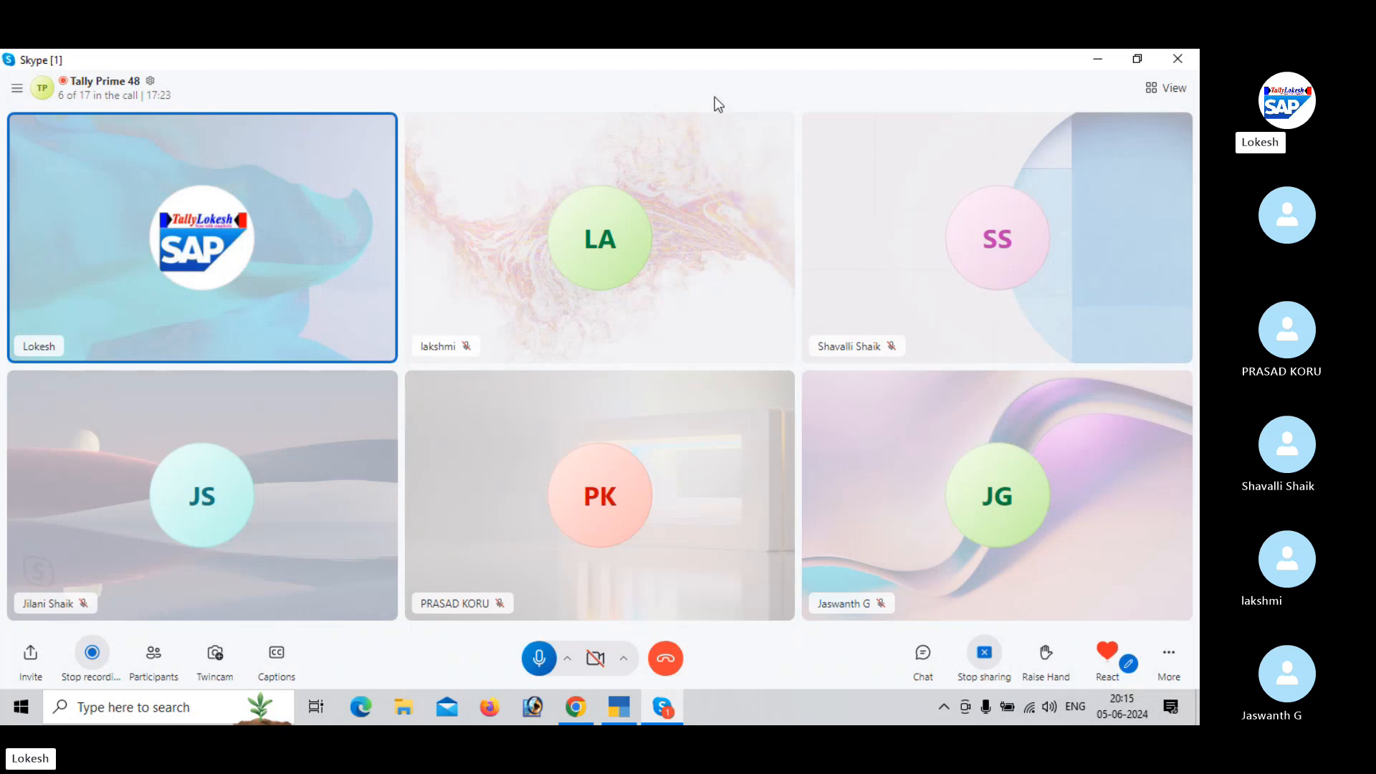
- Switch back to TallyPrime and create a new company named Tds with Andhra Pradesh as its state
click(1098, 63)
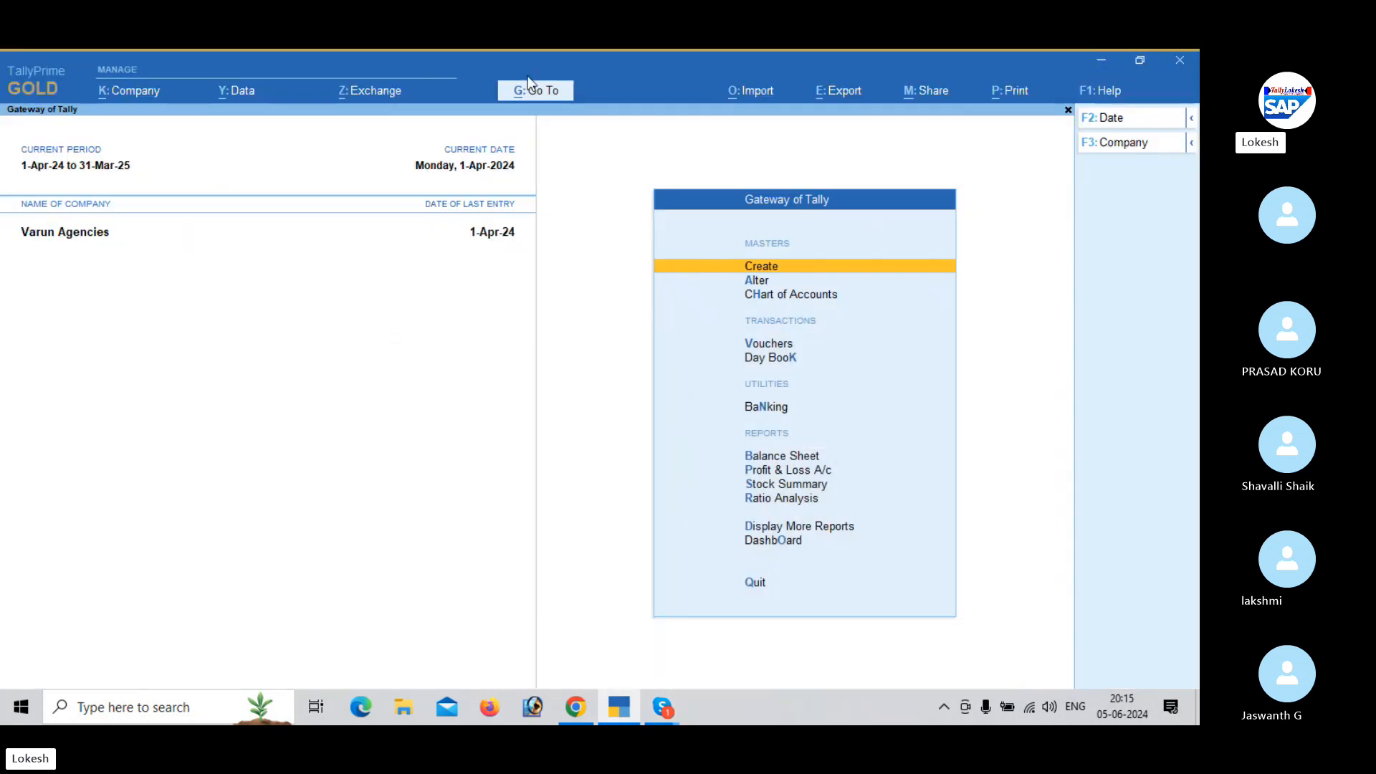
click(143, 94)
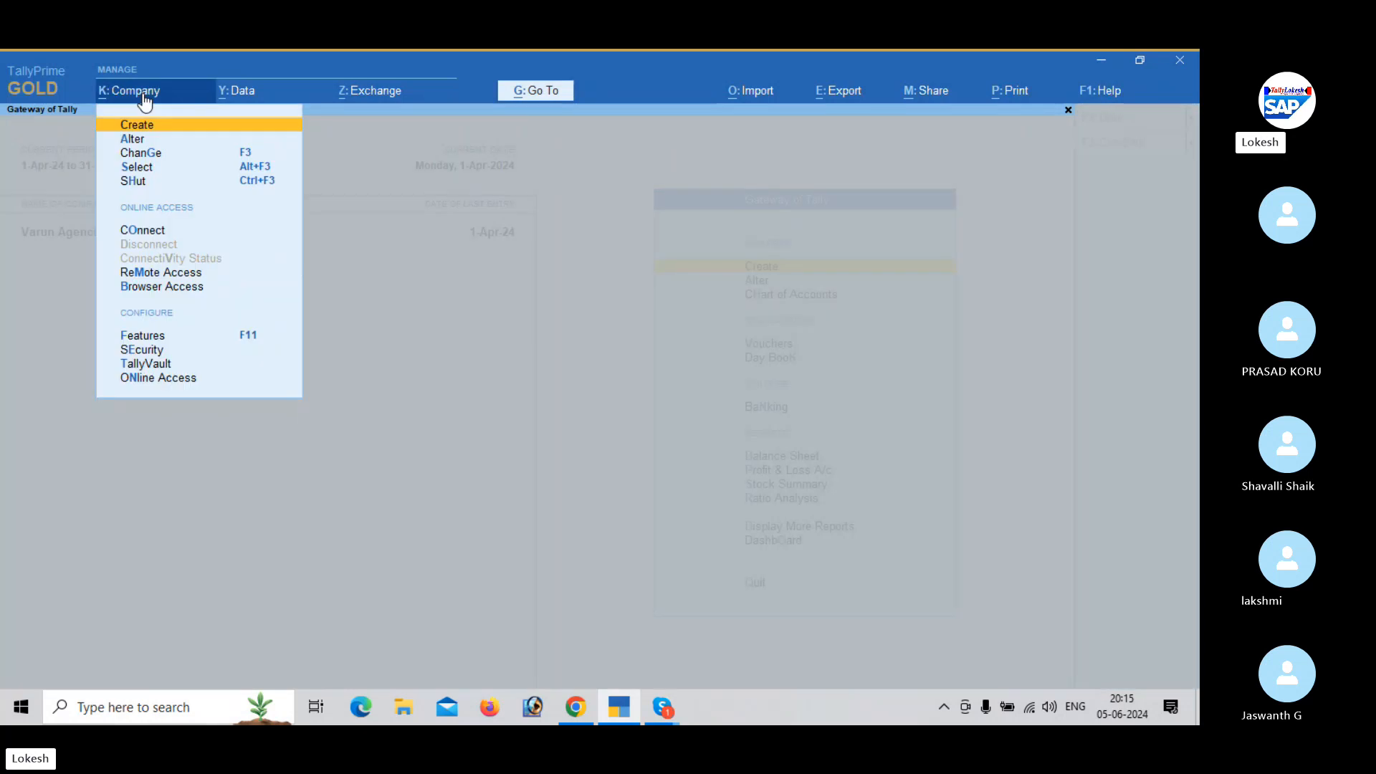
key(Return)
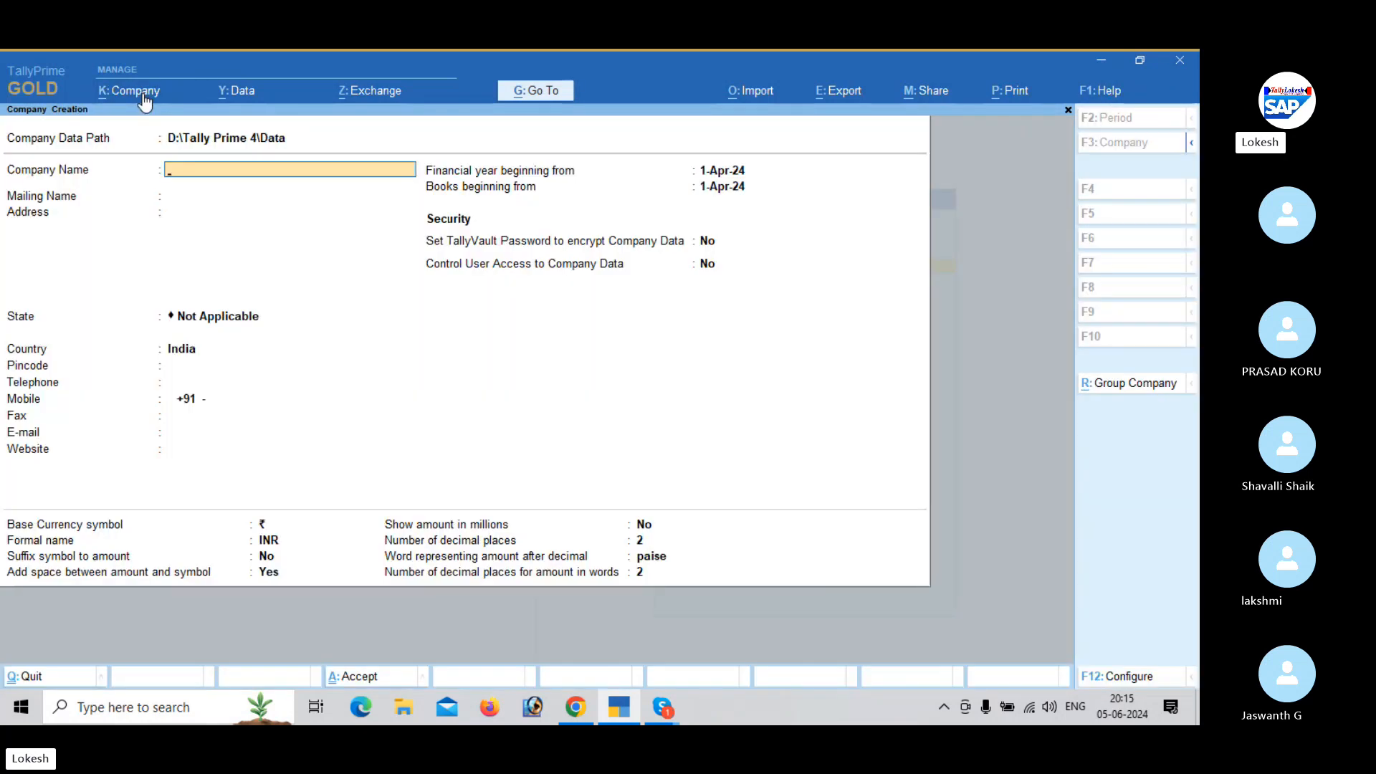
text(Tds)
key(Return)
key(Return)
key(Return)
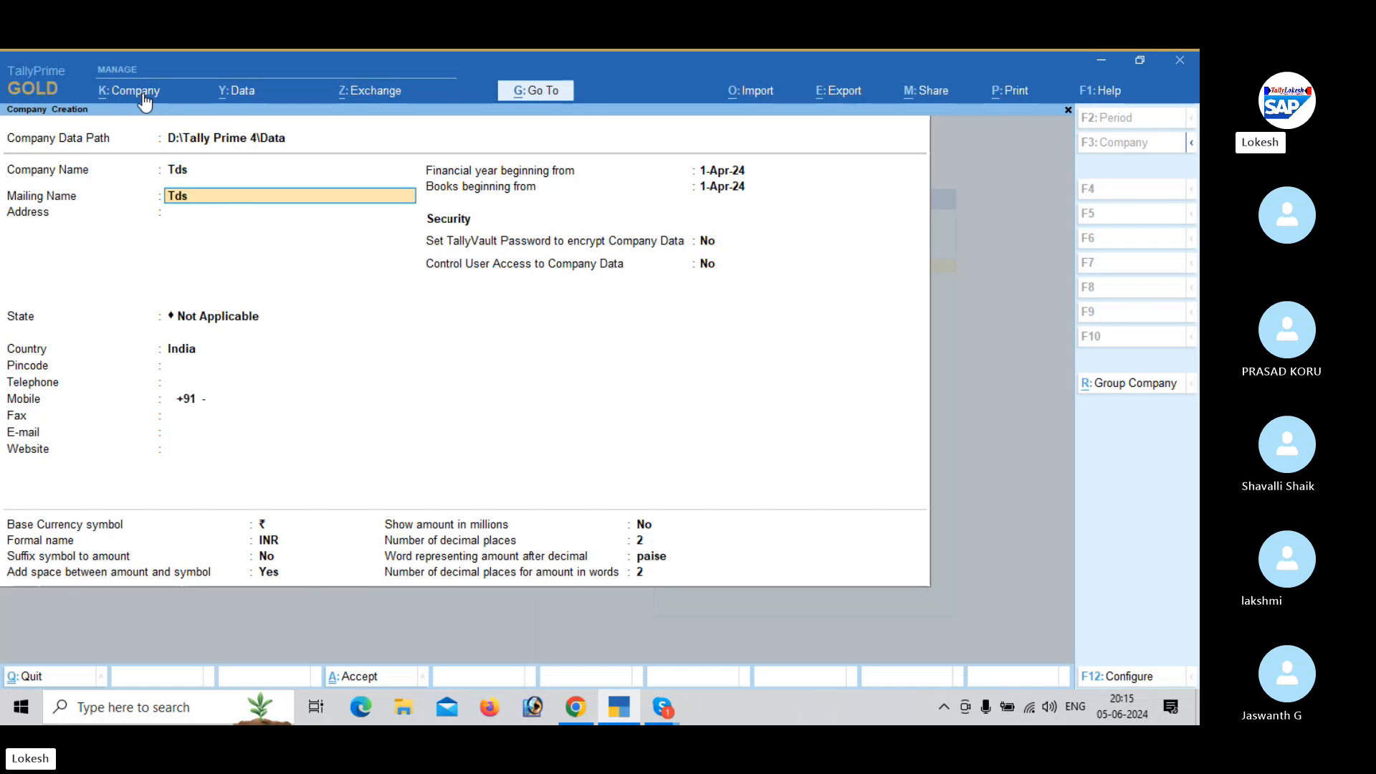
key(Down)
key(Down)
key(Return)
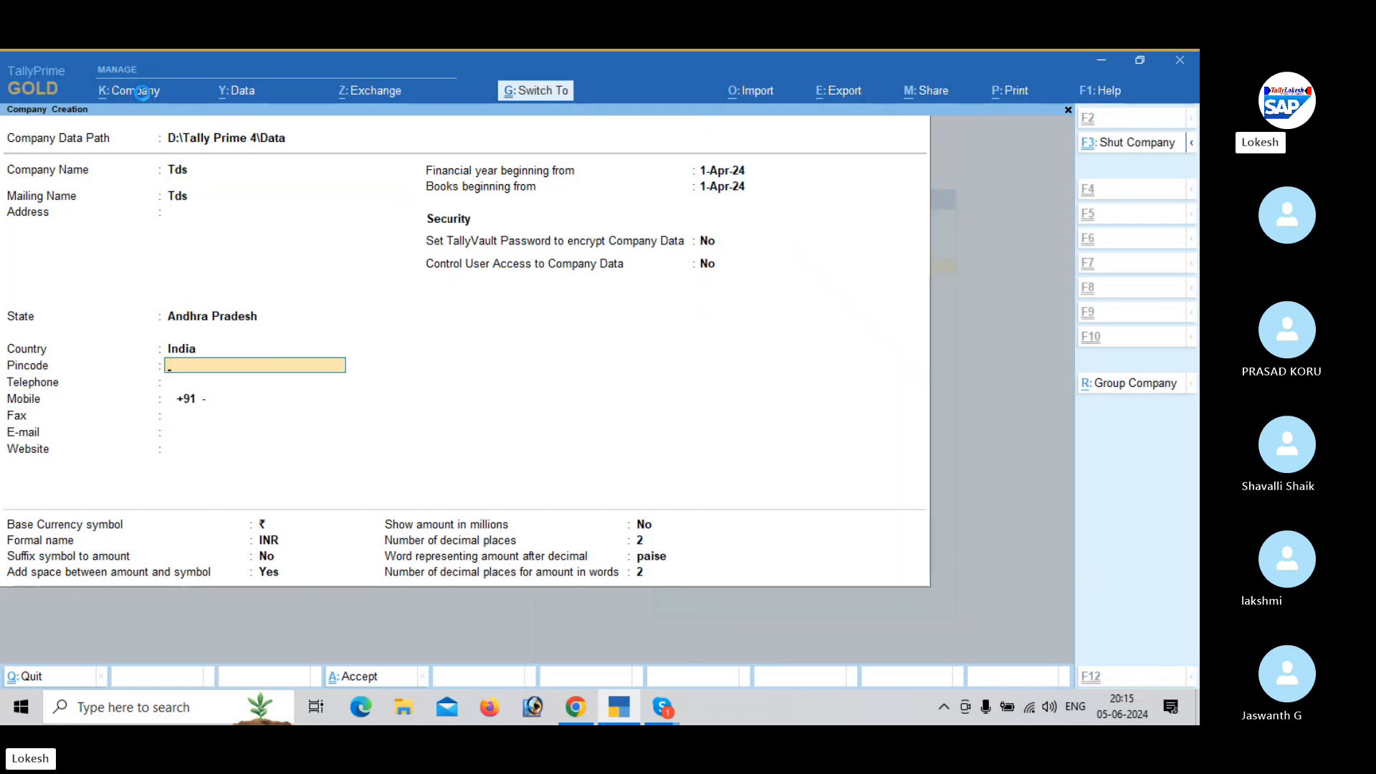
key(ctrl+a)
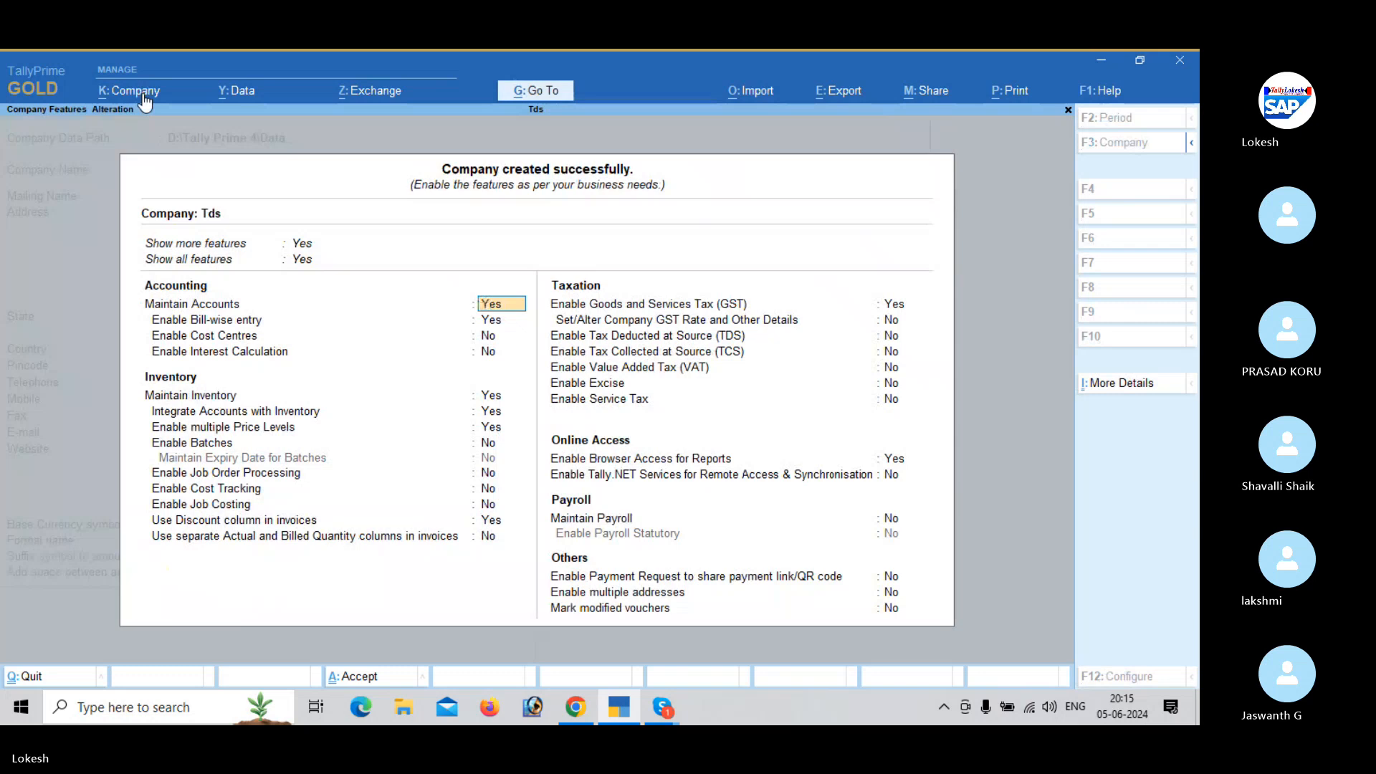
- Turn off Maintain Inventory and Goods and Services Tax (GST) in the Tds company features
key(Return)
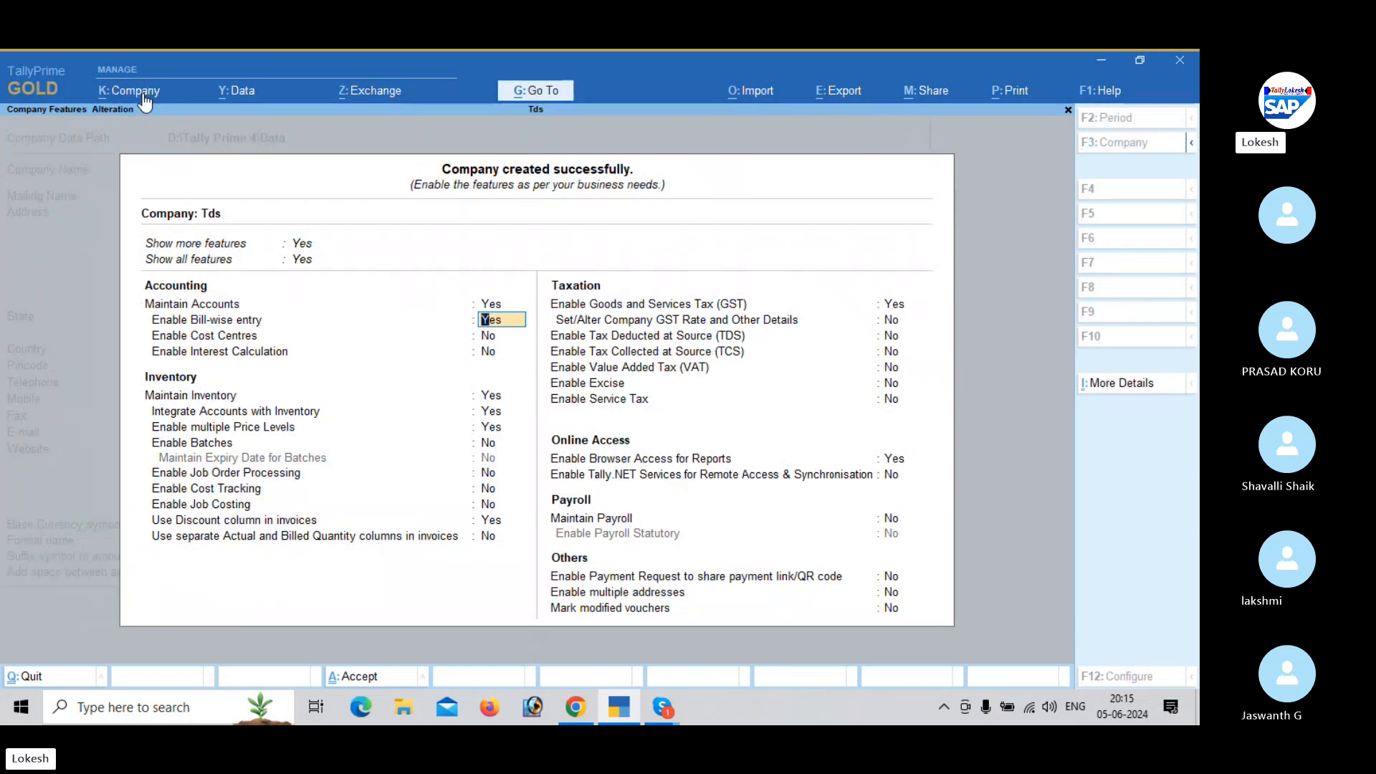
key(Return)
key(Return)
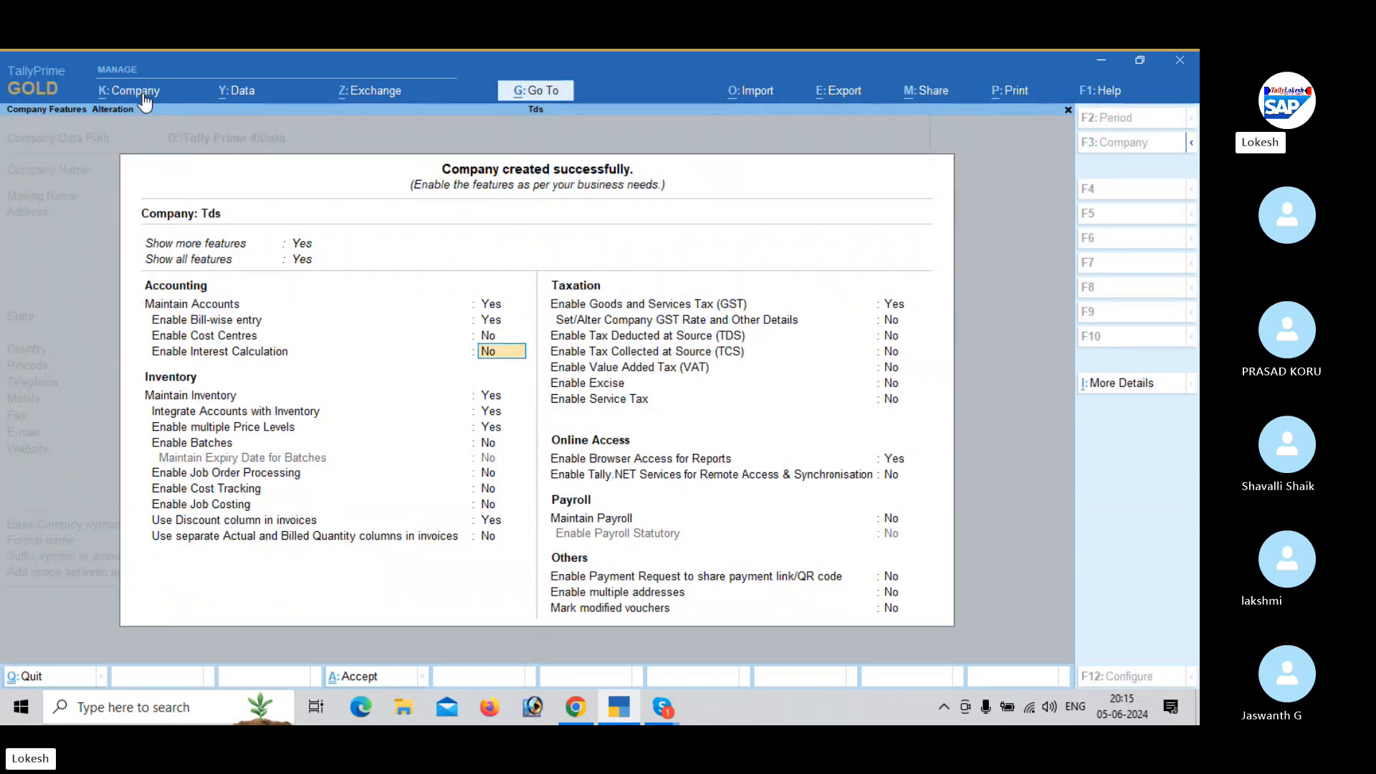
key(Return)
key(n)
key(Return)
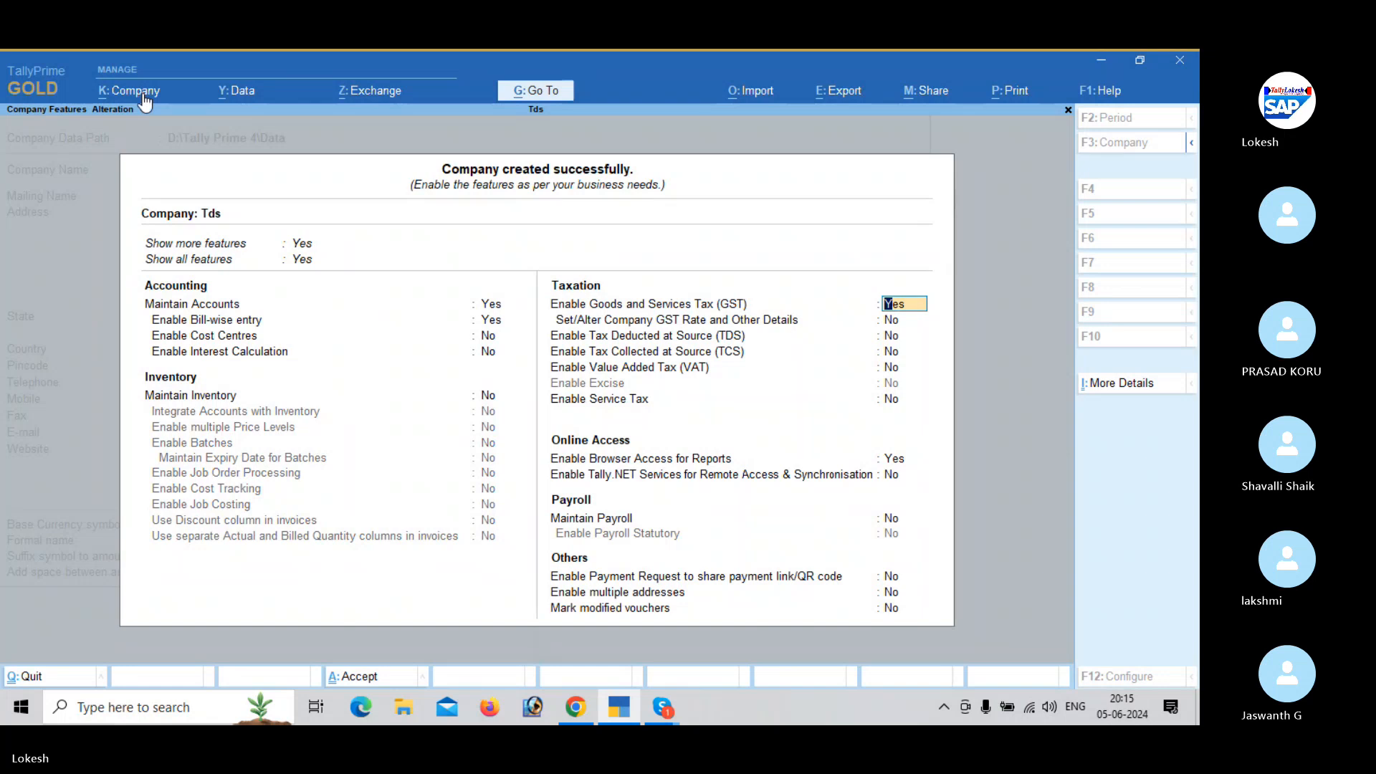
key(n)
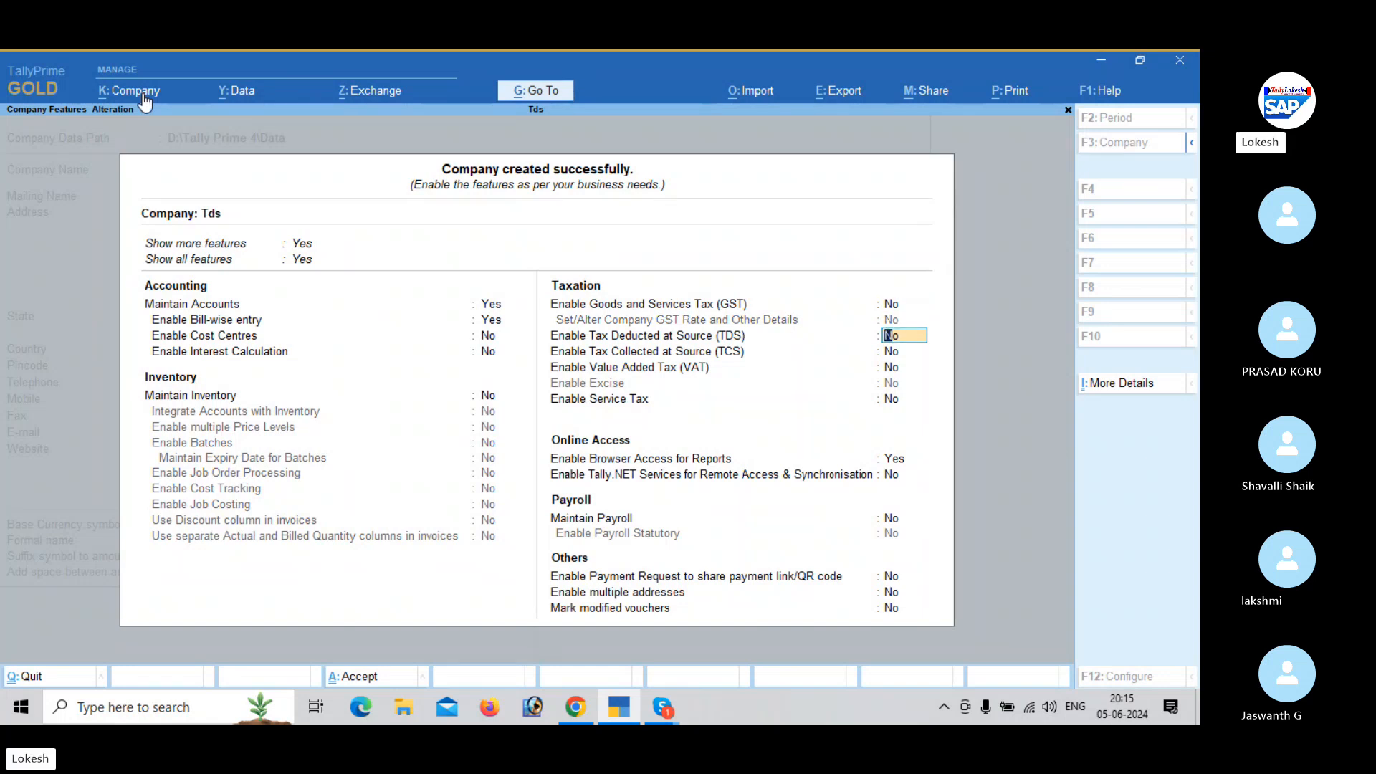
- Enable Tax Deducted at Source (TDS) for the company and open its deductor details
key(Return)
key(BackSpace)
key(y)
key(Return)
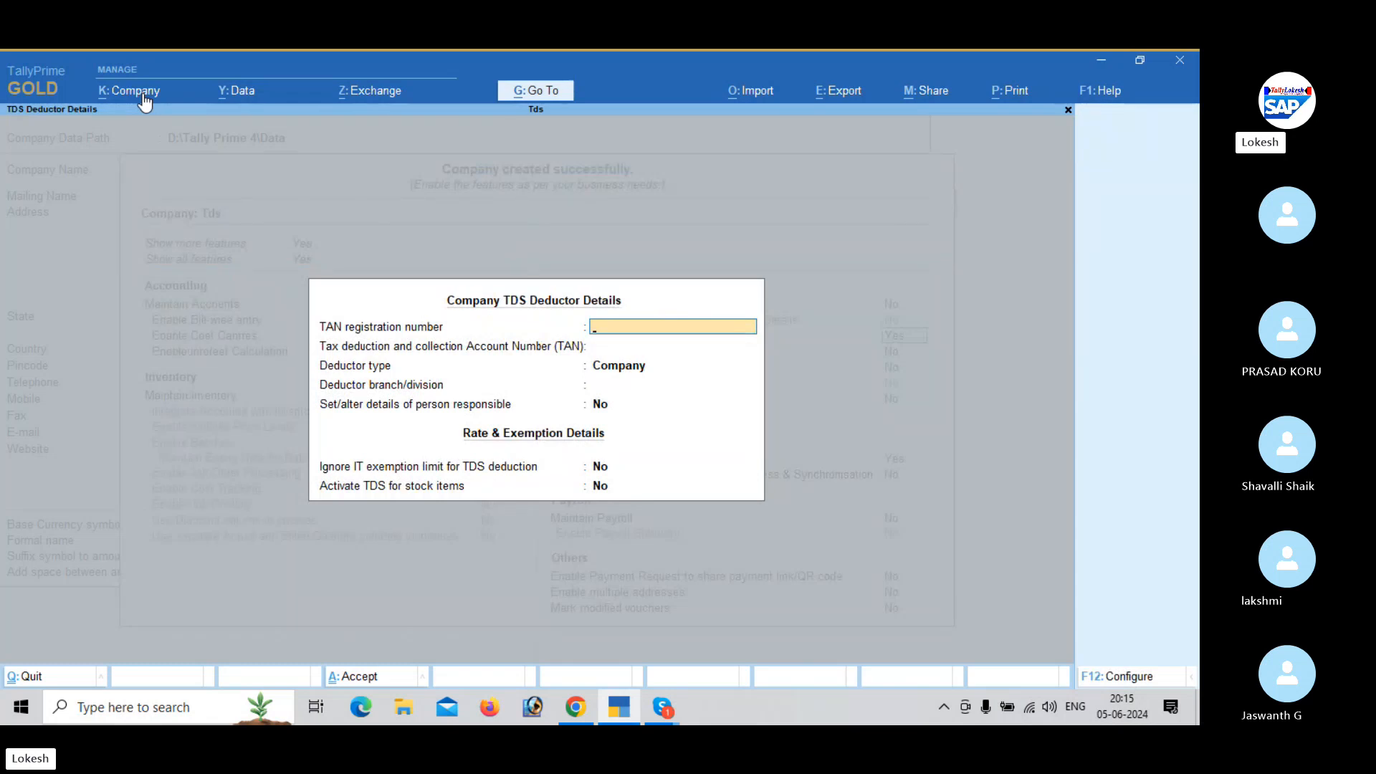
- Set the deductor type to Individual/HUF, leaving the TAN fields blank, and accept the TDS deductor details
key(Return)
key(Return)
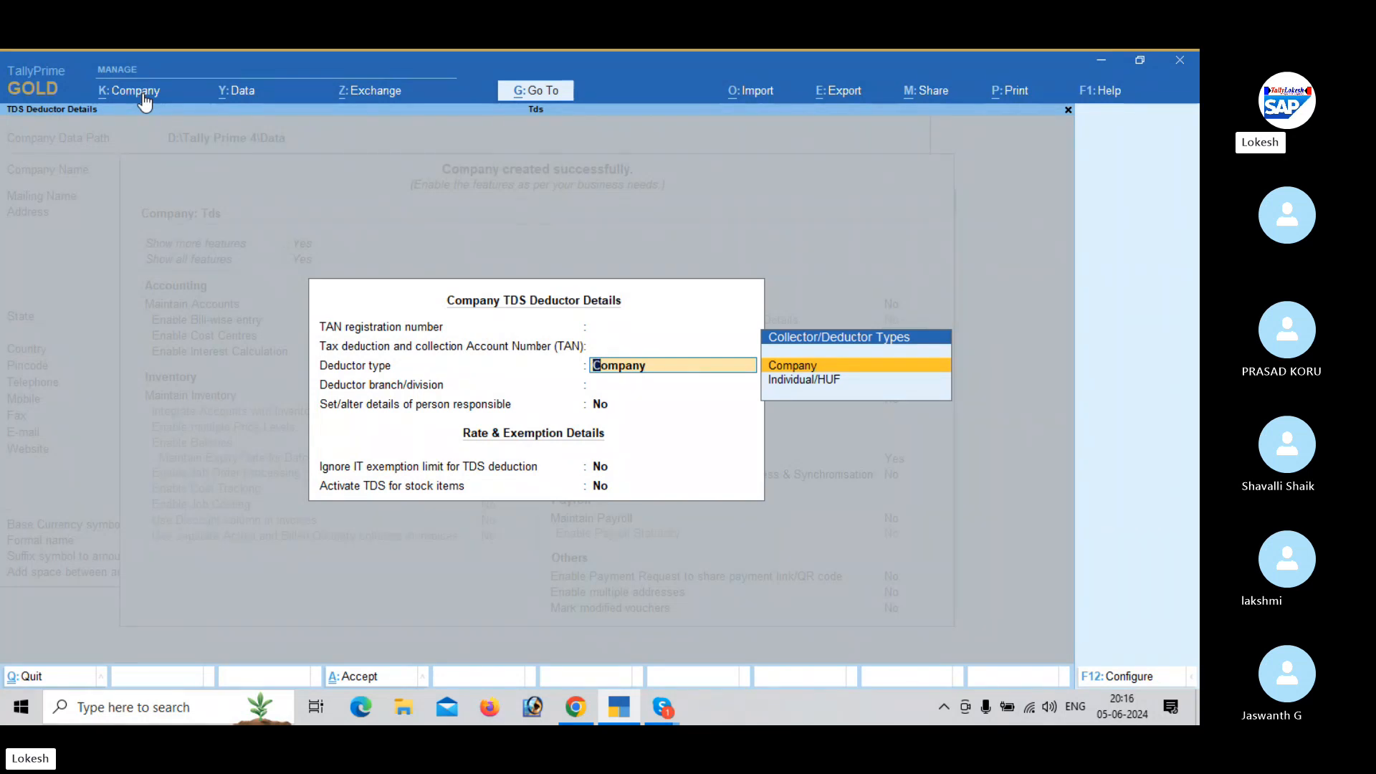
key(Down)
key(Return)
key(Return)
key(Return)
key(Return)
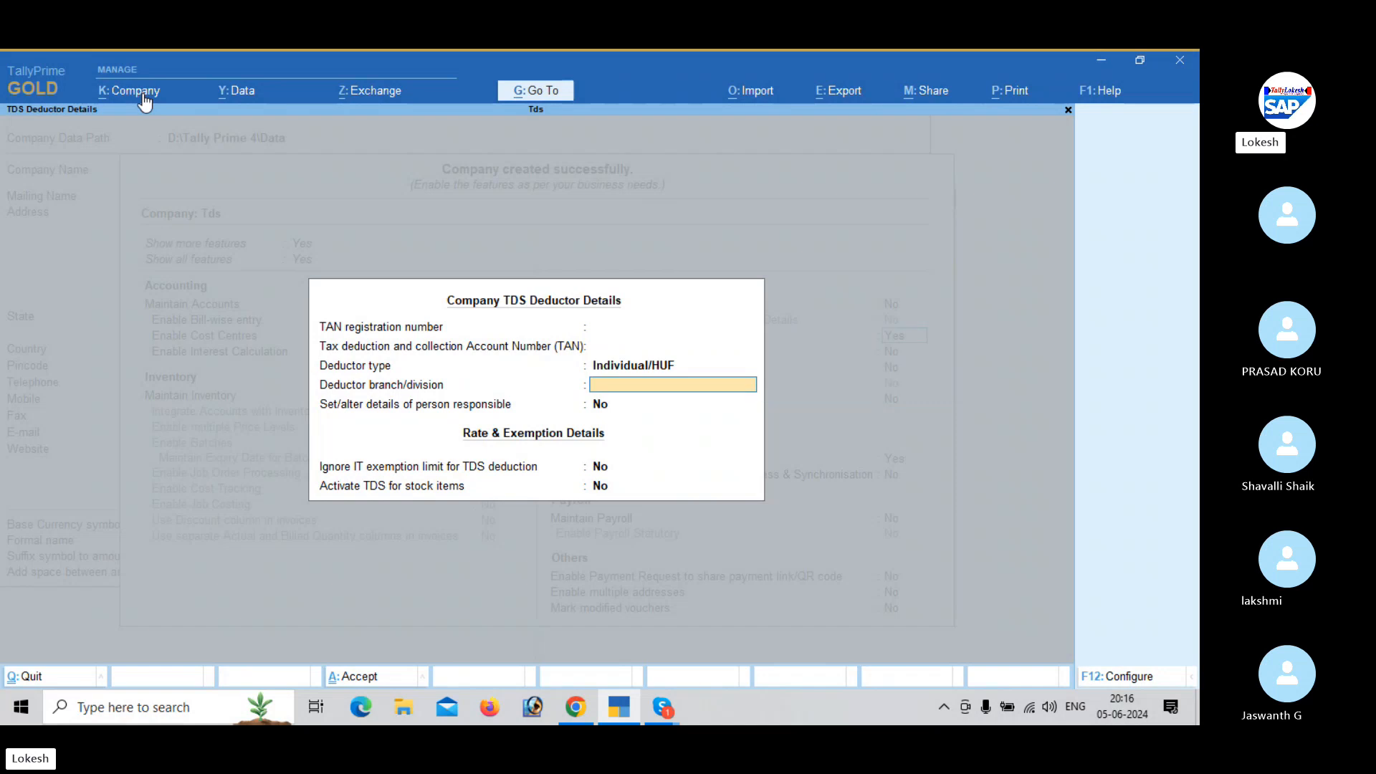
key(Return)
key(Return)
key(Return)
key(Return)
key(Return)
key(Return)
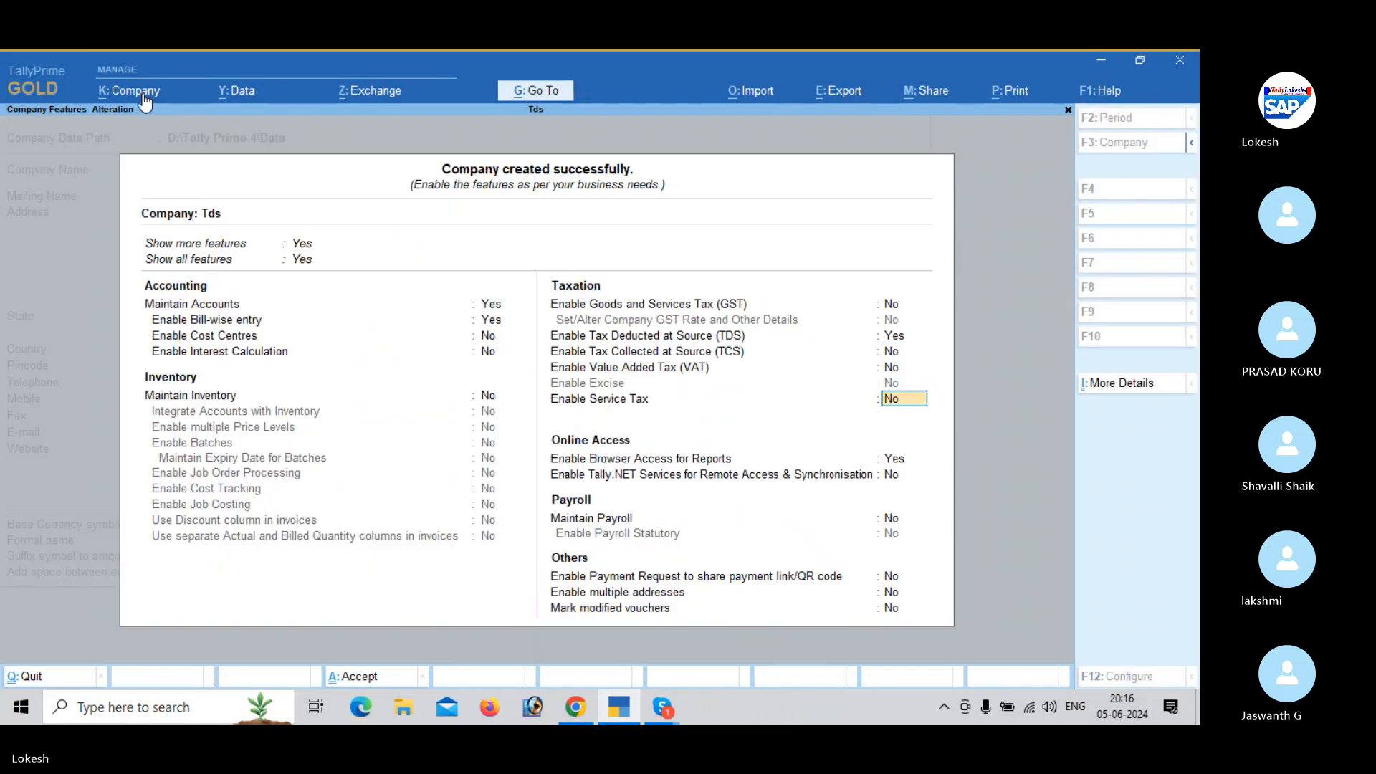
- Keep the remaining company features as they are and save them, returning to the Gateway of Tally
key(Return)
key(Return)
key(Return)
key(Return)
key(Return)
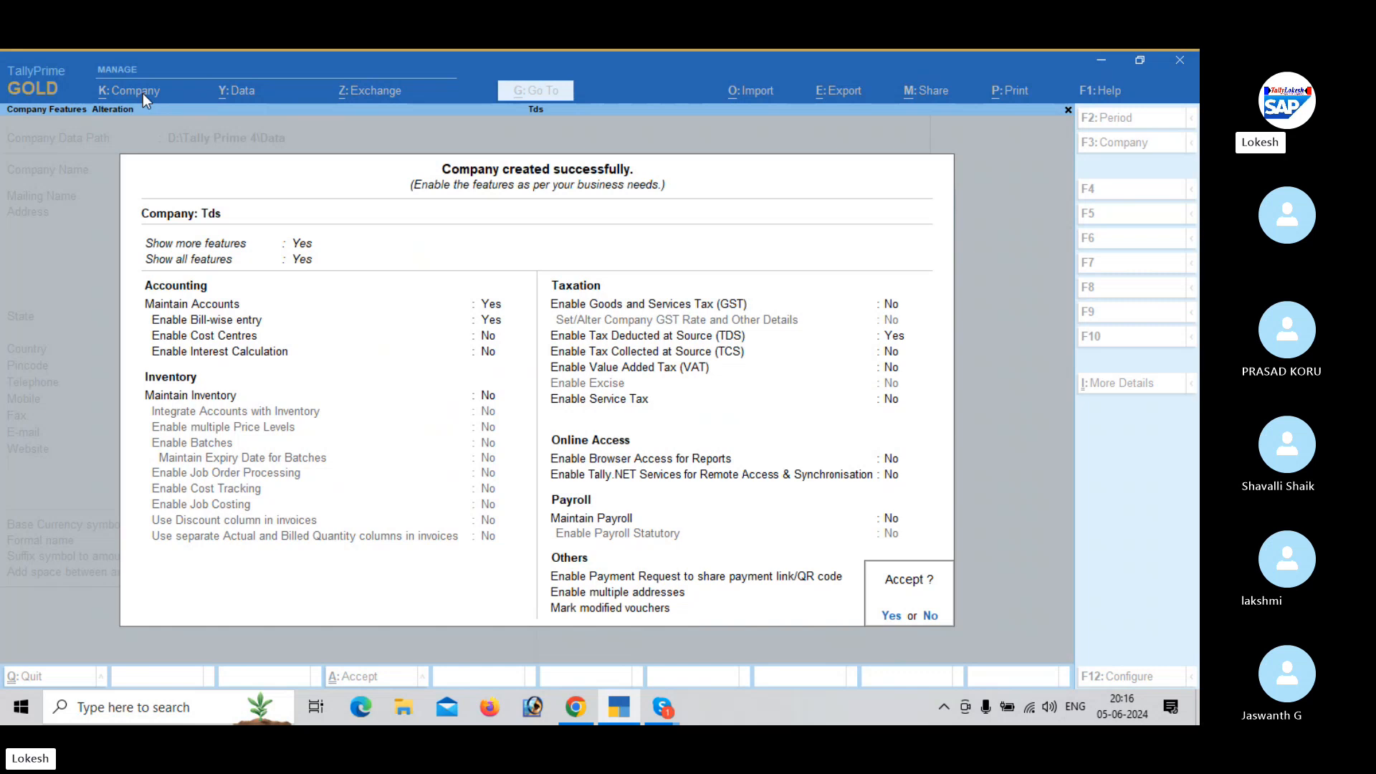
key(Return)
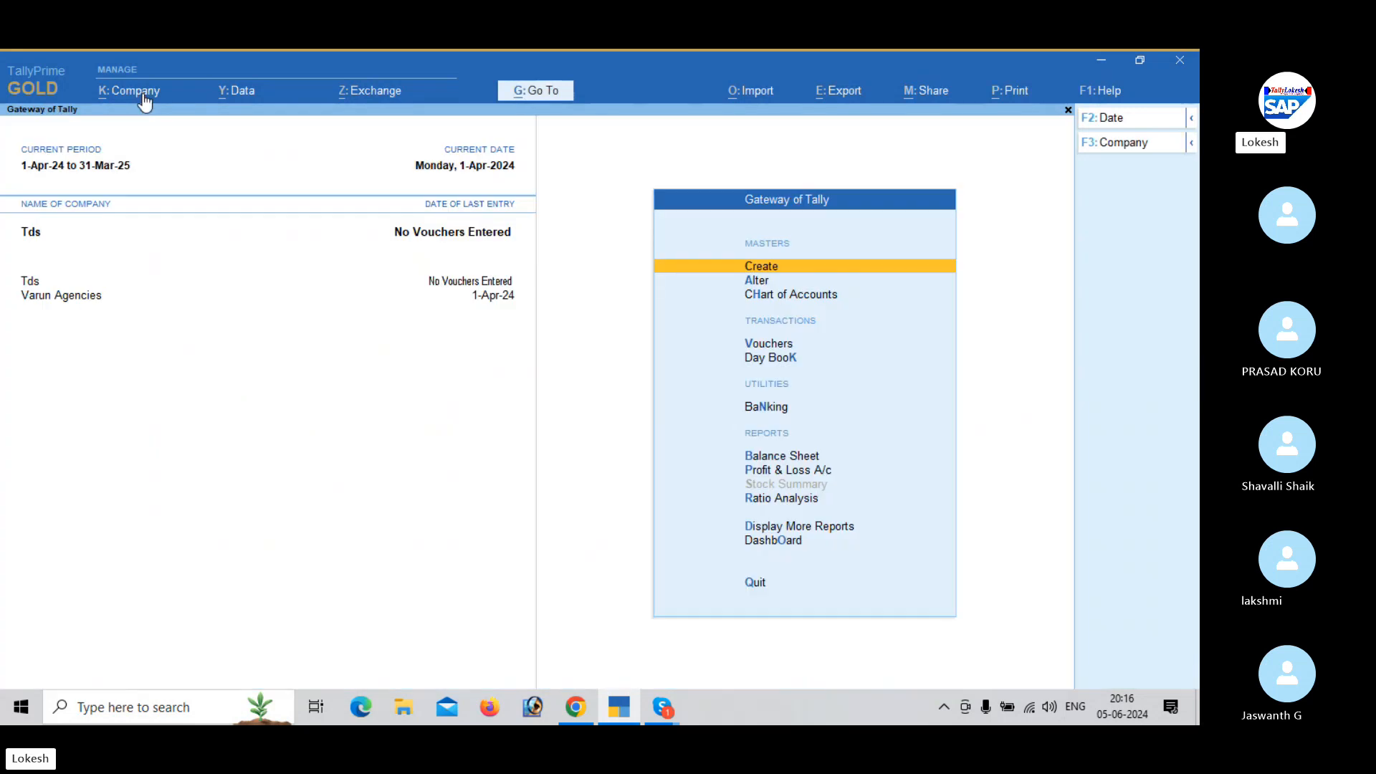
key(Return)
key(Down)
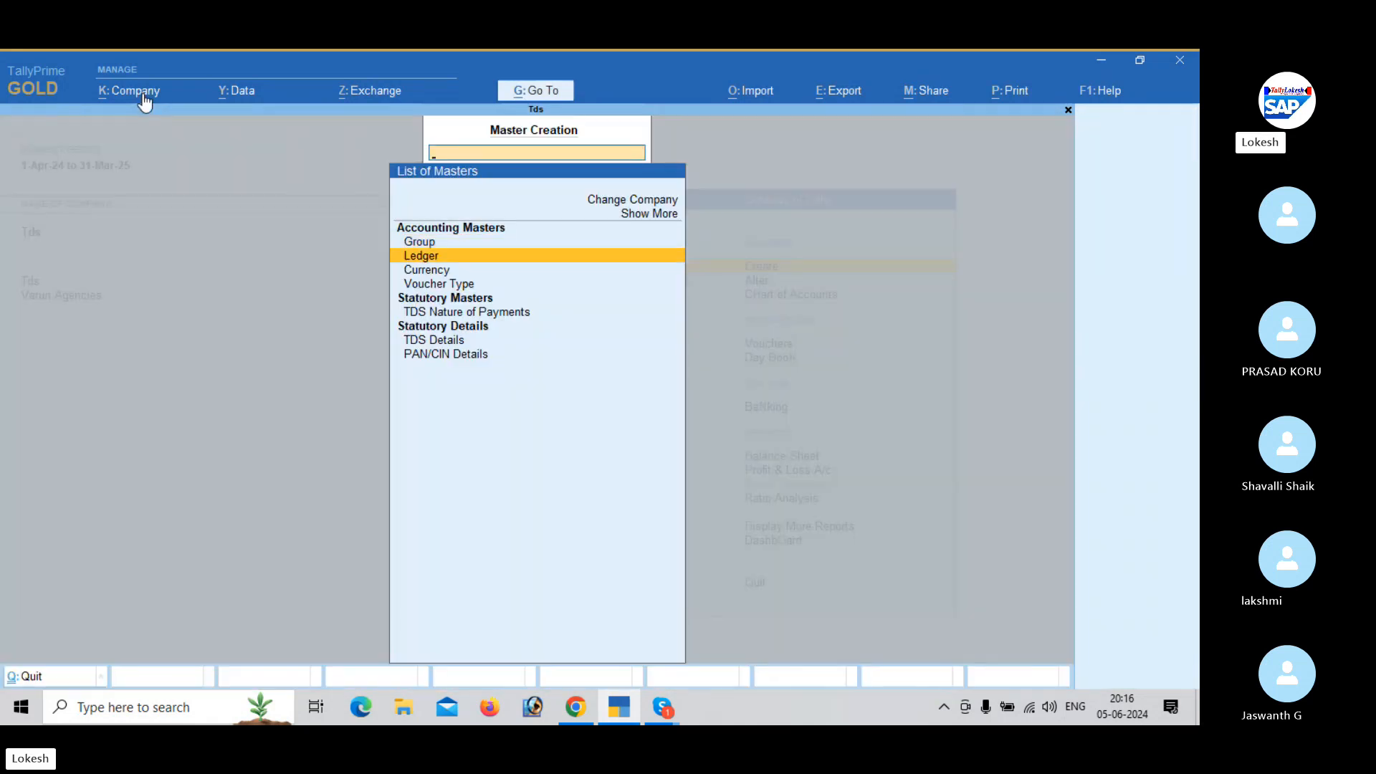
key(Return)
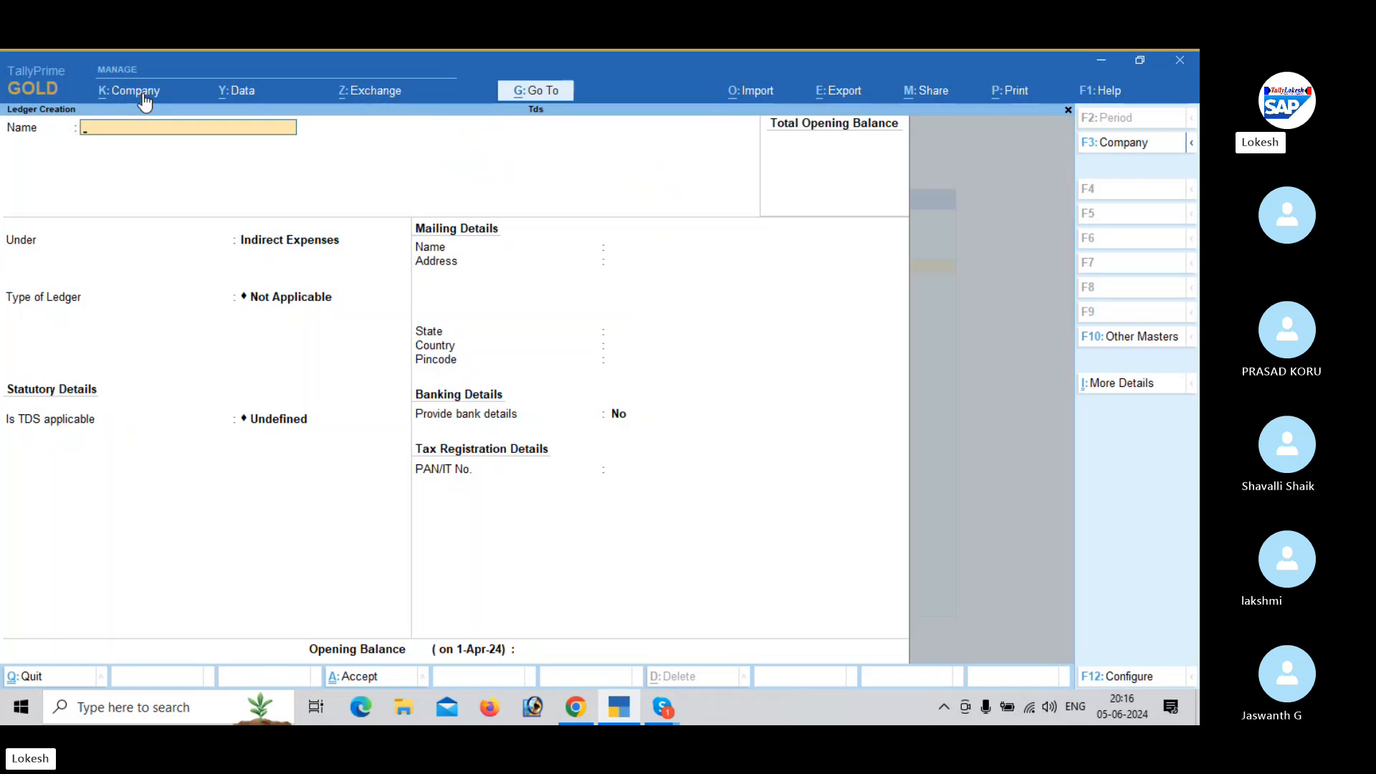
text(S)
key(BackSpace)
key(Escape)
key(y)
key(Escape)
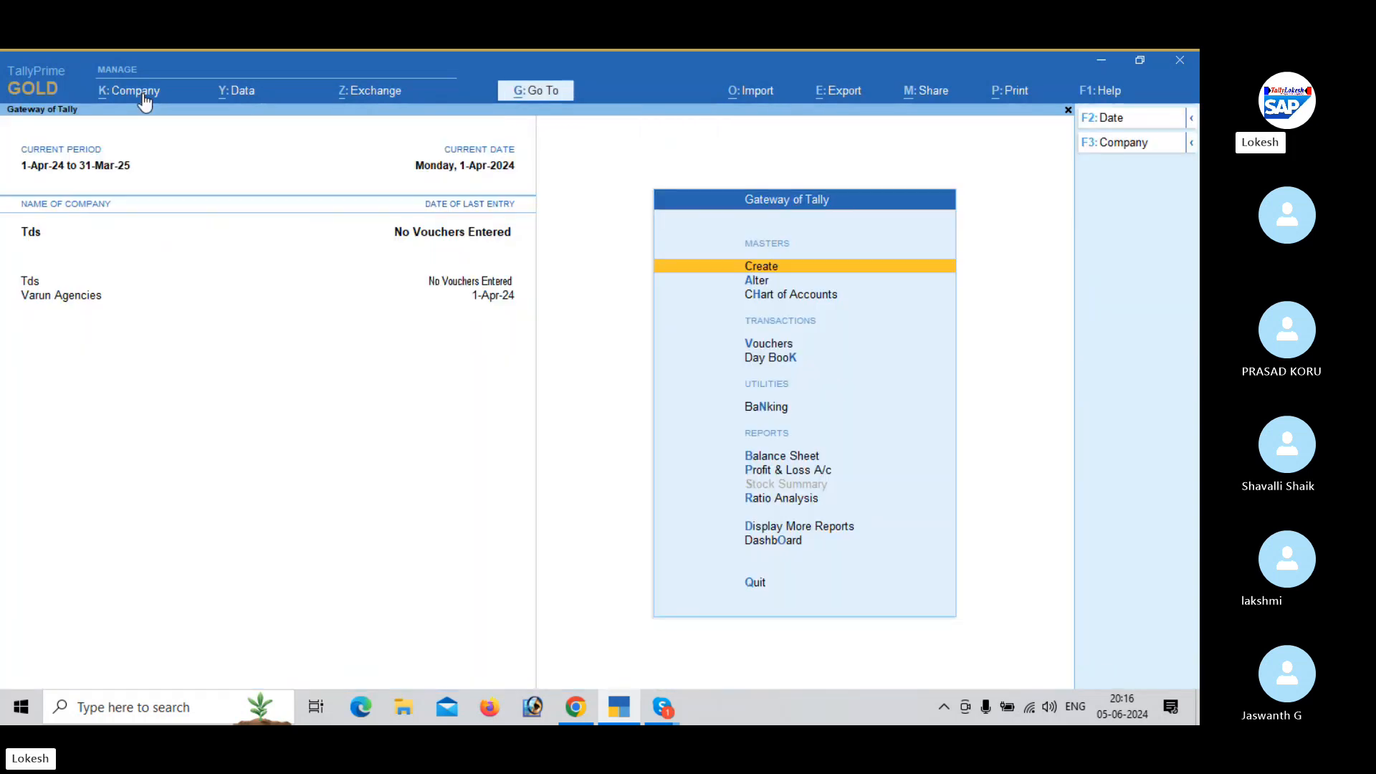
- Start a new TDS nature of payment named Salaries with section 192
key(Return)
key(Down)
key(Down)
key(Down)
key(Down)
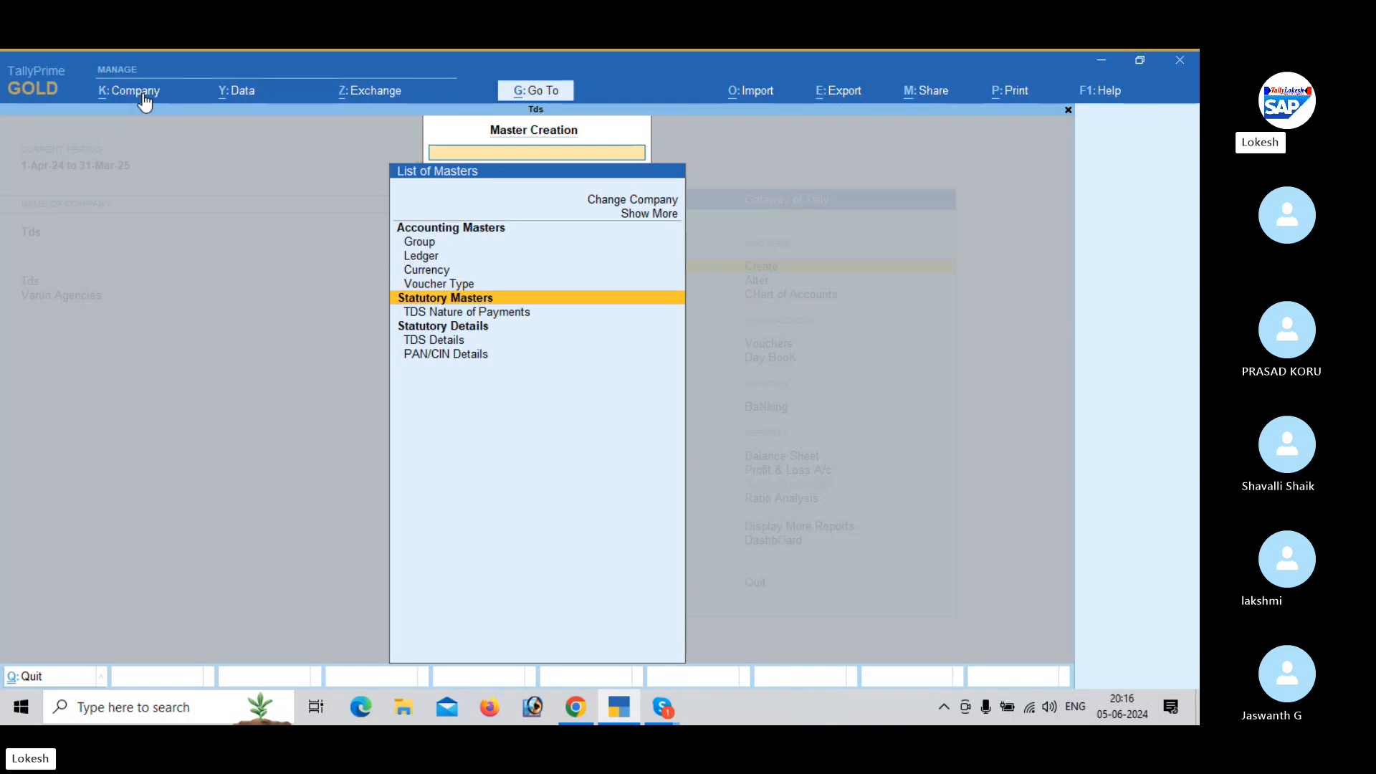
key(Down)
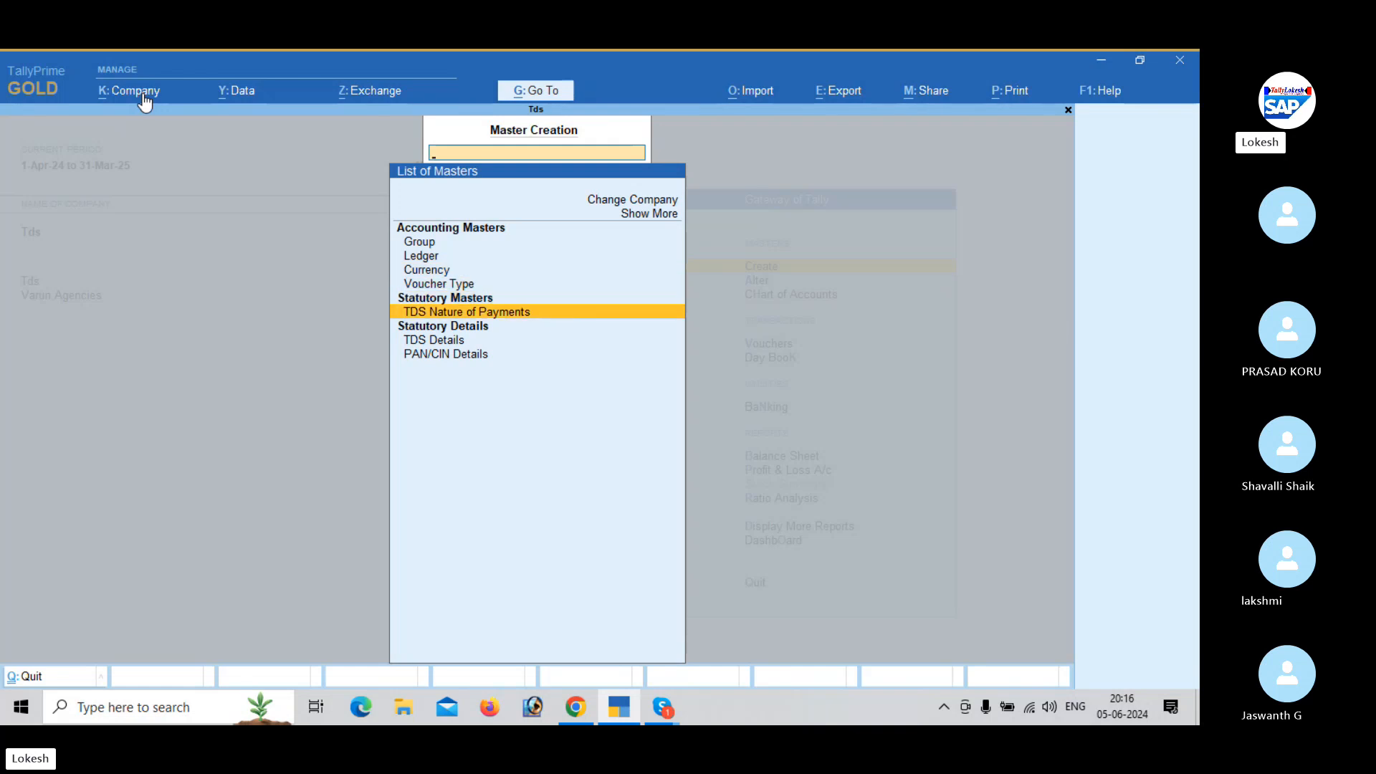
key(Return)
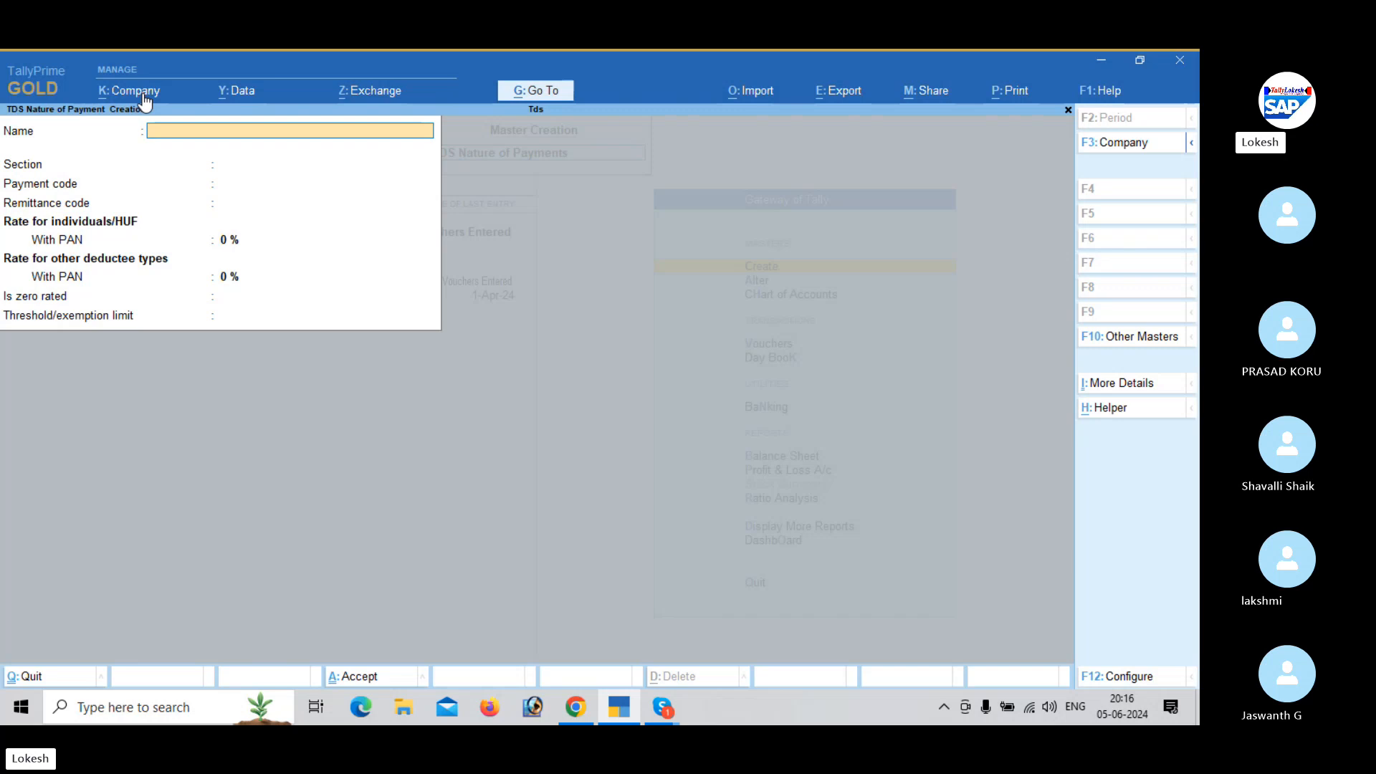
text(Salaries)
key(Return)
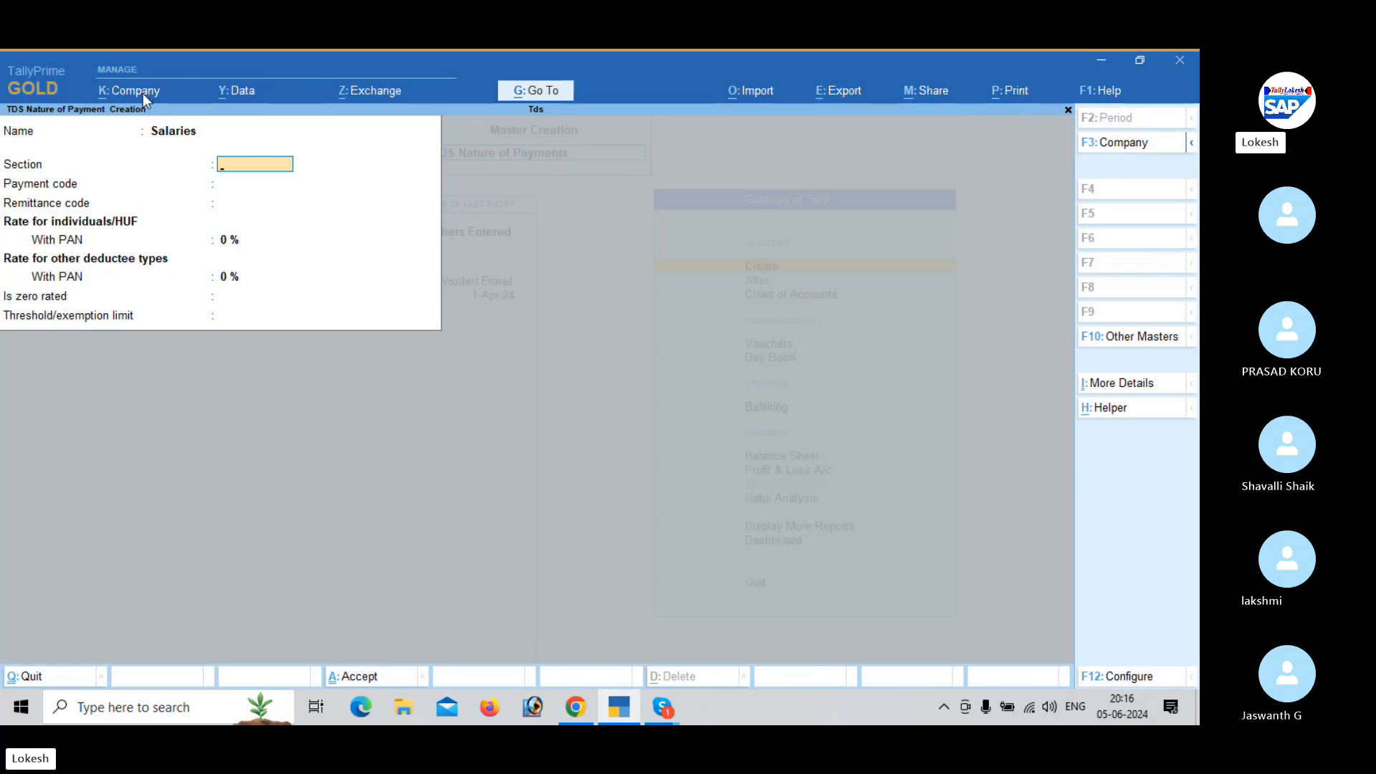
text(192)
key(Return)
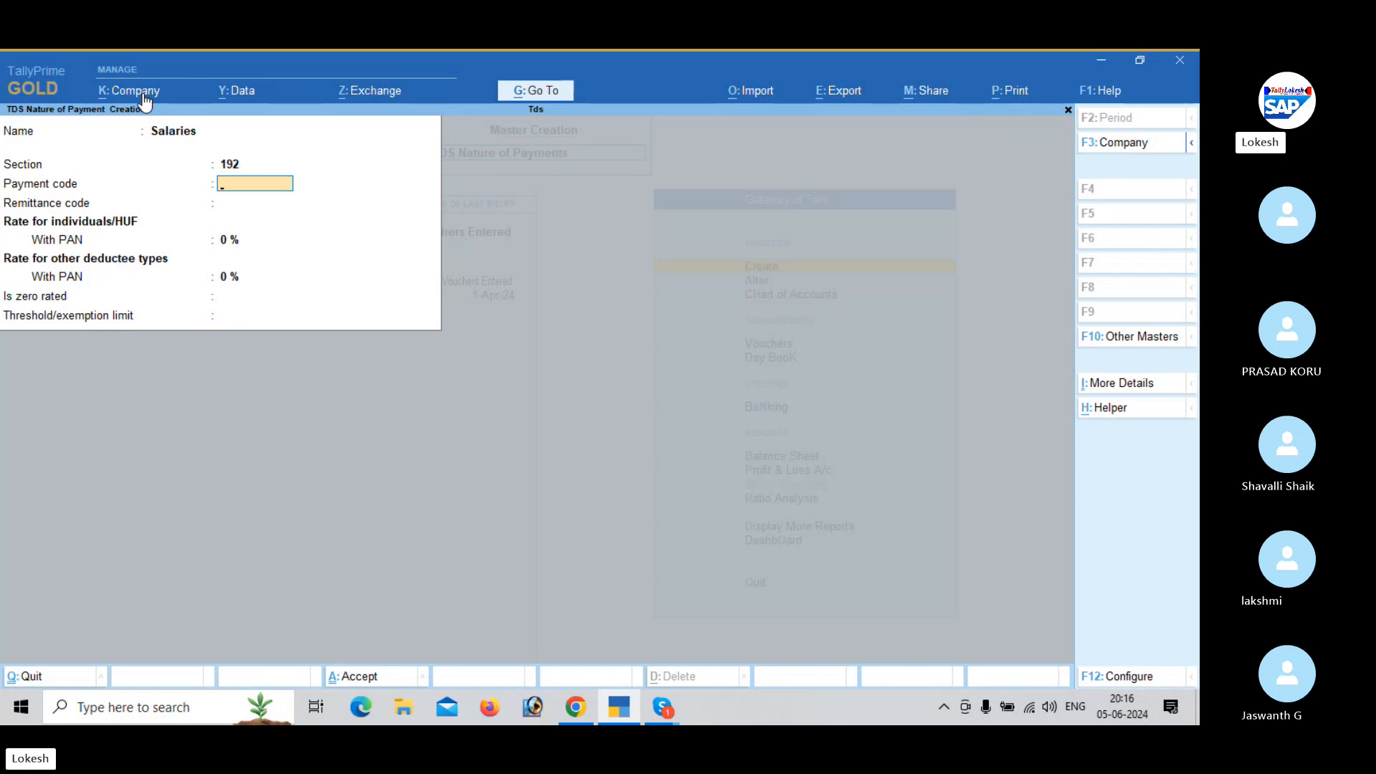
- Set the Salaries rate with PAN to 5% for individuals/HUF and other deductee types, then save it
key(Return)
key(Return)
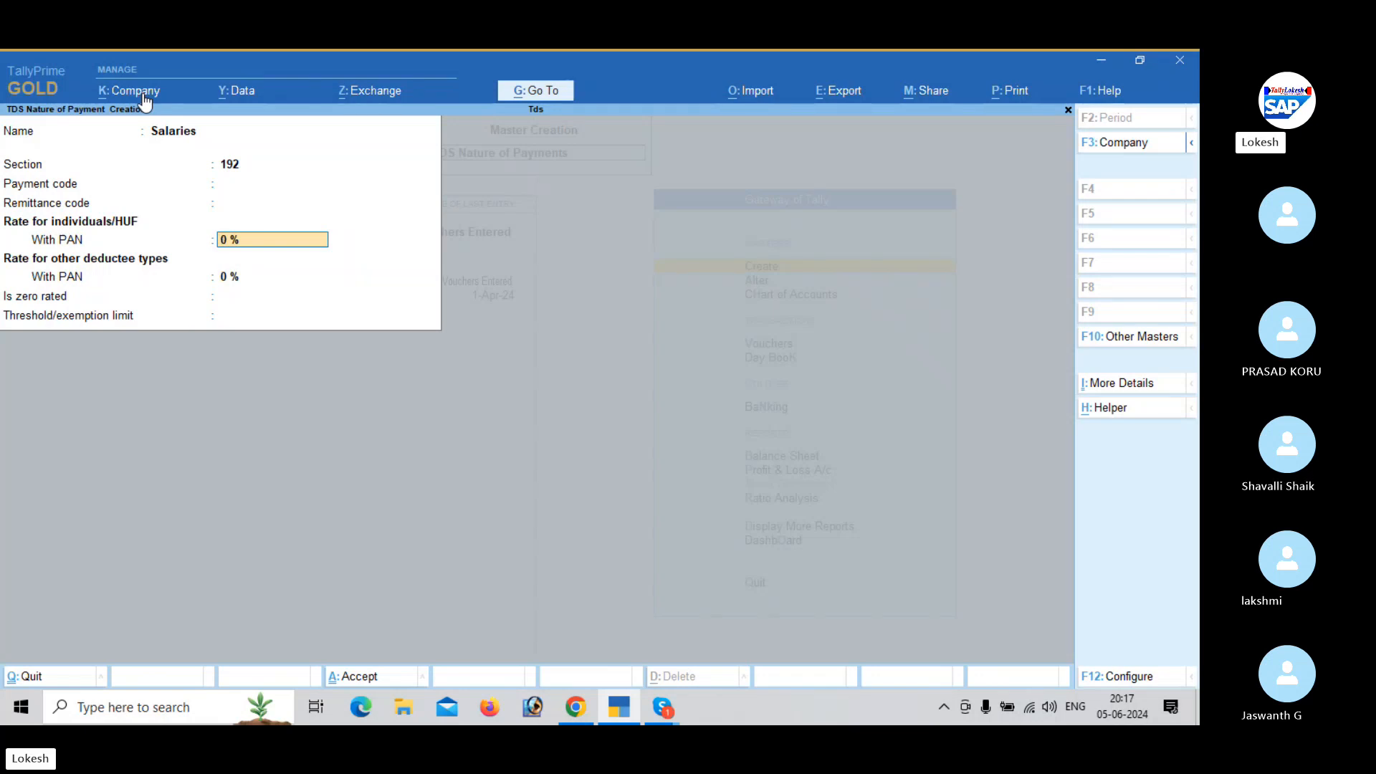
text(5)
key(Return)
key(Return)
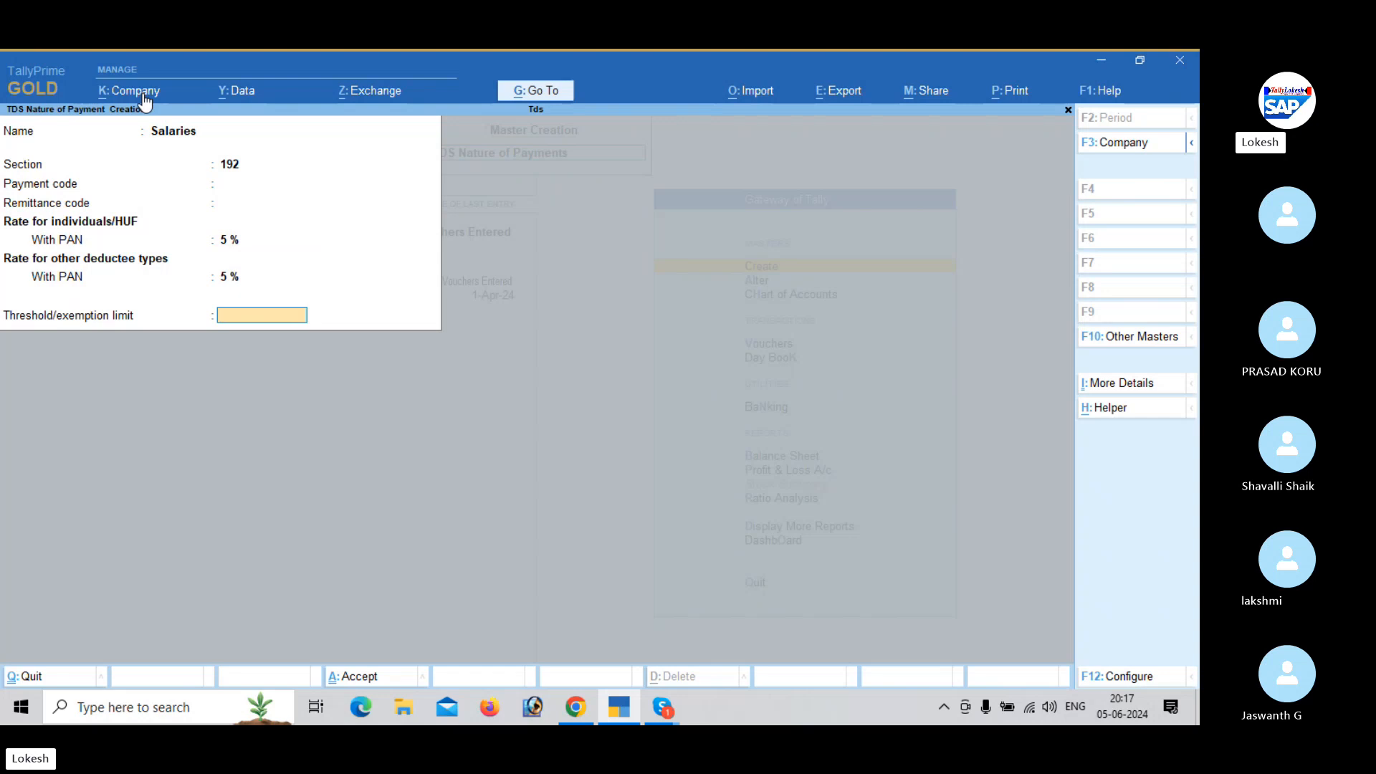
key(Return)
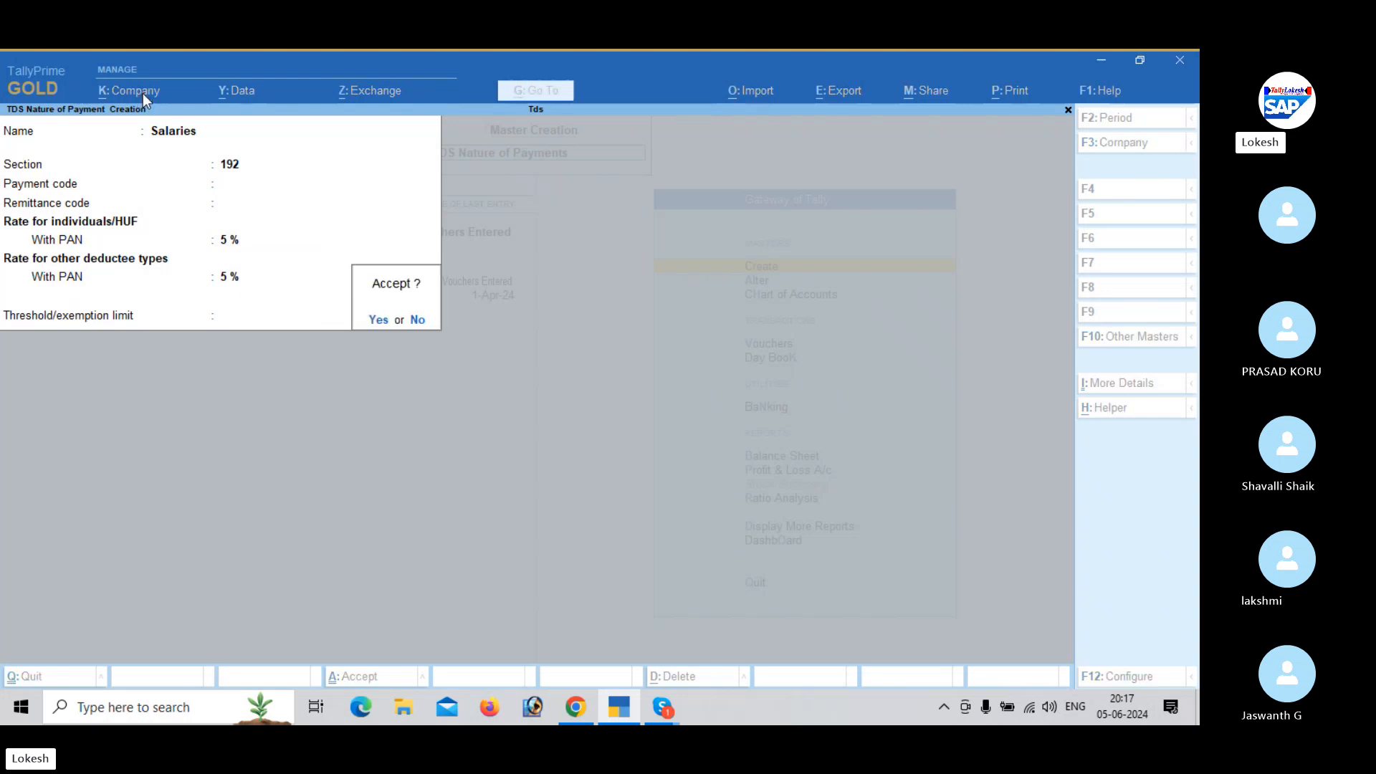
key(Return)
- Start another TDS nature of payment named Rent with section 194I, leaving the payment and remittance codes blank
text(Re)
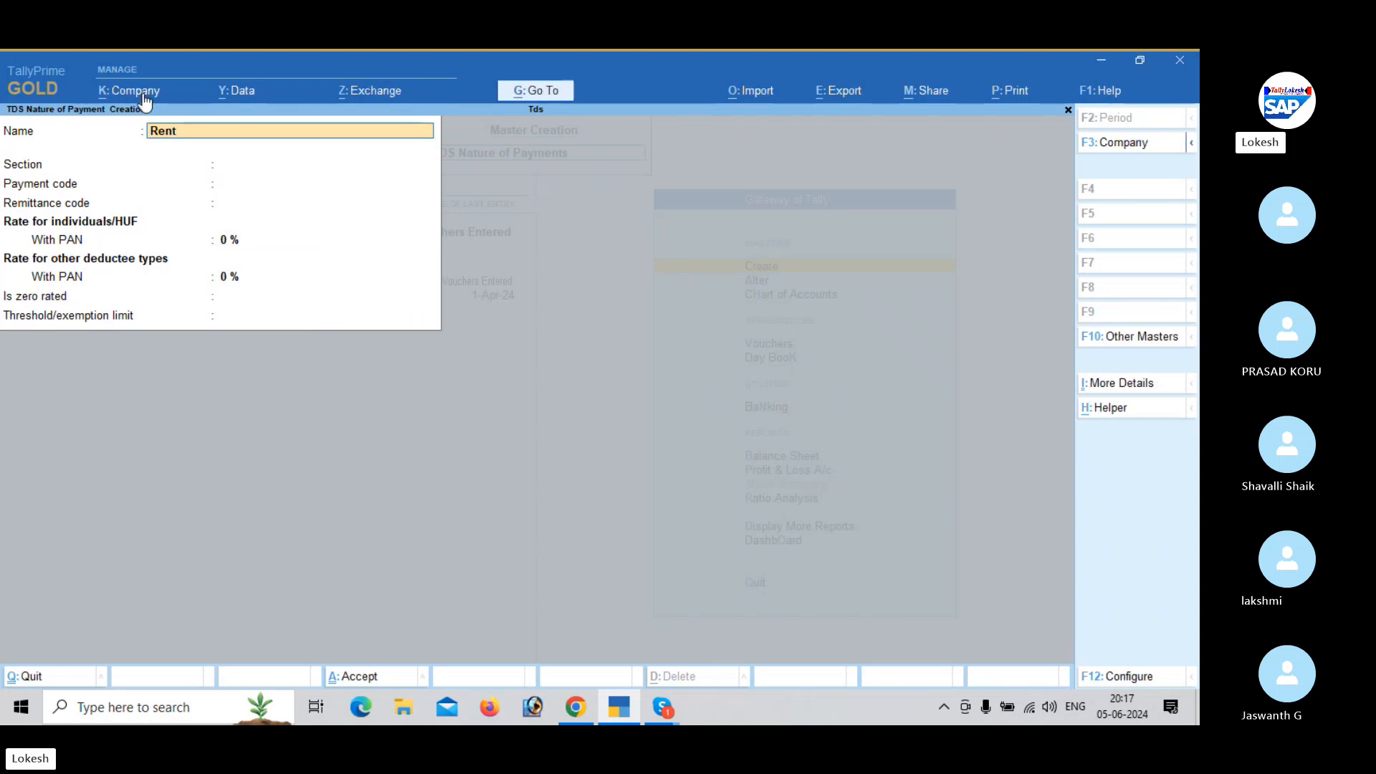
text(nt)
key(Return)
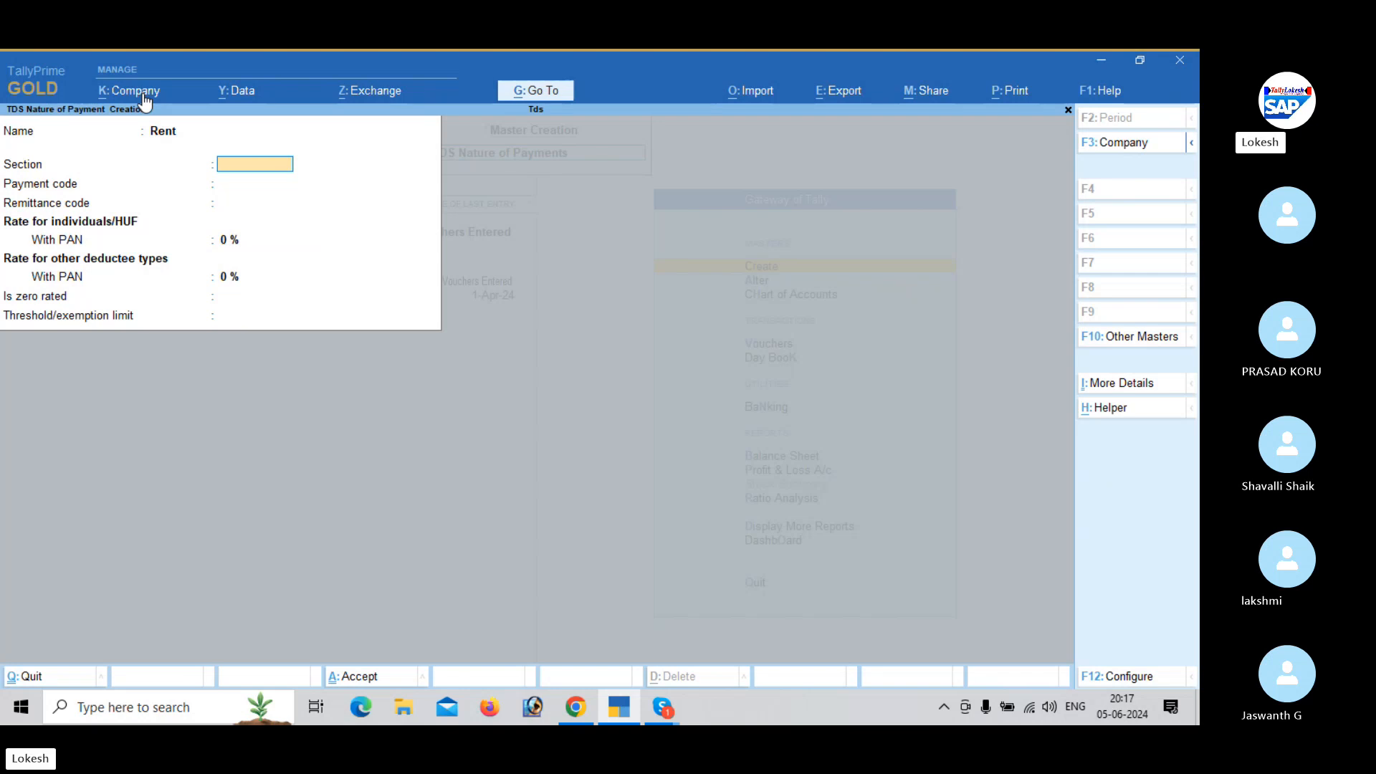
text(194)
key(Return)
key(Return)
key(Return)
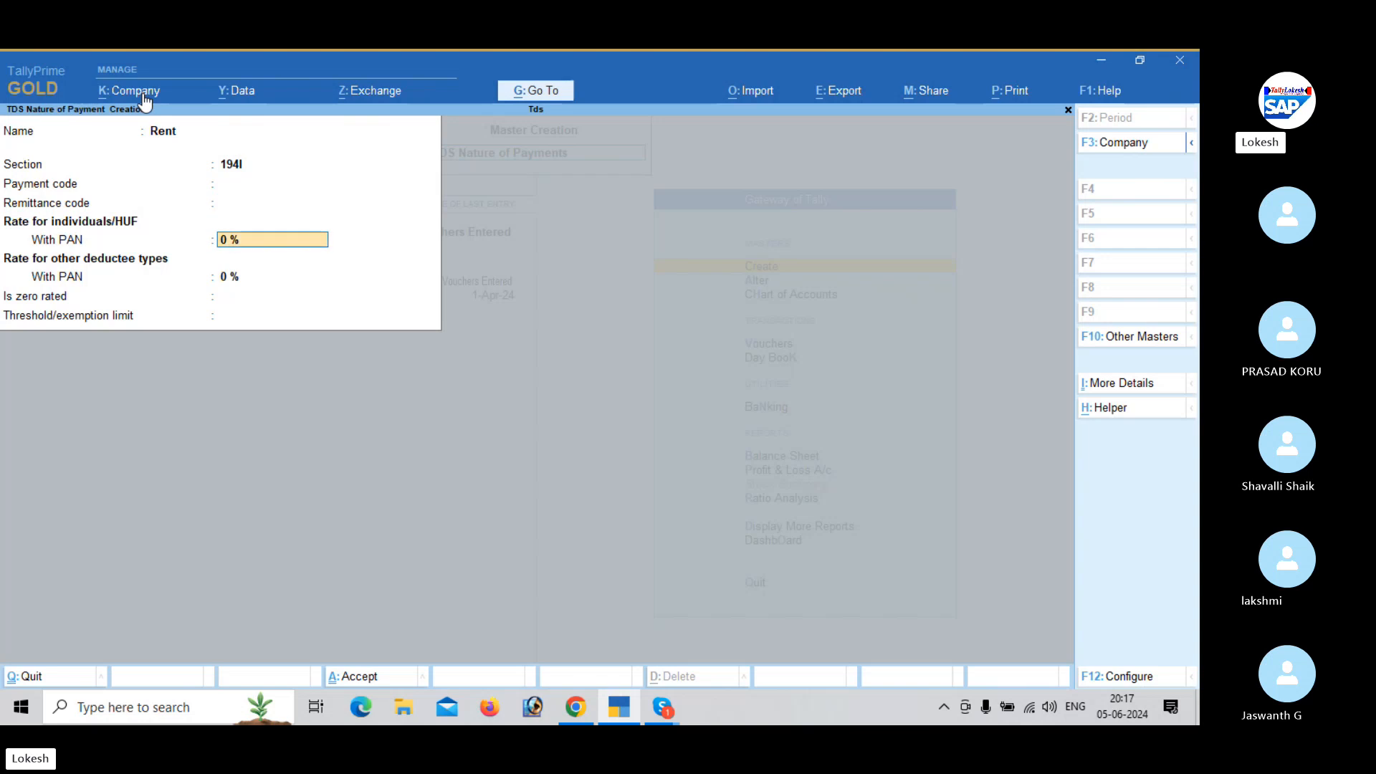
- Set the Rent rate with PAN to 10% for individuals/HUF and other deductee types, then save it
text(10)
key(Return)
key(Return)
key(Return)
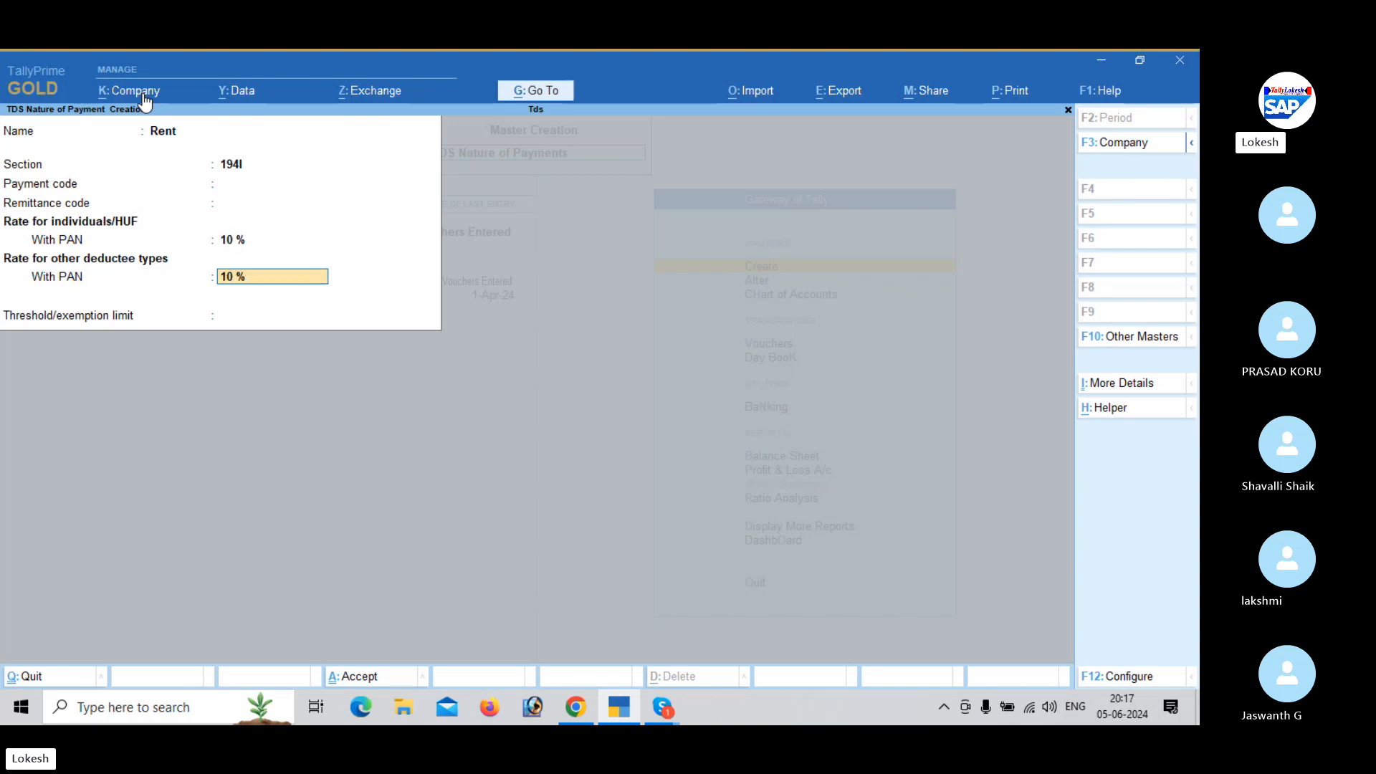
key(Return)
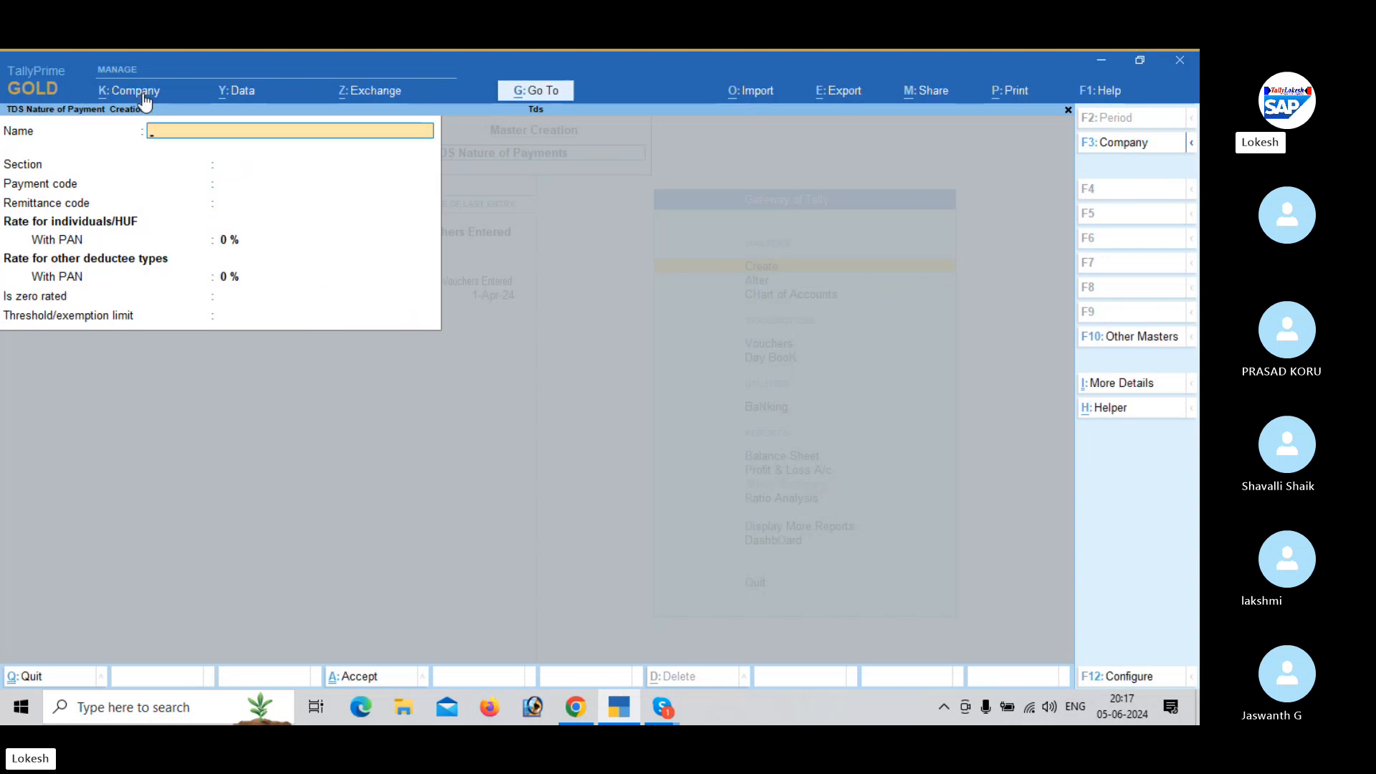
- Start another TDS nature of payment named Commission with section 194H, leaving the payment and remittance codes blank
text(Commission)
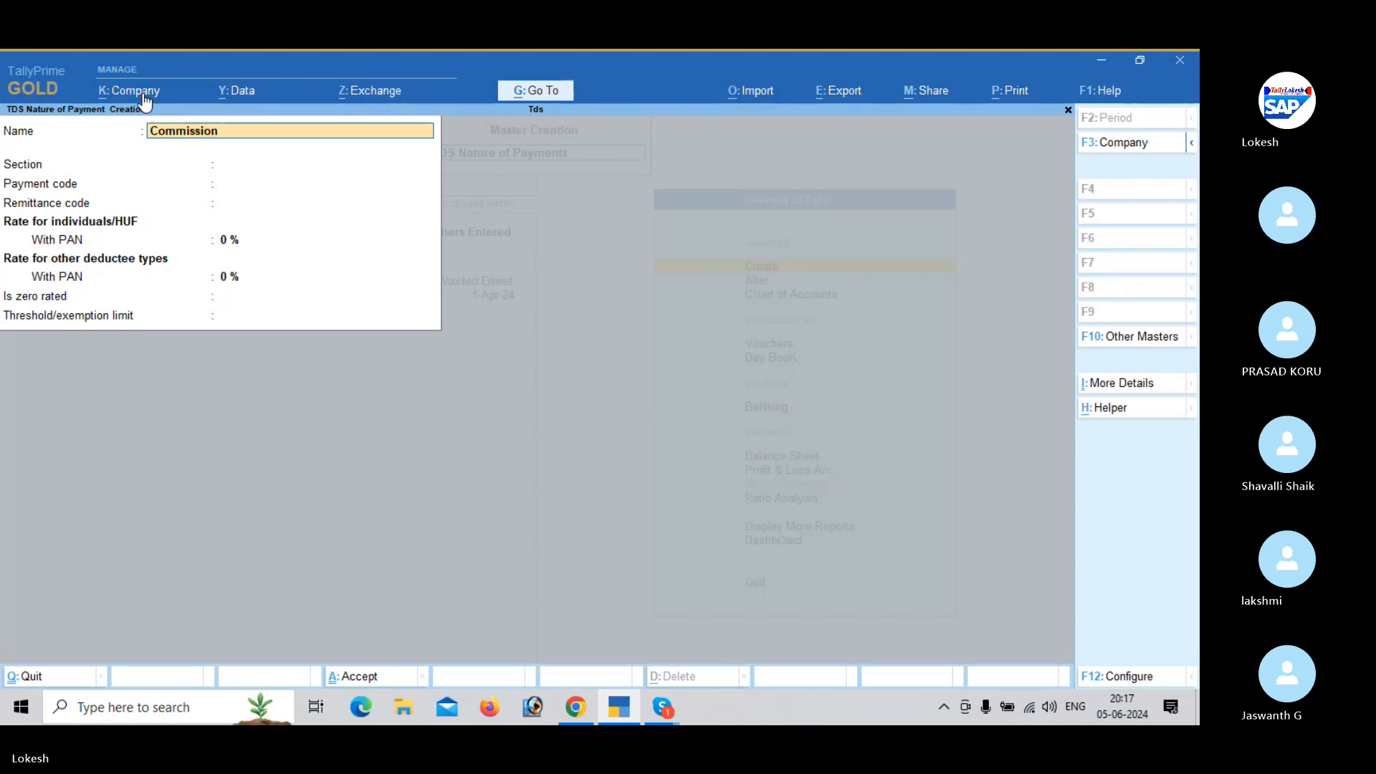
key(Return)
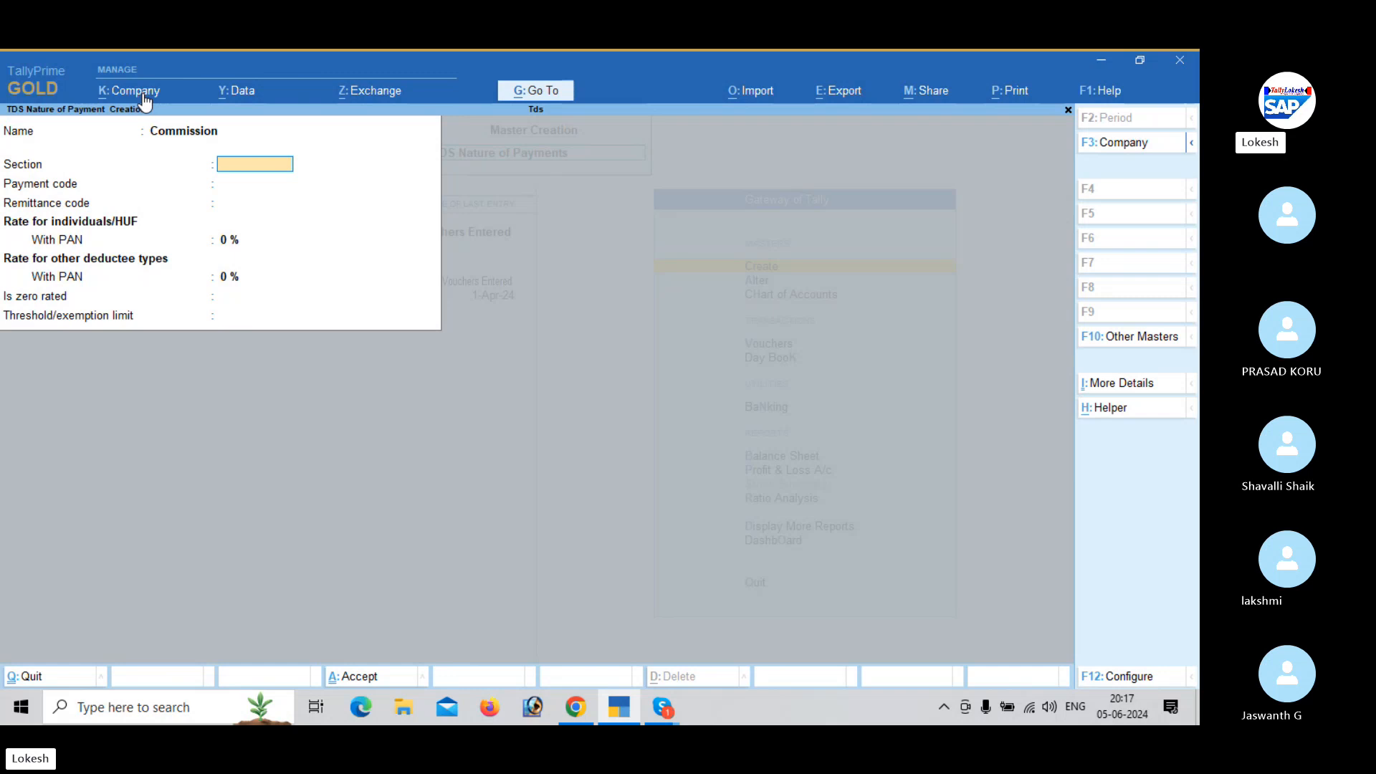
text(194H)
key(Return)
key(Return)
key(Return)
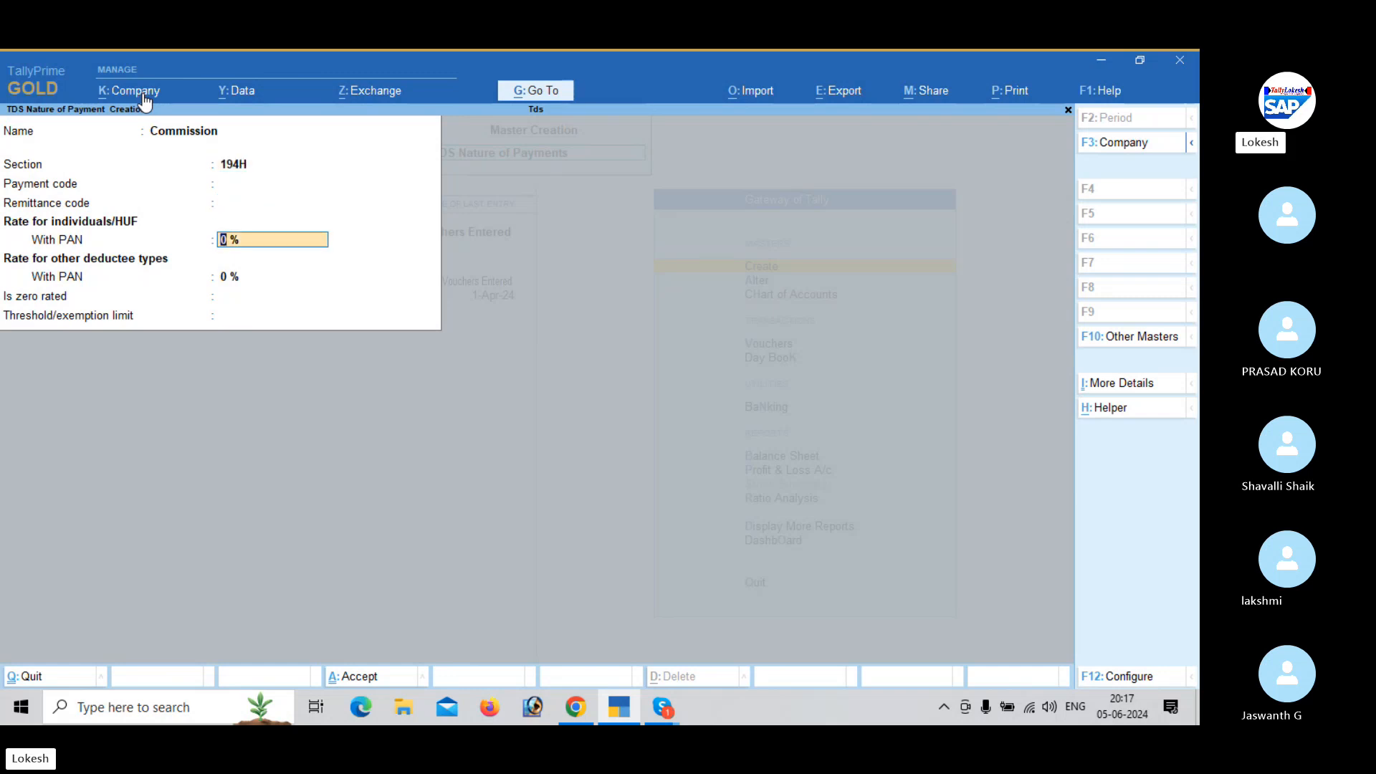
- Set the Commission rate with PAN to 5% for individuals/HUF, then save the nature of payment
text(5)
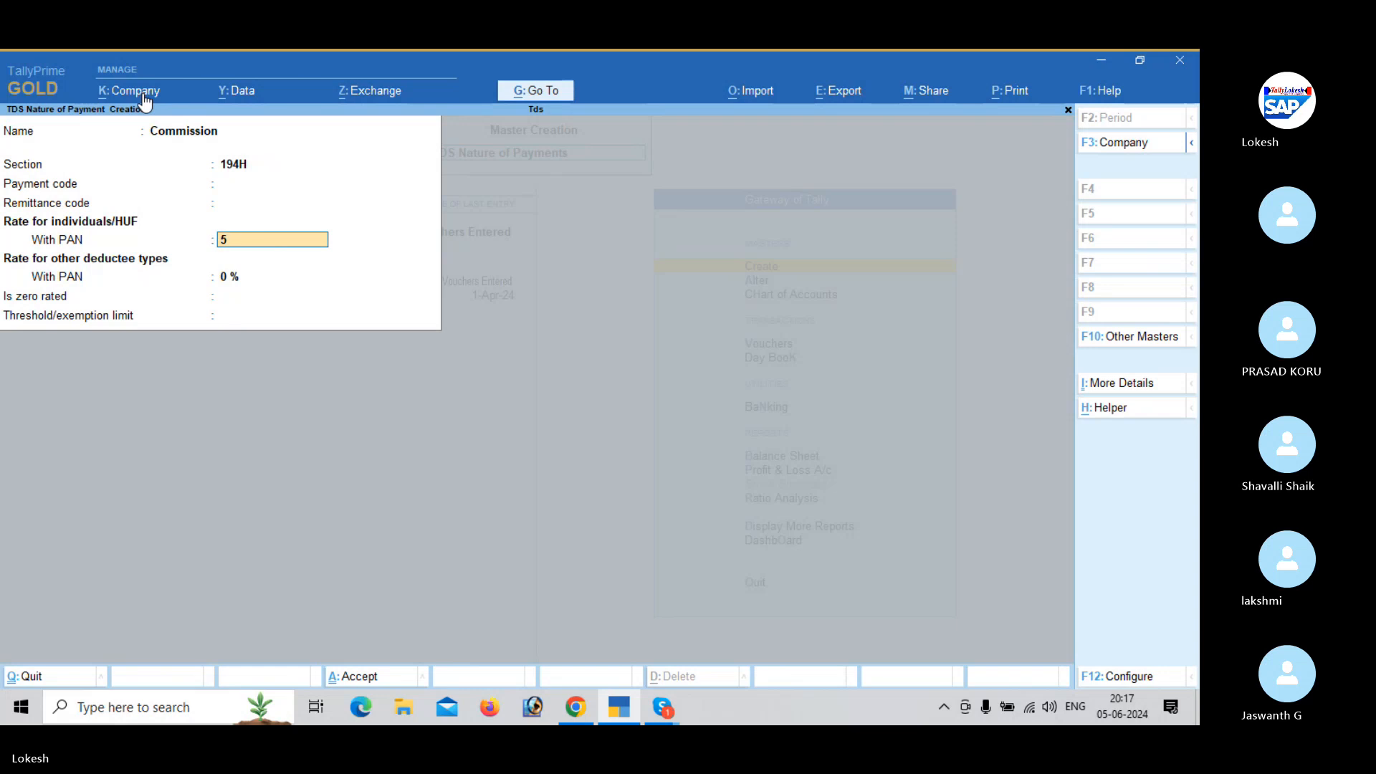
key(Return)
key(Return)
key(Return)
key(Return)
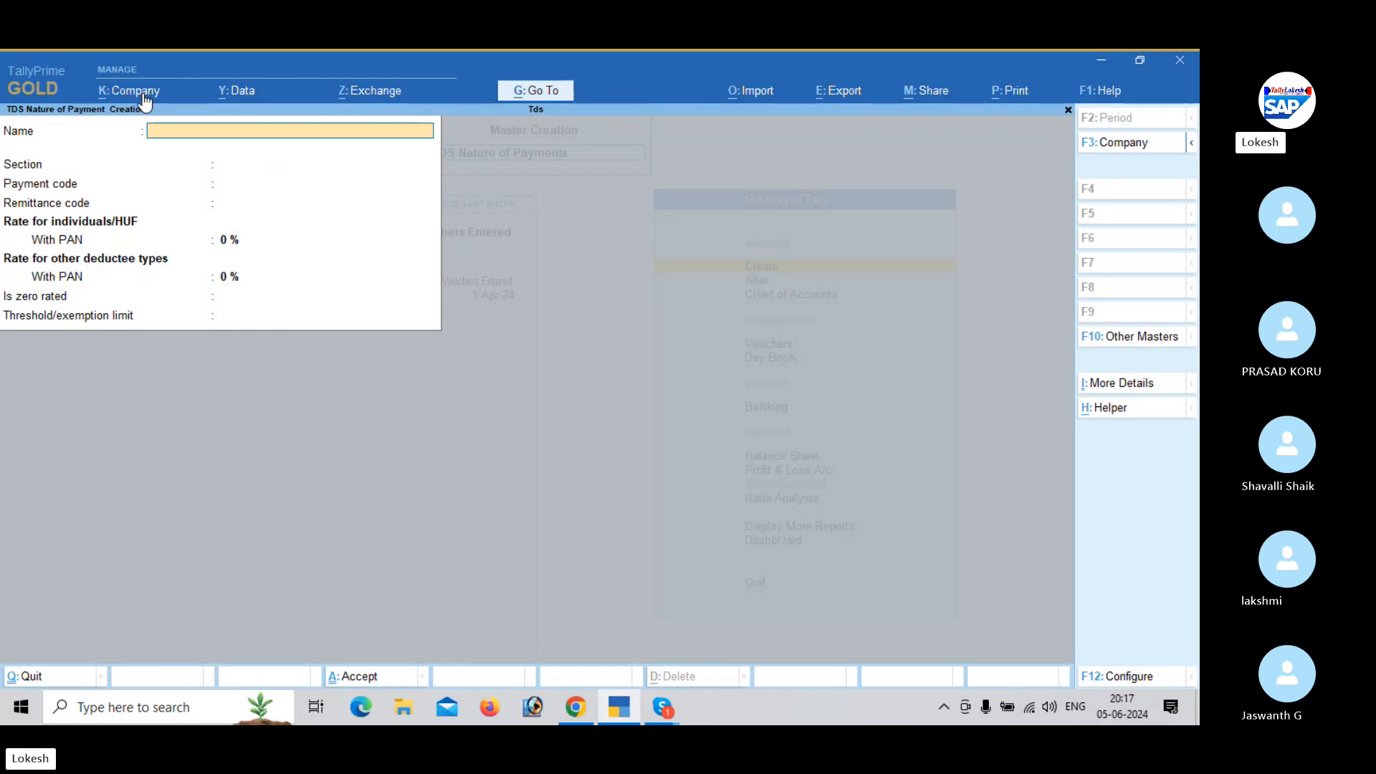
- Start a ledger named Salaries under Indirect Expenses, keeping its ledger type as Not Applicable
key(Escape)
key(Up)
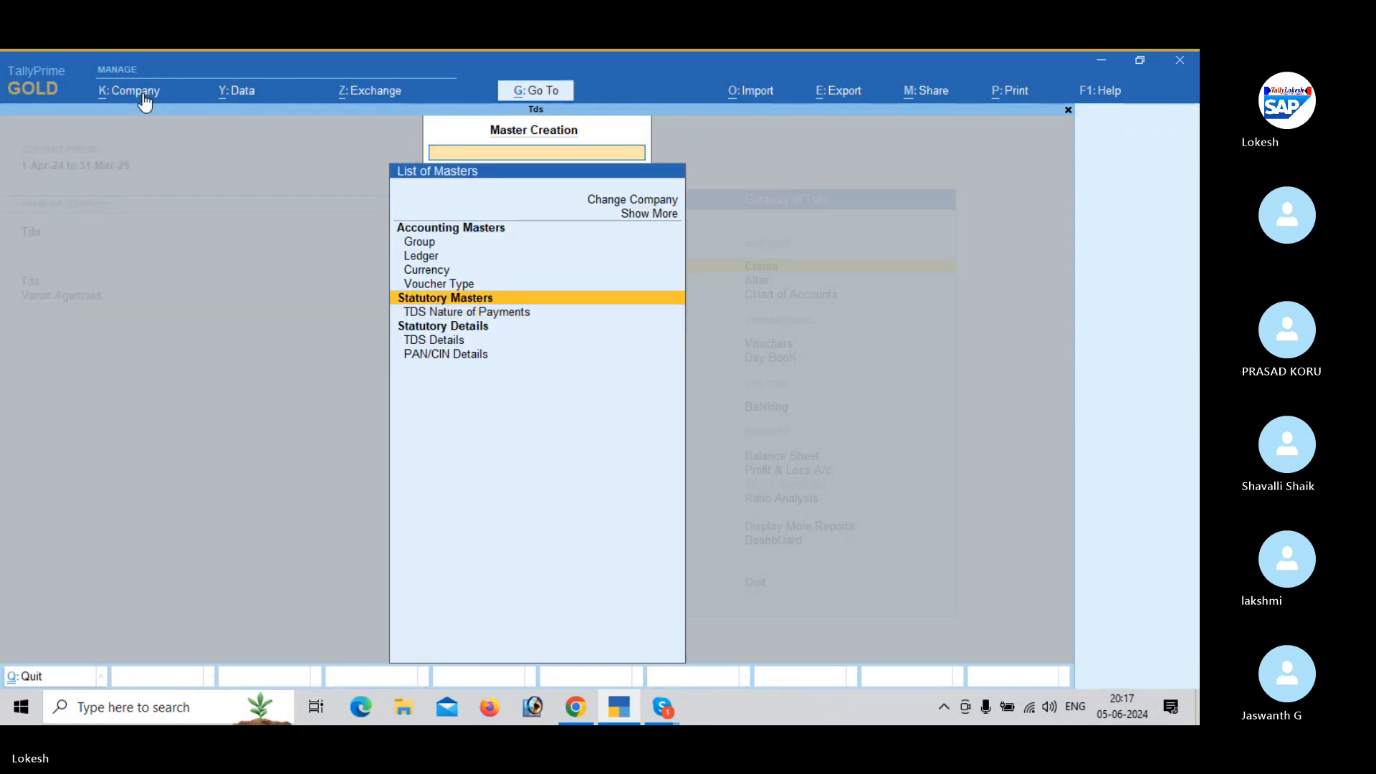
key(Up)
key(Up)
key(Up)
key(Return)
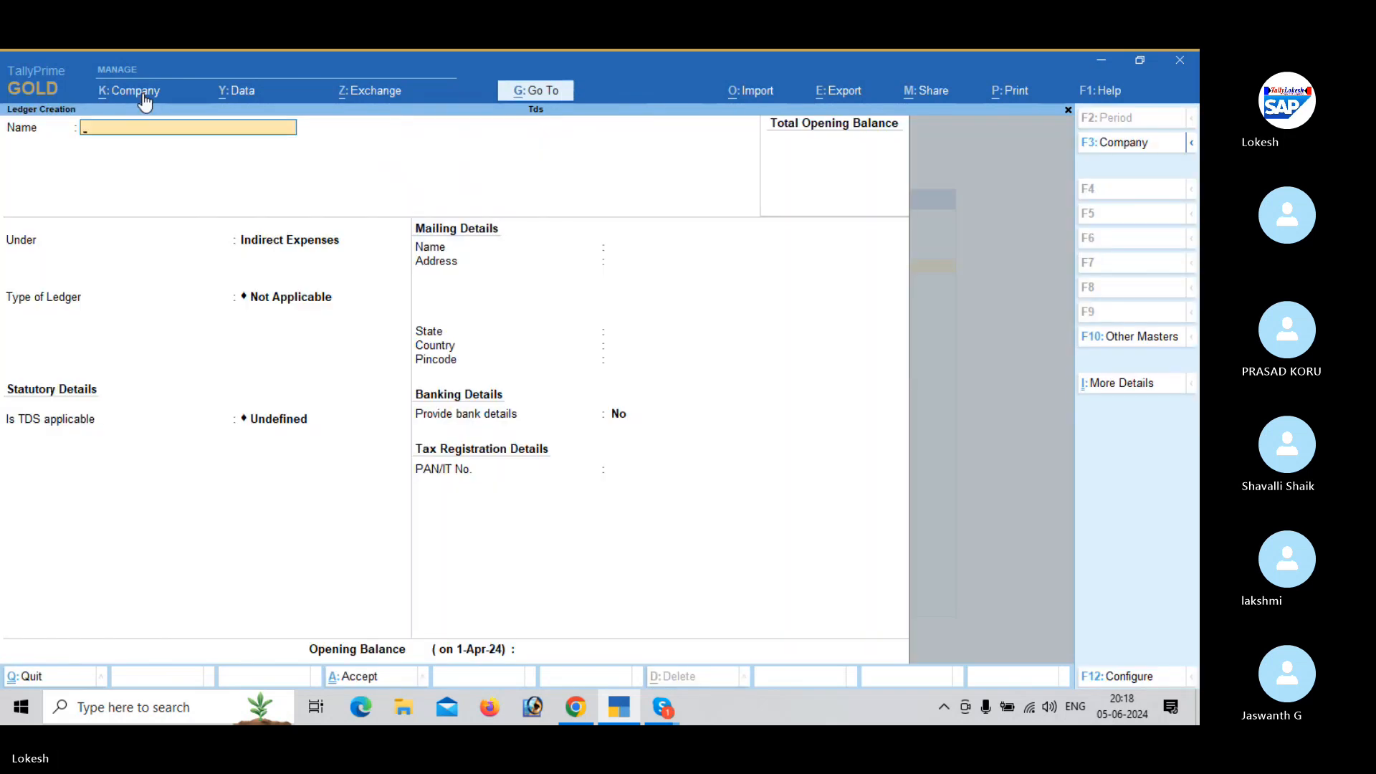
text(Sal)
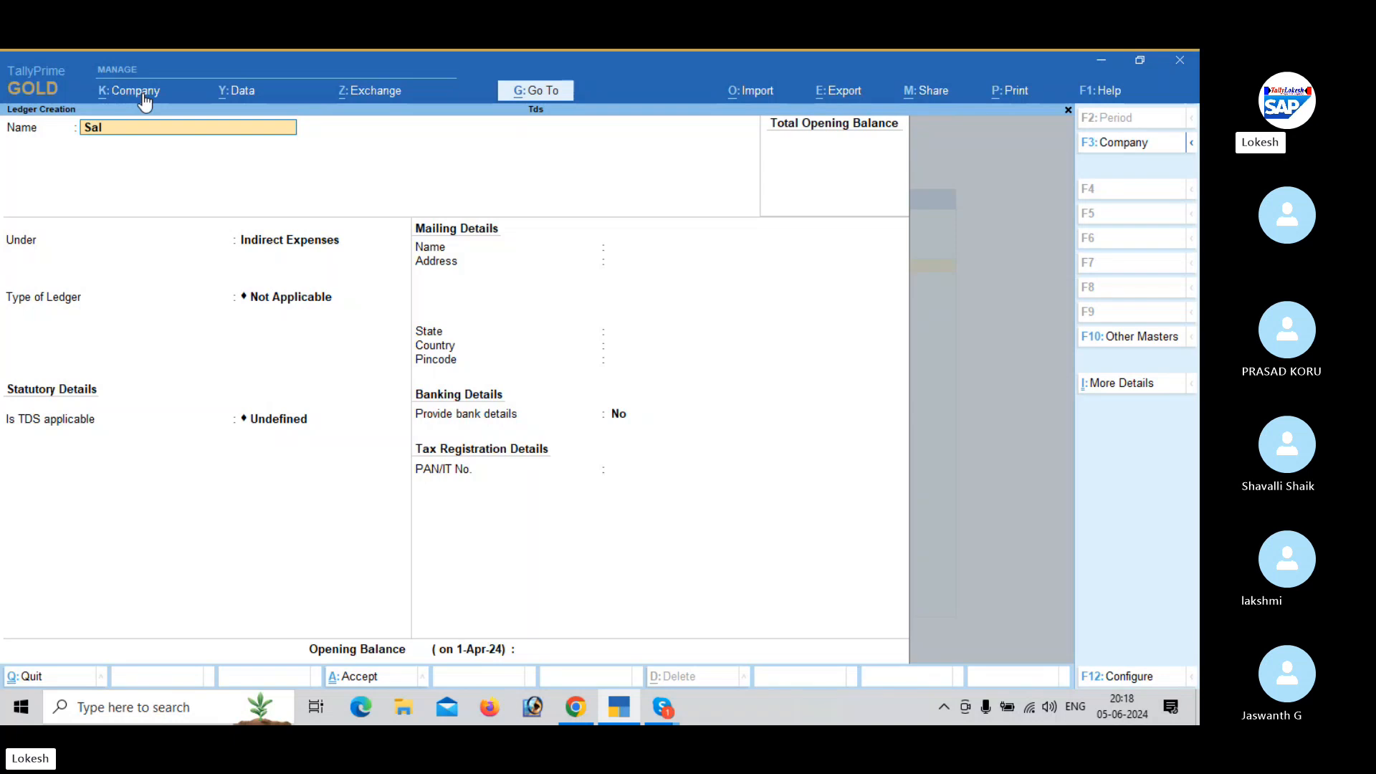
text(aries)
key(Return)
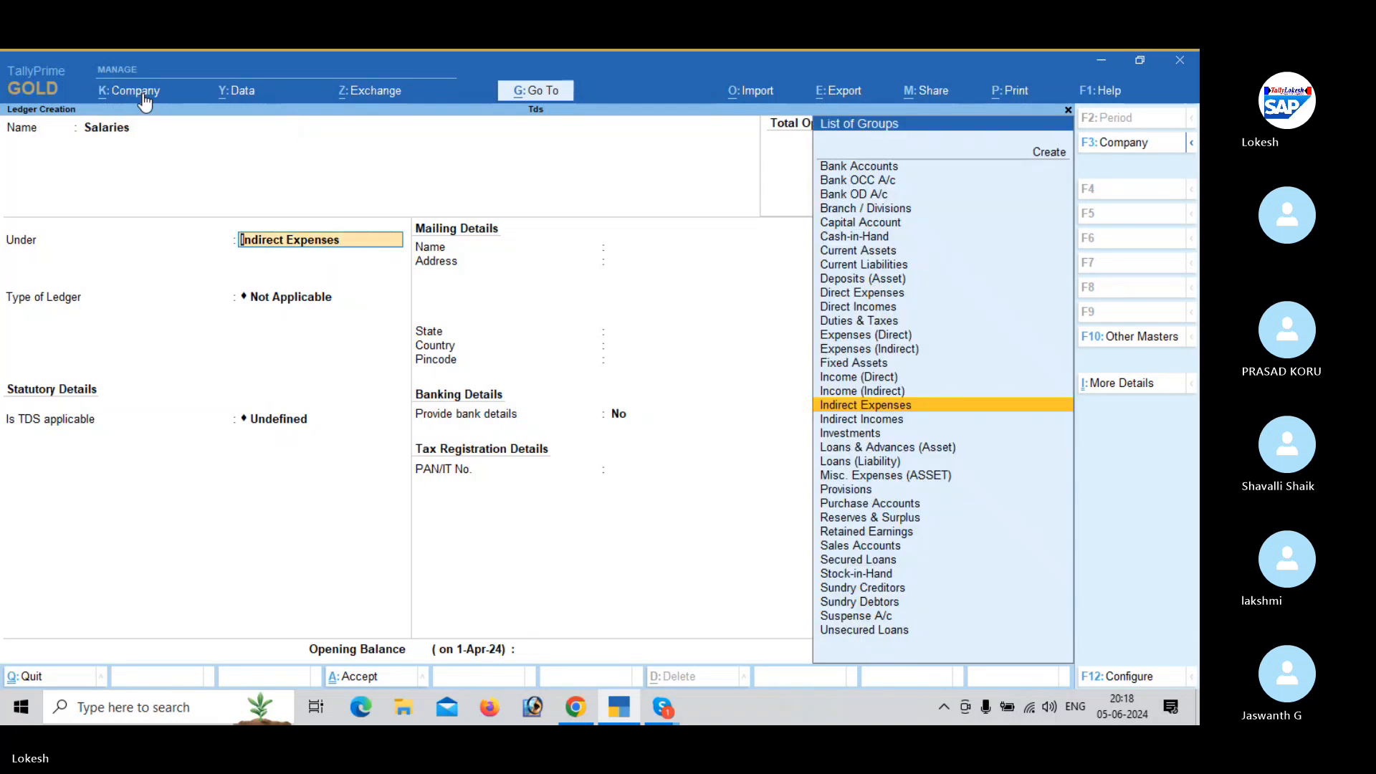
key(Return)
key(Return)
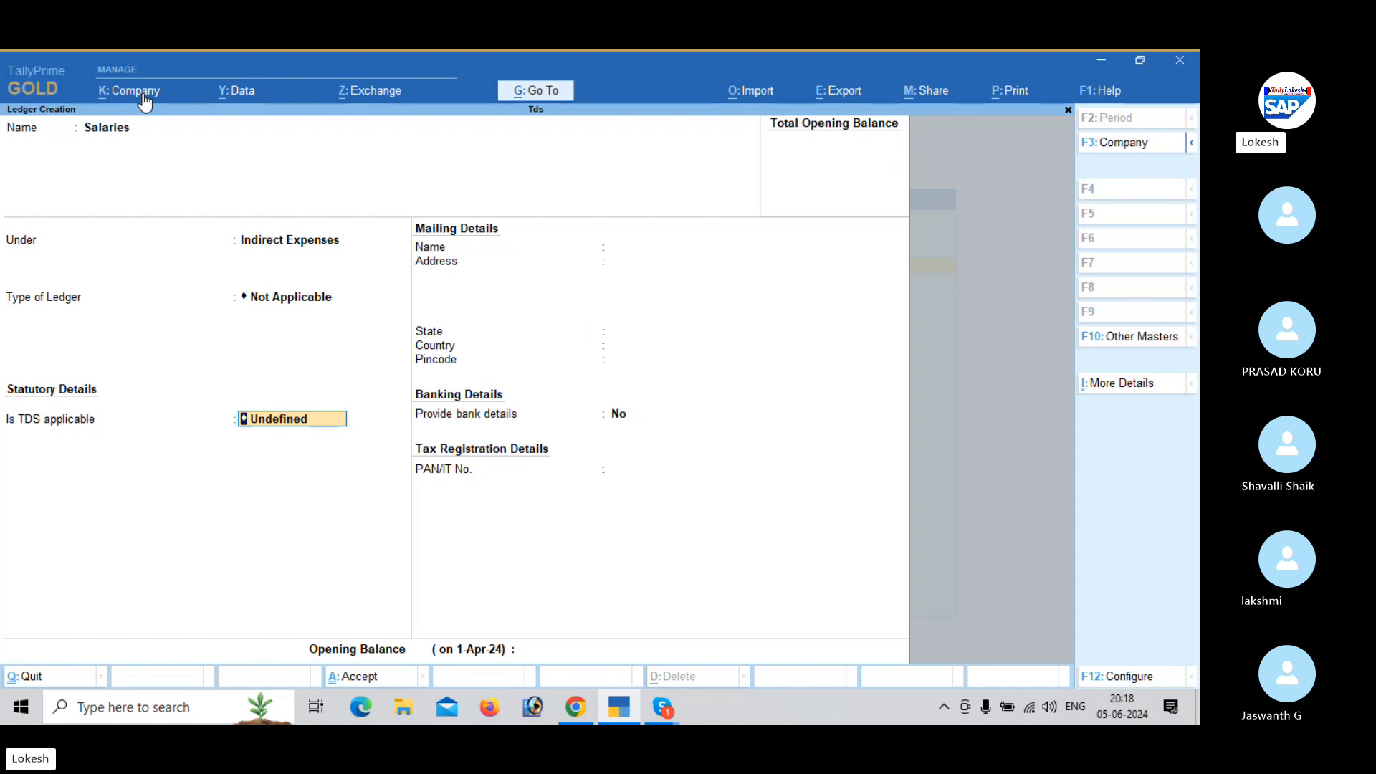
- Make TDS applicable to the Salaries ledger with Salaries as nature of payment, then save it without bank or PAN details
key(Up)
key(Up)
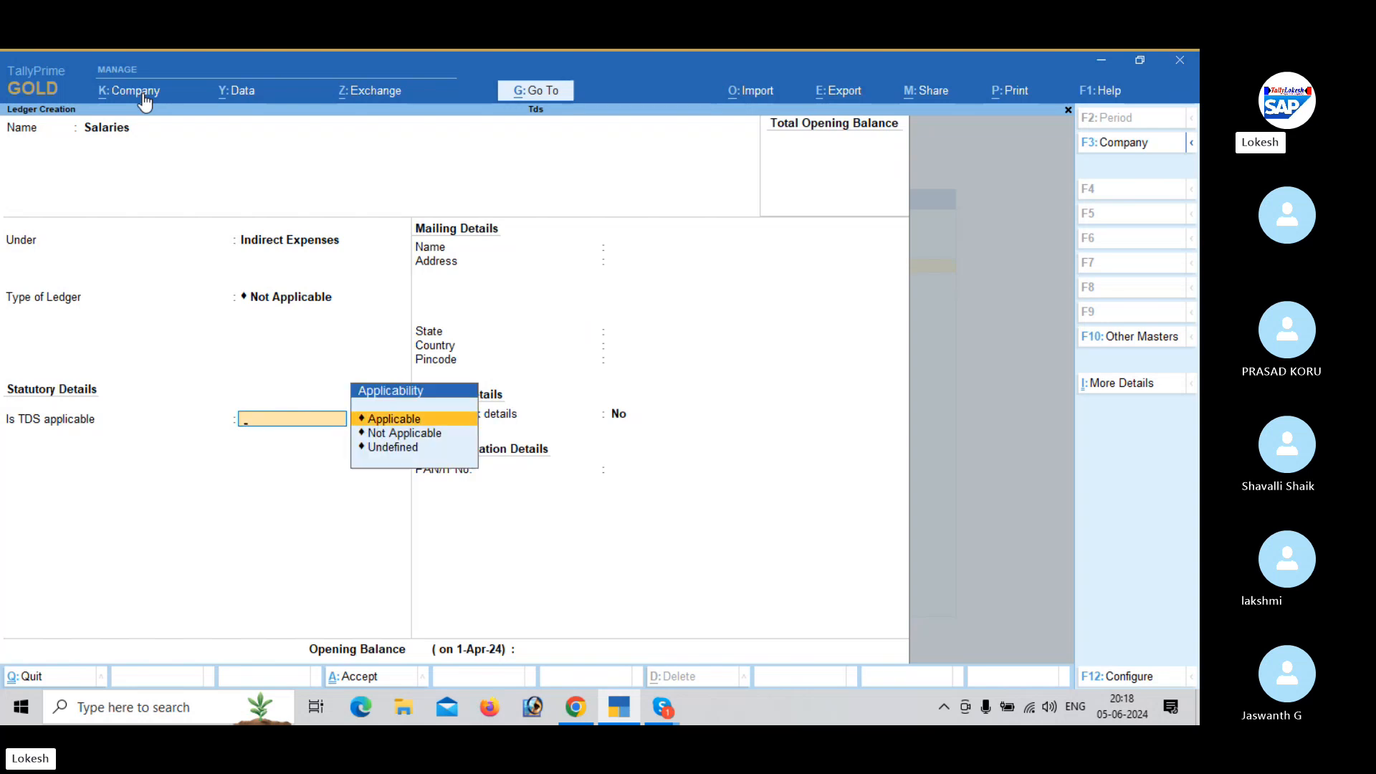
key(Return)
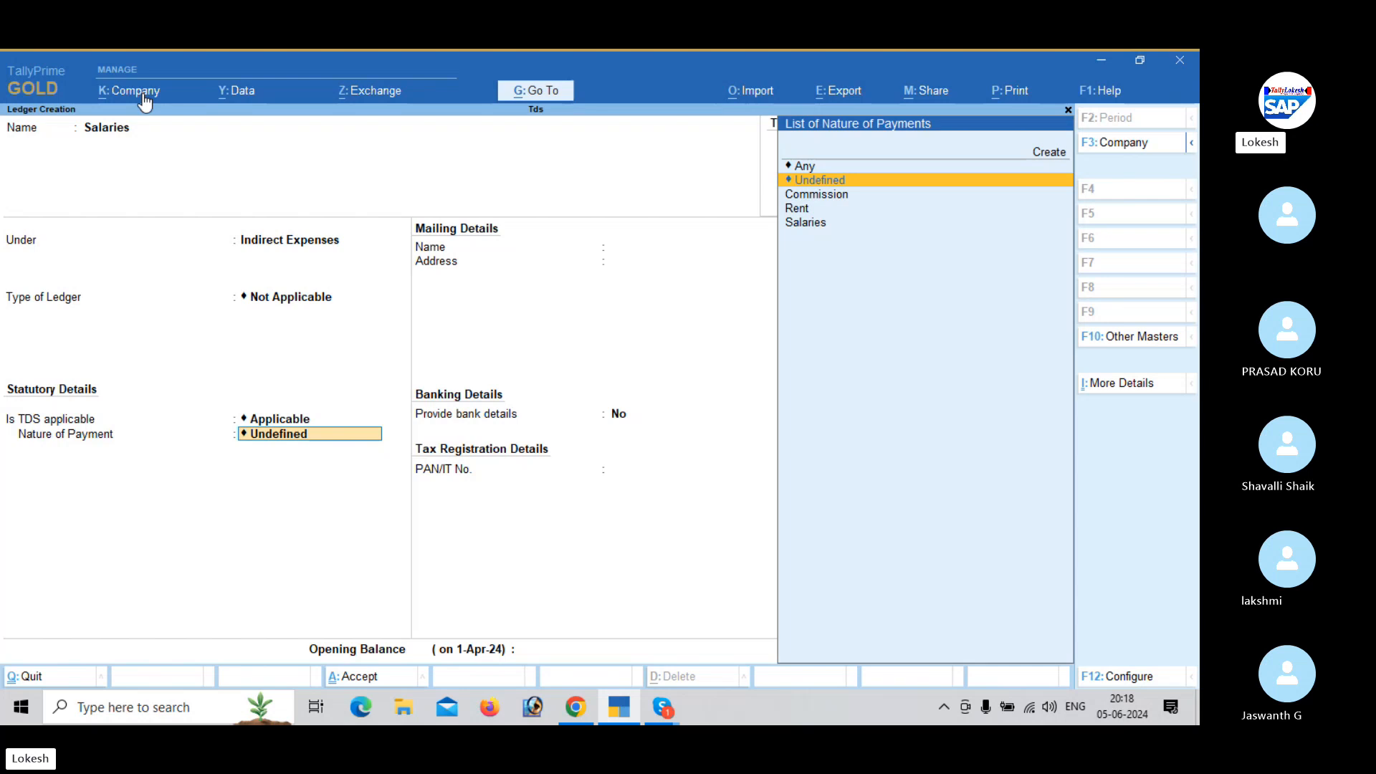
key(Down)
key(Down)
key(Down)
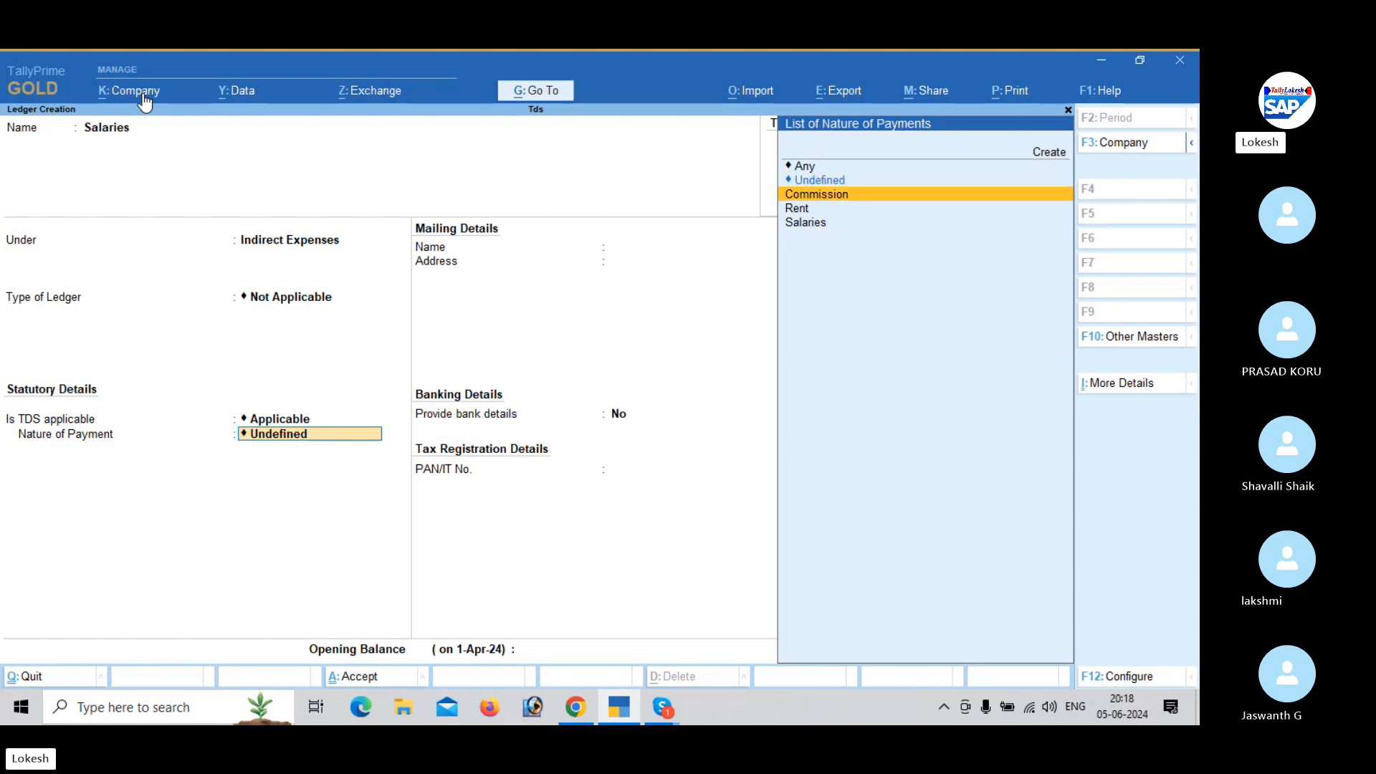
key(Return)
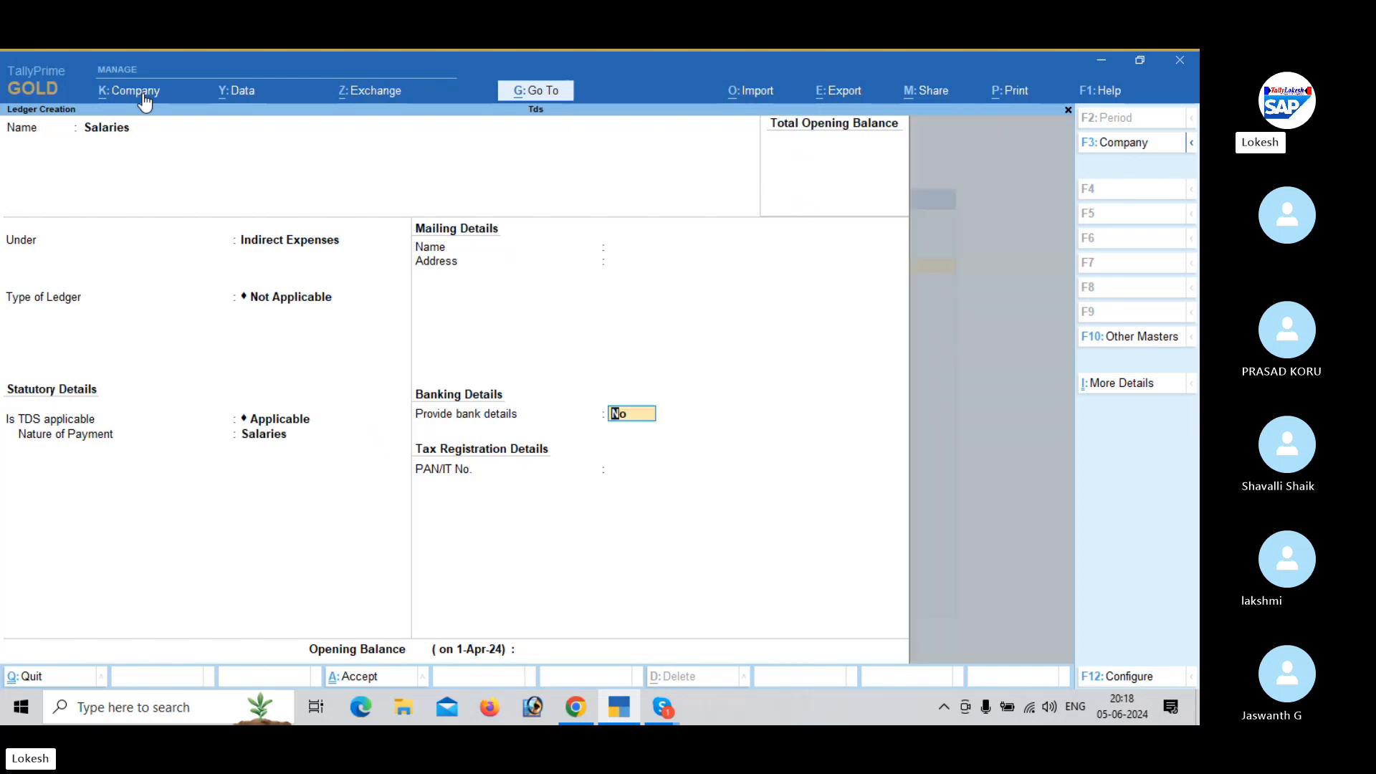
key(Return)
- Start another ledger named Rent under Indirect Expenses, leaving the ledger type Not Applicable
key(Return)
key(Return)
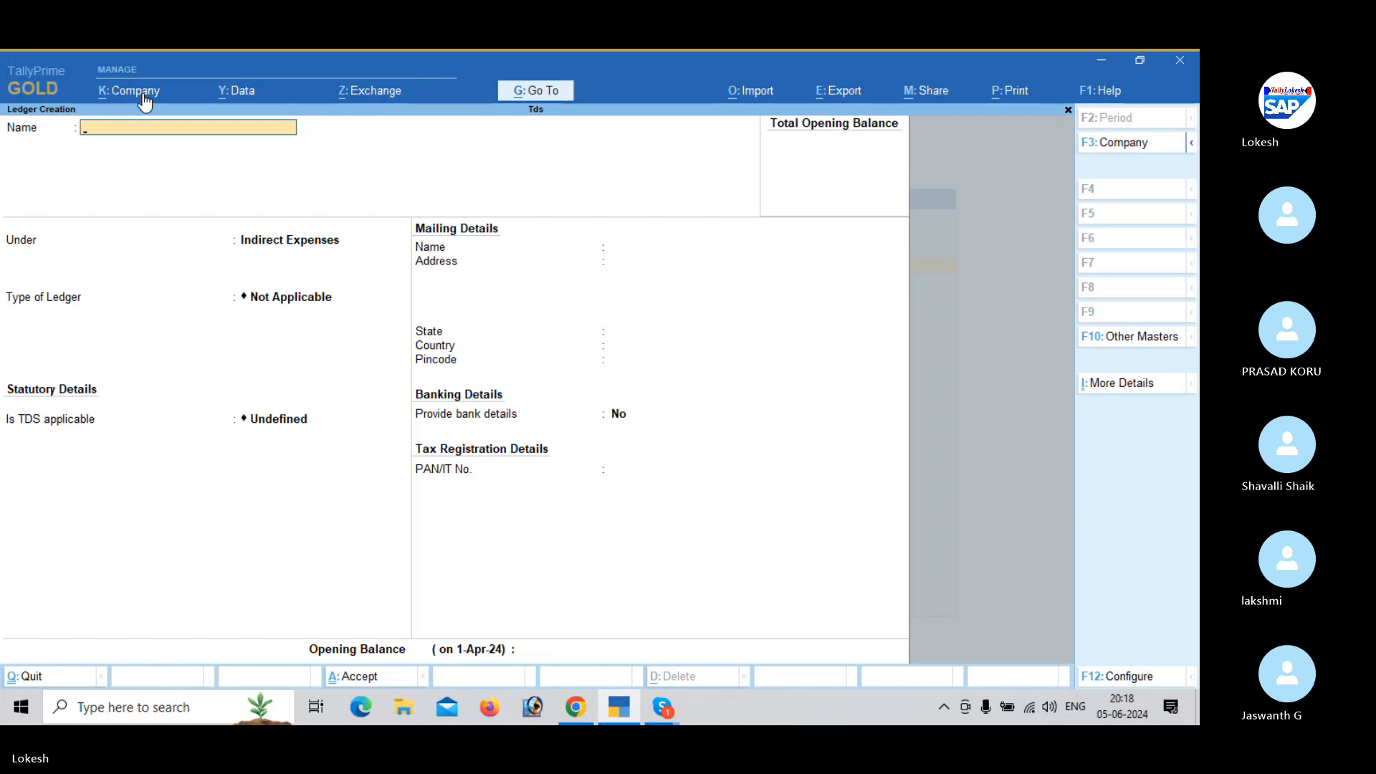
text(Rent)
- Make TDS applicable to the Rent ledger with Rent as nature of payment, then save it without bank or PAN details
key(Return)
key(Return)
key(Return)
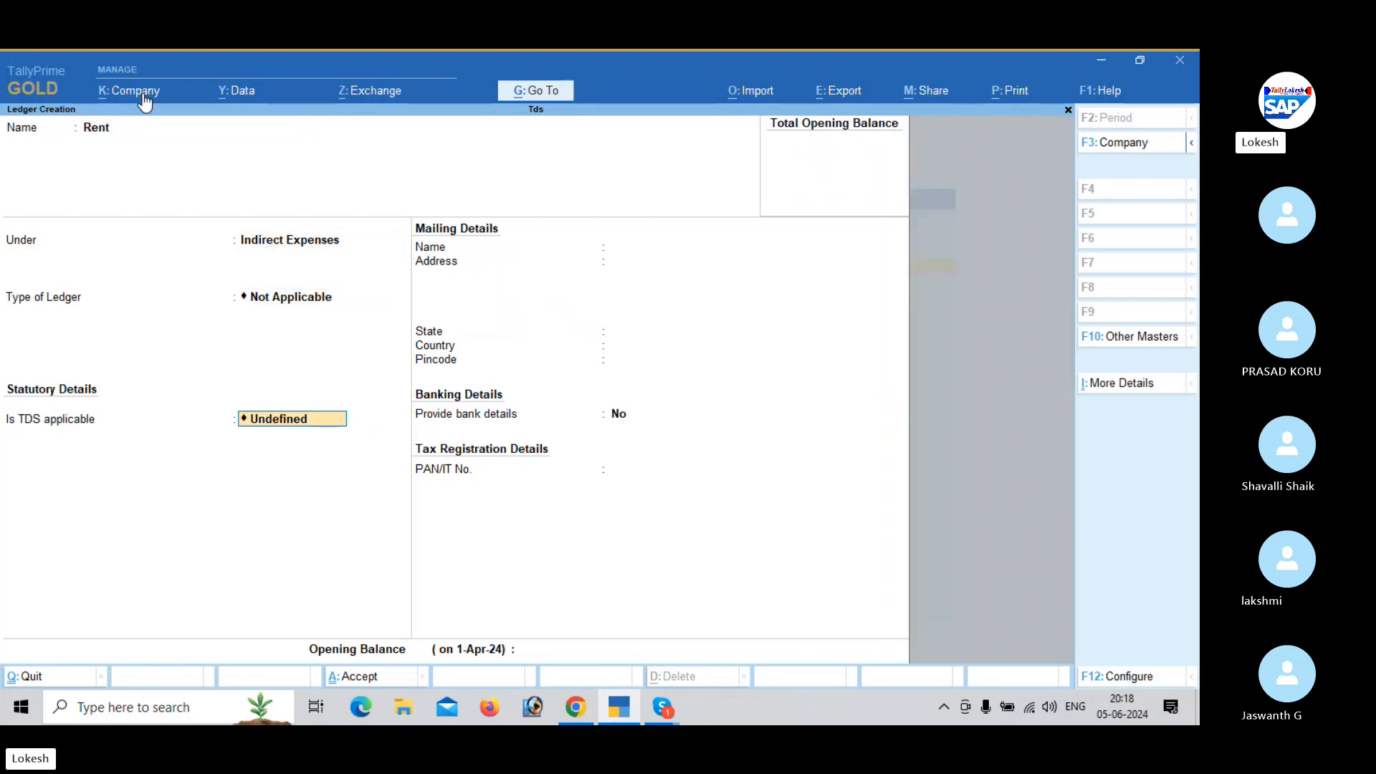
key(Up)
key(Up)
key(Return)
key(Down)
key(Down)
key(Return)
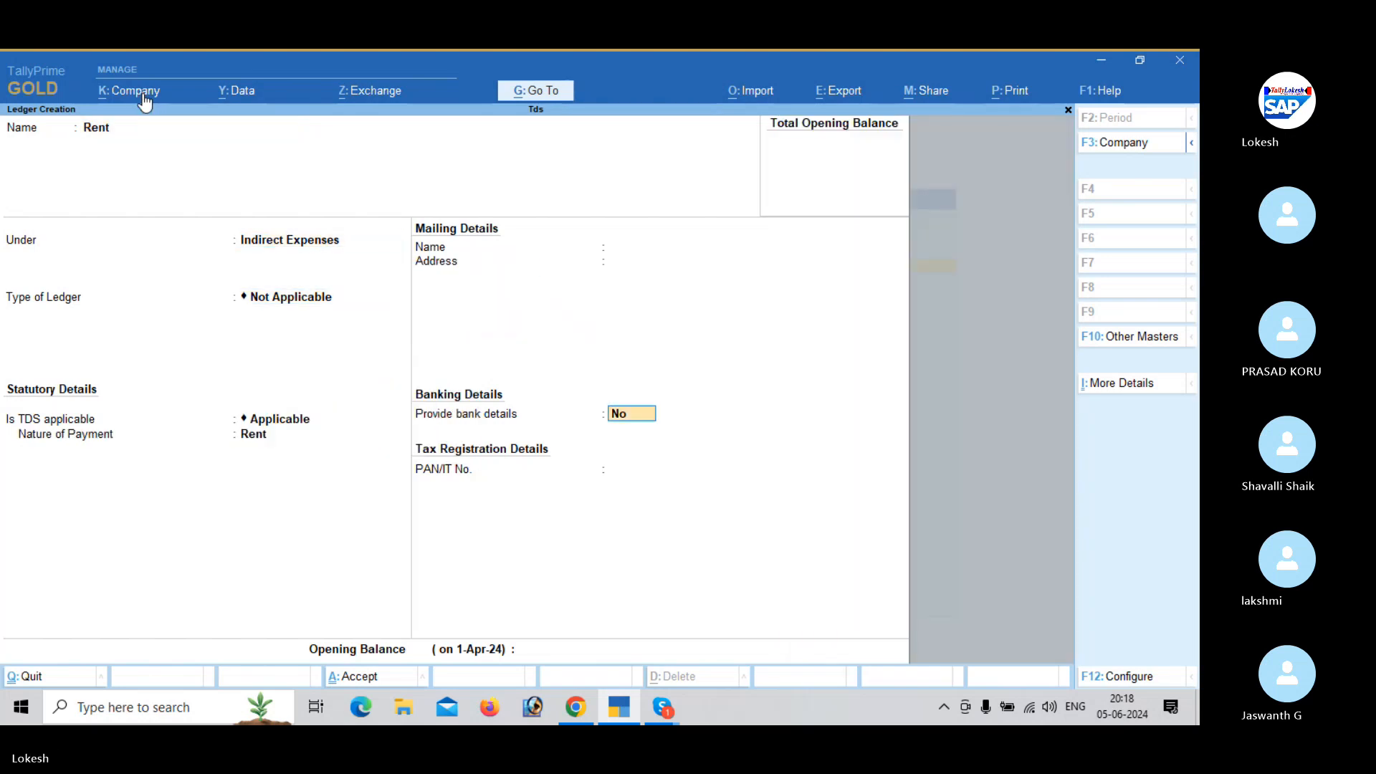
key(Return)
- Start another ledger named Commission under Indirect Expenses, leaving the ledger type Not Applicable
key(Return)
- Make TDS applicable to the Commission ledger with Commission as nature of payment, then save it without bank or PAN details
key(Return)
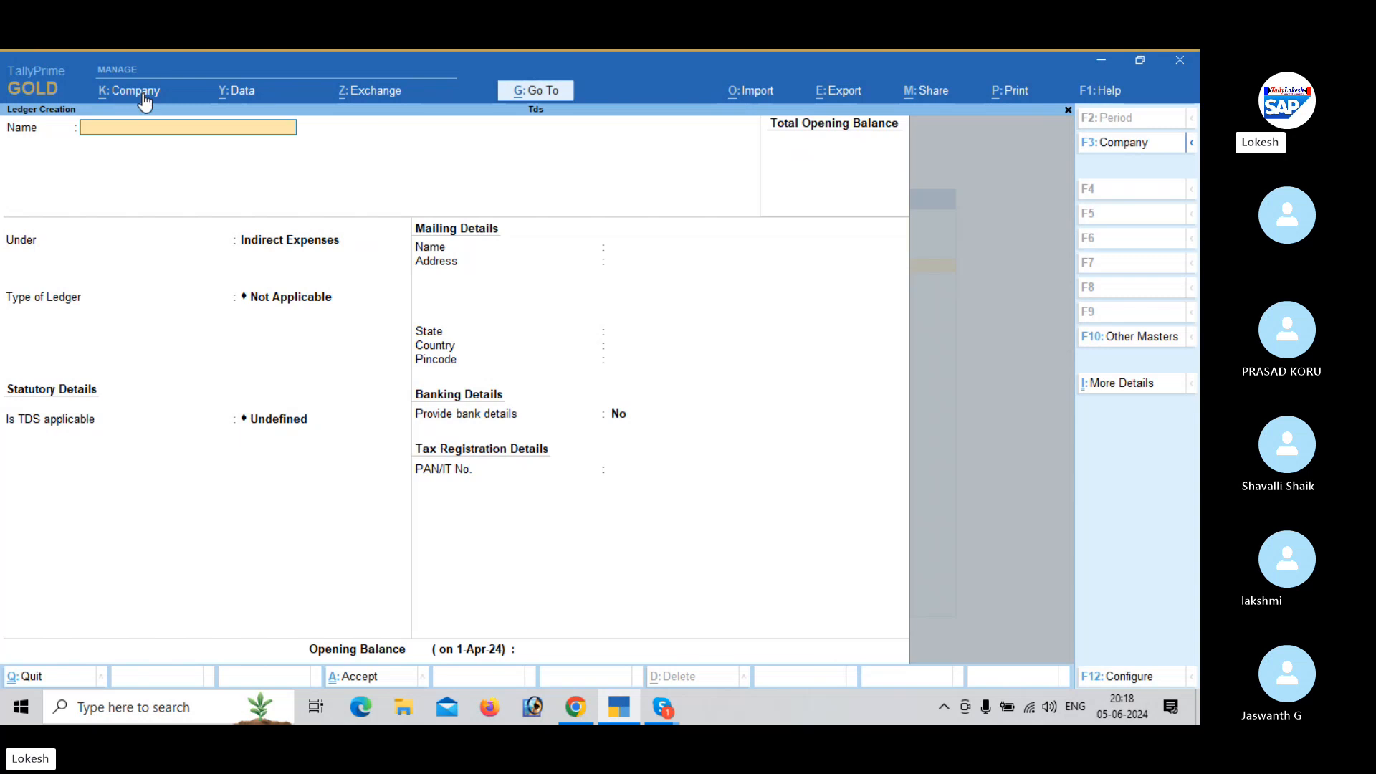
text(Commission)
key(Return)
key(Return)
key(Return)
key(BackSpace)
key(Return)
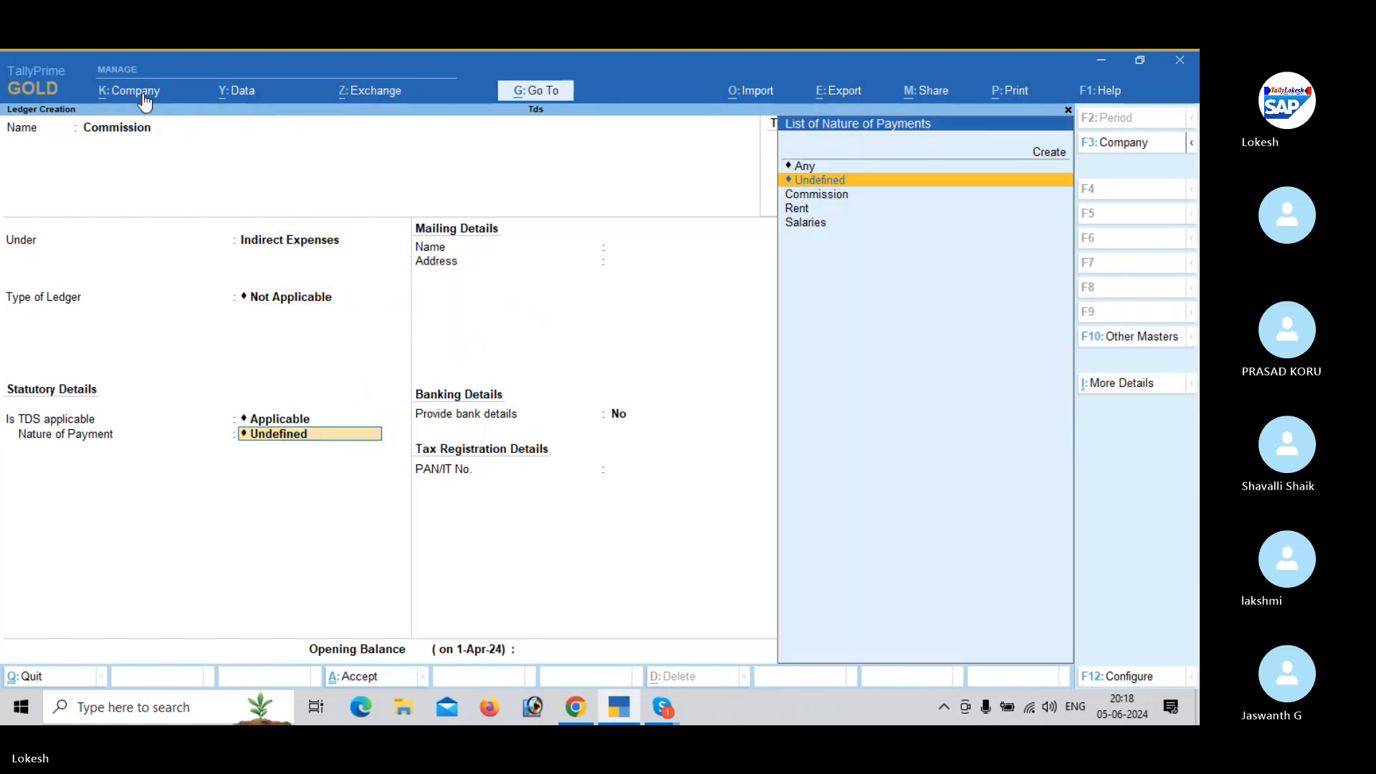
key(Down)
key(Return)
key(Return)
key(Return)
key(Return)
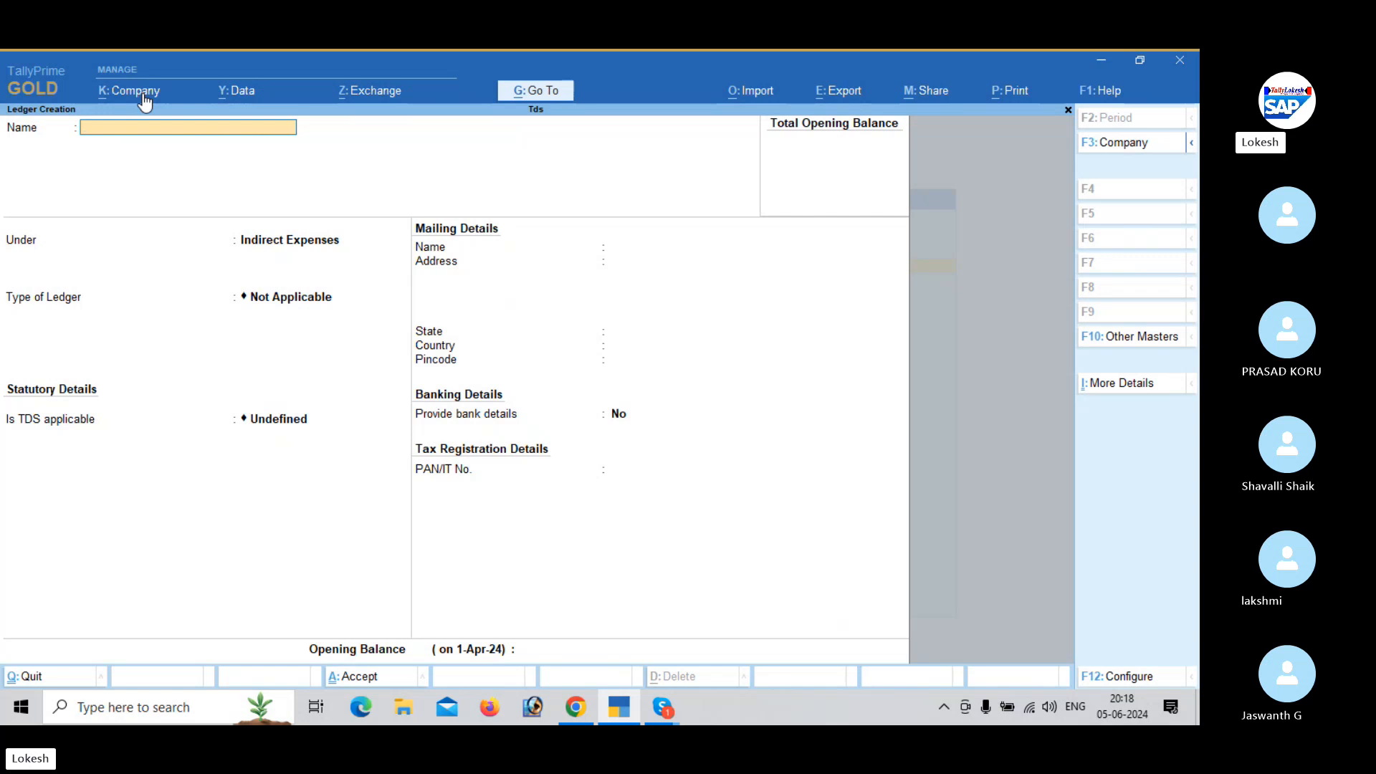
- Start a ledger named Priya Traders under Sundry Creditors, maintaining balances bill-by-bill with no default credit period
text(Priya Traders)
key(Return)
text(Sun)
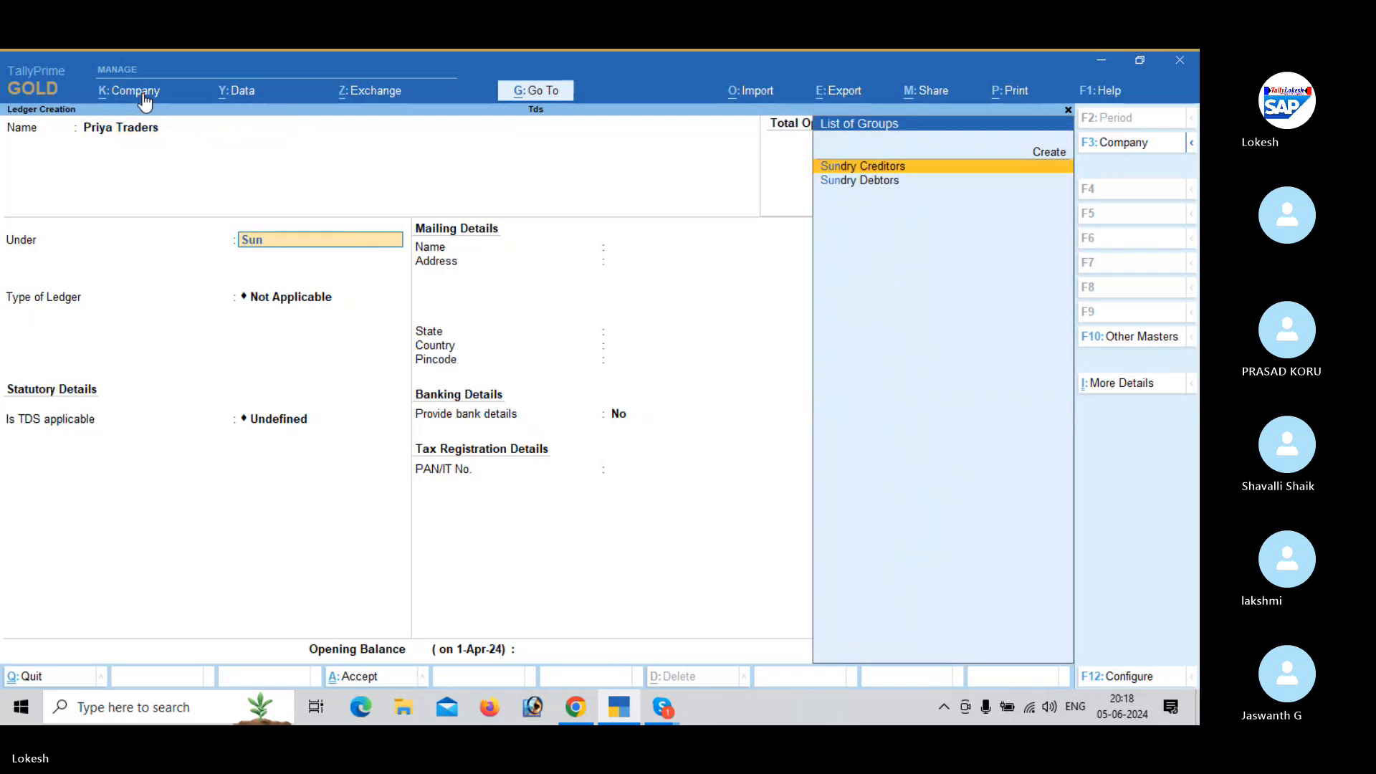
key(Return)
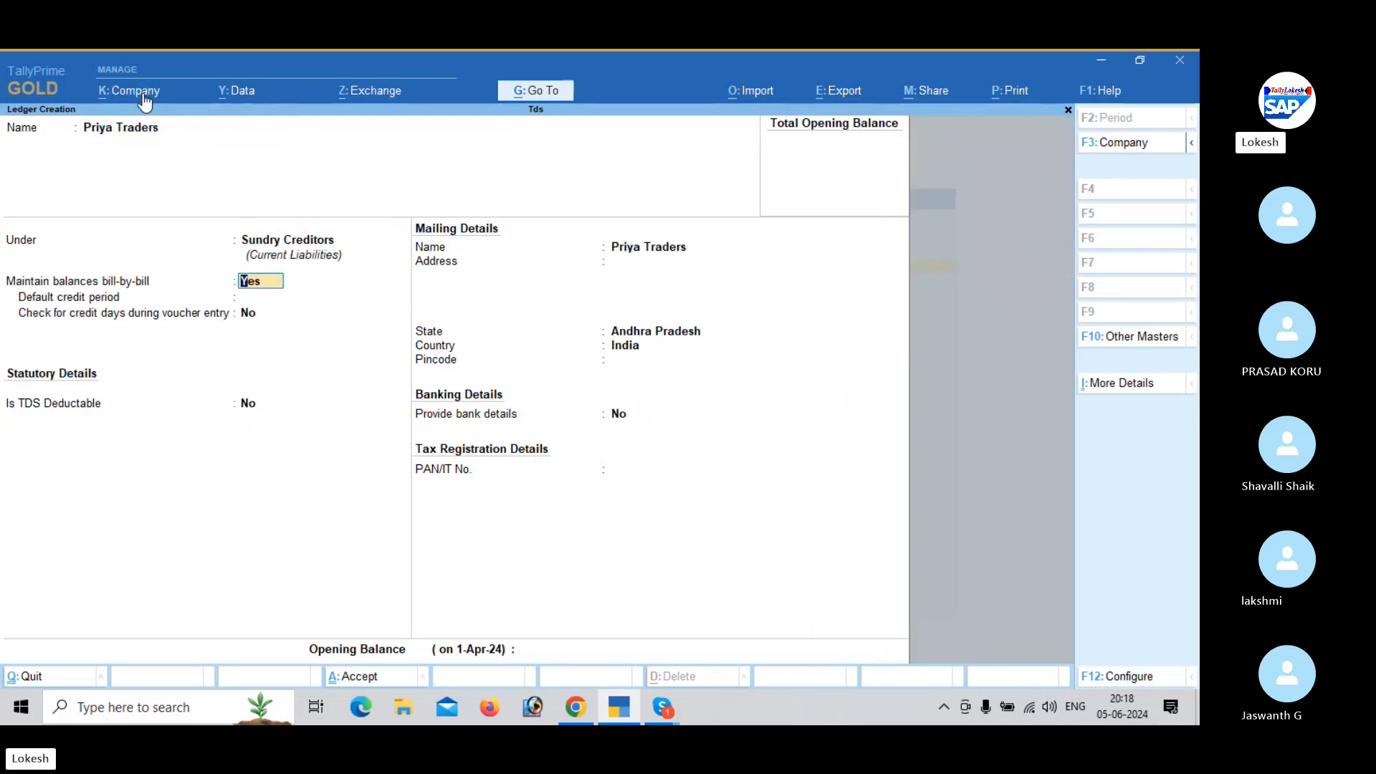
key(Return)
key(Return)
key(Return)
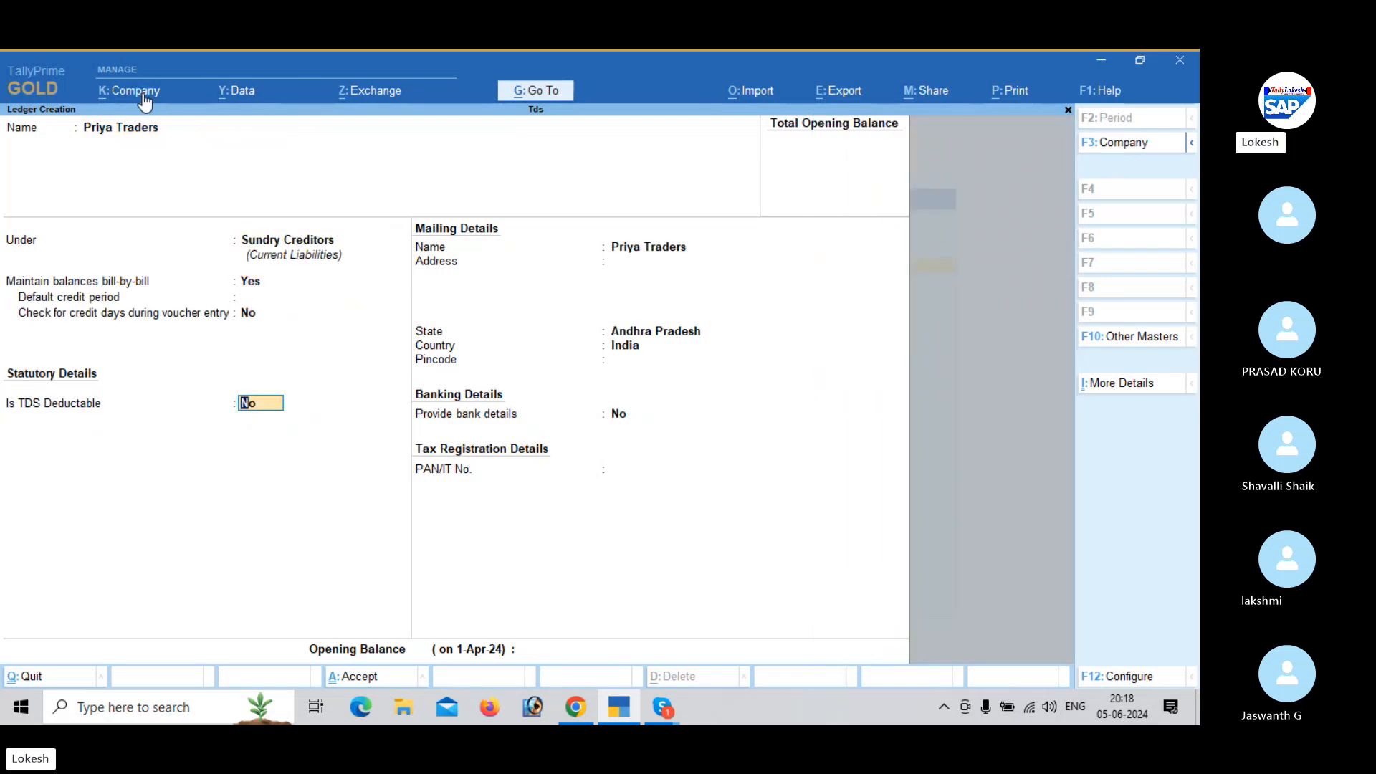
- Make Priya Traders TDS deductable with the deductee type Individual/HUF - Resident
key(Return)
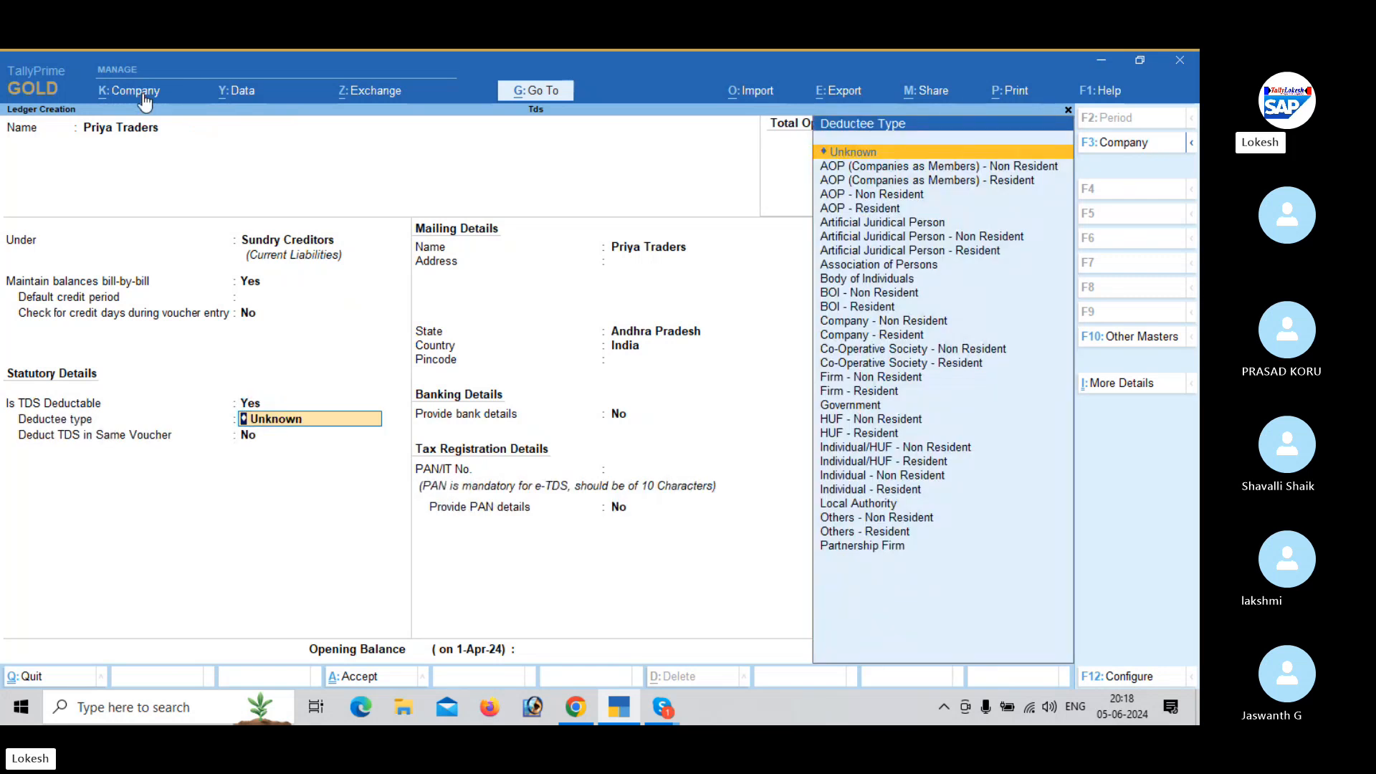
key(Down)
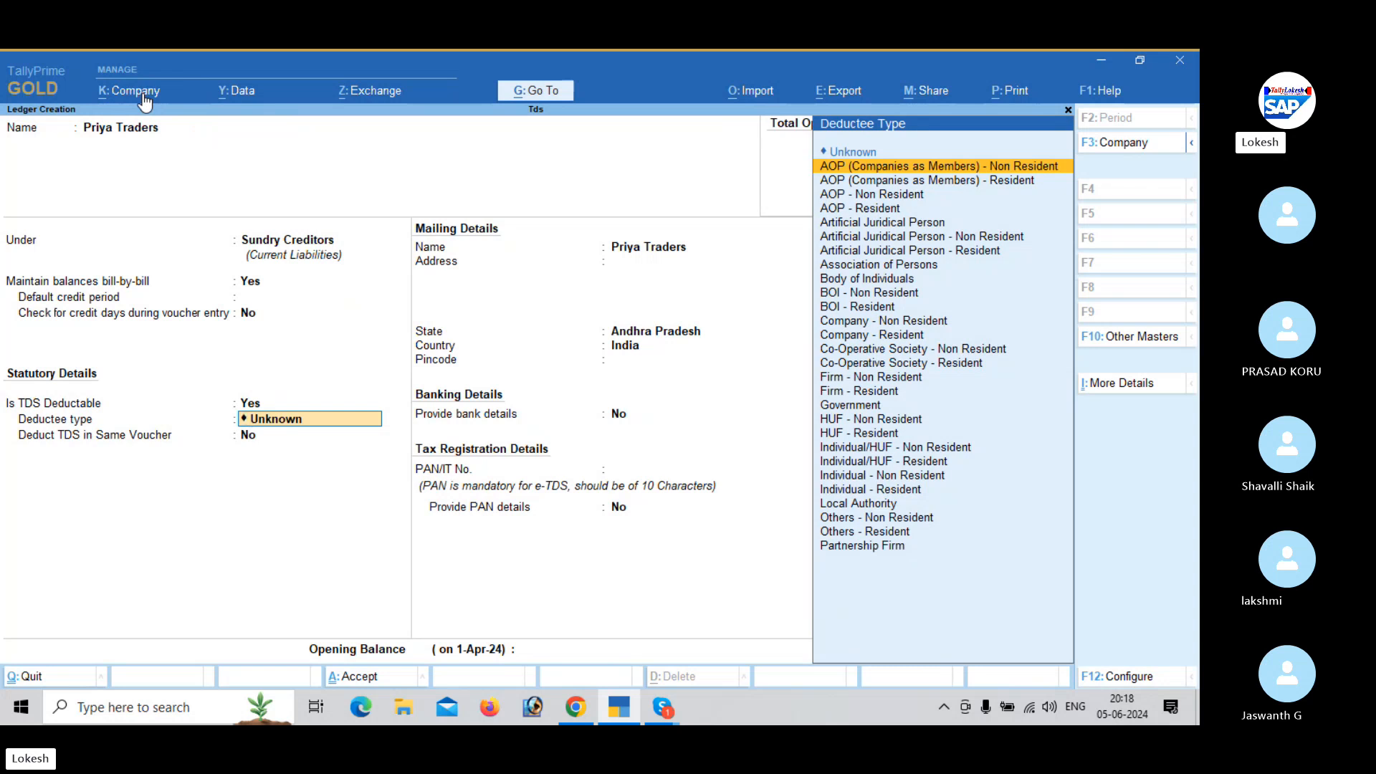
key(Down)
key(Down)
key(Down)
key(Down)
key(Down)
key(Down)
key(Down)
key(Down)
key(Down)
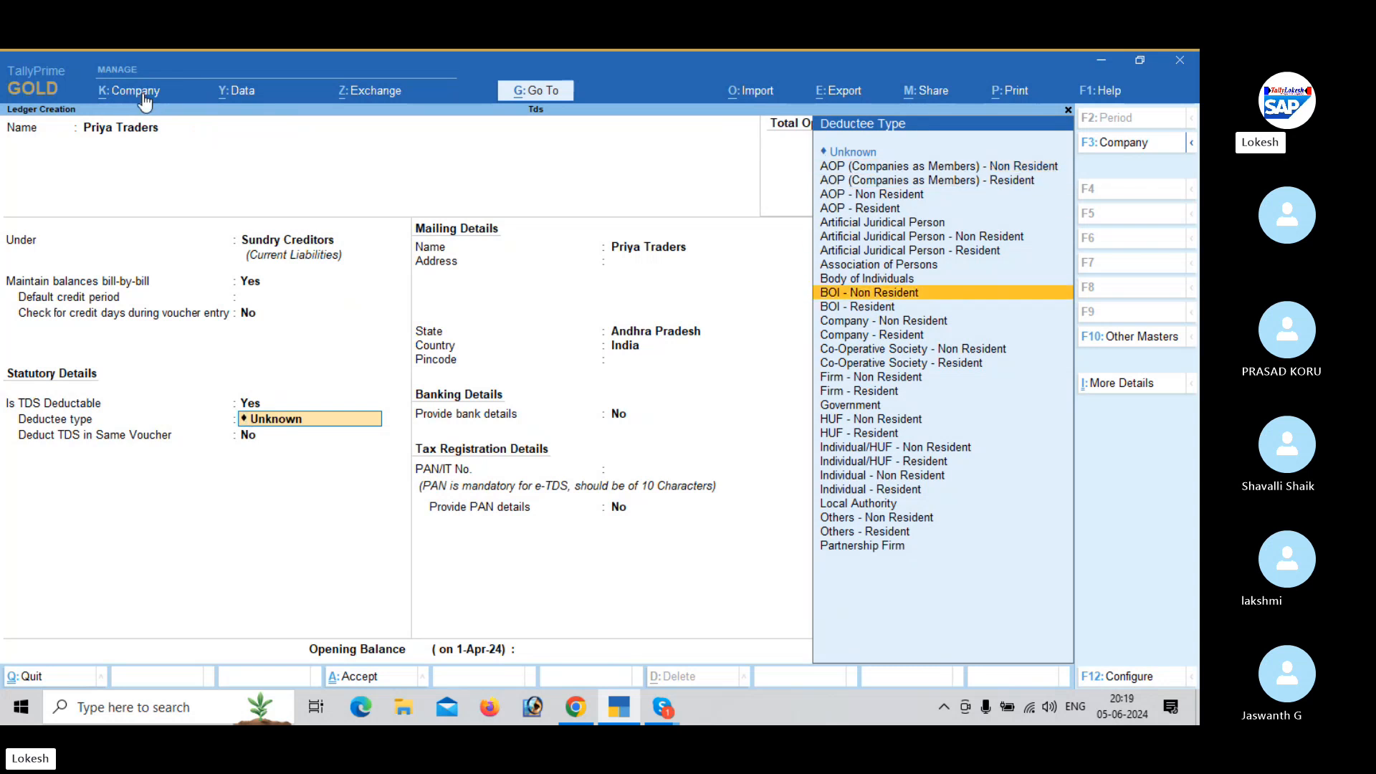
key(Down)
key(Down)
key(Down)
key(Down)
key(Down)
key(Down)
key(Down)
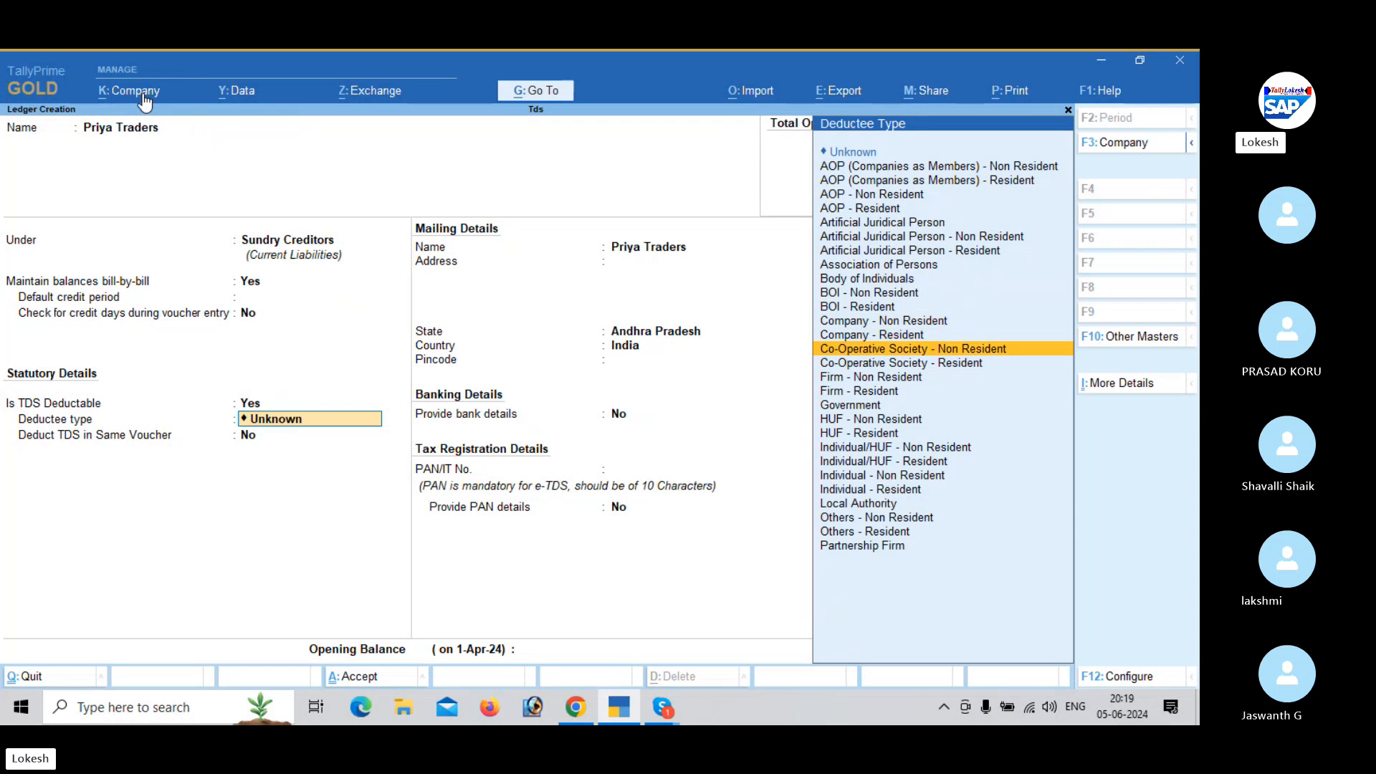
key(Down)
key(Down)
key(Down)
key(Down)
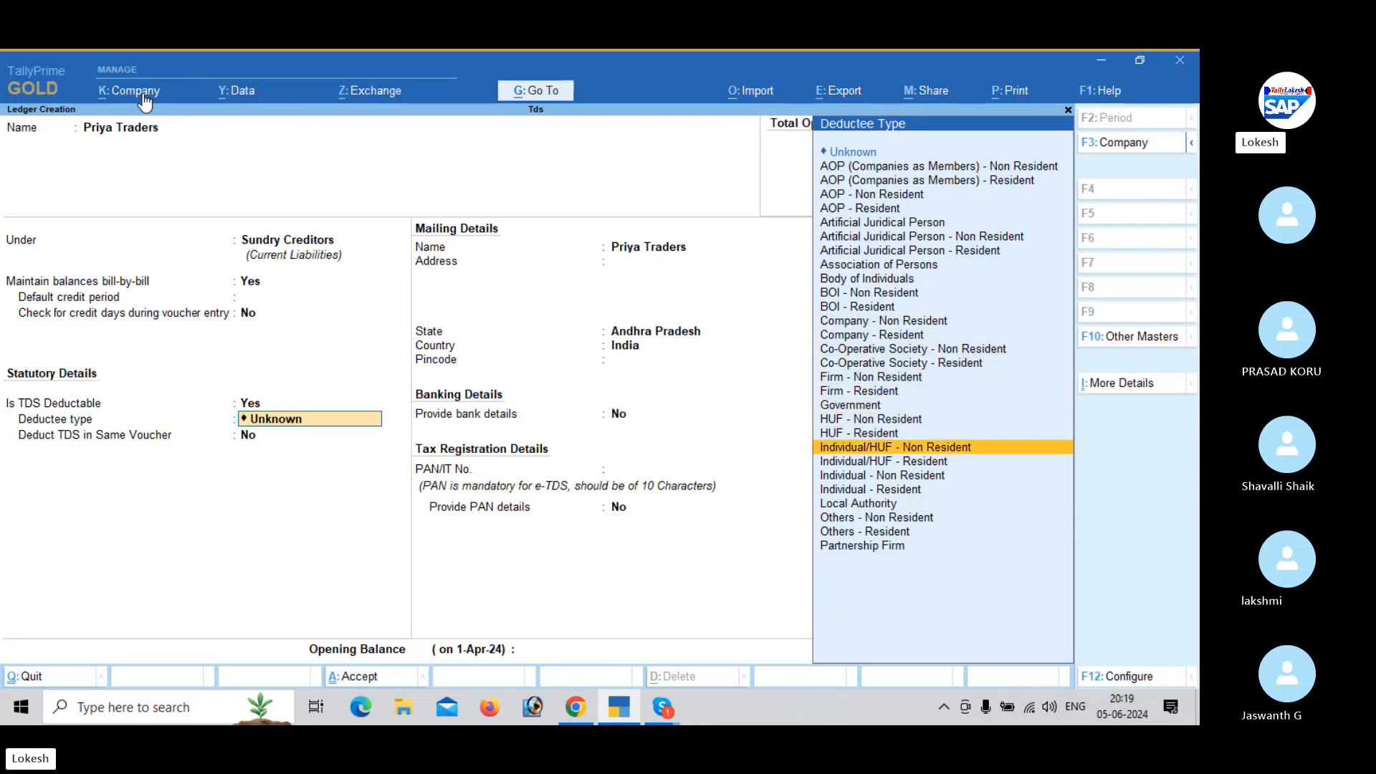
key(Down)
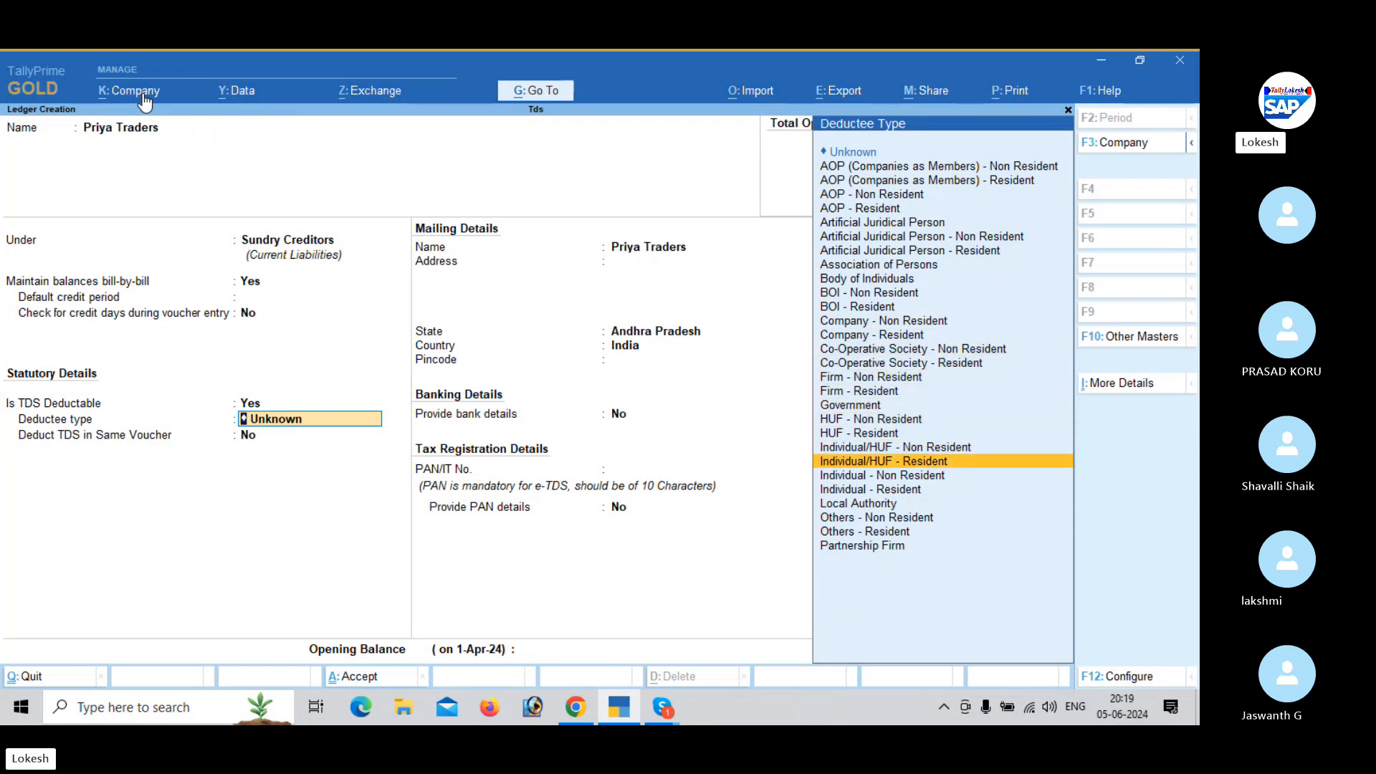
key(Return)
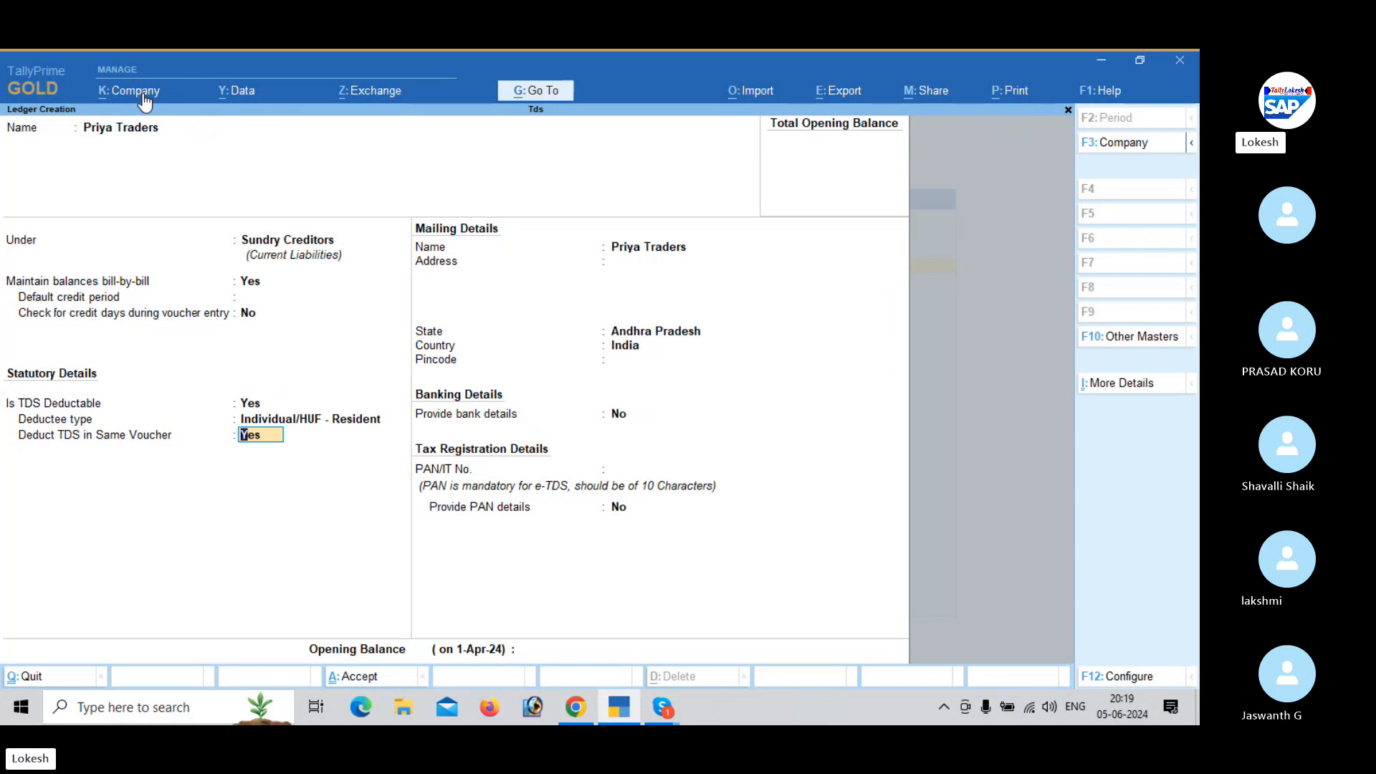
- Set TDS deduction in the same voucher to No for Priya Traders, then save the ledger without address, bank or PAN details
text(n)
key(Return)
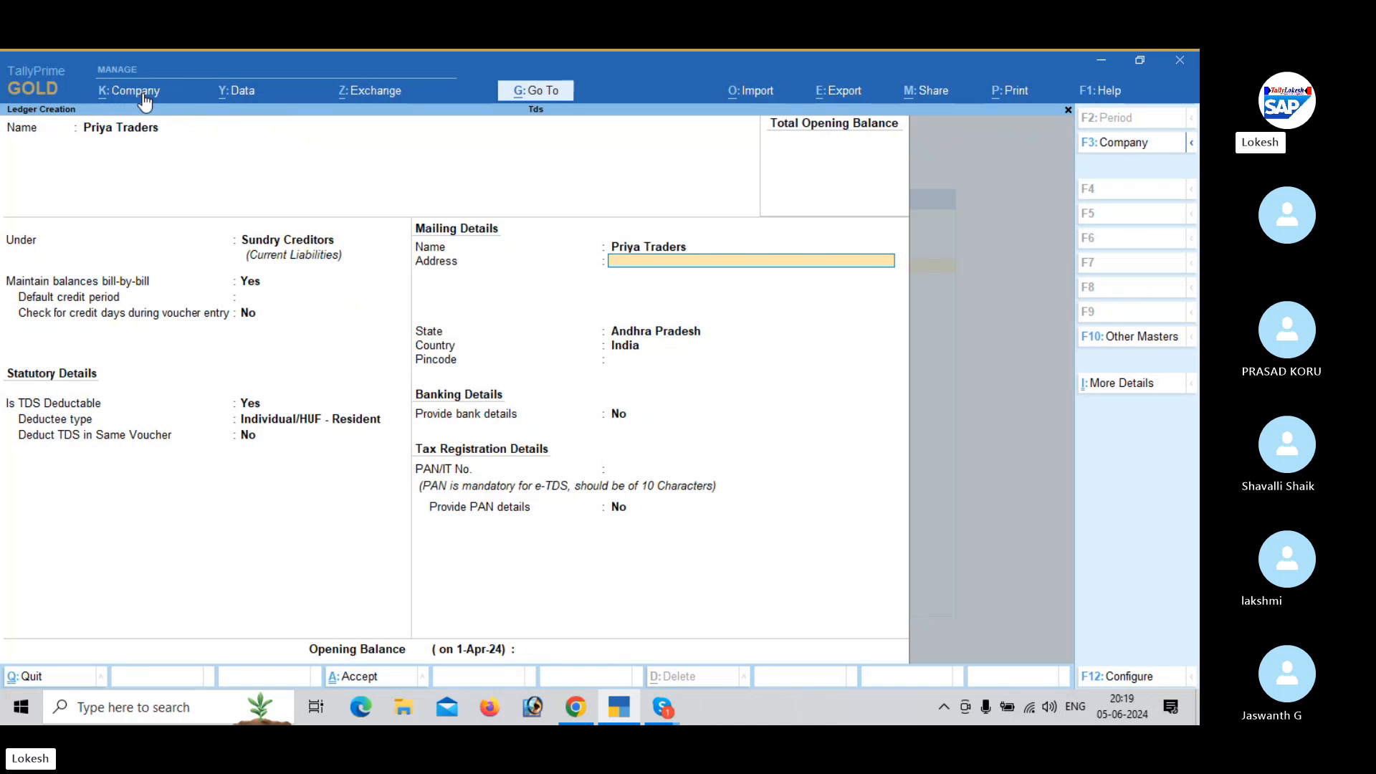
key(Return)
key(Return)
key(Return)
key(Return)
key(Return)
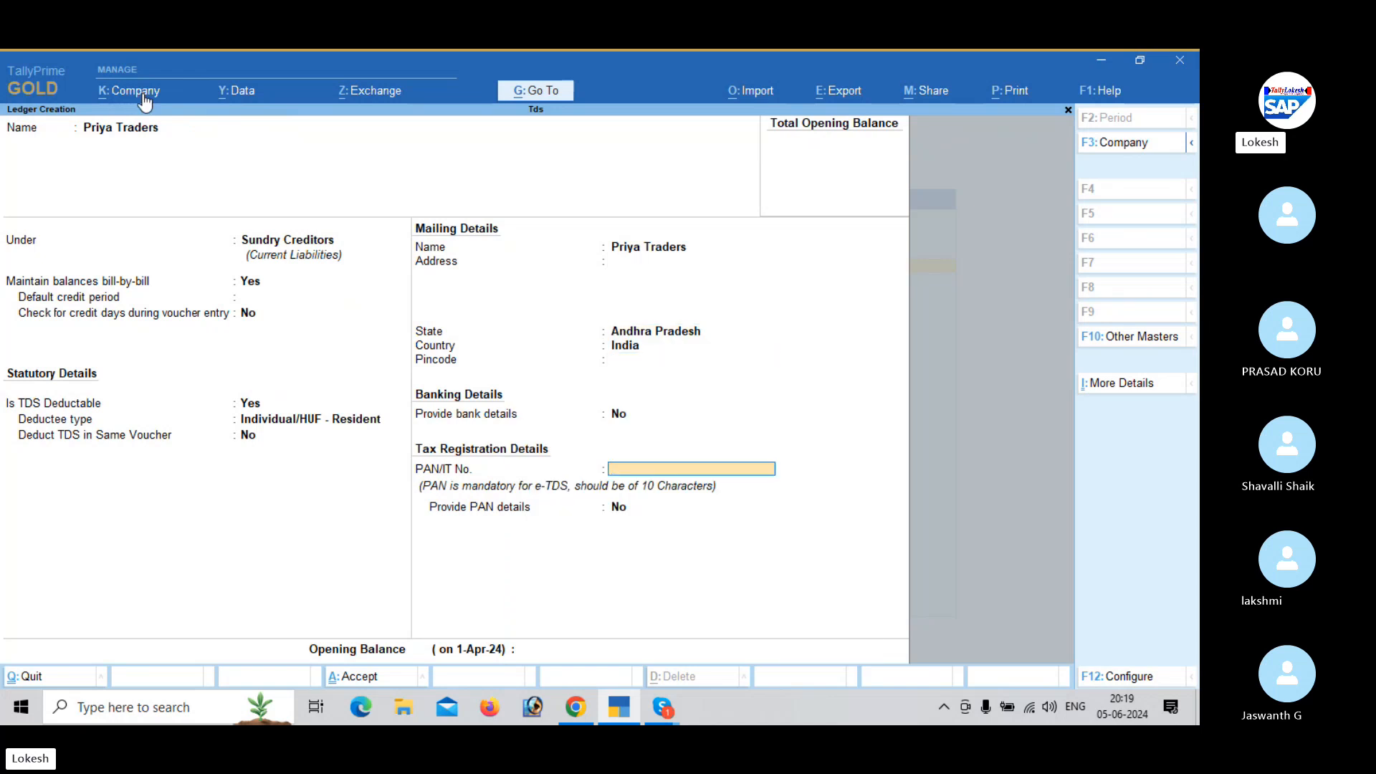
key(Return)
key(Return)
key(Return)
key(Return)
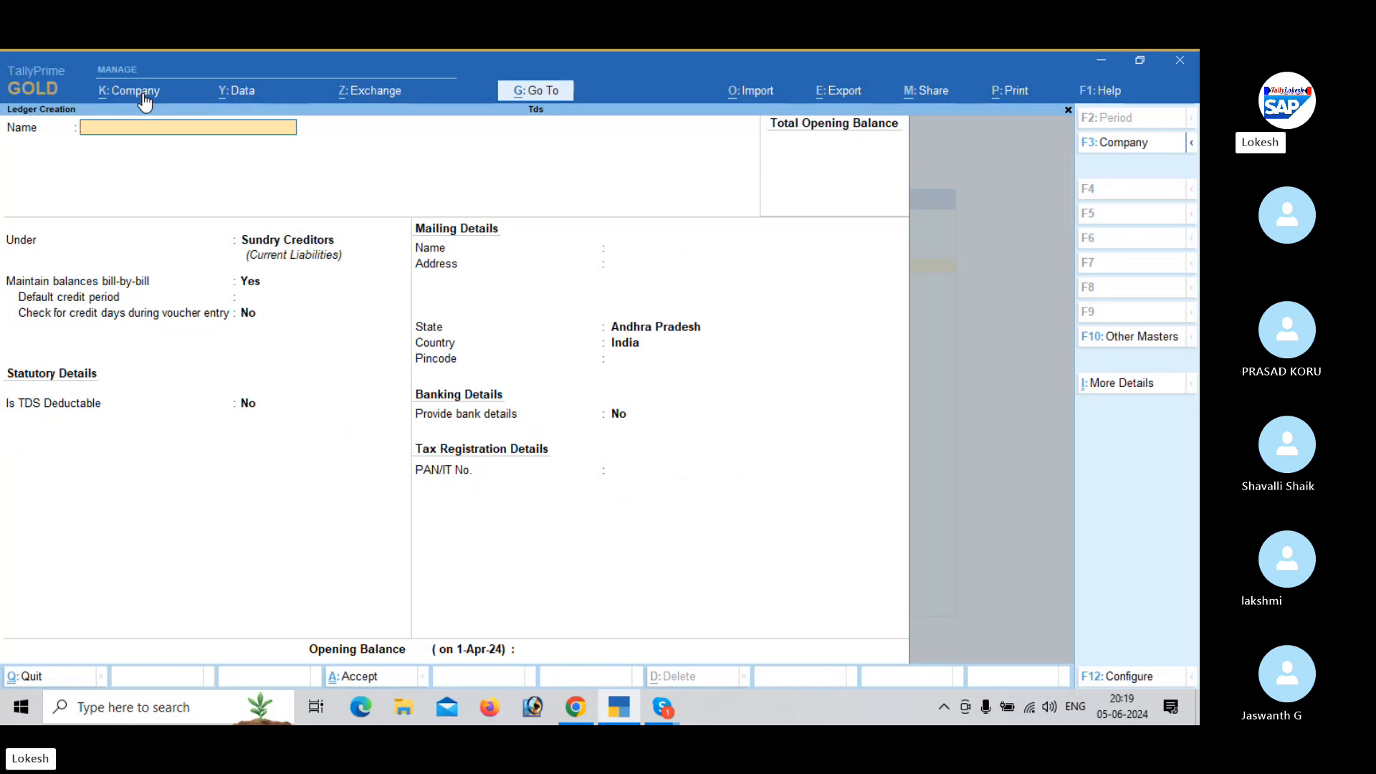
- Start another ledger named Krish Traders, keeping it under Sundry Creditors with bill-by-bill balances
text(Krish Tra)
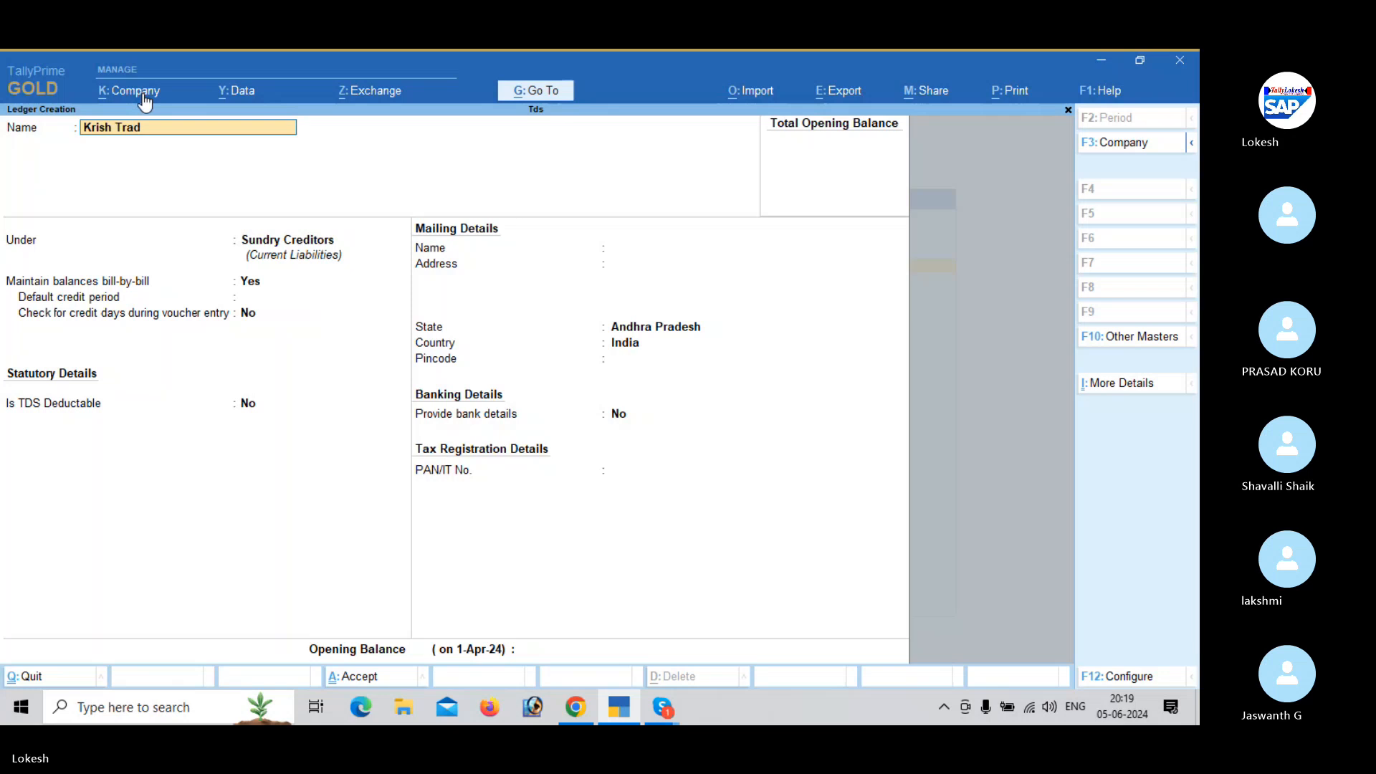
text(ders)
key(Return)
key(Return)
key(Return)
key(Return)
key(Return)
- Make Krish Traders TDS deductable with the deductee type Individual/HUF - Resident
text(y)
key(Return)
key(Down)
key(Down)
key(Down)
key(Down)
key(Down)
key(Down)
key(Down)
key(Down)
key(Down)
key(Down)
key(Down)
key(Down)
key(Down)
key(Down)
key(Down)
key(Down)
key(Down)
key(Down)
key(Down)
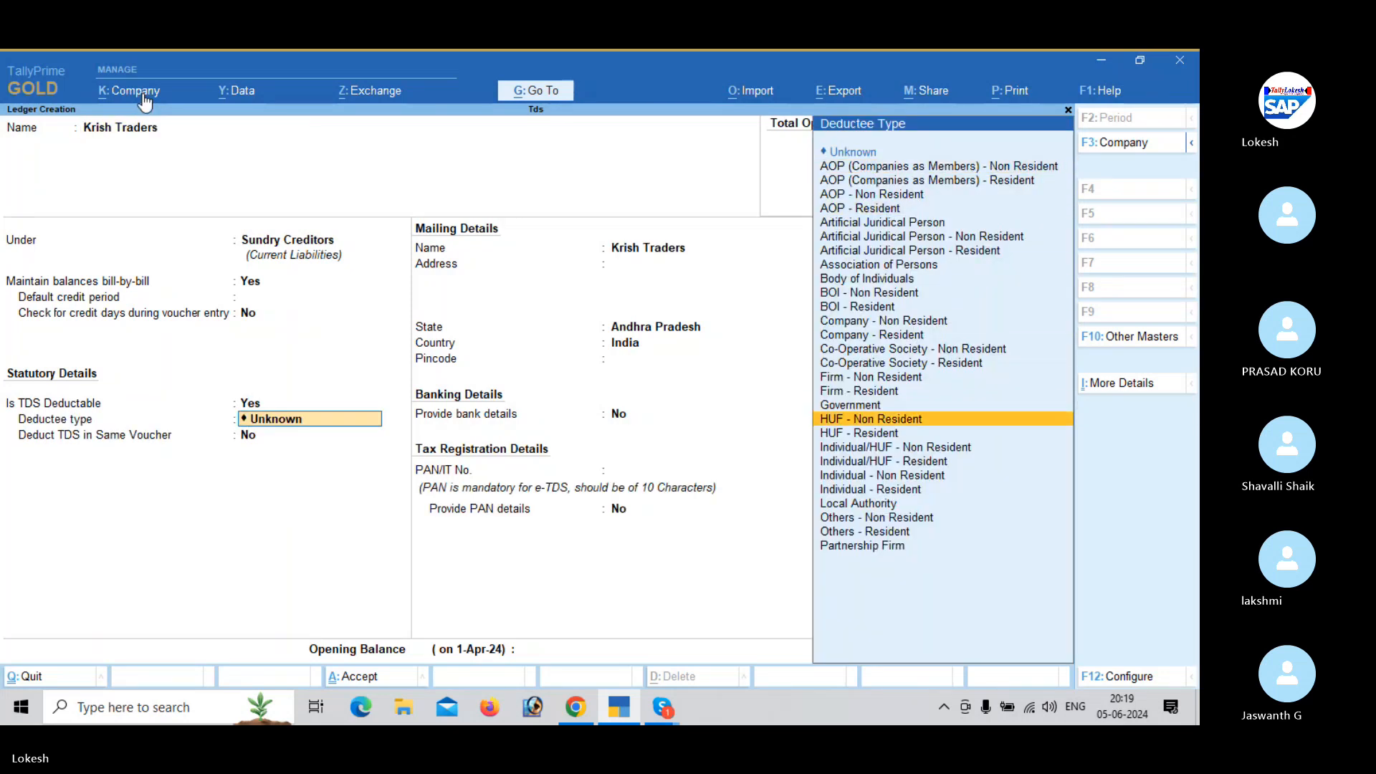
key(Down)
key(Down)
key(Down)
key(Return)
- Set TDS deduction in the same voucher to No for Krish Traders, then save the ledger without address, bank or PAN details
key(n)
key(Return)
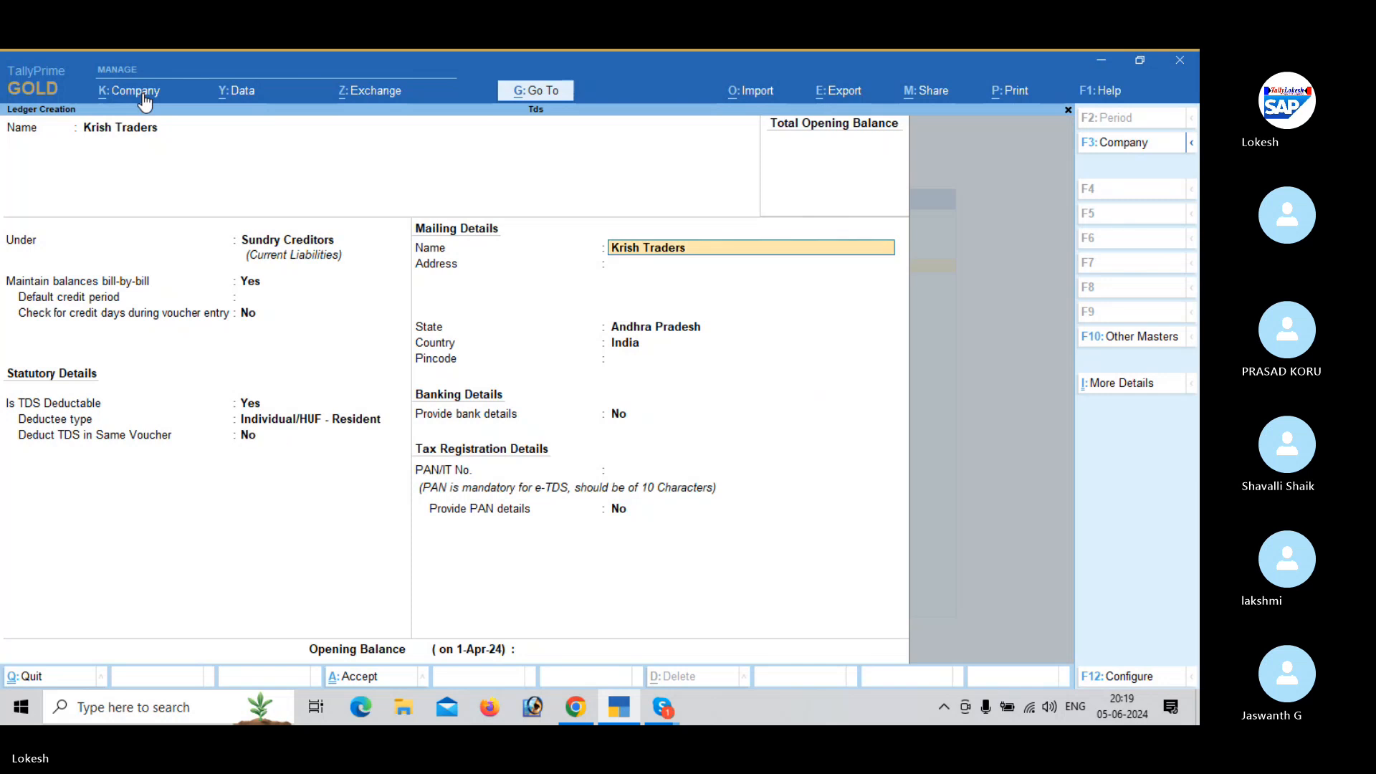
key(Return)
key(Return)
key(Return)
key(Return)
key(Return)
key(Return)
key(Return)
key(Return)
key(Return)
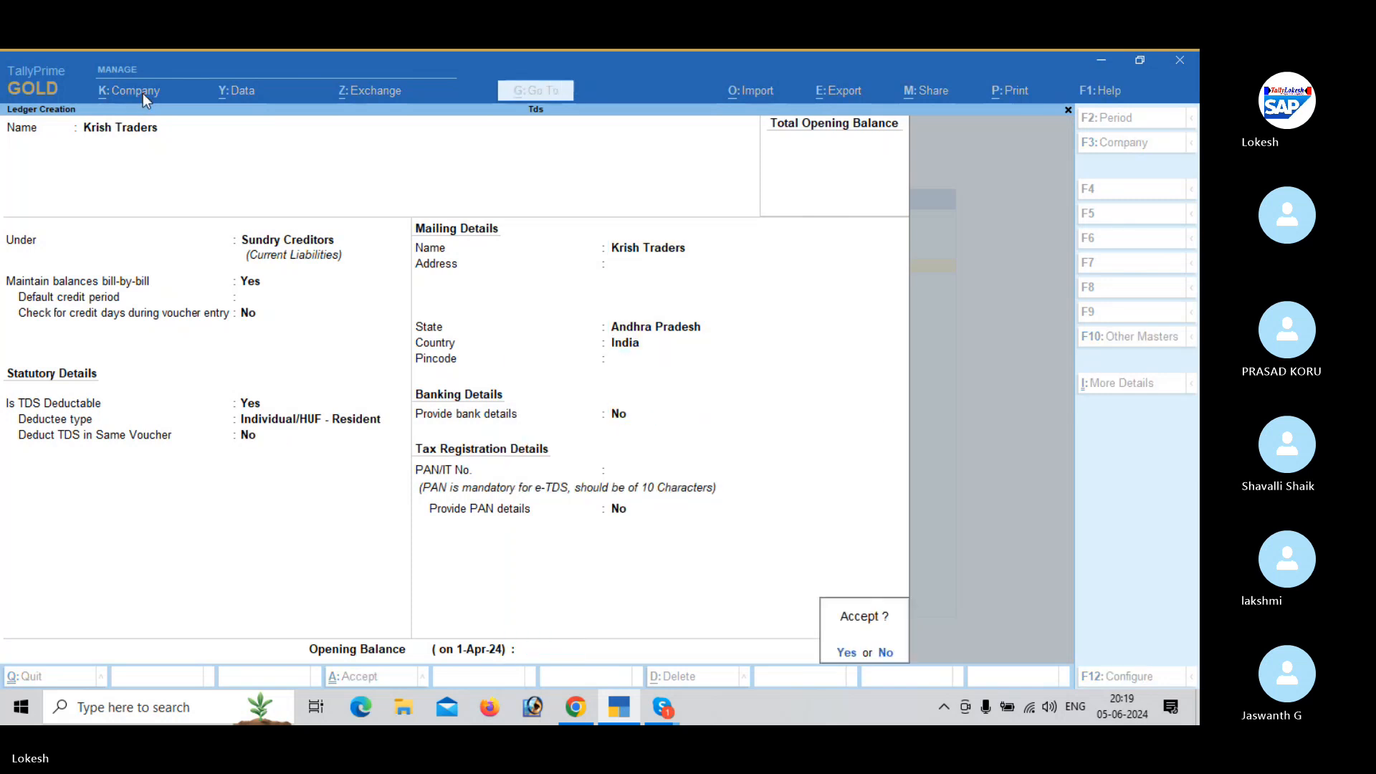
key(Return)
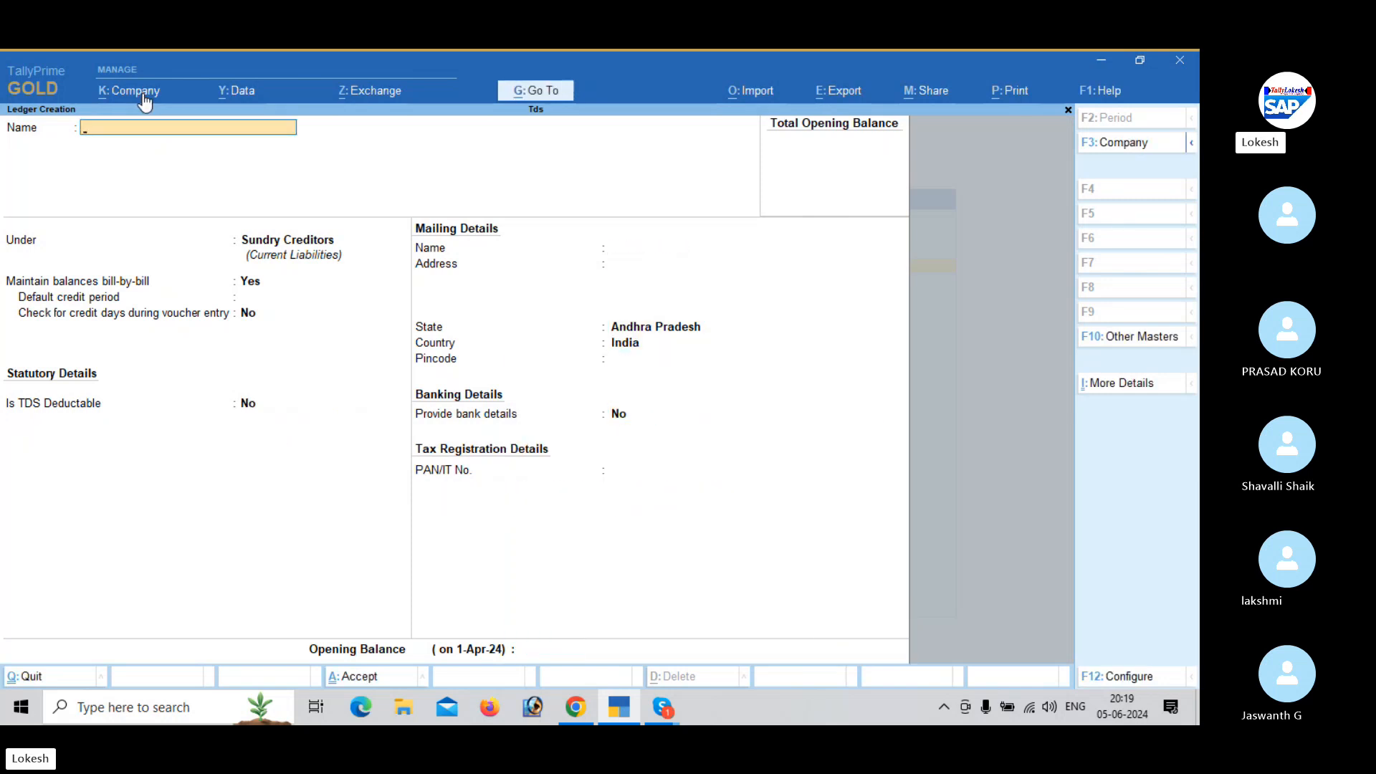
- Start another ledger named Lokesh Traders, keeping it under Sundry Creditors with bill-by-bill balances
text(Lokesh Traders)
key(Return)
key(Return)
key(Return)
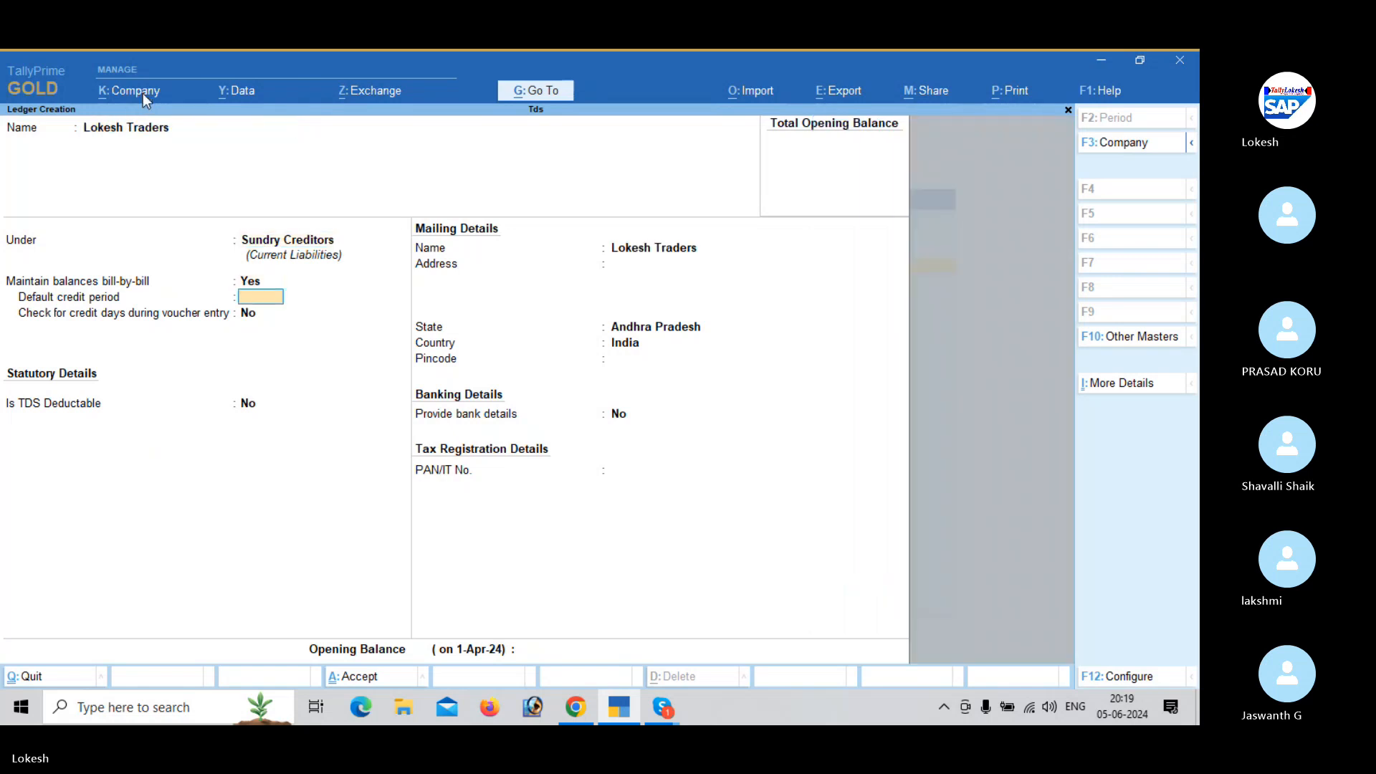
- Make Lokesh Traders TDS deductable with the deductee type Individual/HUF - Resident
key(Return)
key(Return)
text(y)
key(Return)
key(Down)
key(Down)
key(Down)
key(Down)
key(Down)
key(Down)
key(Down)
key(Down)
key(Down)
key(Down)
key(Down)
key(Down)
key(Down)
key(Down)
key(Down)
key(Down)
key(Down)
key(Down)
key(Down)
key(Down)
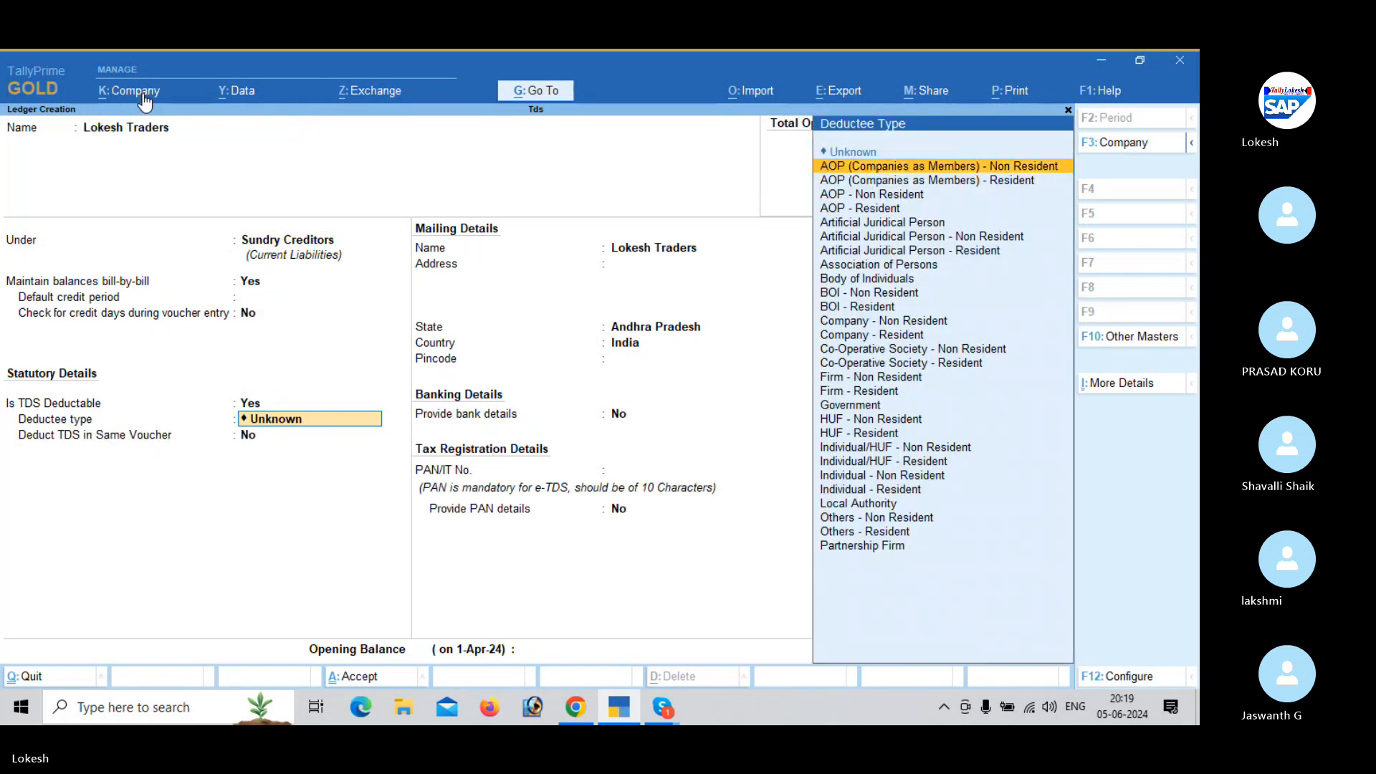
key(Down)
key(Down)
key(Up)
- Set TDS deduction in the same voucher to No for Lokesh Traders, then save the ledger without address, bank or PAN details
key(Return)
text(y)
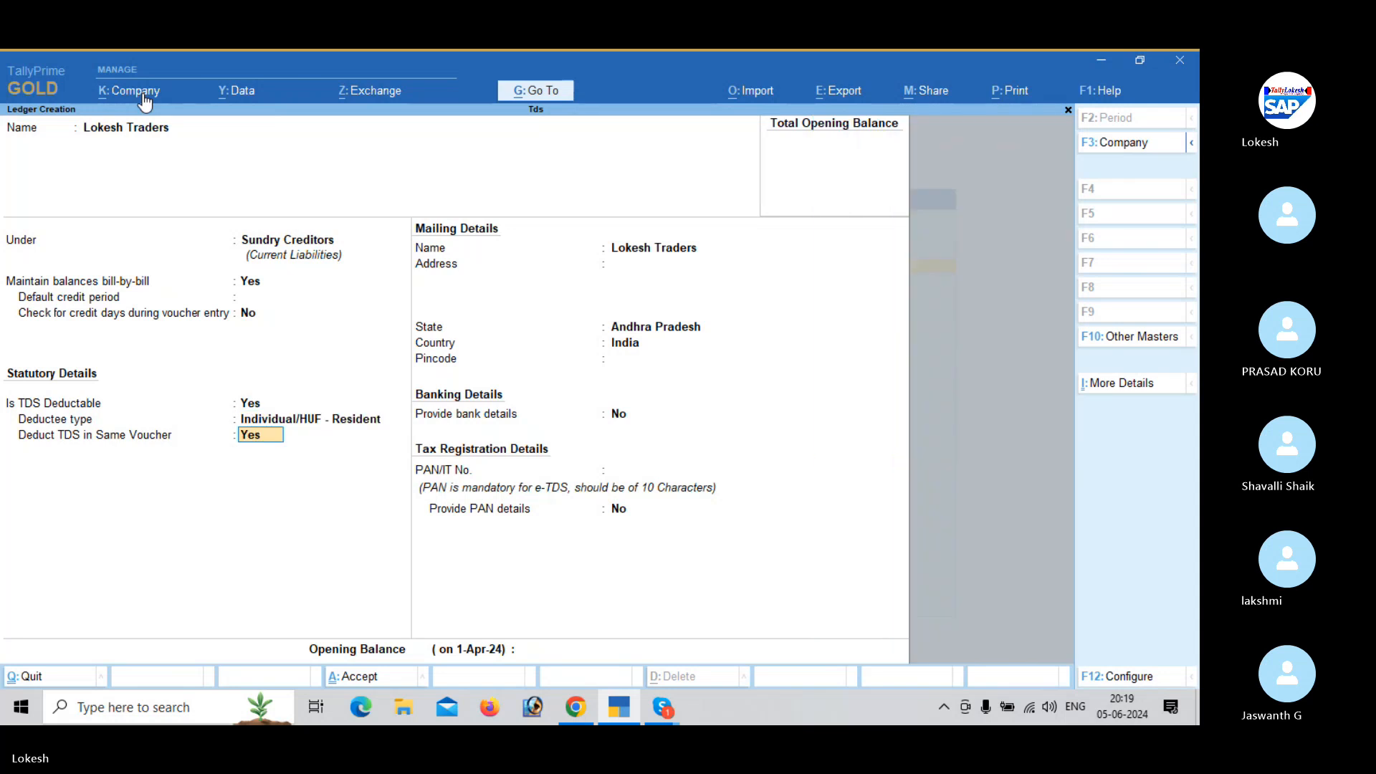
text(n)
key(Return)
key(Return)
key(Return)
key(Return)
key(Return)
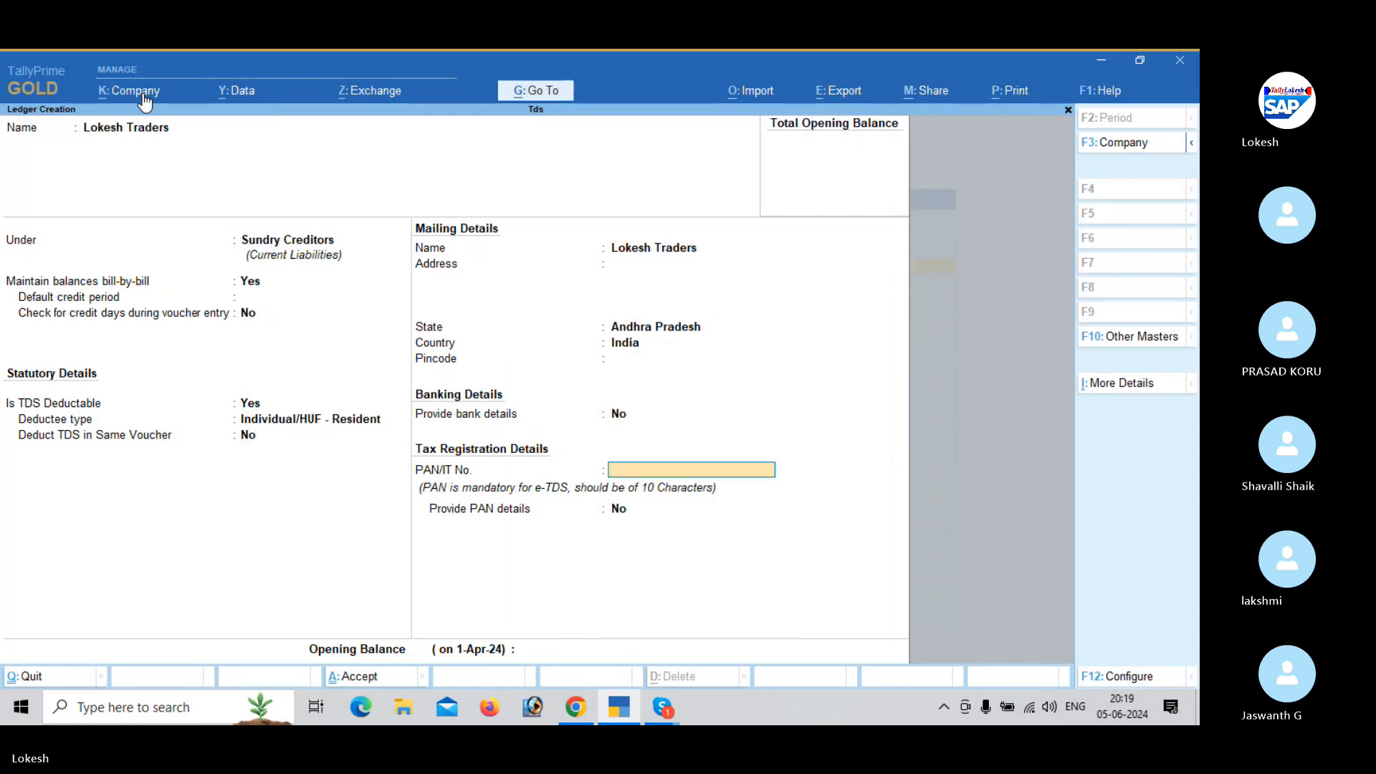
key(Return)
key(Return)
key(y)
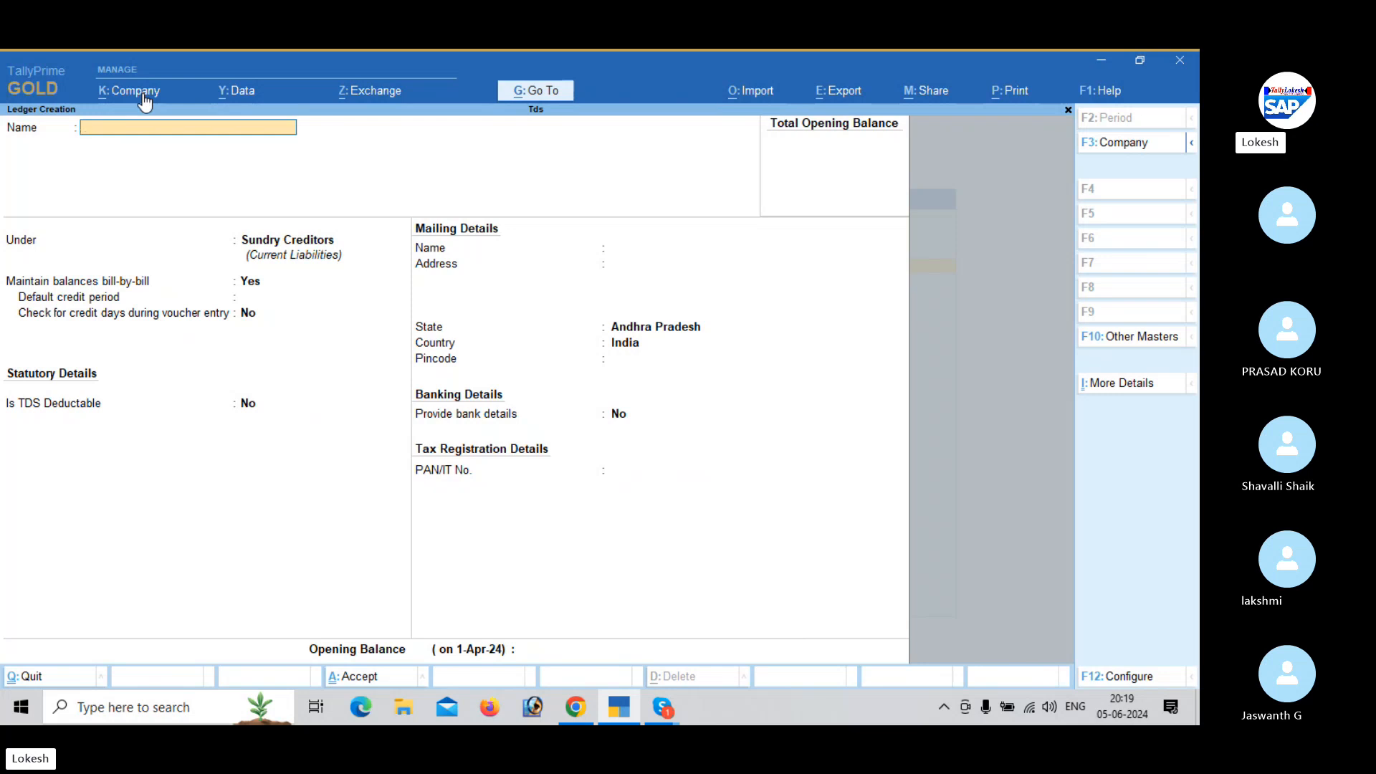
- Start a new ledger named Tds on Rent
text(Tds Po)
key(BackSpace)
key(BackSpace)
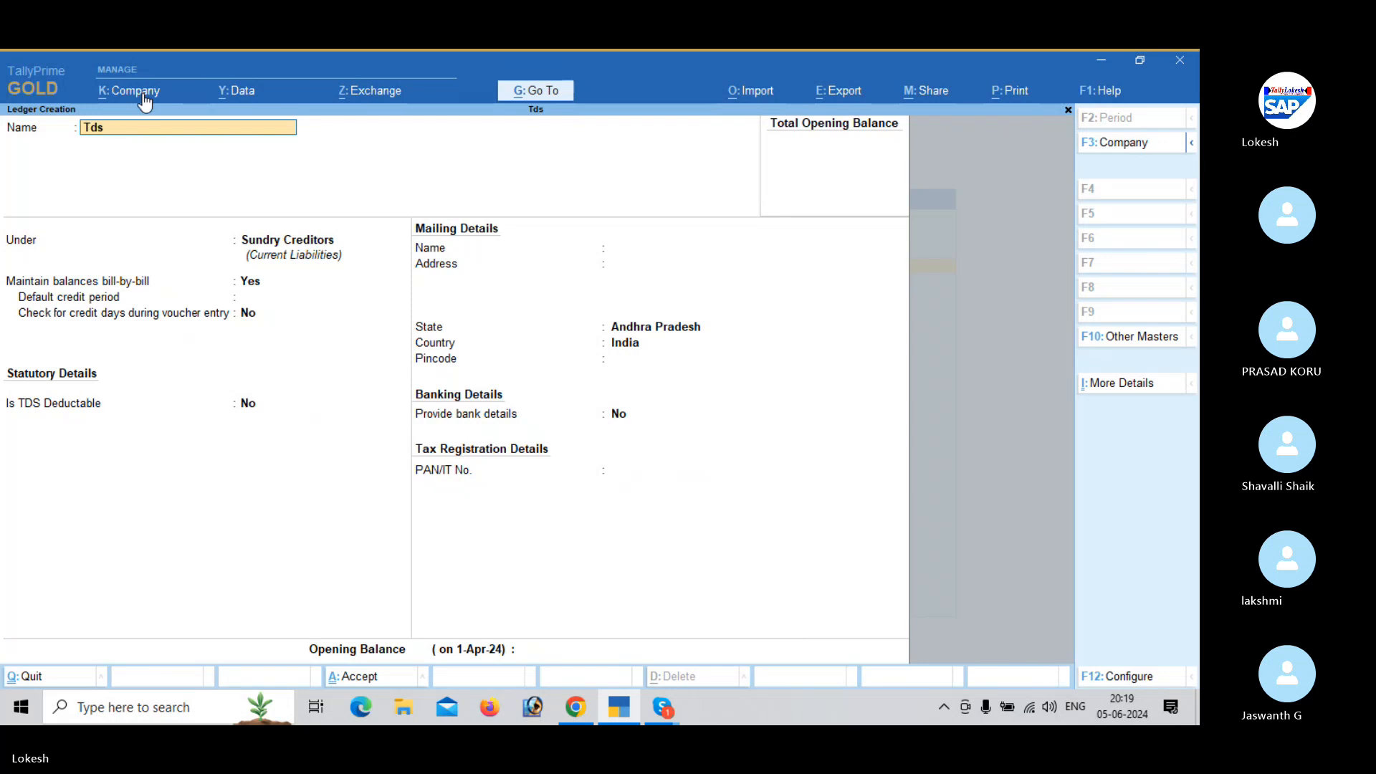
text(on Ret)
key(BackSpace)
key(BackSpace)
text(nt)
key(Return)
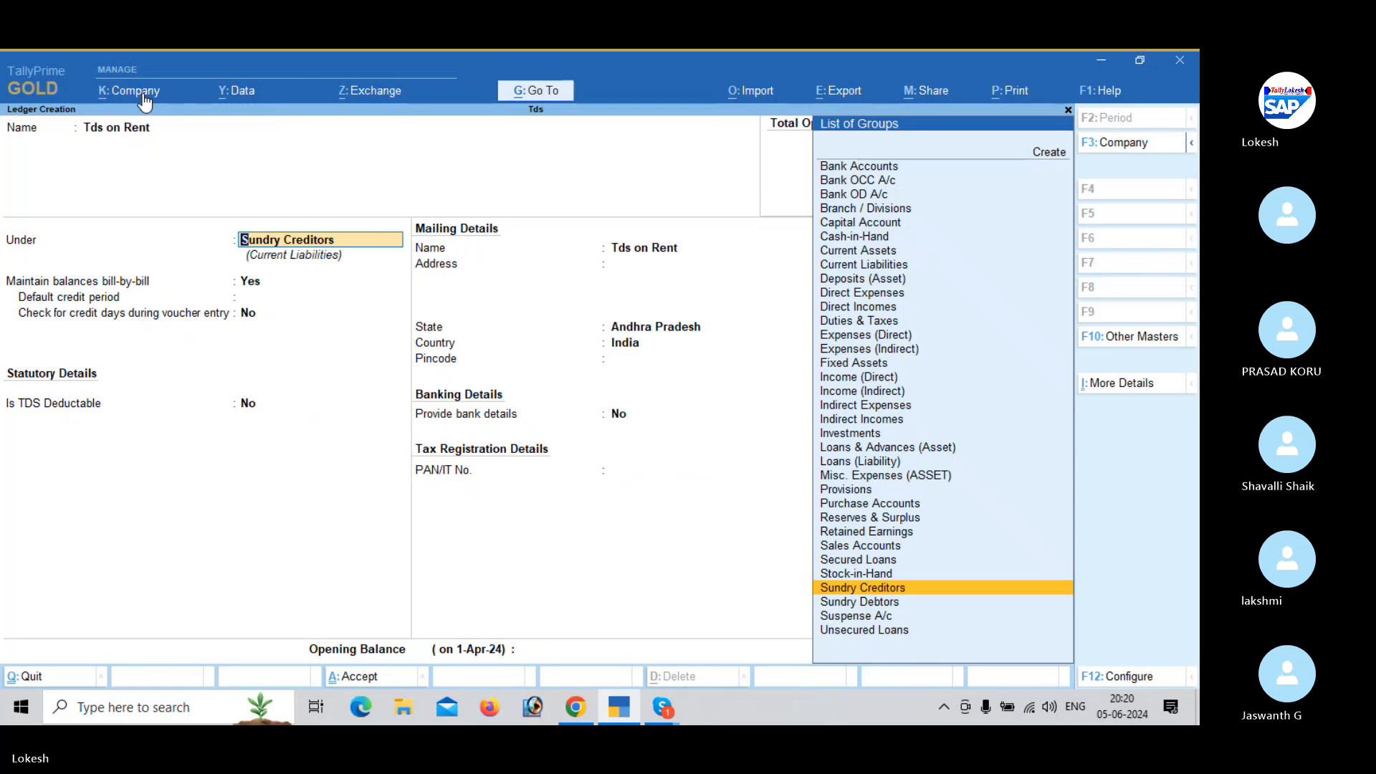
- Put Tds on Rent under Duties & Taxes with duty type TDS and nature of payment Any, then save the ledger
text(du)
key(Return)
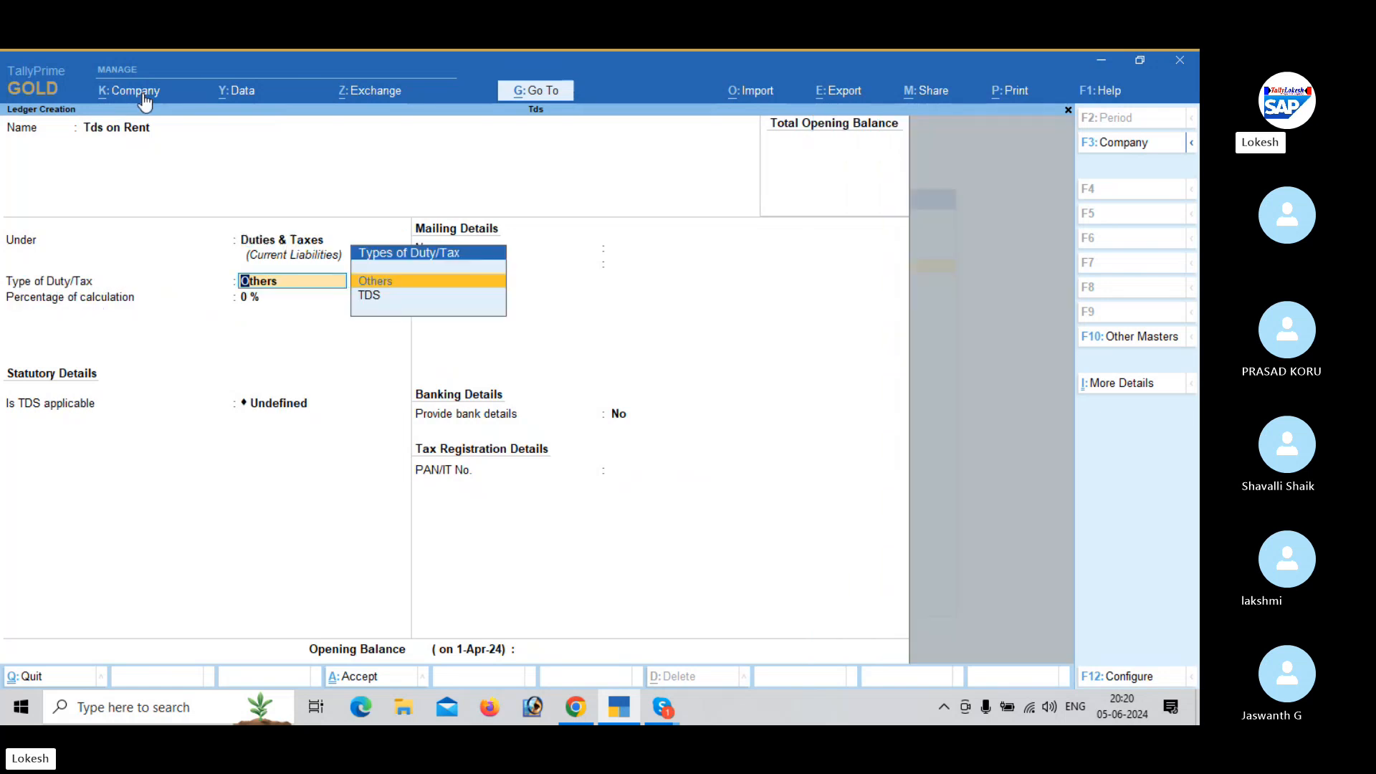
key(Down)
key(Return)
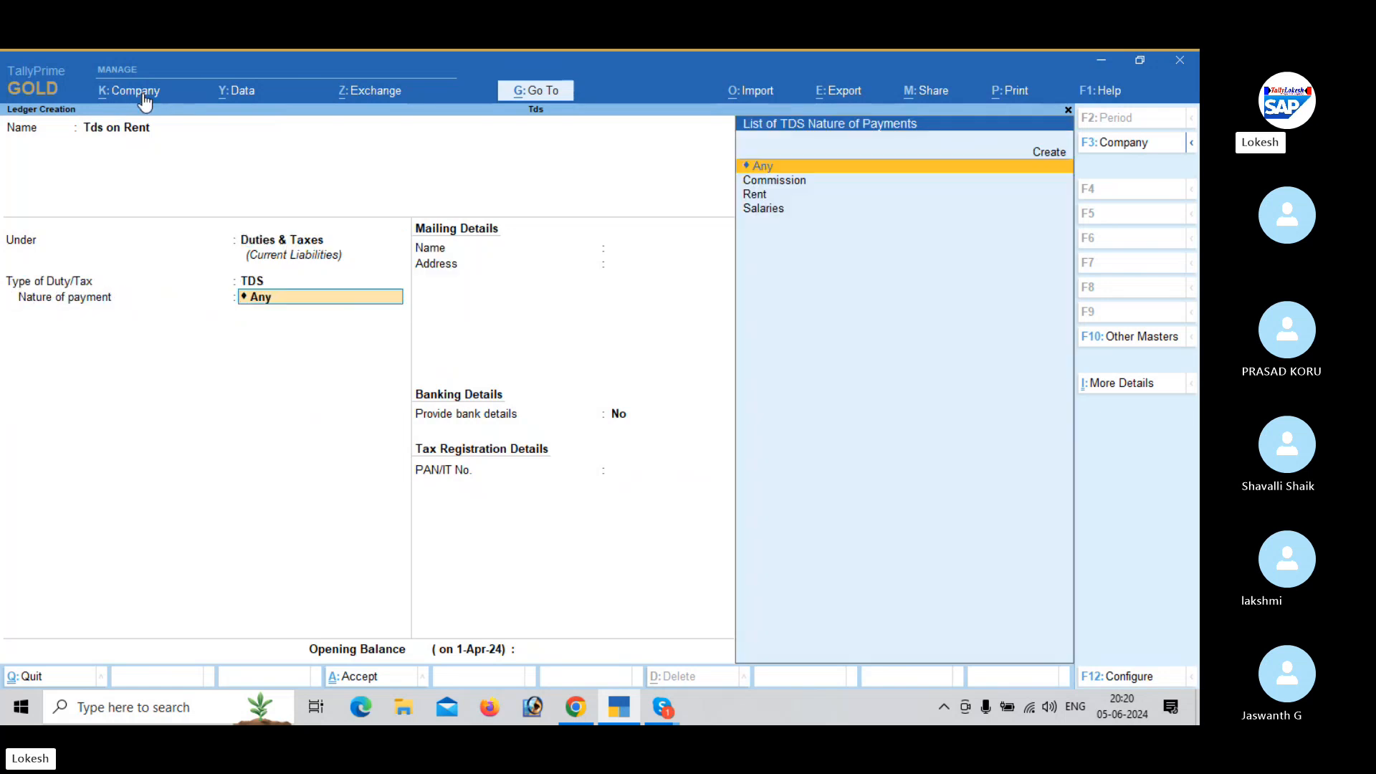
key(Return)
key(Return)
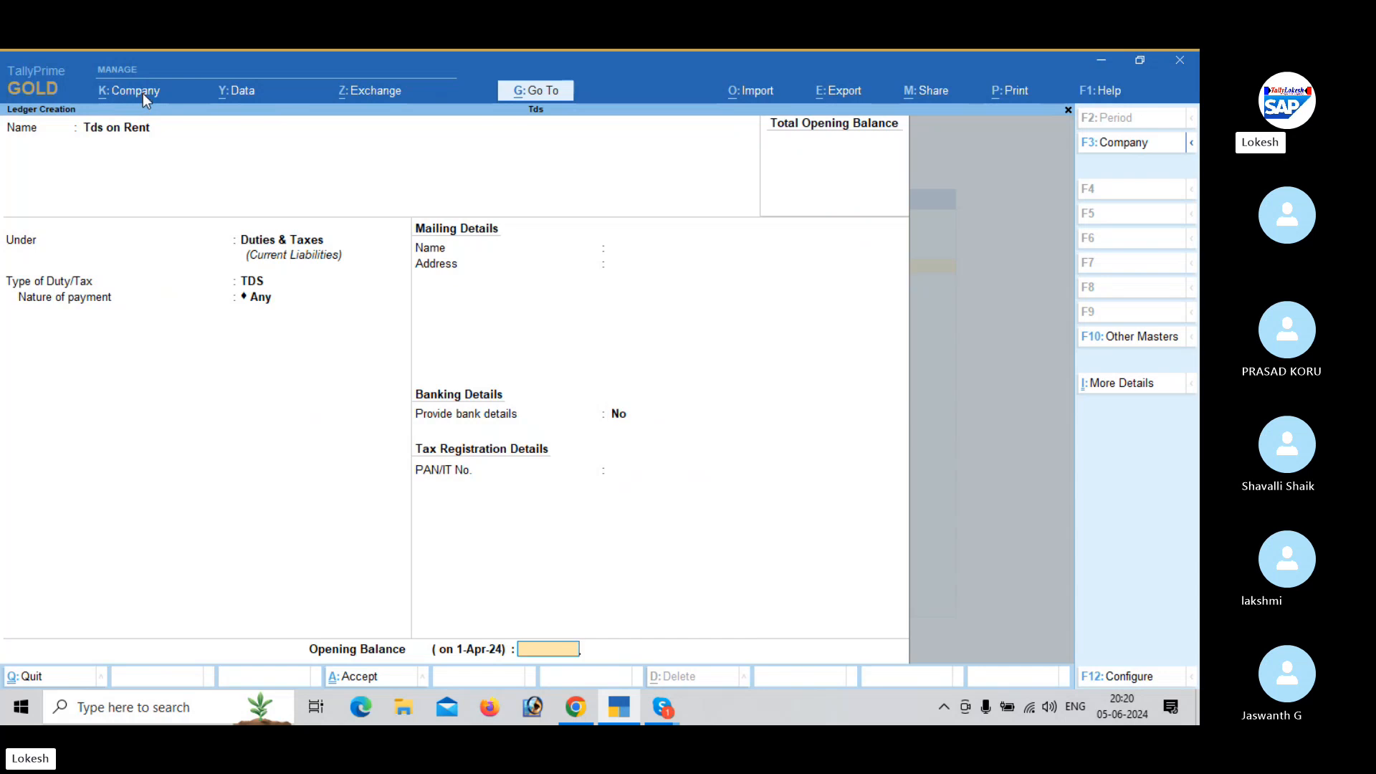
key(Return)
key(Return)
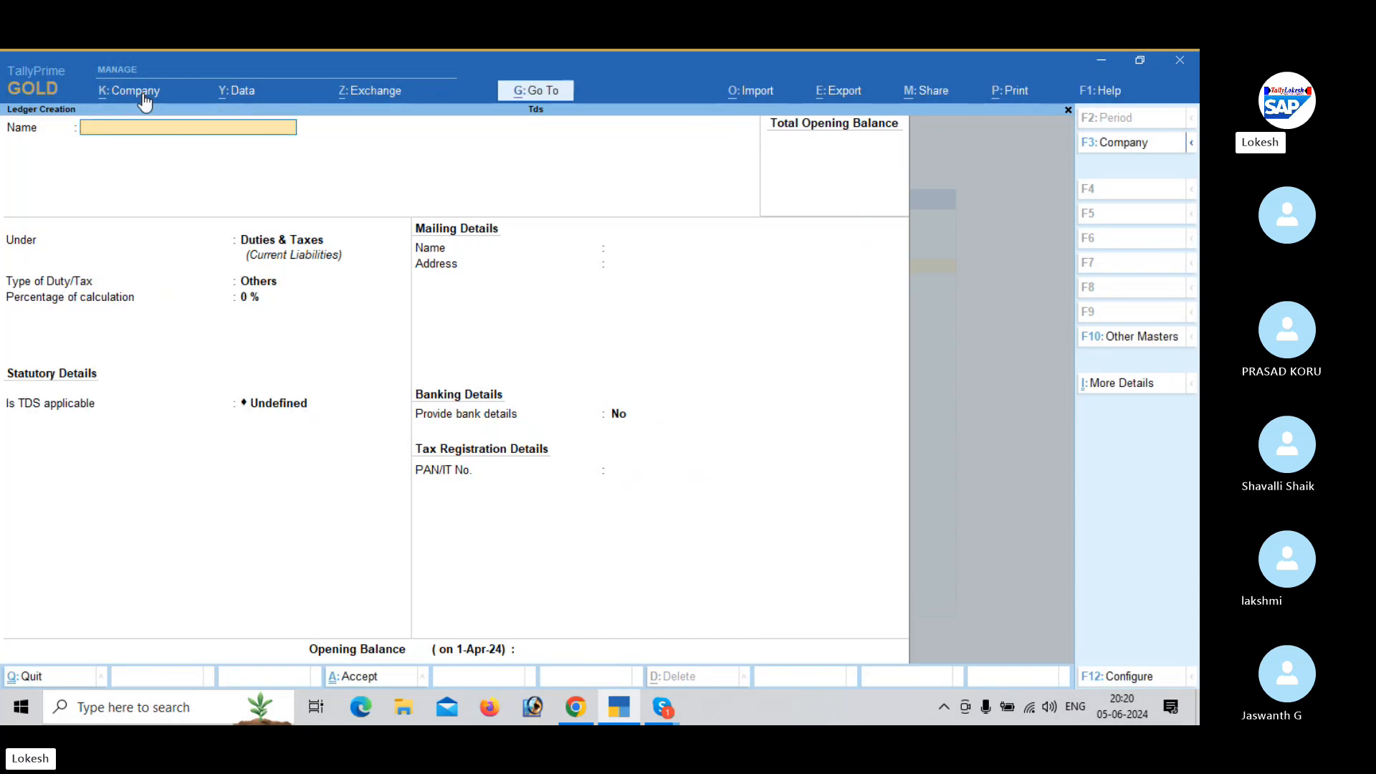
- Leave ledger creation and open a new Journal voucher dated 1-May-24
key(Escape)
key(Return)
key(Escape)
key(Down)
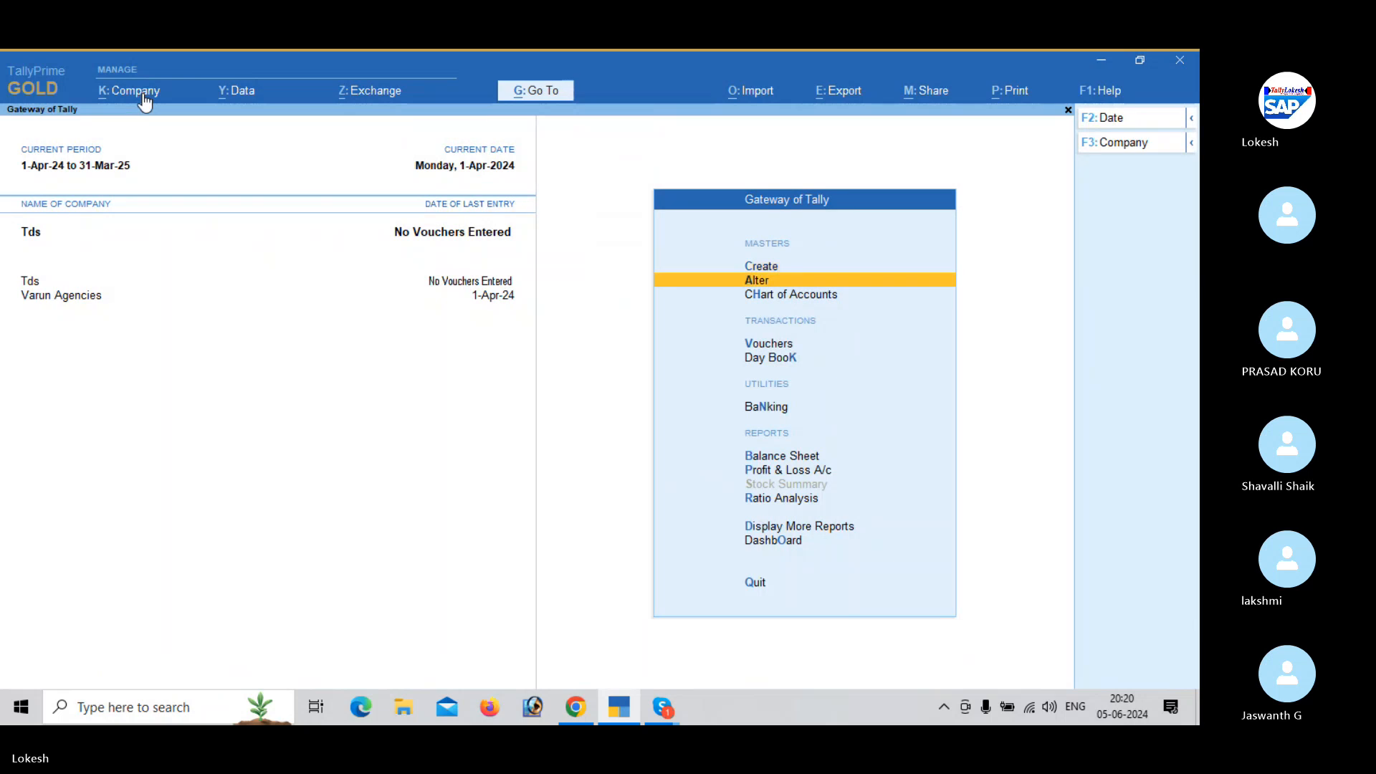
key(Down)
key(Down)
key(Return)
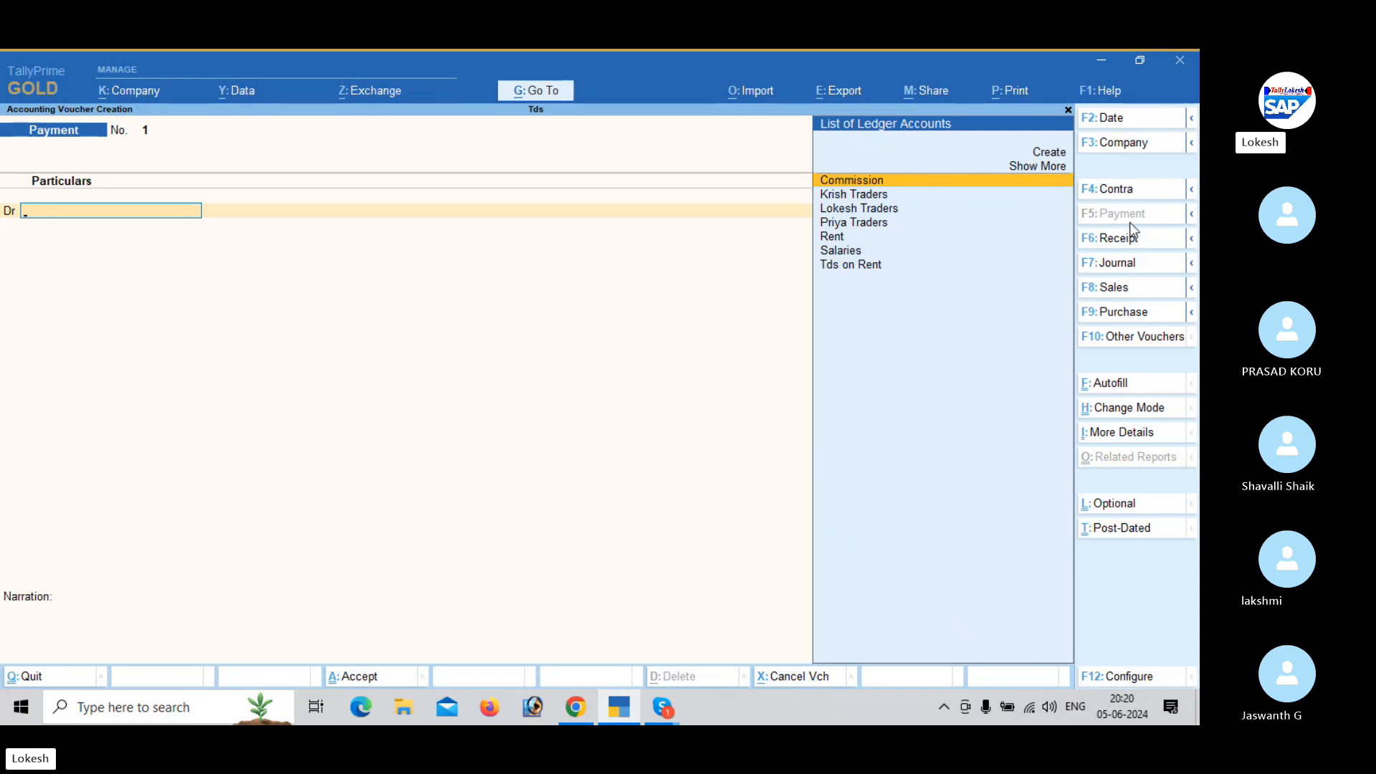
click(1151, 262)
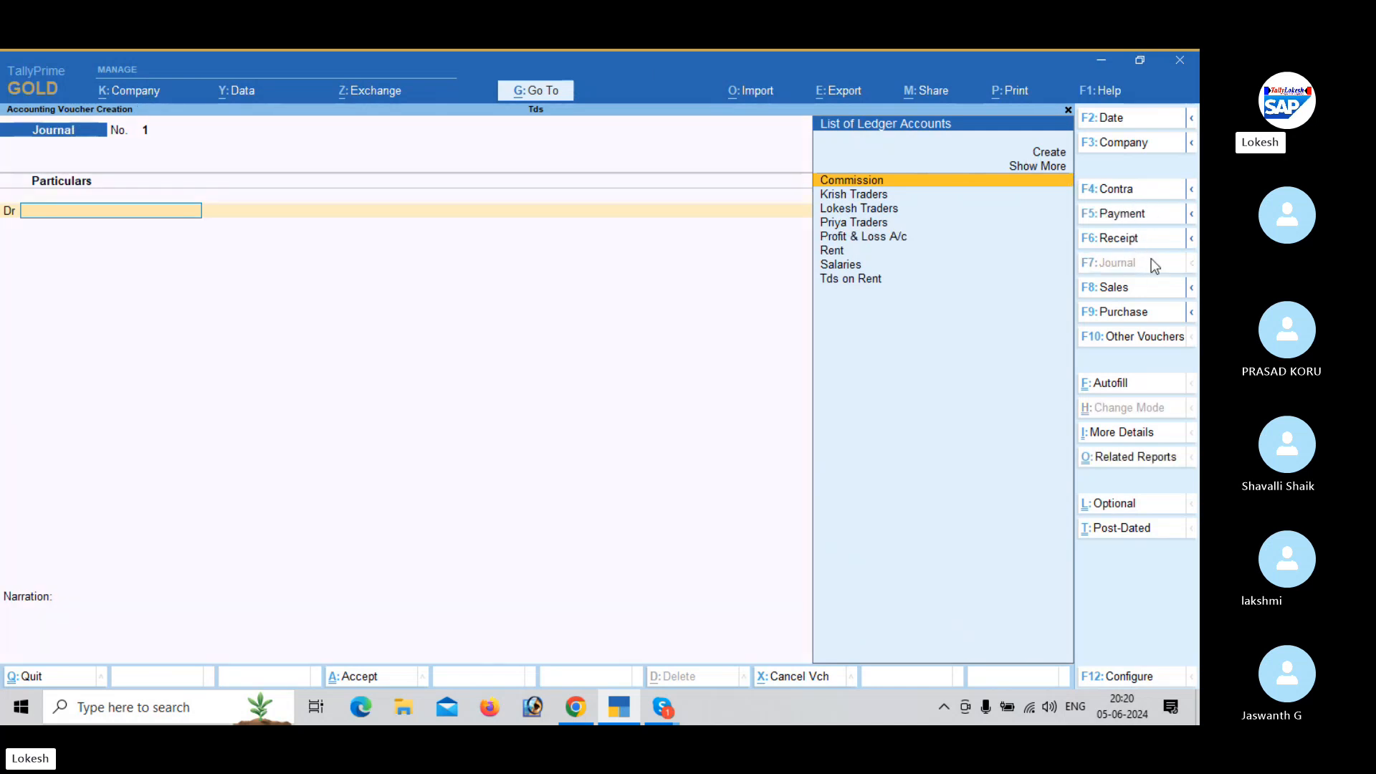
click(1127, 119)
text(5-6)
key(Return)
- Debit the Salaries ledger with 40,000 in the first journal voucher
text(sa)
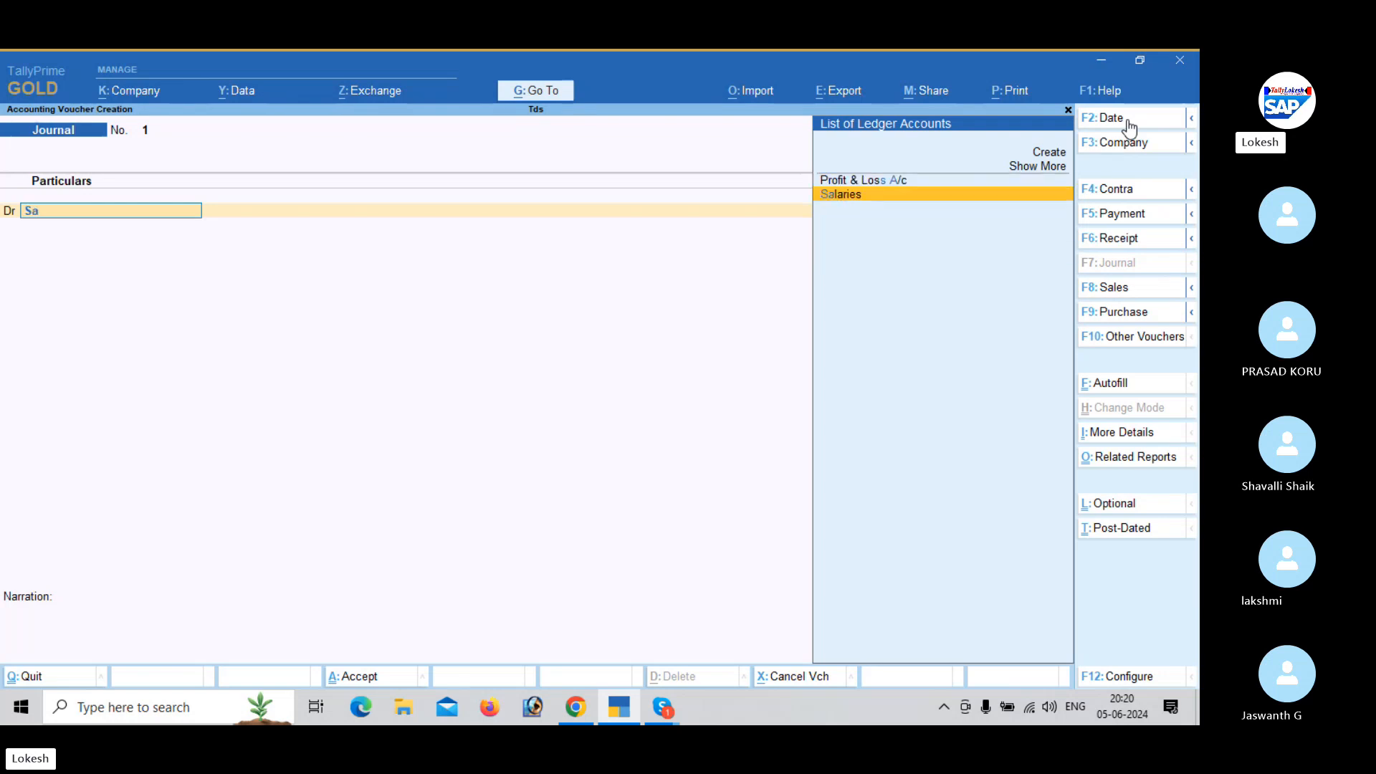
key(Return)
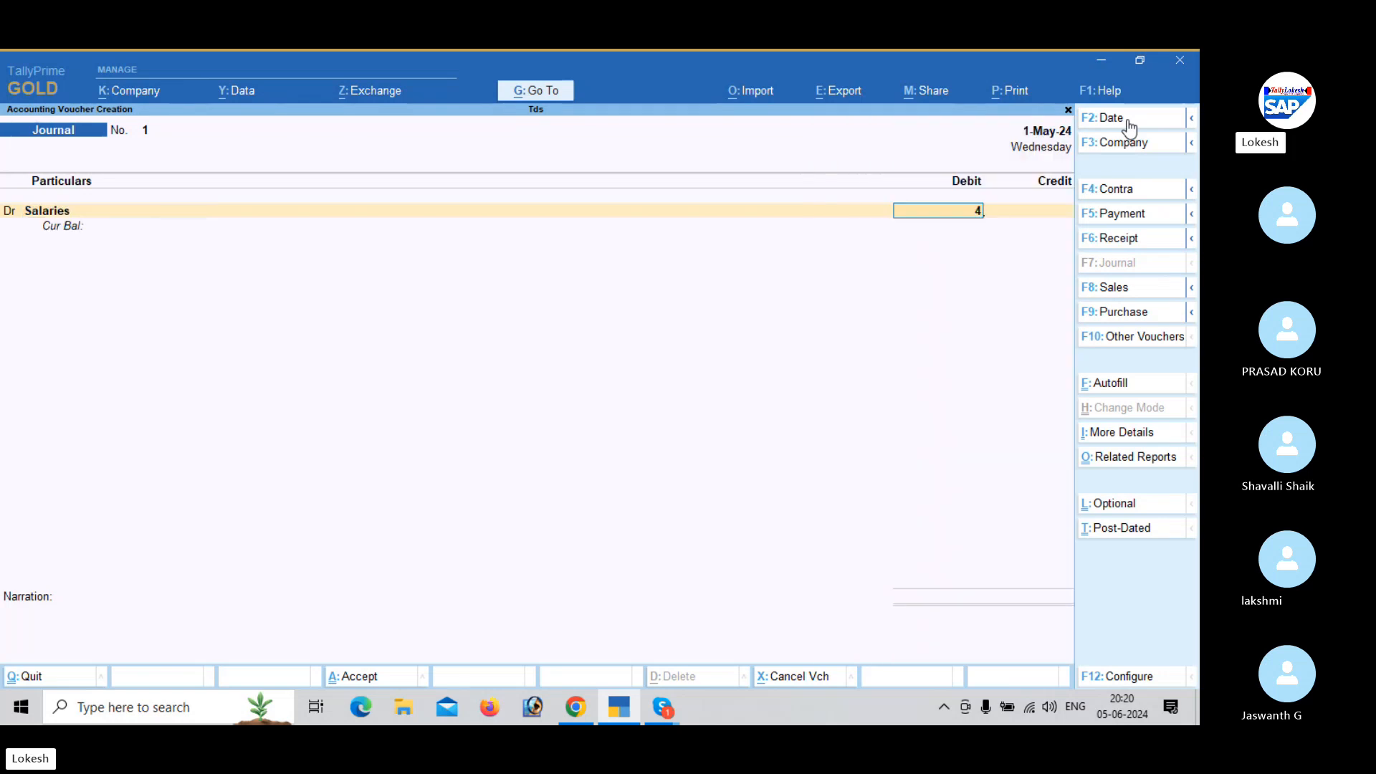
text(40000)
key(Return)
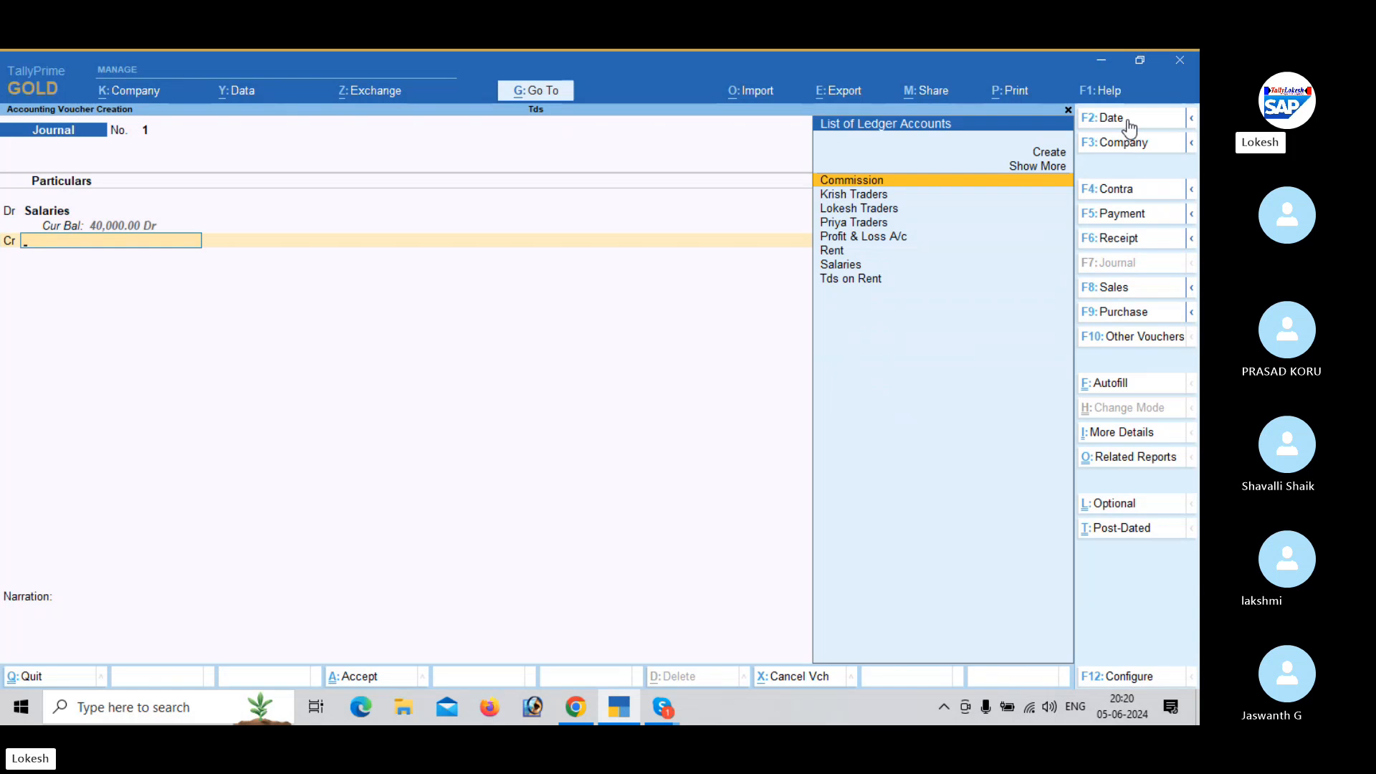
- Credit Priya Traders with 40,000 as a New Ref bill, then save the journal without a narration
text(Pr)
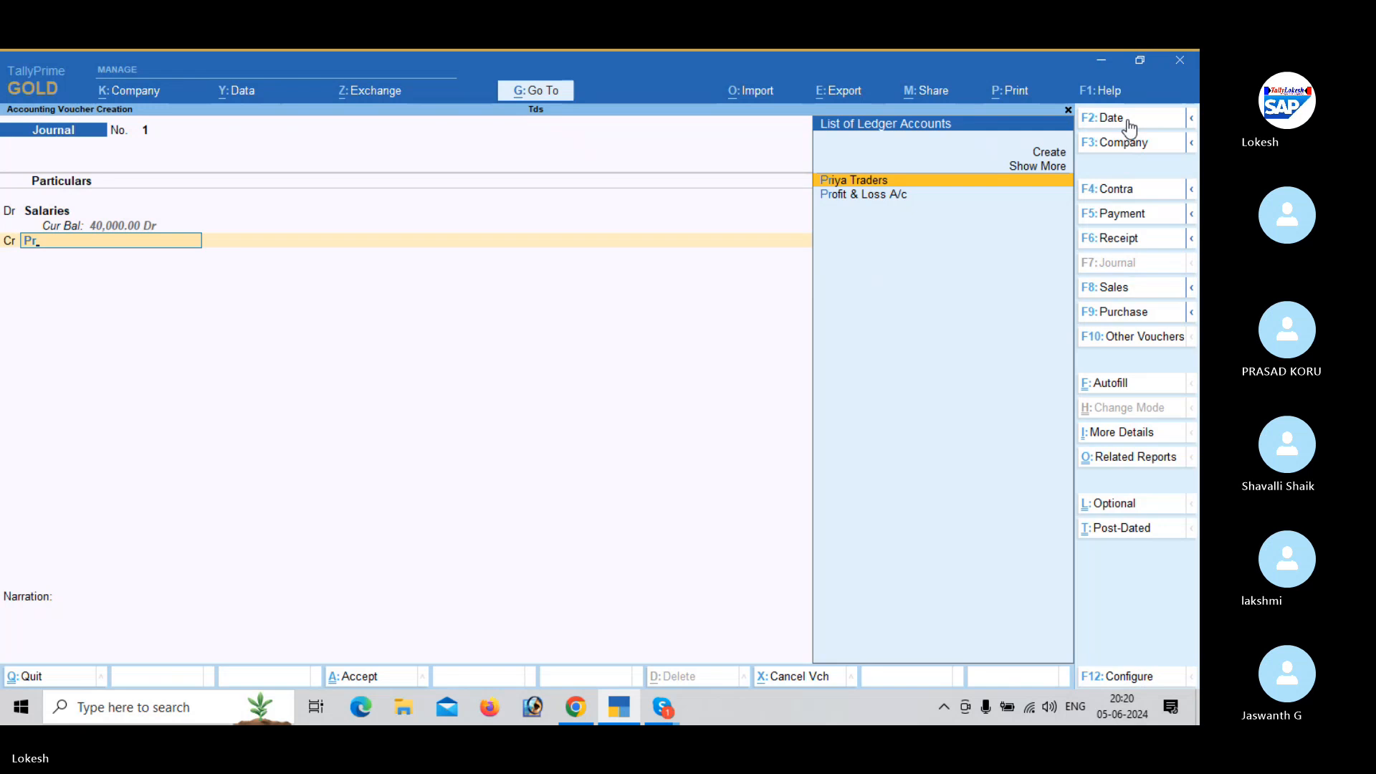
key(Return)
key(Return)
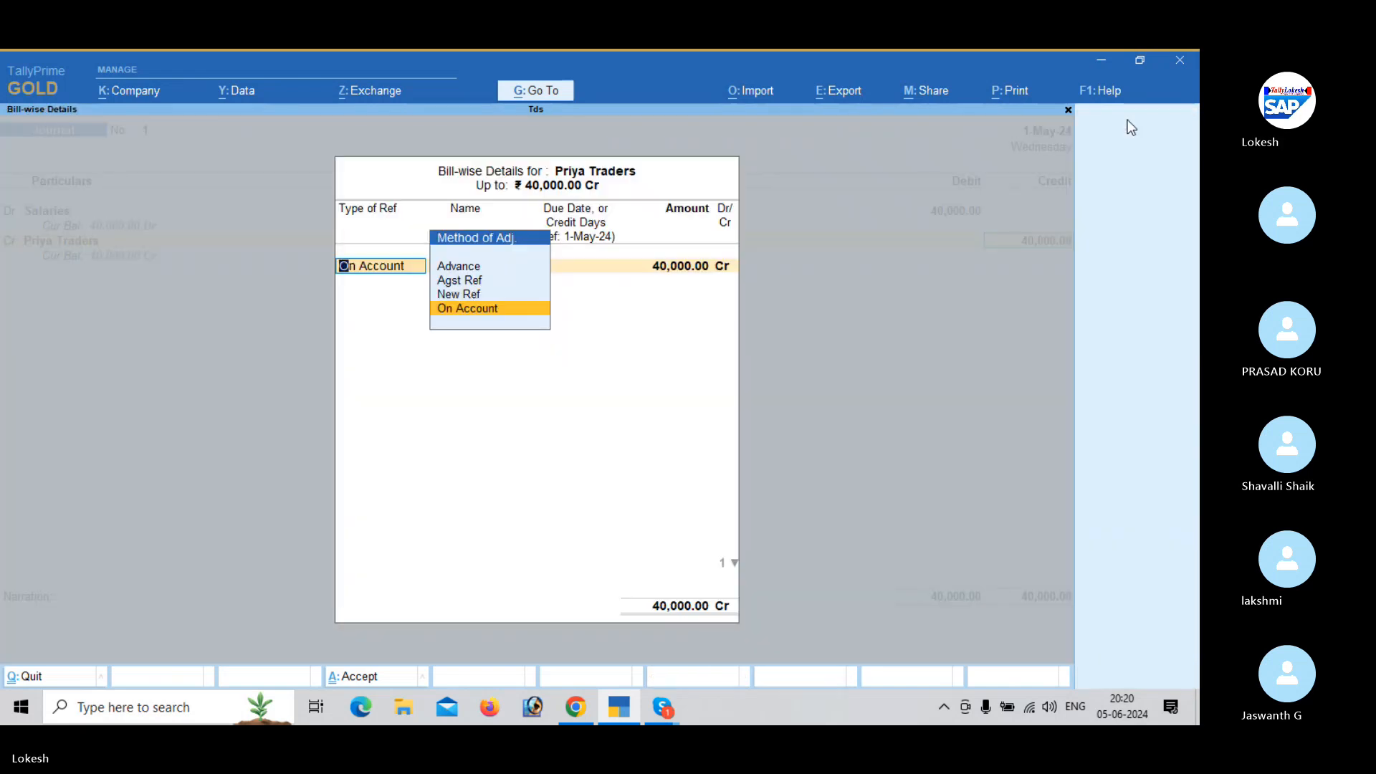
key(Up)
key(Return)
key(Return)
key(Return)
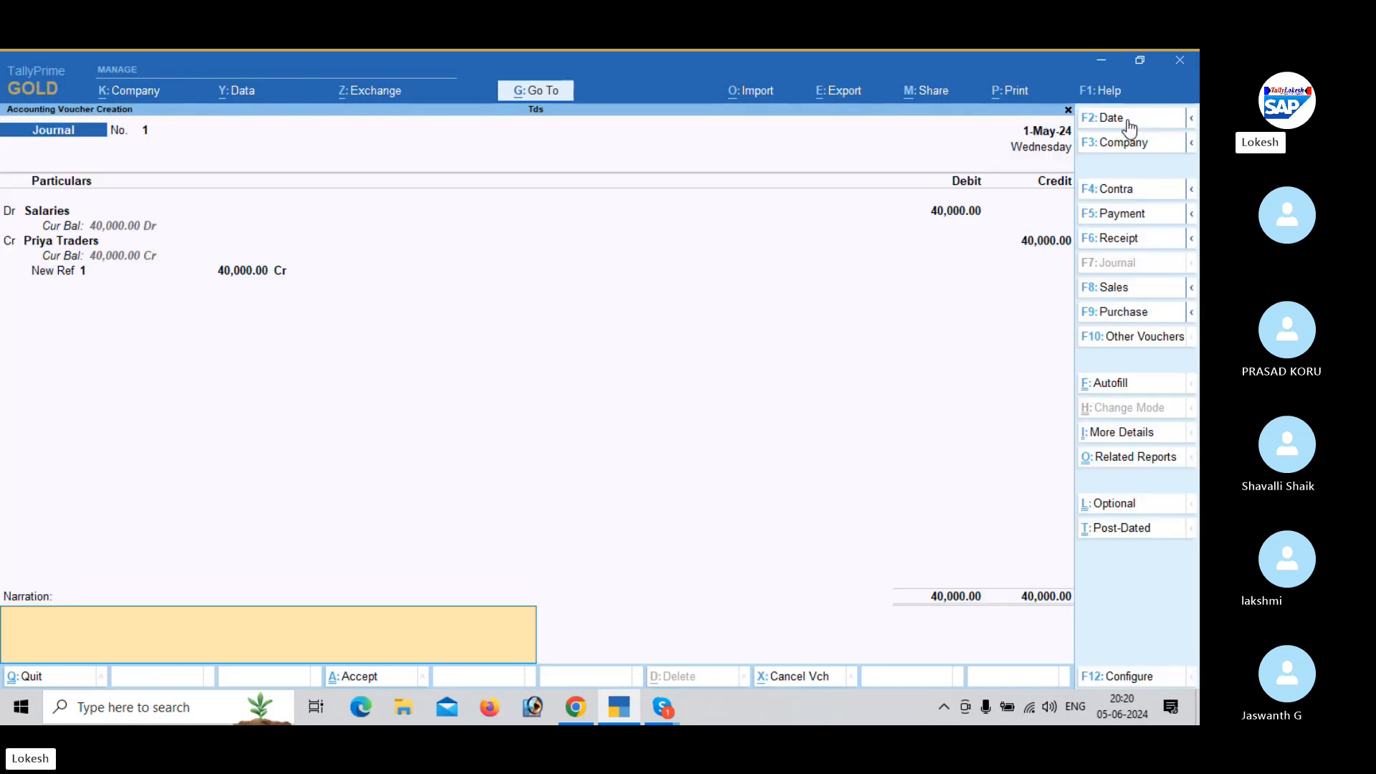
key(Return)
- Debit the Rent ledger with 50,000 in the second journal voucher
key(Return)
text(Re)
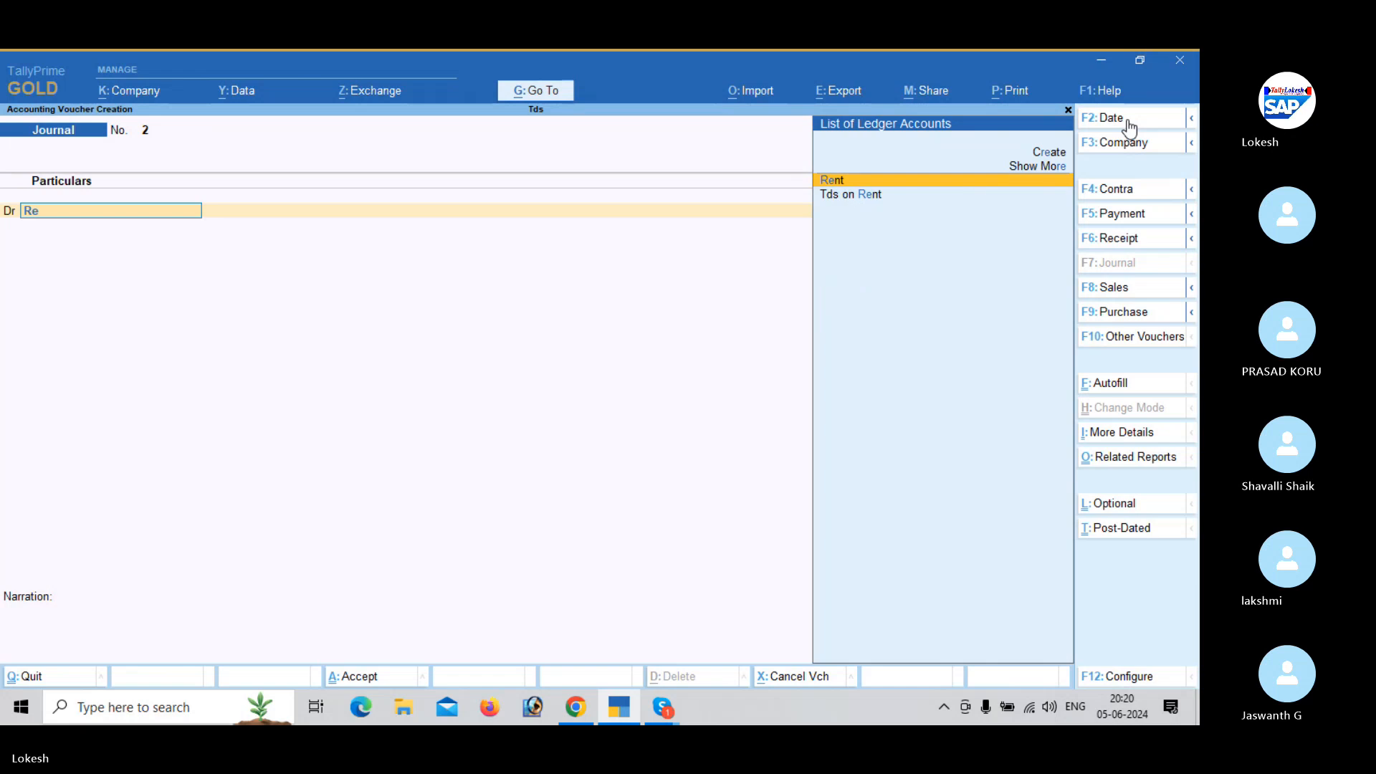
key(Return)
text(50000)
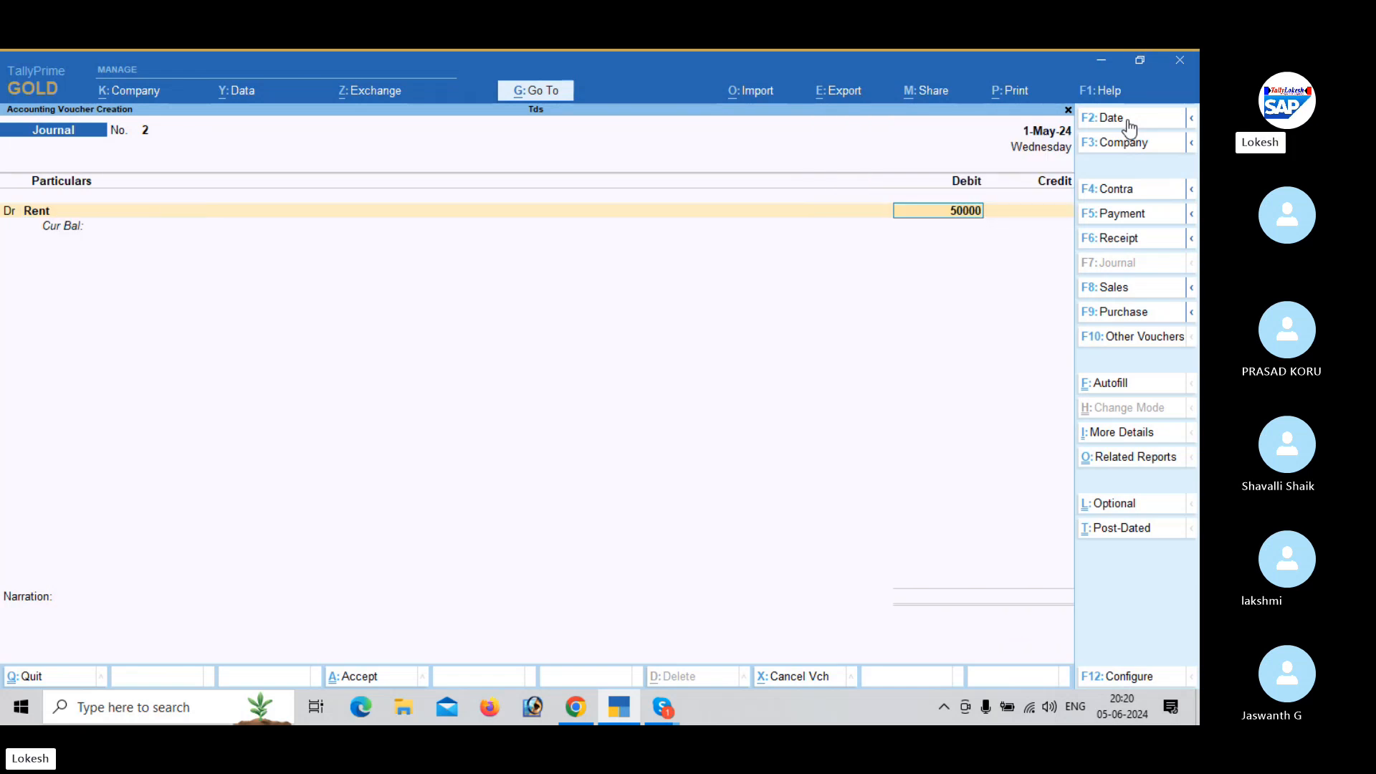
key(Return)
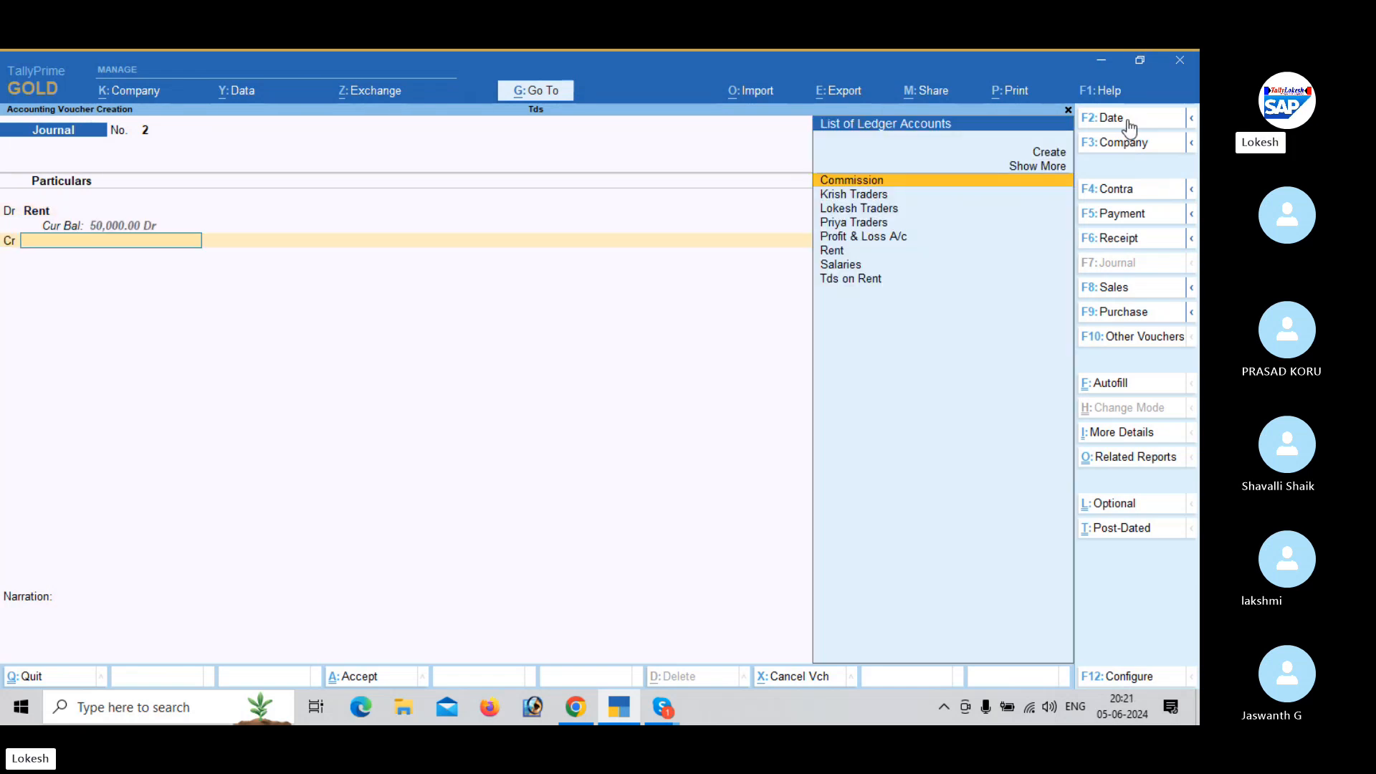
- Credit Krish Traders with 50,000 as a New Ref bill, then save the journal without a narration
text(kr)
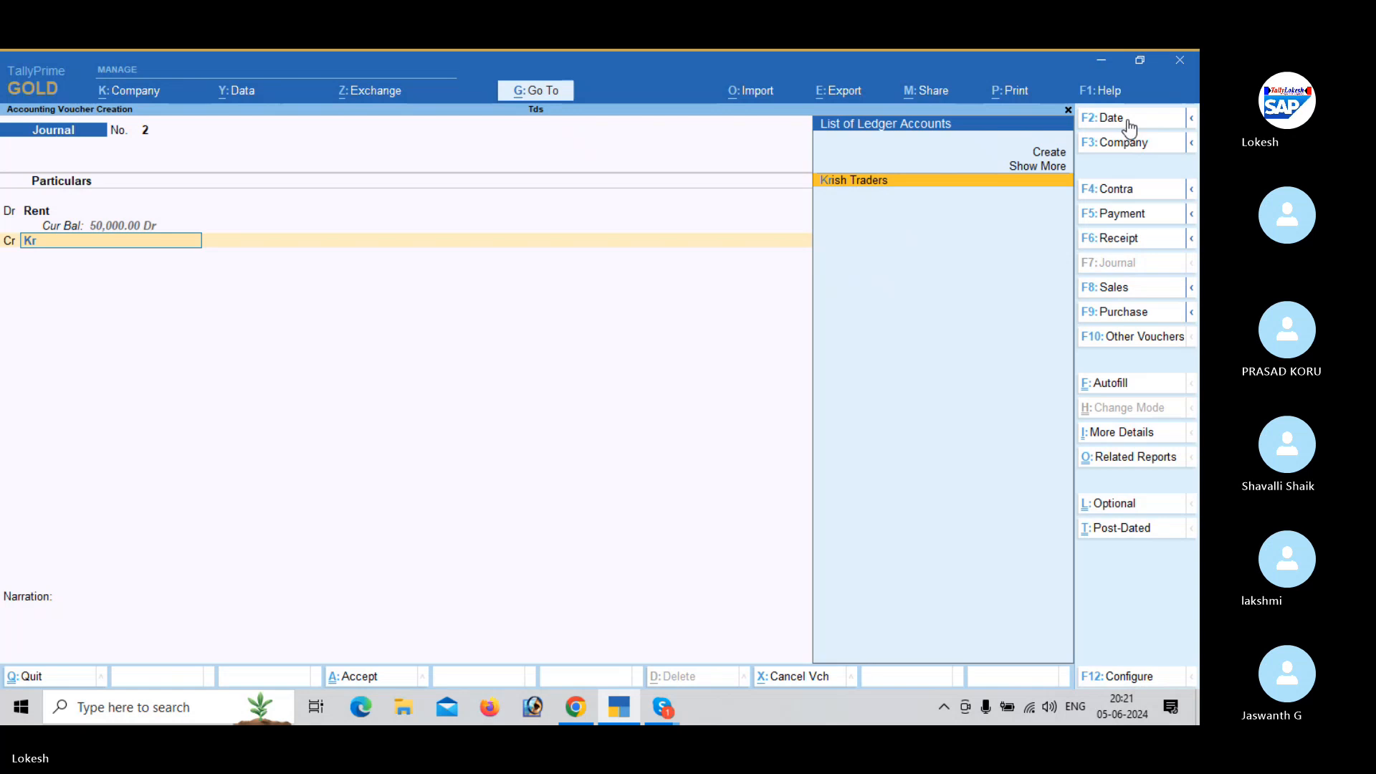
key(Return)
key(Return)
key(Up)
key(Return)
key(Return)
key(Return)
key(Return)
key(Return)
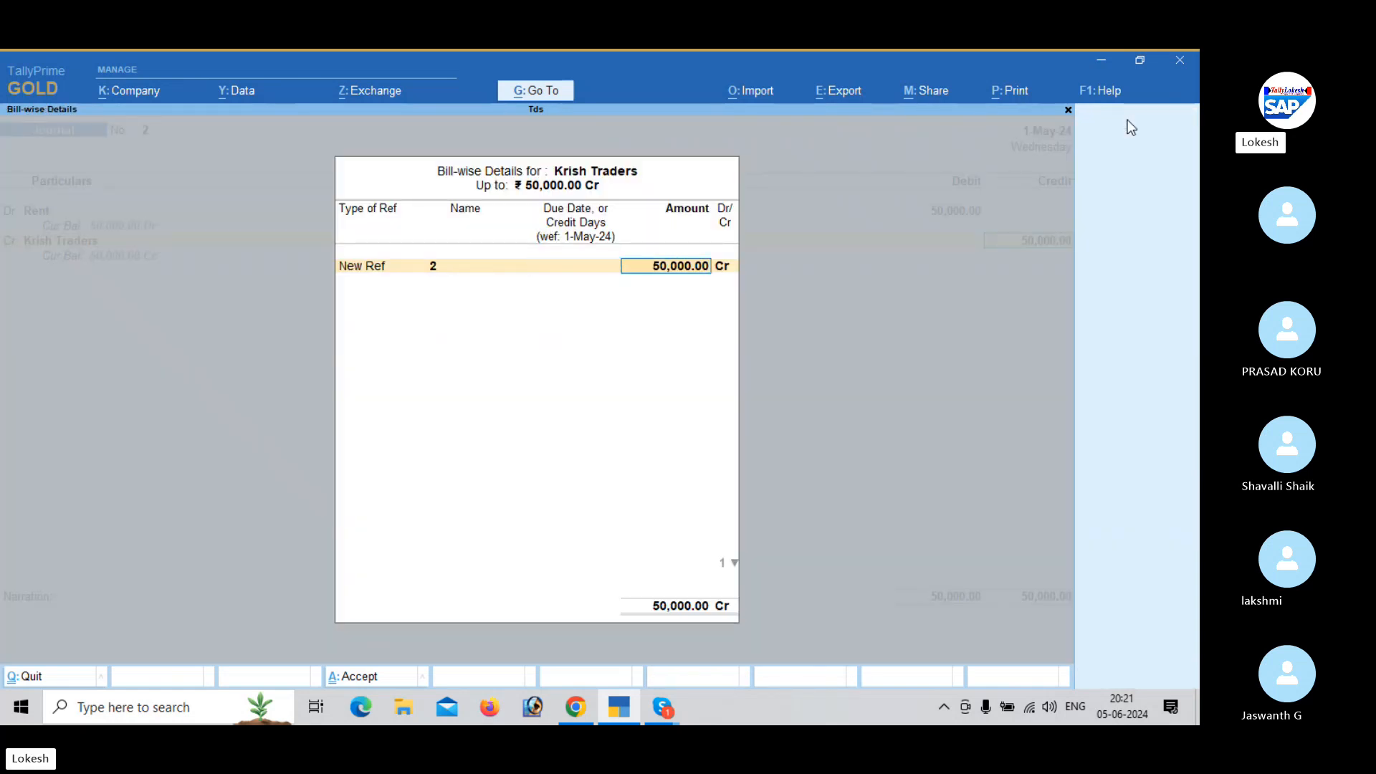
- Debit the Commission ledger with 30,000 in the third journal voucher
key(Return)
key(Return)
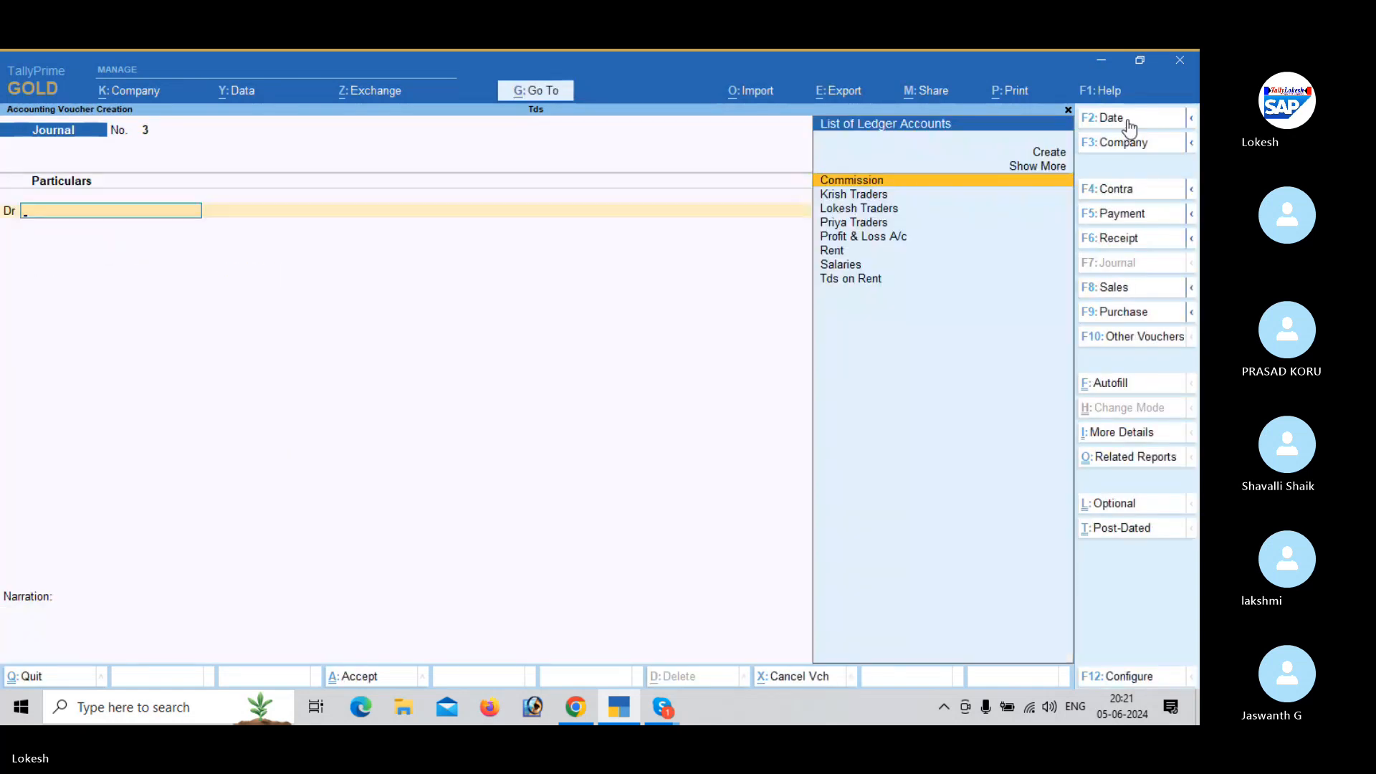
text(co)
key(Return)
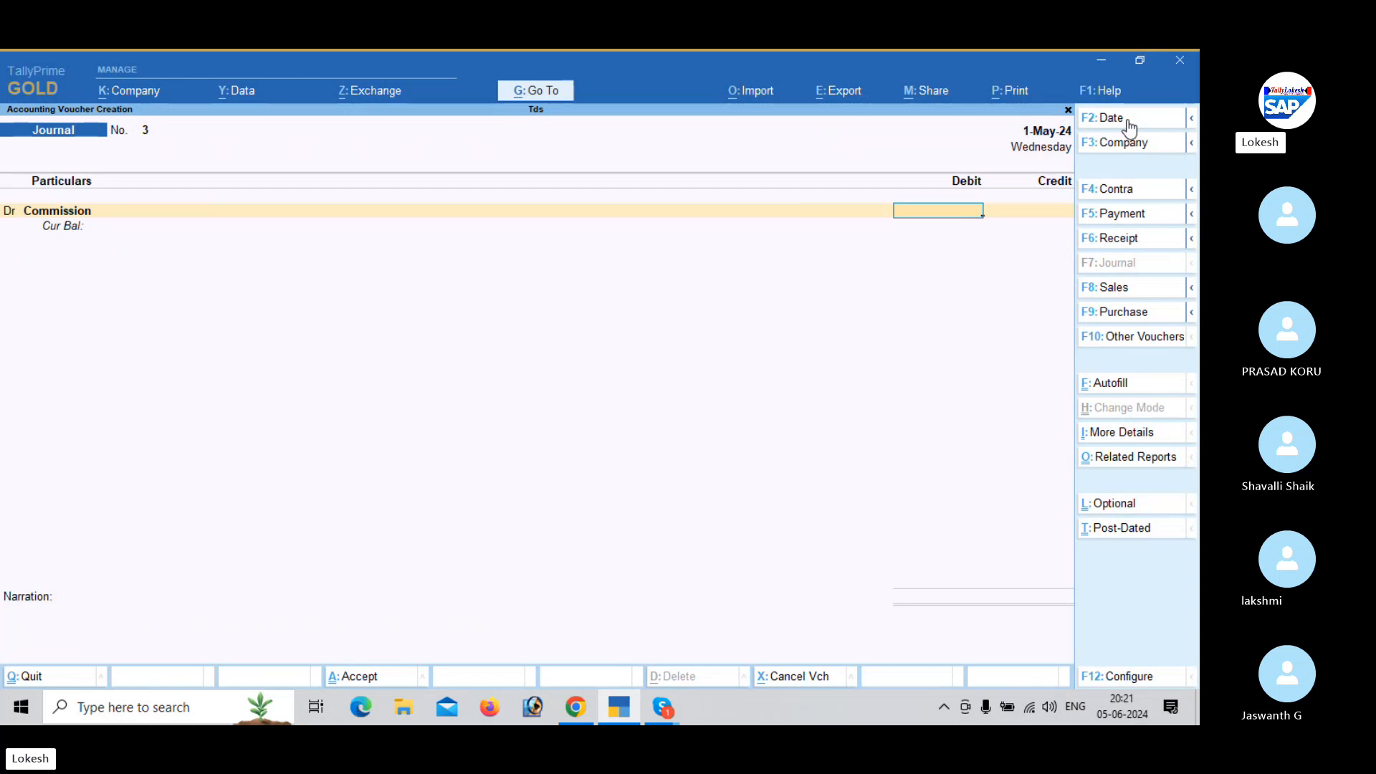
text(30000)
key(Return)
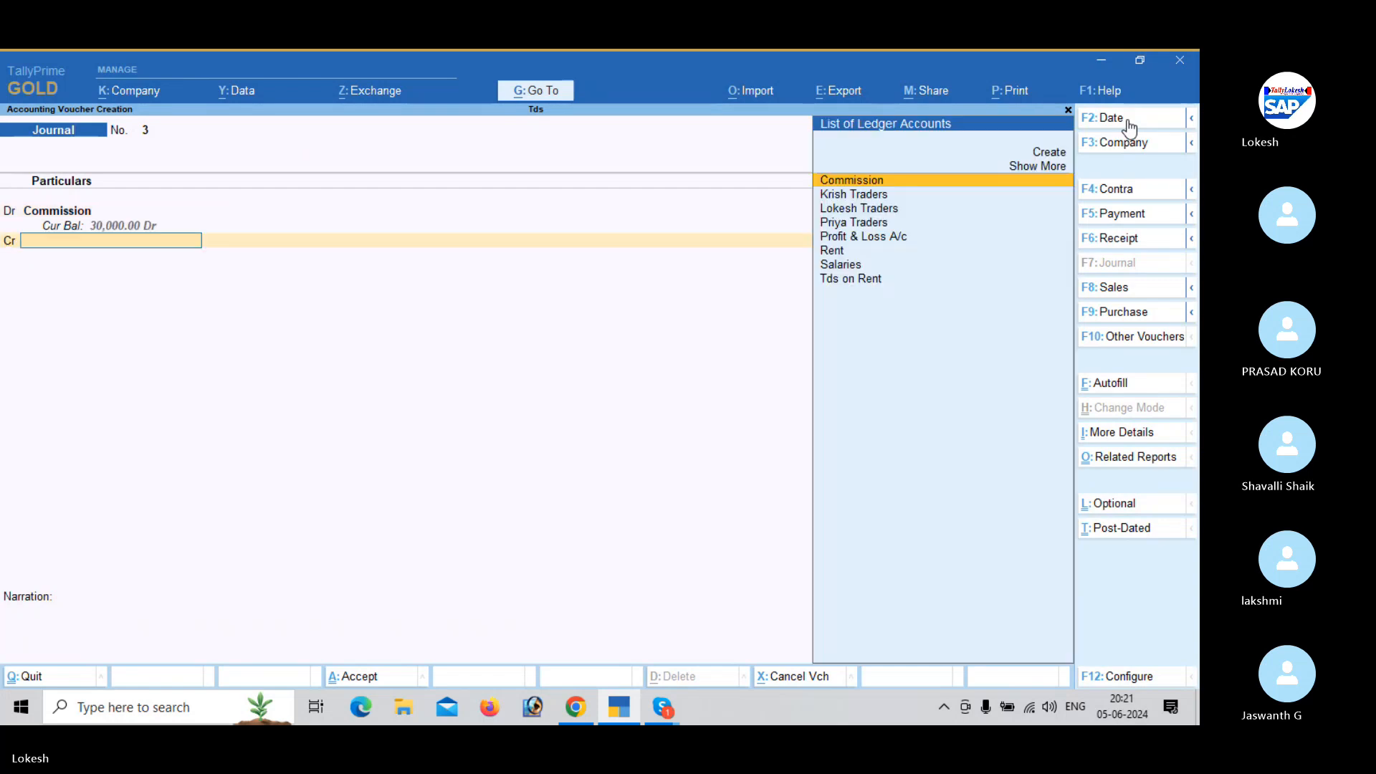
- Credit Lokesh Traders with 30,000 as a New Ref bill, then save the journal without a narration
text(lo)
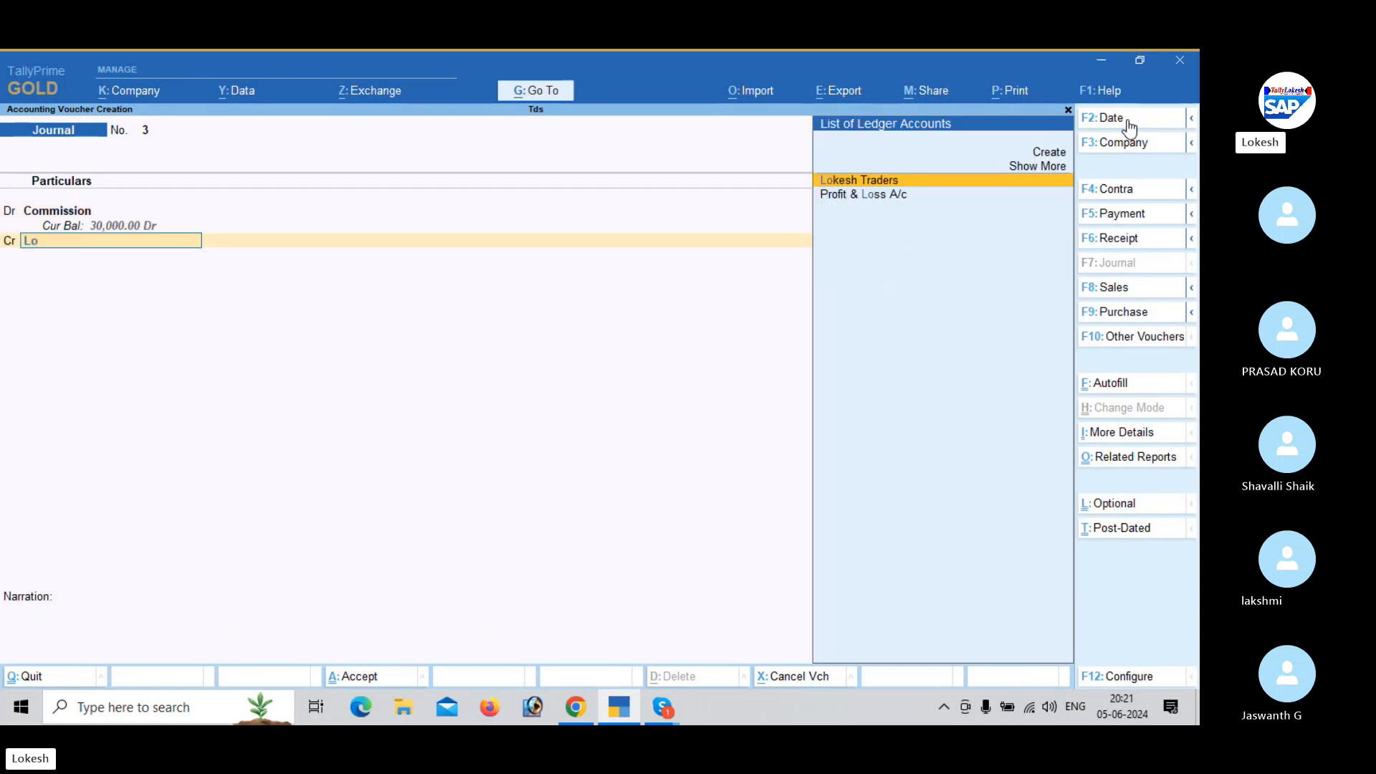
key(Return)
key(Return)
key(Up)
key(Return)
key(Return)
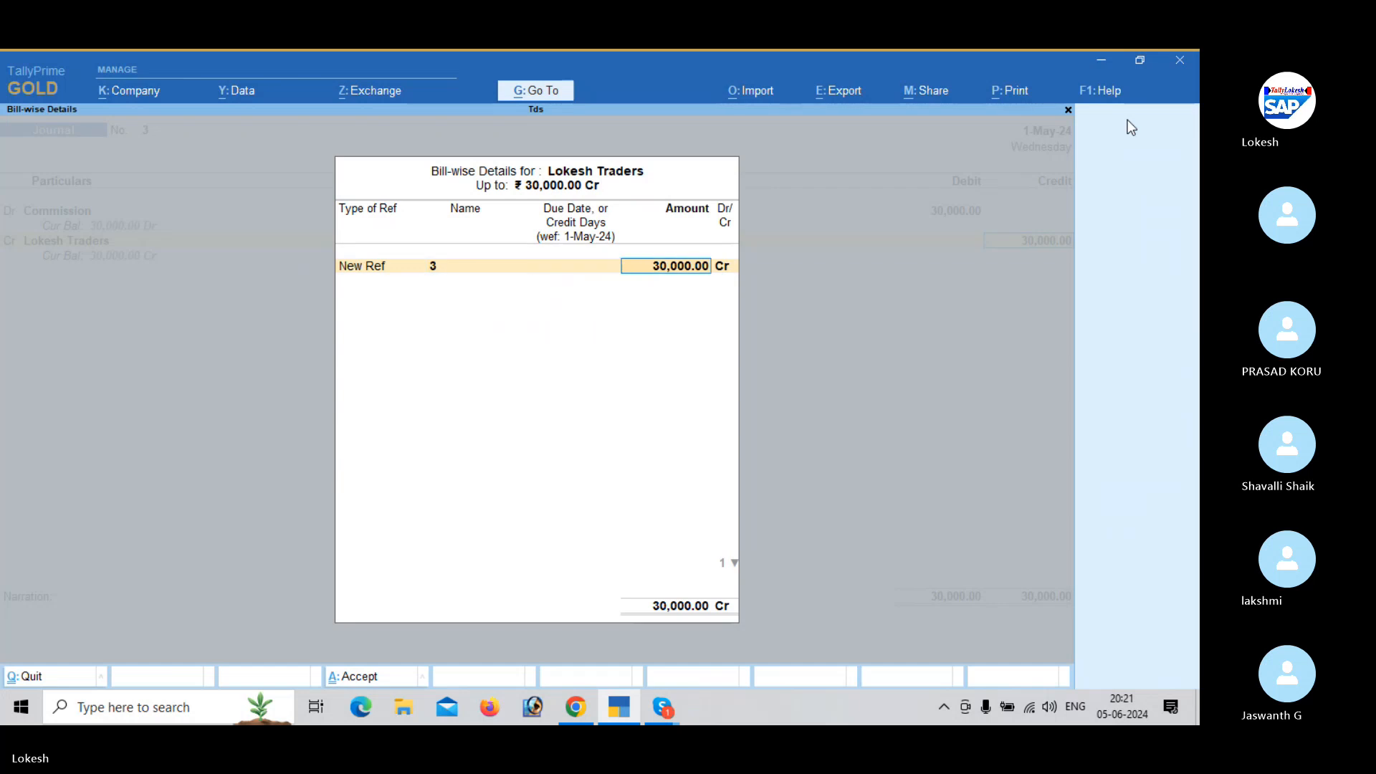
key(Return)
key(Return)
key(Return)
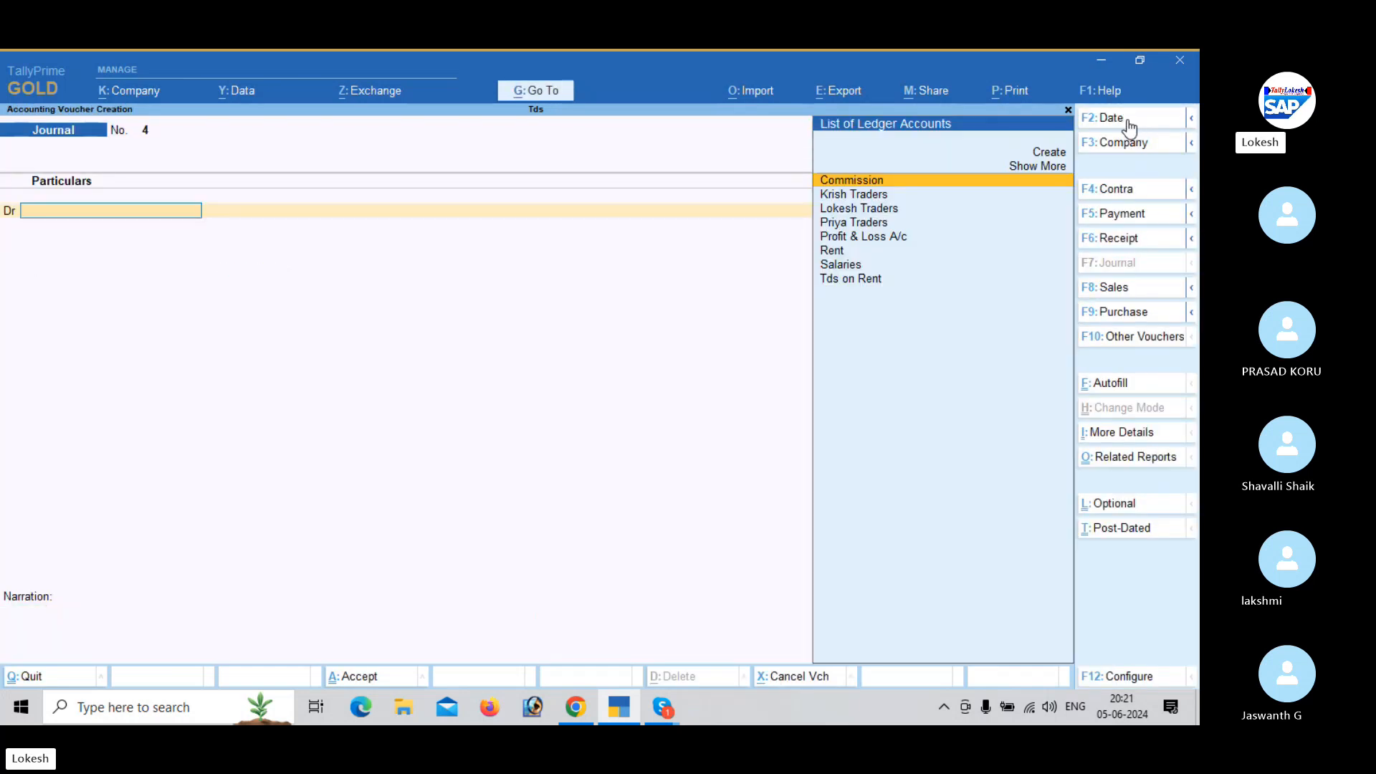
- Autofill the fourth journal voucher with the TDS Deduction for Priya Traders till 1-May-24, using the Tds on Rent duty ledger
click(1122, 387)
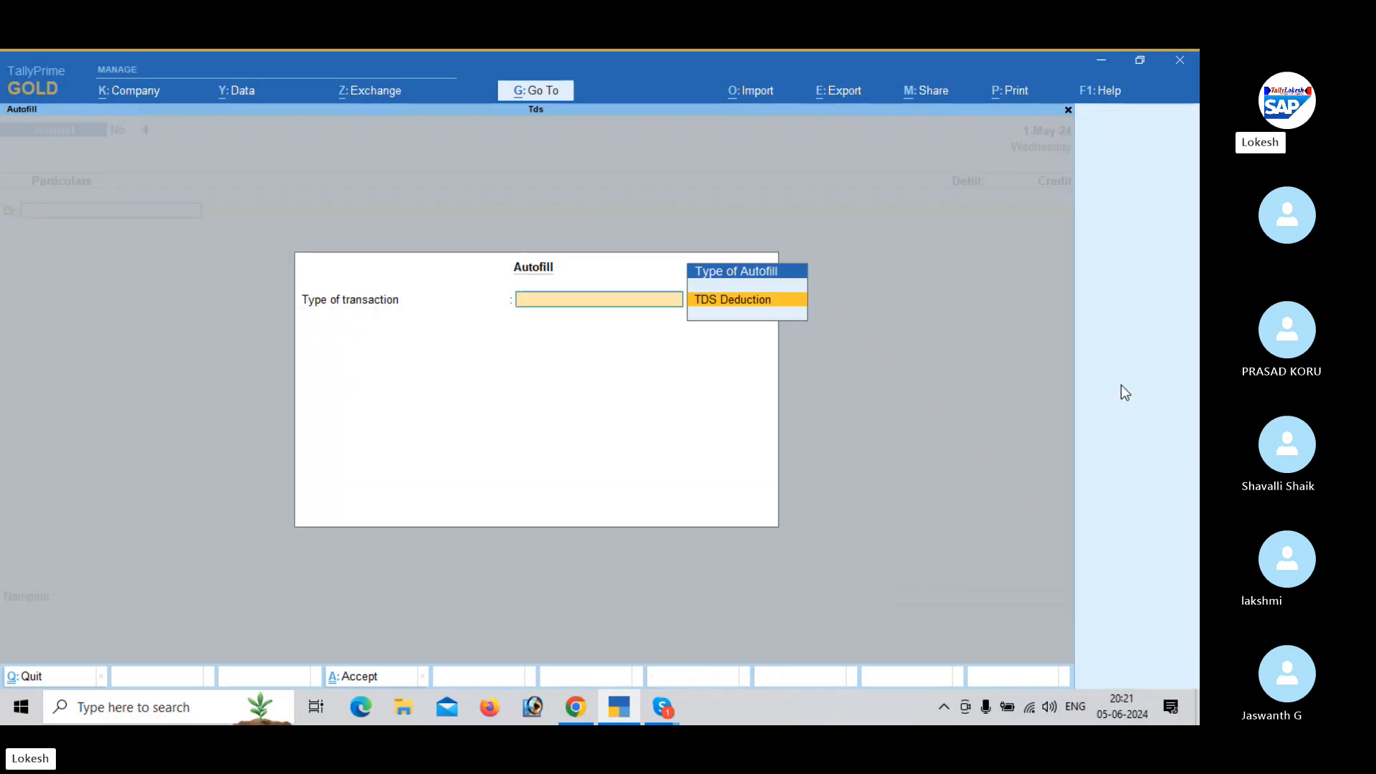
key(Return)
key(Return)
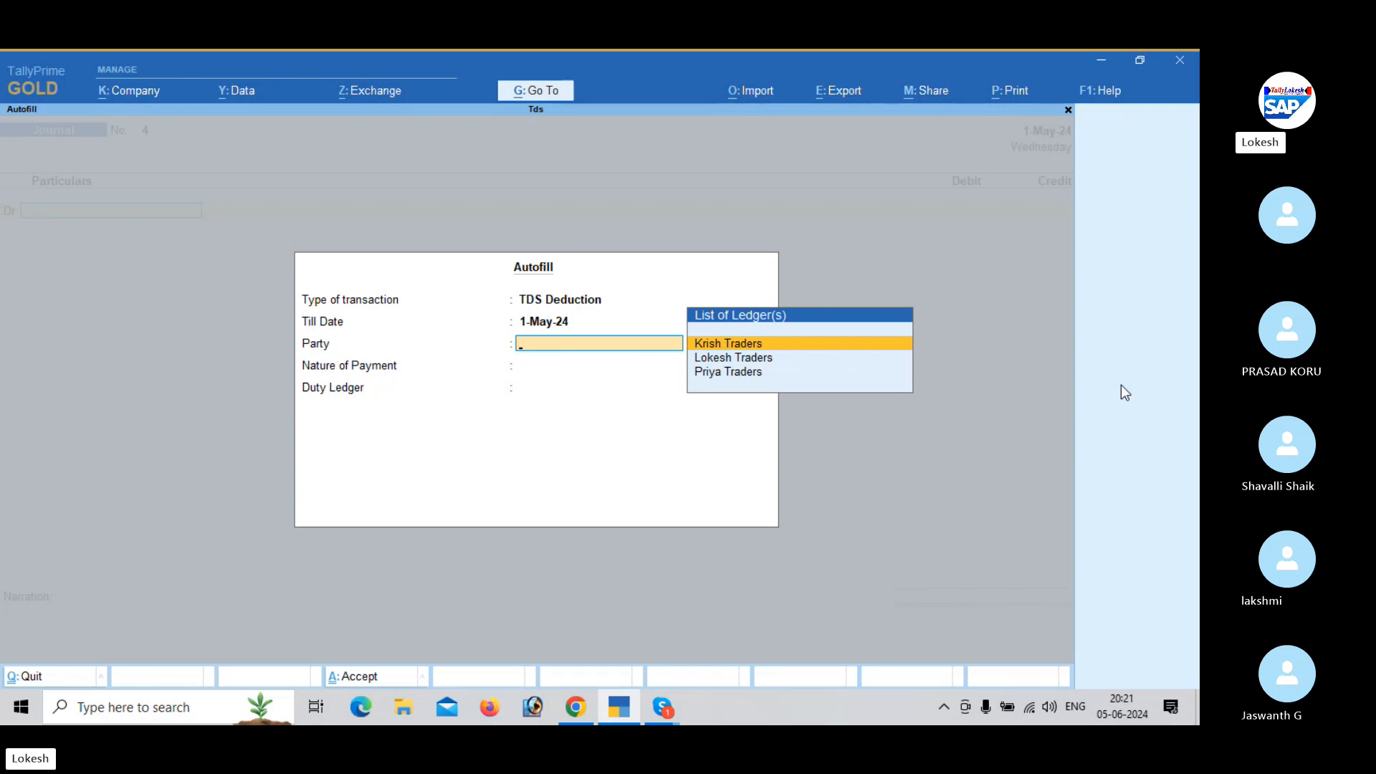
key(Down)
key(Down)
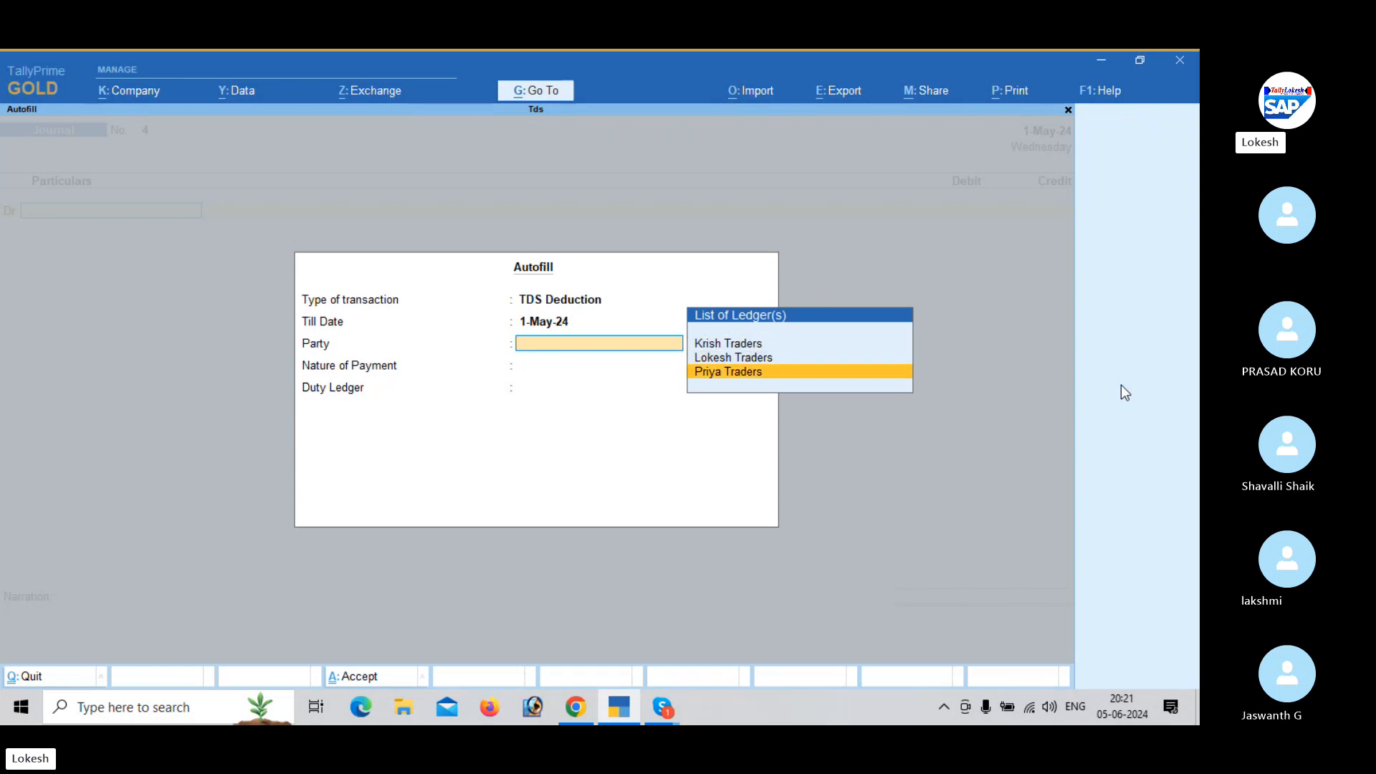
key(Return)
key(Return)
key(Return)
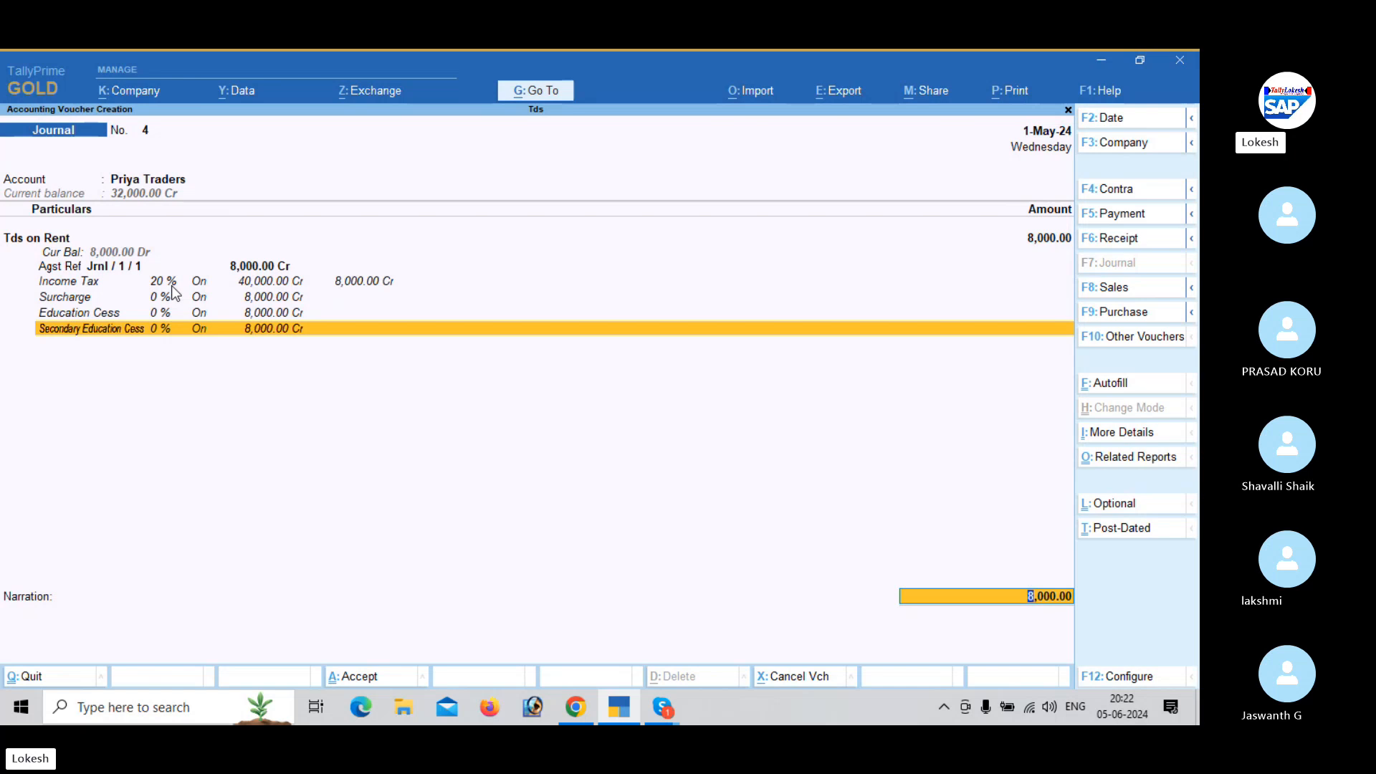
- Allocate the Priya Traders TDS deduction against pending bill 1, then save the journal voucher
key(Return)
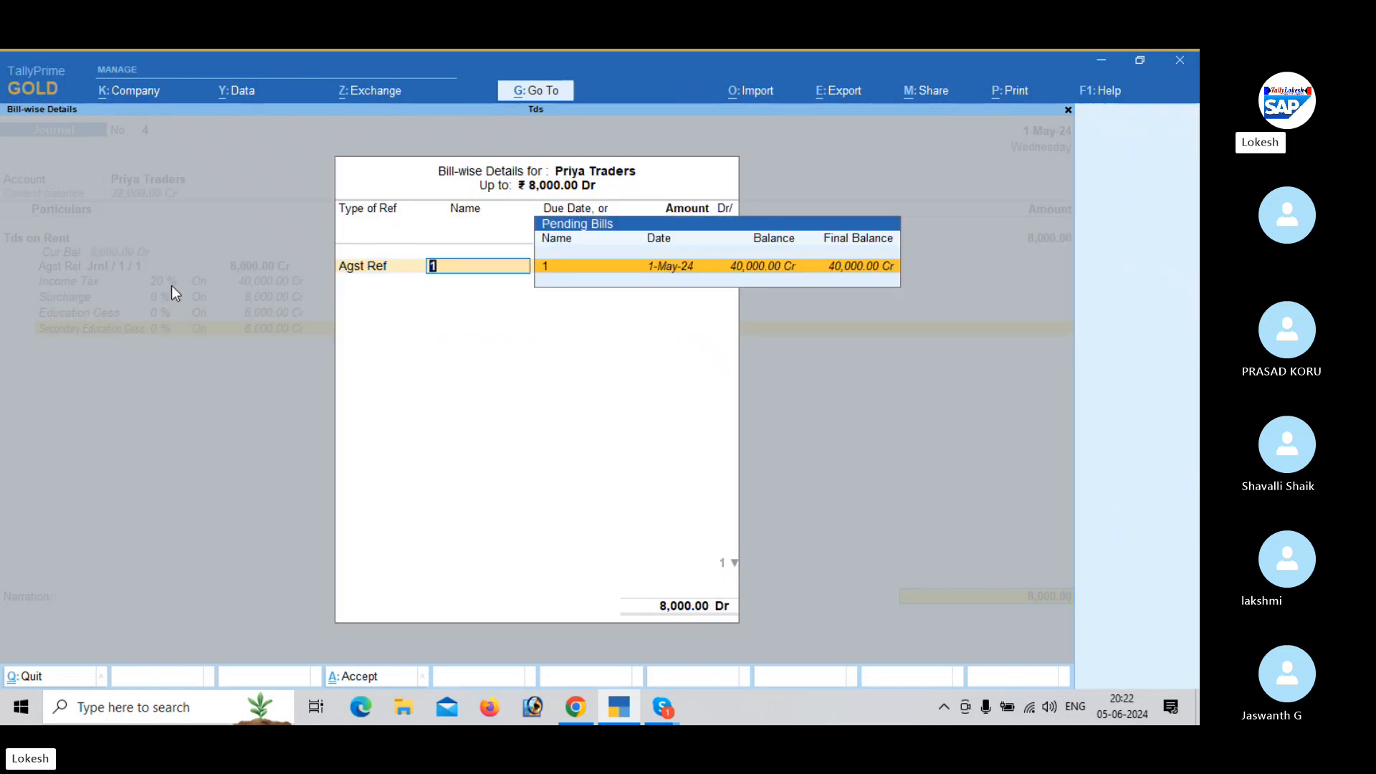
key(Return)
key(Return)
key(Return)
key(Return)
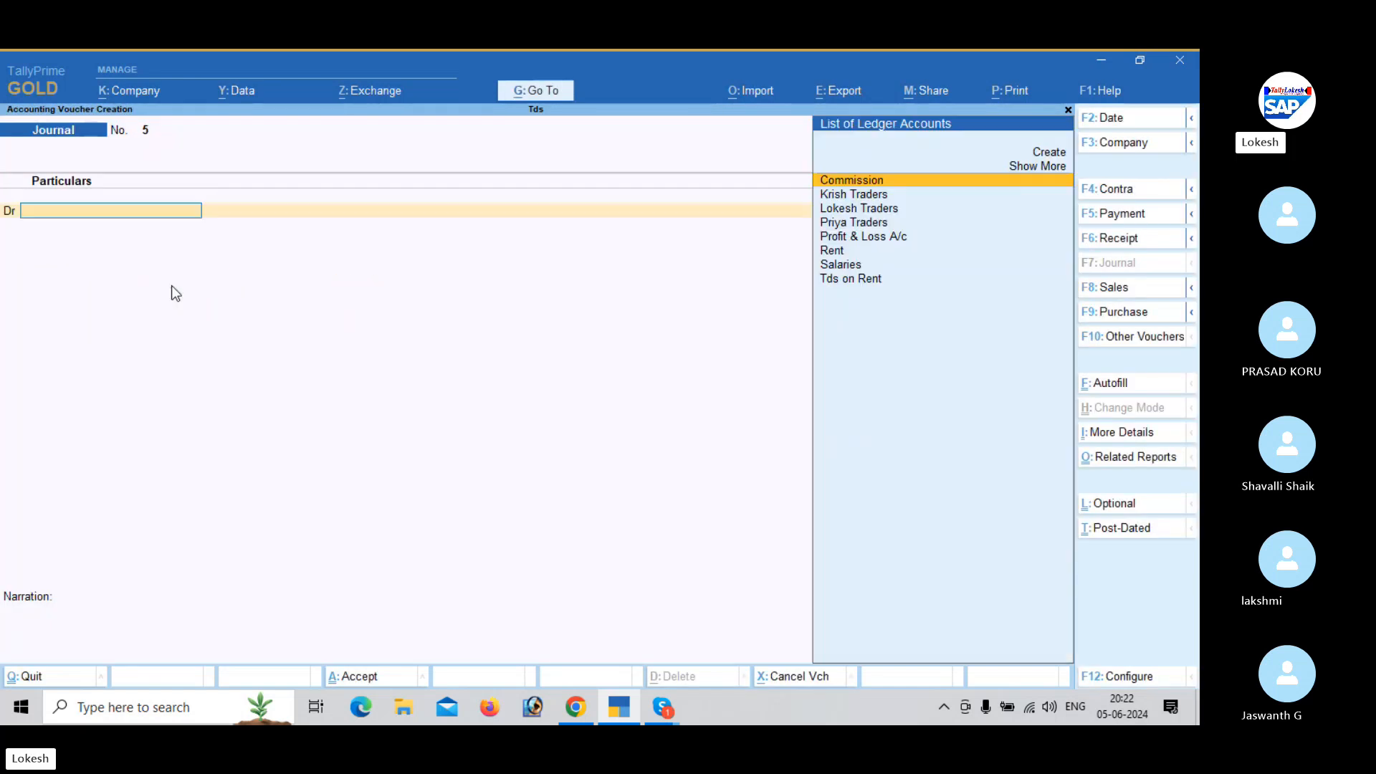